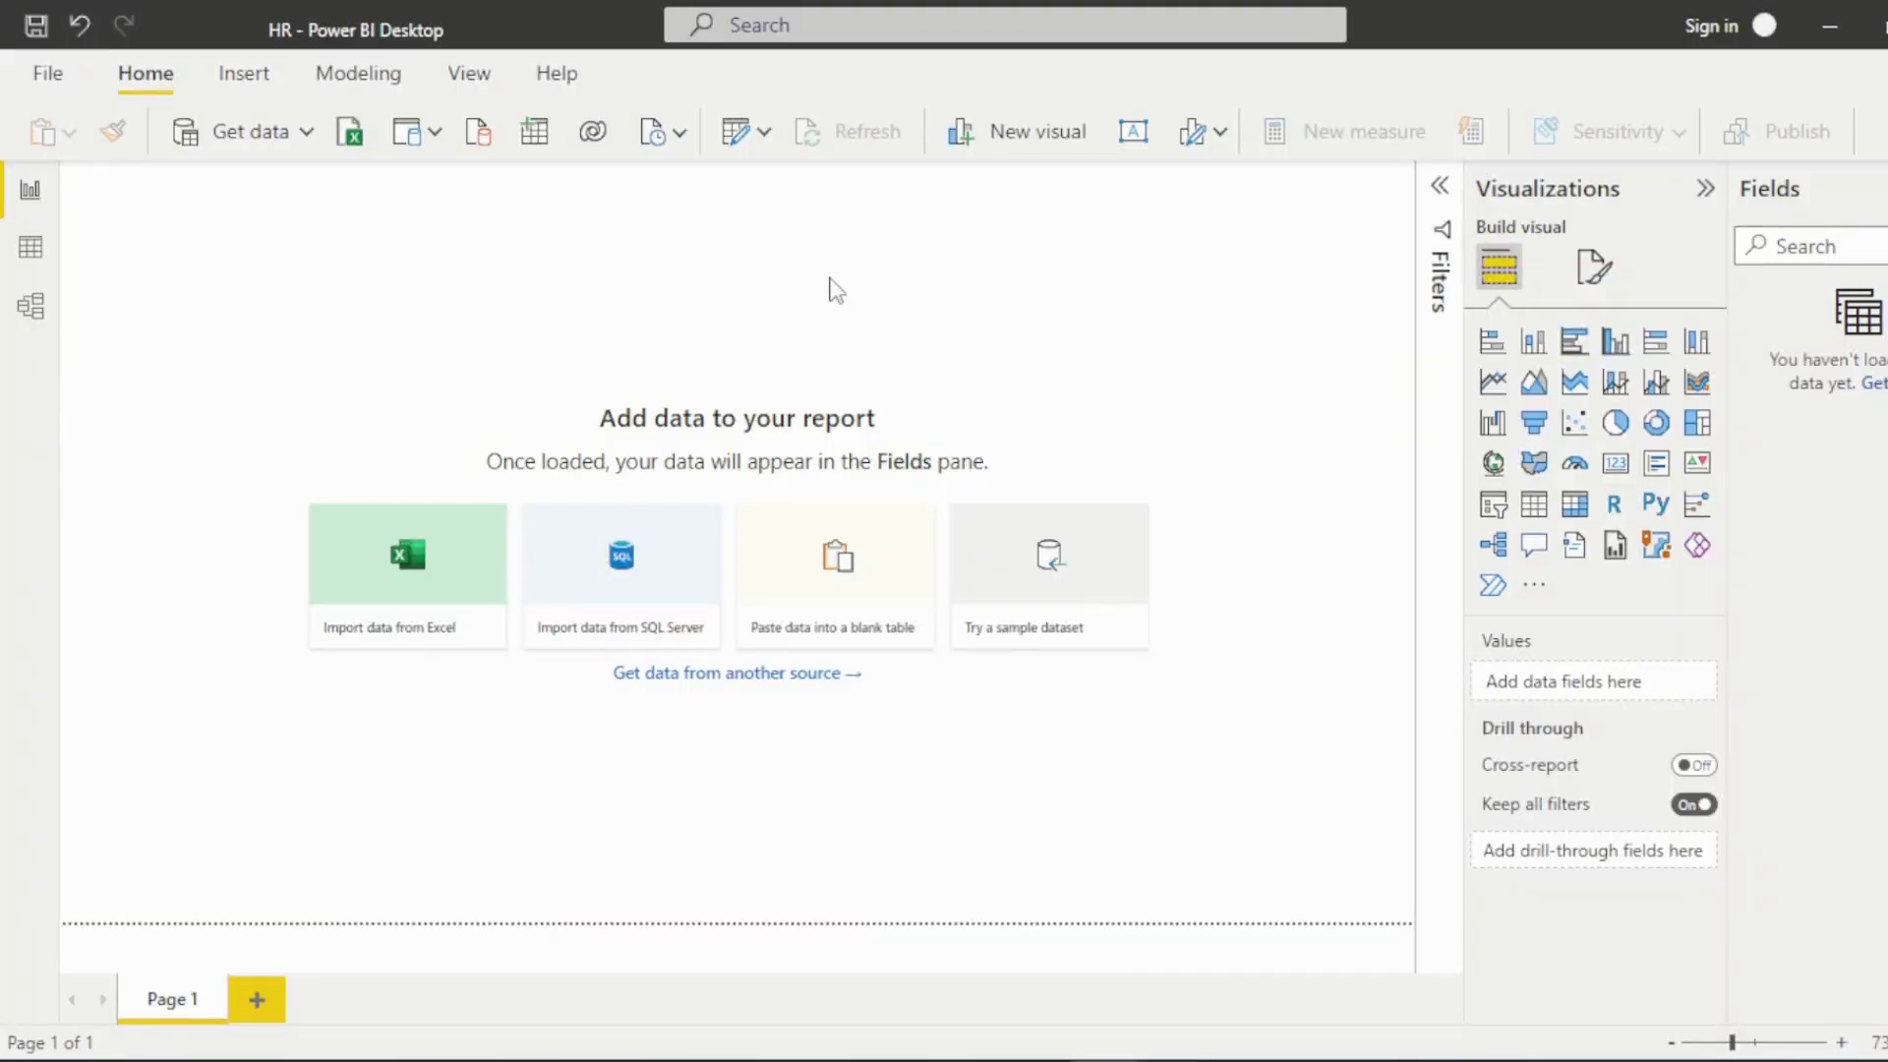
Load the HR Data table from Human Resources Data.xlsx and widen the Fields pane to show its fields.
{"action": "left_click", "coordinate": [437, 588]}
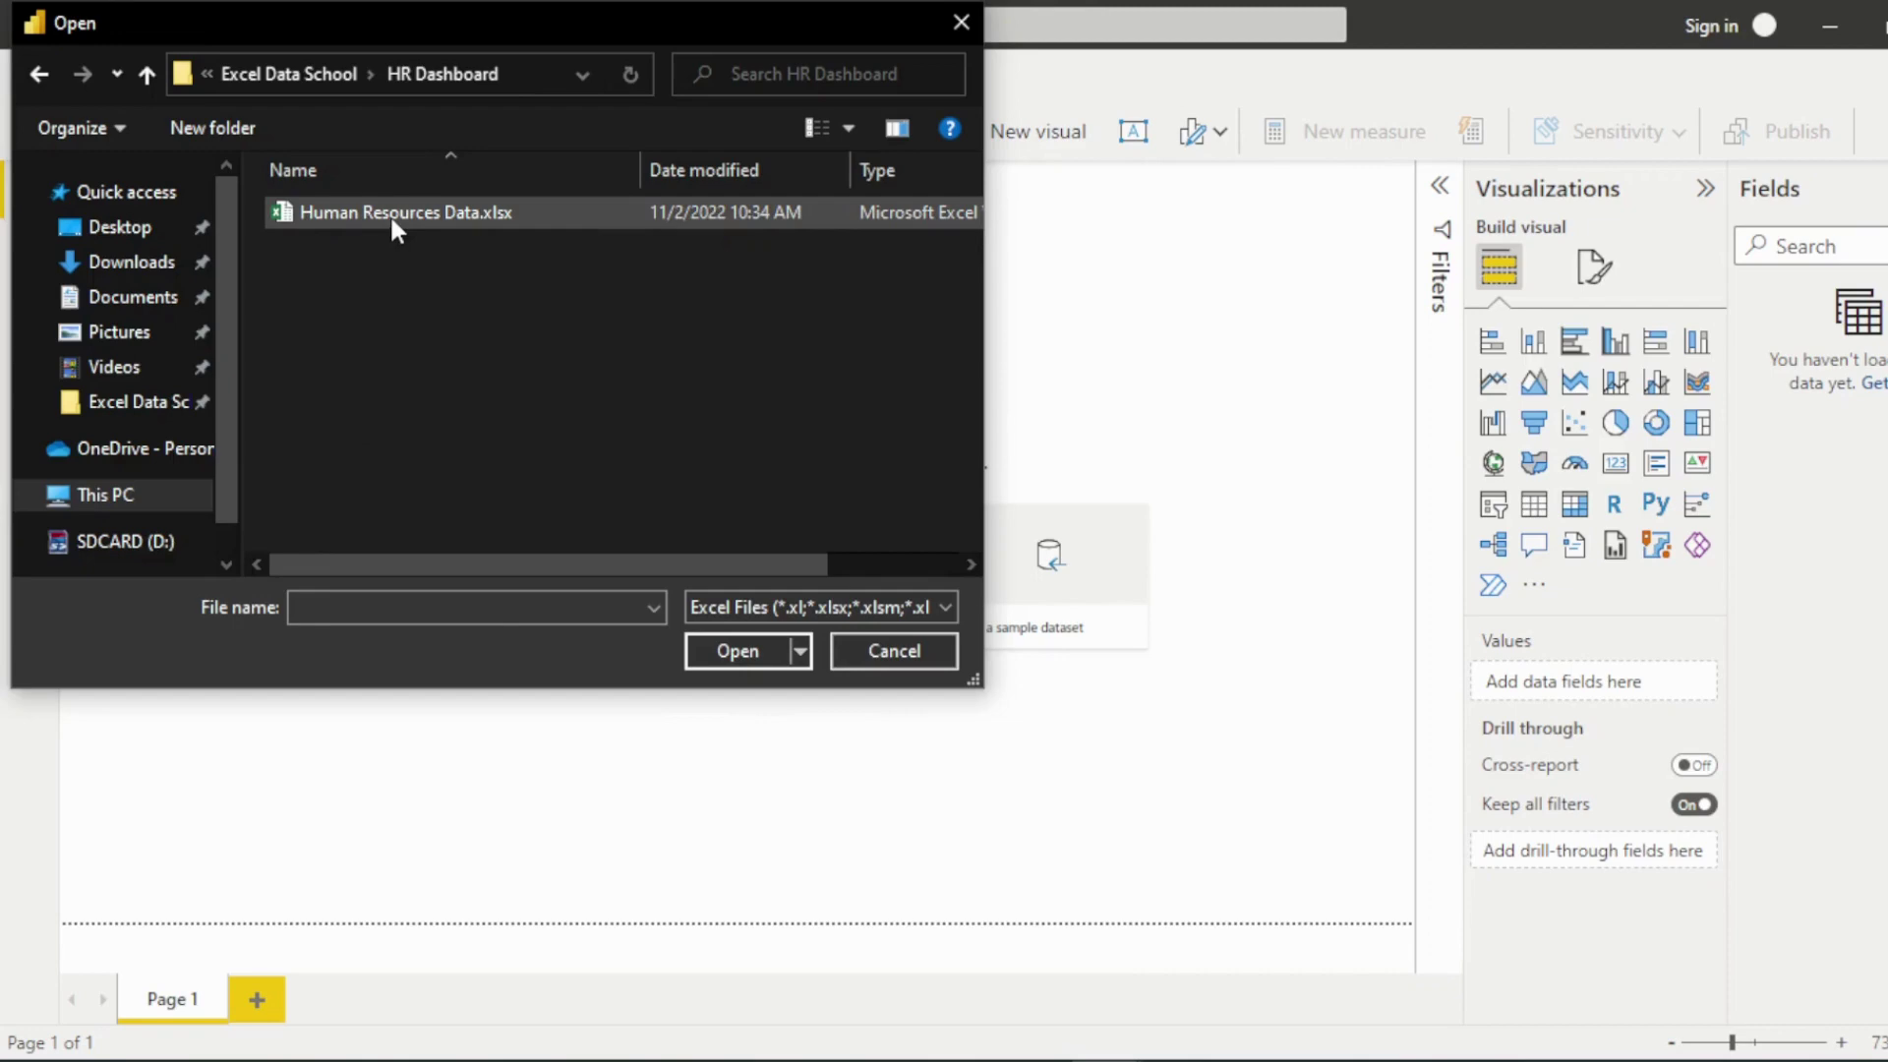
{"action": "left_click", "coordinate": [390, 214]}
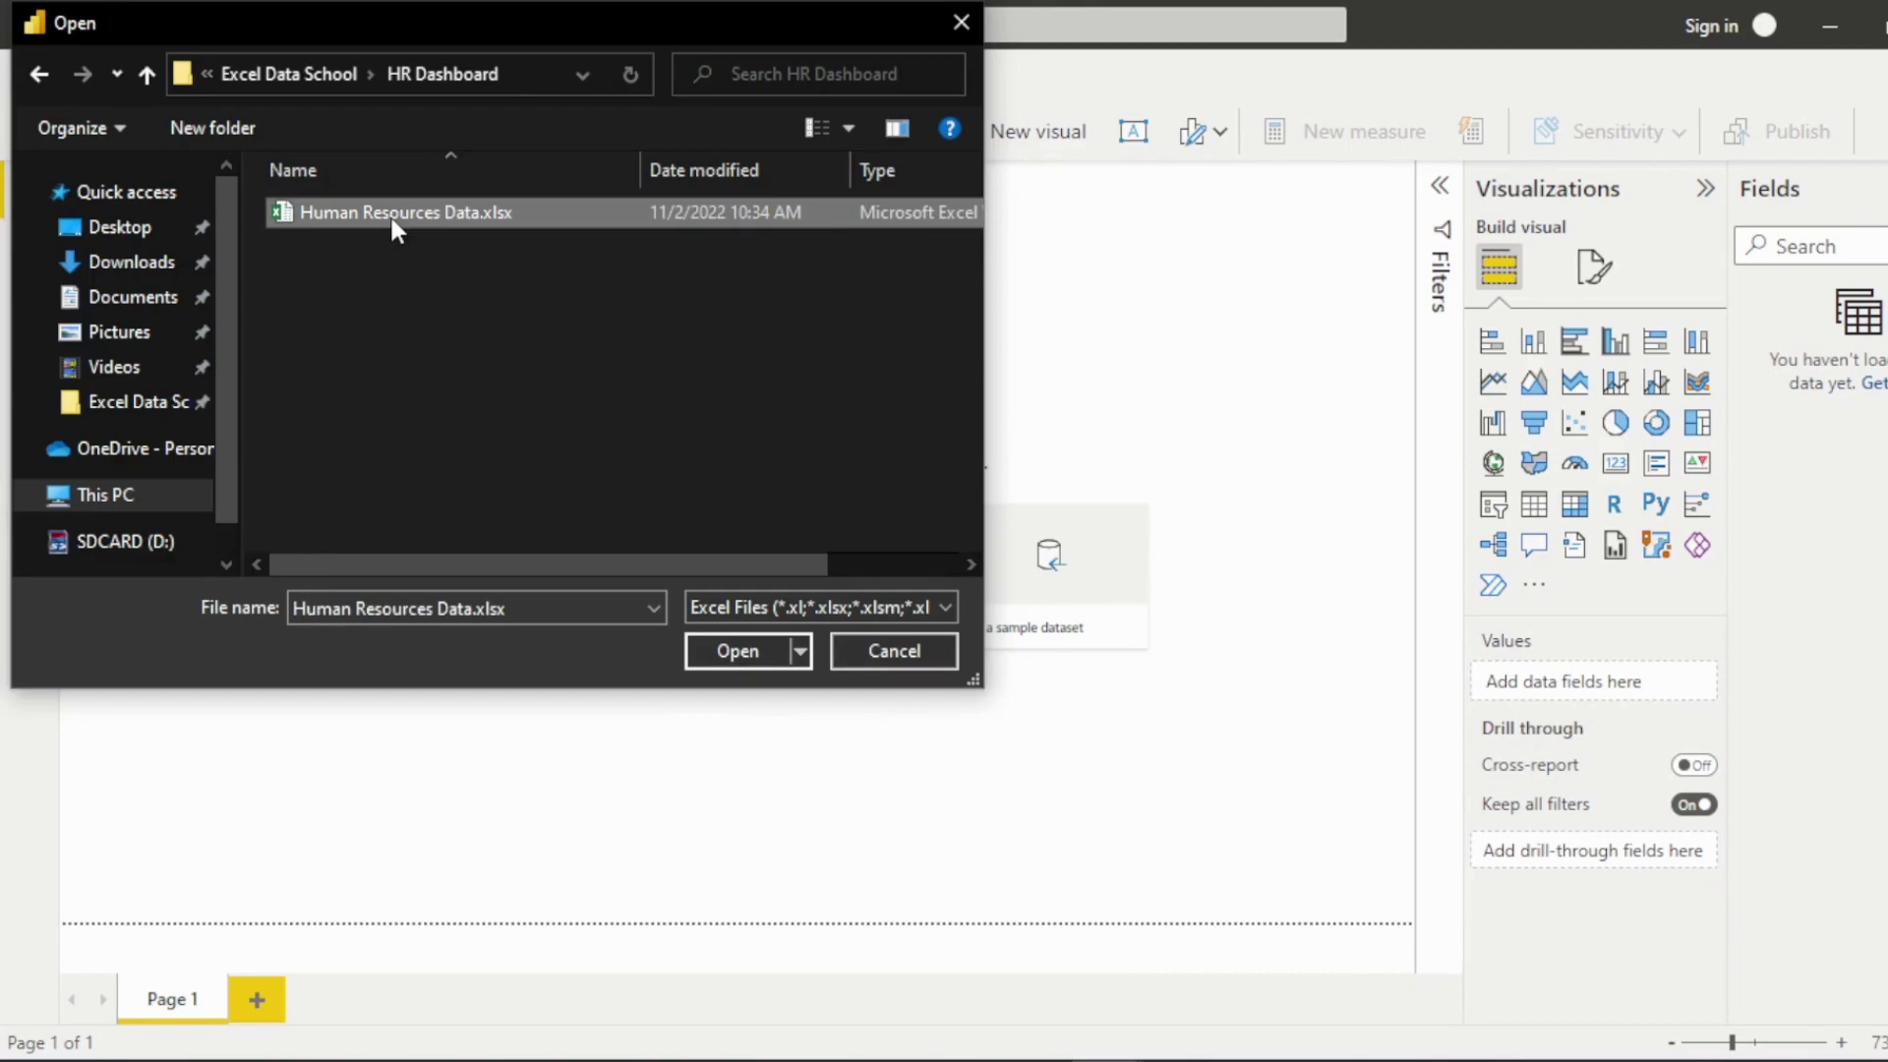
{"action": "left_click", "coordinate": [700, 649]}
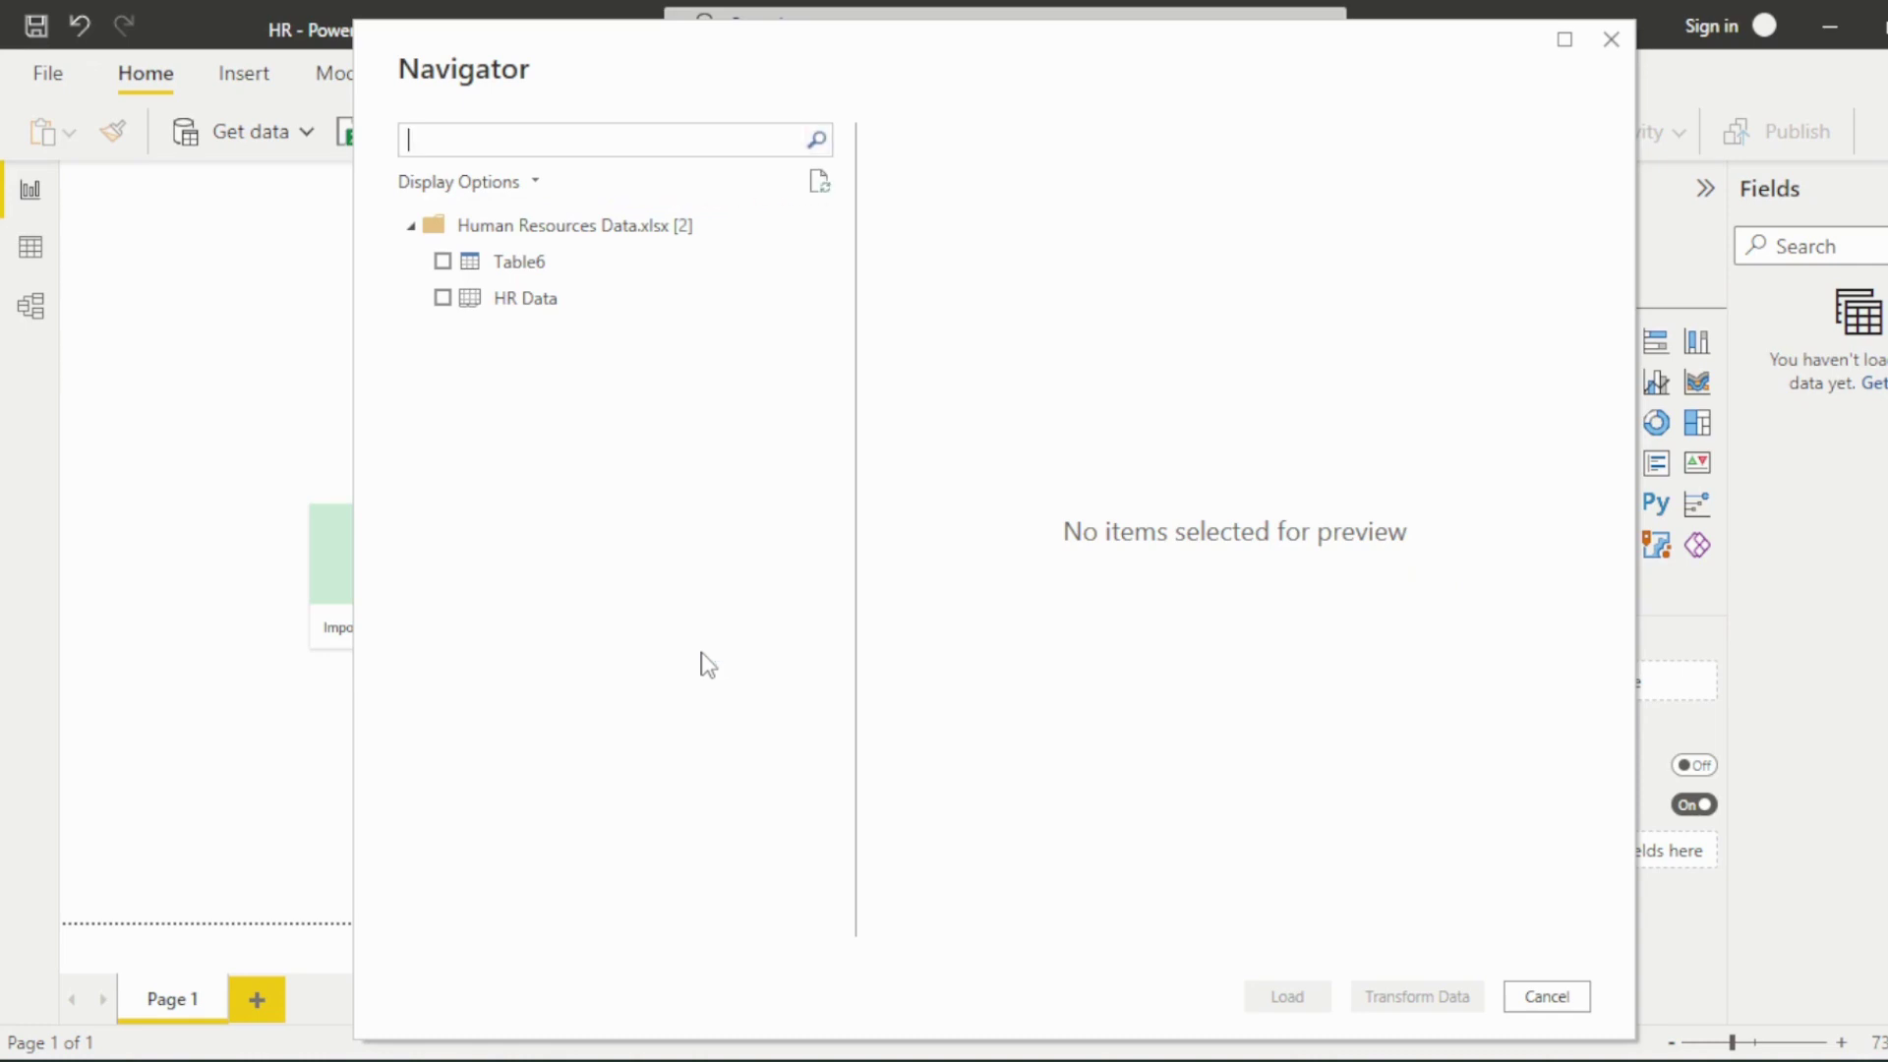
{"action": "left_click", "coordinate": [444, 299]}
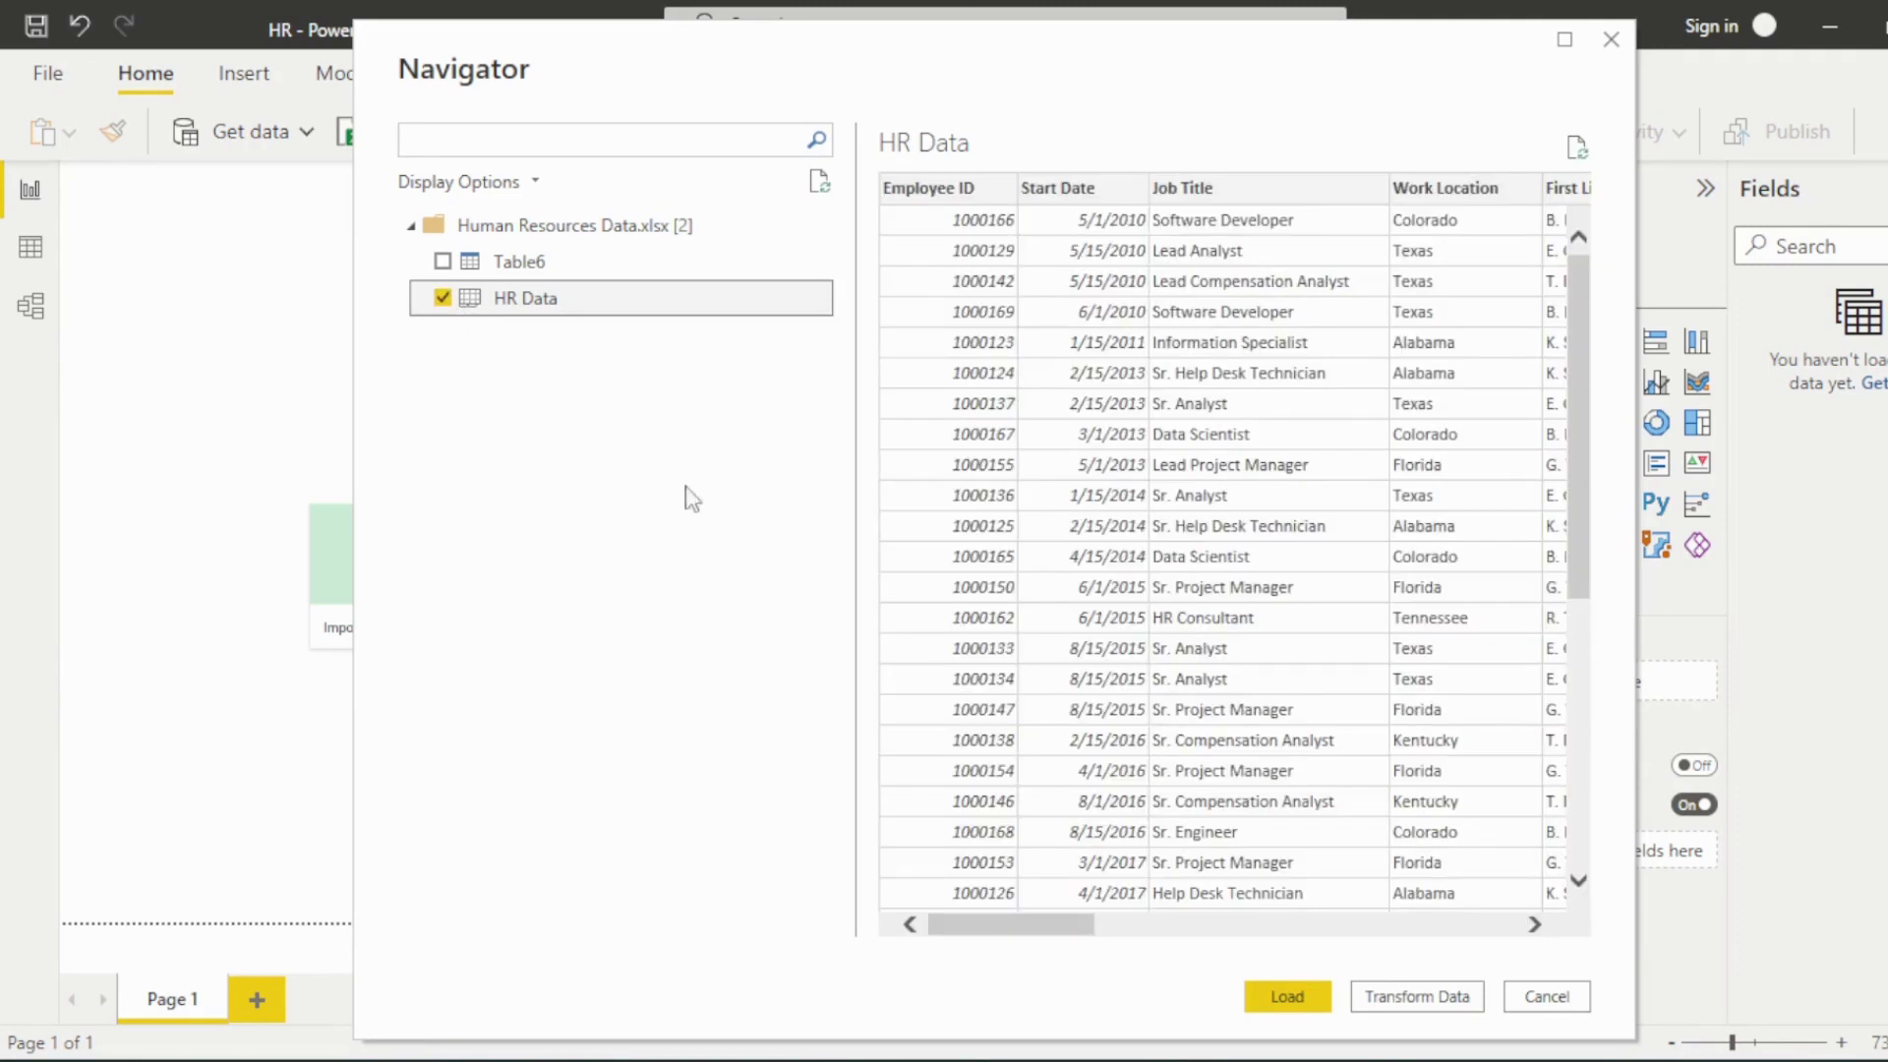
{"action": "left_click", "coordinate": [1287, 997]}
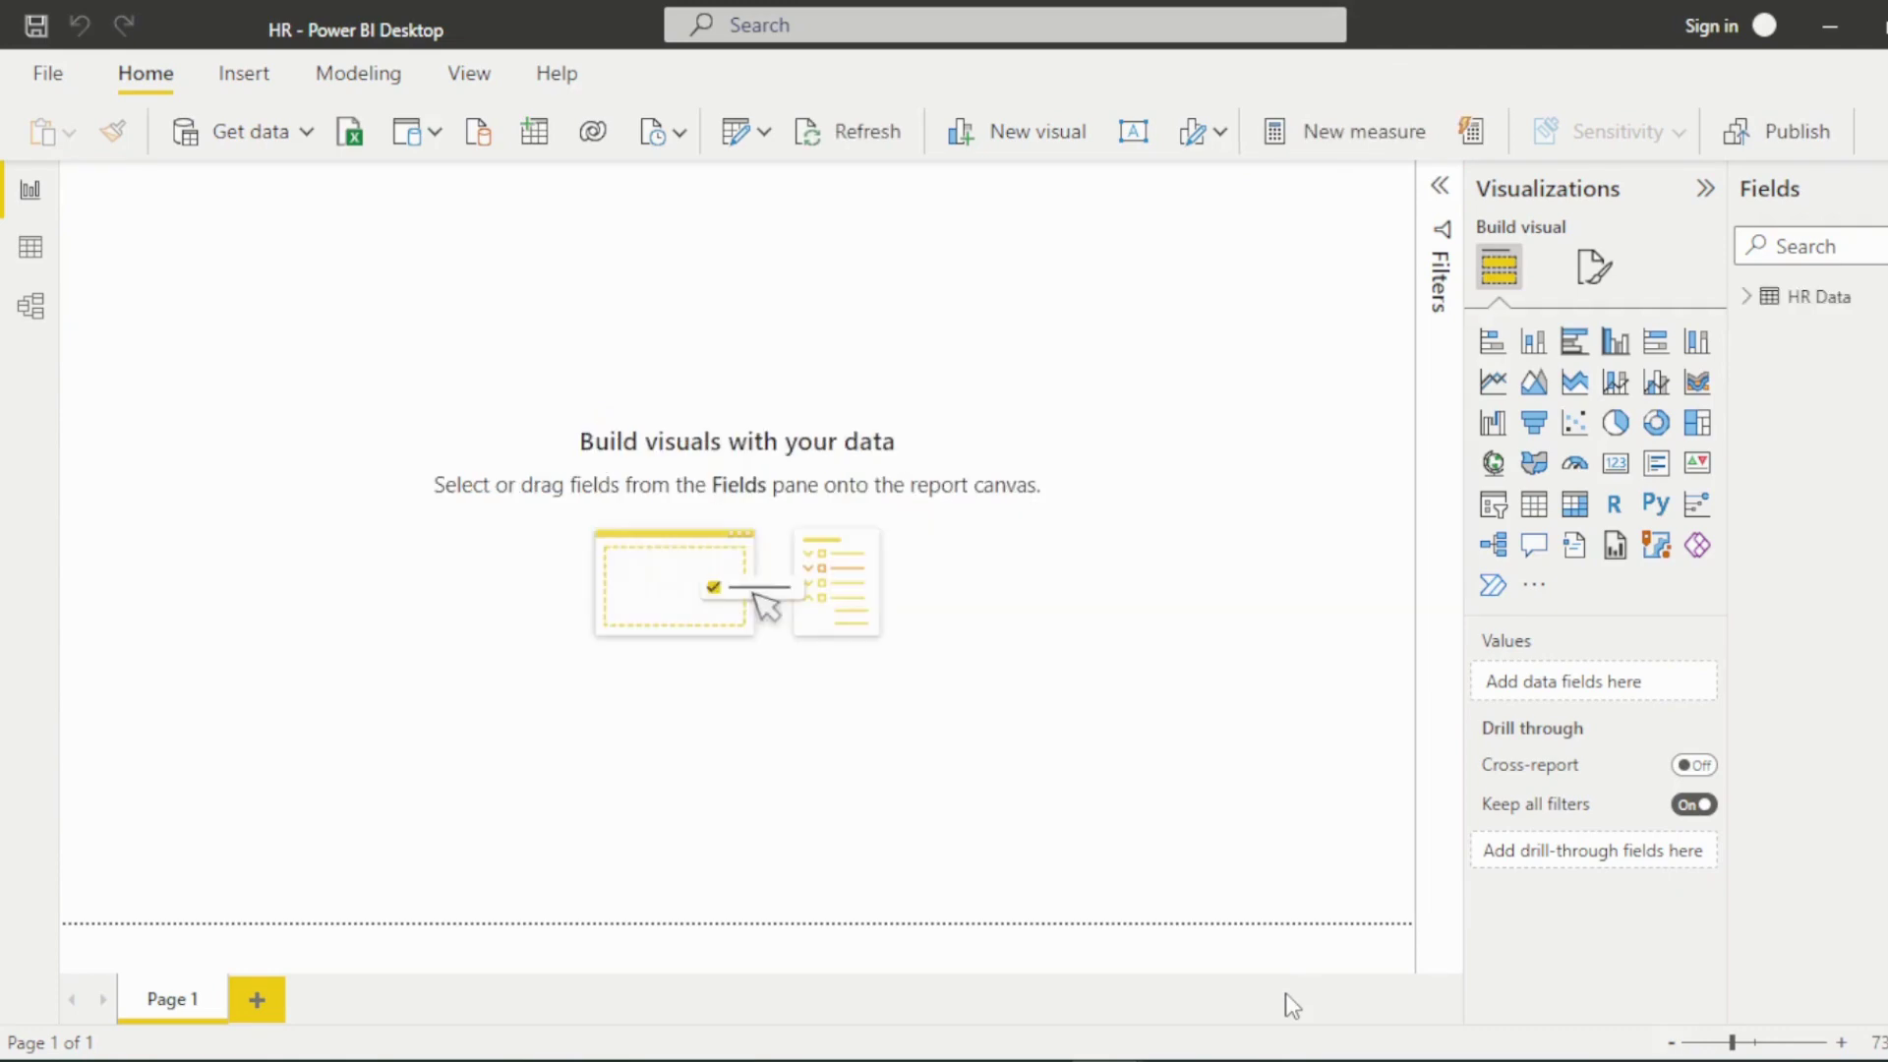
{"action": "left_click", "coordinate": [1746, 301]}
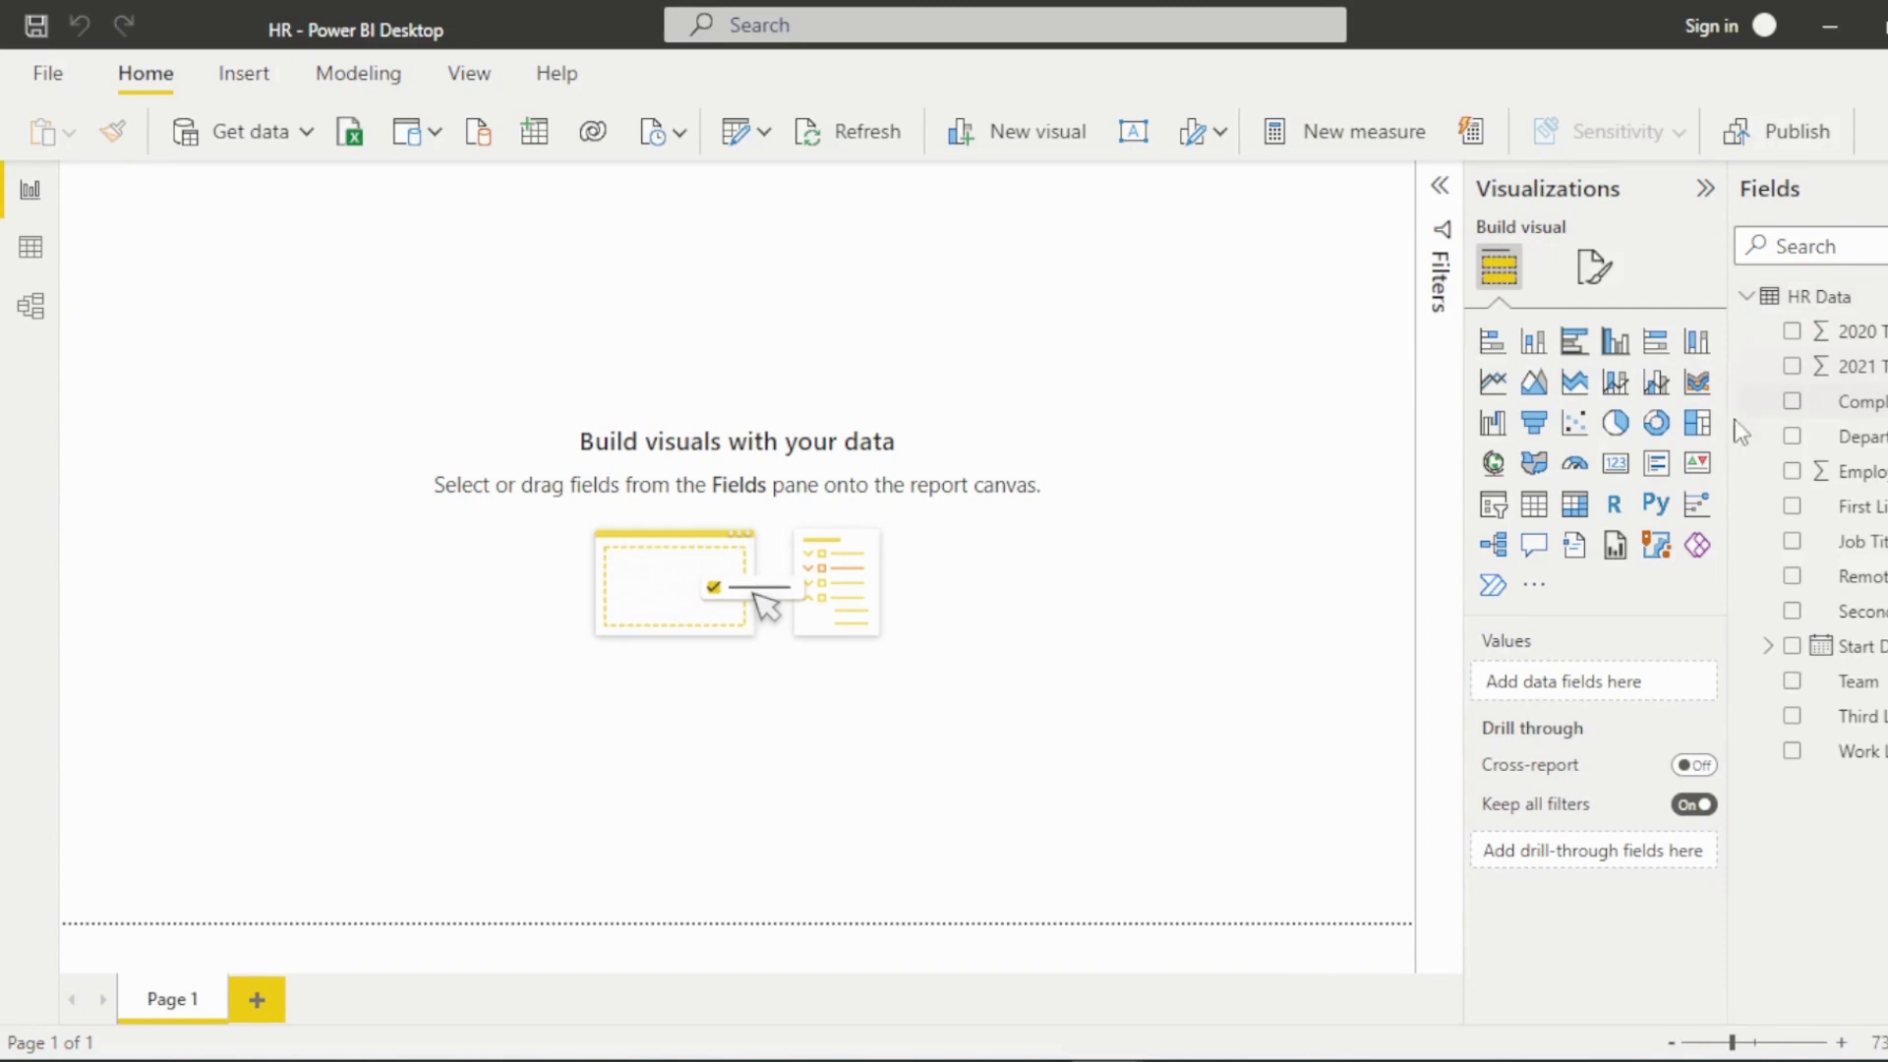
{"action": "left_click_drag", "start_coordinate": [1732, 427], "coordinate": [1627, 451]}
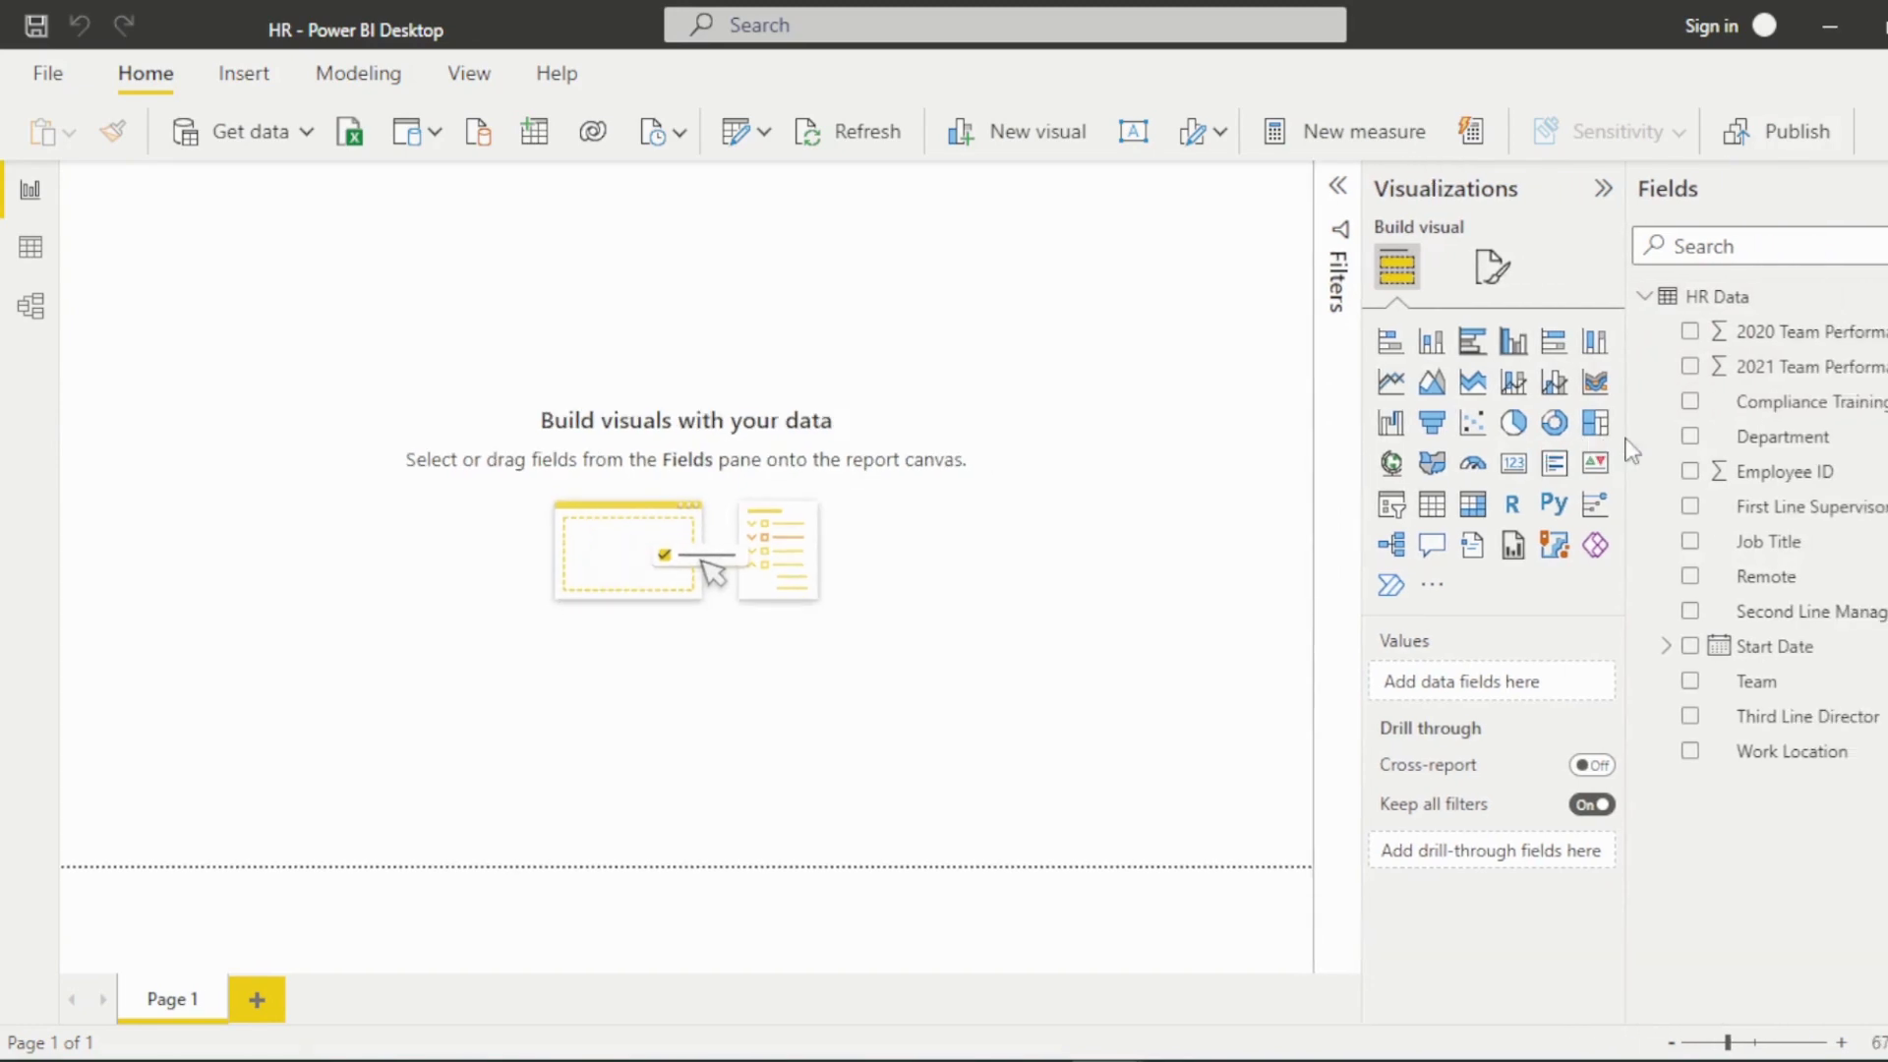
Add a 'Human Resources Dashboard' text box in centred 20-point Georgia and shrink its height.
{"action": "left_click", "coordinate": [243, 73]}
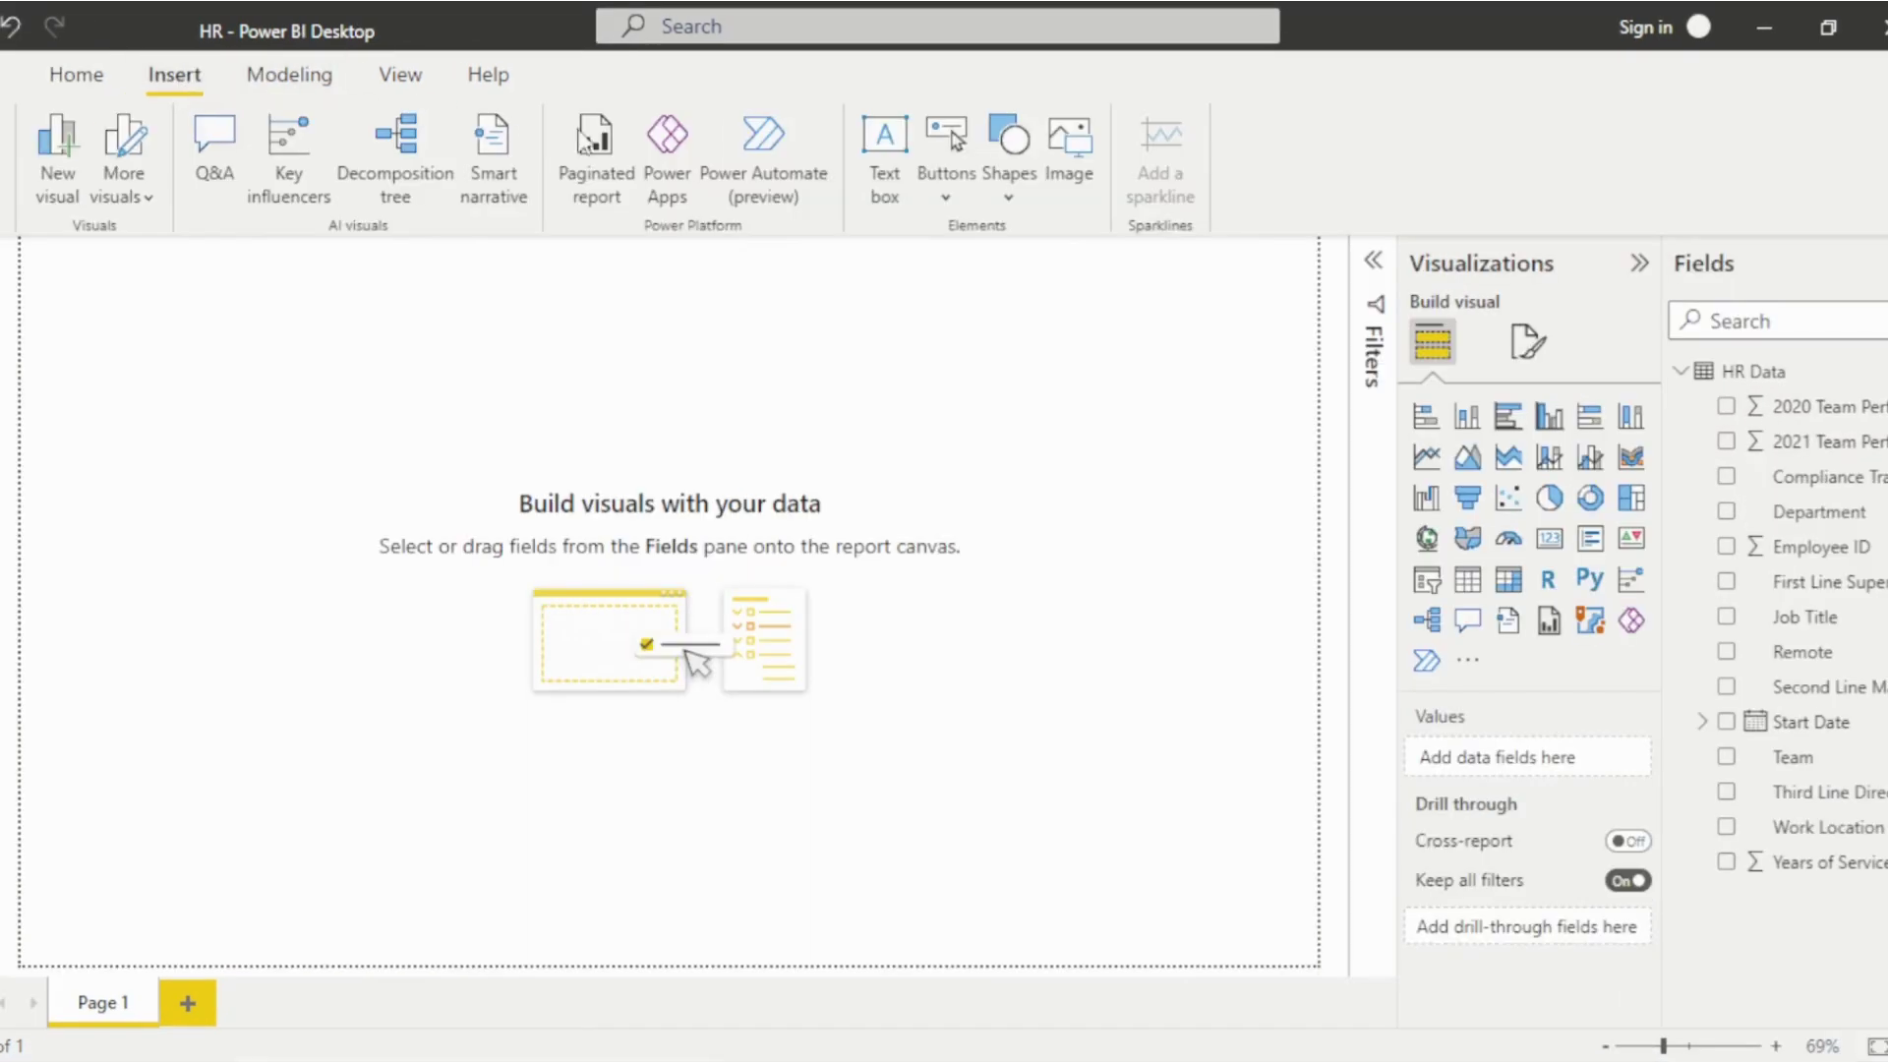
{"action": "left_click", "coordinate": [882, 138]}
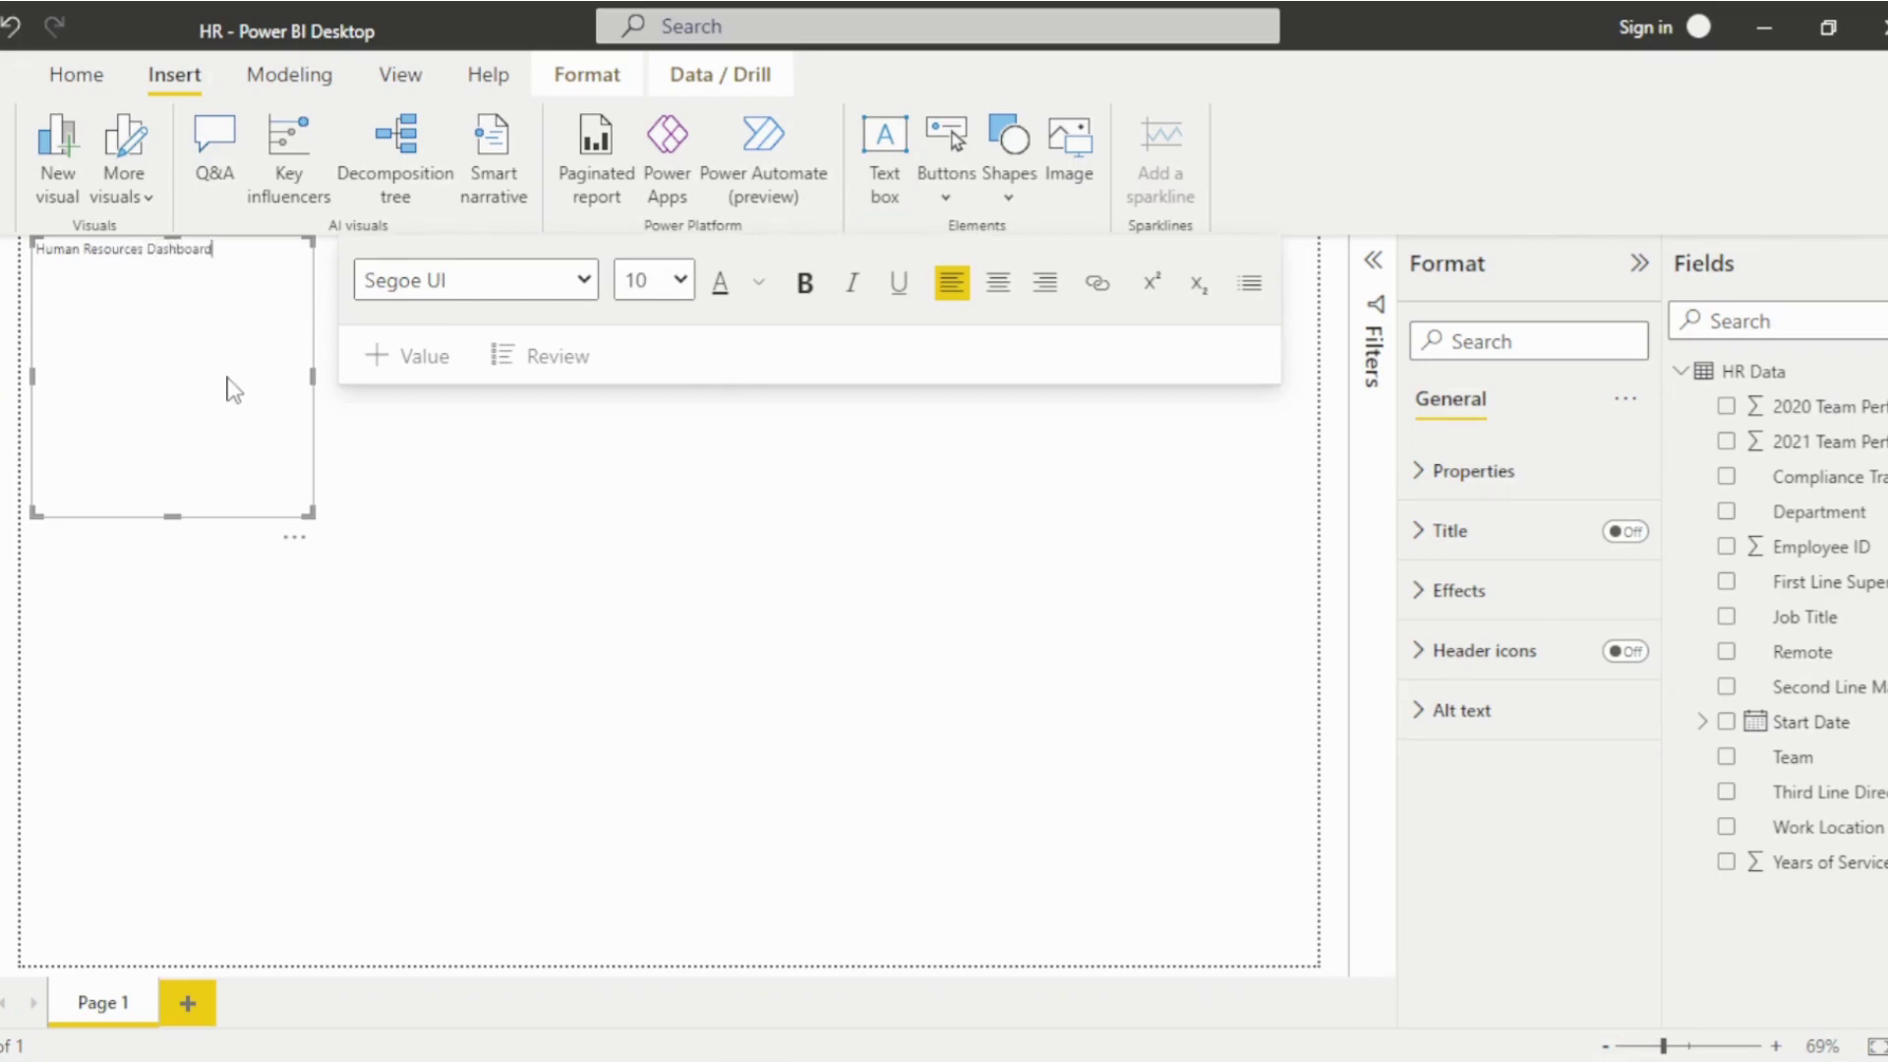
{"action": "left_click_drag", "start_coordinate": [218, 250], "coordinate": [35, 251]}
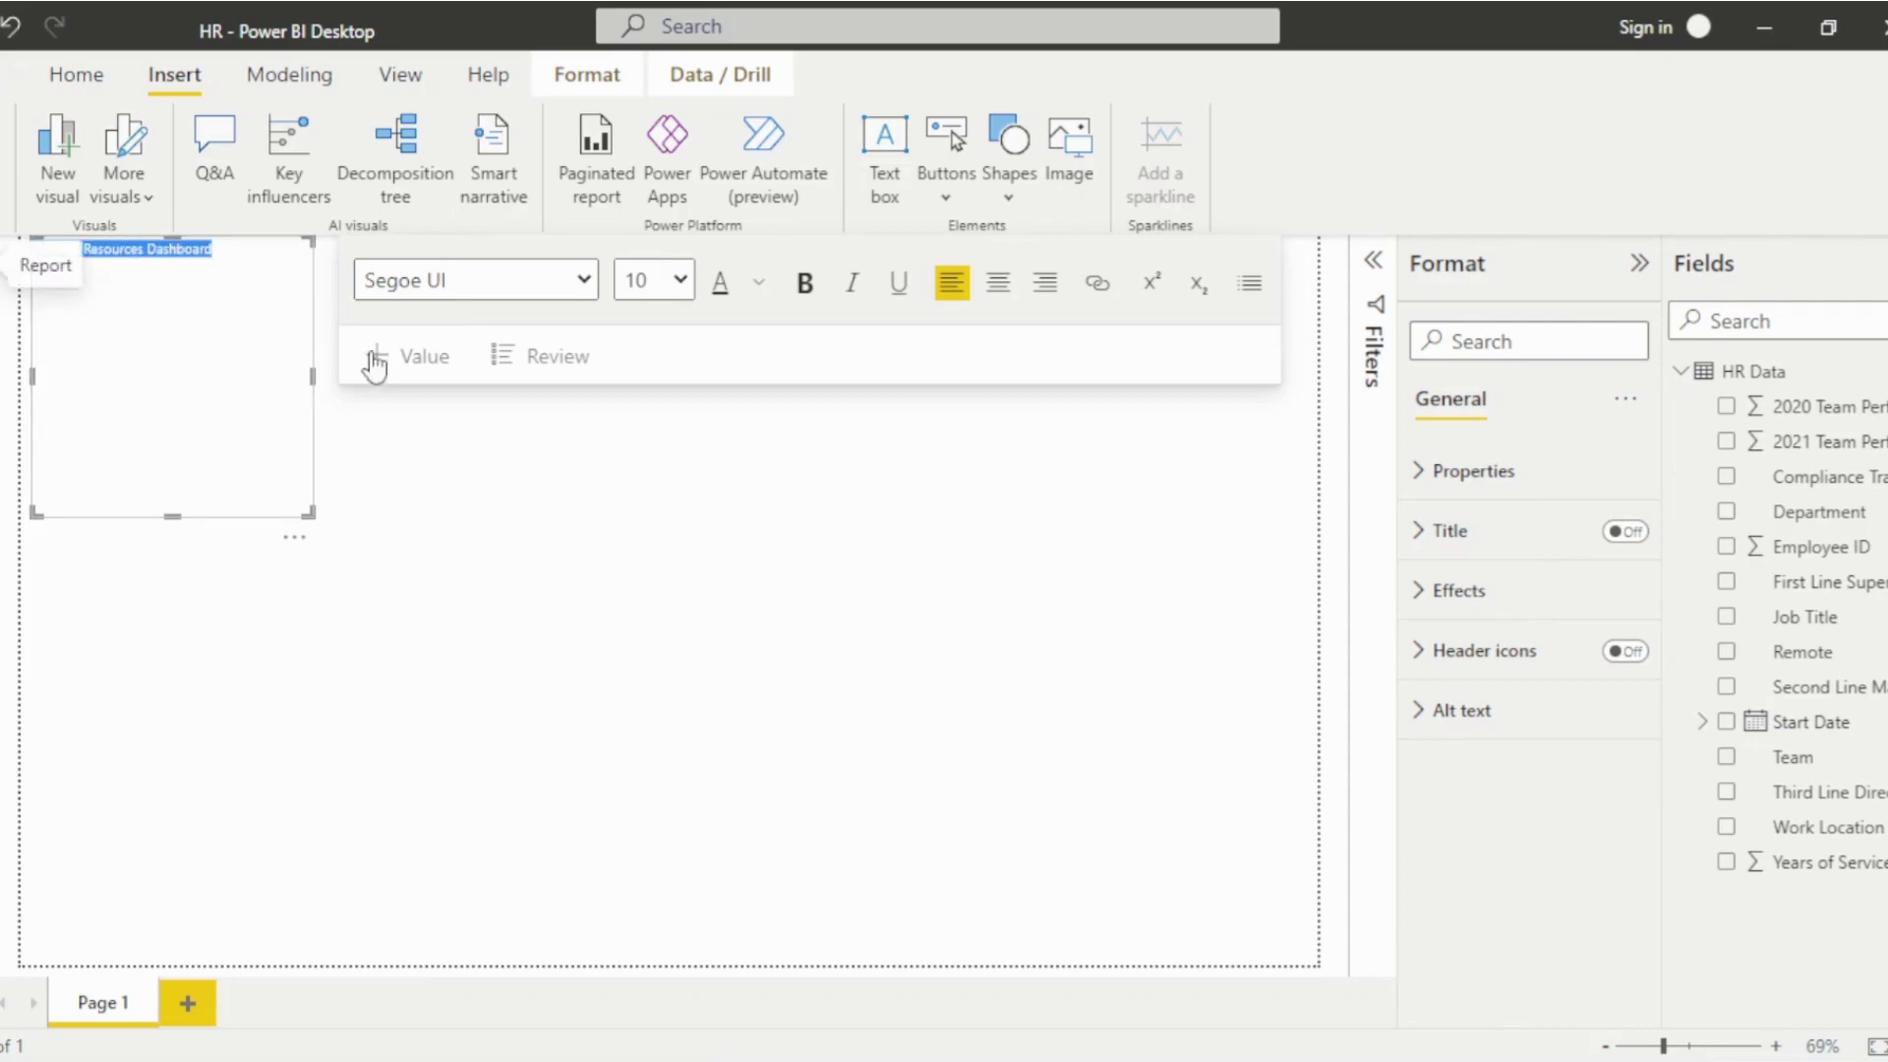
{"action": "left_click", "coordinate": [629, 290]}
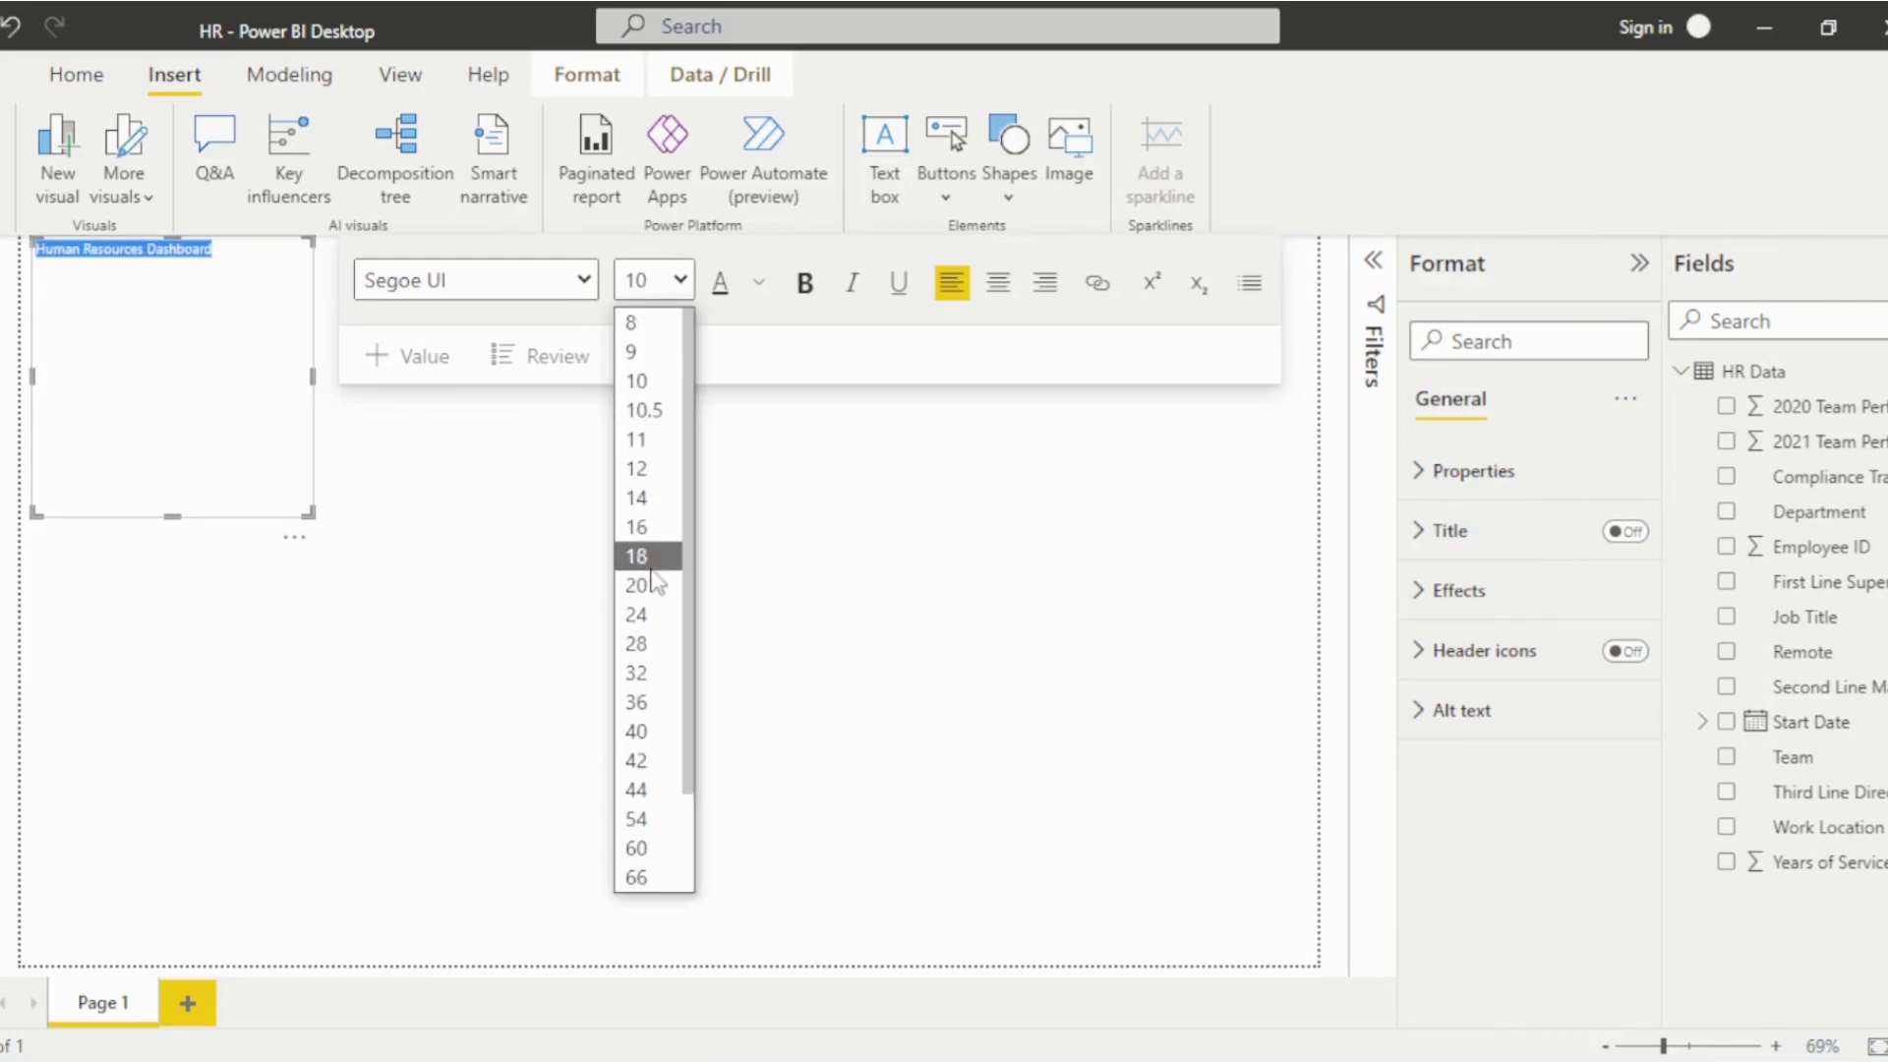
{"action": "left_click", "coordinate": [657, 588]}
{"action": "left_click", "coordinate": [582, 281]}
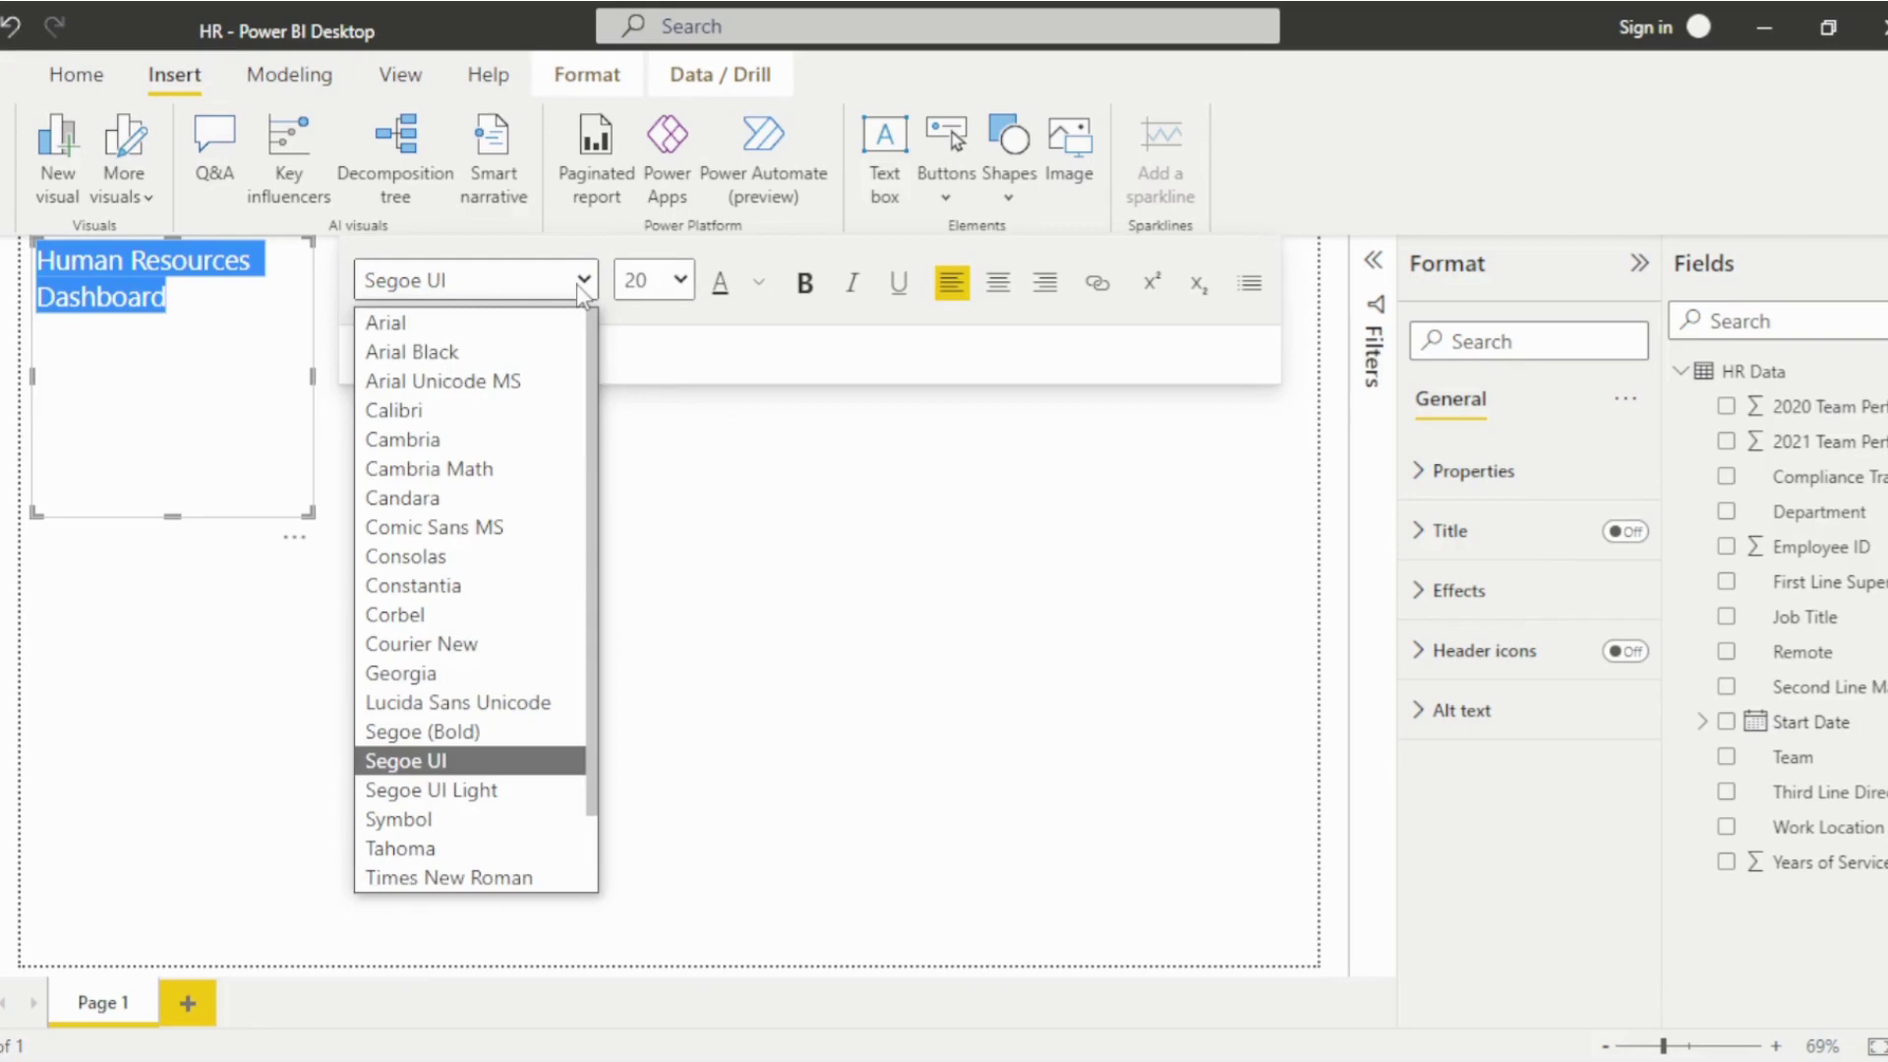
{"action": "left_click", "coordinate": [531, 673]}
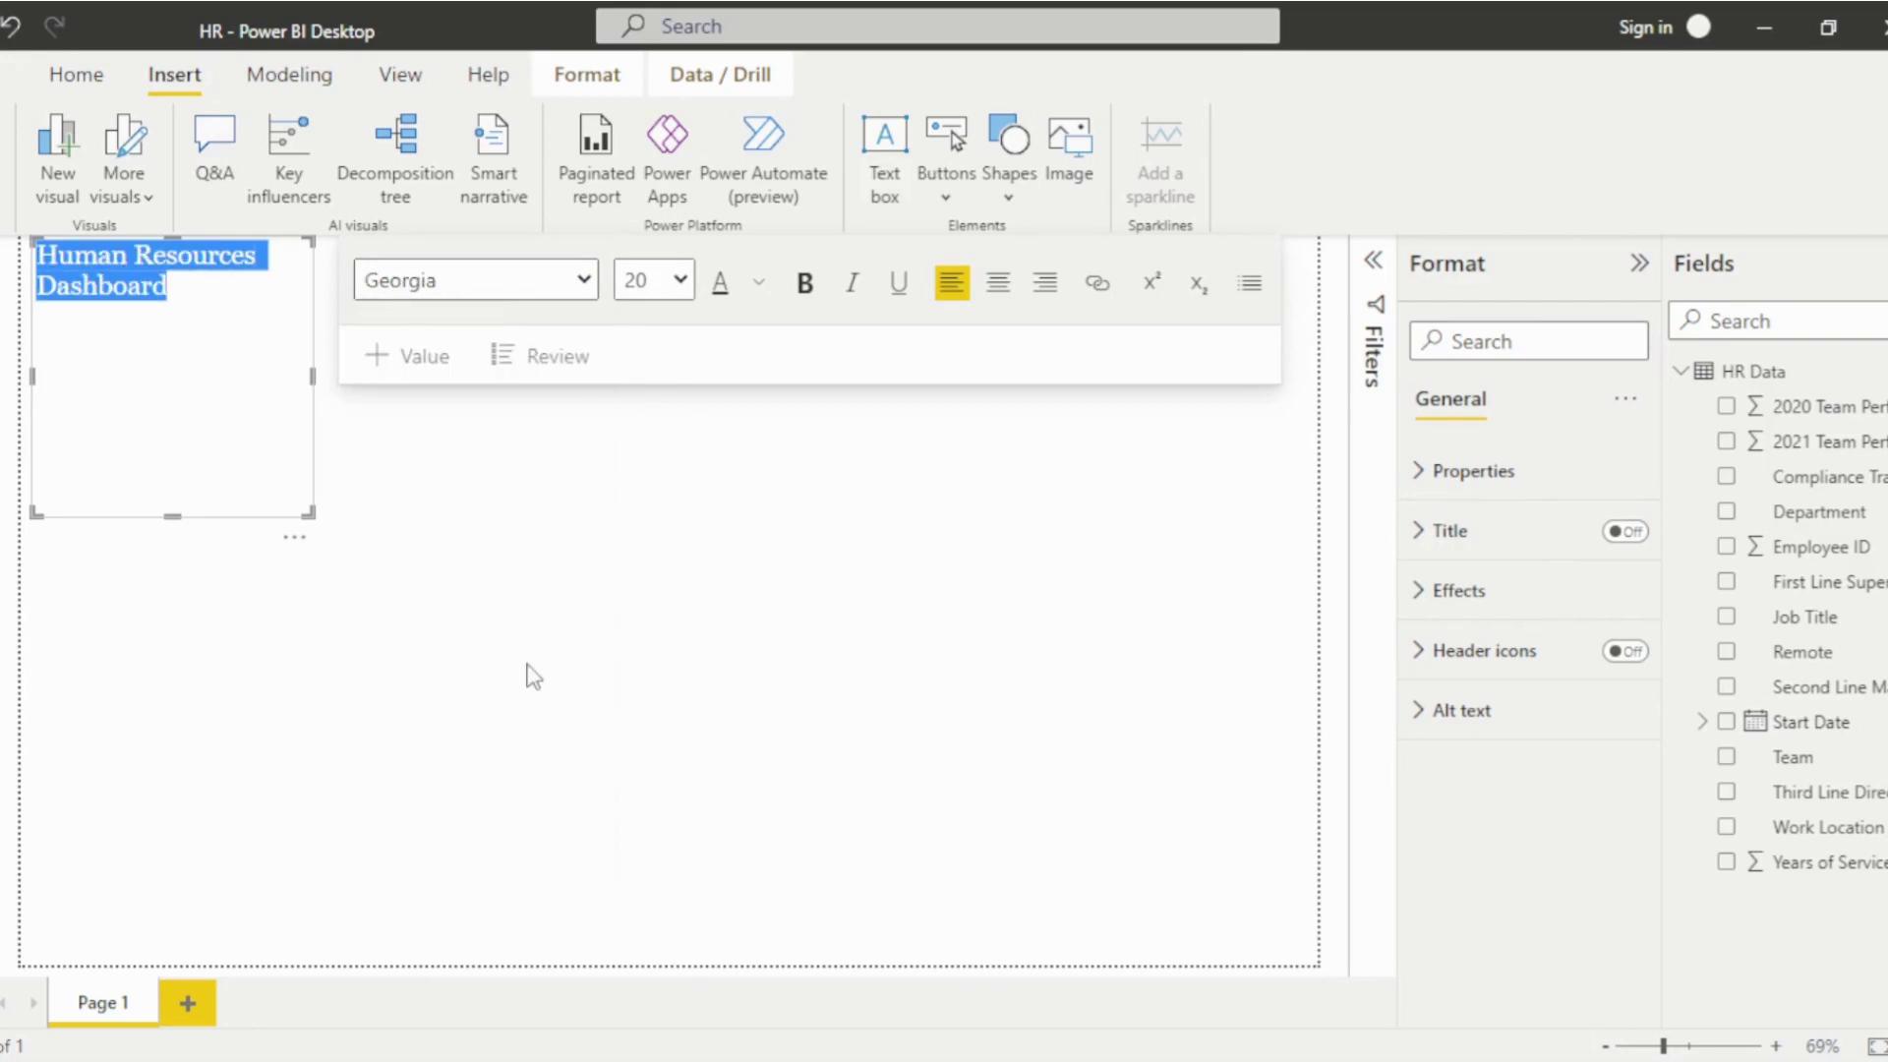
{"action": "left_click", "coordinate": [998, 283]}
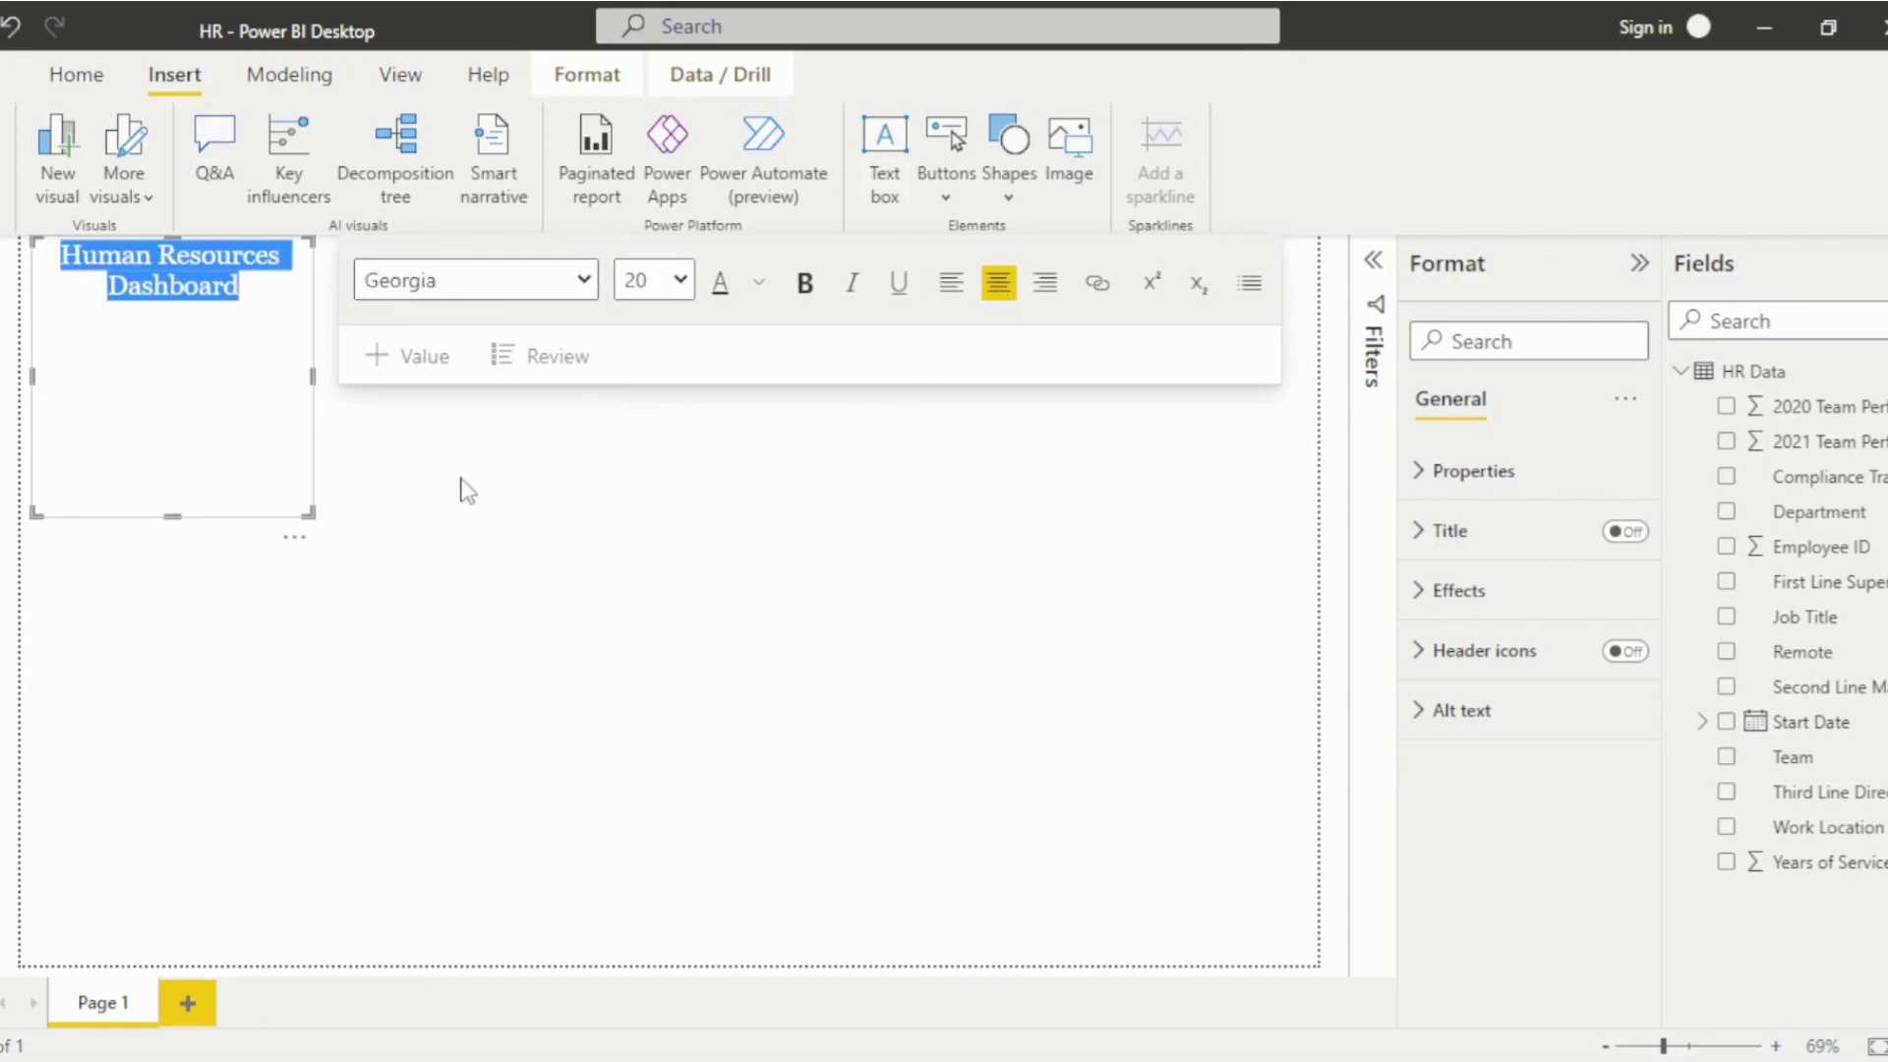
{"action": "left_click_drag", "start_coordinate": [171, 511], "coordinate": [168, 303]}
{"action": "left_click", "coordinate": [186, 377]}
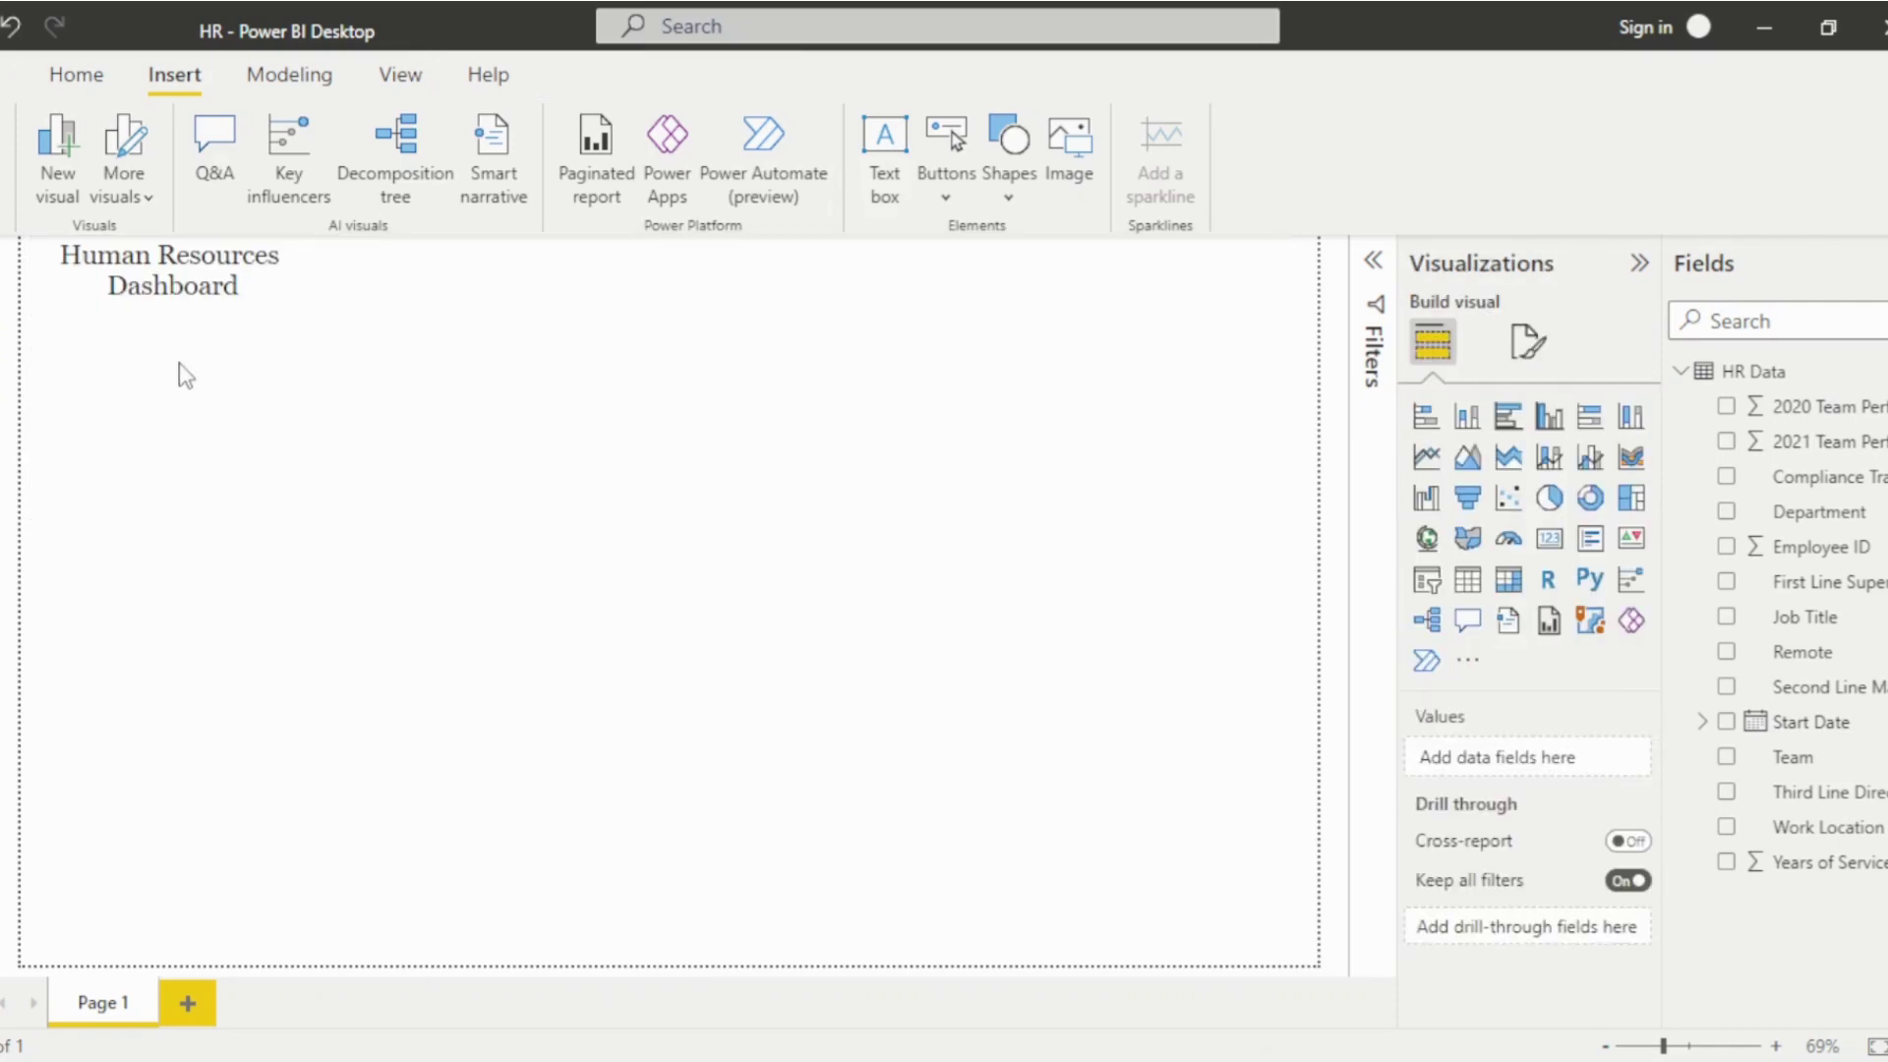
Insert the People - red.png image and move it just under the title.
{"action": "left_click", "coordinate": [1069, 158]}
{"action": "left_click", "coordinate": [285, 268]}
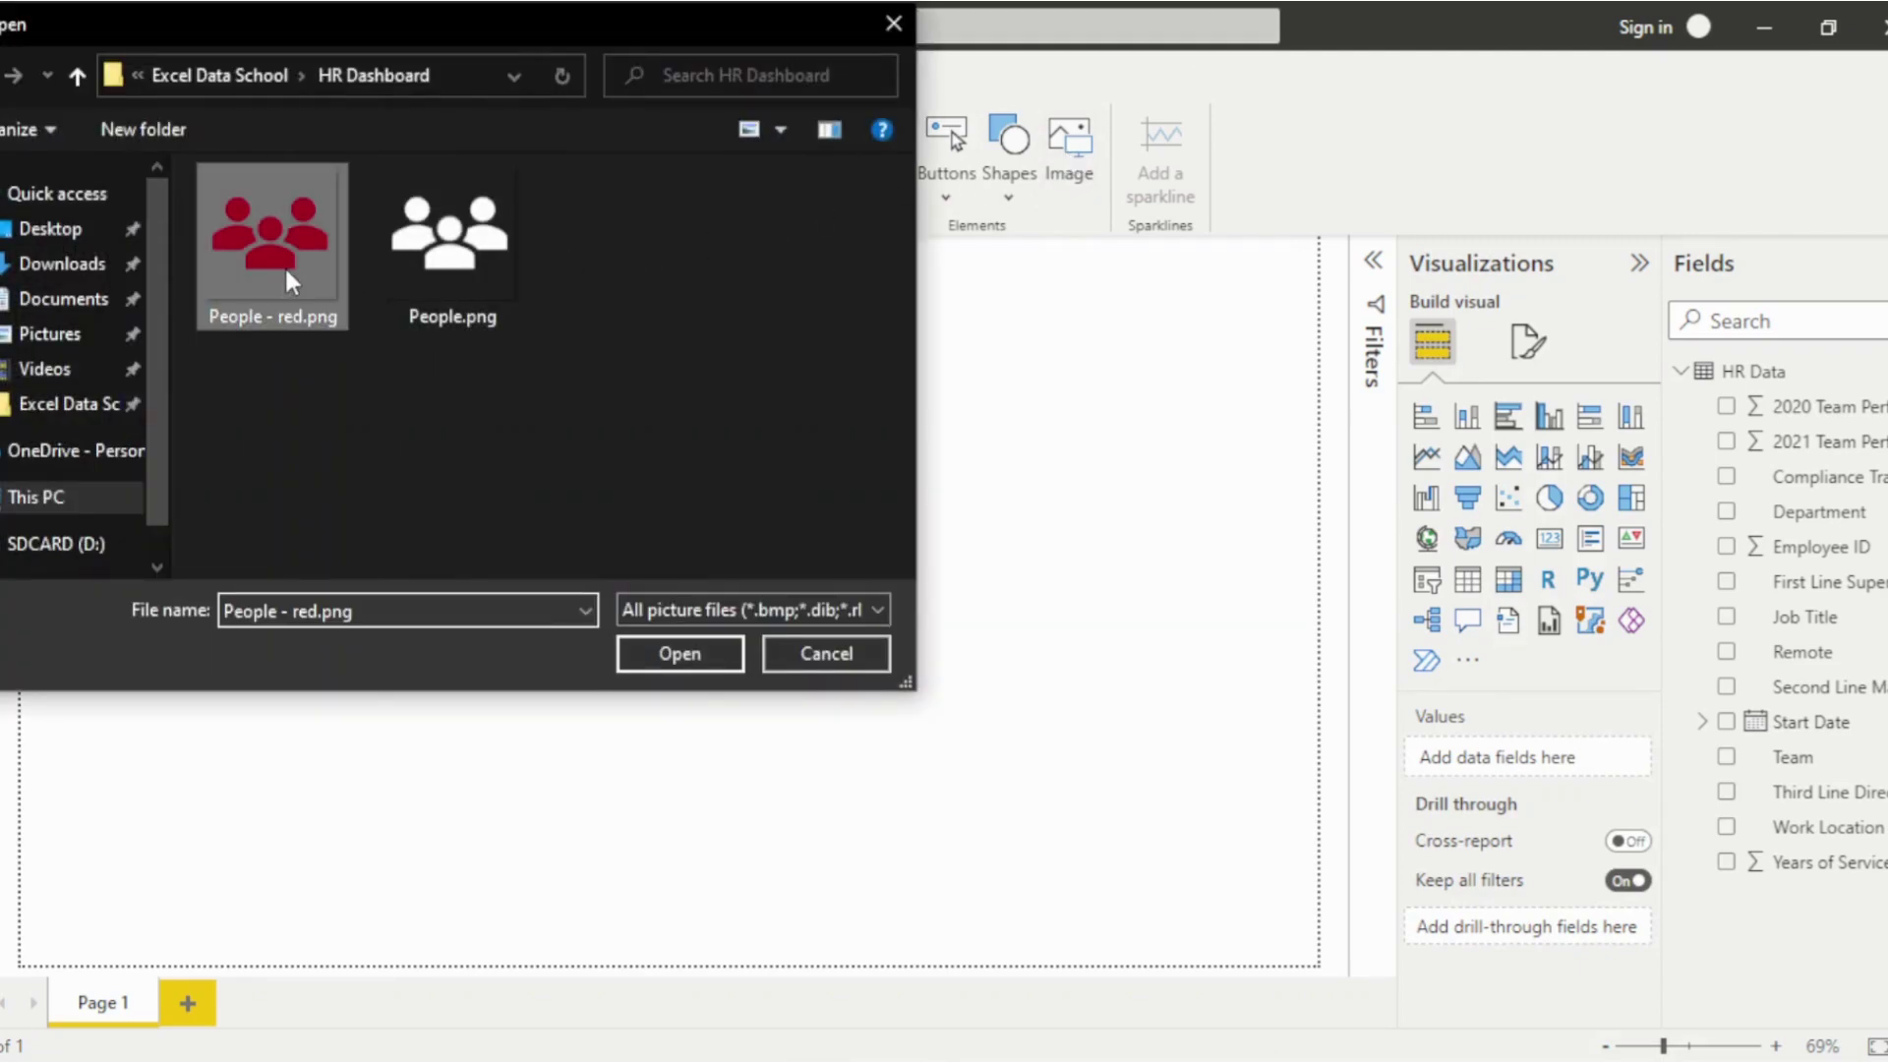
{"action": "left_click", "coordinate": [630, 651]}
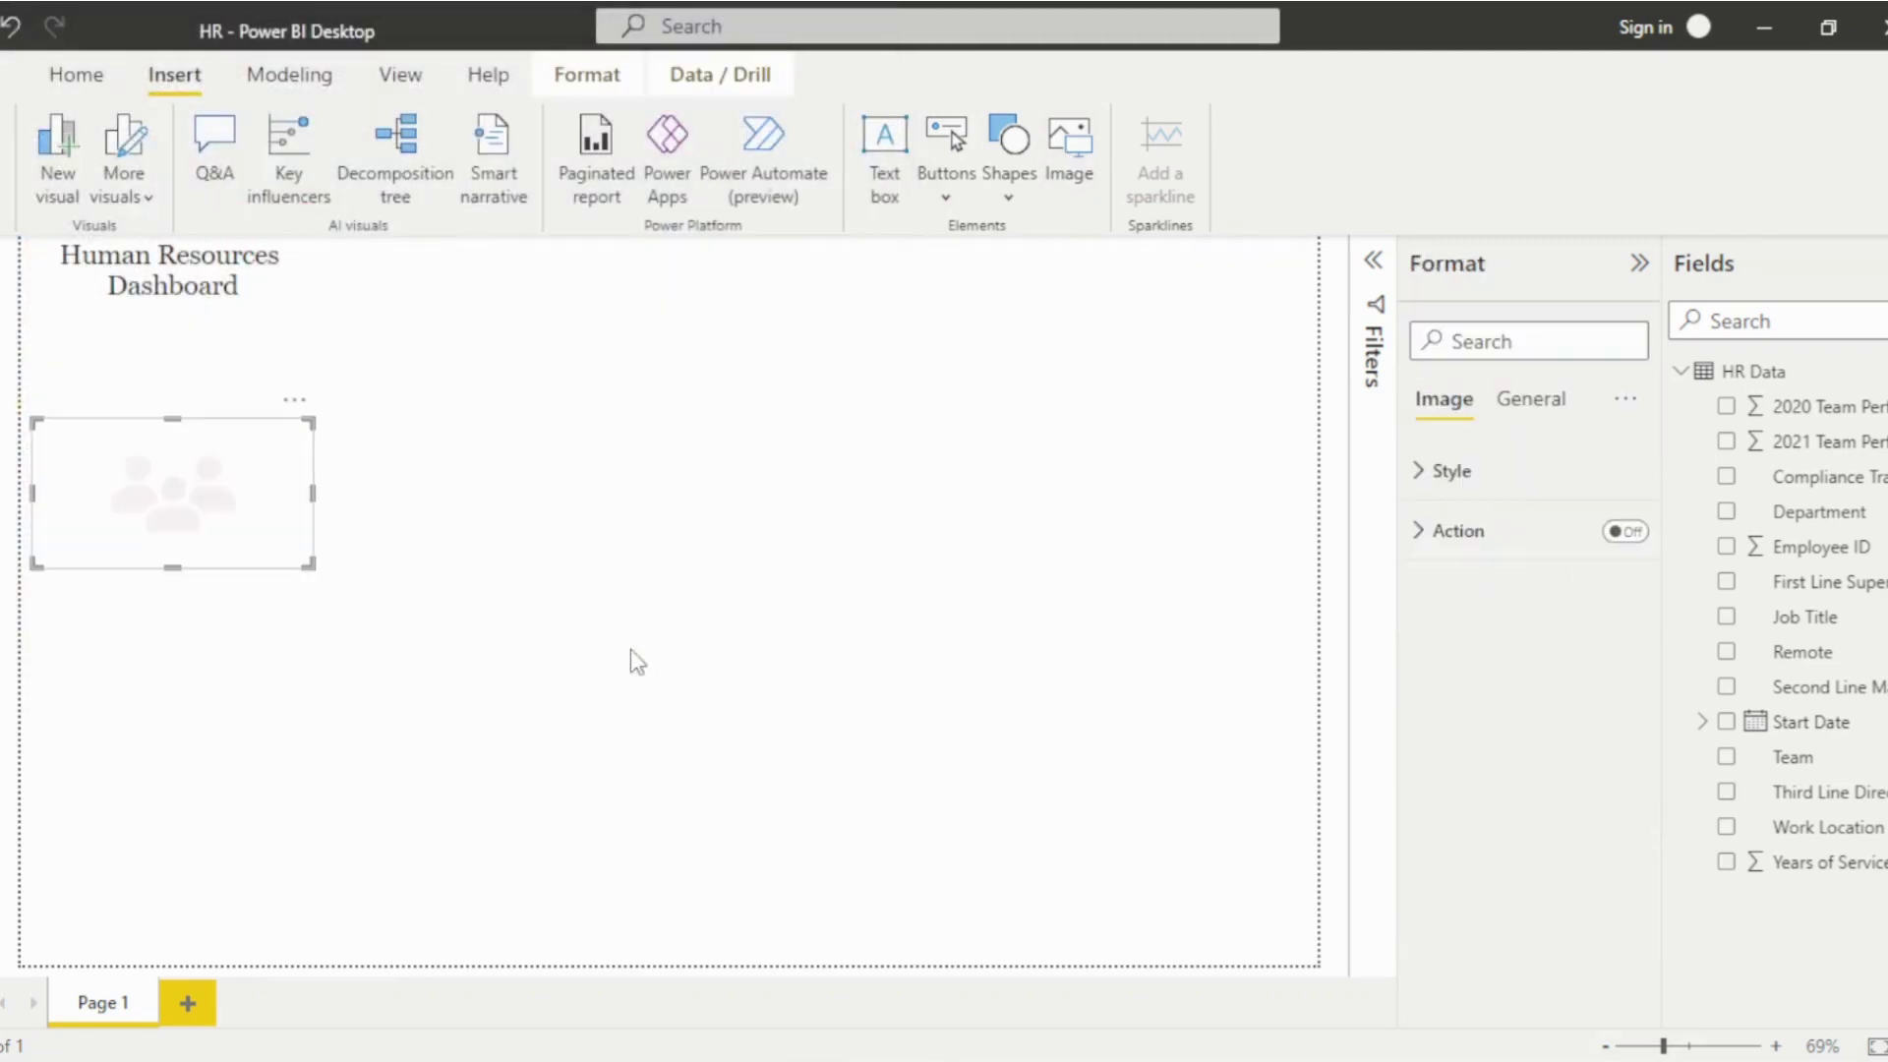
{"action": "left_click_drag", "start_coordinate": [199, 544], "coordinate": [197, 442]}
{"action": "left_click", "coordinate": [200, 557]}
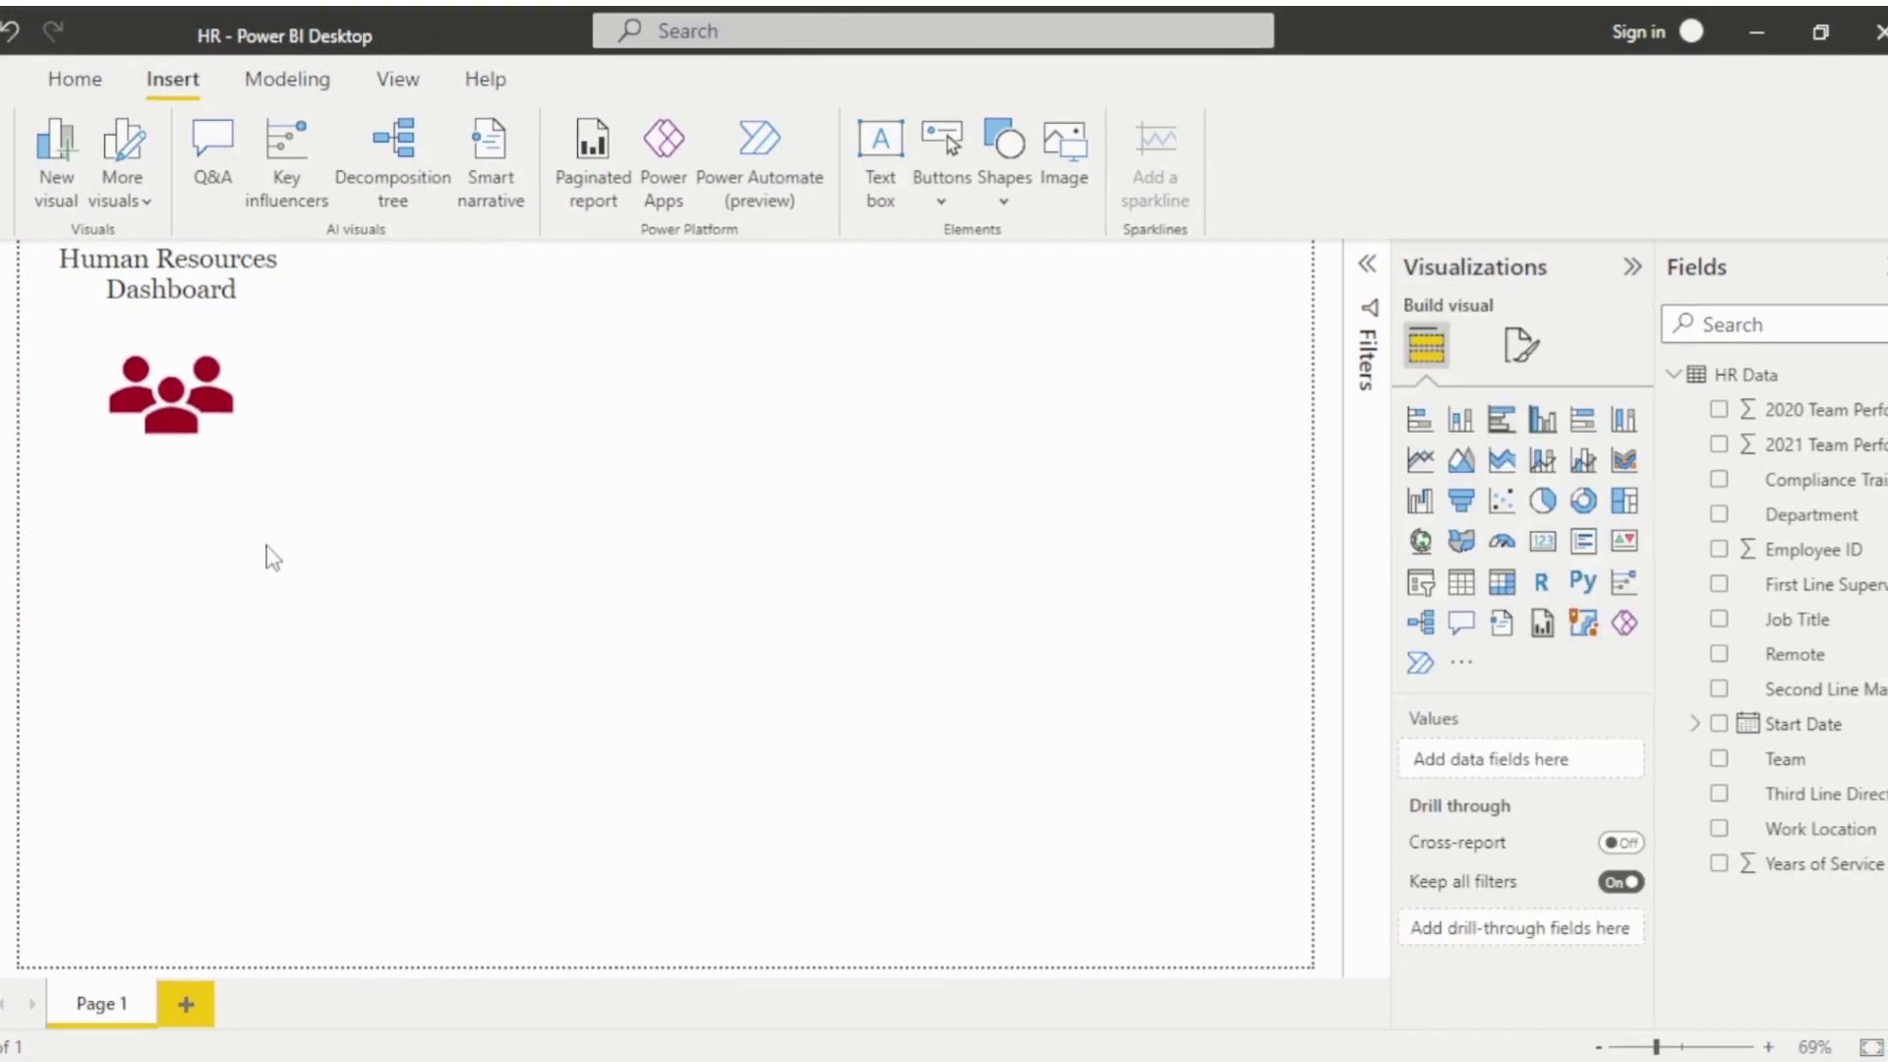
Add a card showing the distinct count of Team (6).
{"action": "left_click", "coordinate": [1543, 549]}
{"action": "left_click_drag", "start_coordinate": [1784, 762], "coordinate": [1570, 764]}
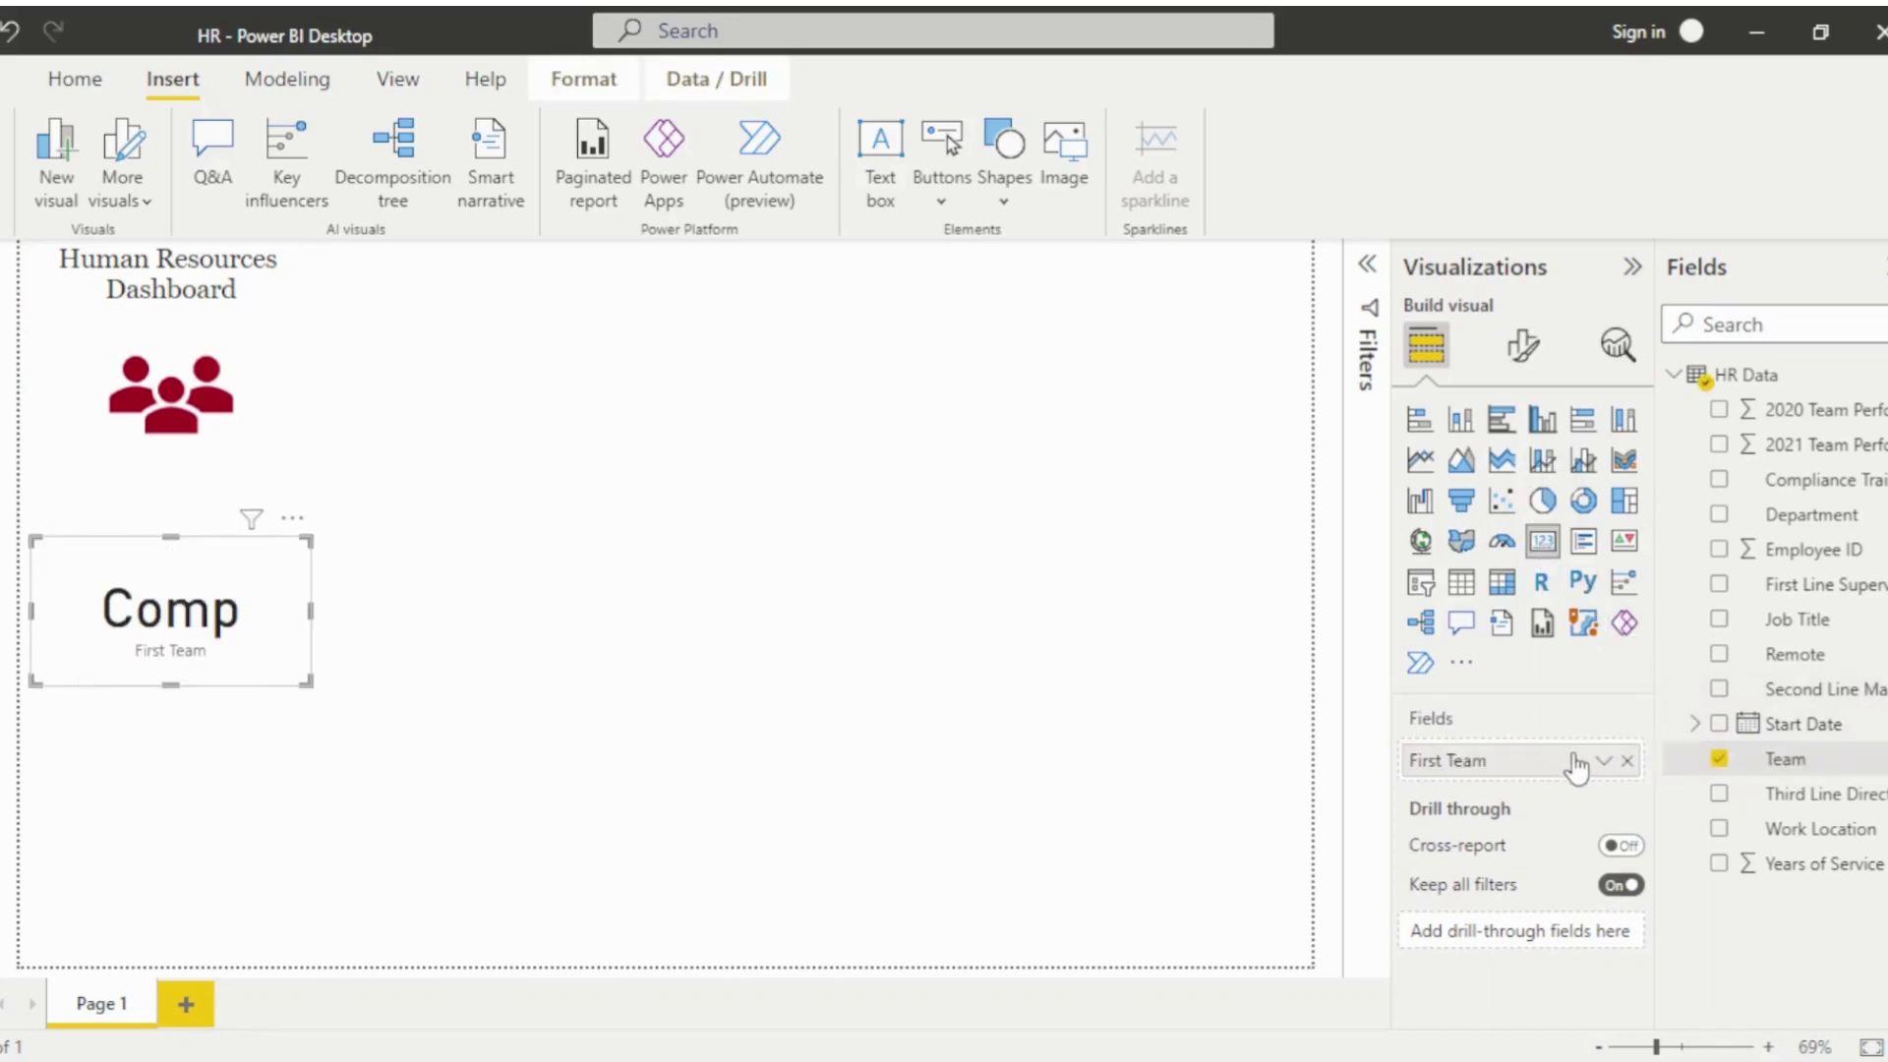
{"action": "left_click", "coordinate": [1605, 762]}
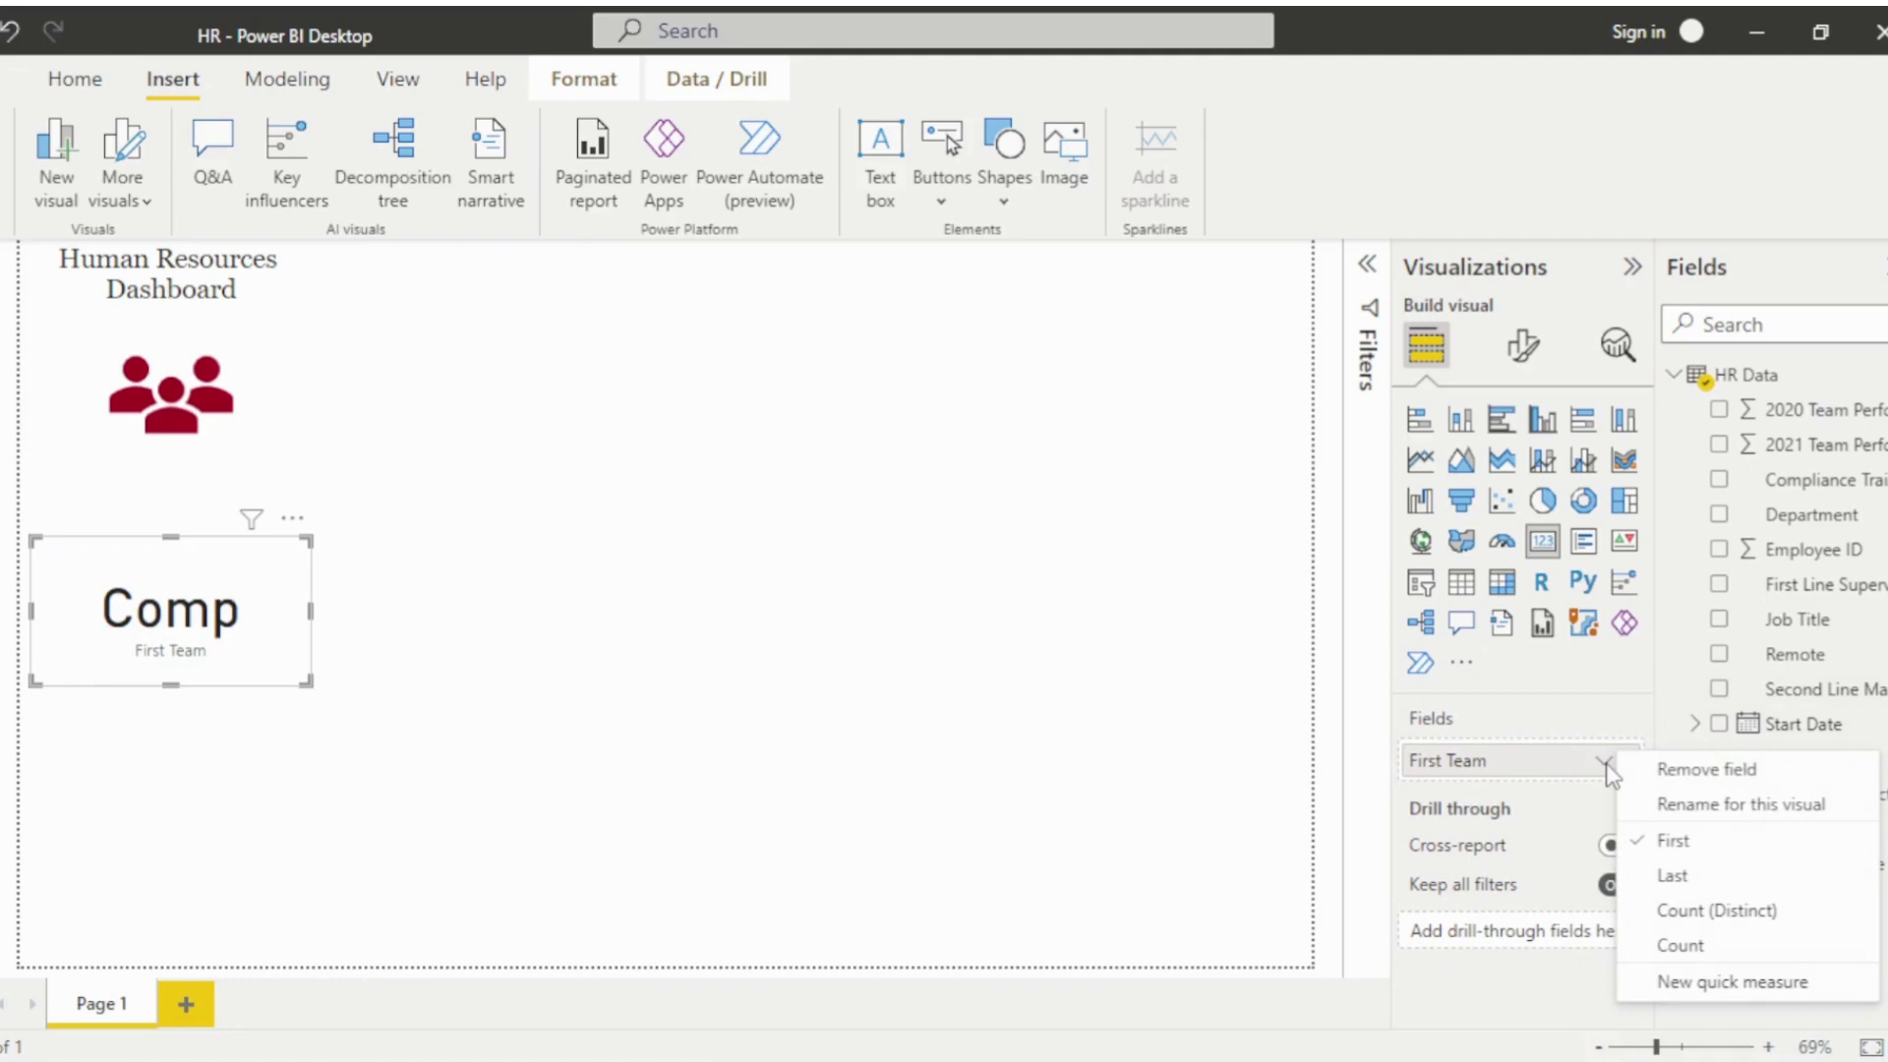
{"action": "left_click", "coordinate": [1677, 913]}
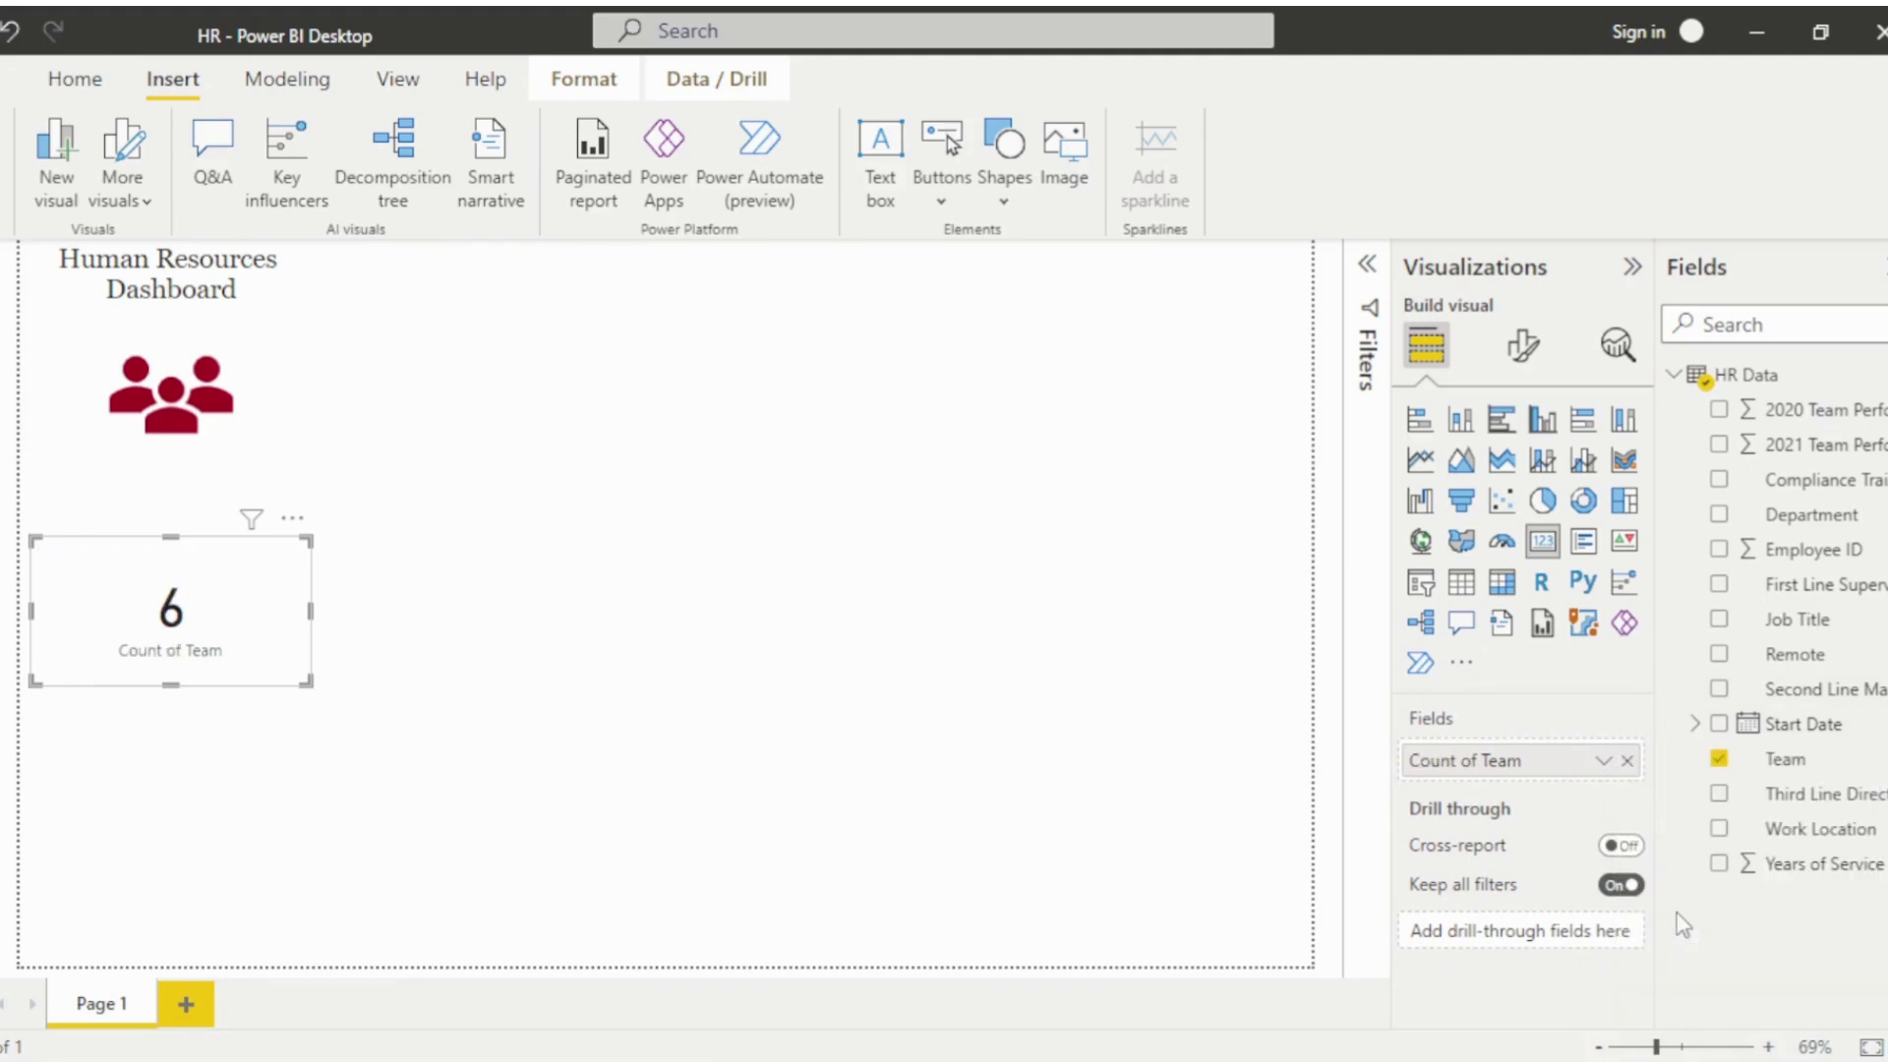
Label the card 'Teams' and move it up under the icon.
{"action": "left_click", "coordinate": [1606, 764]}
{"action": "left_click", "coordinate": [1661, 804]}
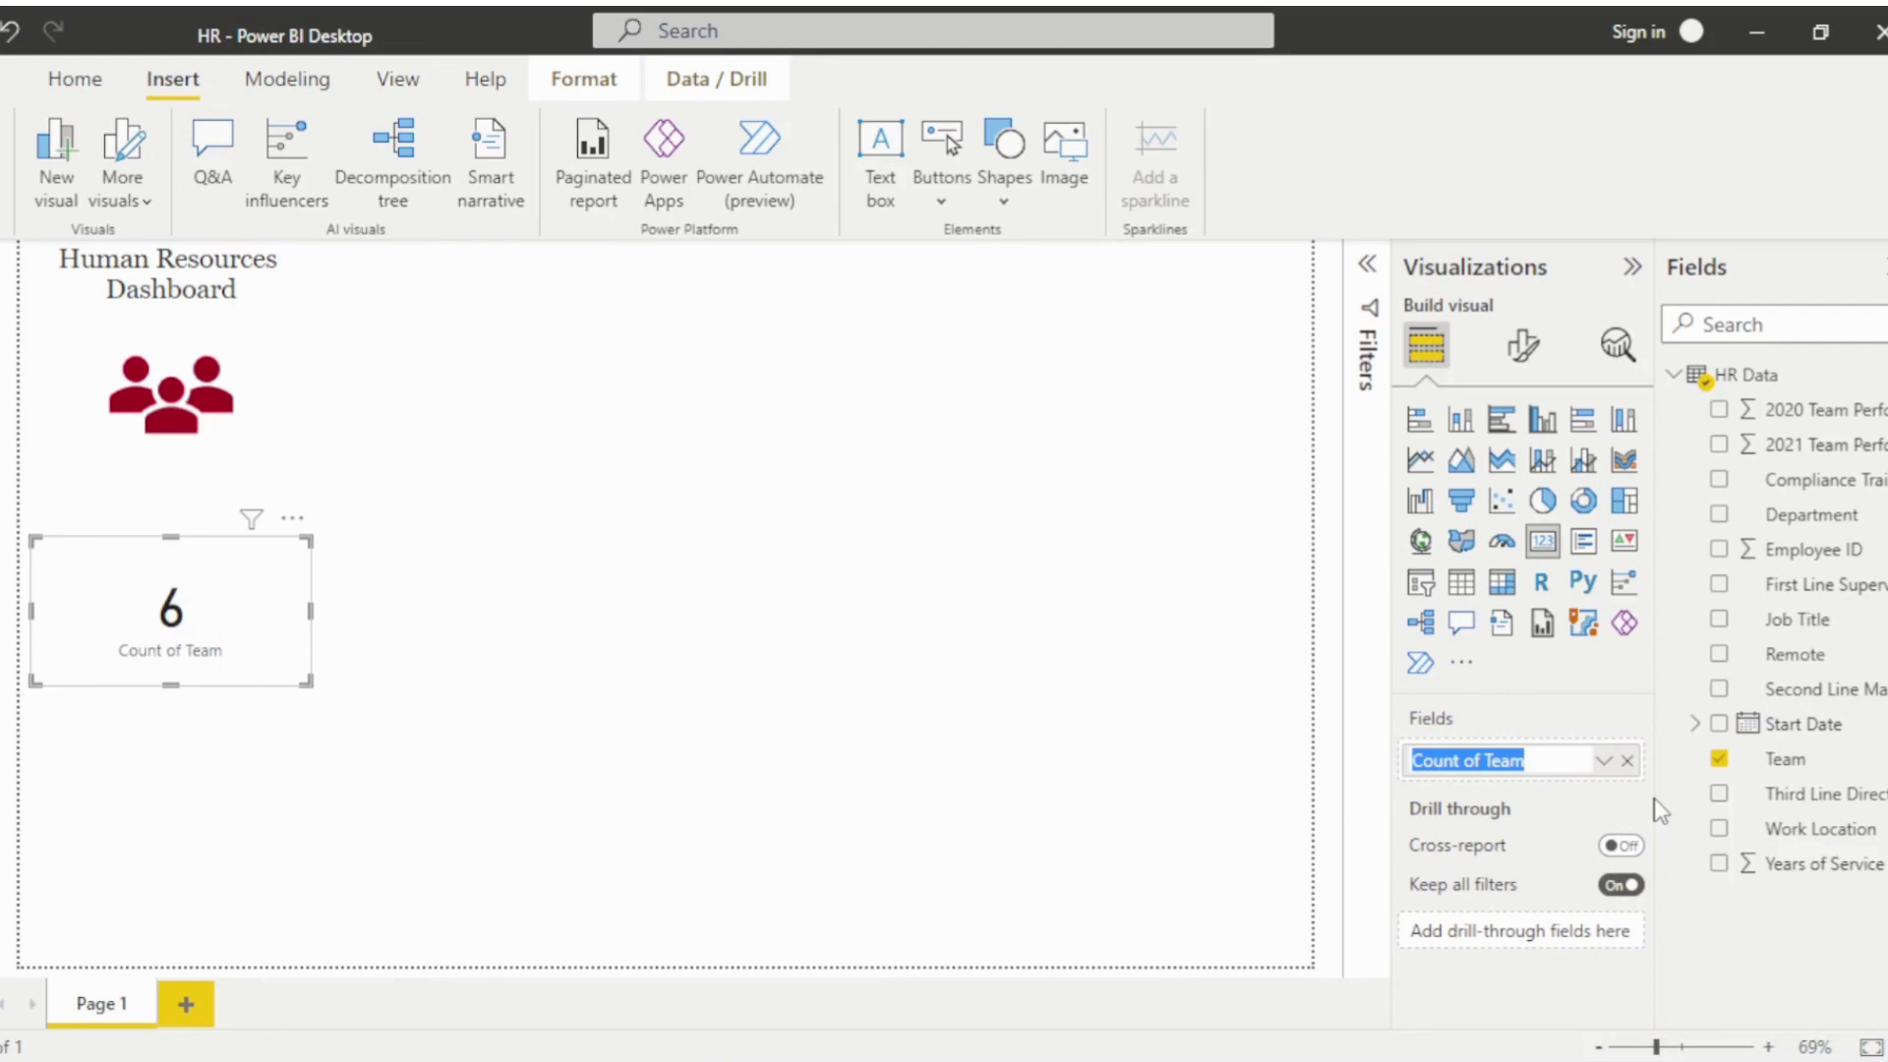
{"action": "type", "text": "Tea"}
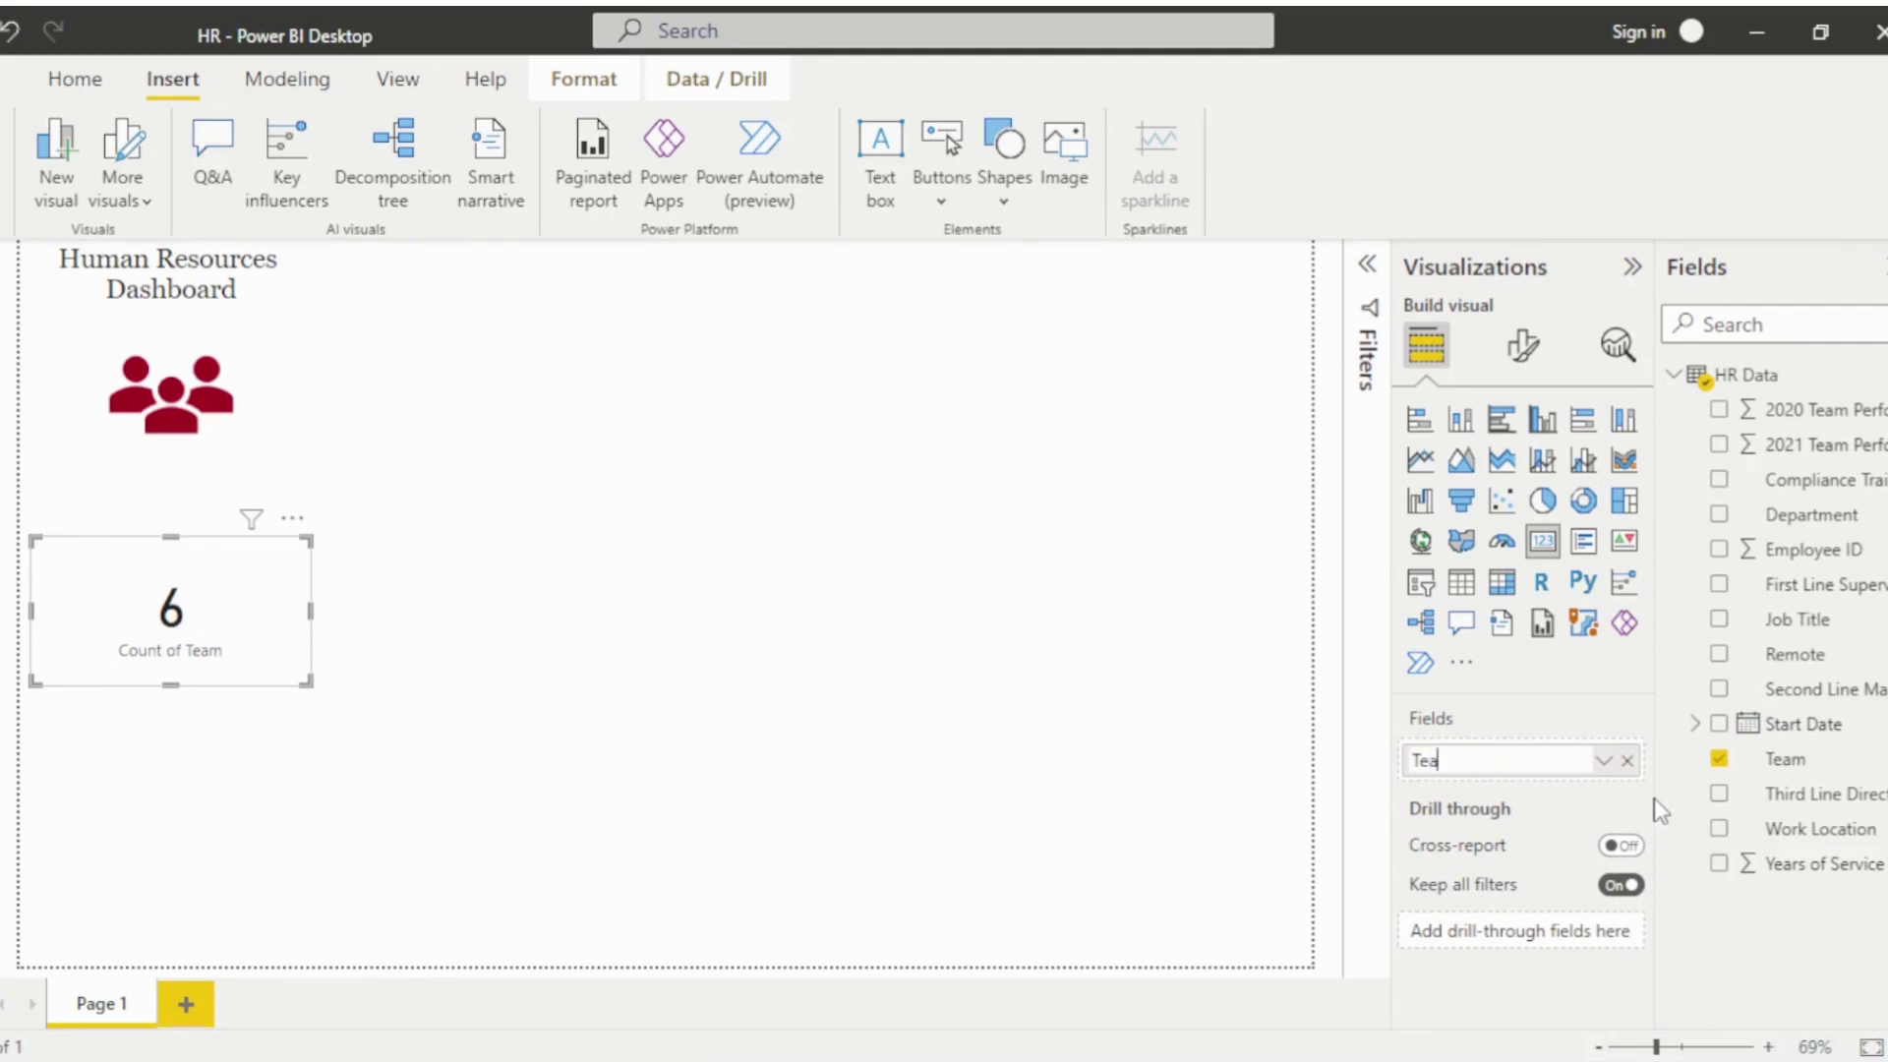
{"action": "type", "text": "ms"}
{"action": "key", "text": "Return"}
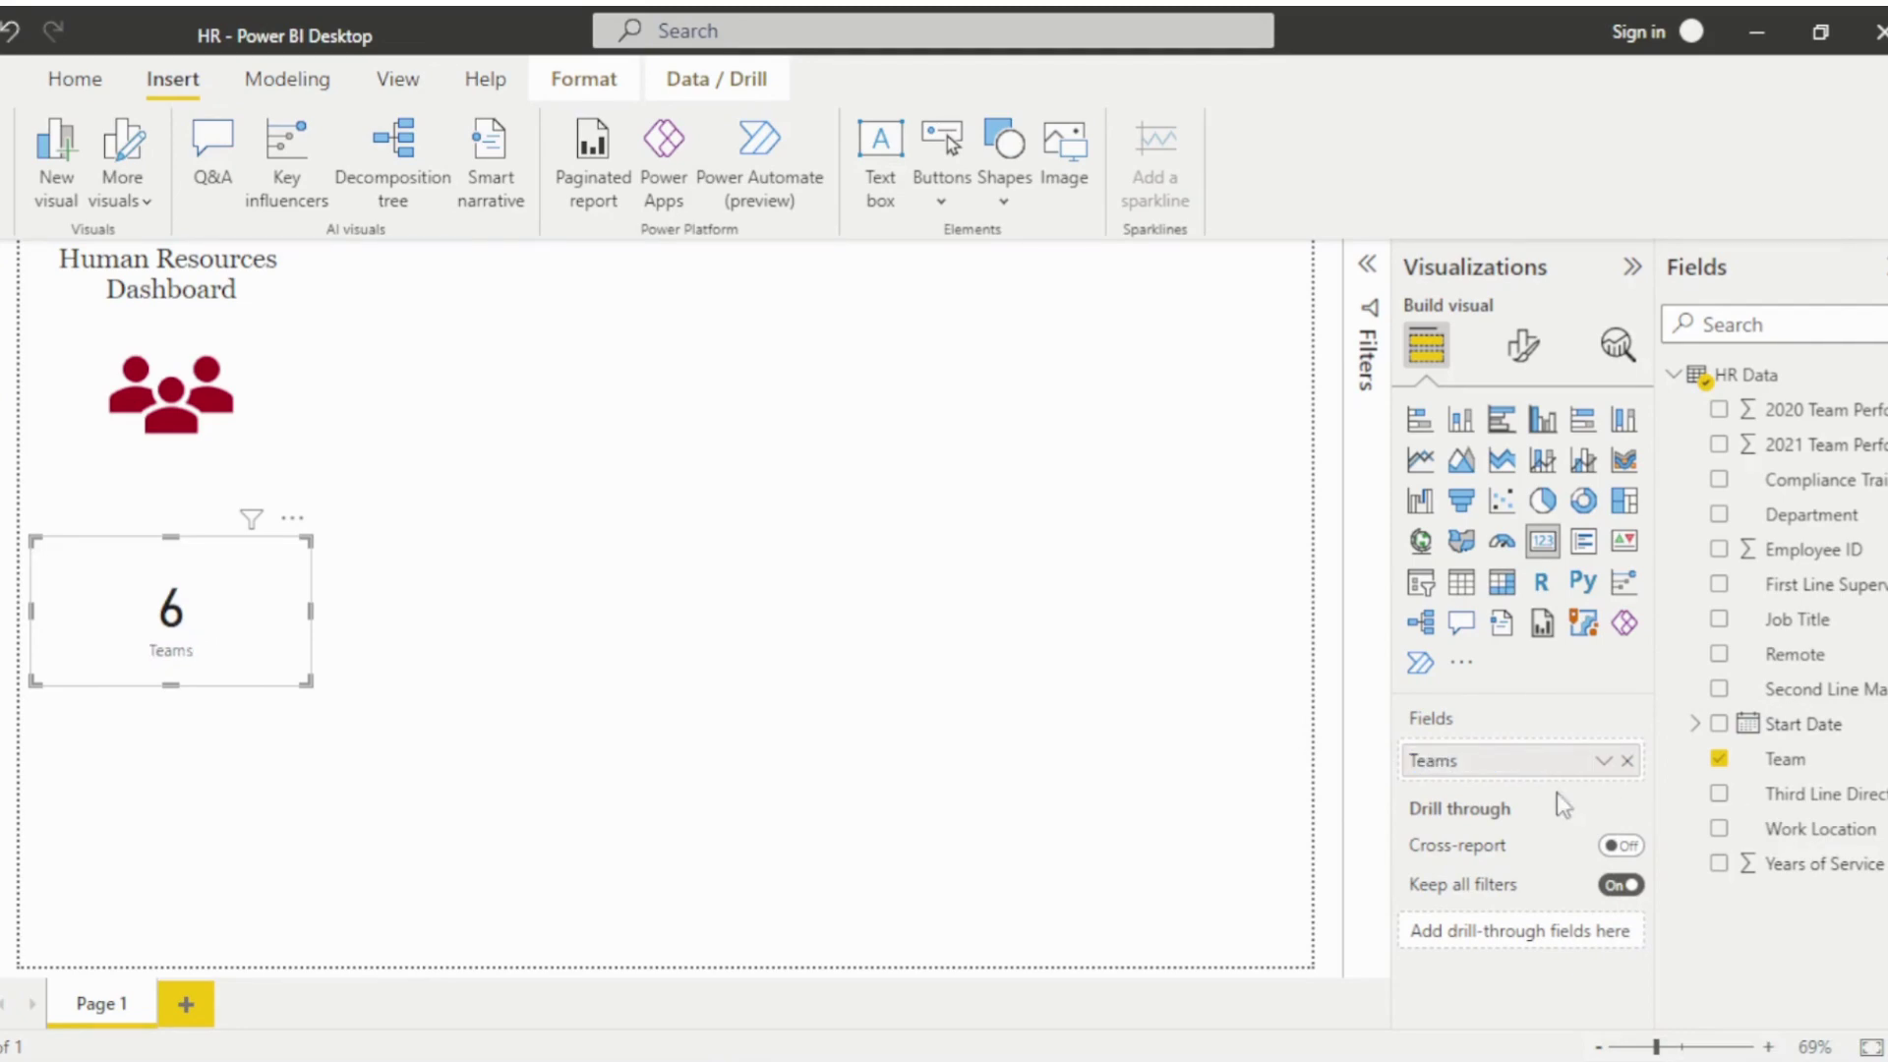
{"action": "left_click", "coordinate": [287, 810]}
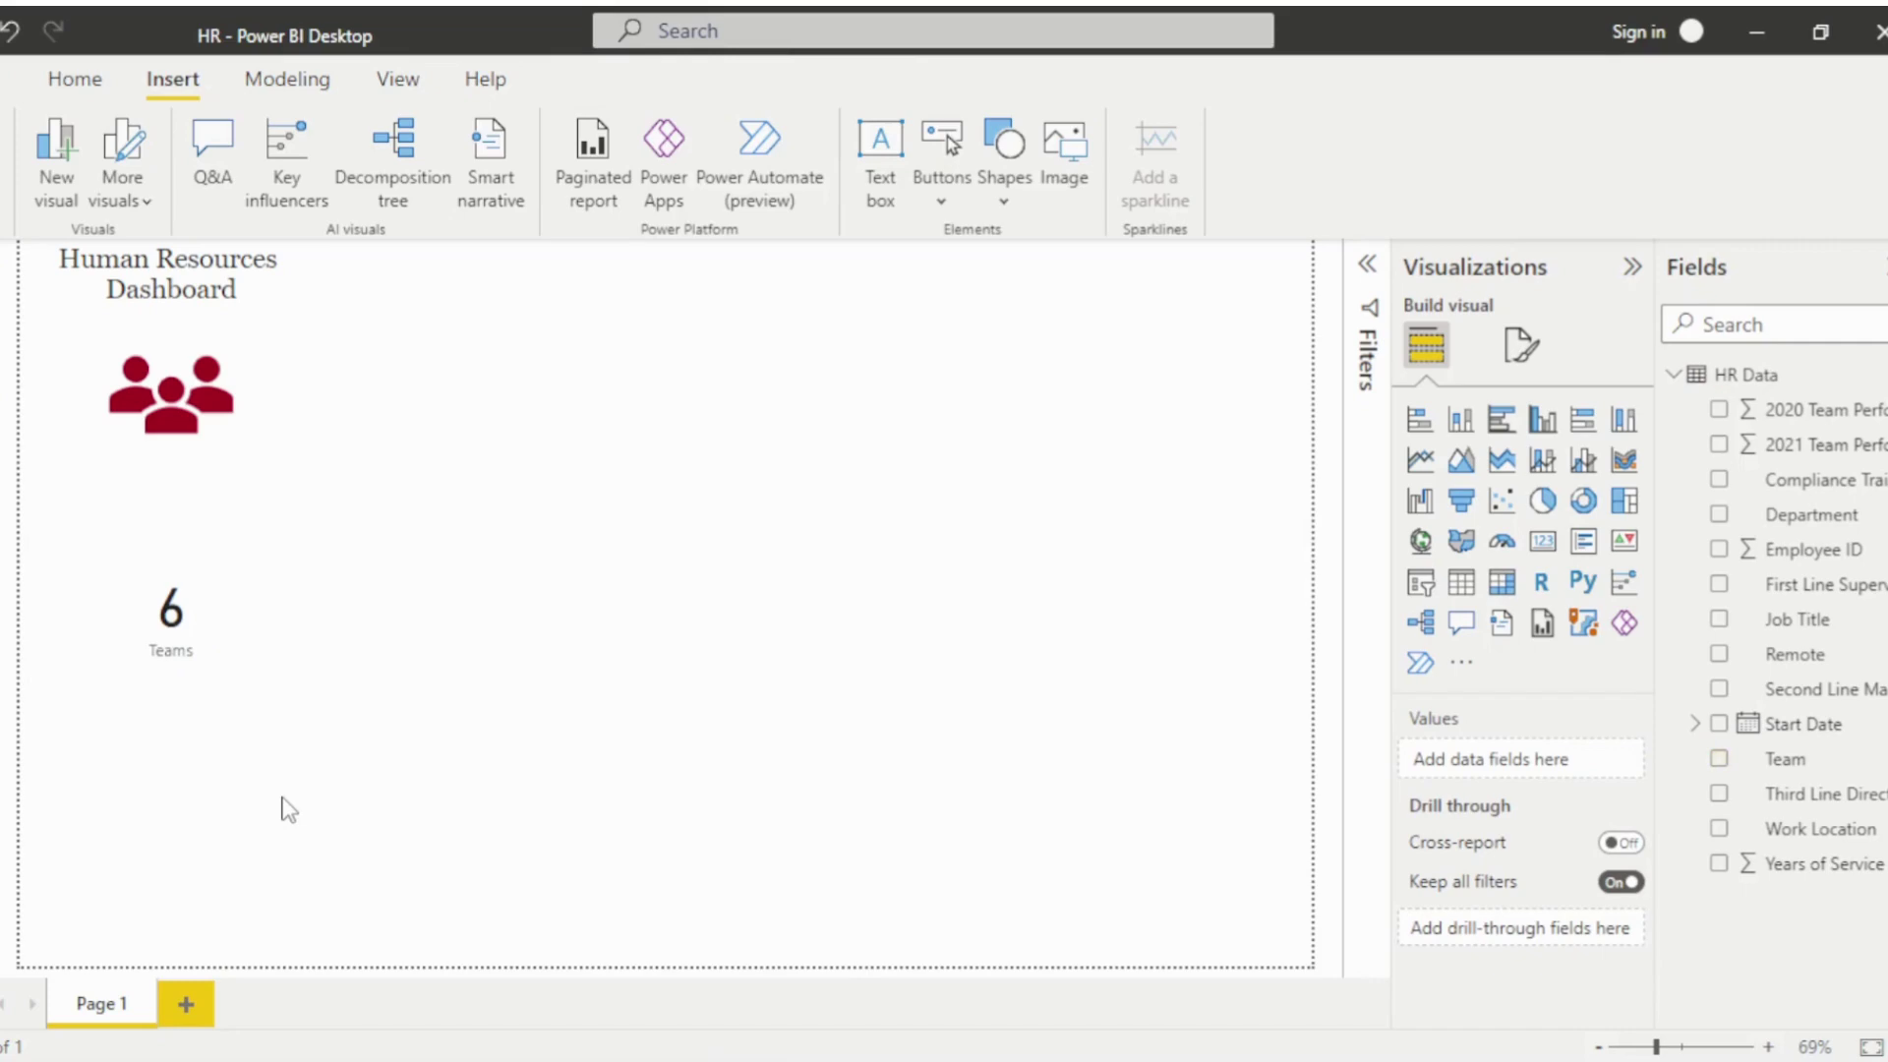
{"action": "left_click_drag", "start_coordinate": [236, 645], "coordinate": [236, 568]}
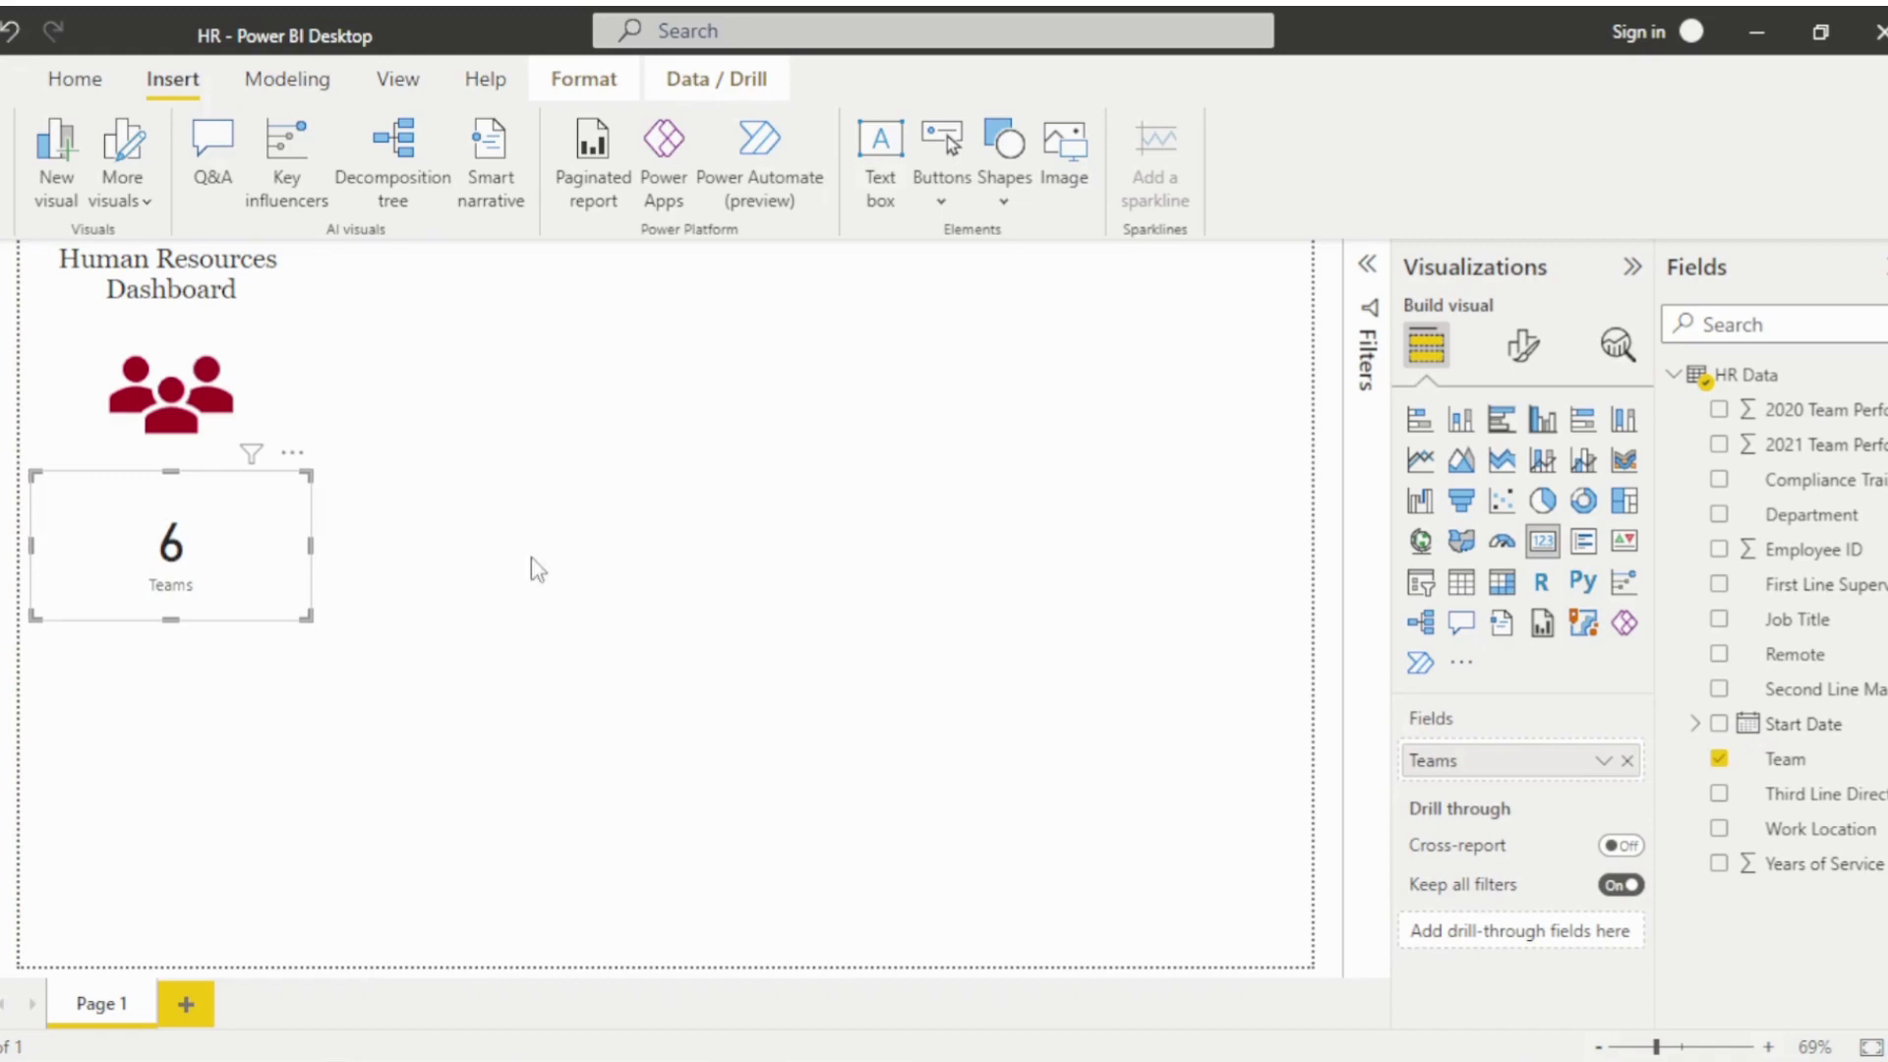
Add a second card with the distinct count of Employee ID (50).
{"action": "left_click", "coordinate": [978, 622]}
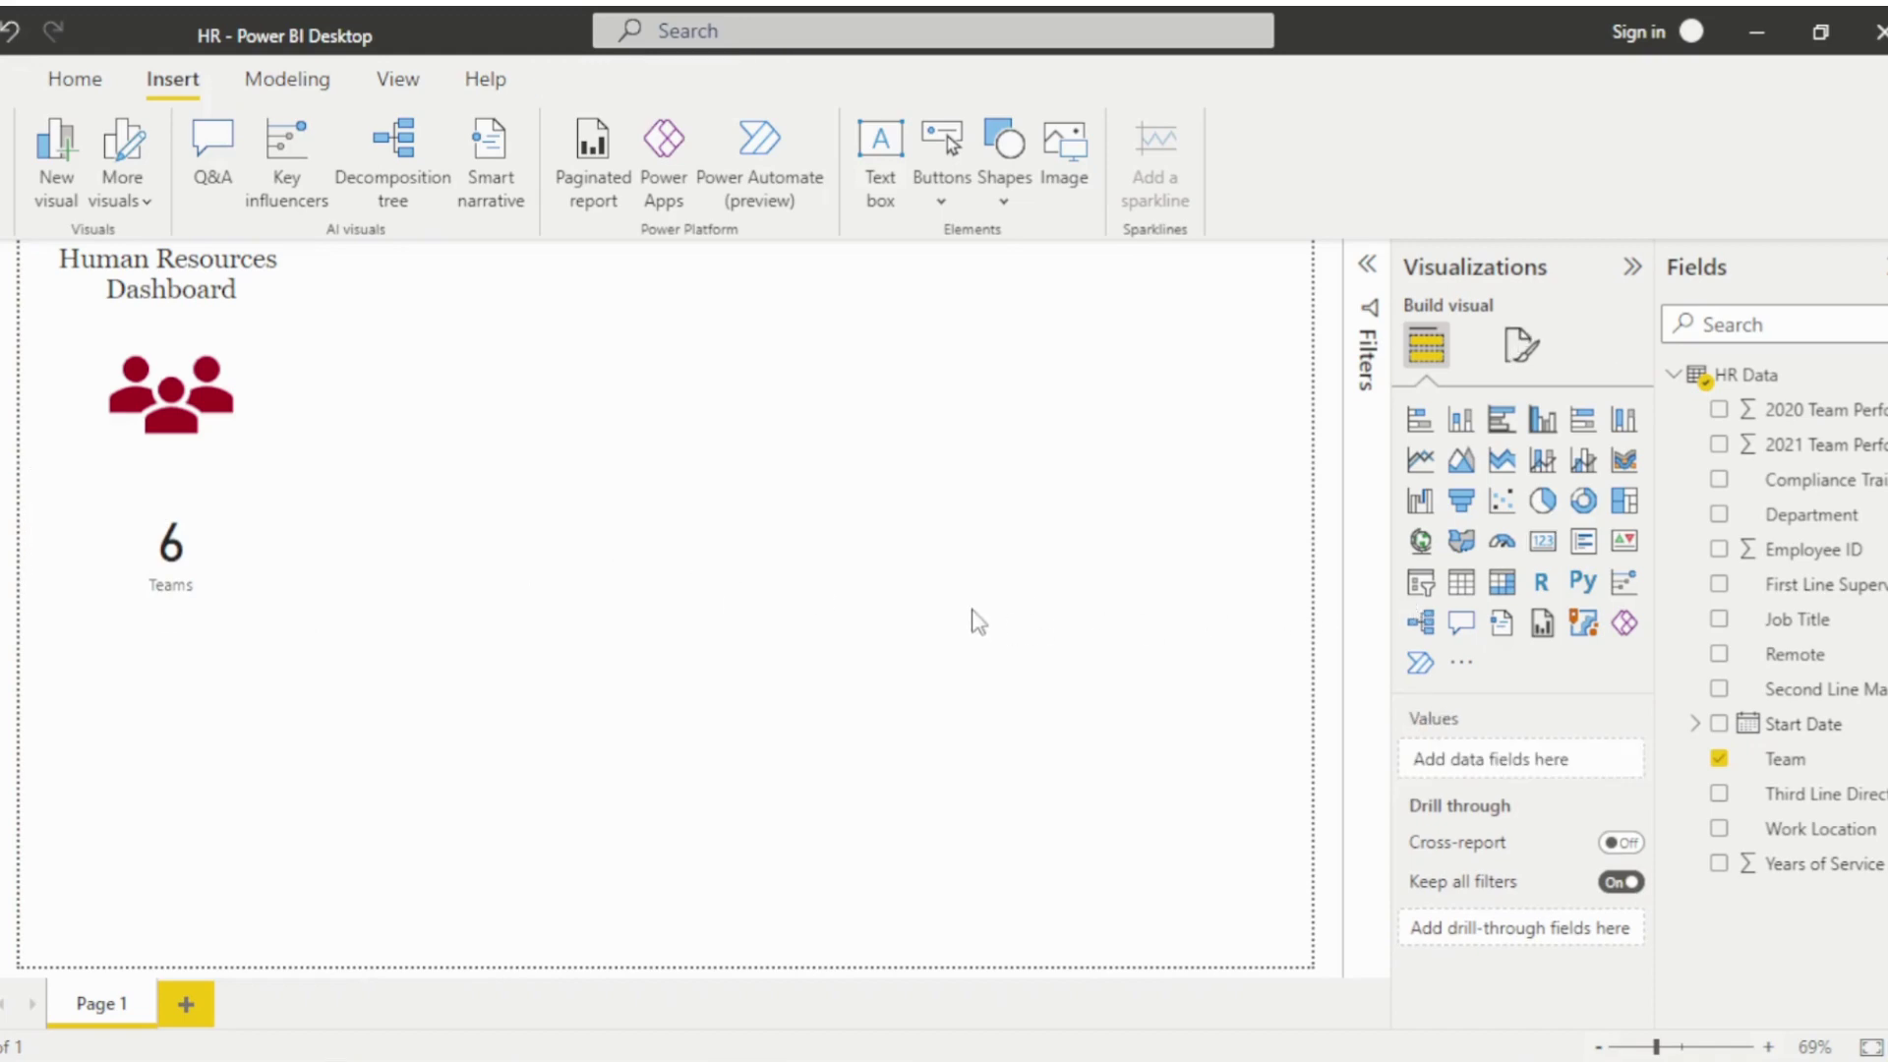
{"action": "left_click", "coordinate": [1542, 543]}
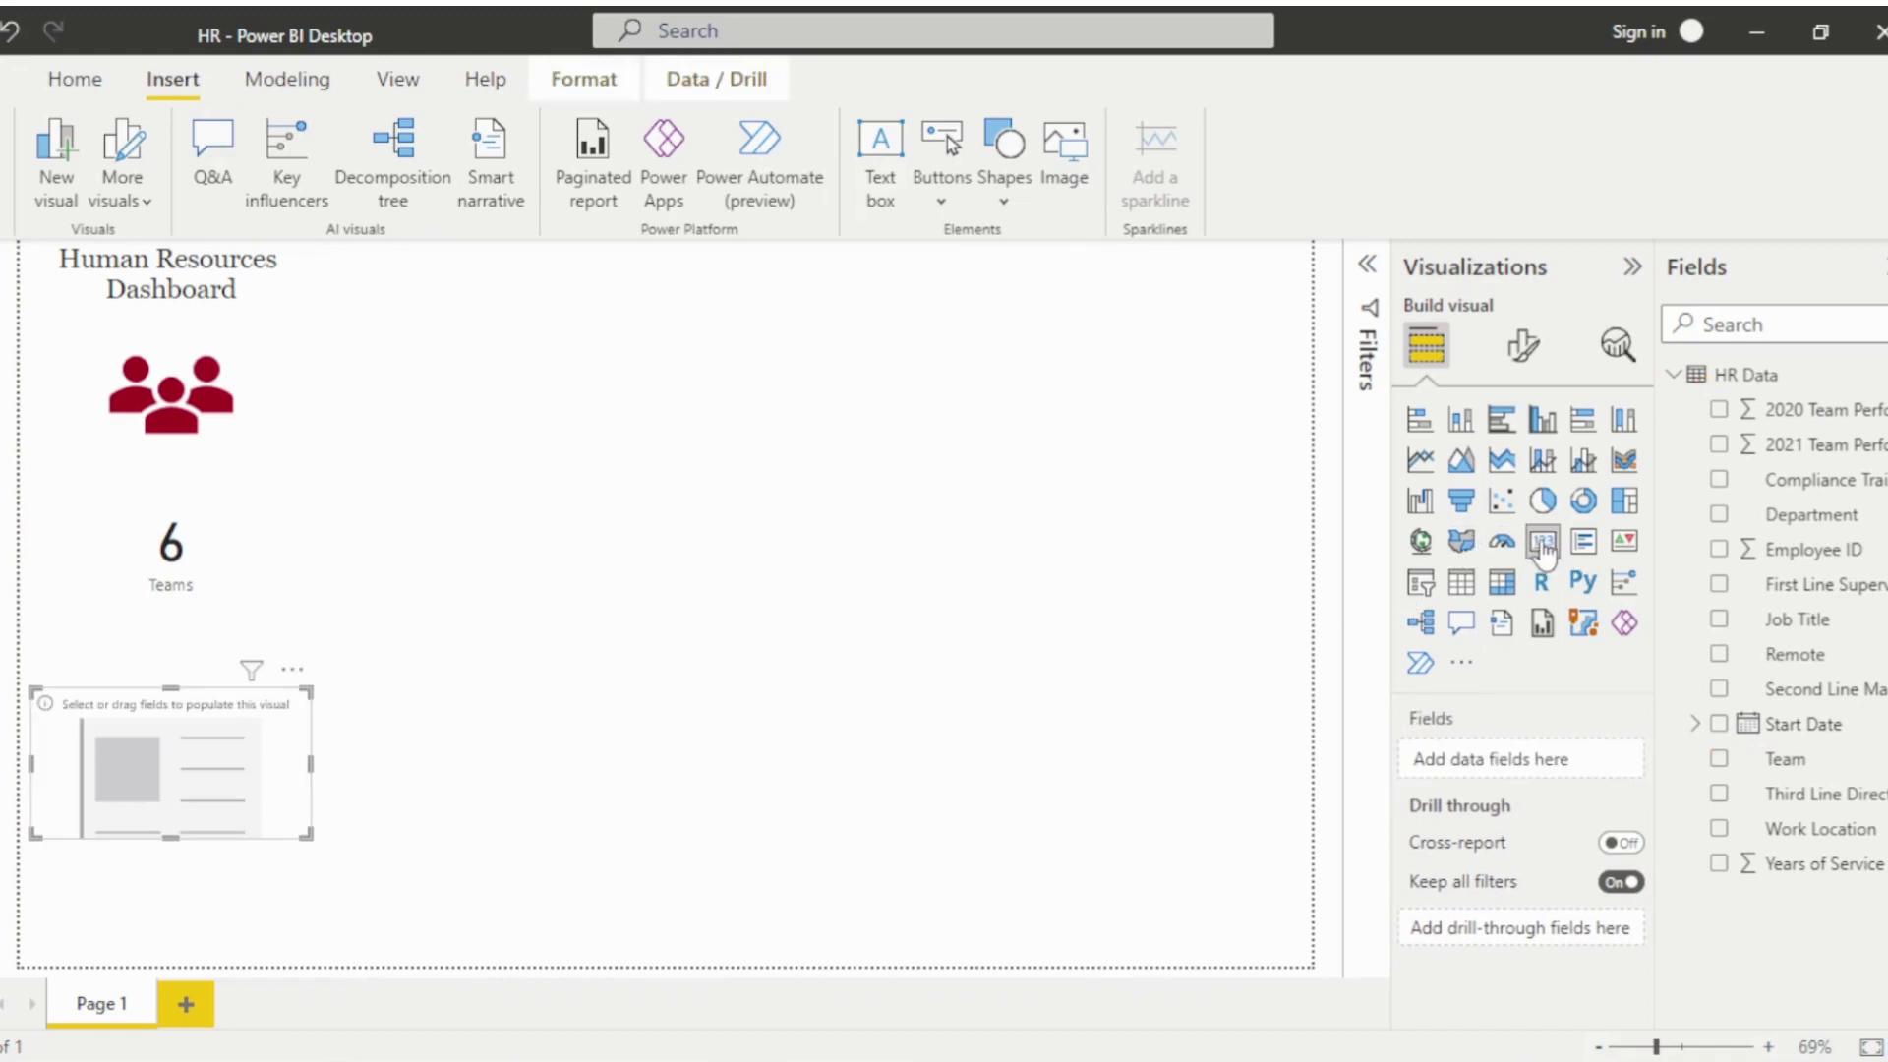
{"action": "left_click_drag", "start_coordinate": [1770, 556], "coordinate": [1534, 777]}
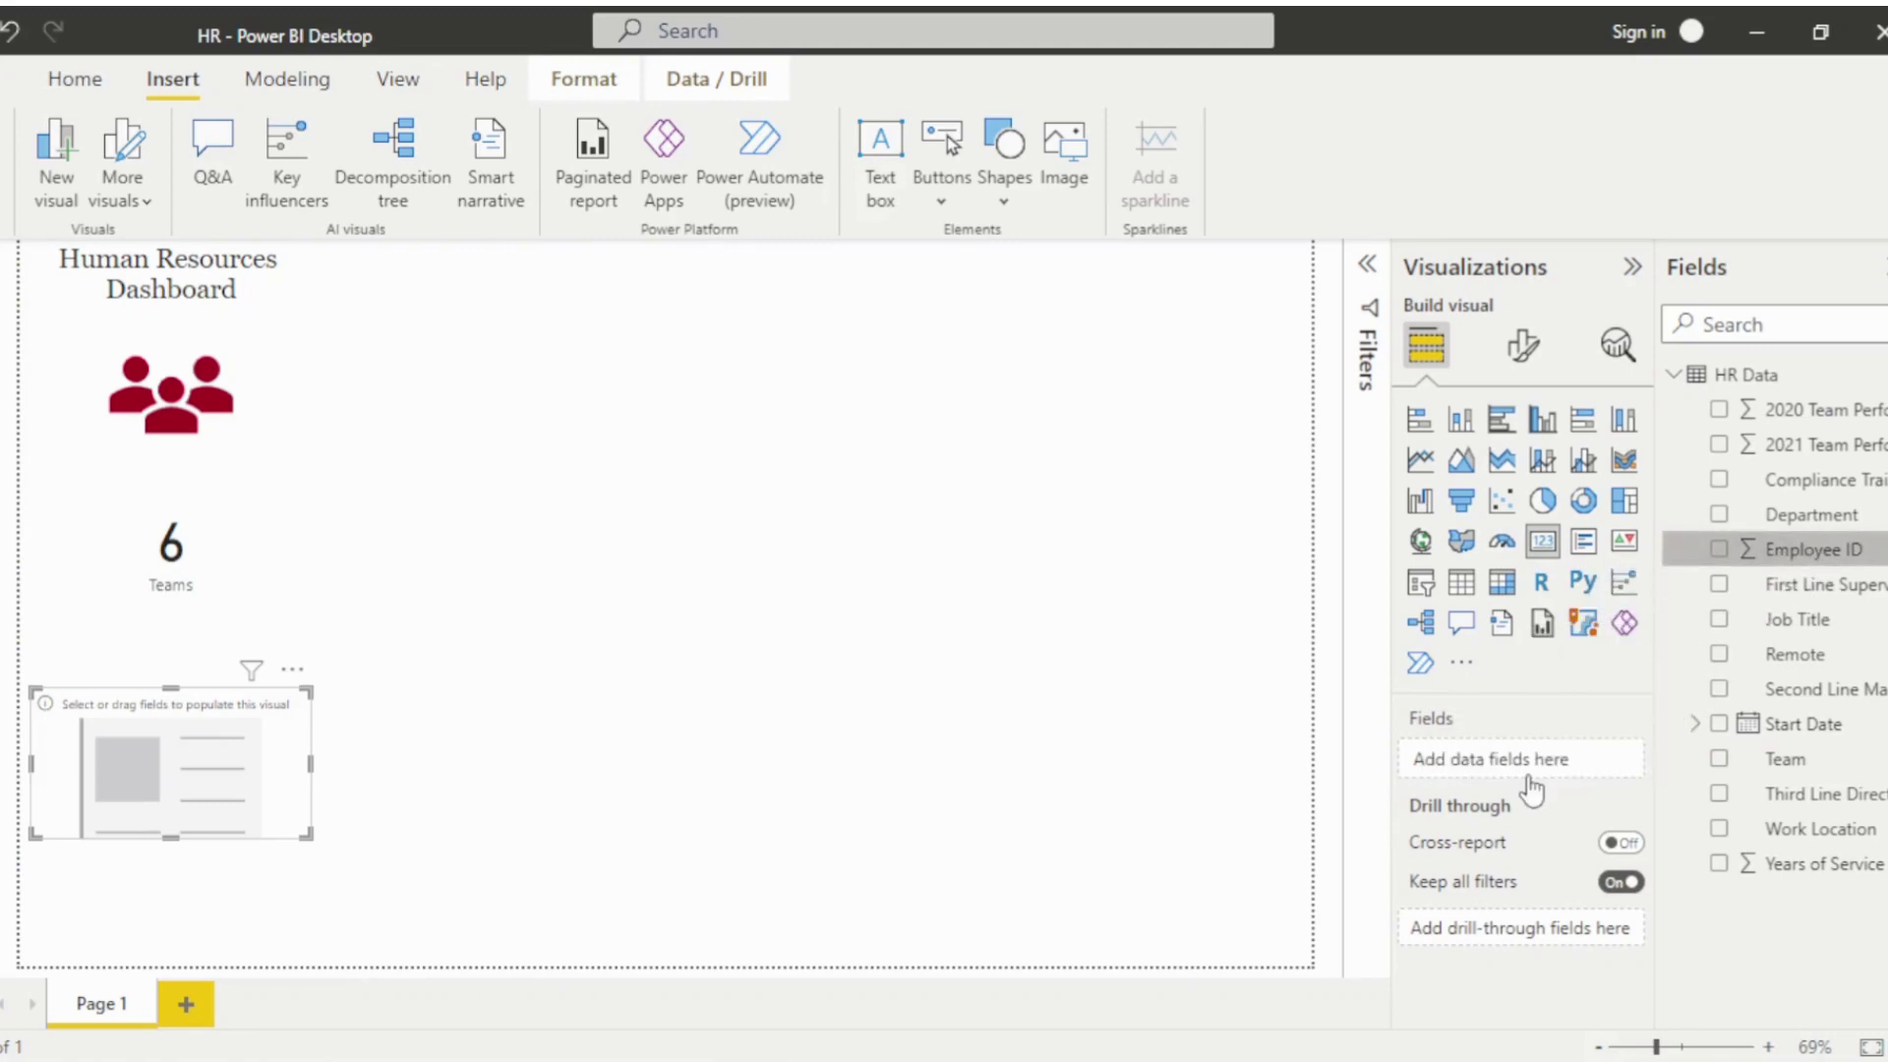
{"action": "left_click", "coordinate": [1603, 762]}
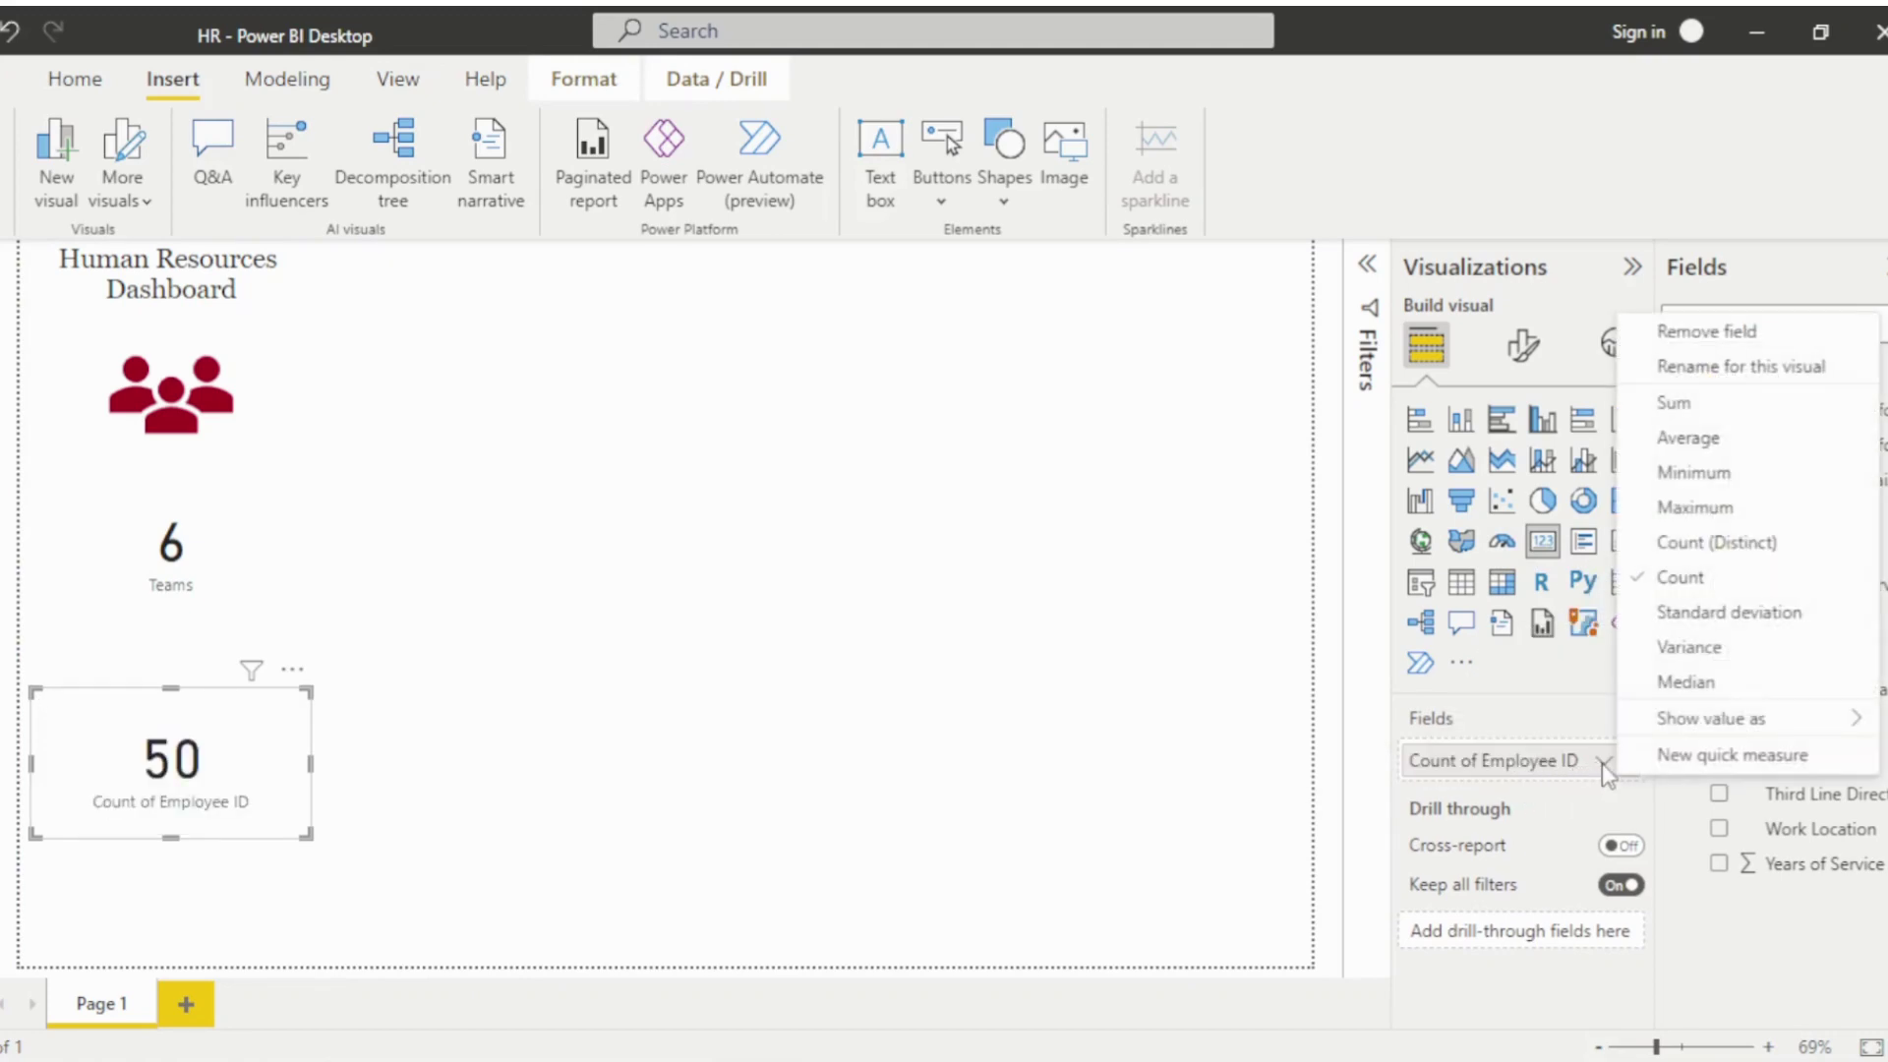
{"action": "left_click", "coordinate": [1683, 539]}
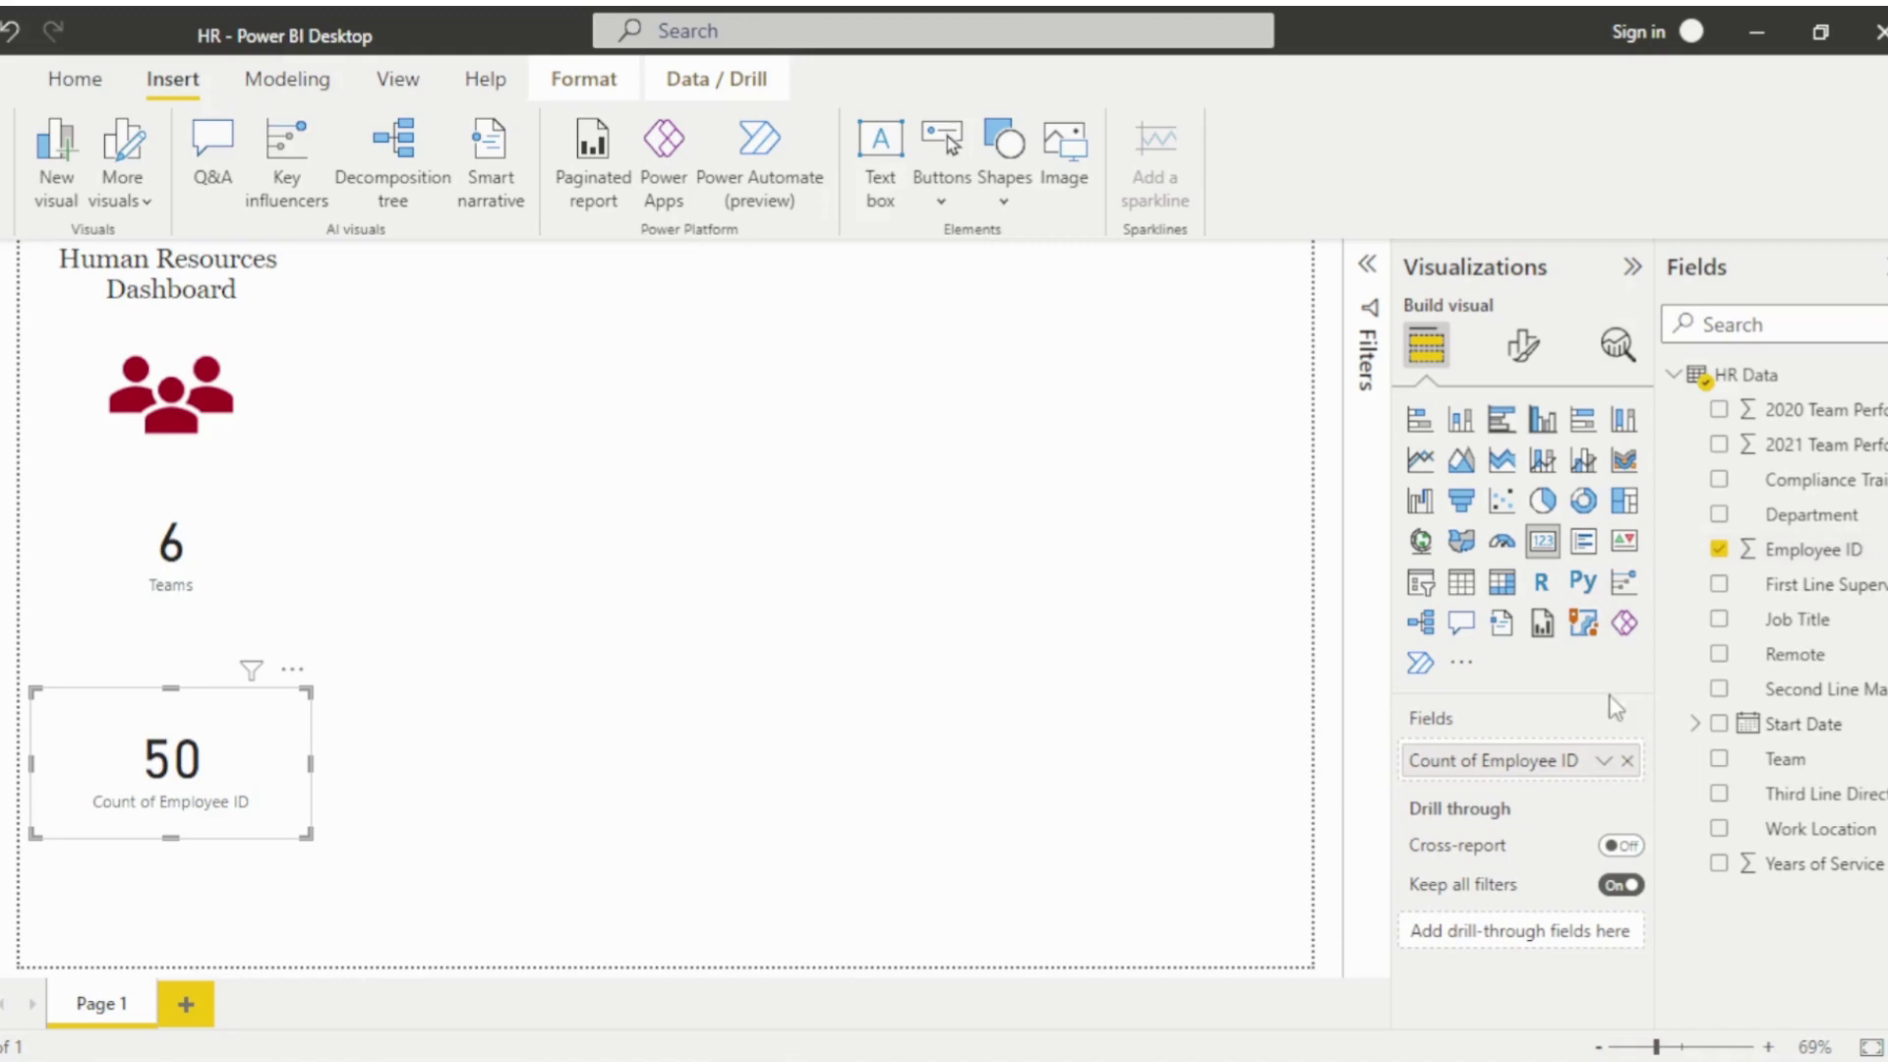
Label the card 'Employees' and move it up under the Teams card.
{"action": "left_click", "coordinate": [1603, 762]}
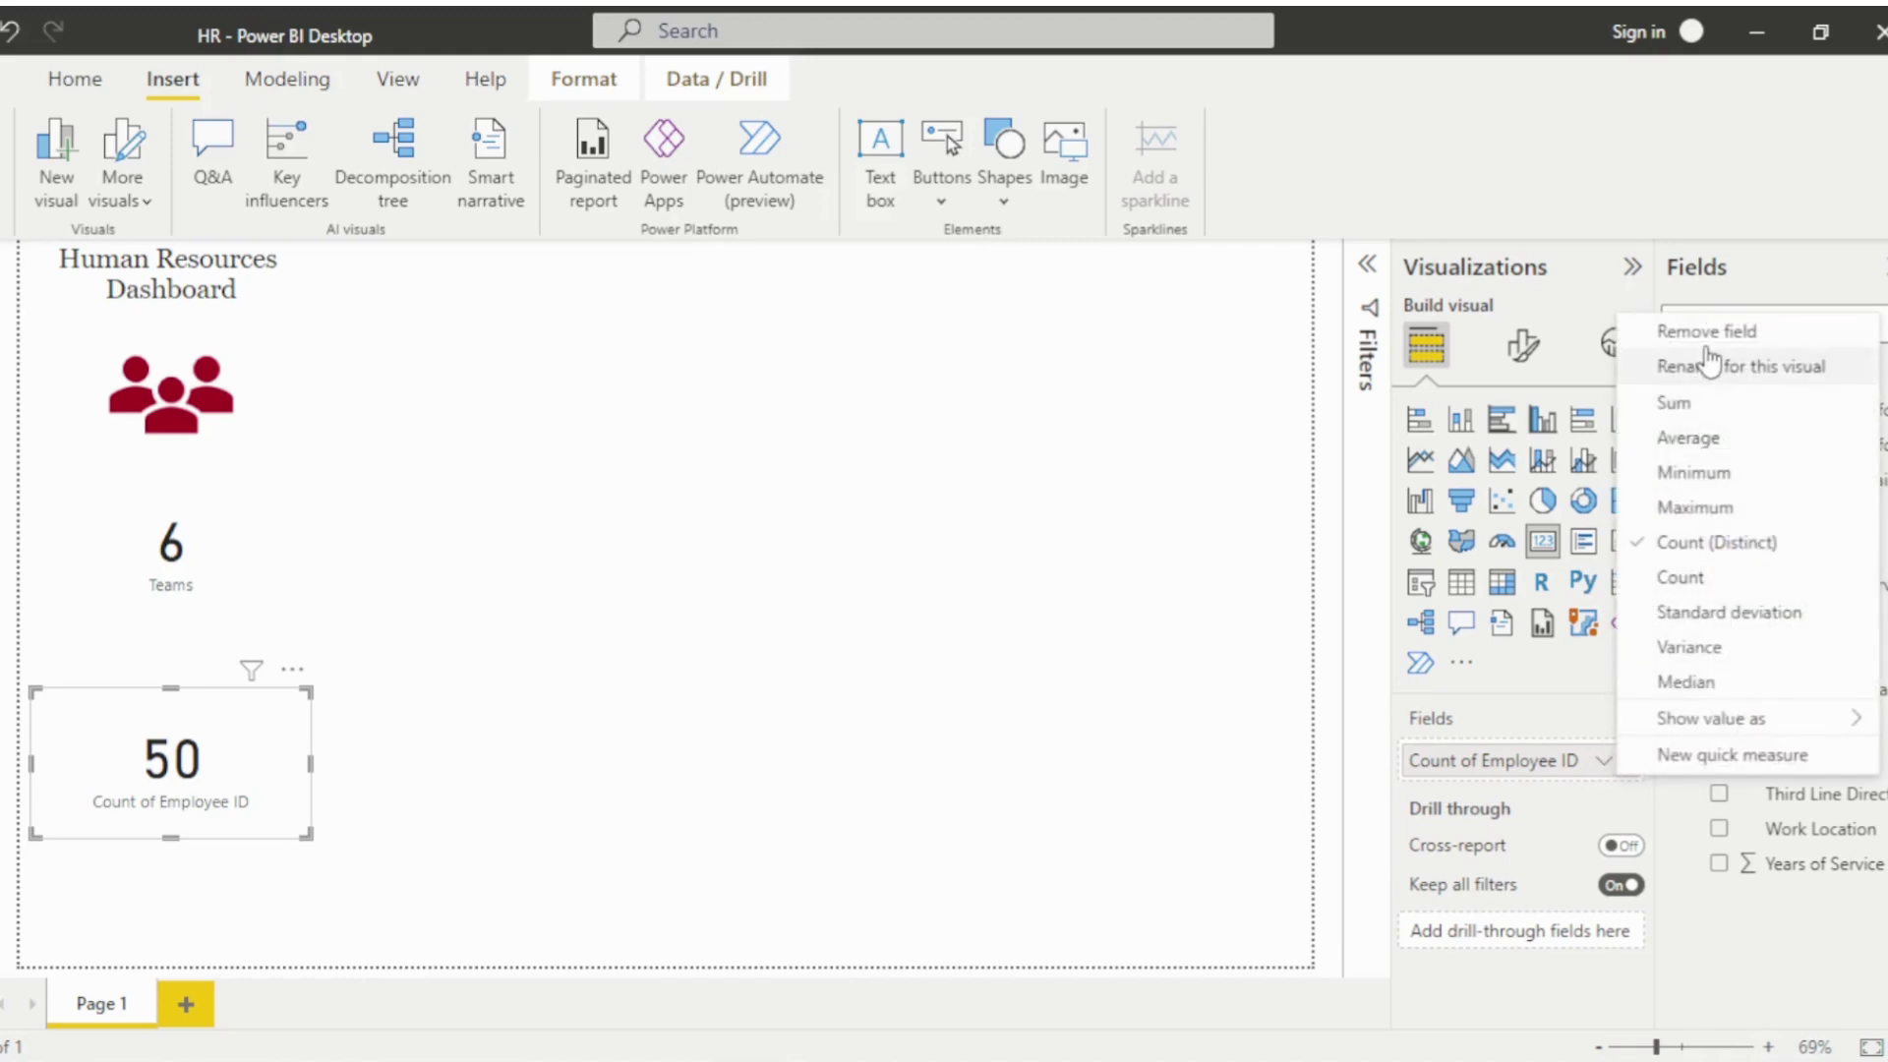
{"action": "left_click", "coordinate": [1672, 367]}
{"action": "type", "text": "Employees"}
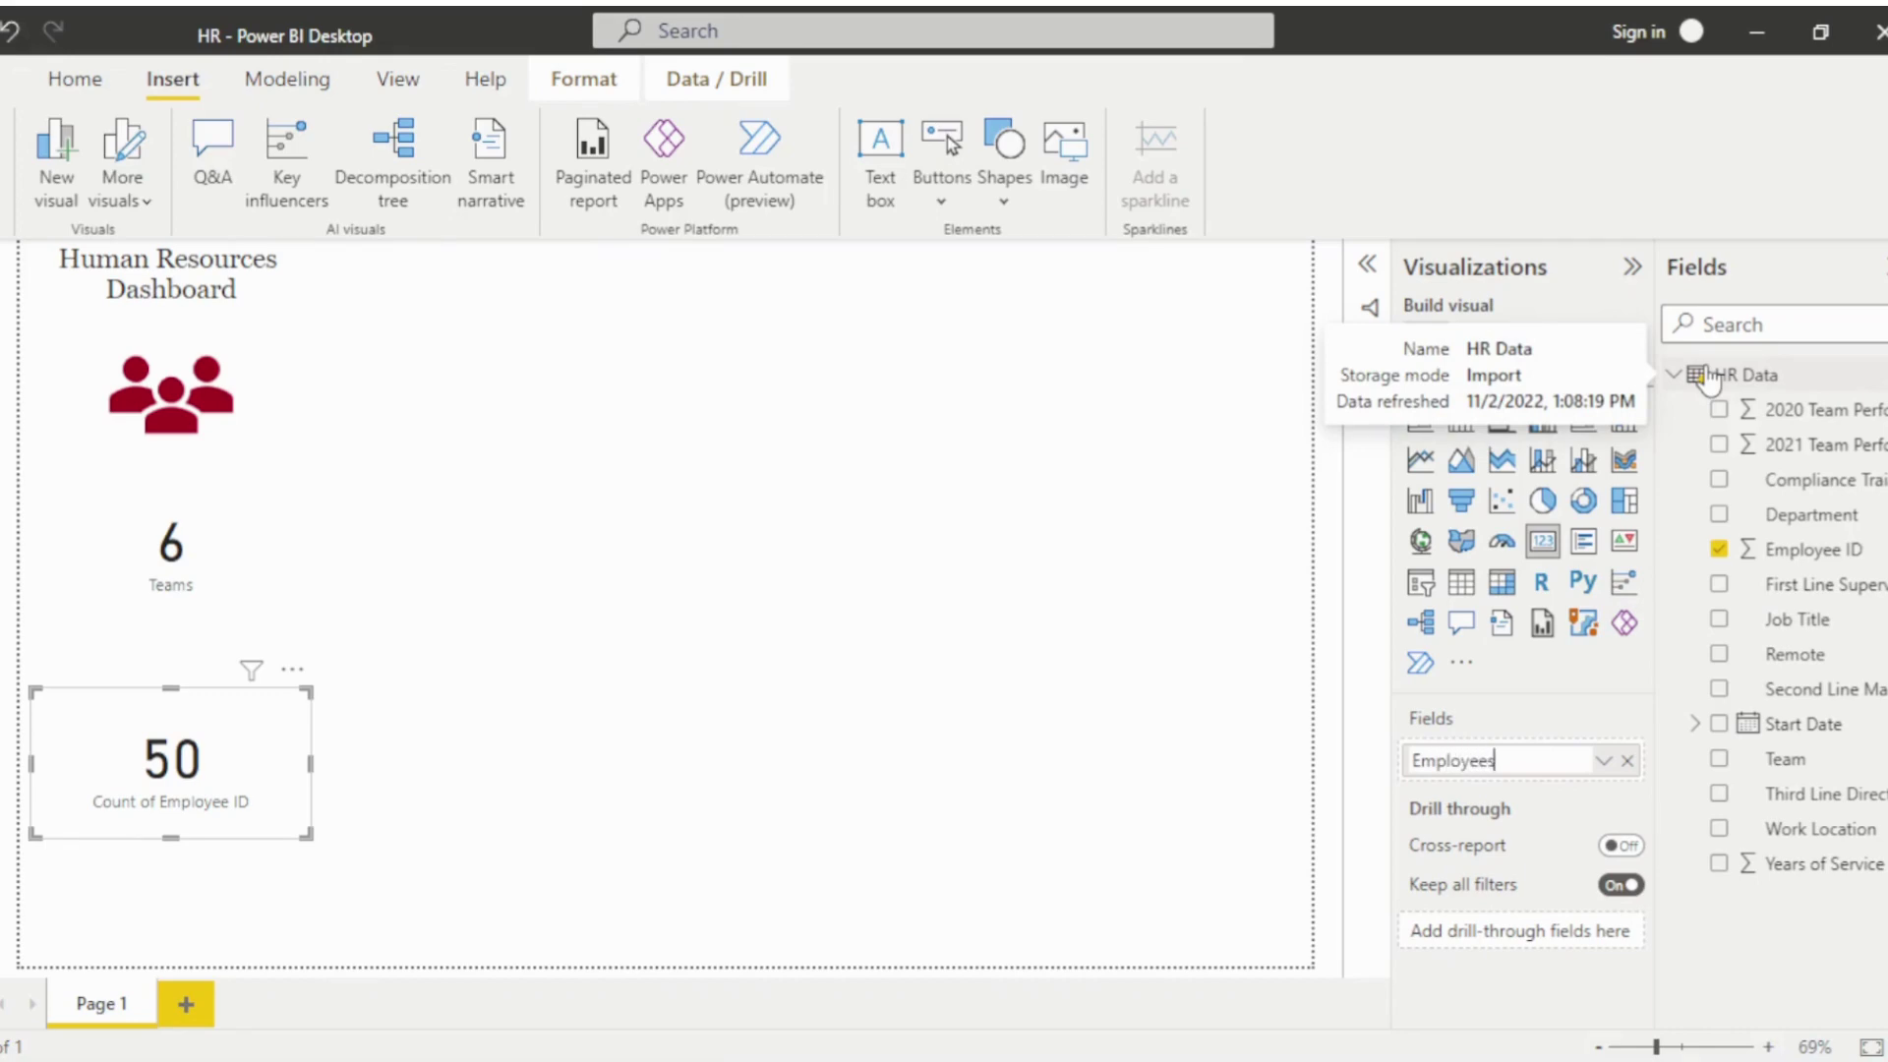
{"action": "key", "text": "Return"}
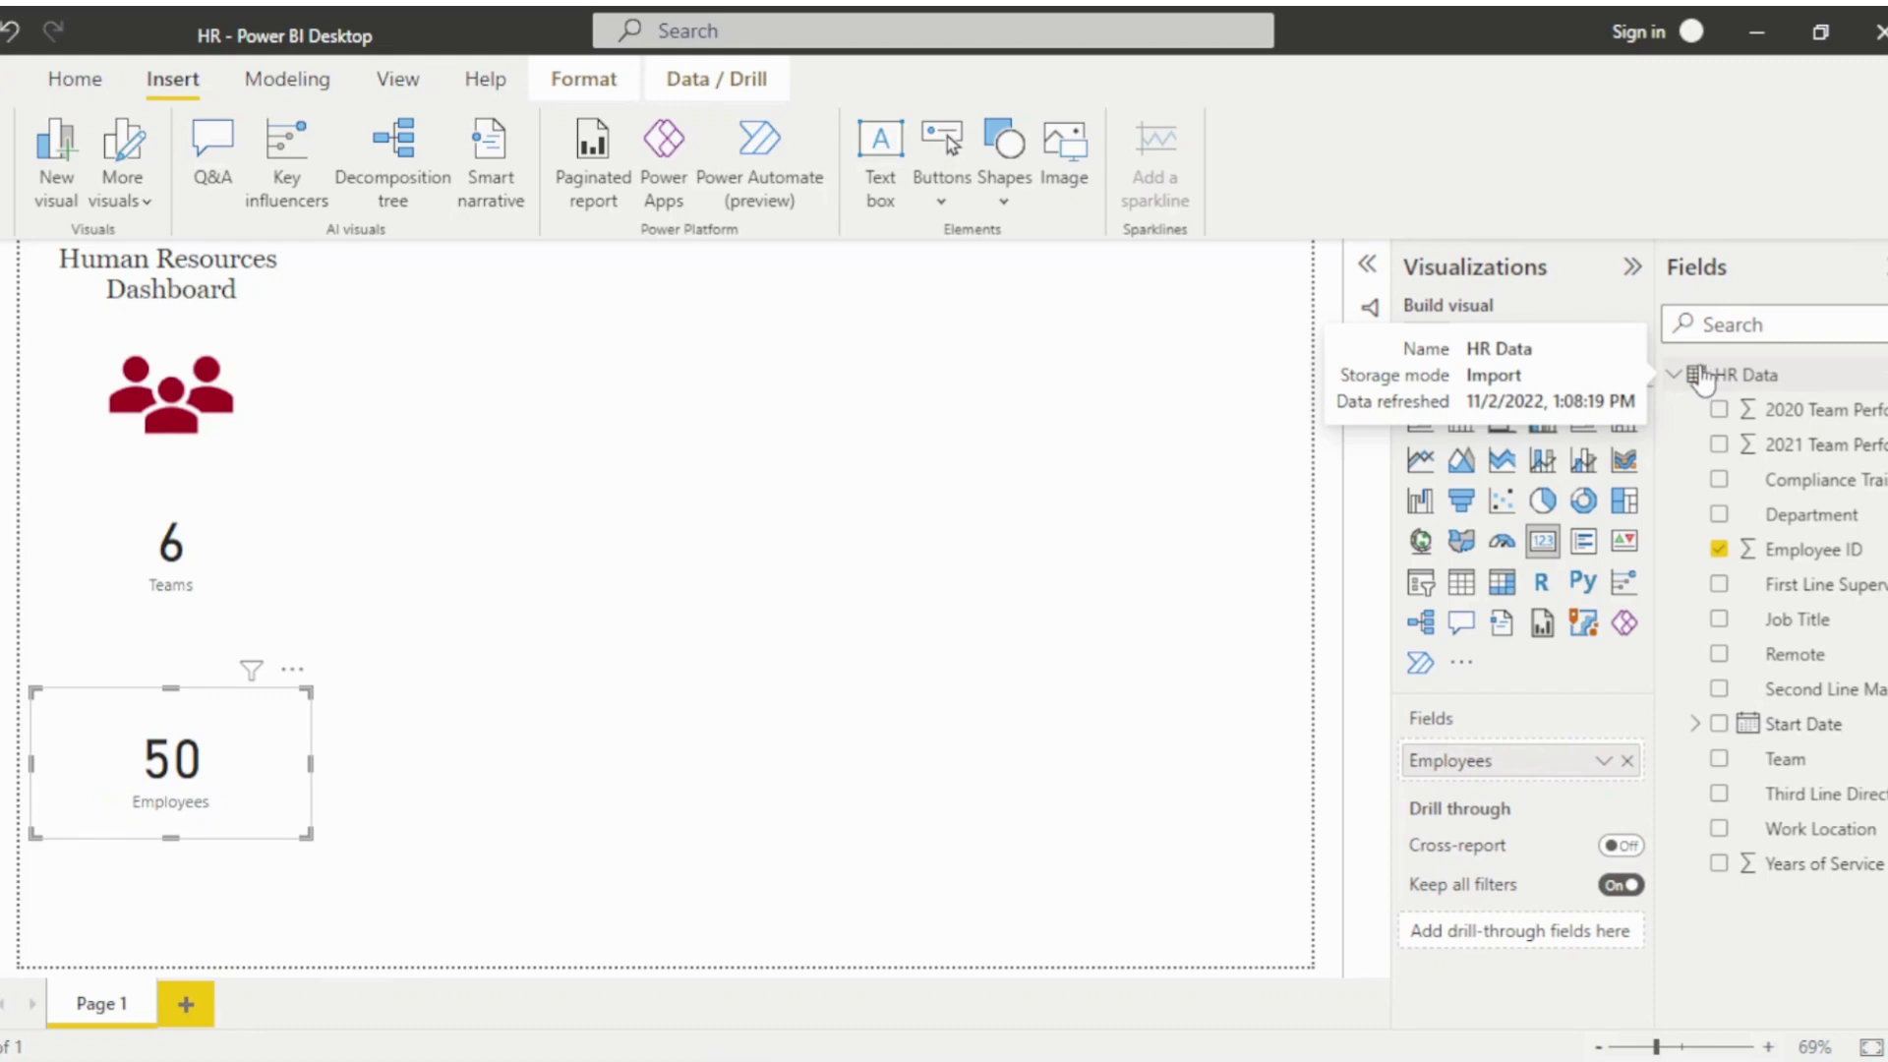
{"action": "left_click", "coordinate": [495, 744]}
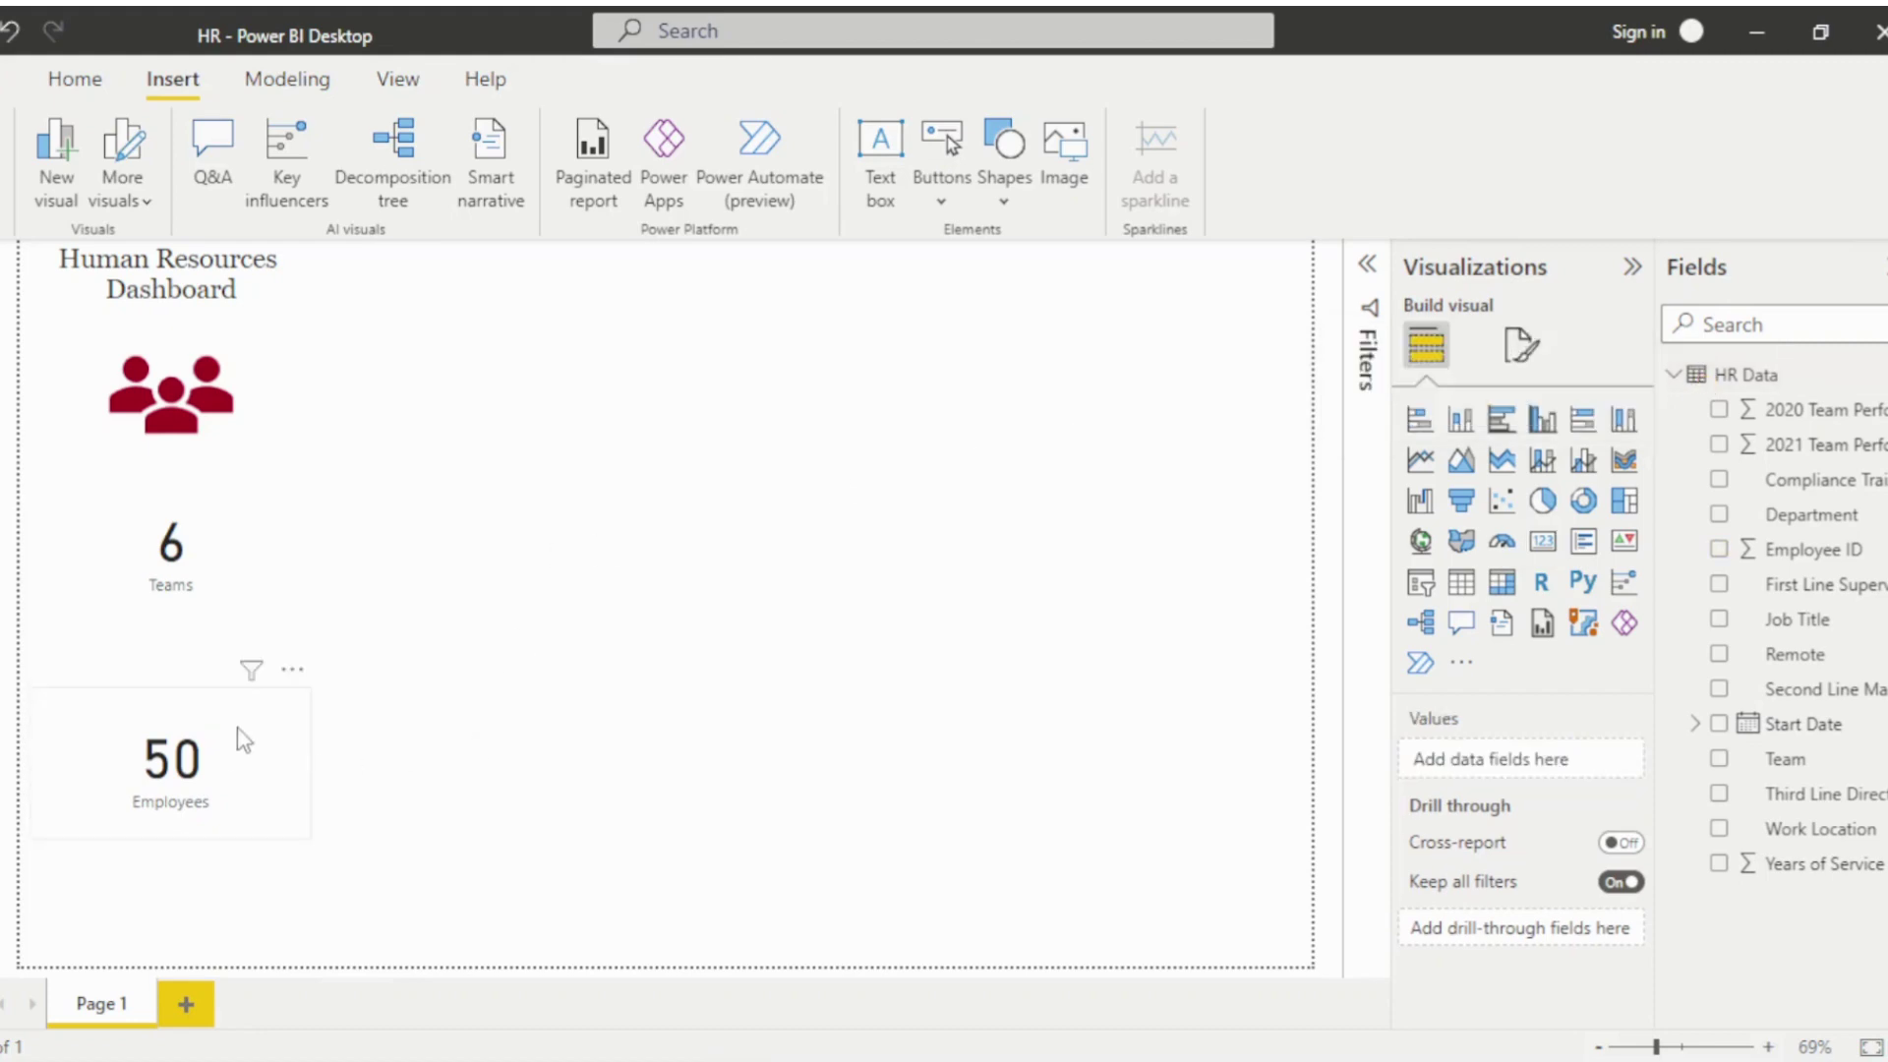
{"action": "left_click_drag", "start_coordinate": [238, 727], "coordinate": [236, 688]}
{"action": "left_click", "coordinate": [239, 812]}
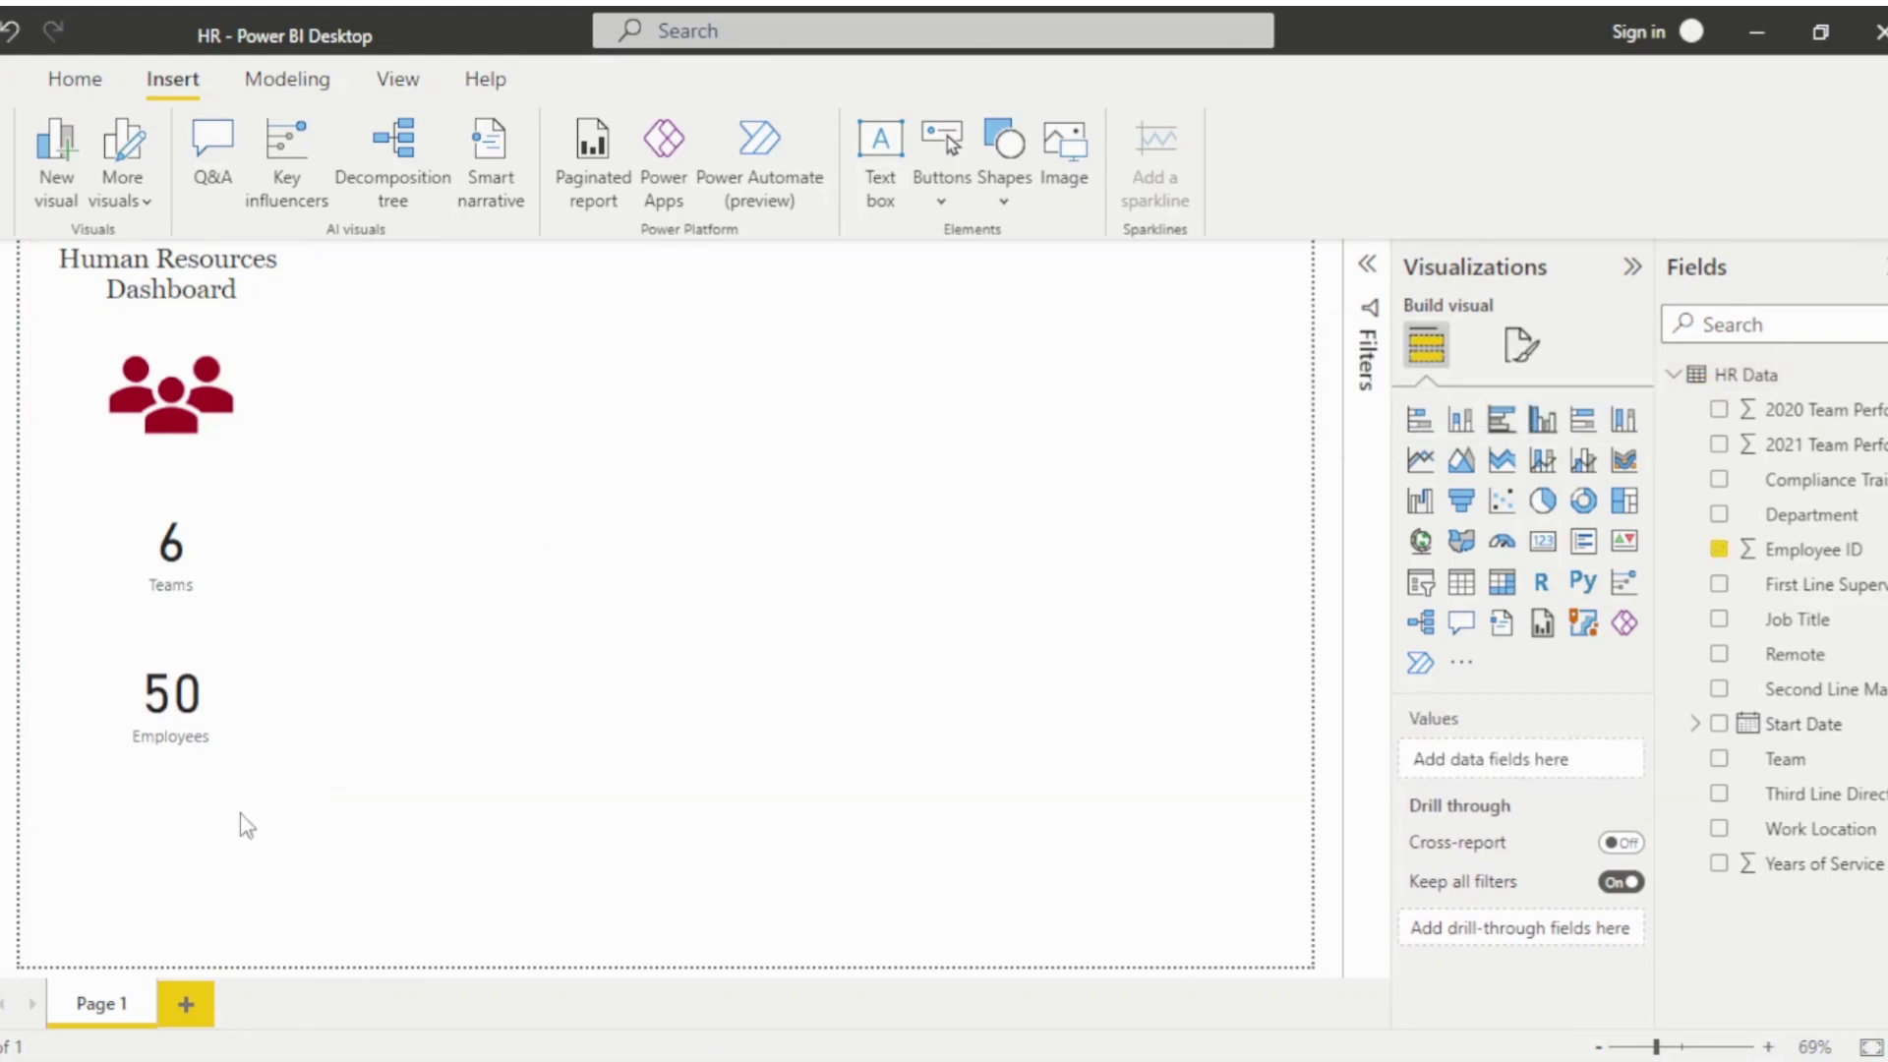
Add a card summing Years of Service (306) and label it 'Combined Years of Service'.
{"action": "left_click", "coordinate": [1541, 541]}
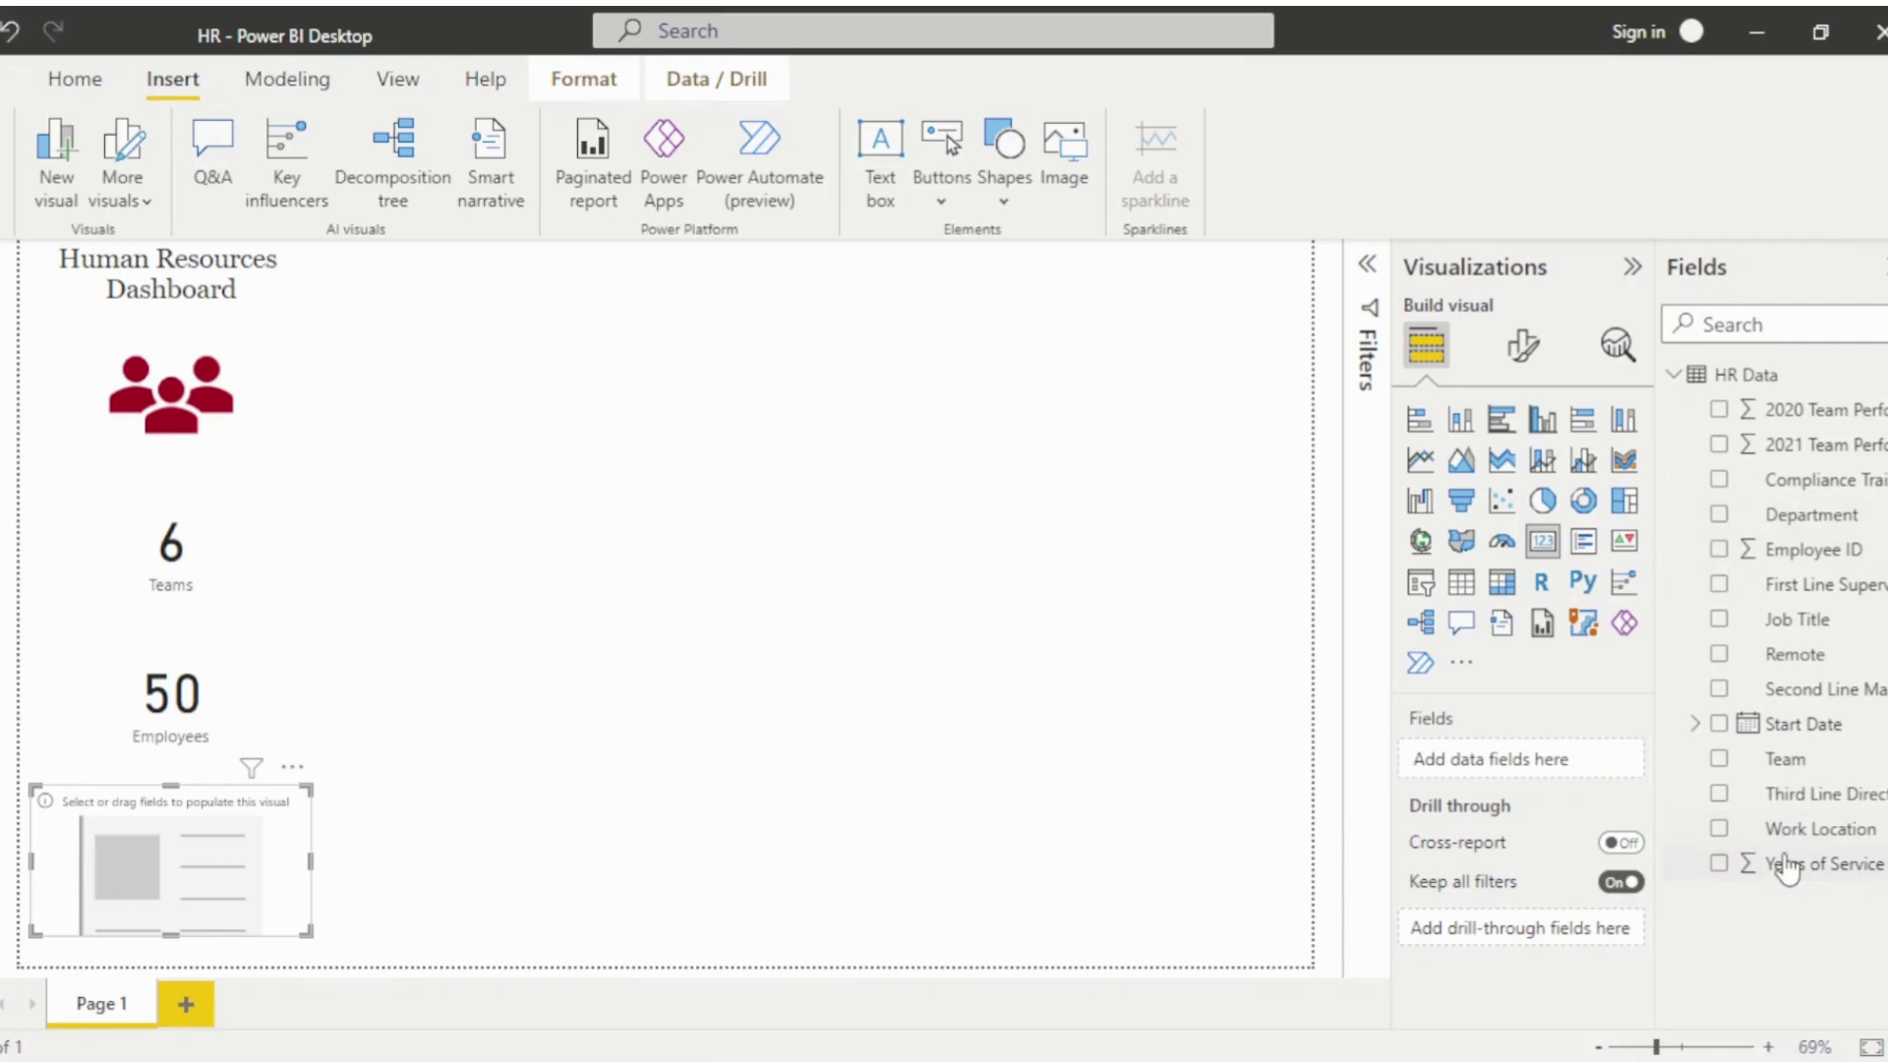
{"action": "left_click_drag", "start_coordinate": [1780, 863], "coordinate": [1499, 762]}
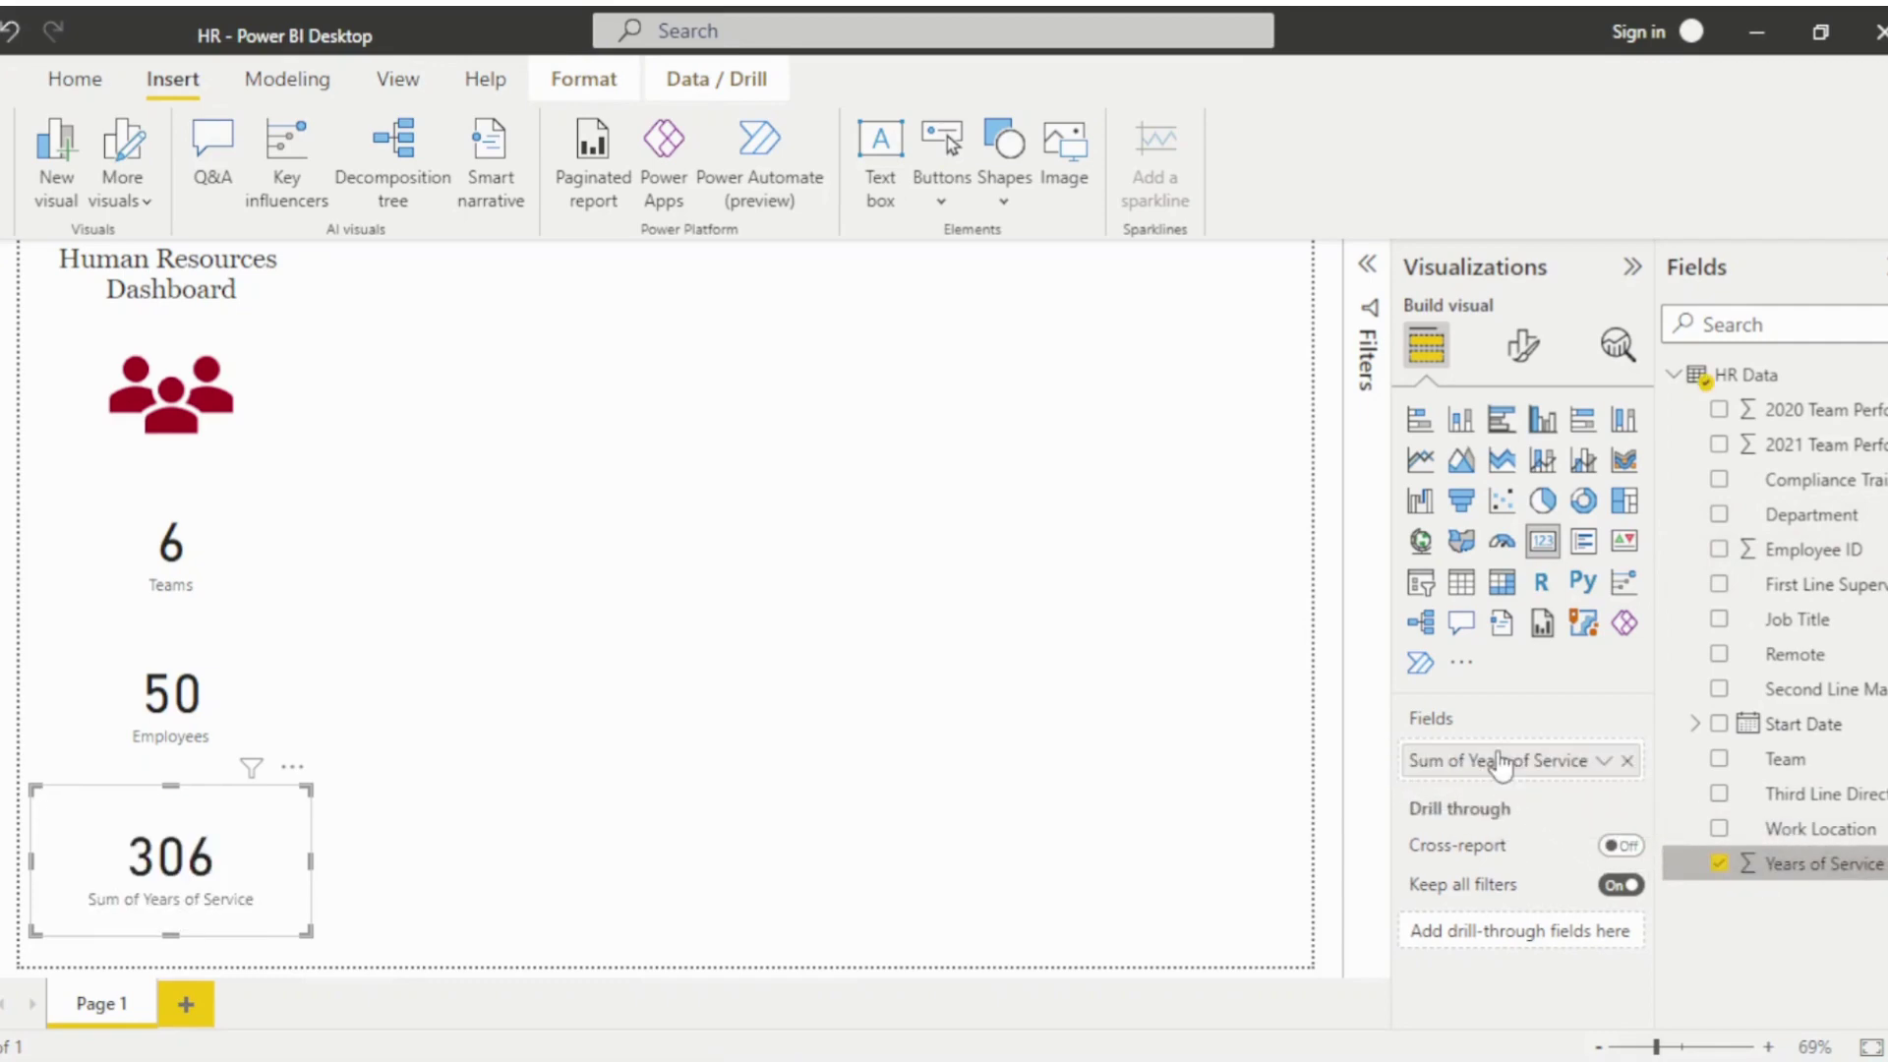
{"action": "left_click", "coordinate": [1603, 761]}
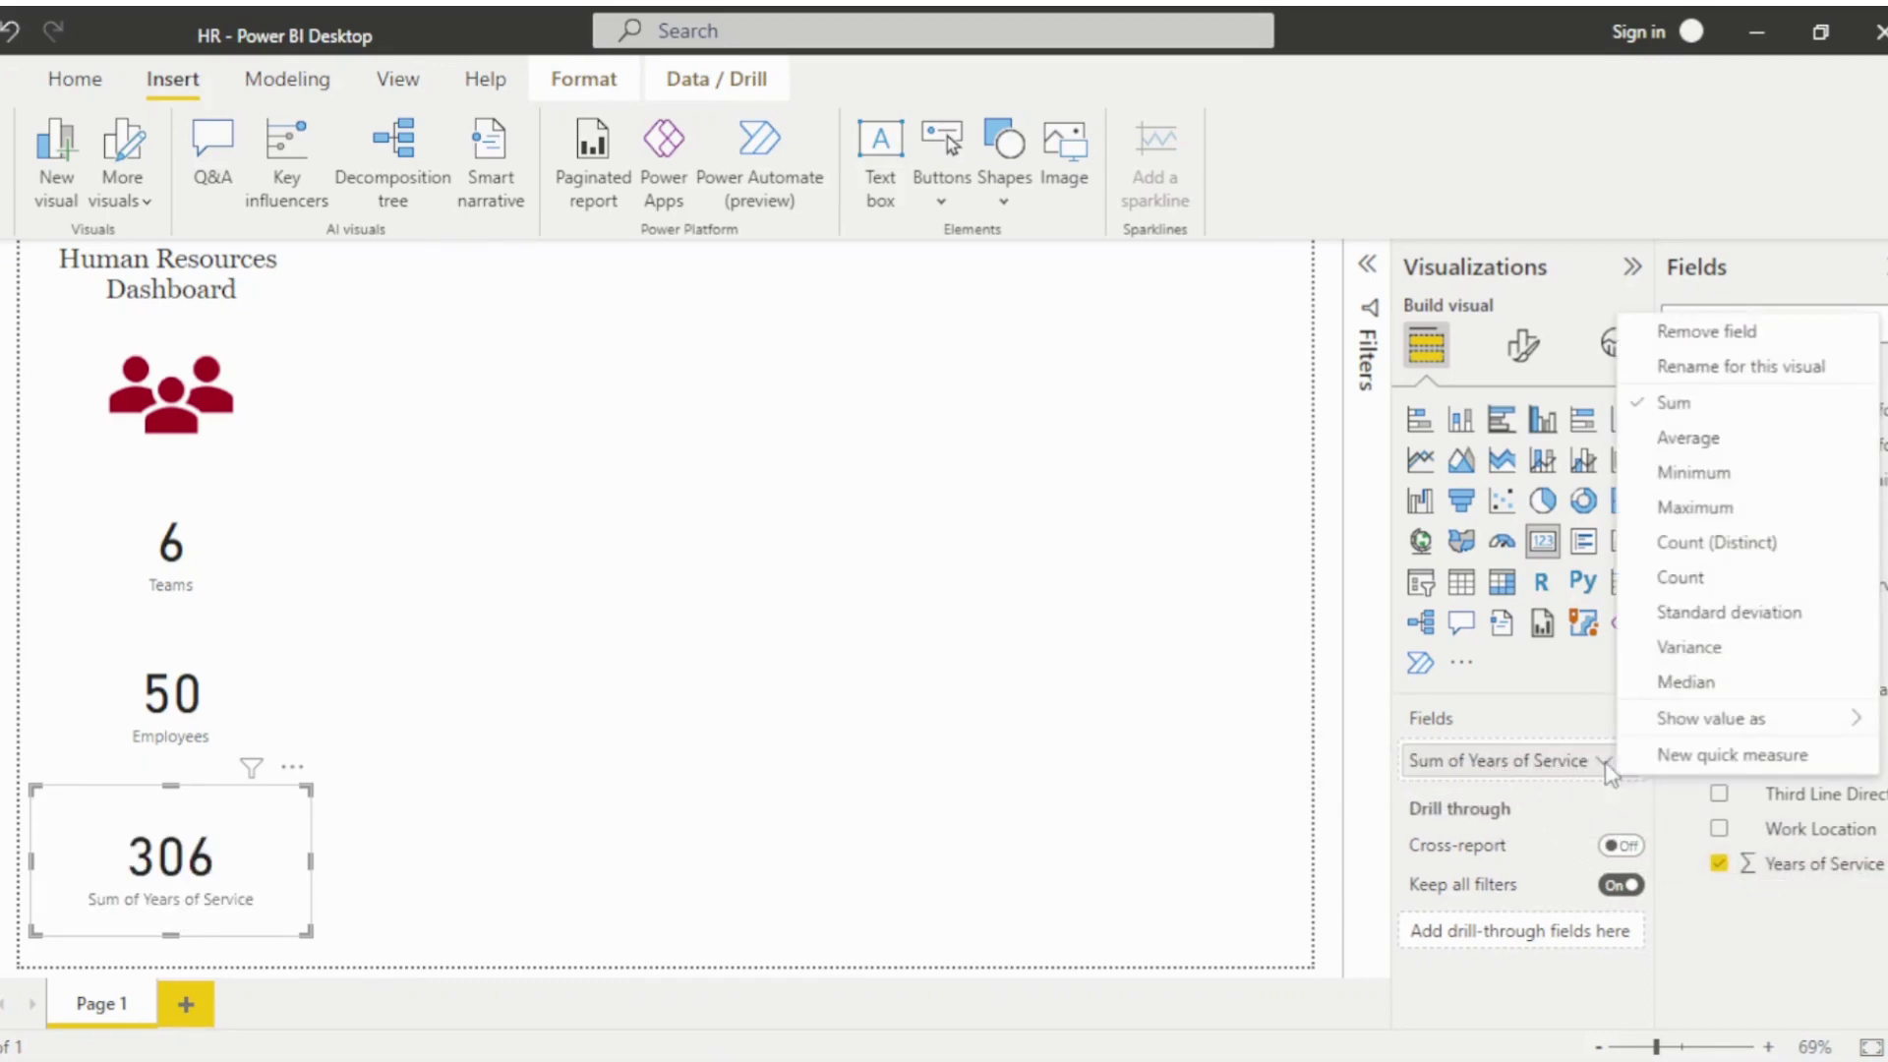
{"action": "left_click", "coordinate": [1675, 366]}
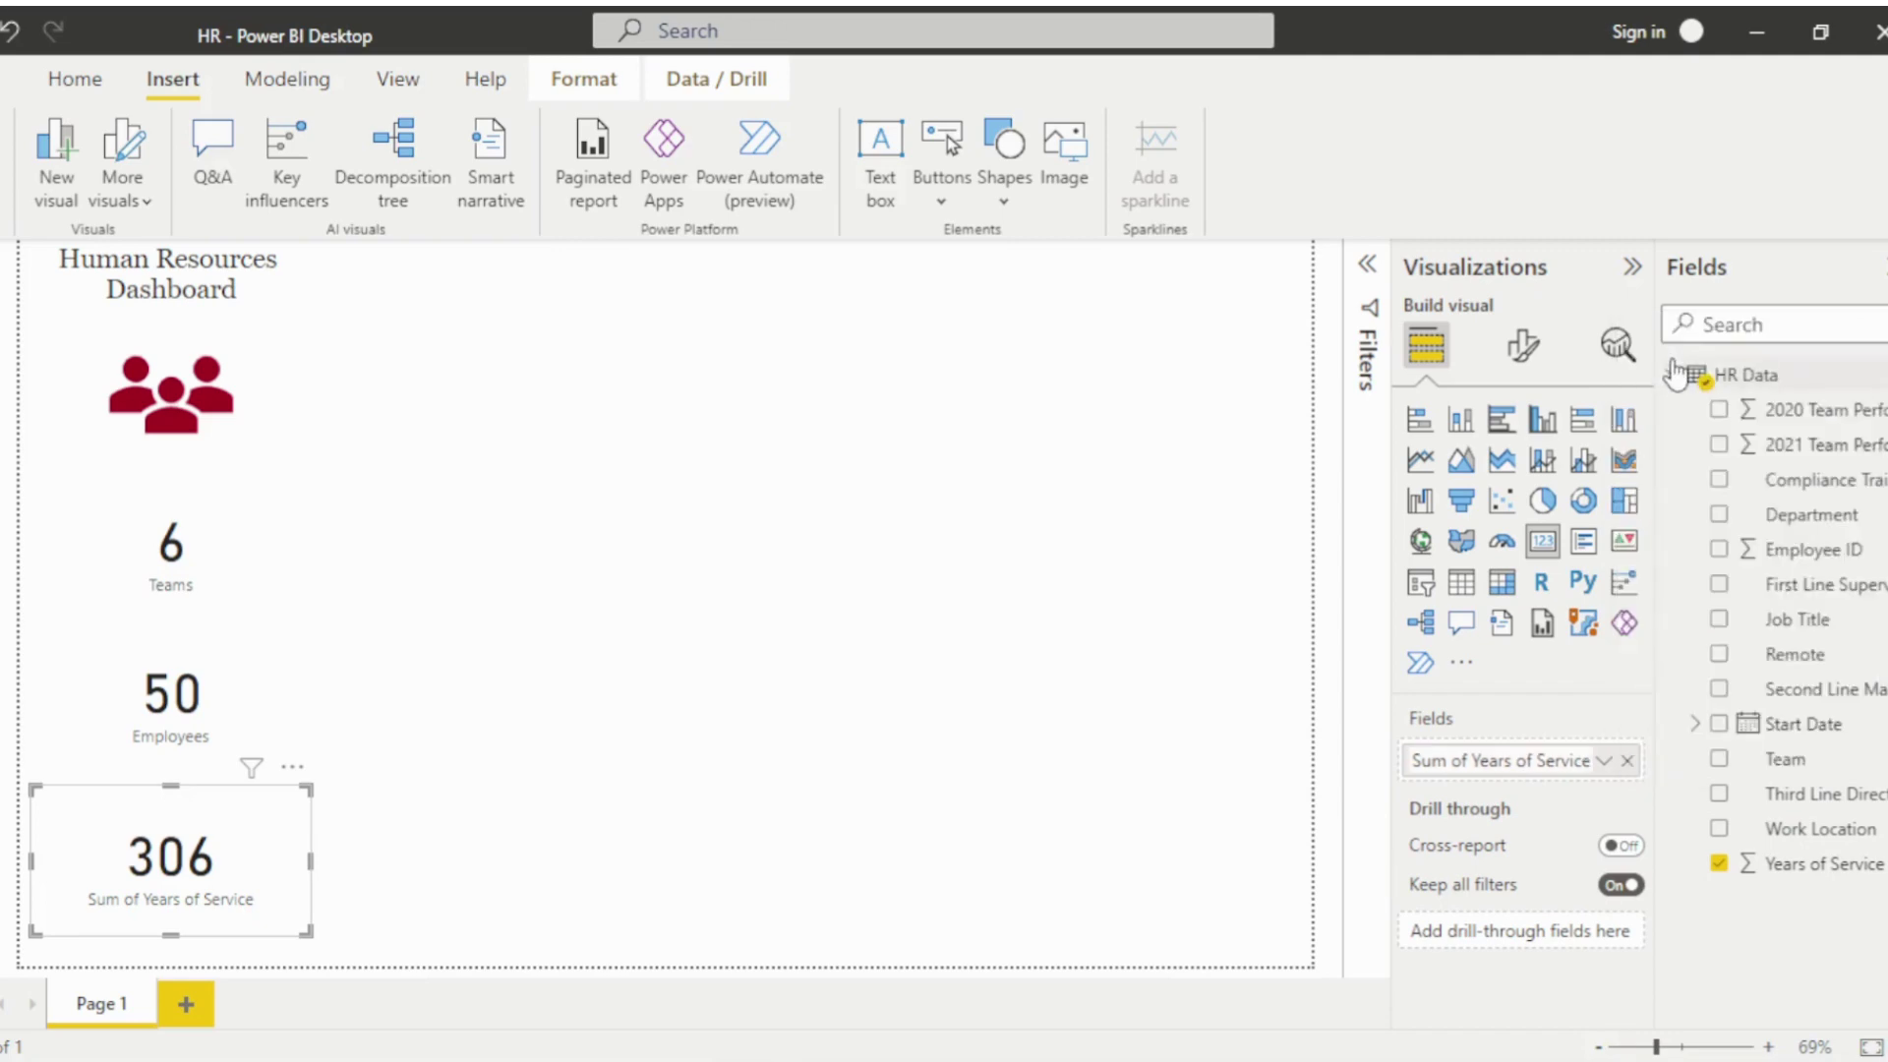
{"action": "type", "text": "Combined Years of"}
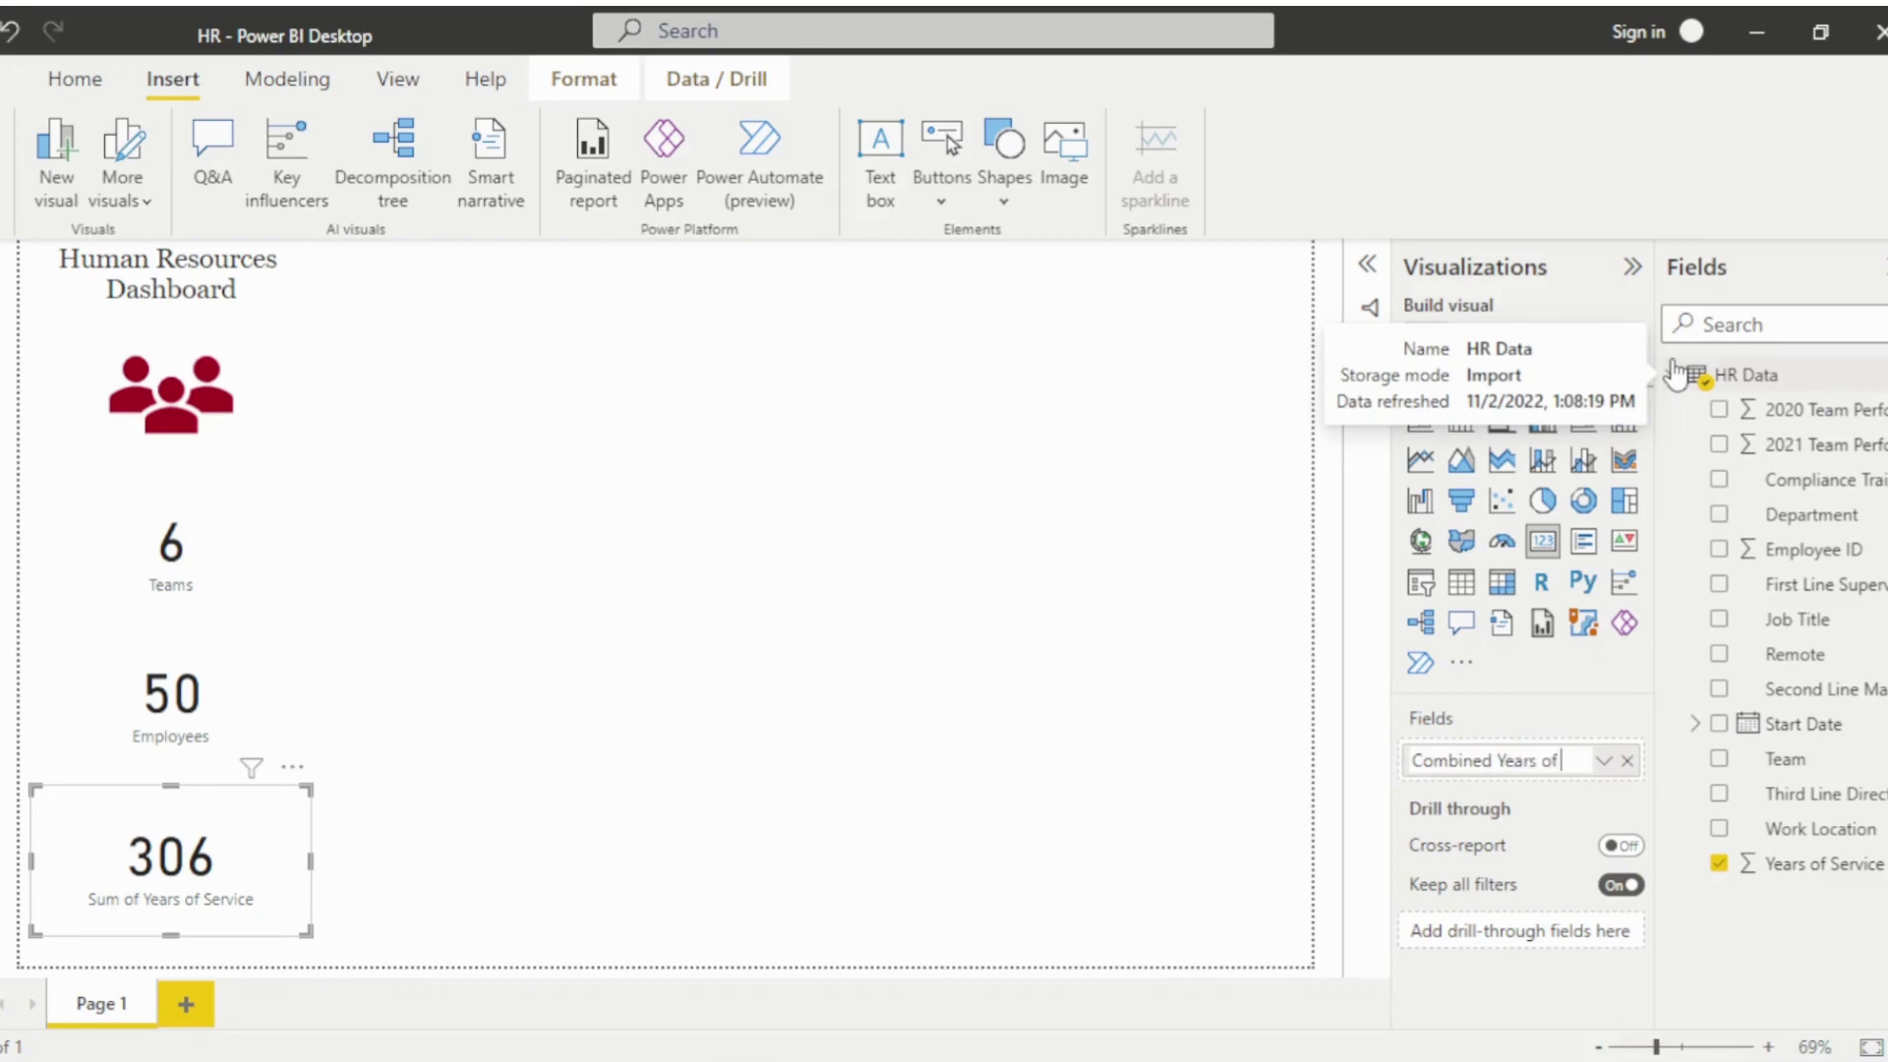
{"action": "type", "text": " Service"}
{"action": "key", "text": "Return"}
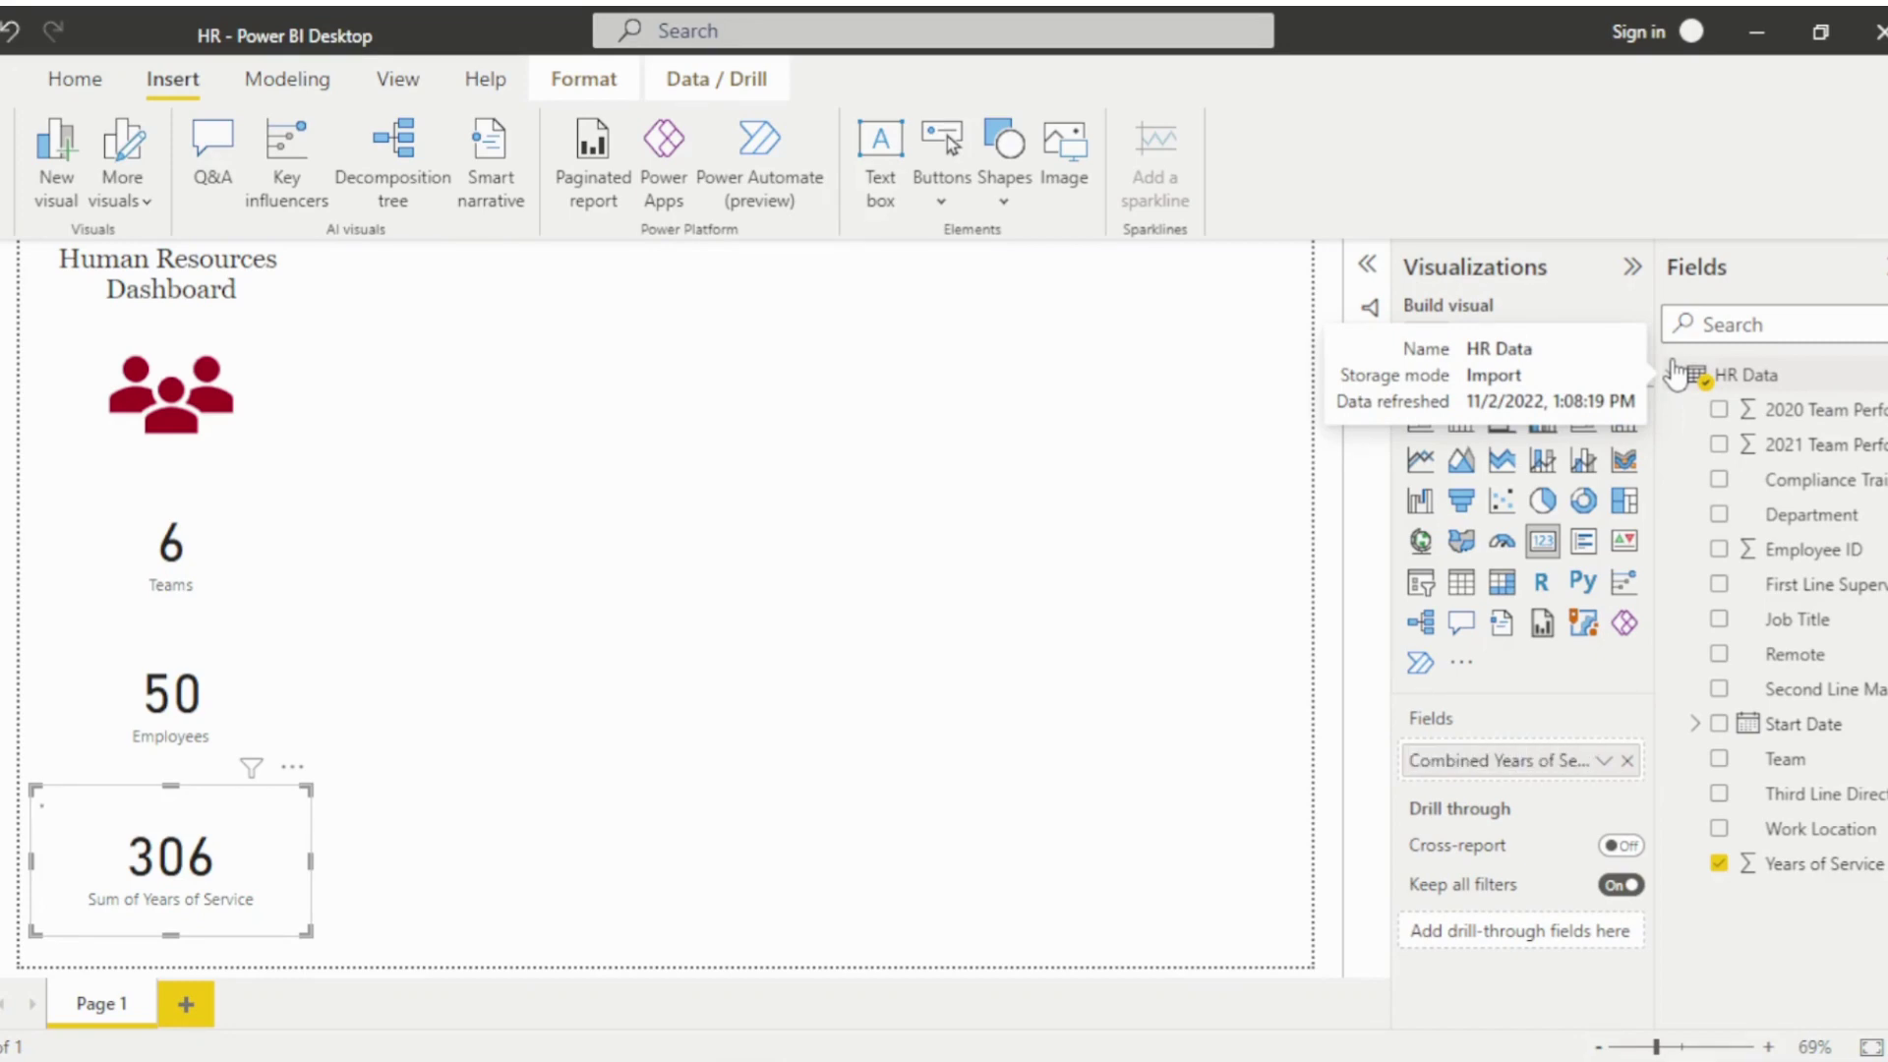
{"action": "left_click", "coordinate": [595, 799]}
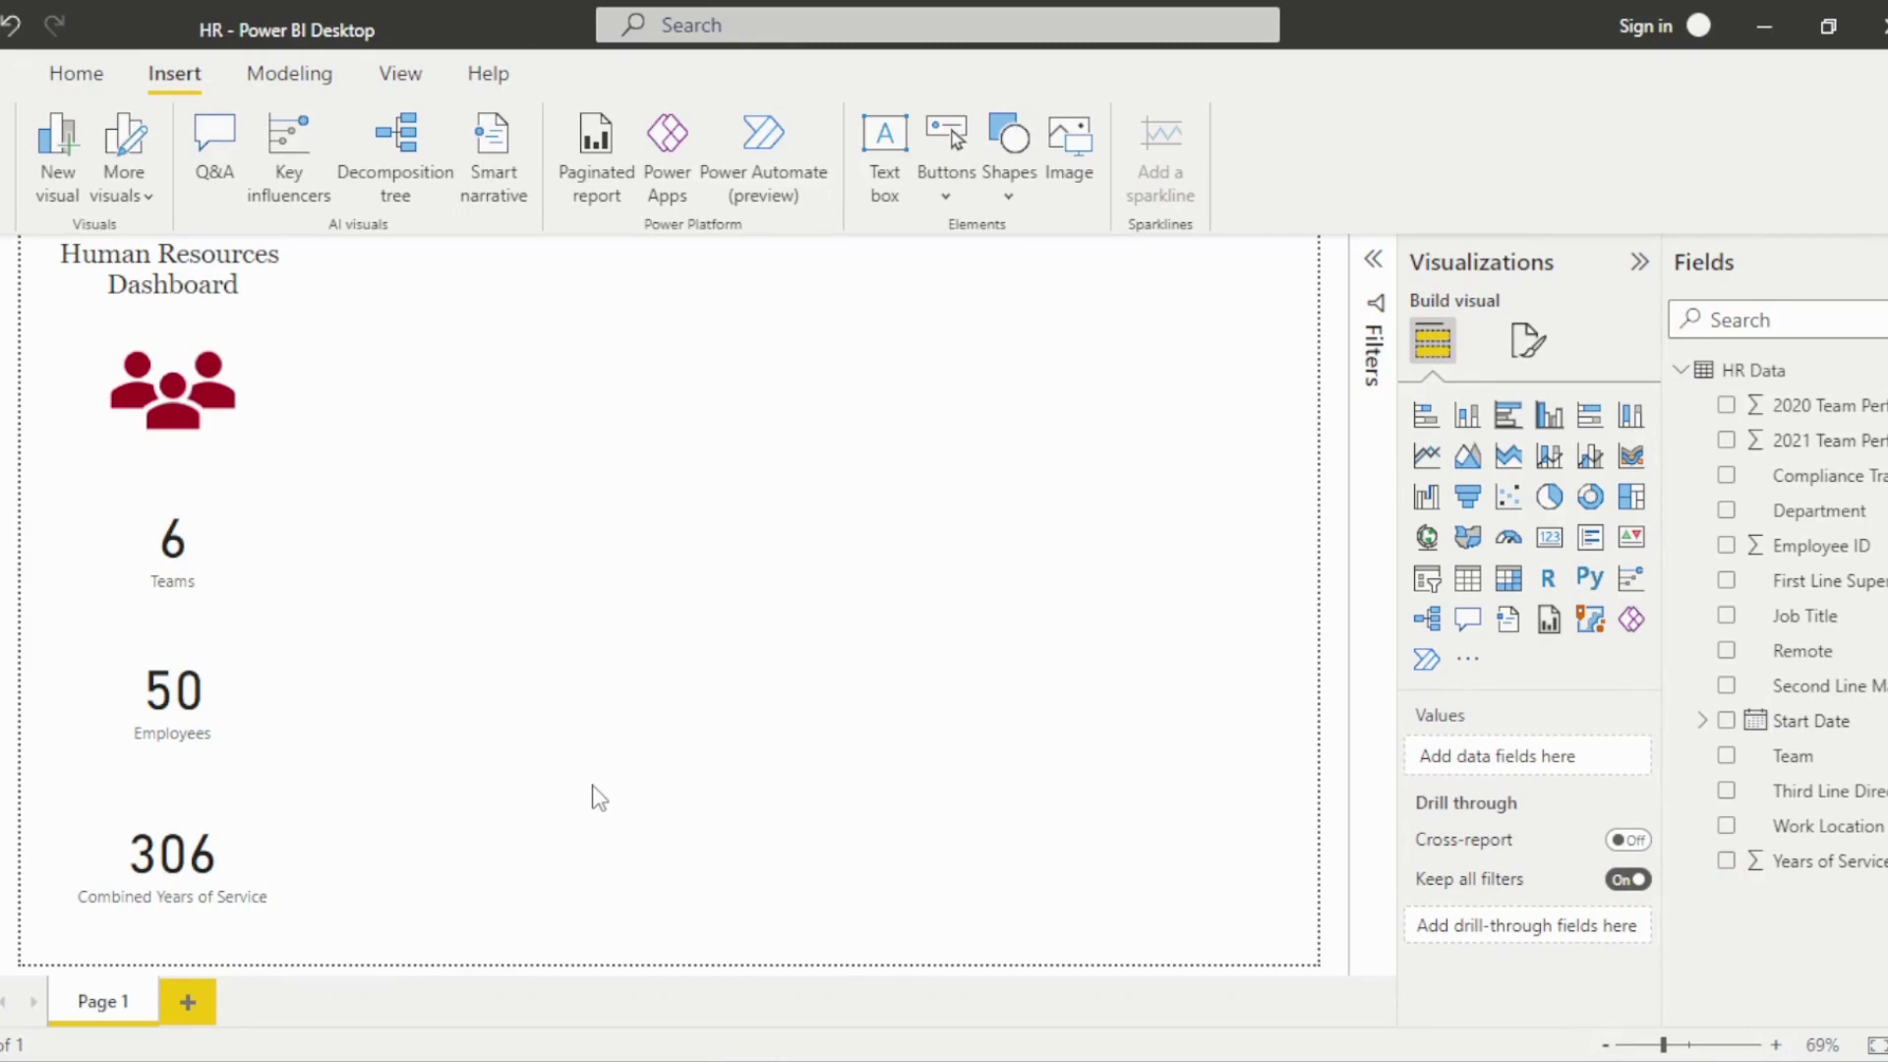
Import ExcelDataSchoolTheme.json through Browse for themes and dismiss the success message.
{"action": "left_click", "coordinate": [398, 83]}
{"action": "left_click", "coordinate": [620, 192]}
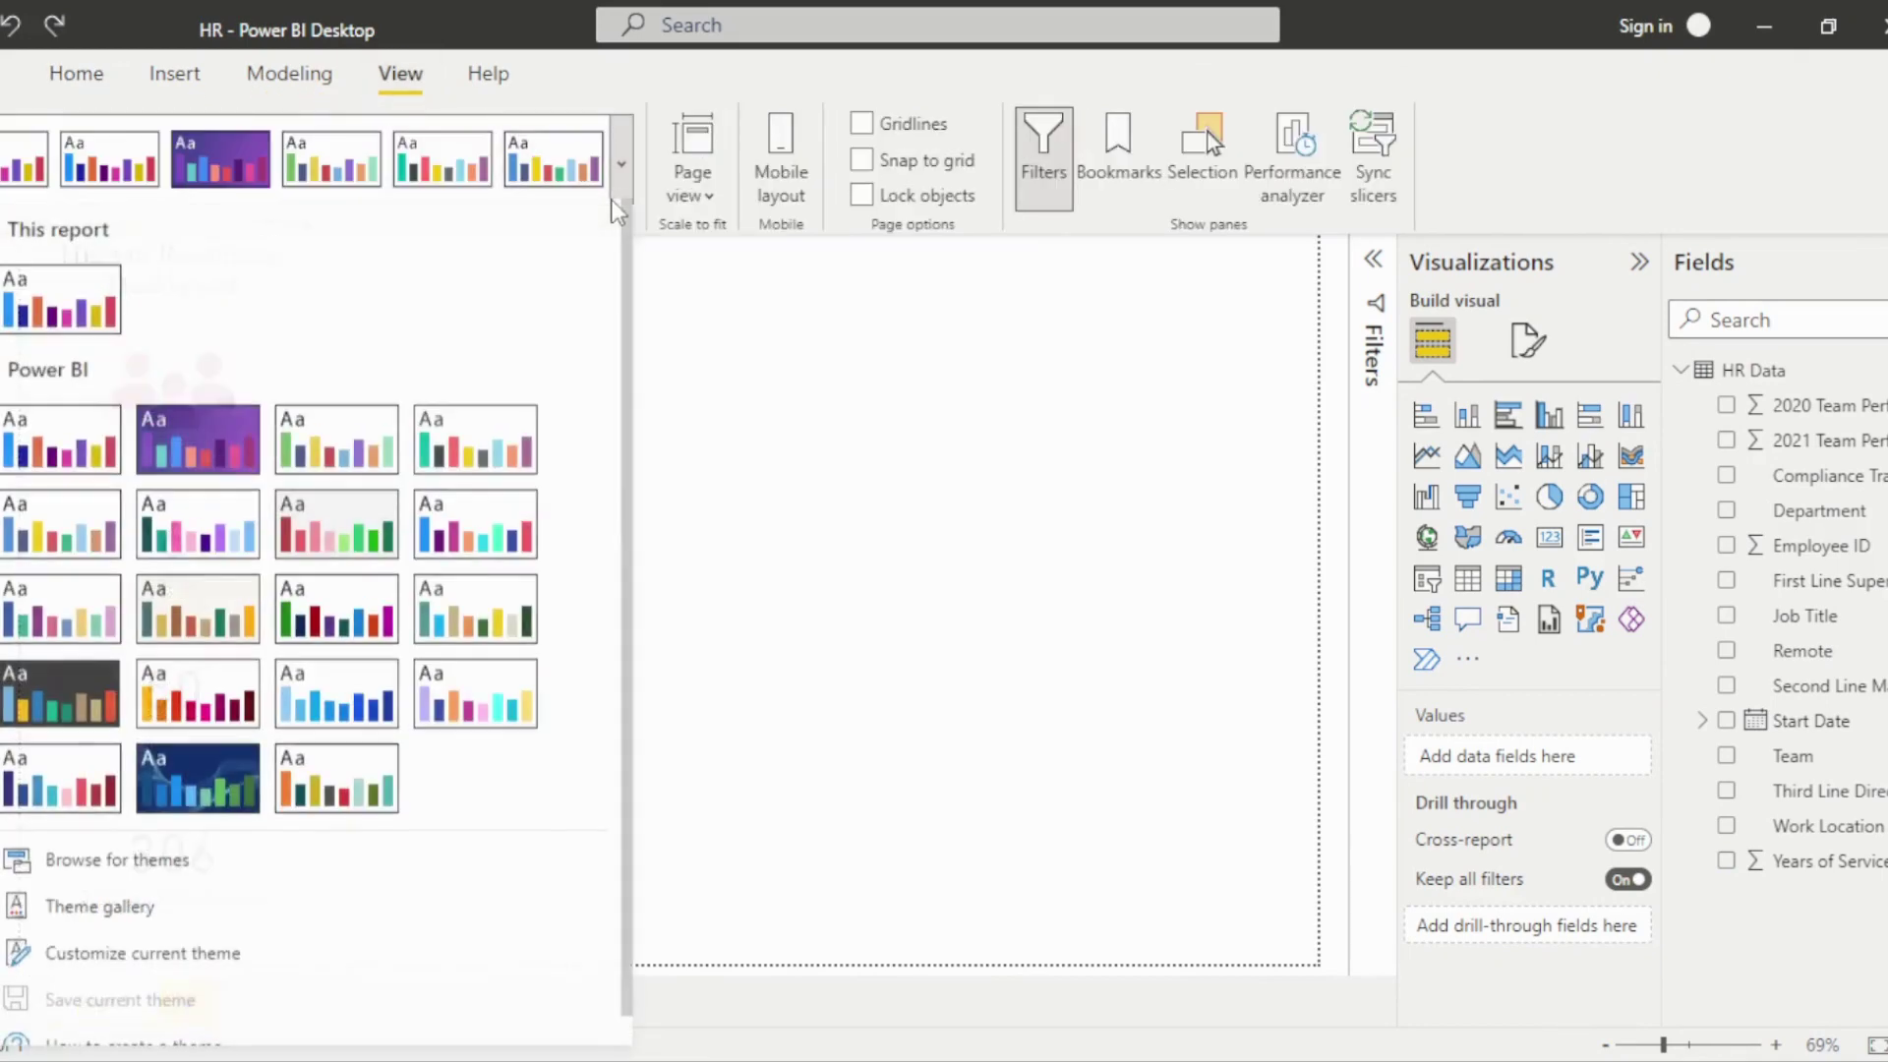
{"action": "left_click", "coordinate": [180, 868]}
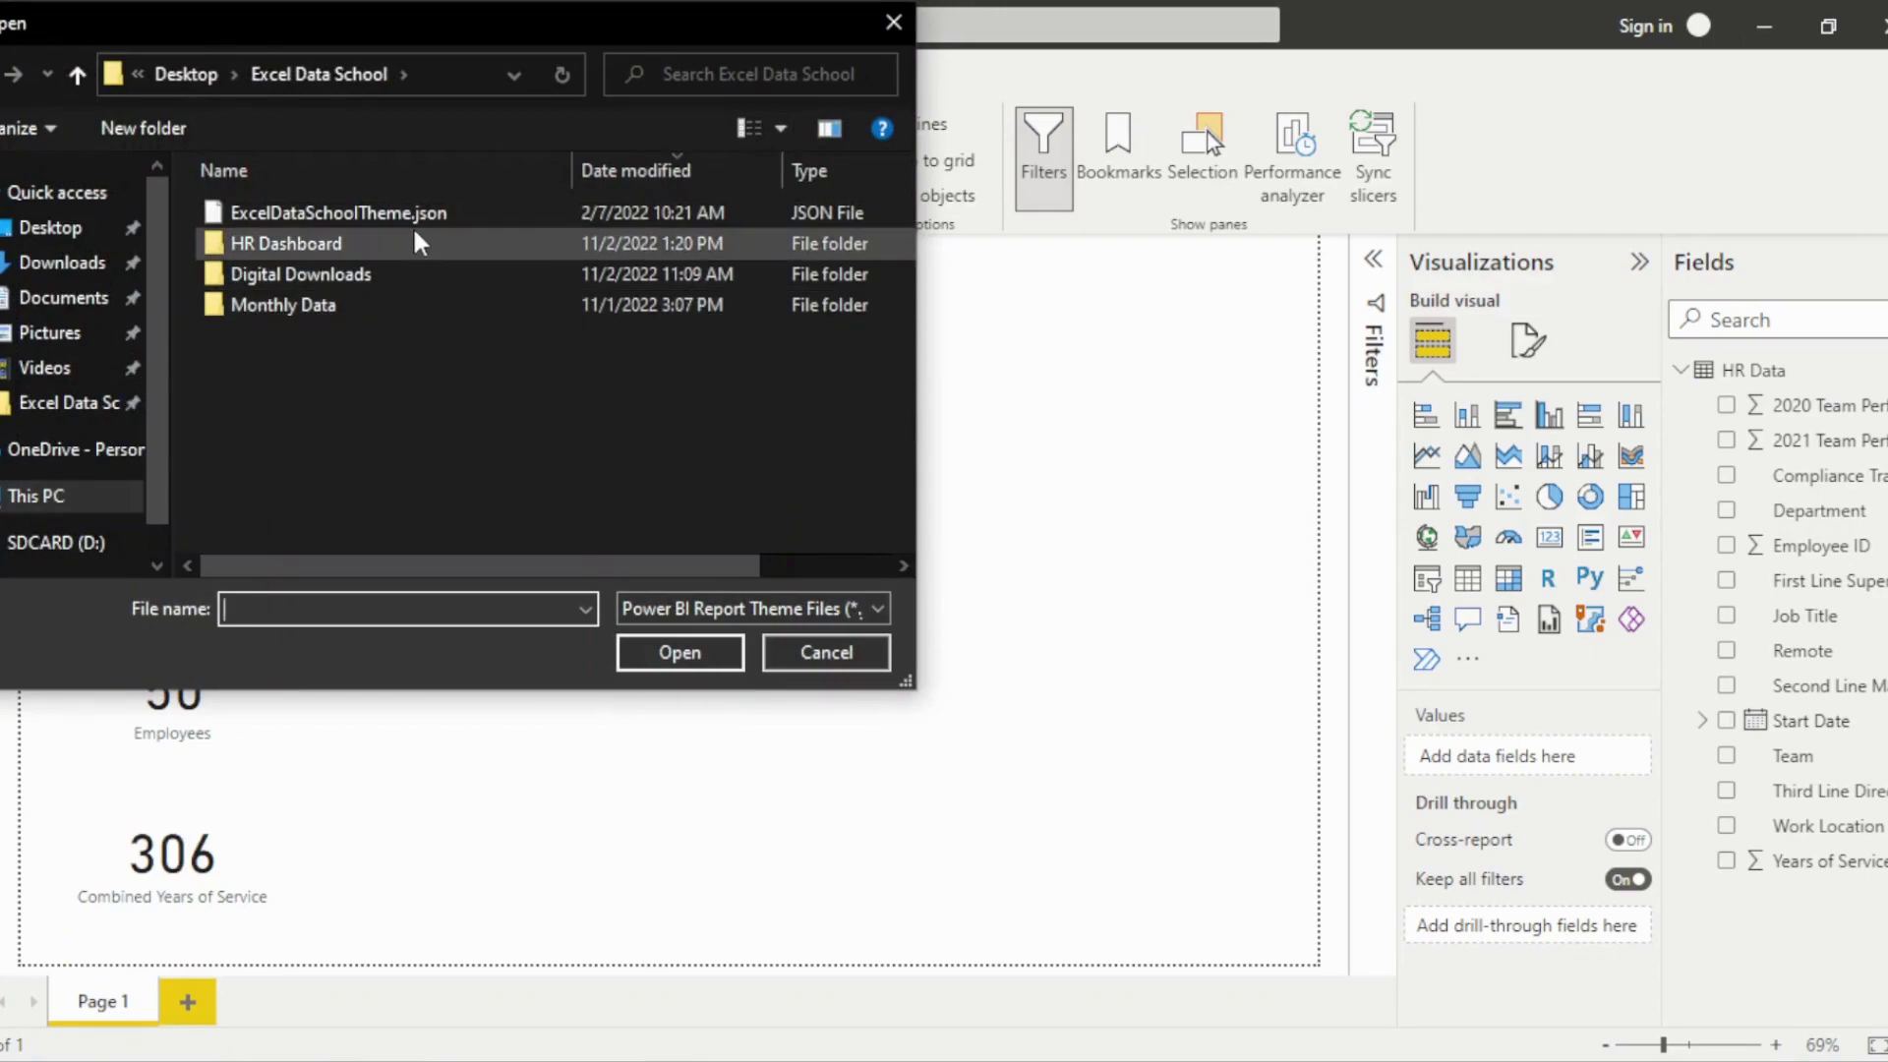
{"action": "left_click", "coordinate": [420, 215]}
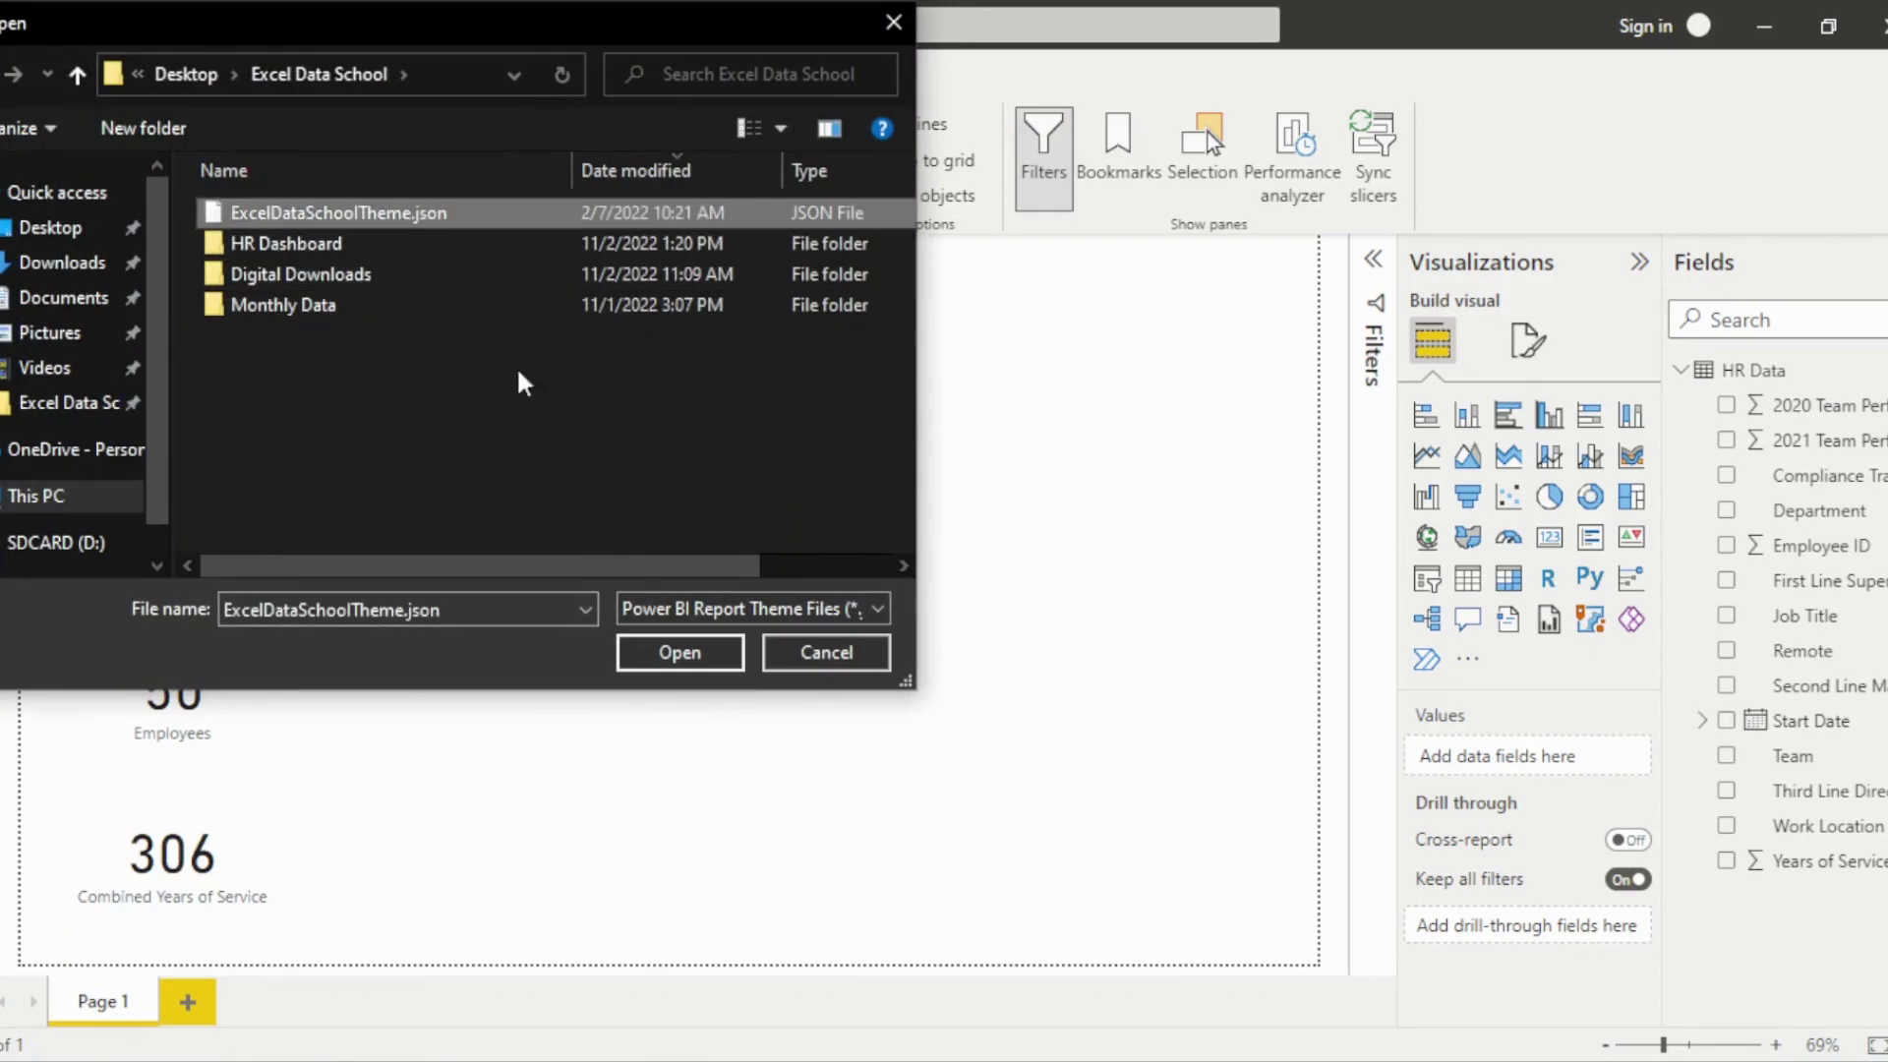
{"action": "left_click", "coordinate": [649, 655]}
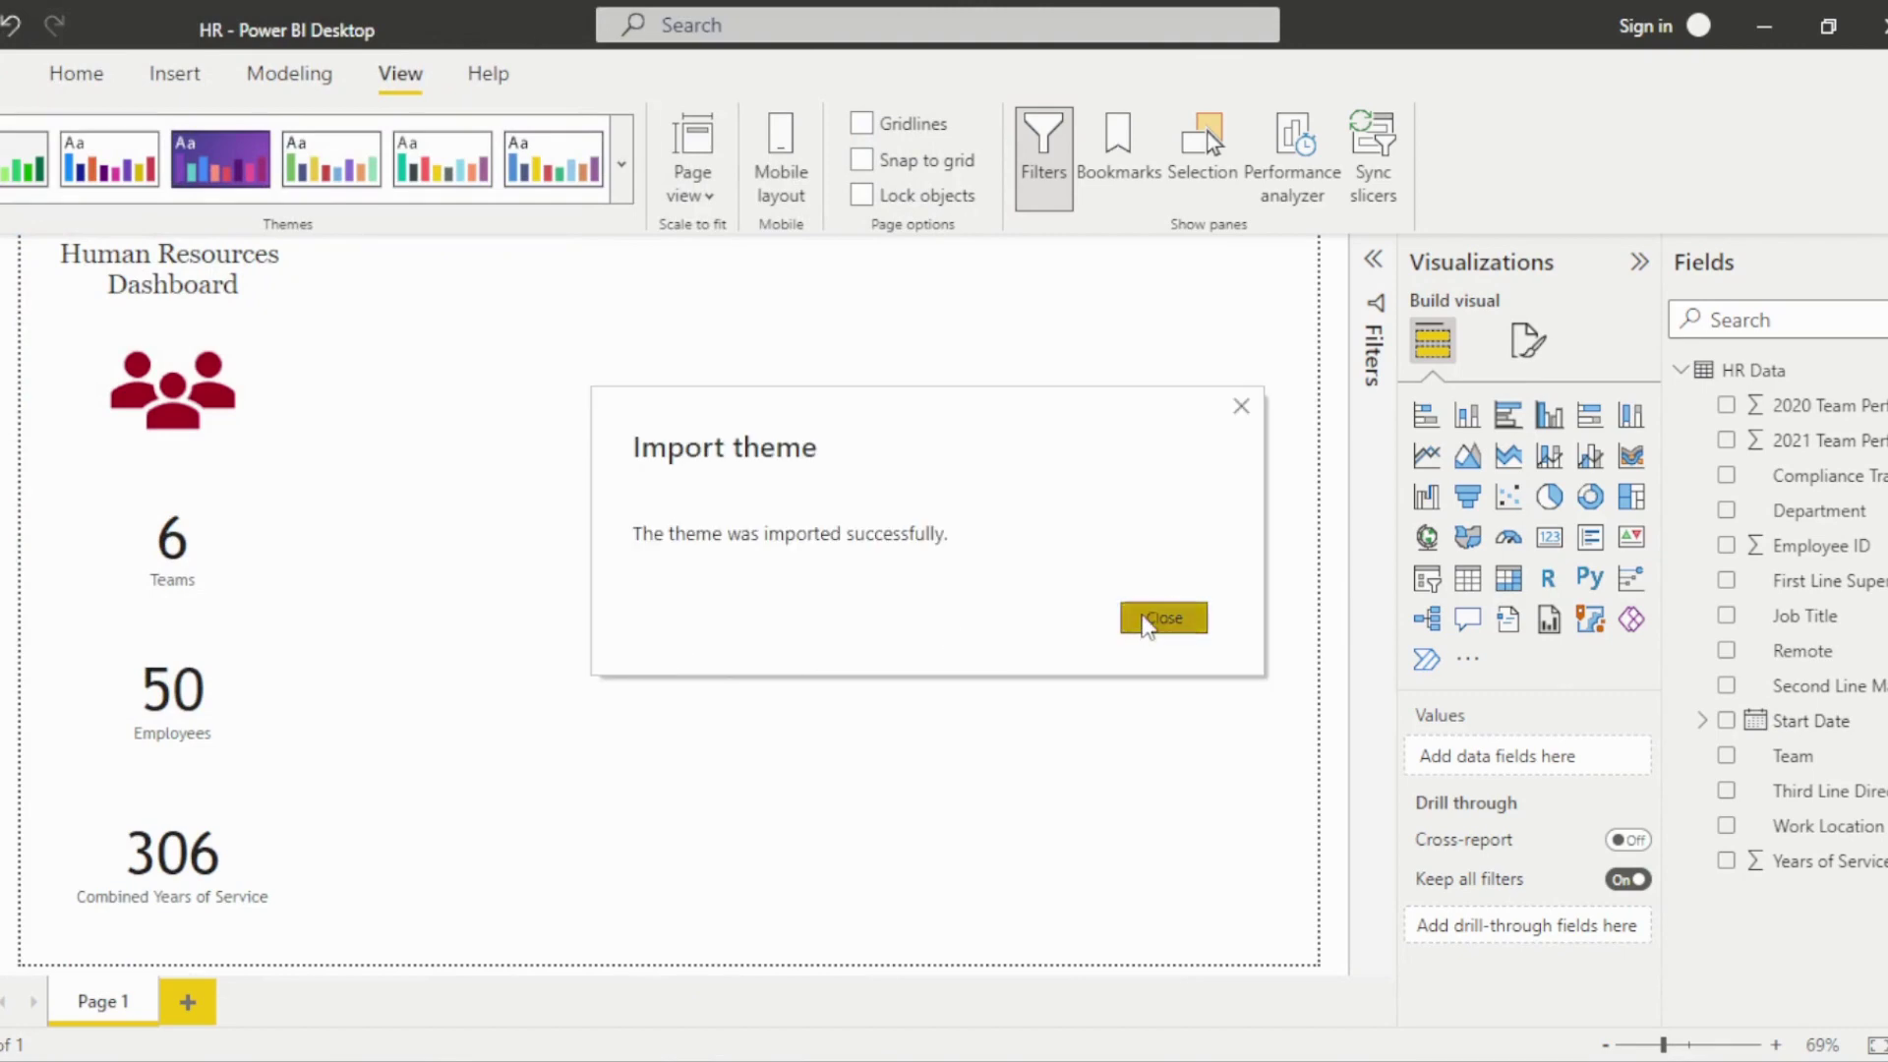
{"action": "left_click", "coordinate": [1140, 619]}
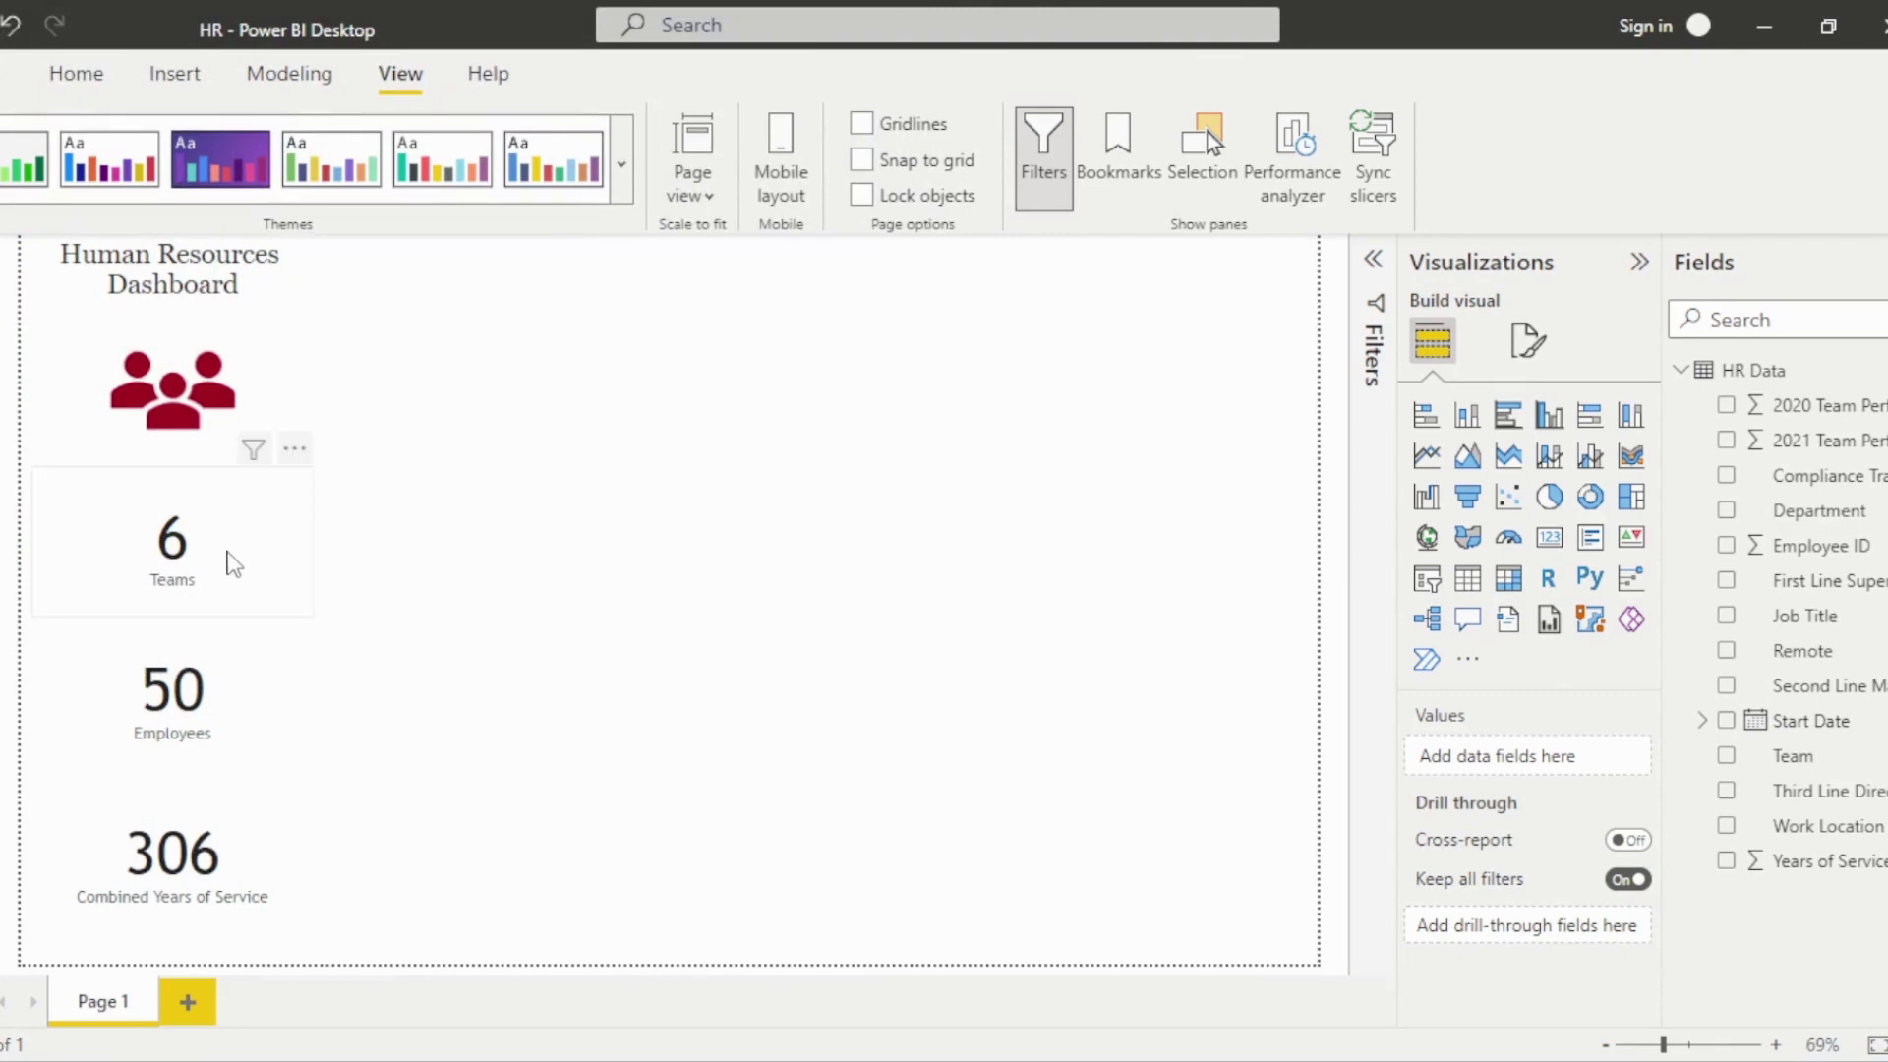
Make the Teams card's callout value dark red.
{"action": "left_click", "coordinate": [236, 563]}
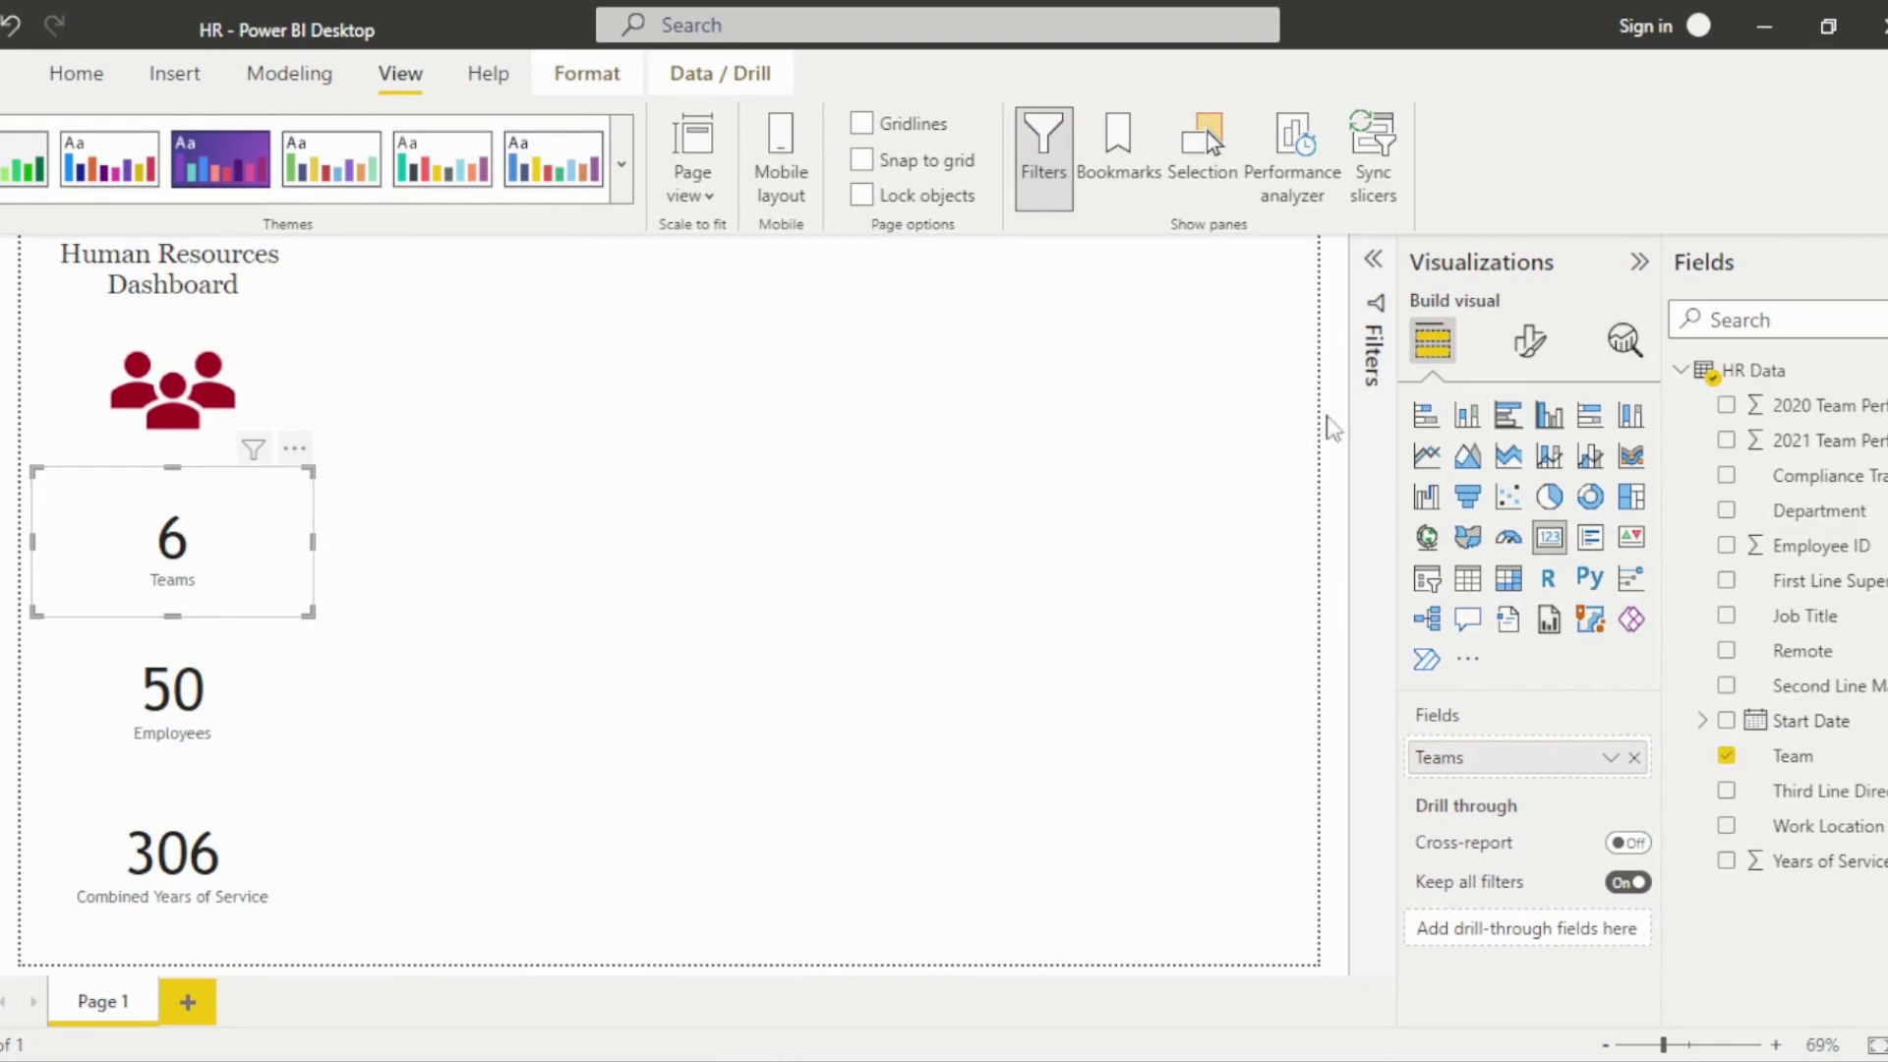
{"action": "left_click", "coordinate": [1529, 356]}
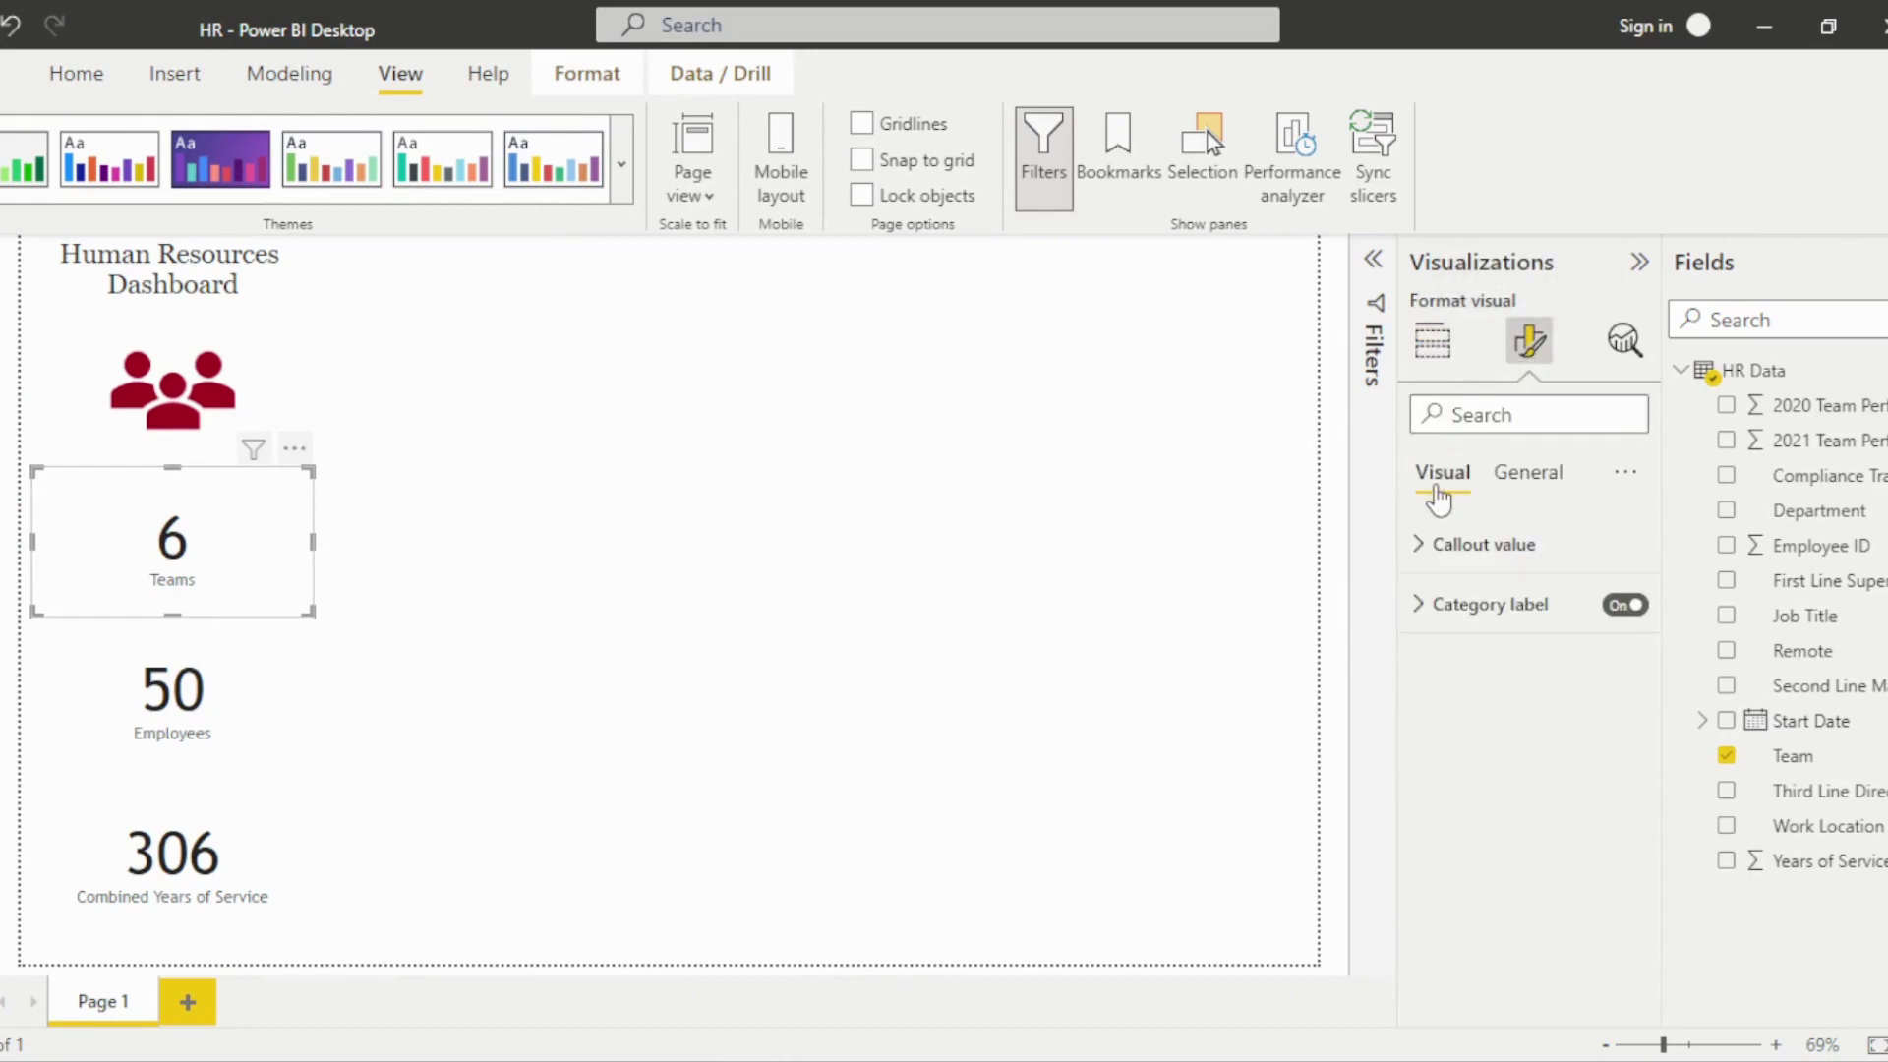
{"action": "left_click", "coordinate": [1425, 544]}
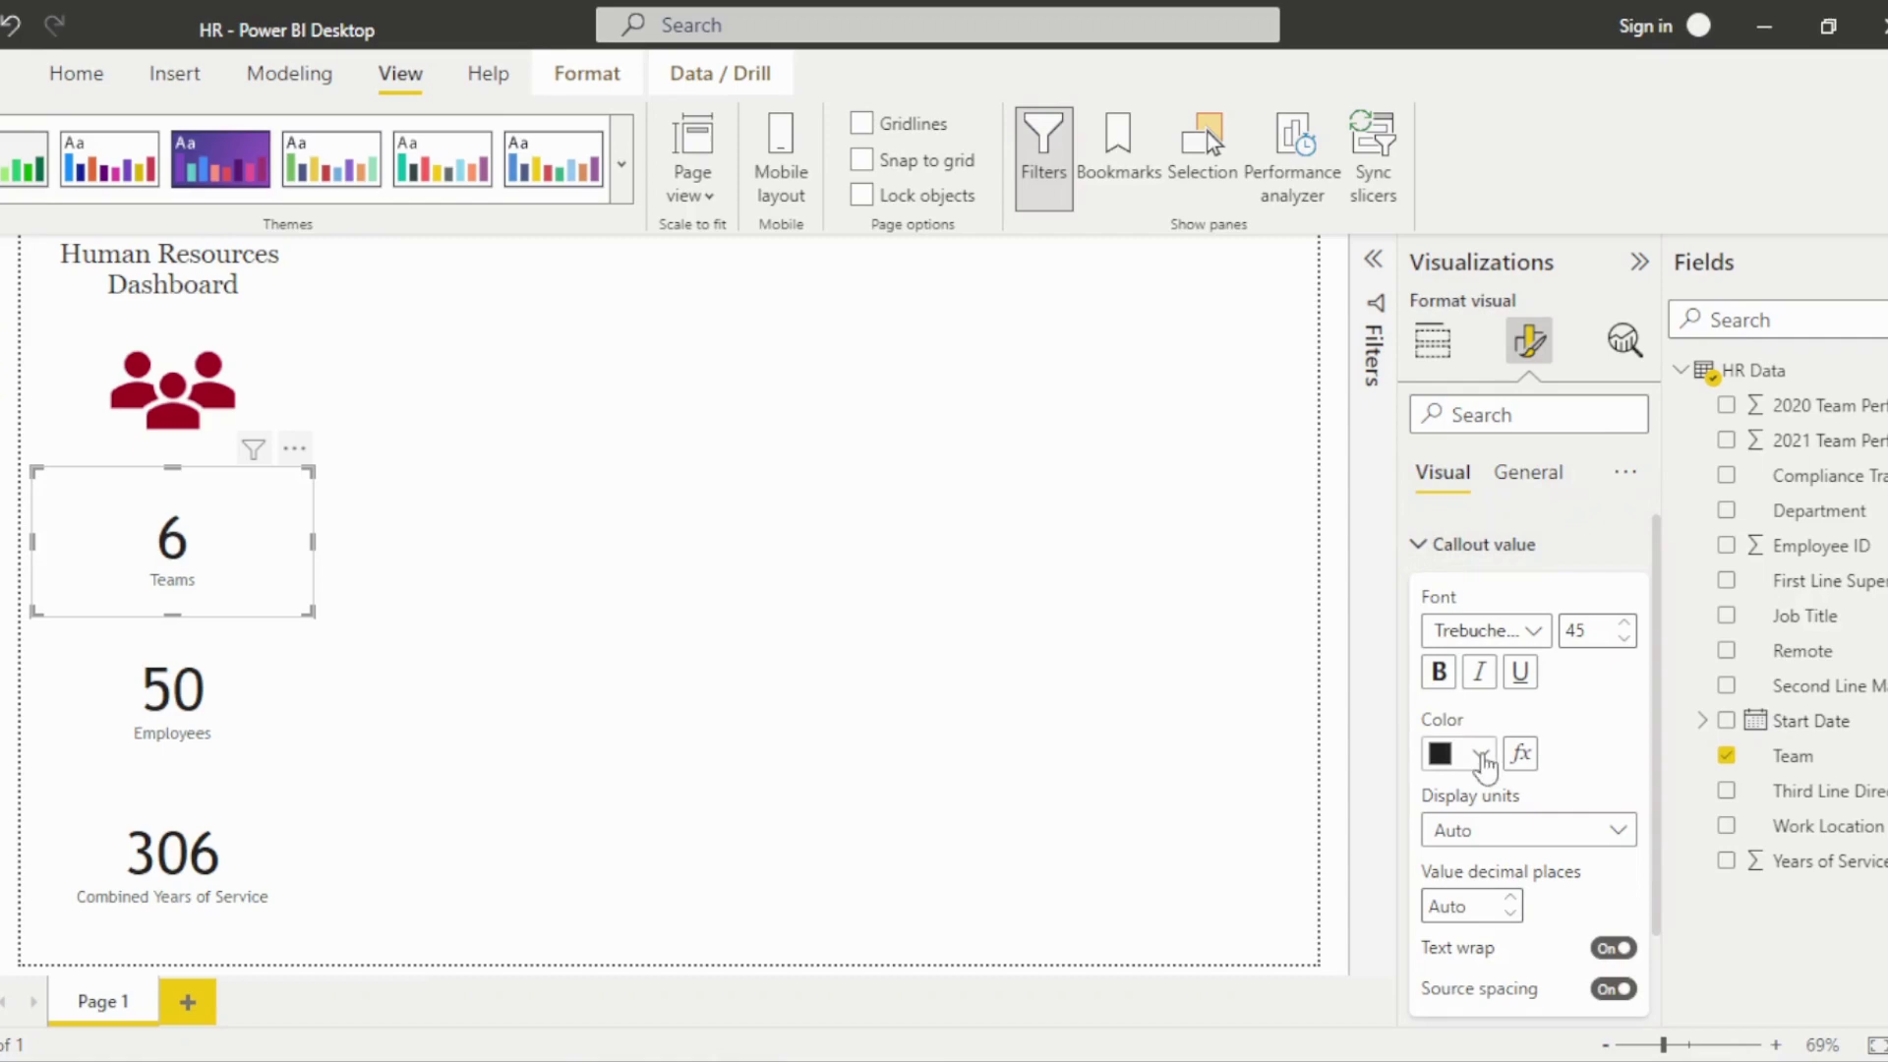
{"action": "left_click", "coordinate": [1481, 754]}
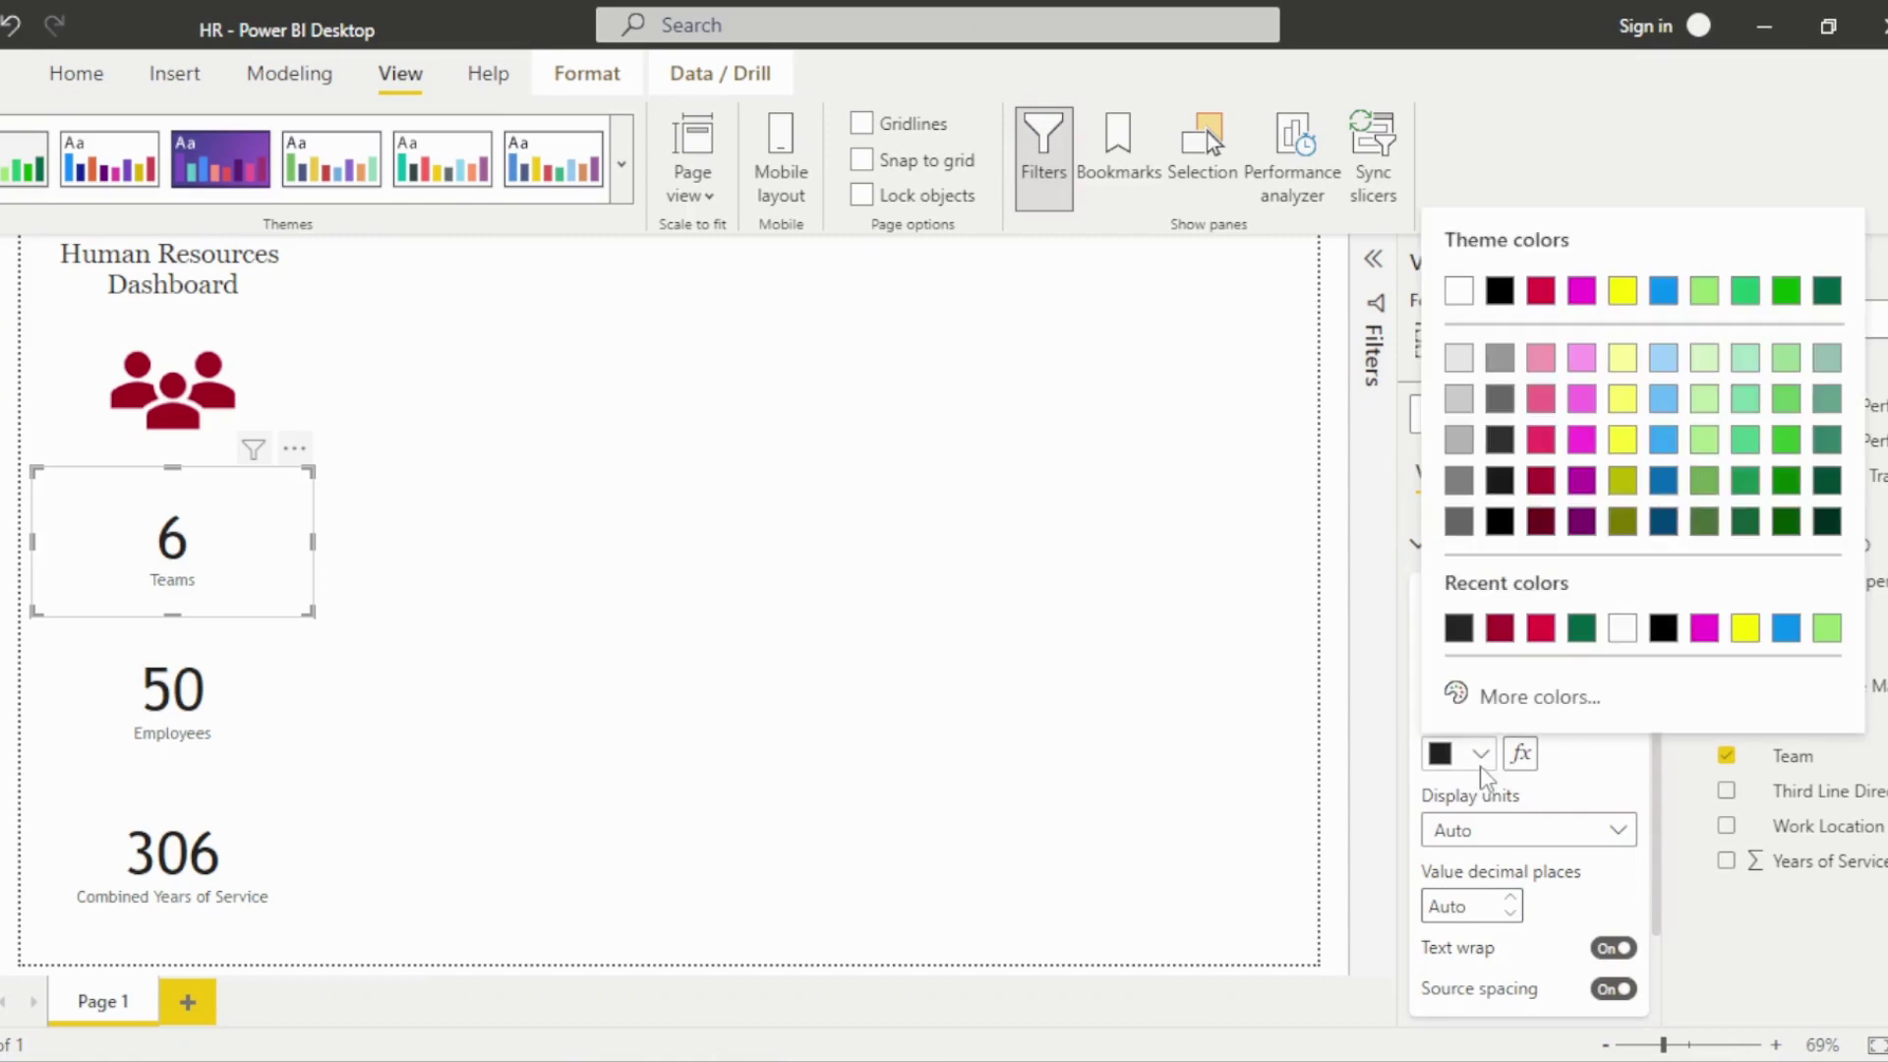
{"action": "left_click", "coordinate": [1541, 480]}
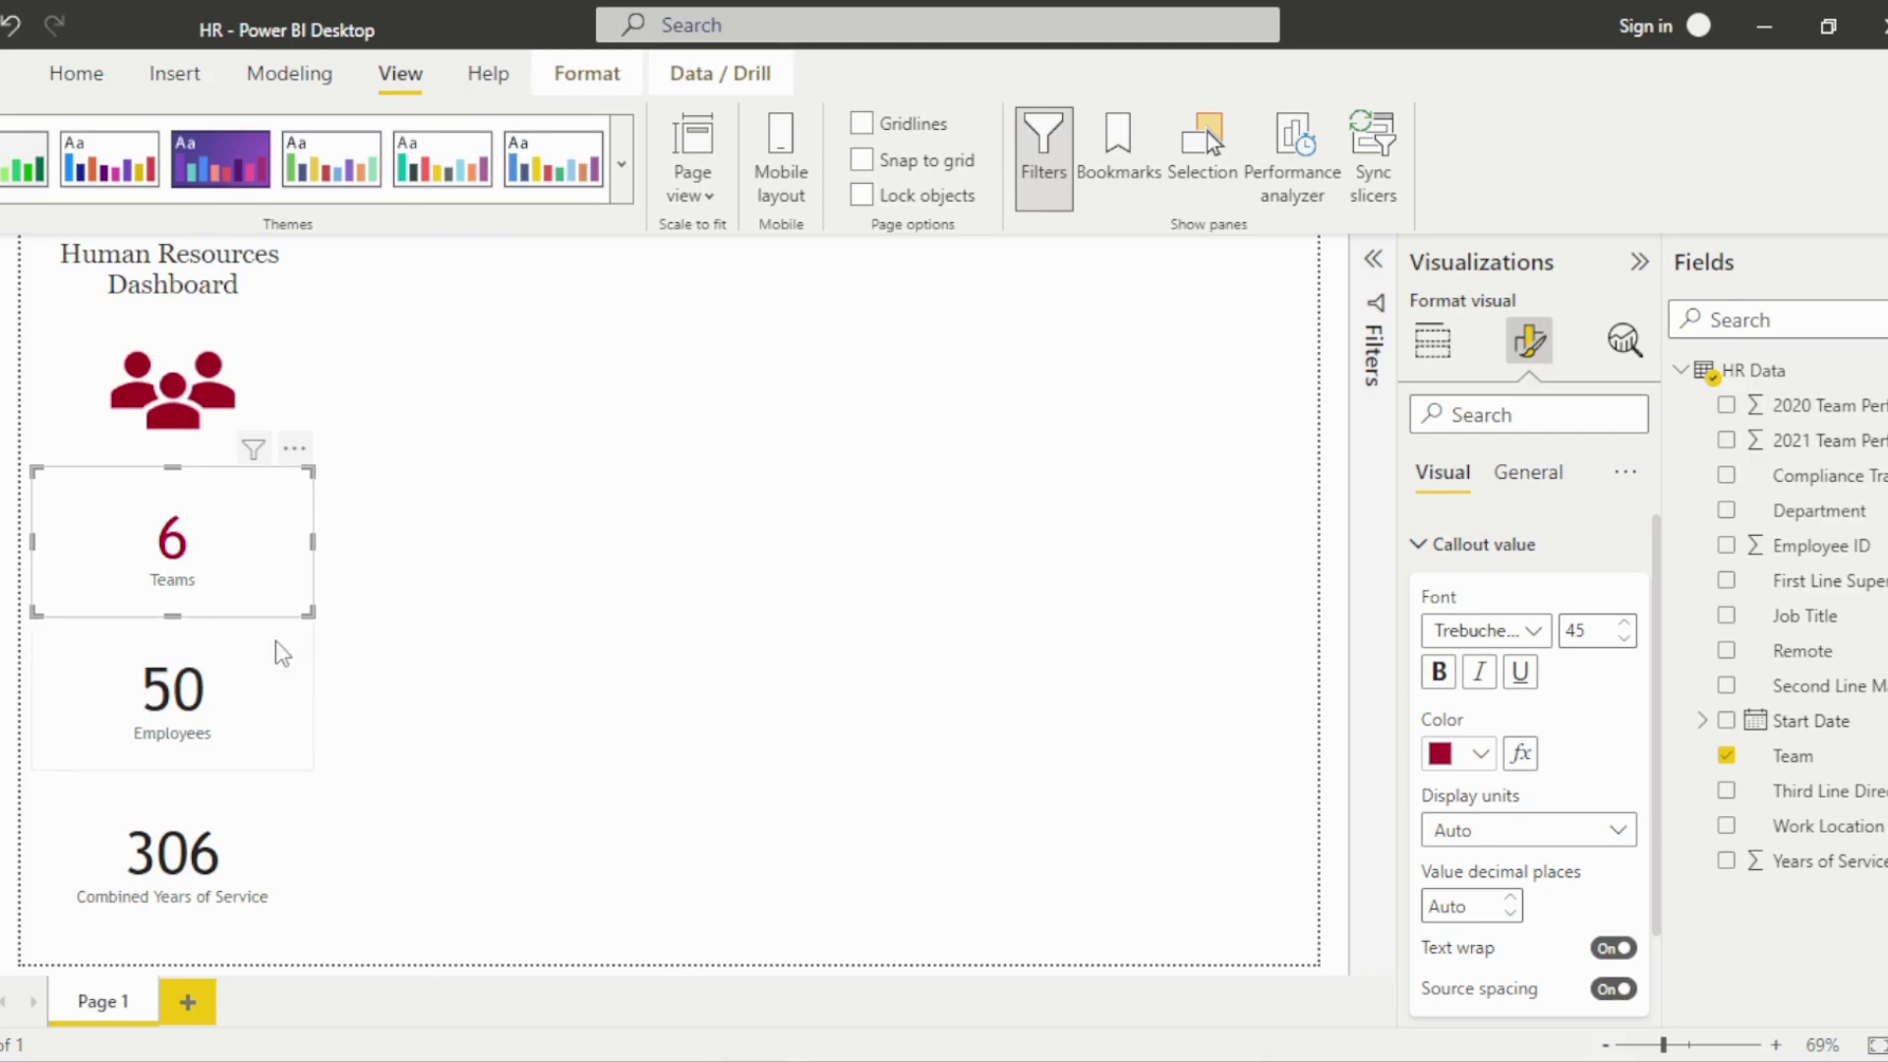
{"action": "left_click", "coordinate": [397, 631]}
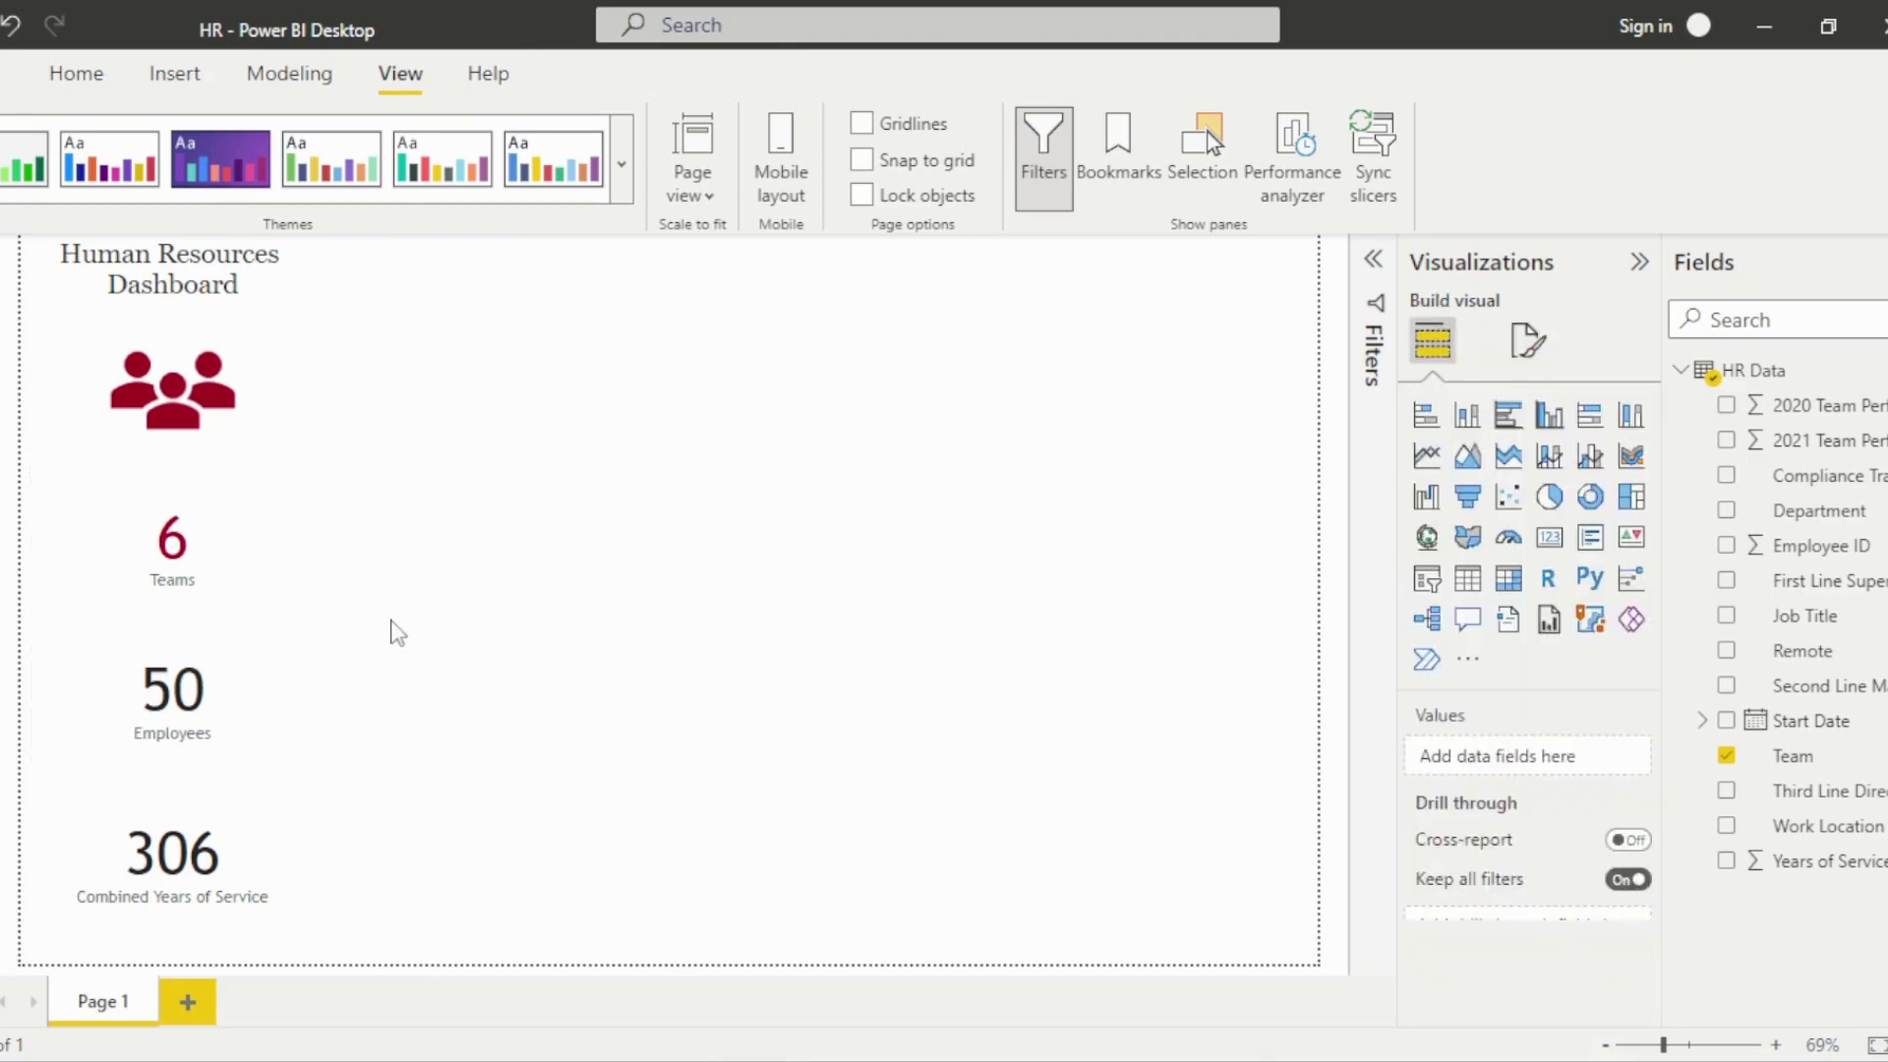
Copy the Teams card's formatting onto the Employees and 306 cards with Format painter.
{"action": "left_click", "coordinate": [261, 578]}
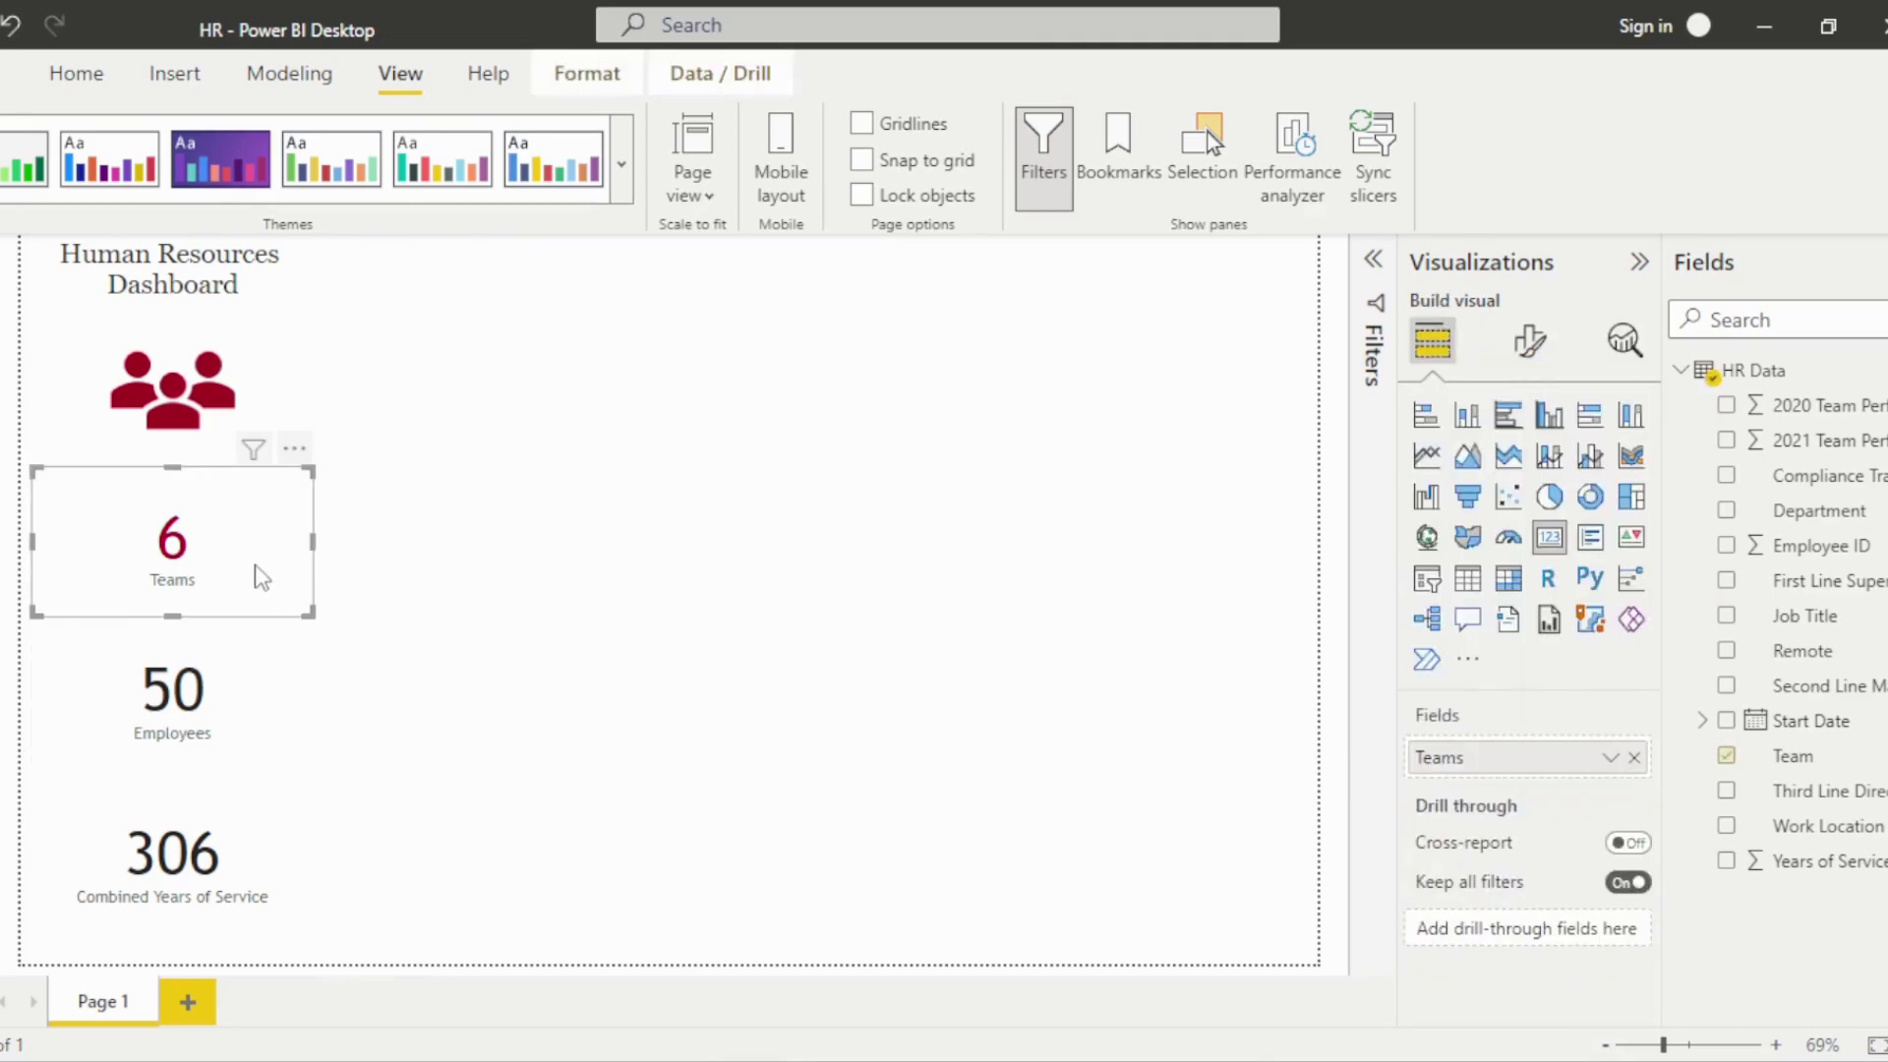
{"action": "left_click", "coordinate": [104, 89]}
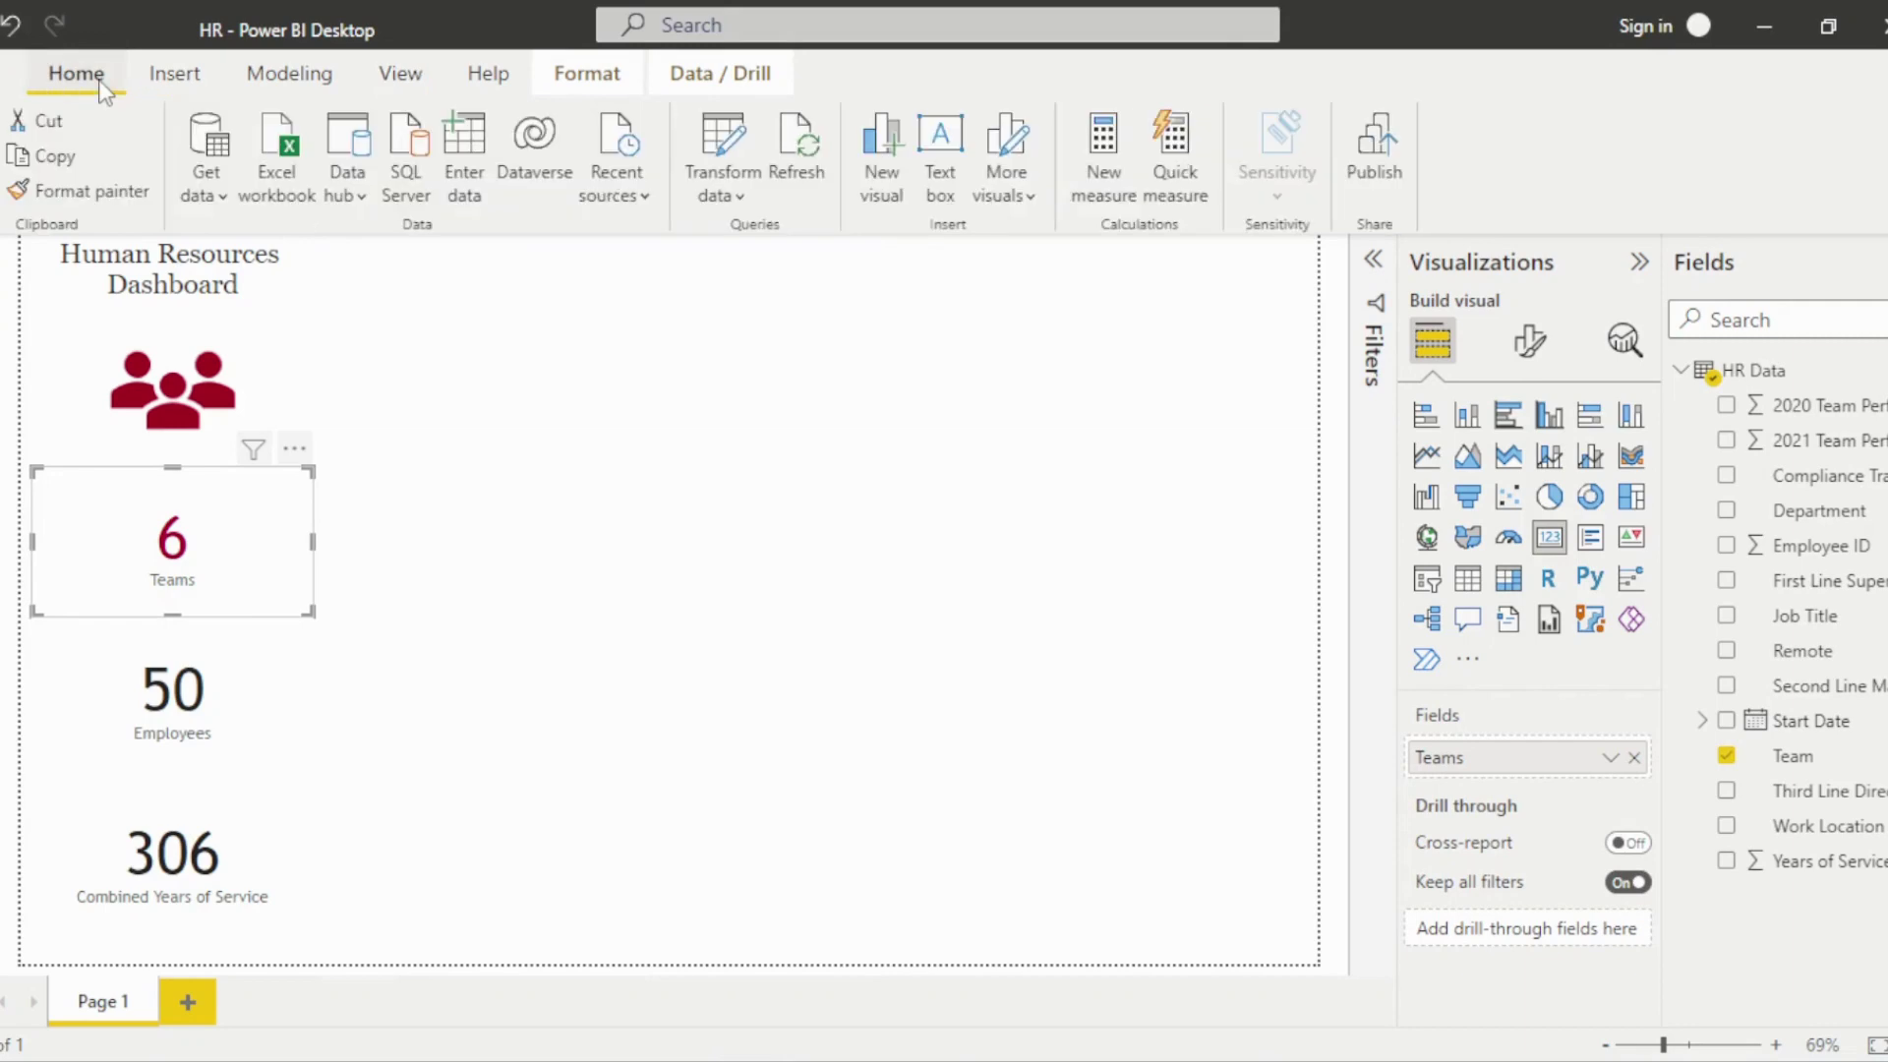
{"action": "left_click", "coordinate": [108, 192]}
{"action": "left_click", "coordinate": [236, 698]}
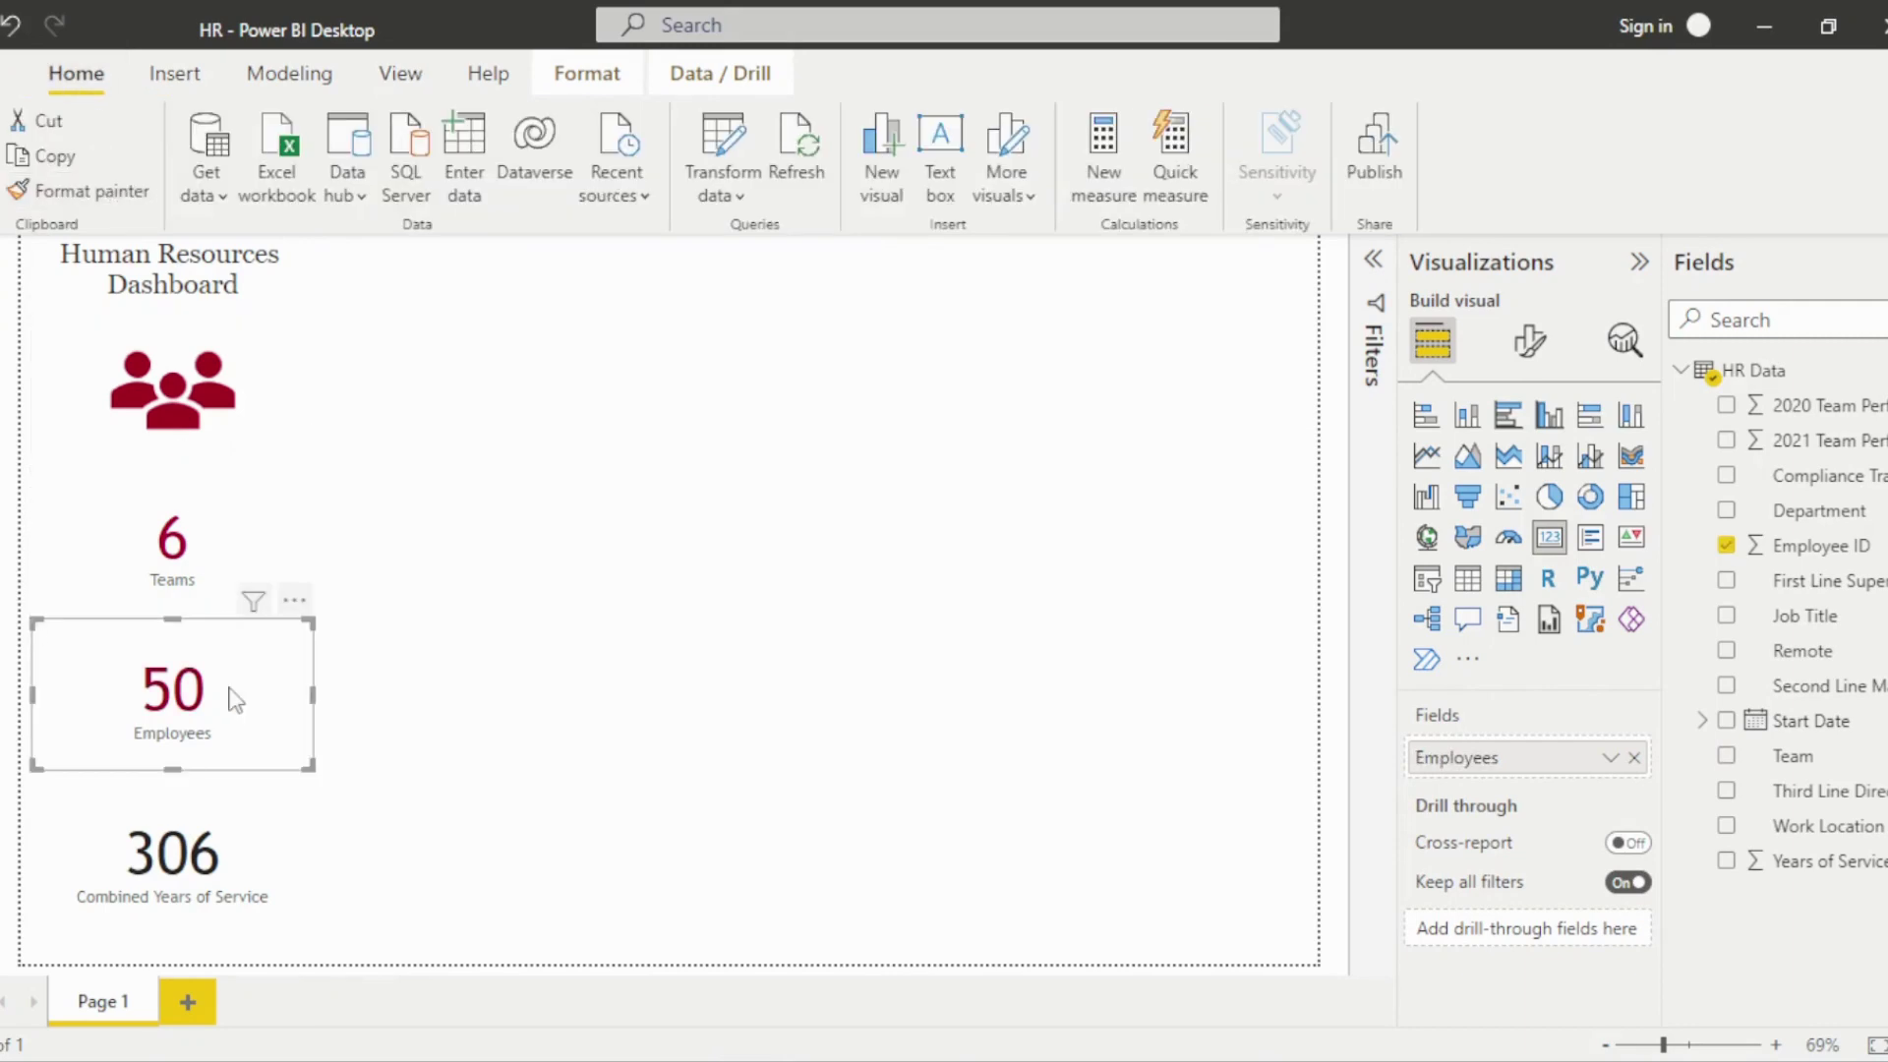
{"action": "left_click", "coordinate": [118, 193]}
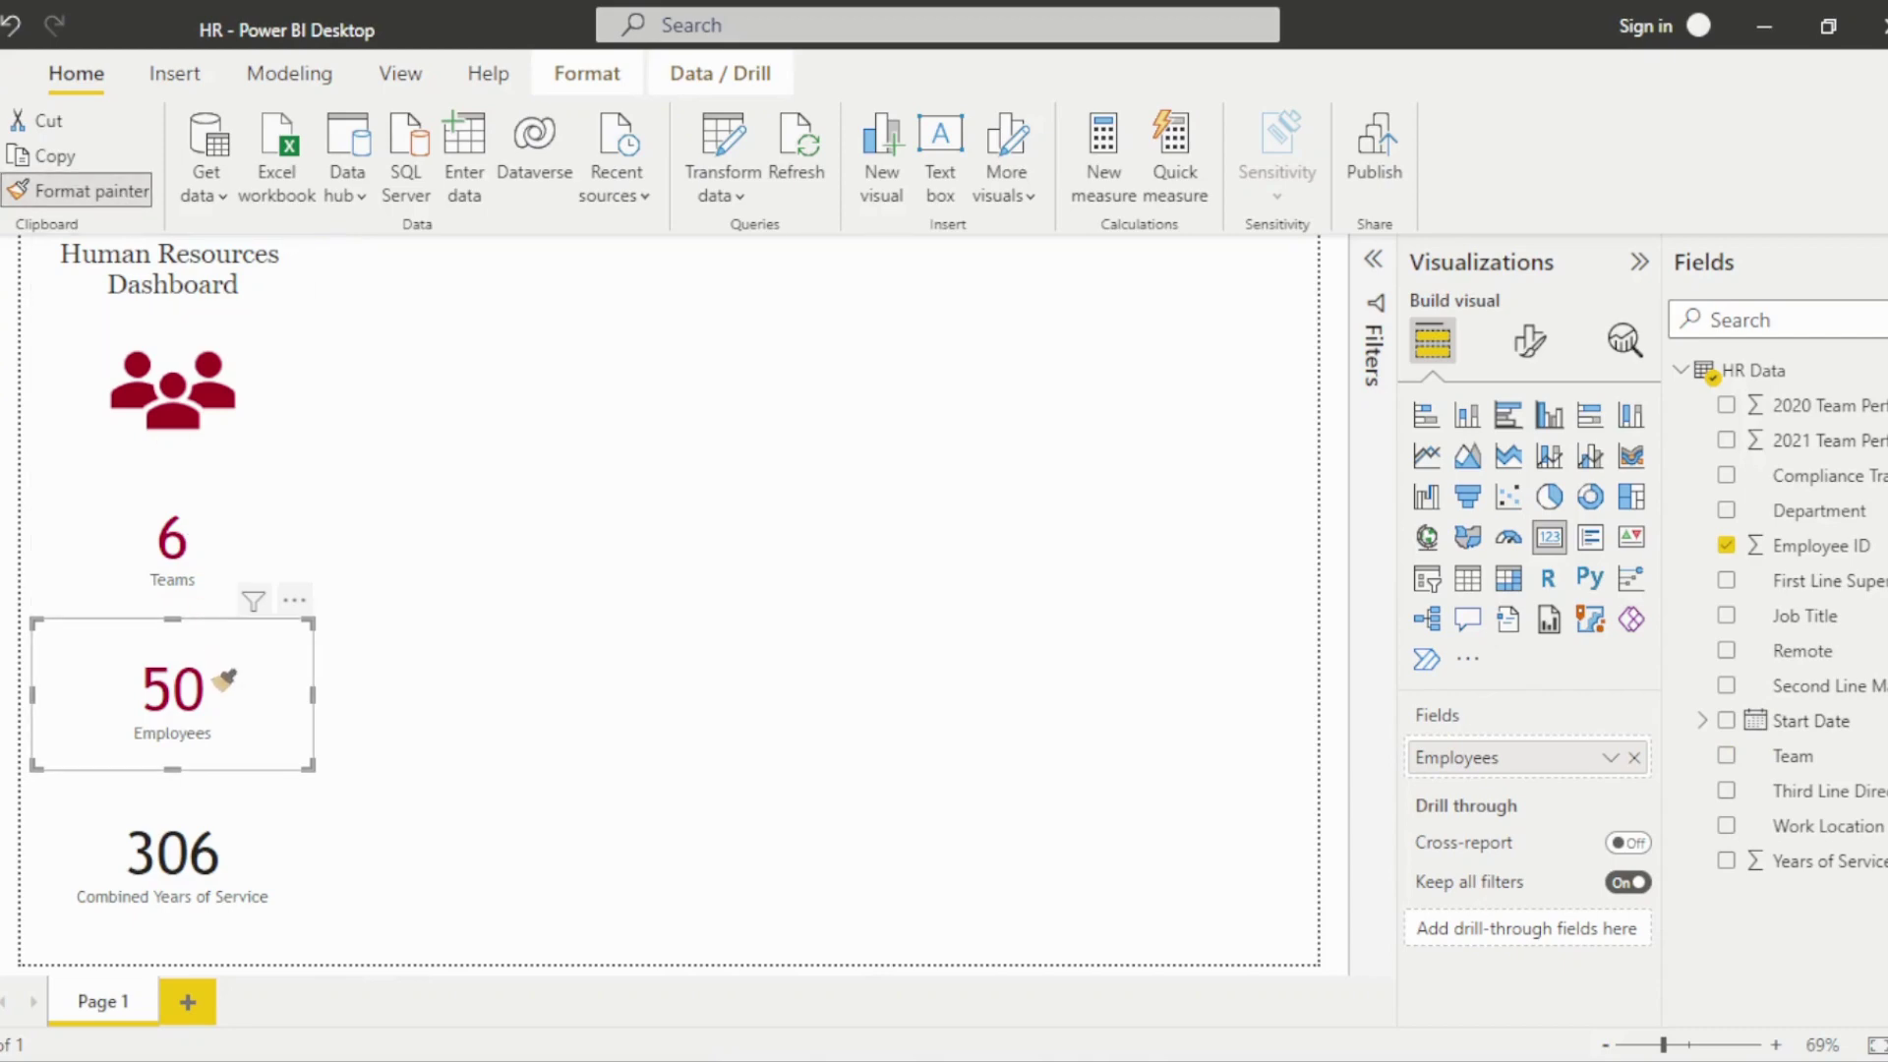
{"action": "left_click", "coordinate": [241, 834]}
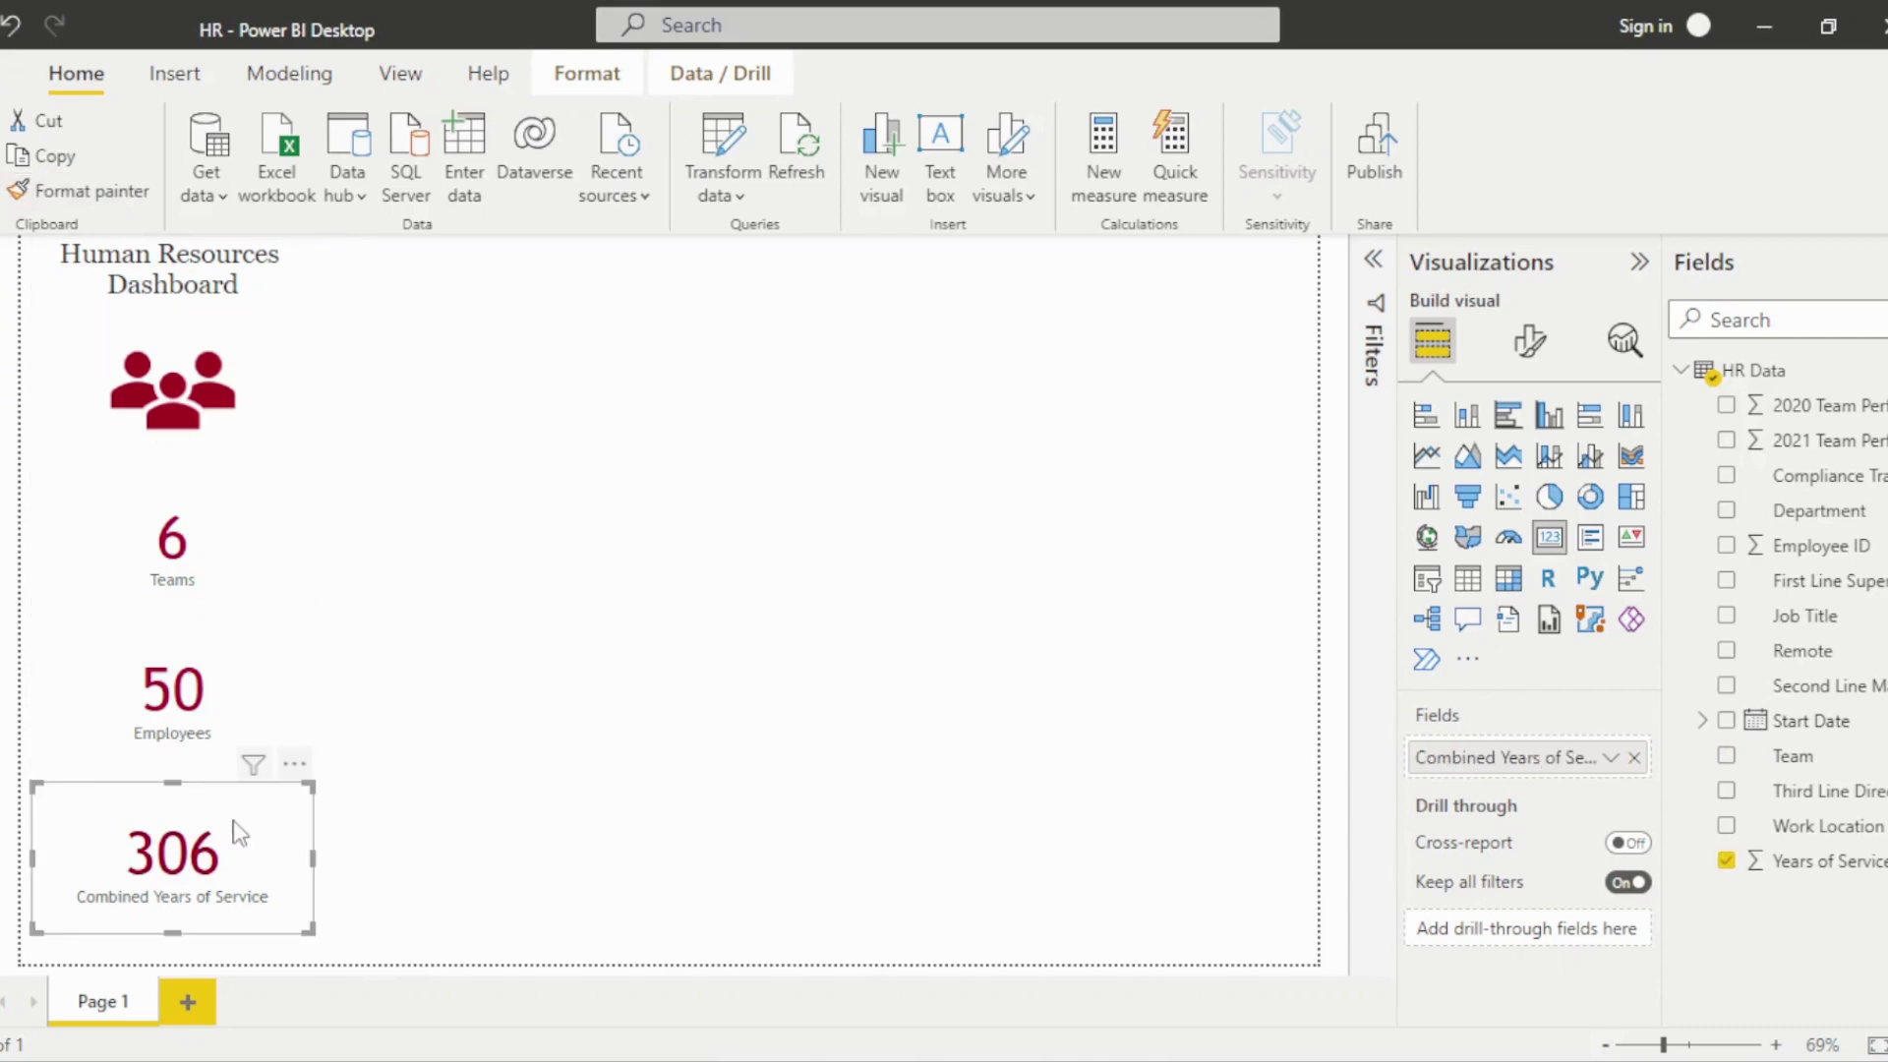
Insert a rounded rectangle shape onto the page.
{"action": "left_click", "coordinate": [427, 757]}
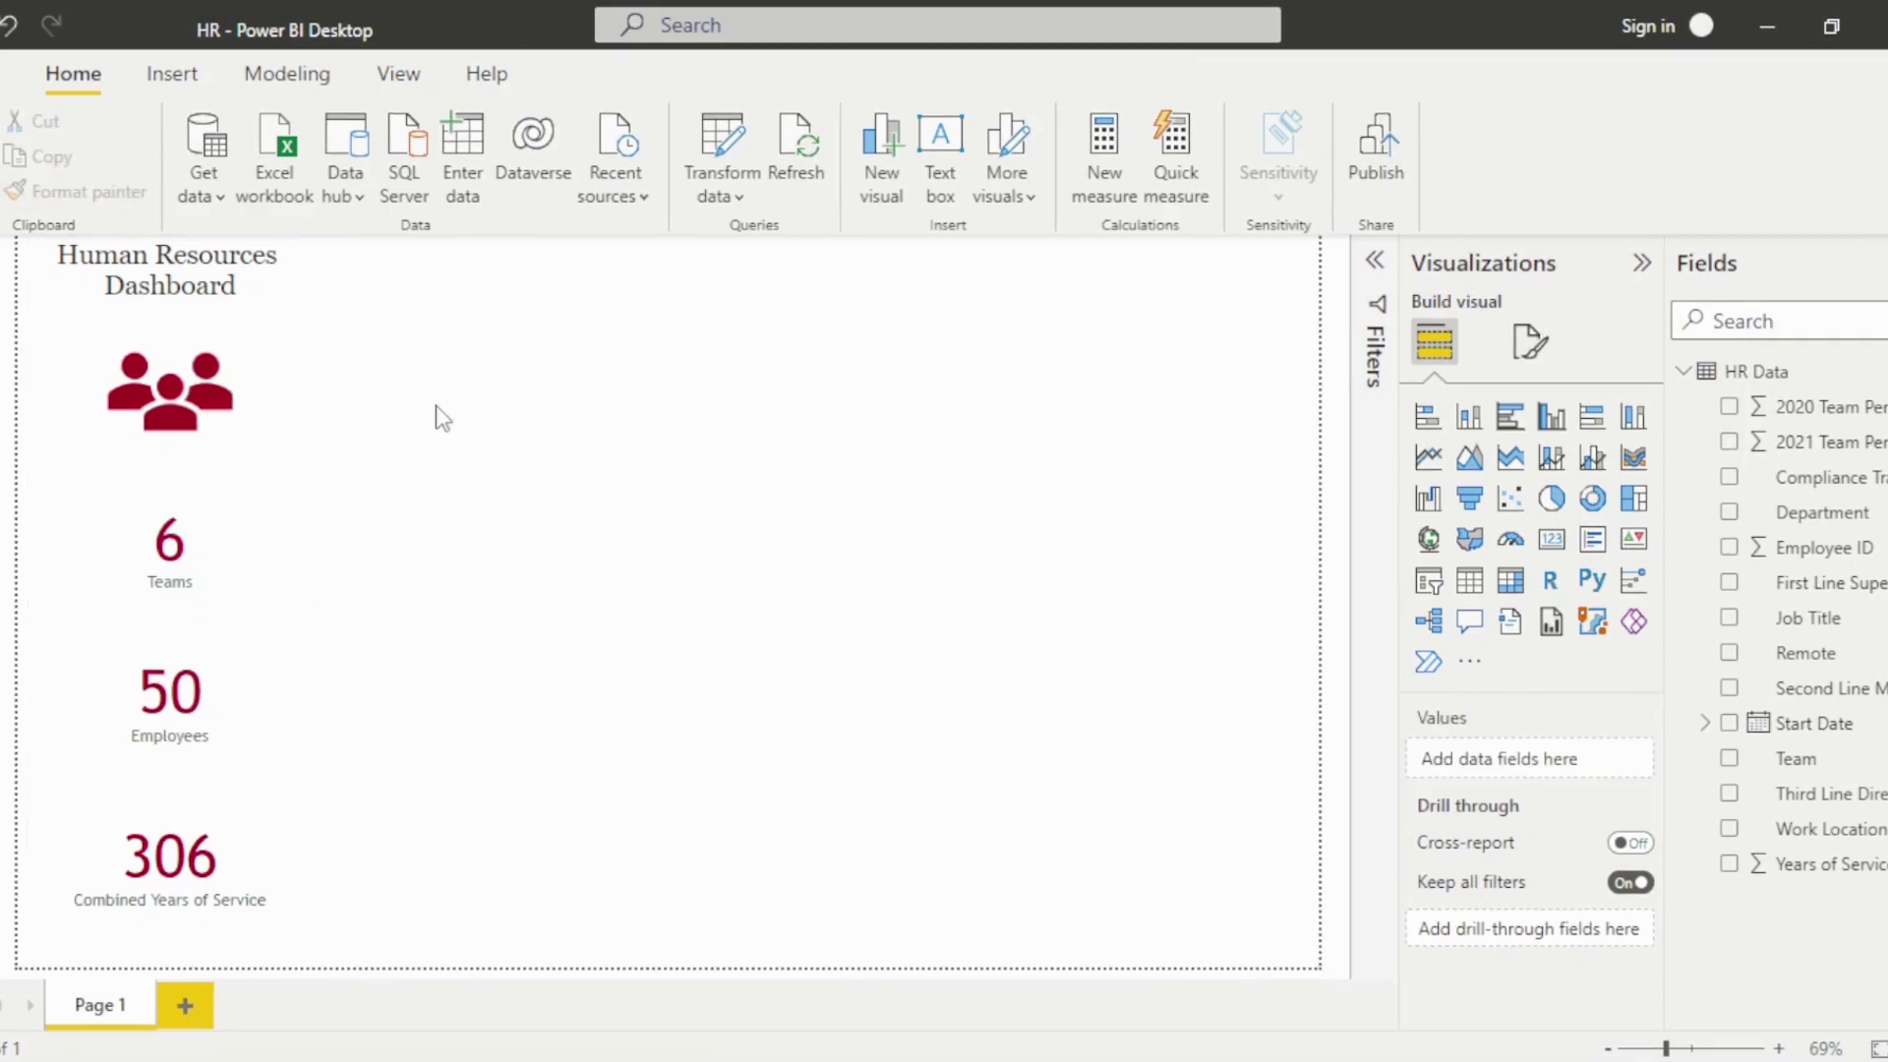
{"action": "left_click", "coordinate": [170, 84]}
{"action": "left_click", "coordinate": [1013, 195]}
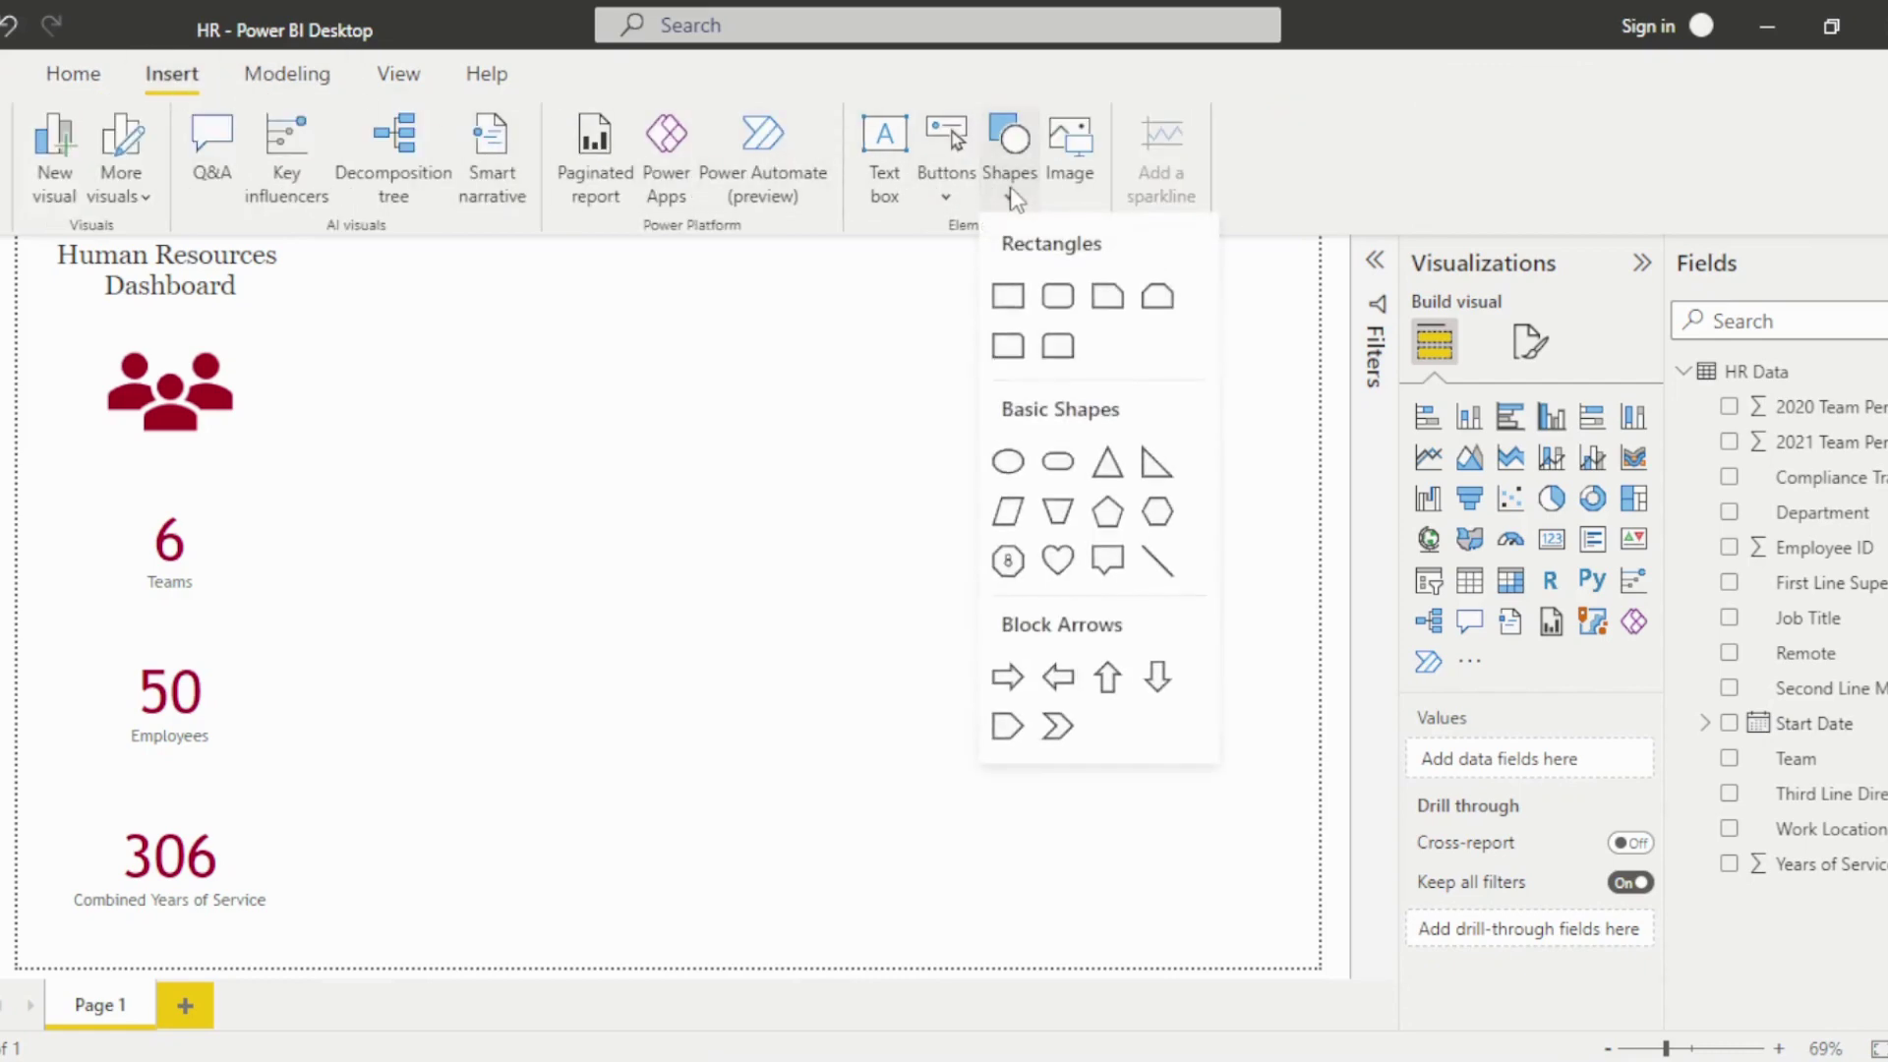
{"action": "left_click", "coordinate": [1059, 296]}
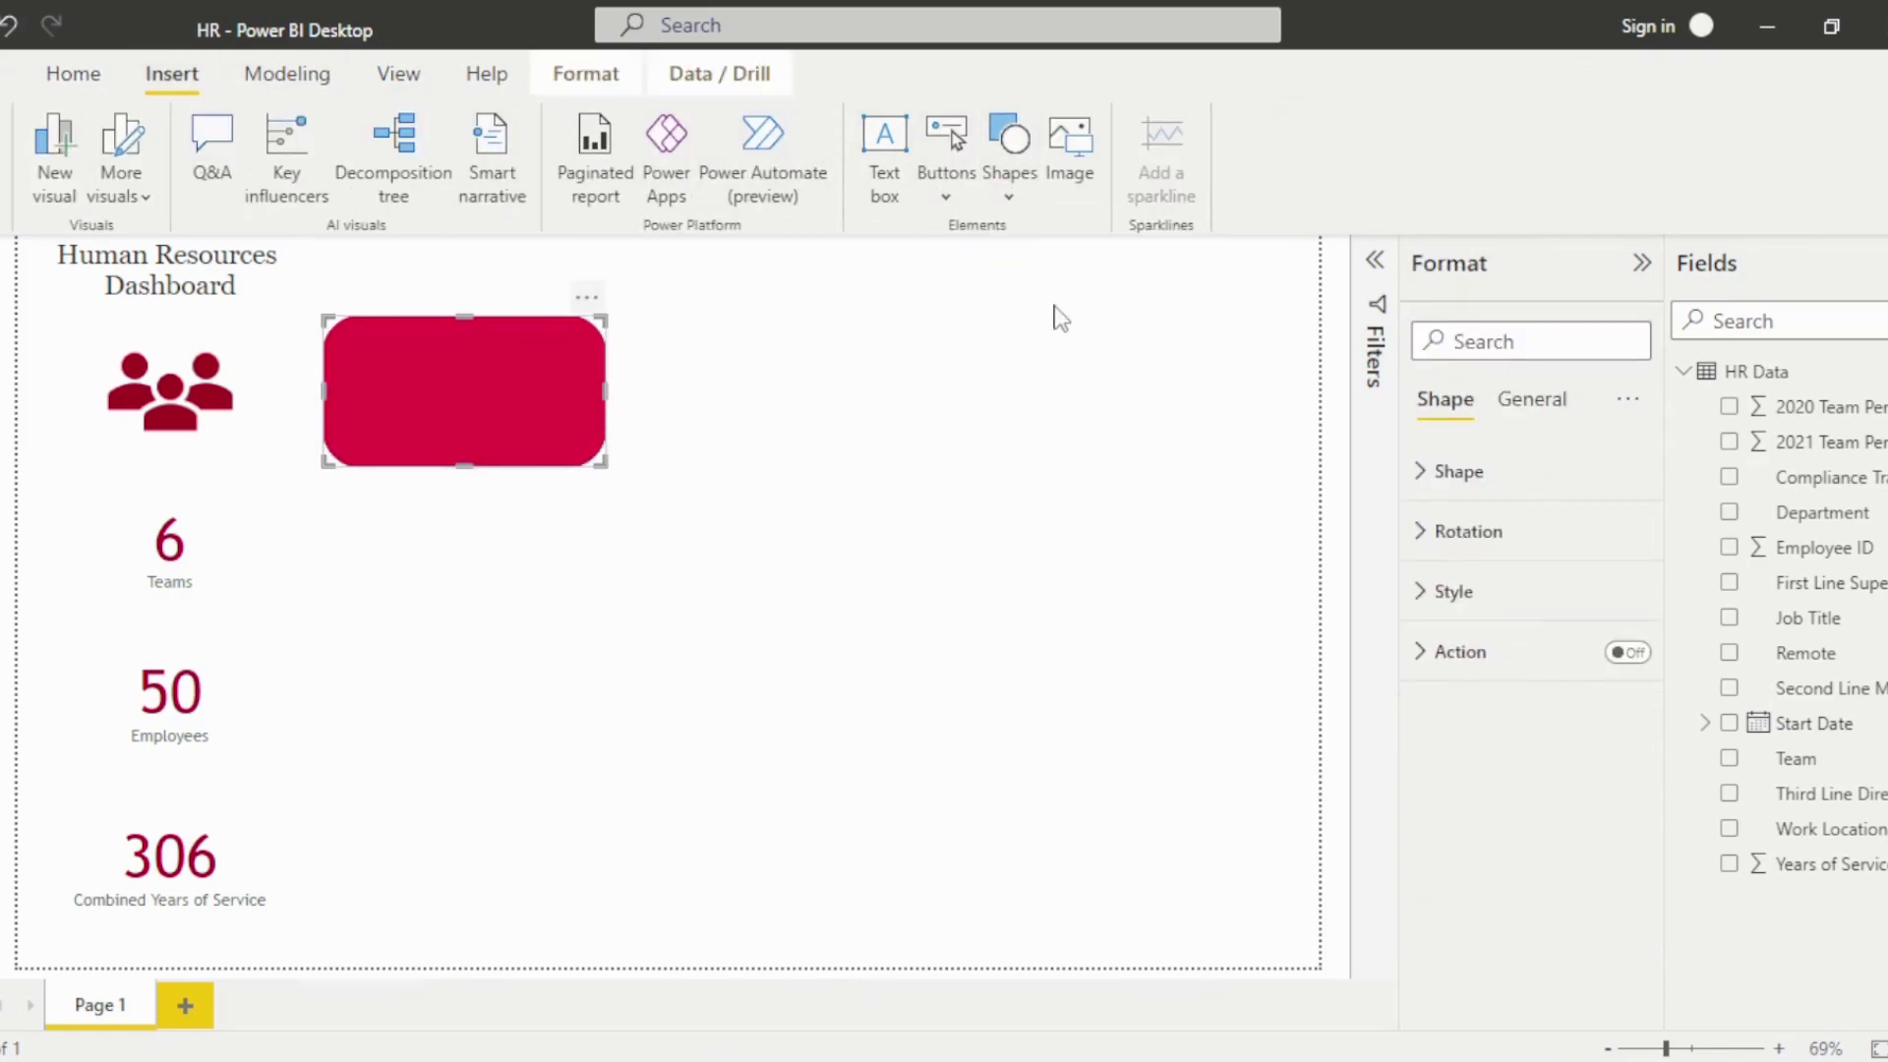
Style the rectangle with light grey fill, no border and a drop shadow.
{"action": "left_click", "coordinate": [1426, 591]}
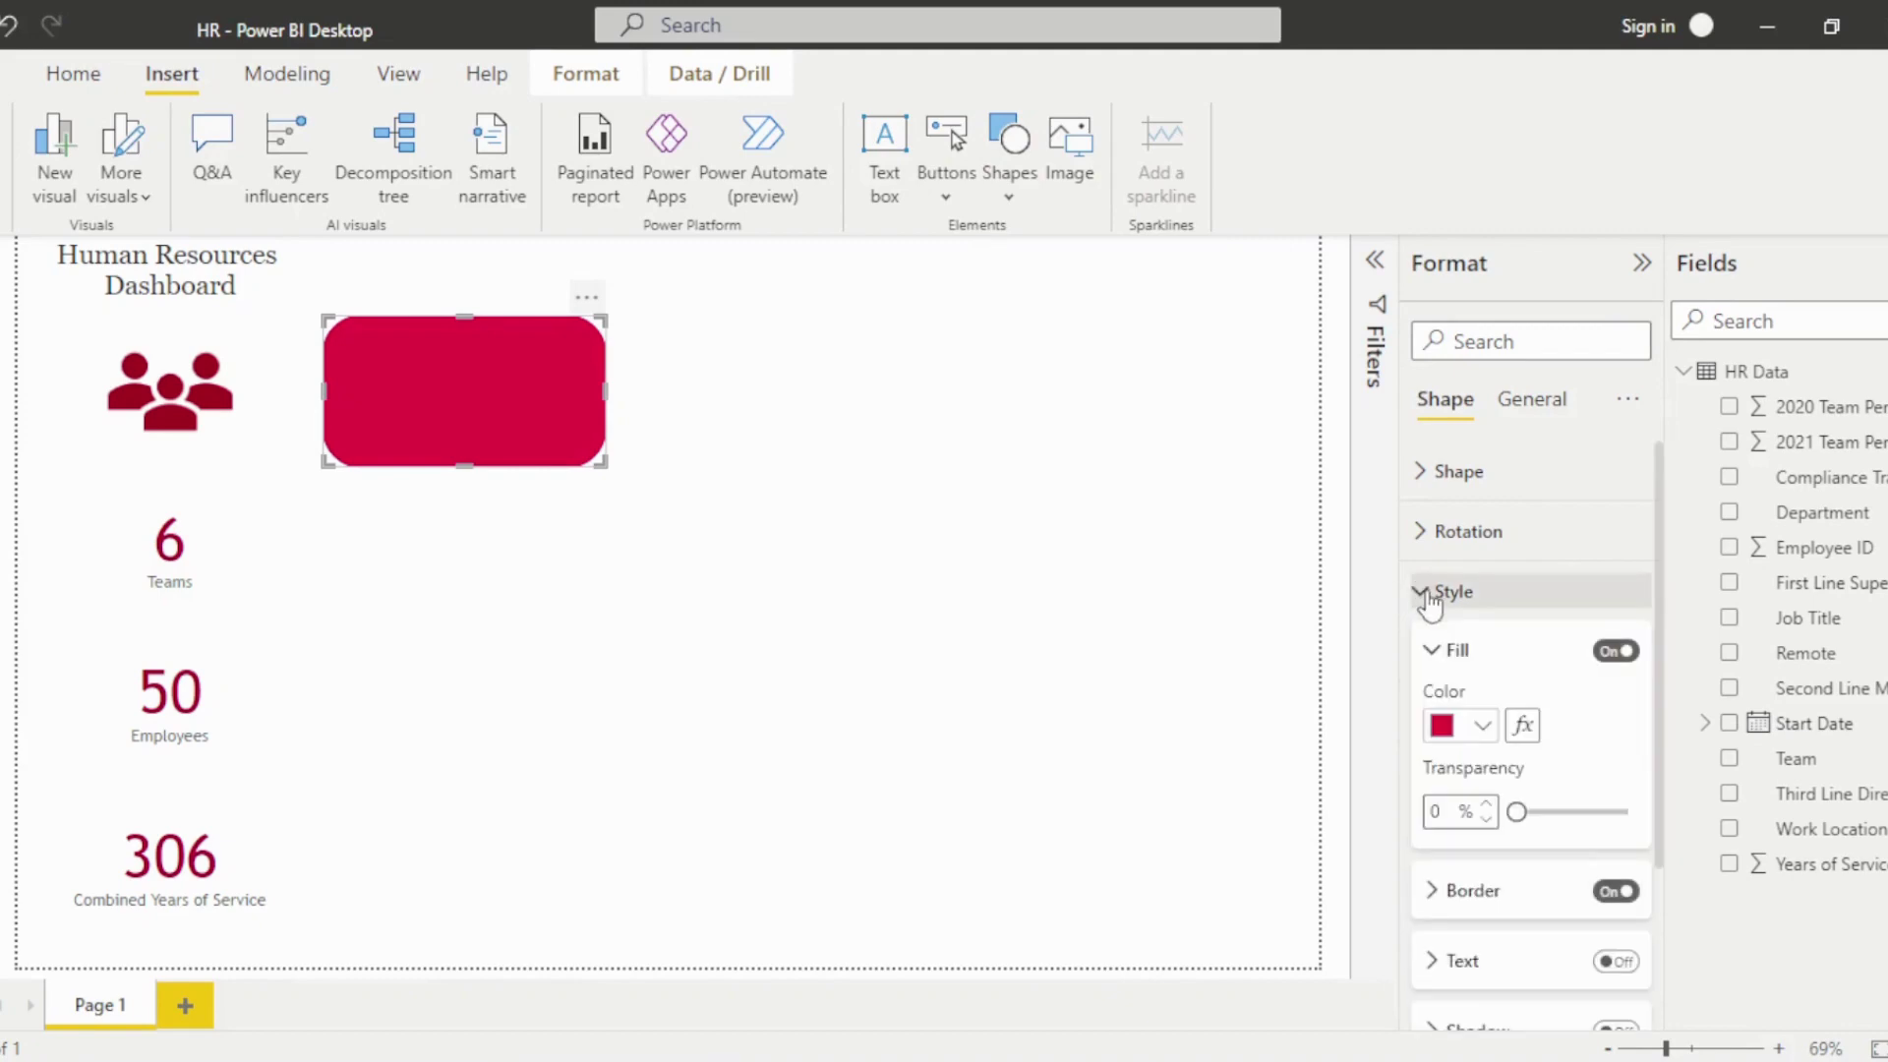
{"action": "left_click", "coordinate": [1480, 727]}
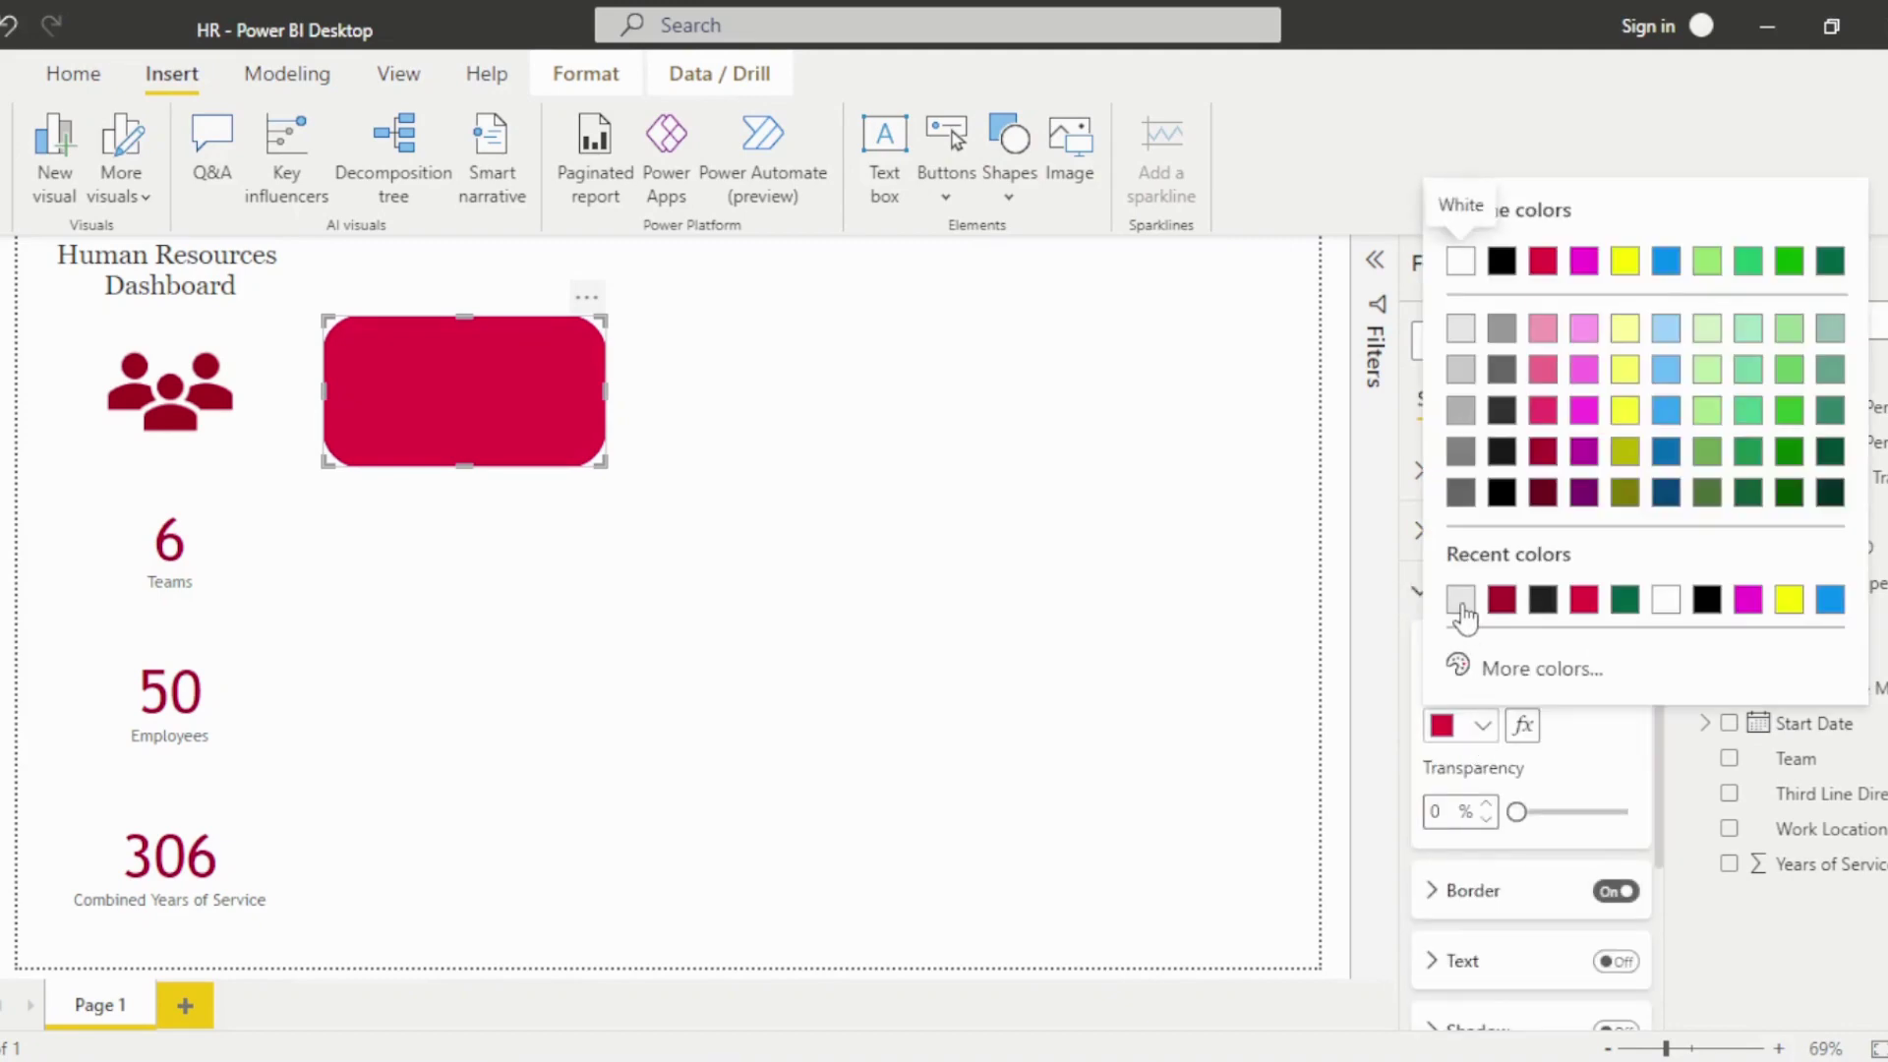
{"action": "left_click", "coordinate": [1459, 600]}
{"action": "left_click", "coordinate": [1436, 650]}
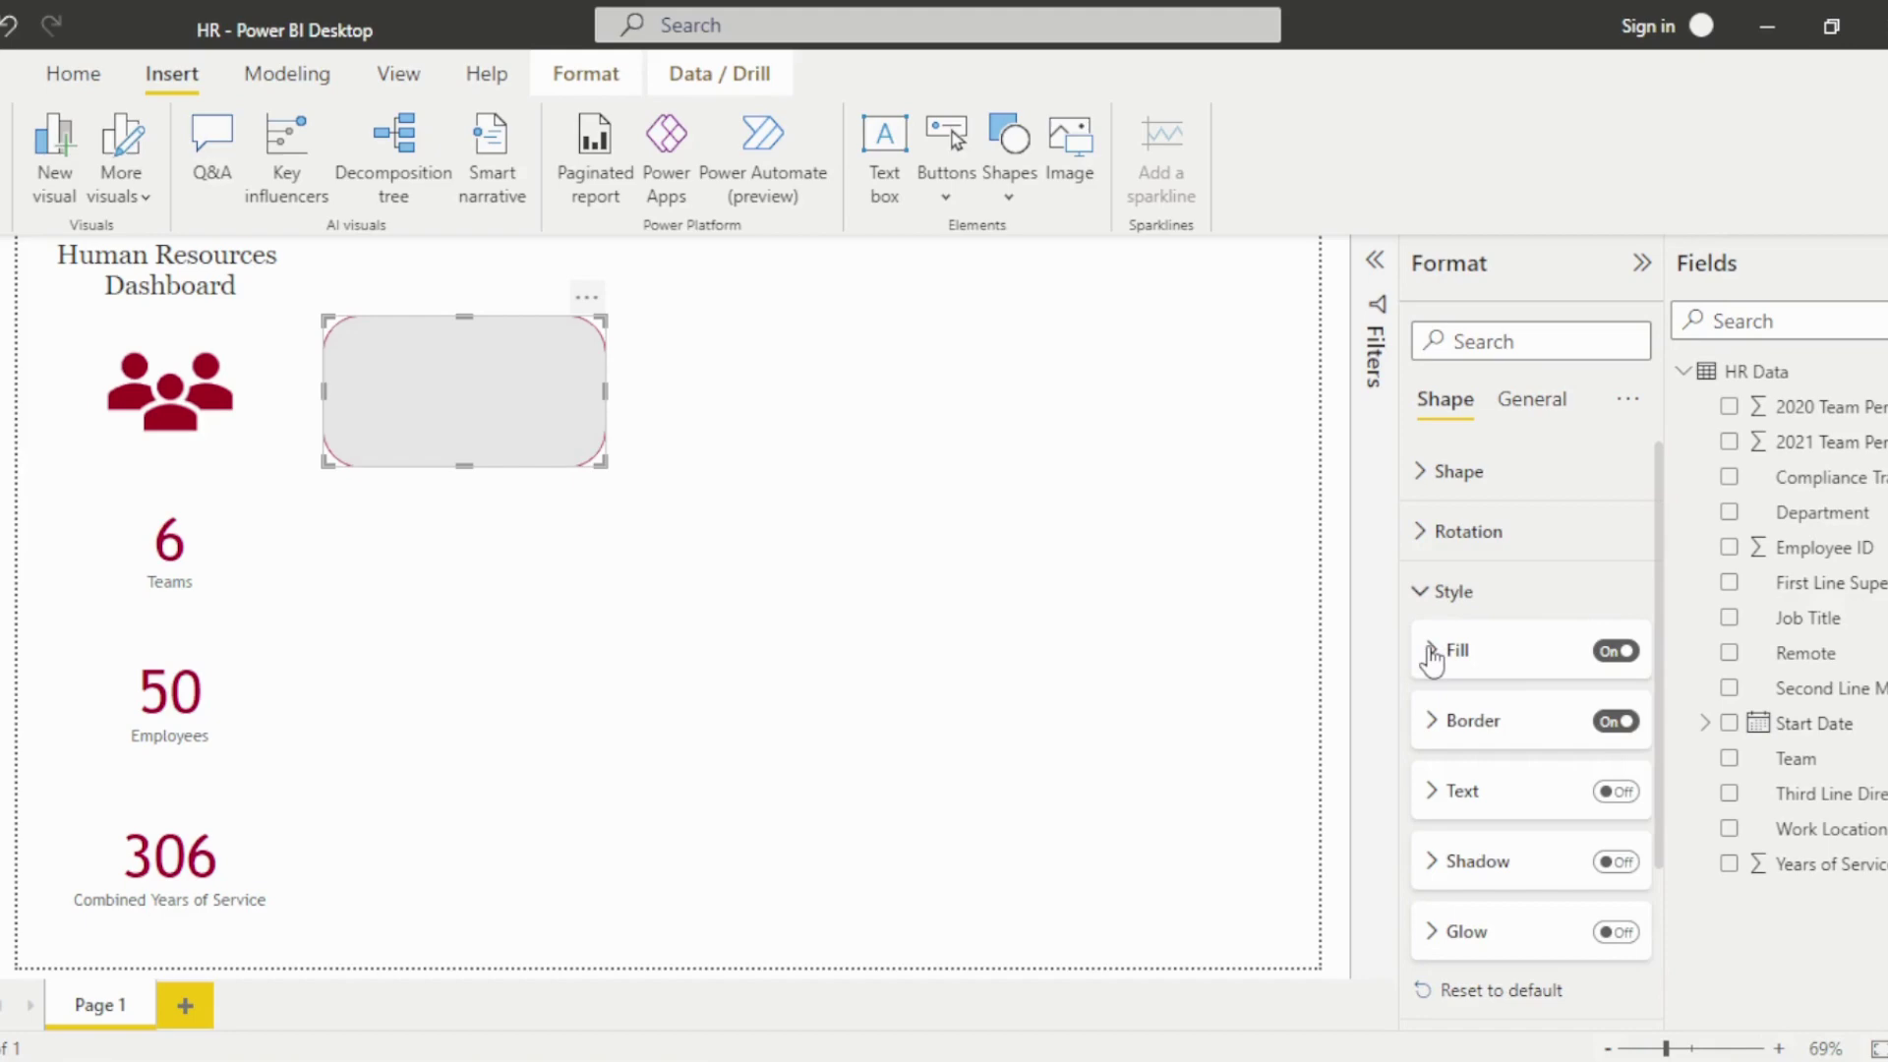
{"action": "left_click", "coordinate": [1615, 722]}
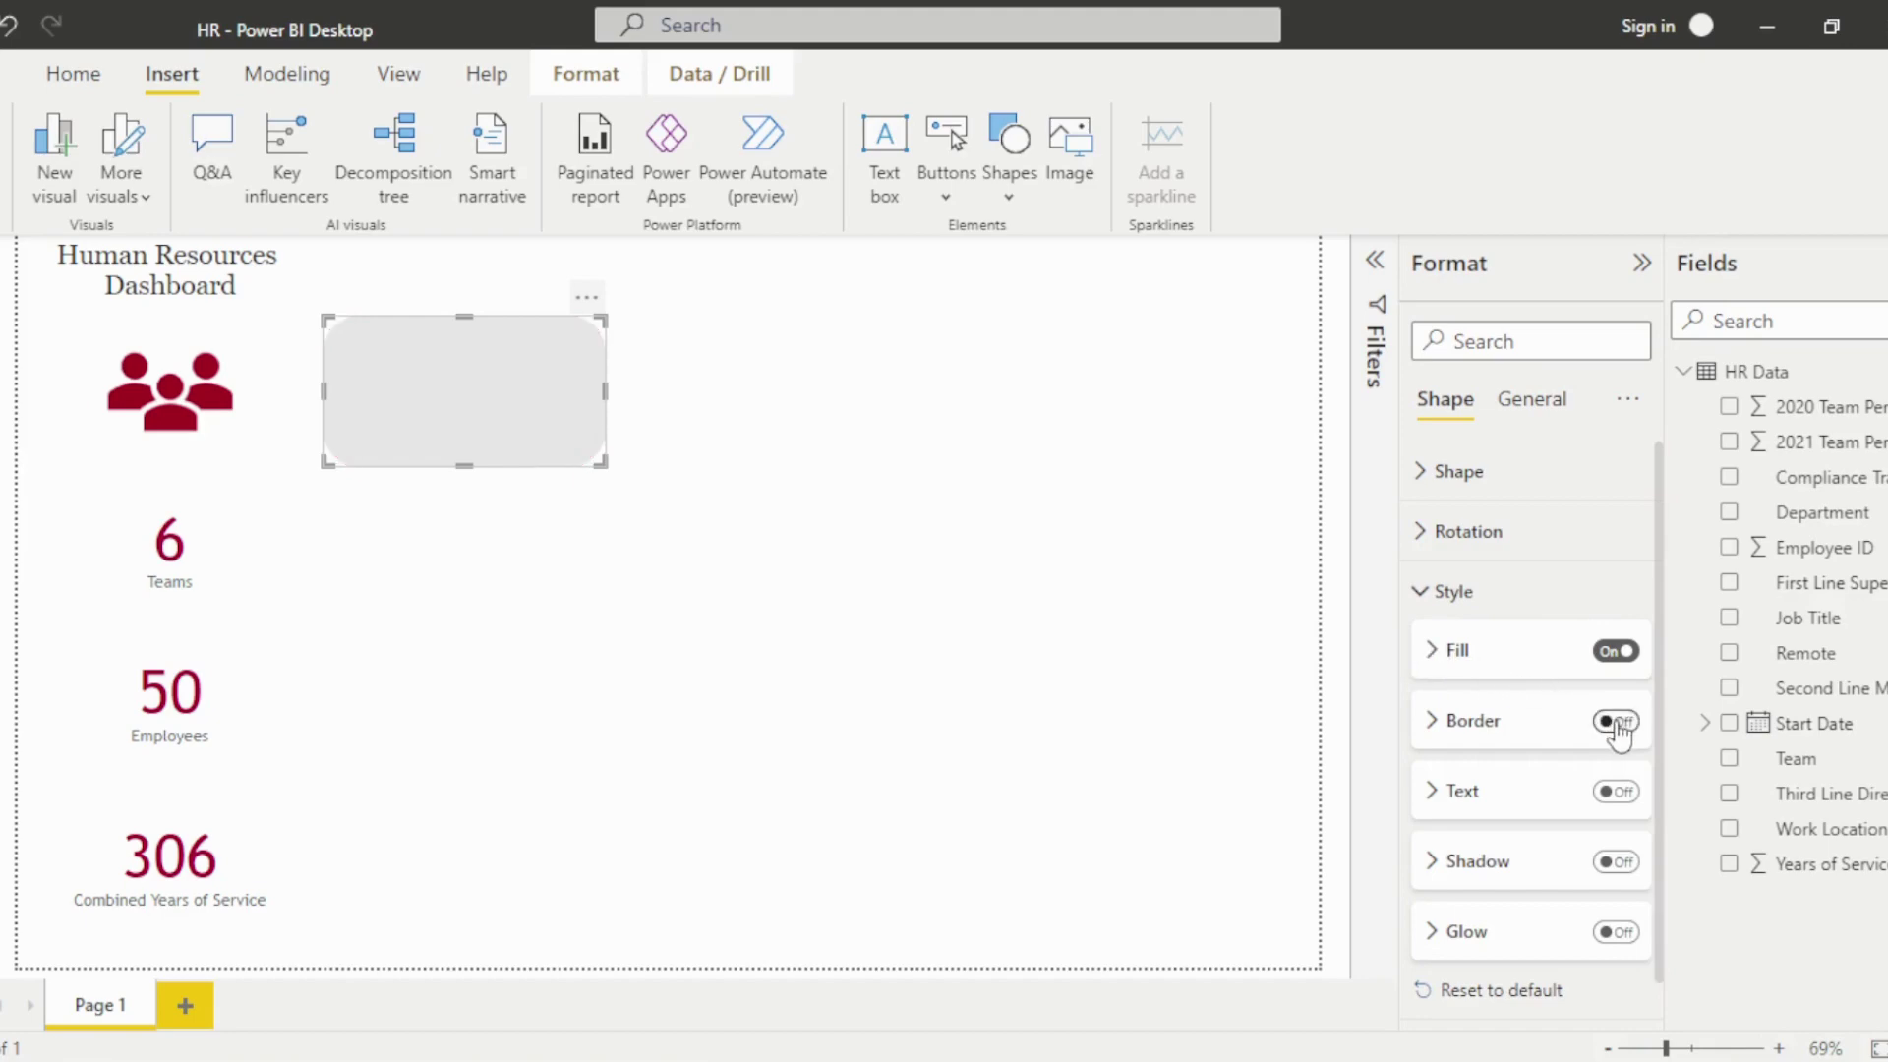
{"action": "left_click", "coordinate": [1617, 863]}
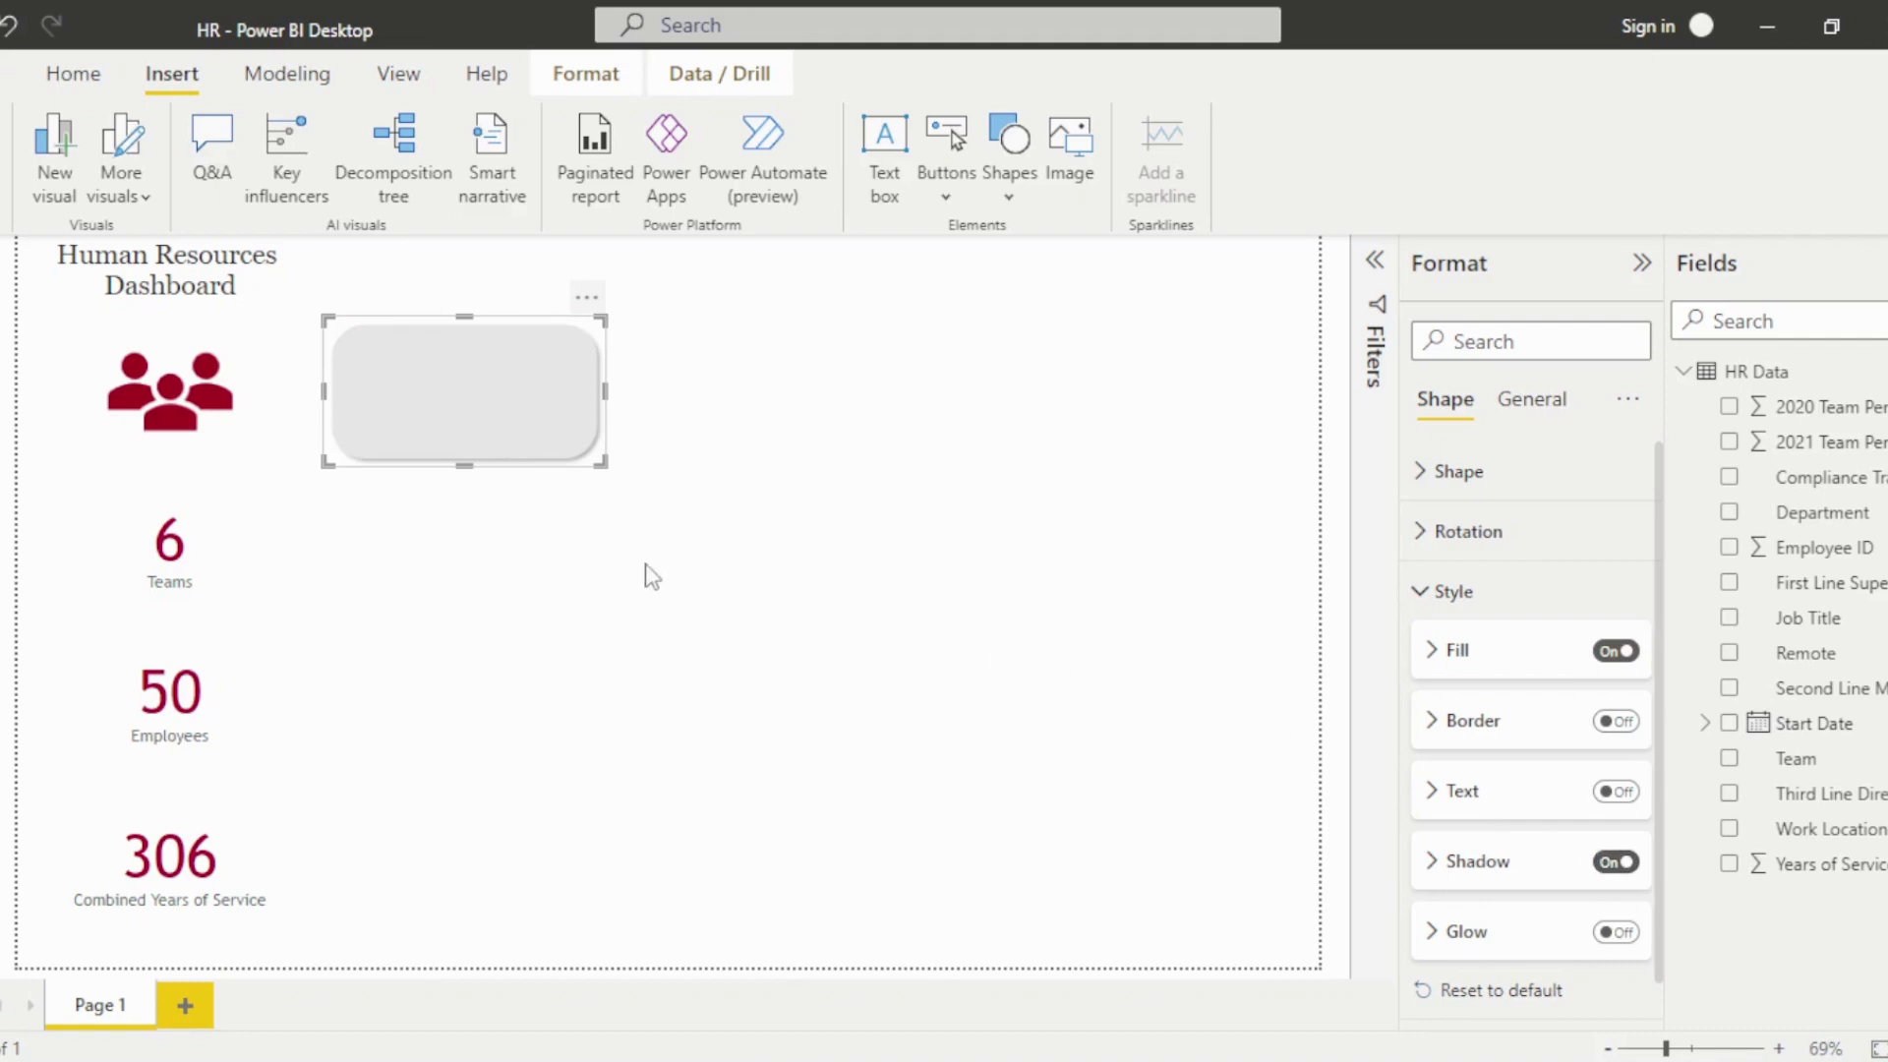
{"action": "left_click", "coordinate": [568, 511]}
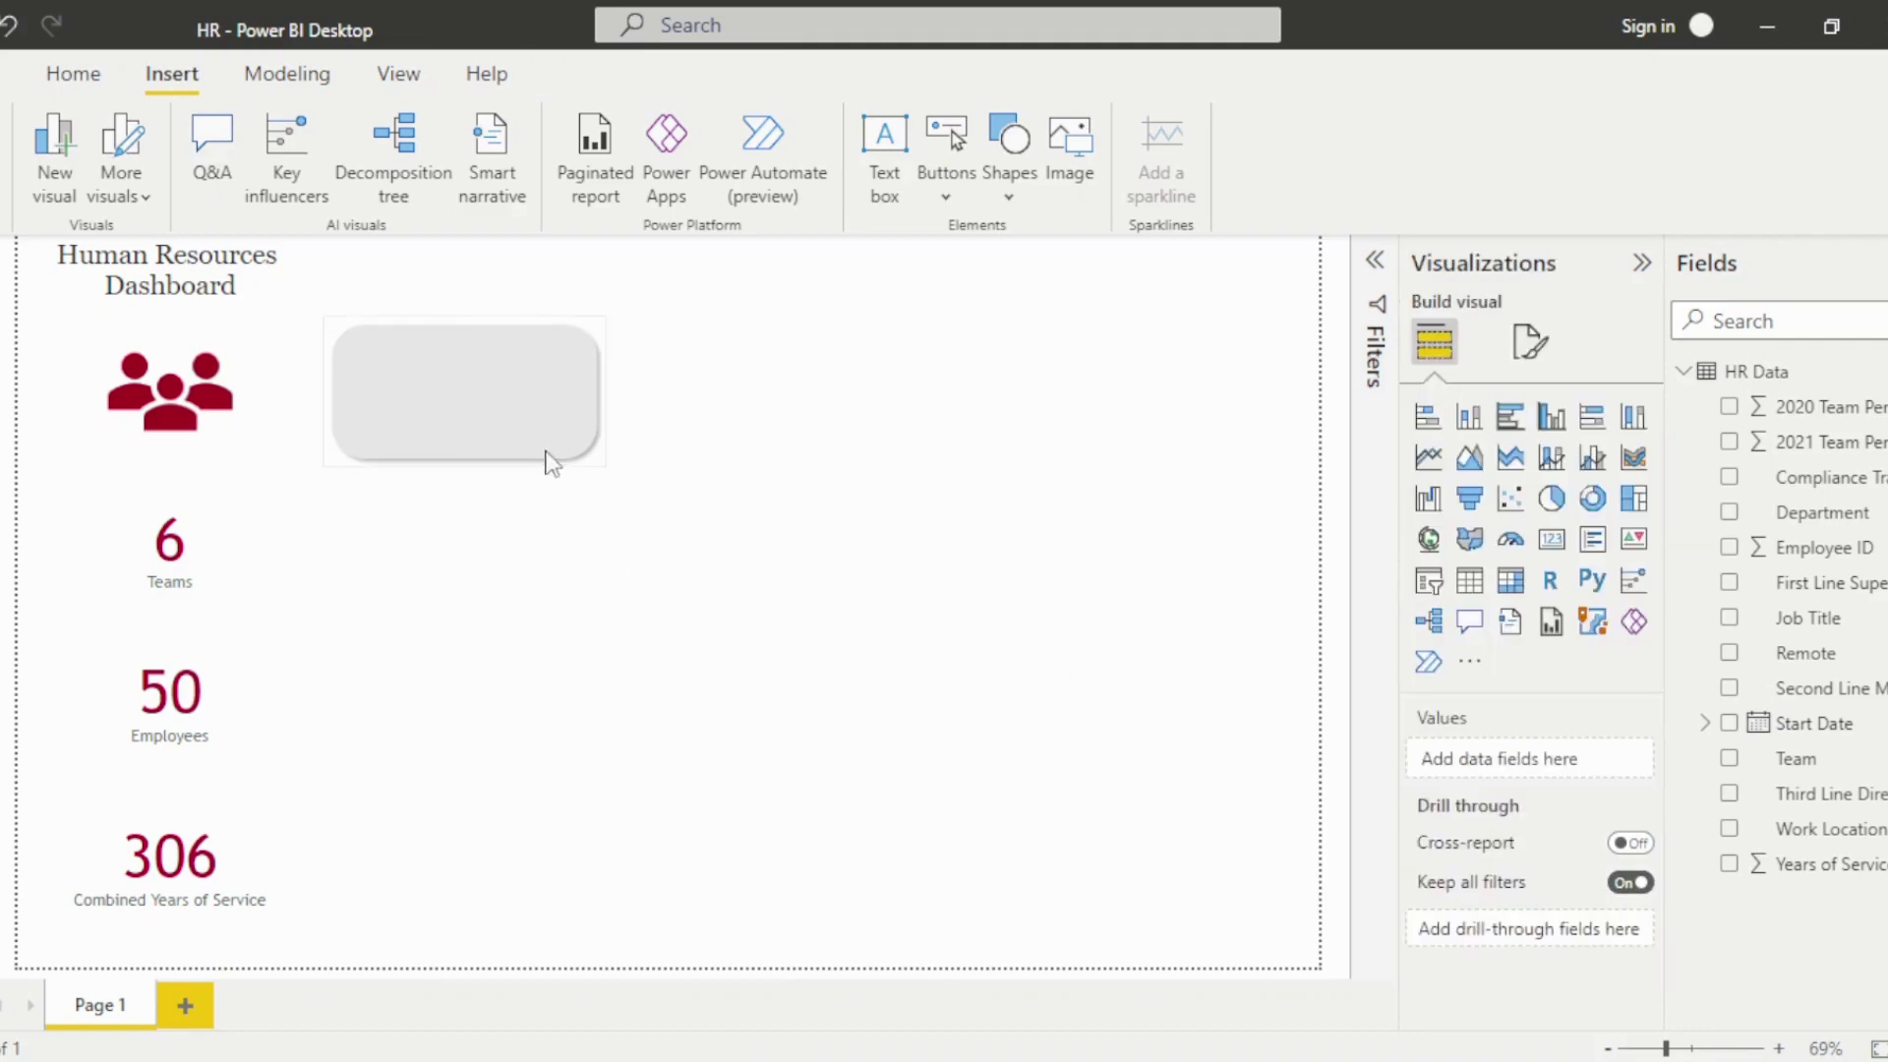
Duplicate the grey rounded rectangle into three copies.
{"action": "left_click", "coordinate": [537, 436]}
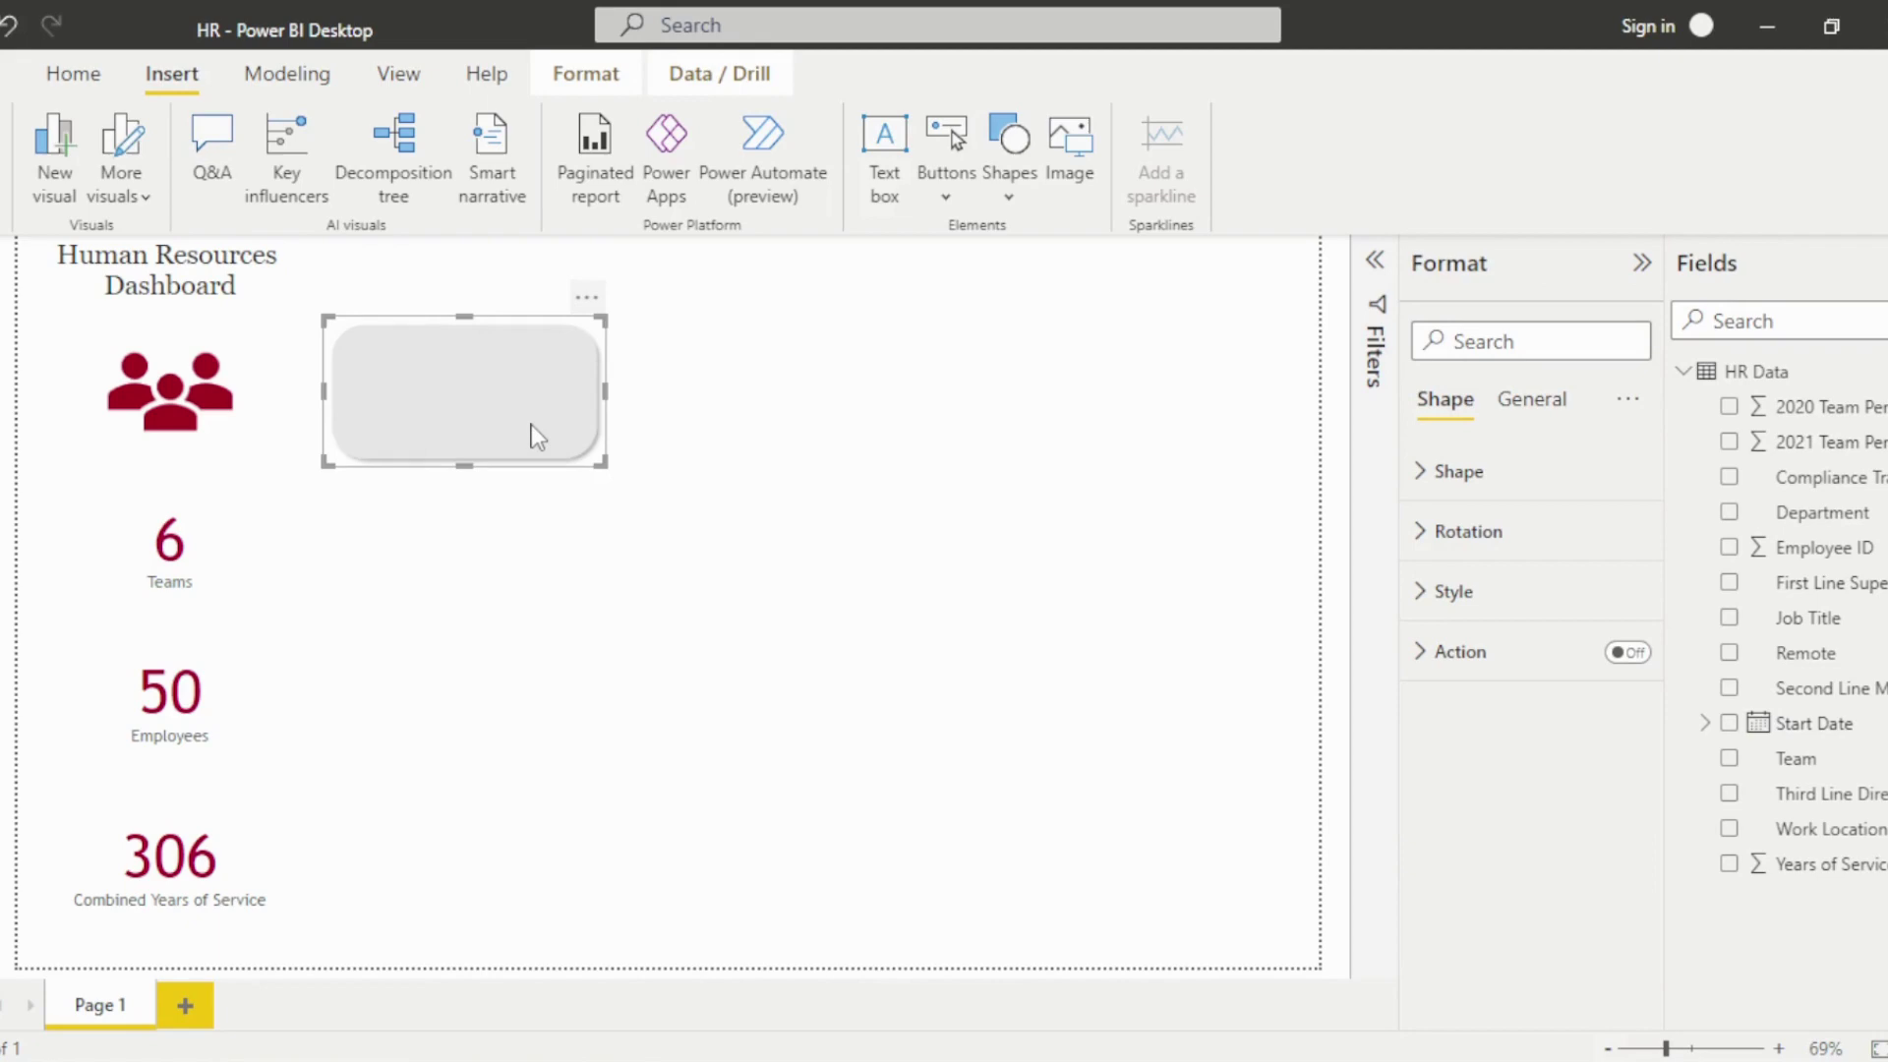
{"action": "key", "text": "Right"}
{"action": "key", "text": "Down"}
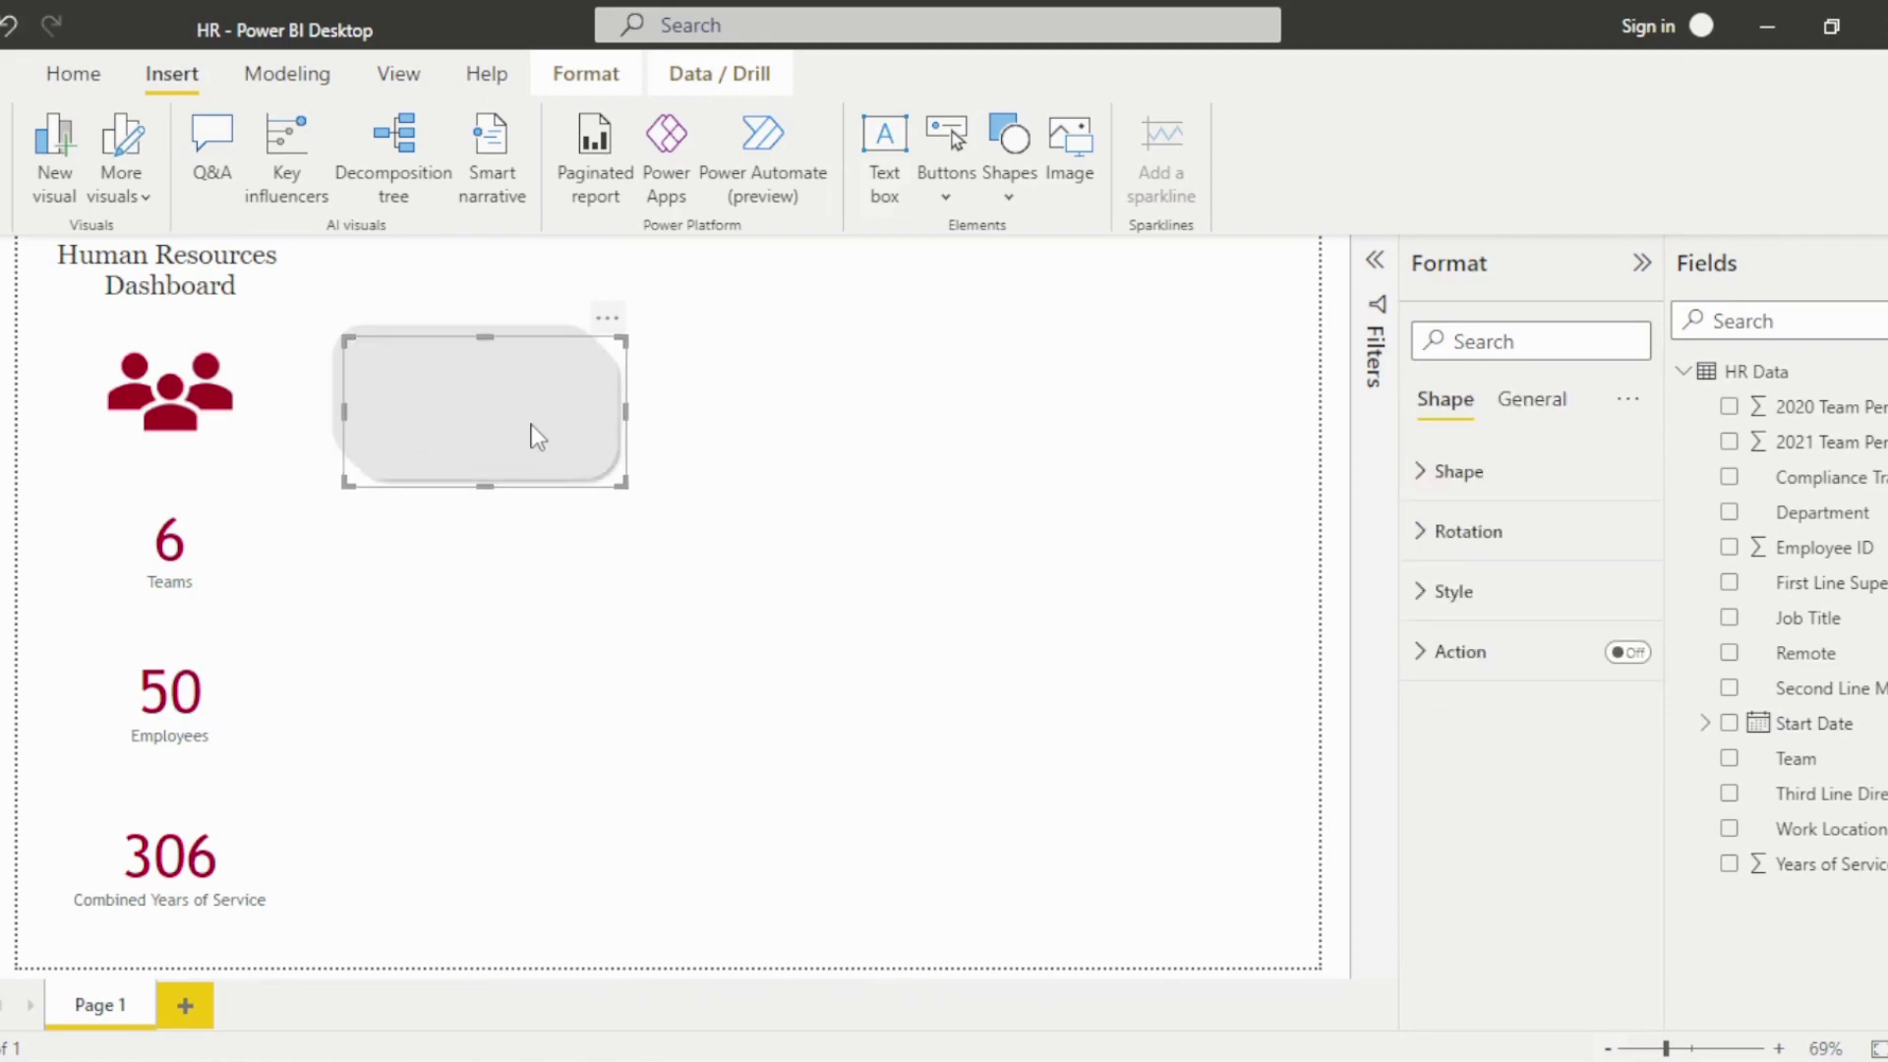
{"action": "left_click_drag", "start_coordinate": [537, 435], "coordinate": [535, 704]}
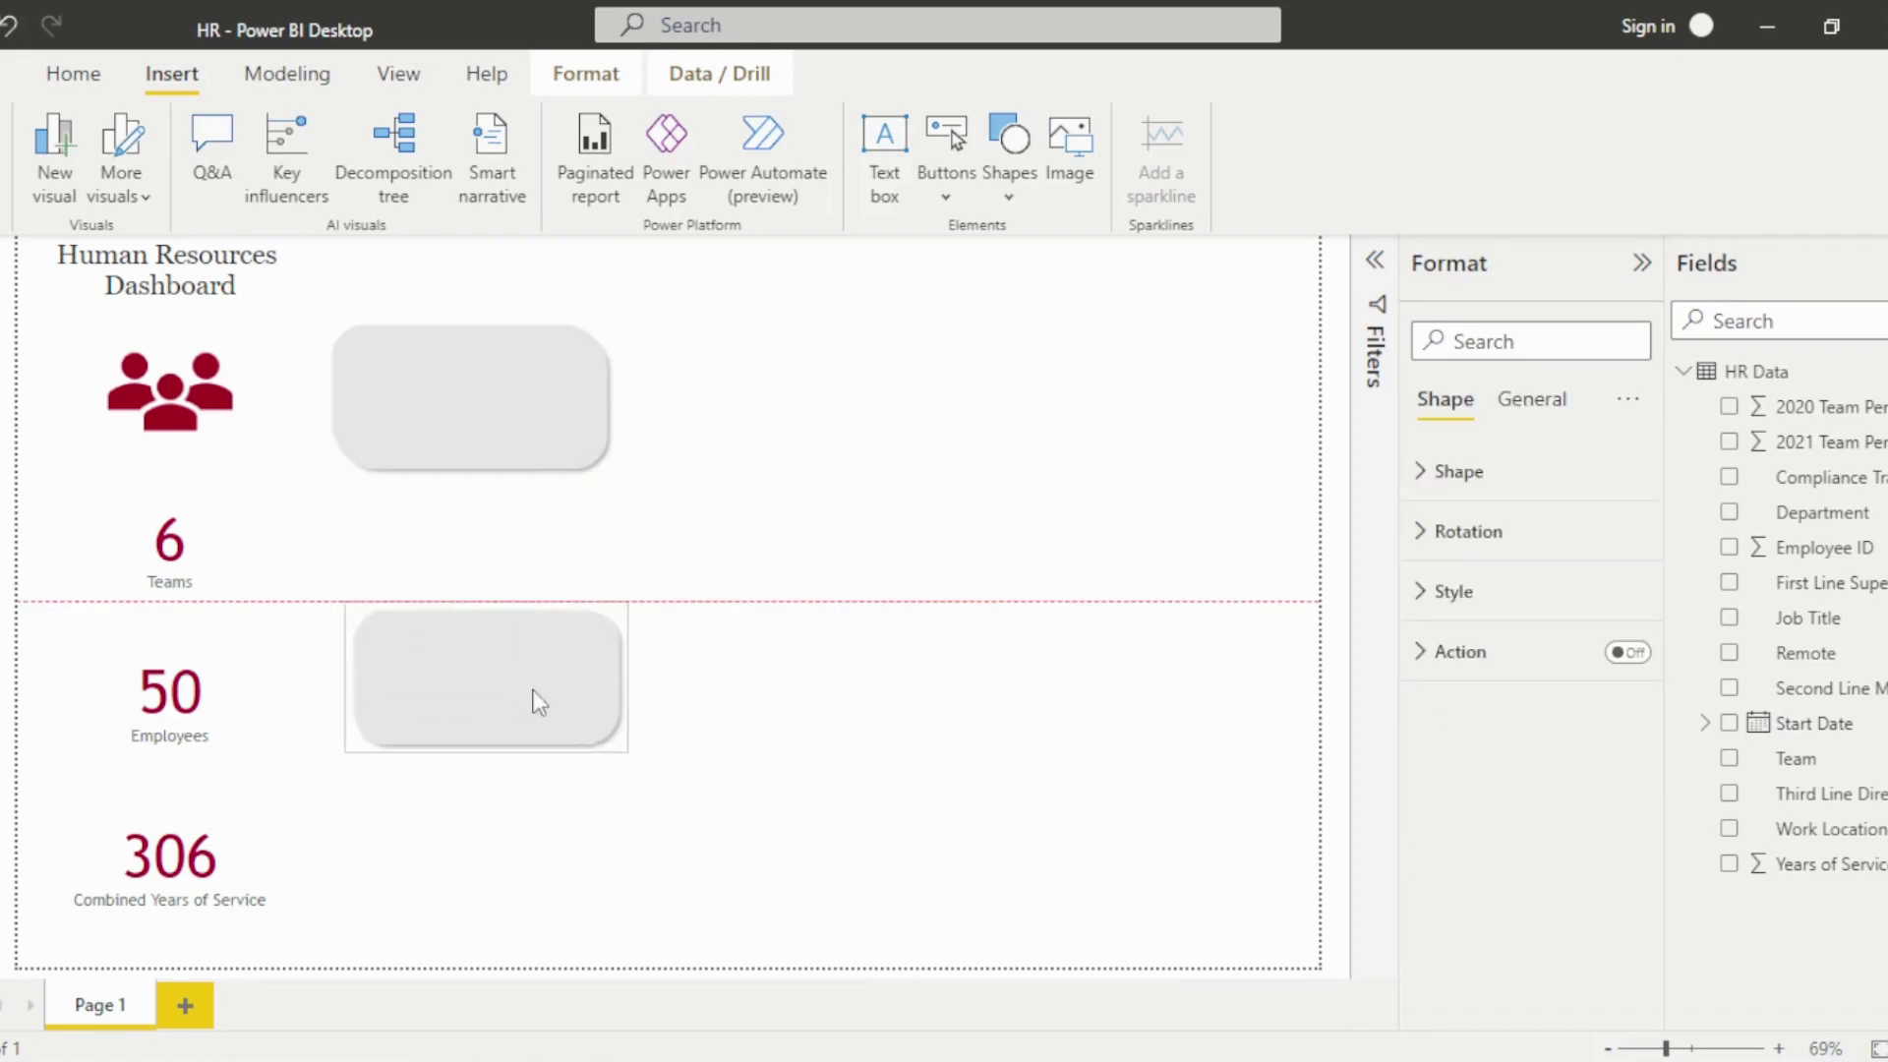
{"action": "left_click_drag", "start_coordinate": [506, 455], "coordinate": [501, 592]}
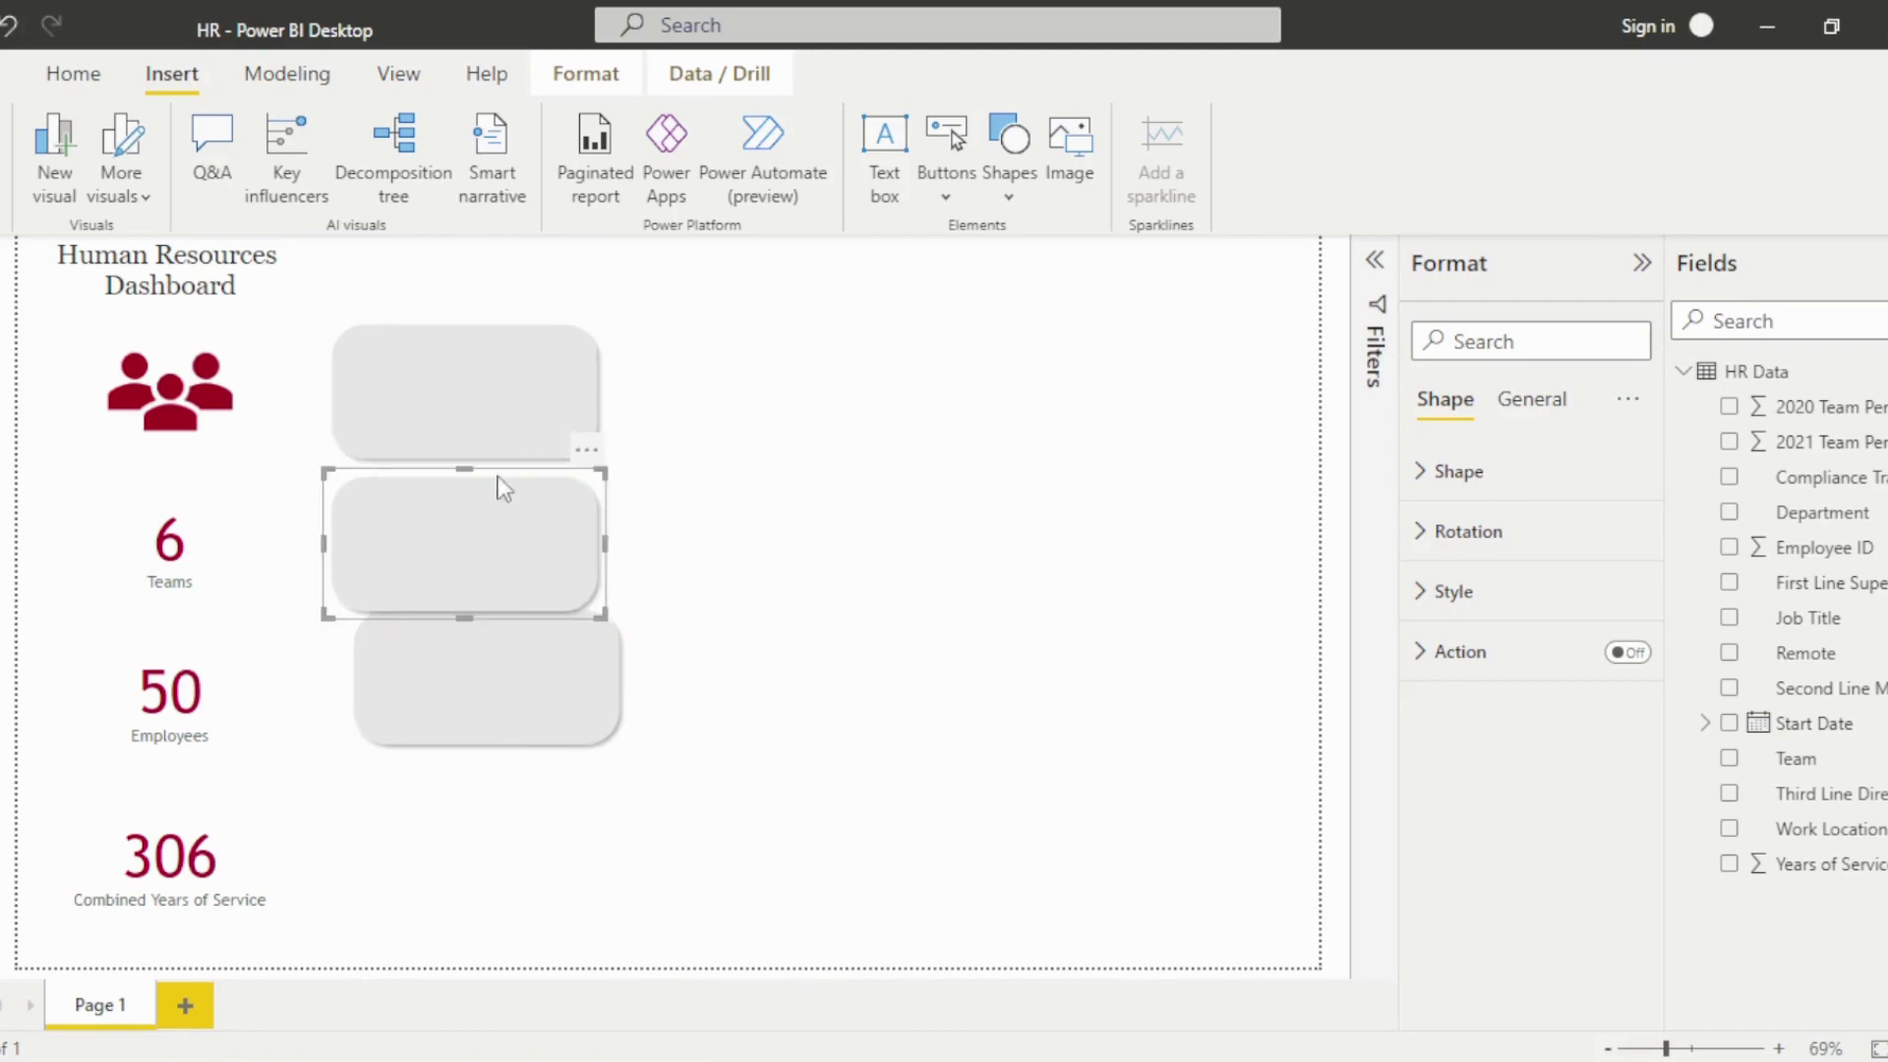
Position one rectangle over each of the Teams, Employees and 306 cards.
{"action": "left_click_drag", "start_coordinate": [479, 433], "coordinate": [201, 572]}
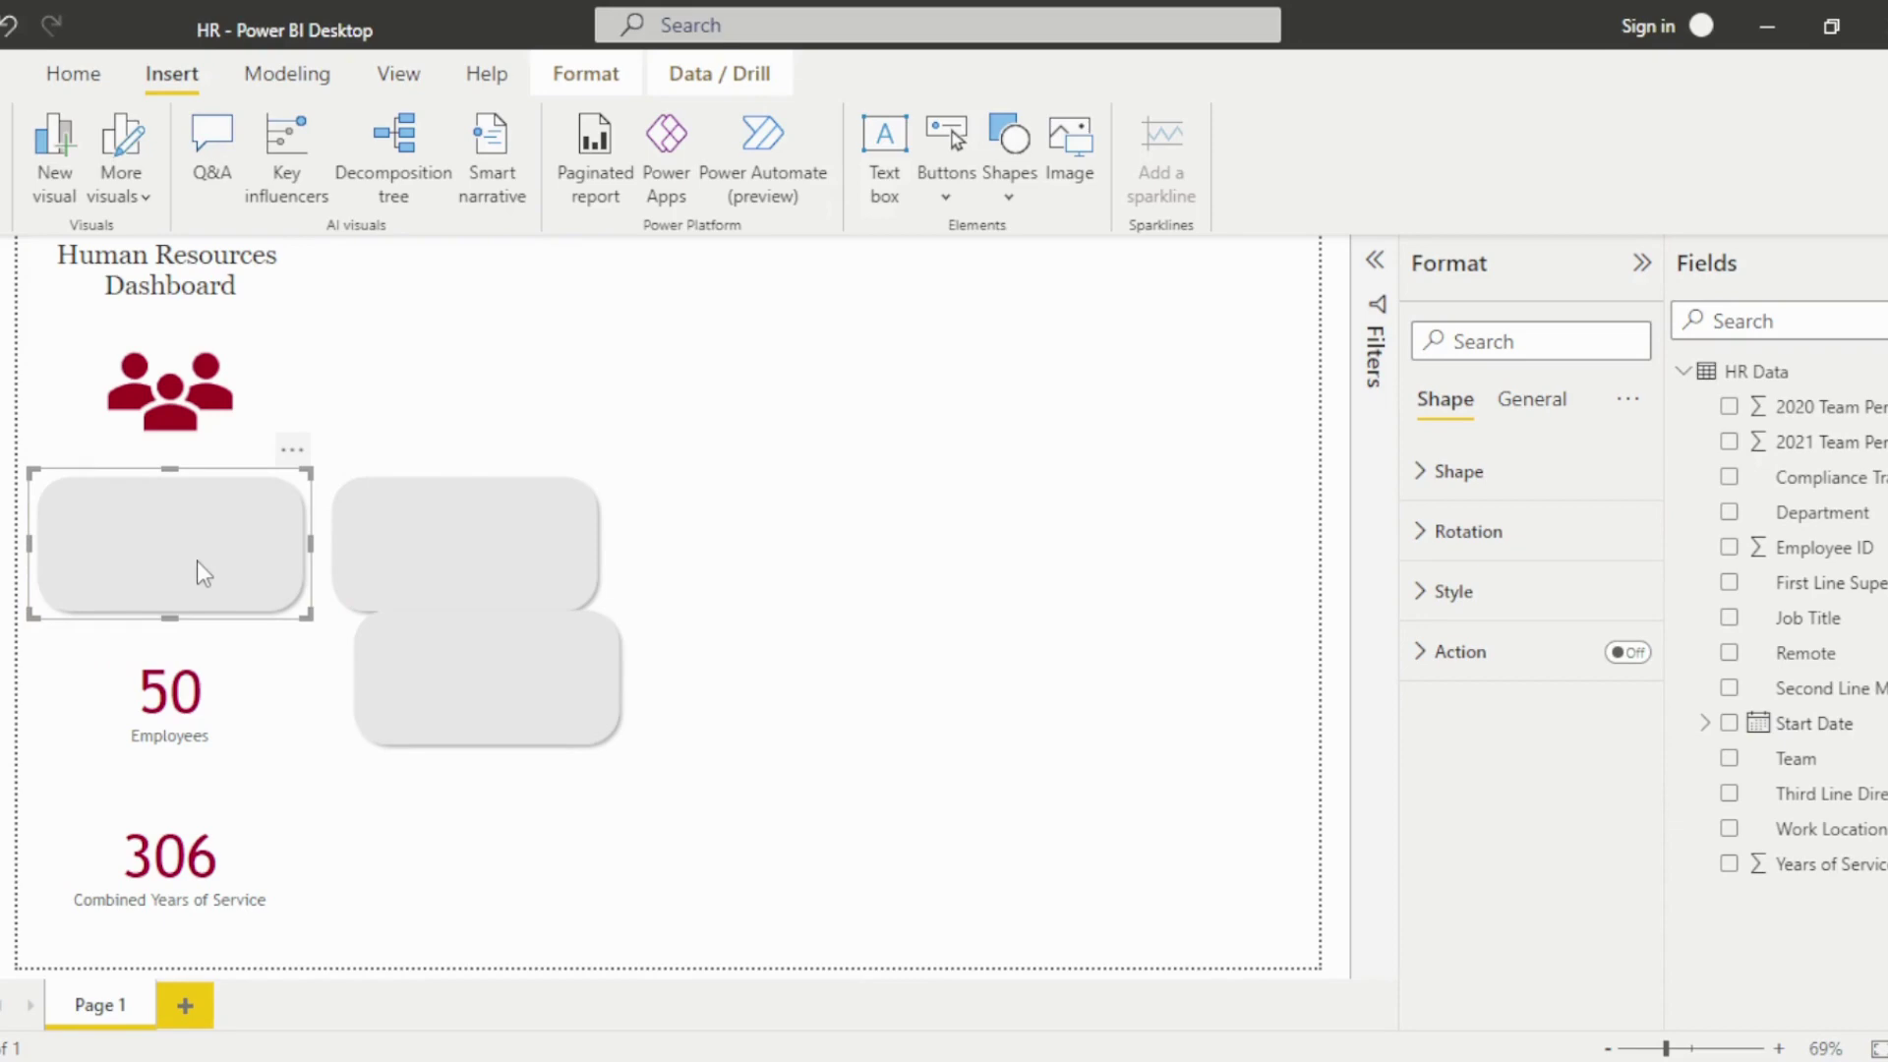
{"action": "left_click", "coordinate": [439, 540]}
{"action": "left_click_drag", "start_coordinate": [438, 540], "coordinate": [154, 701]}
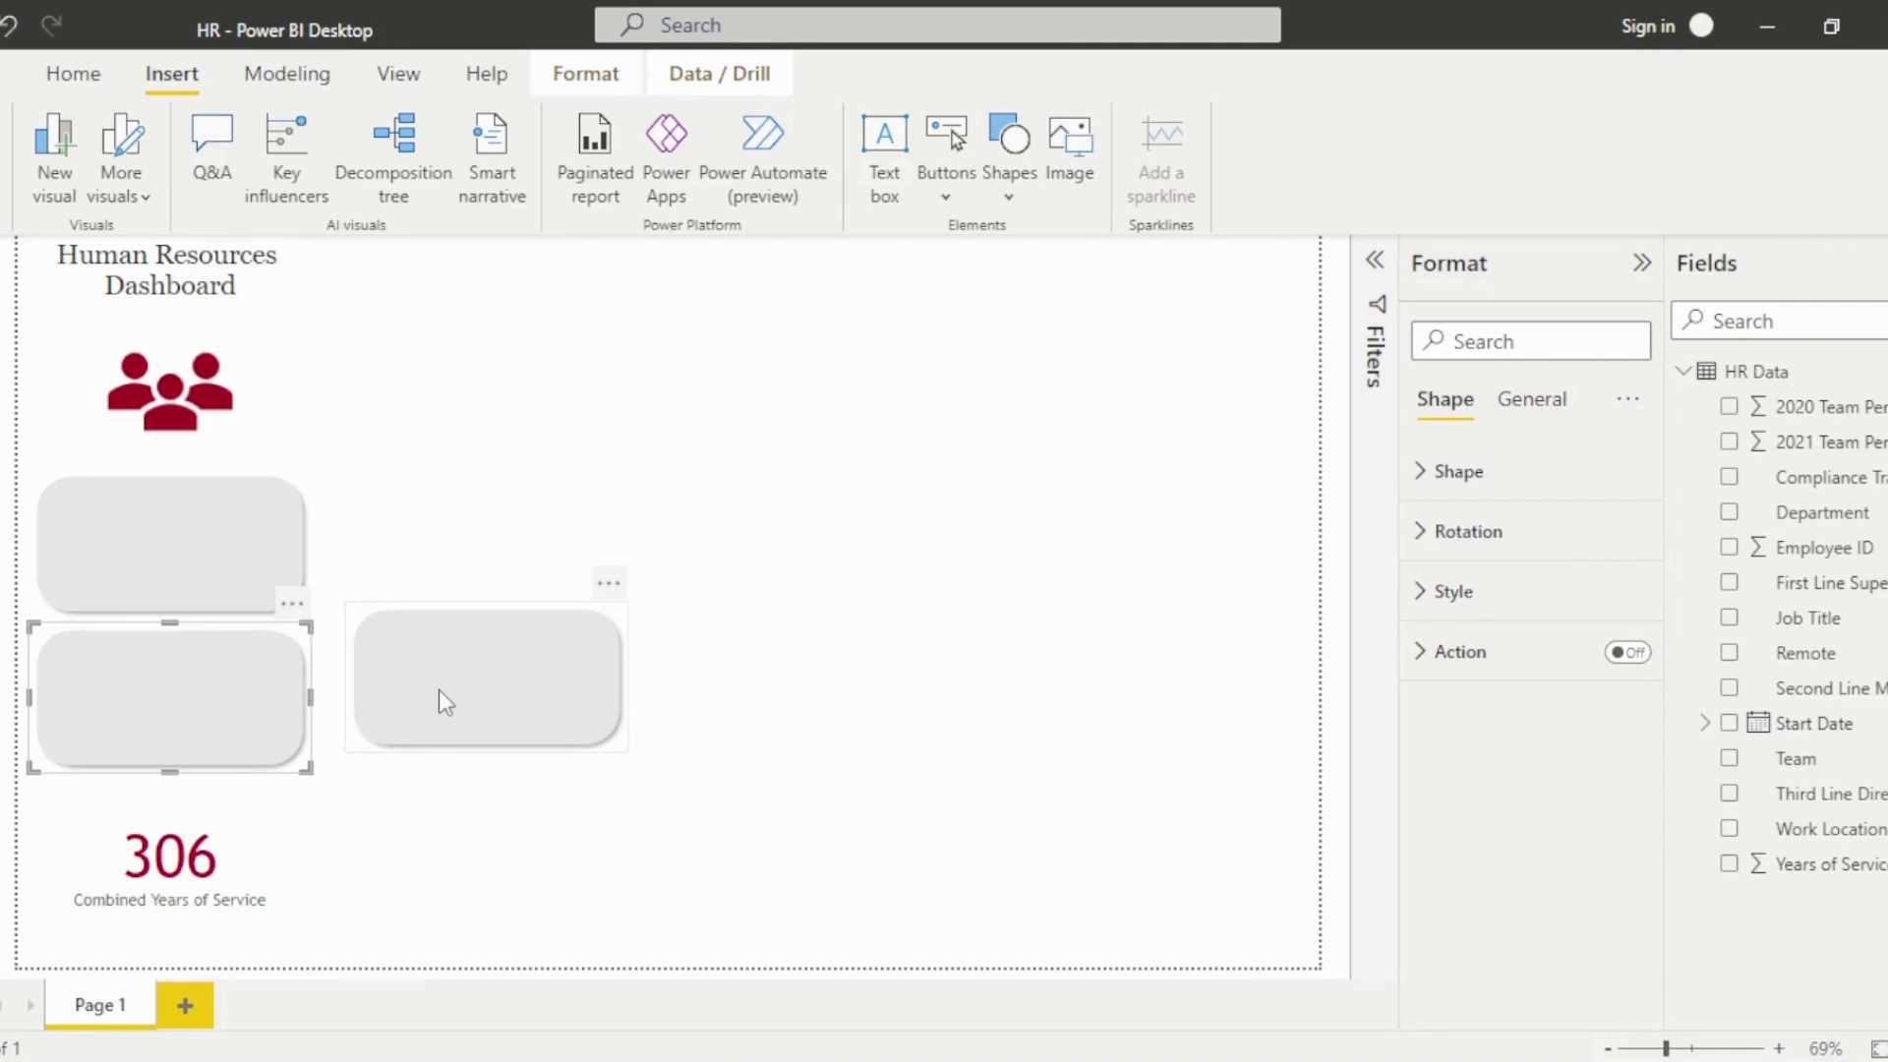
{"action": "left_click_drag", "start_coordinate": [442, 699], "coordinate": [120, 866]}
{"action": "left_click", "coordinate": [168, 570]}
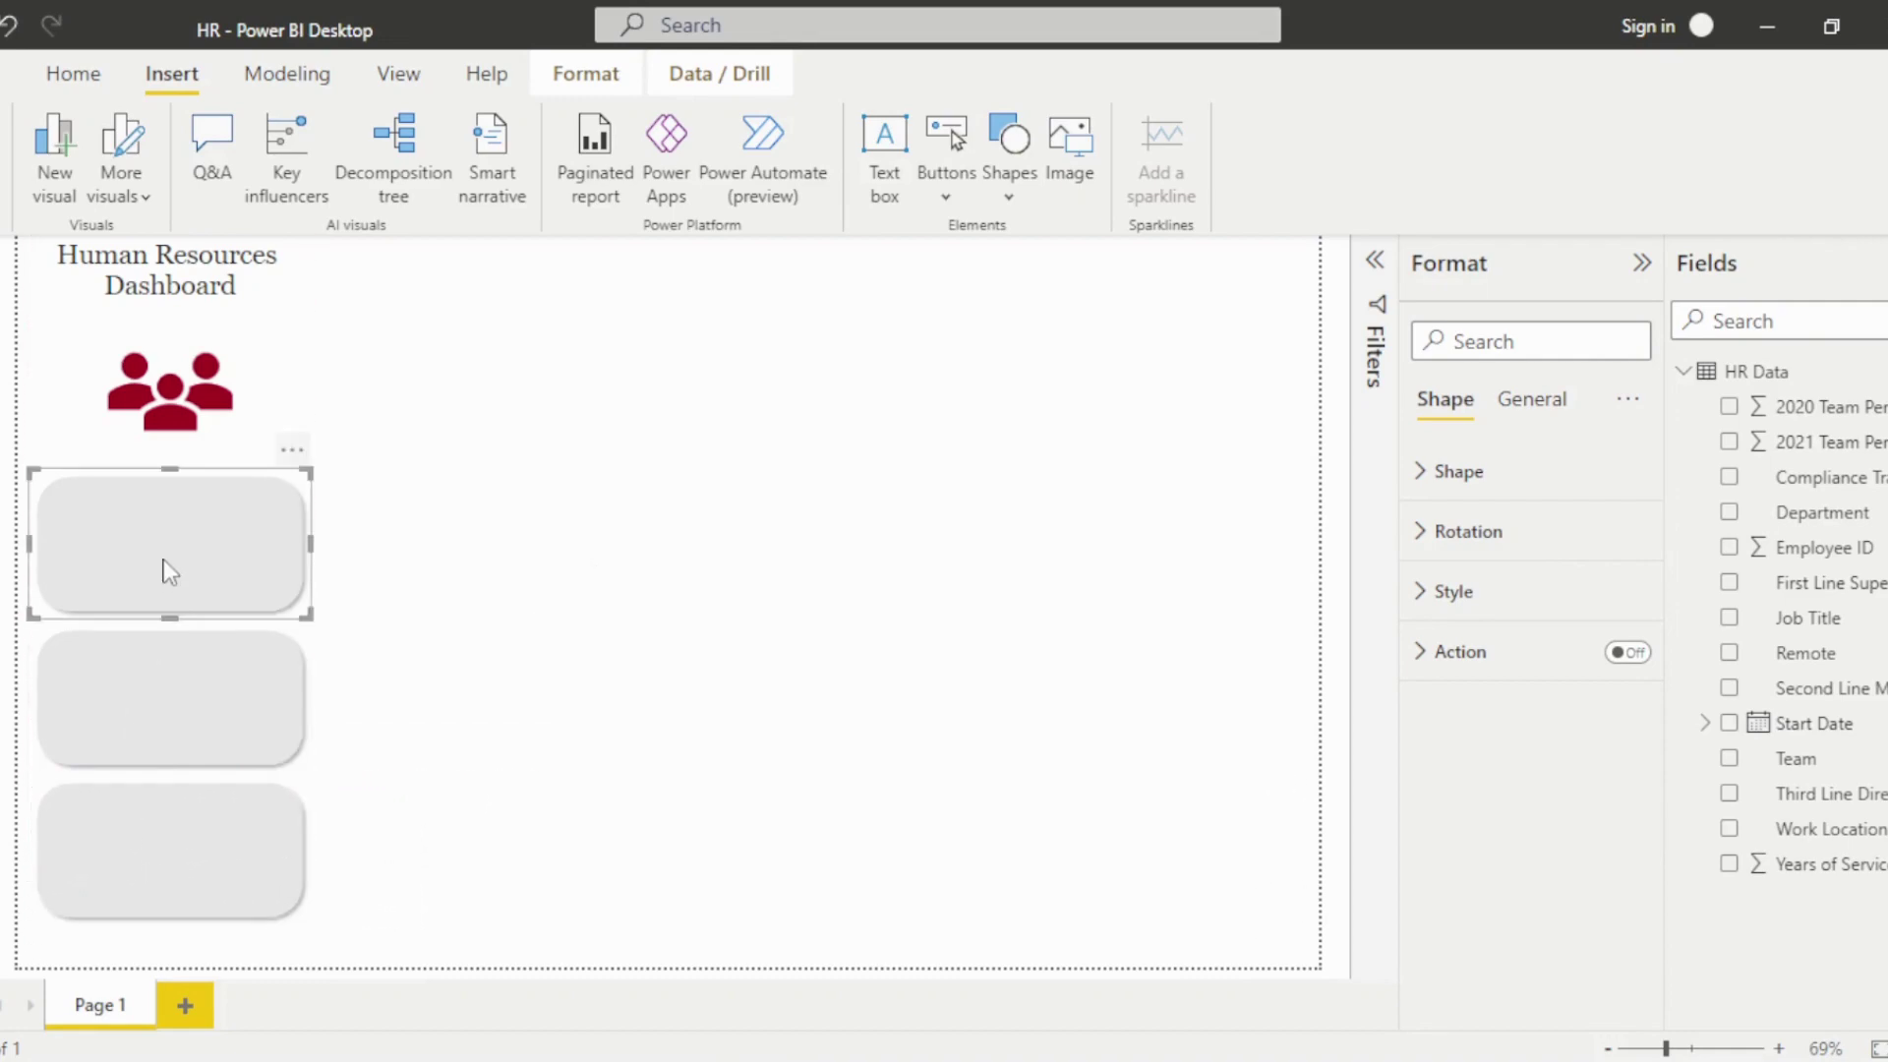
Send the three grey rectangles to the back behind the Teams, Employees and 306 cards.
{"action": "left_click", "coordinate": [564, 80]}
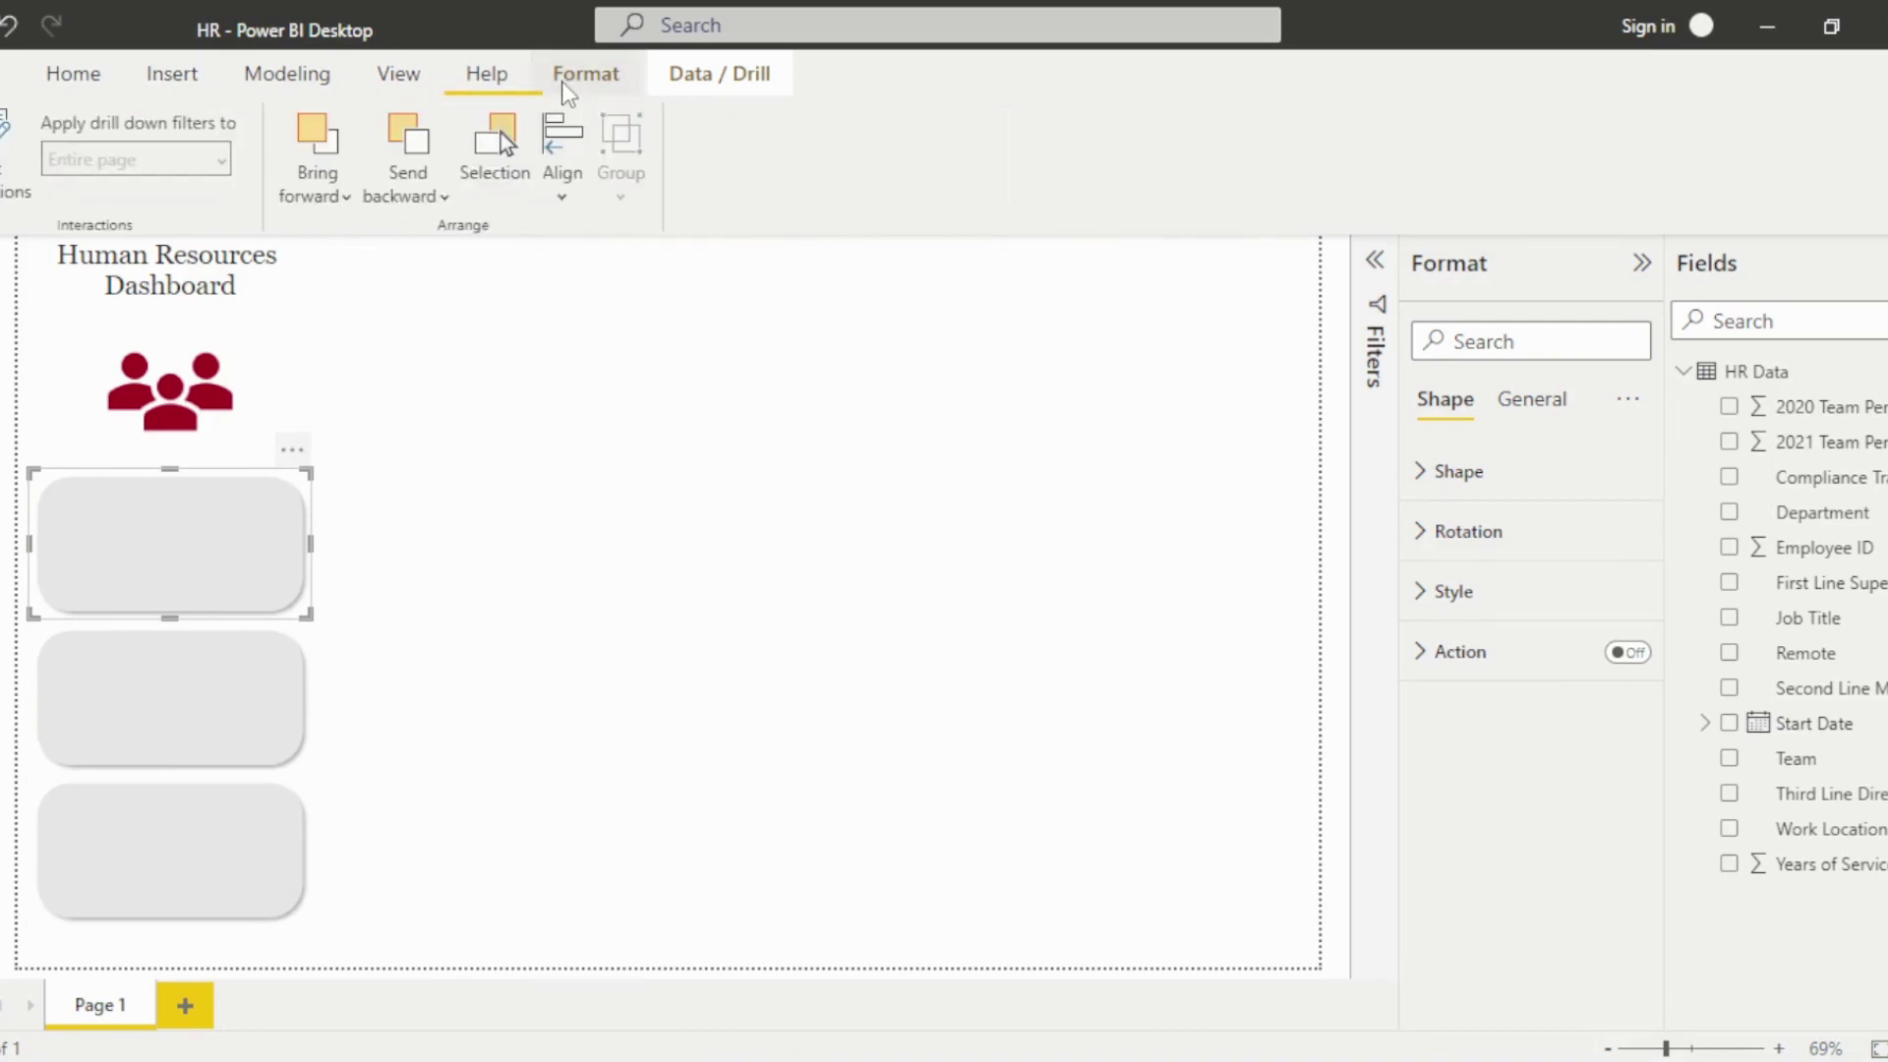
{"action": "left_click", "coordinate": [403, 192]}
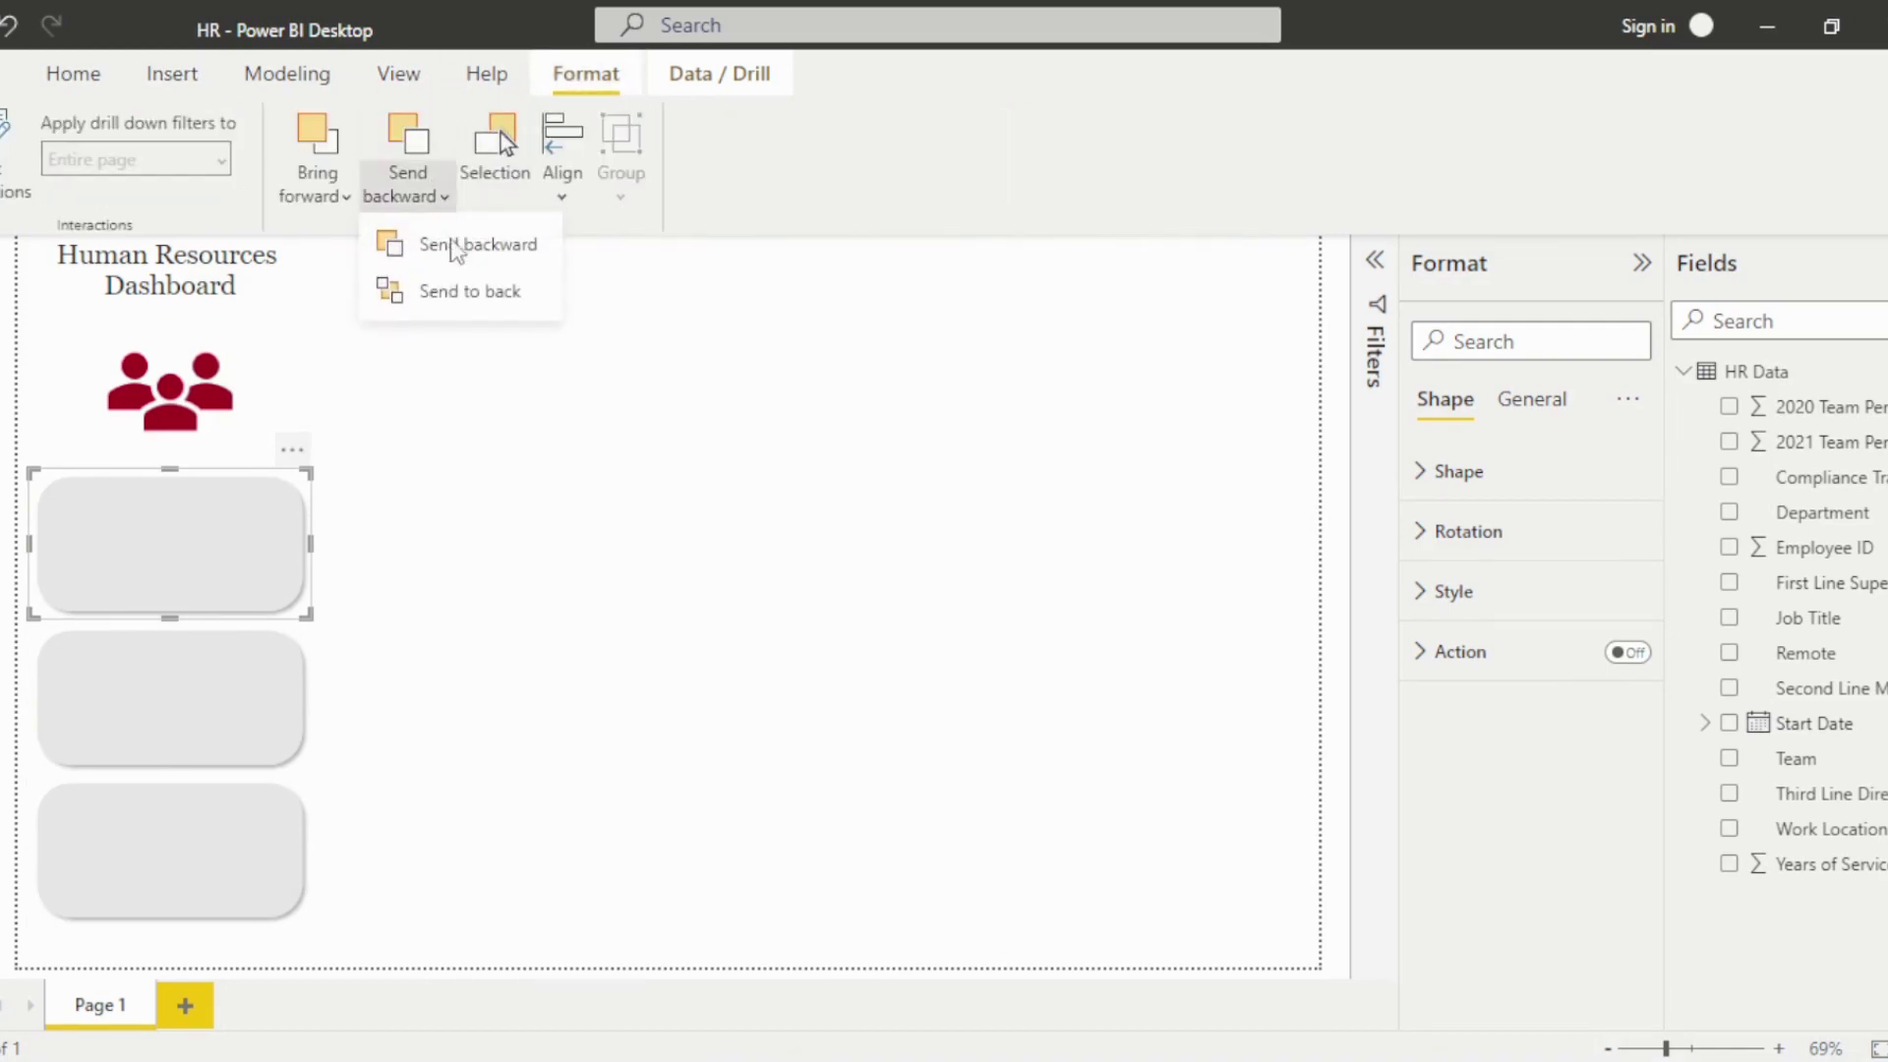
{"action": "left_click", "coordinate": [457, 293]}
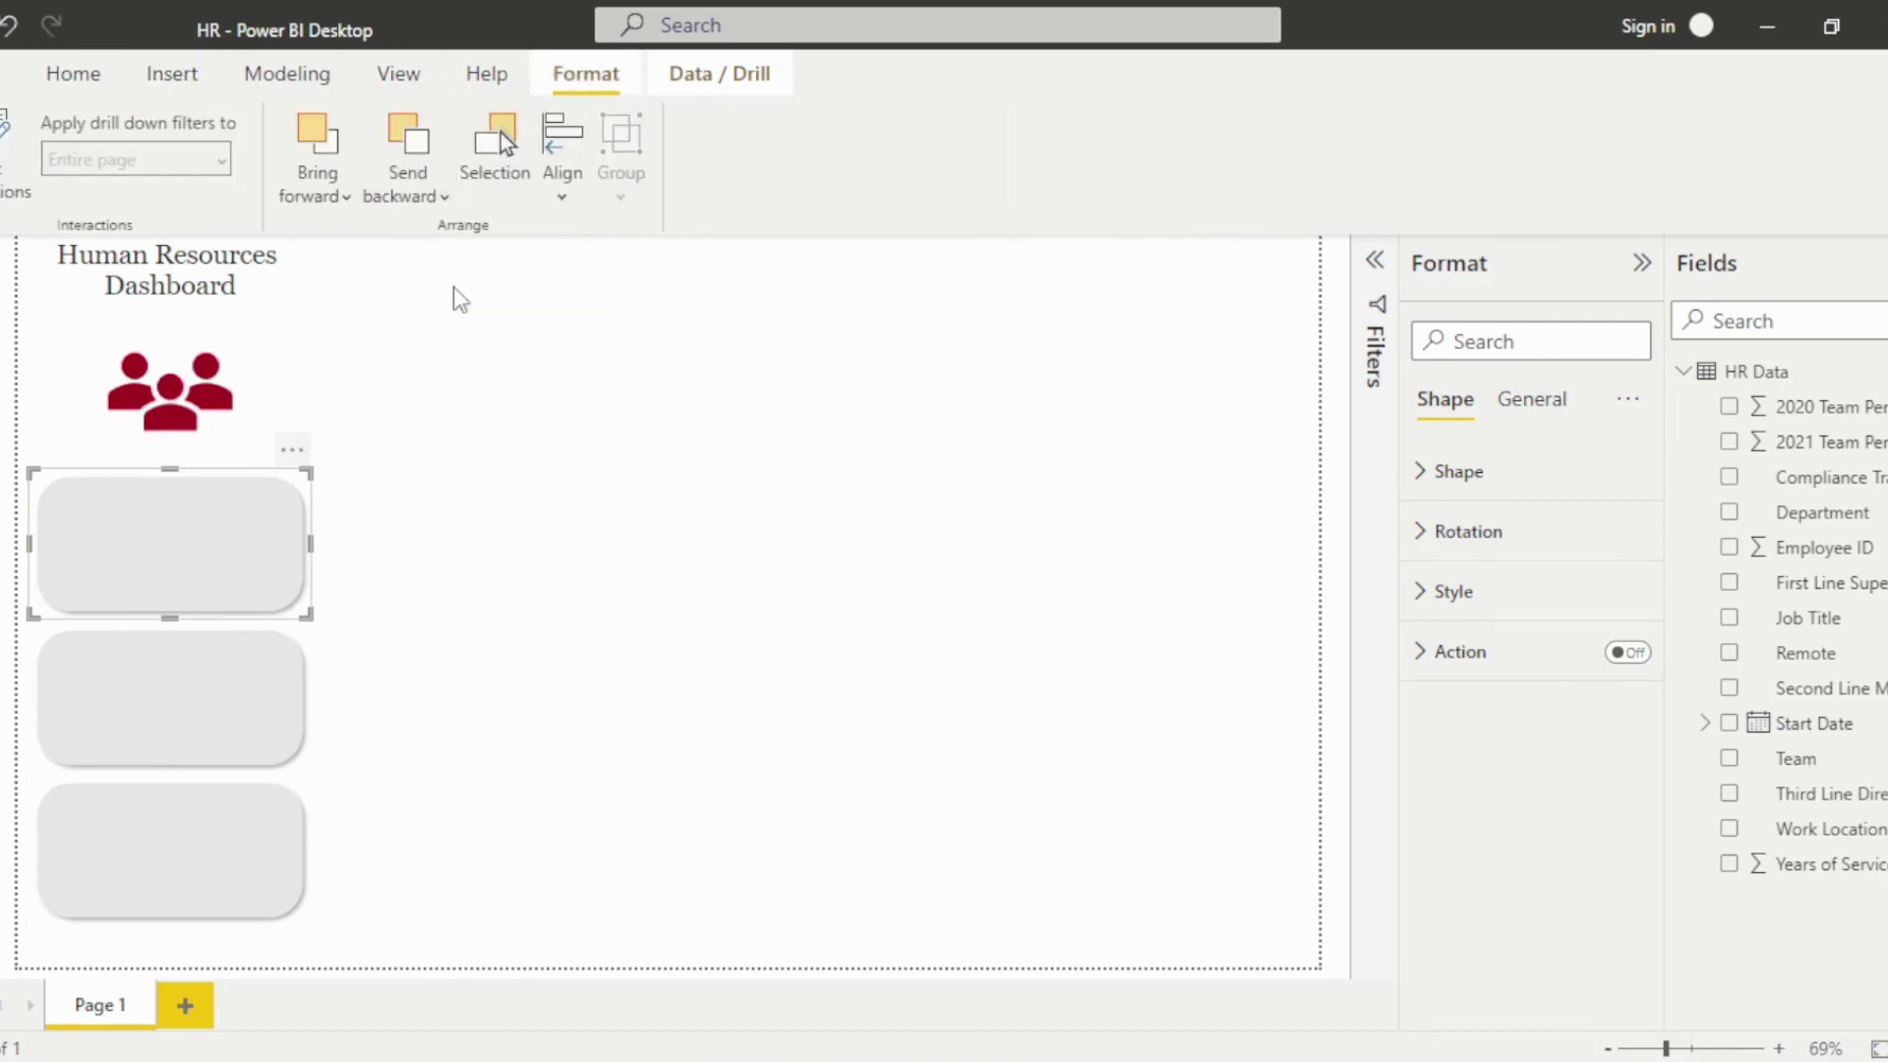
{"action": "left_click", "coordinate": [236, 723]}
{"action": "left_click", "coordinate": [411, 195]}
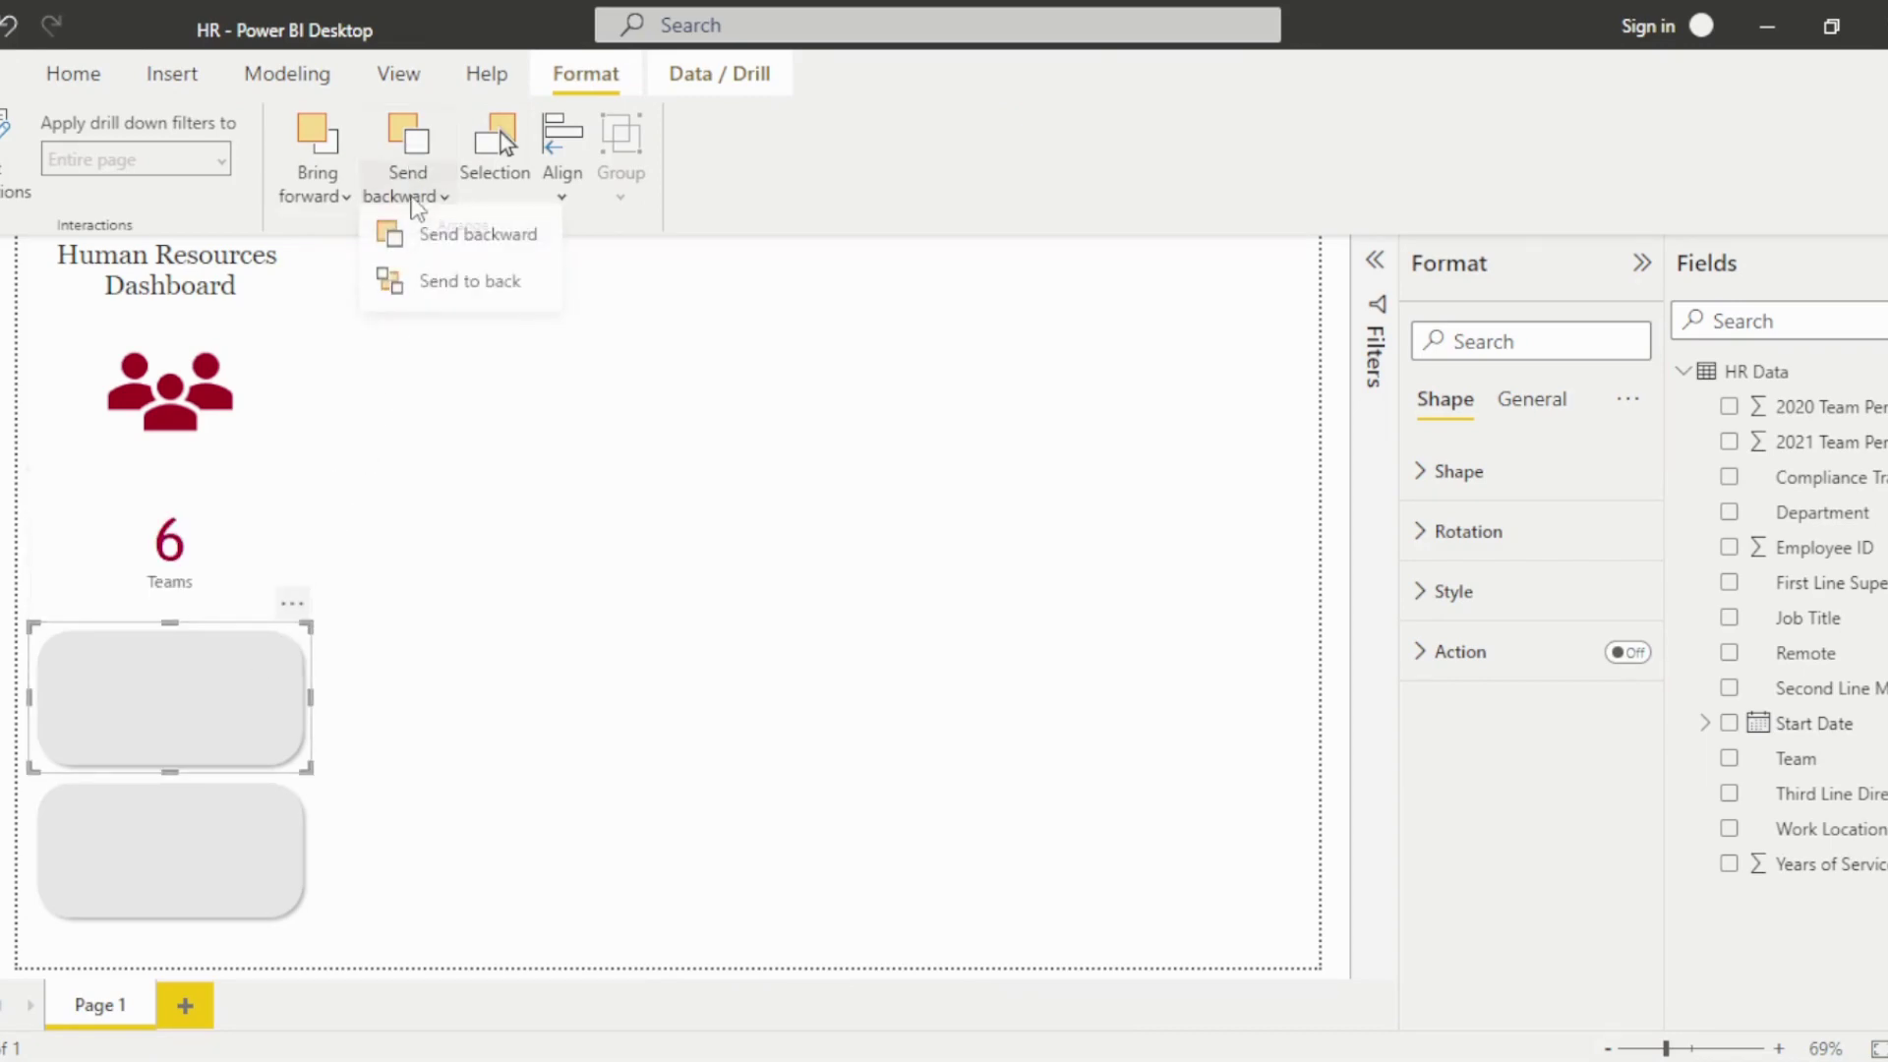
{"action": "left_click", "coordinate": [438, 295]}
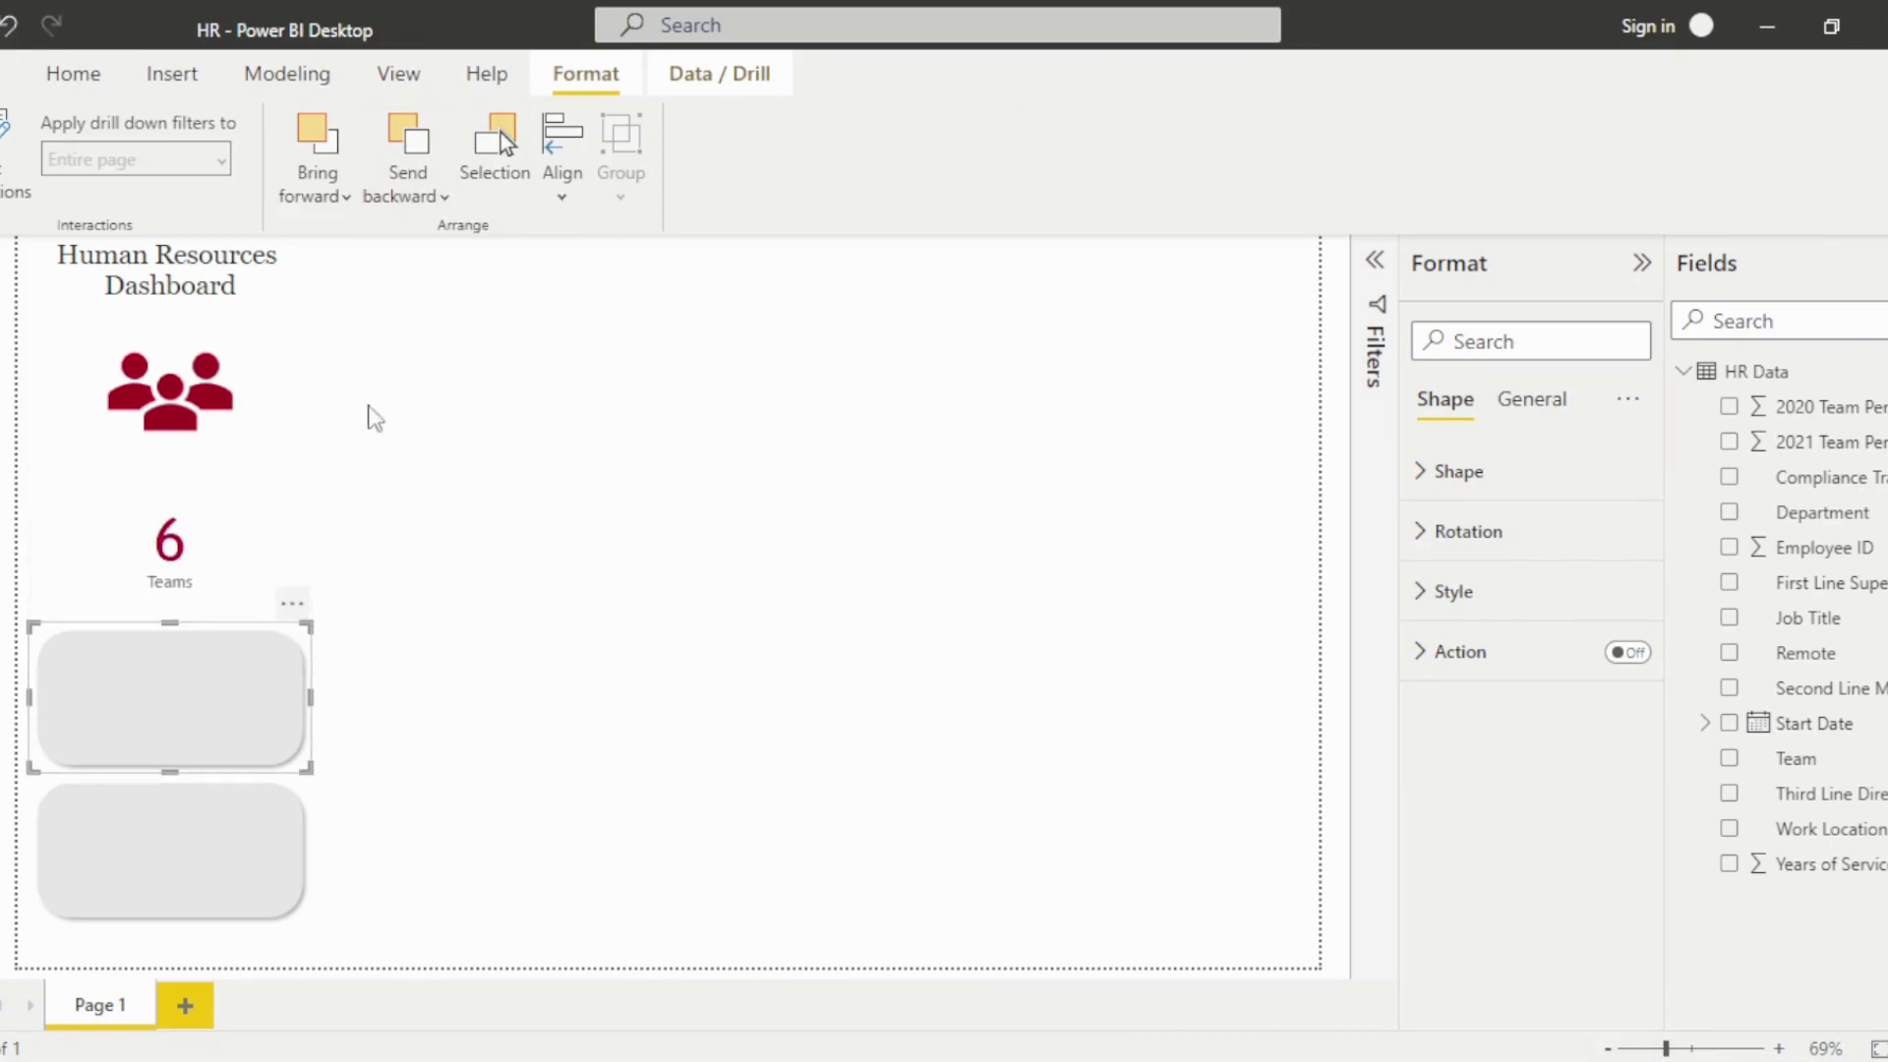
{"action": "left_click", "coordinate": [255, 872]}
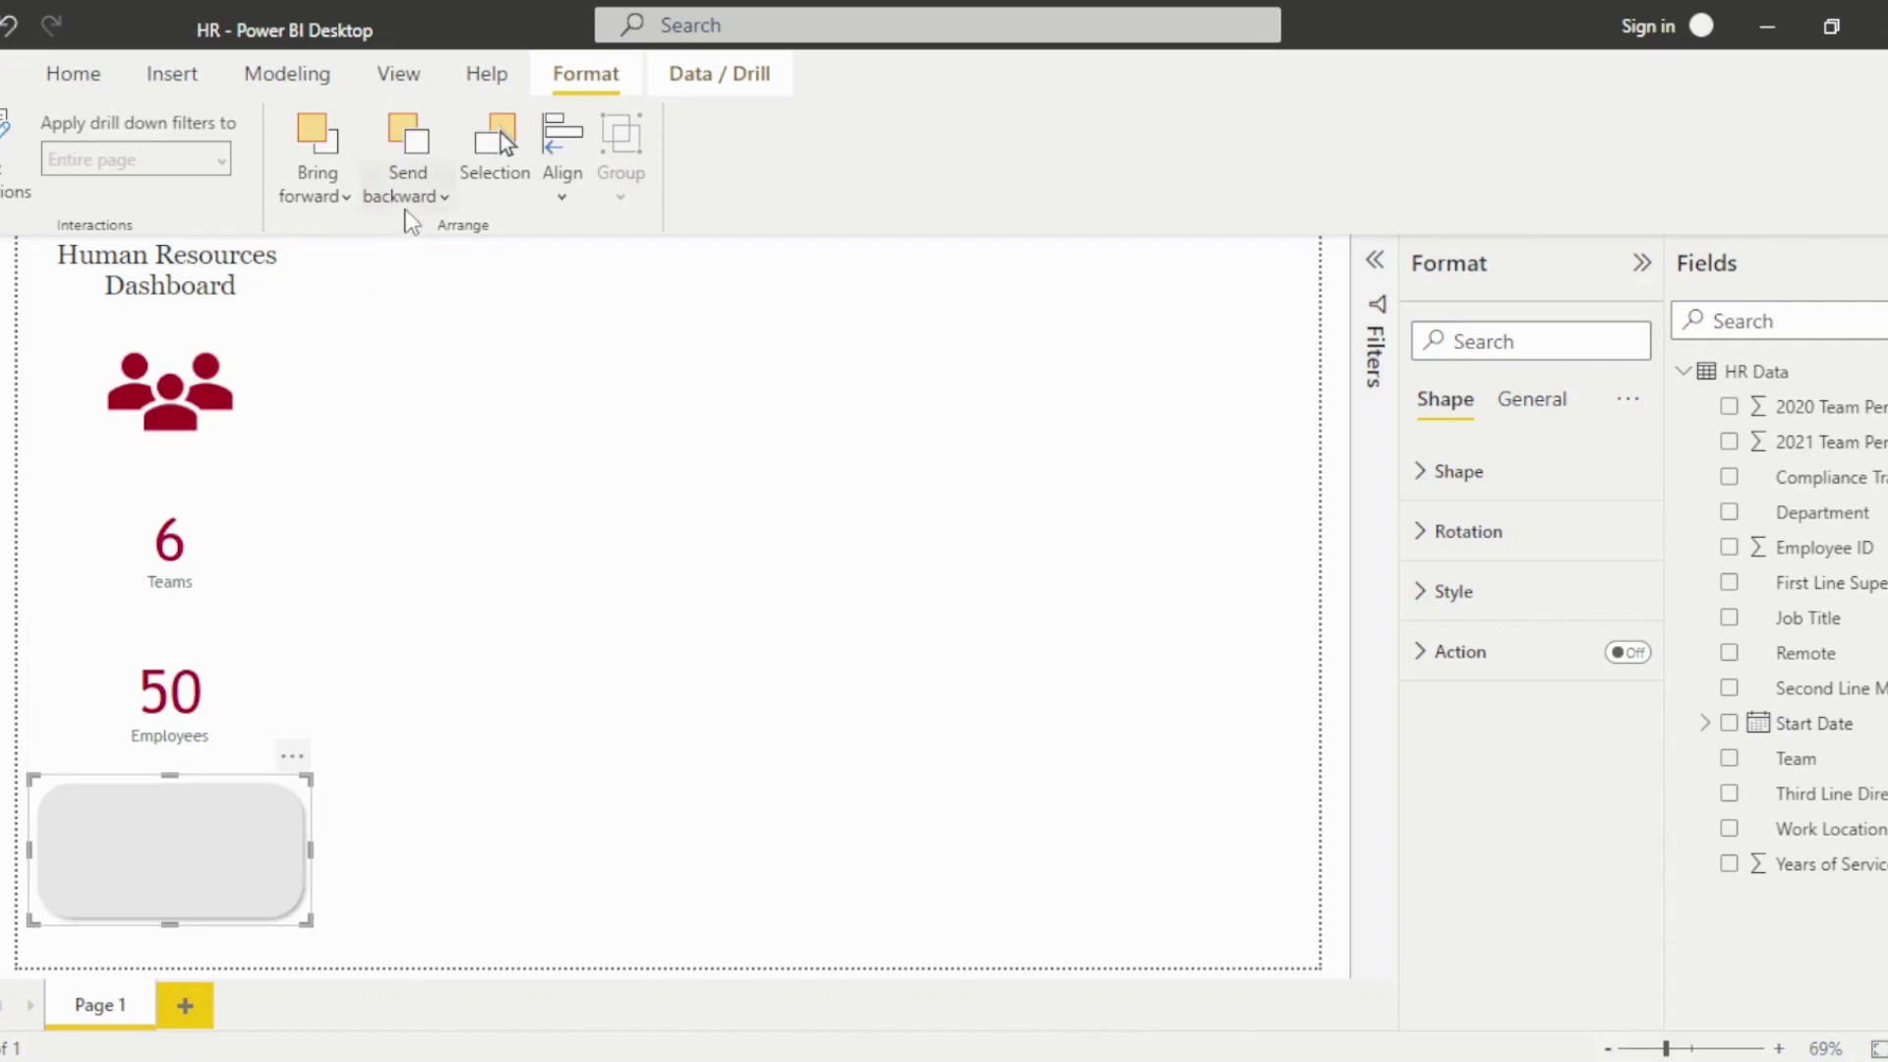
{"action": "left_click", "coordinate": [407, 210]}
{"action": "left_click", "coordinate": [437, 293]}
{"action": "left_click", "coordinate": [224, 582]}
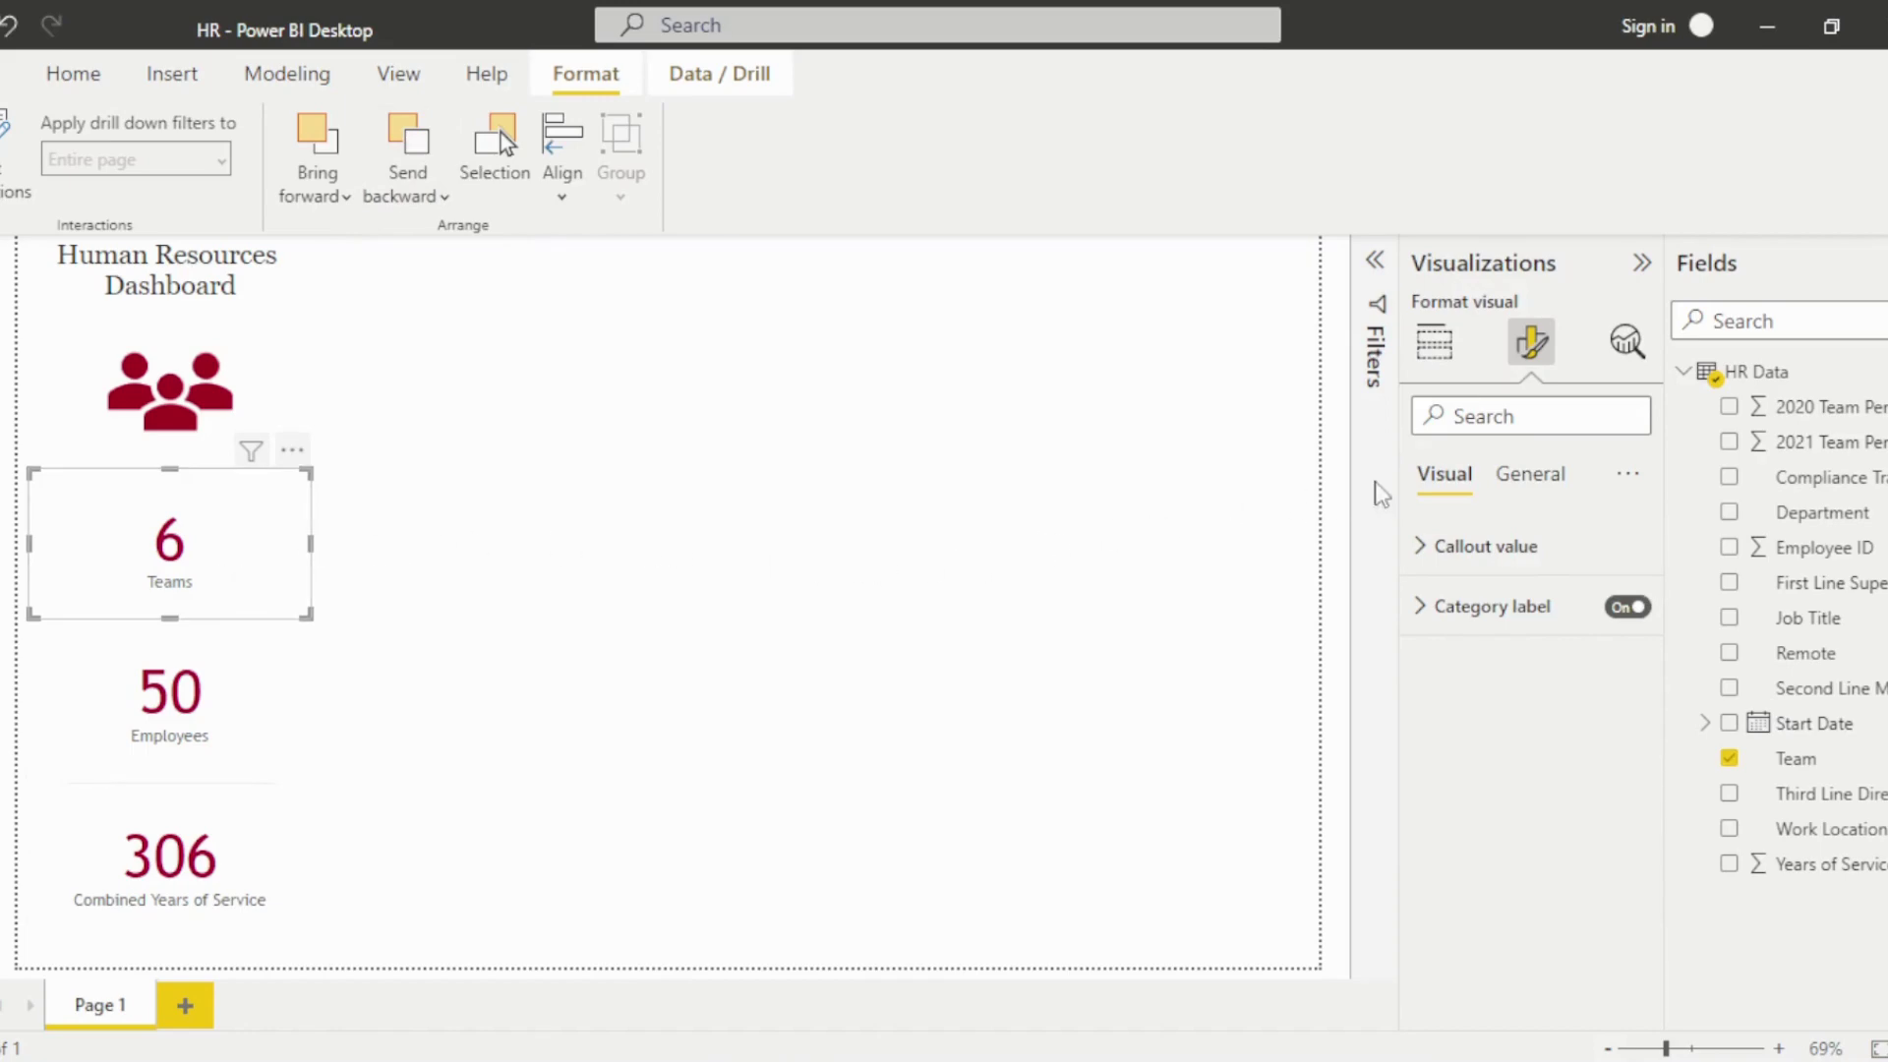
Turn off the white background on the 6 Teams, 50 Employees and 306 cards.
{"action": "left_click", "coordinate": [1517, 484]}
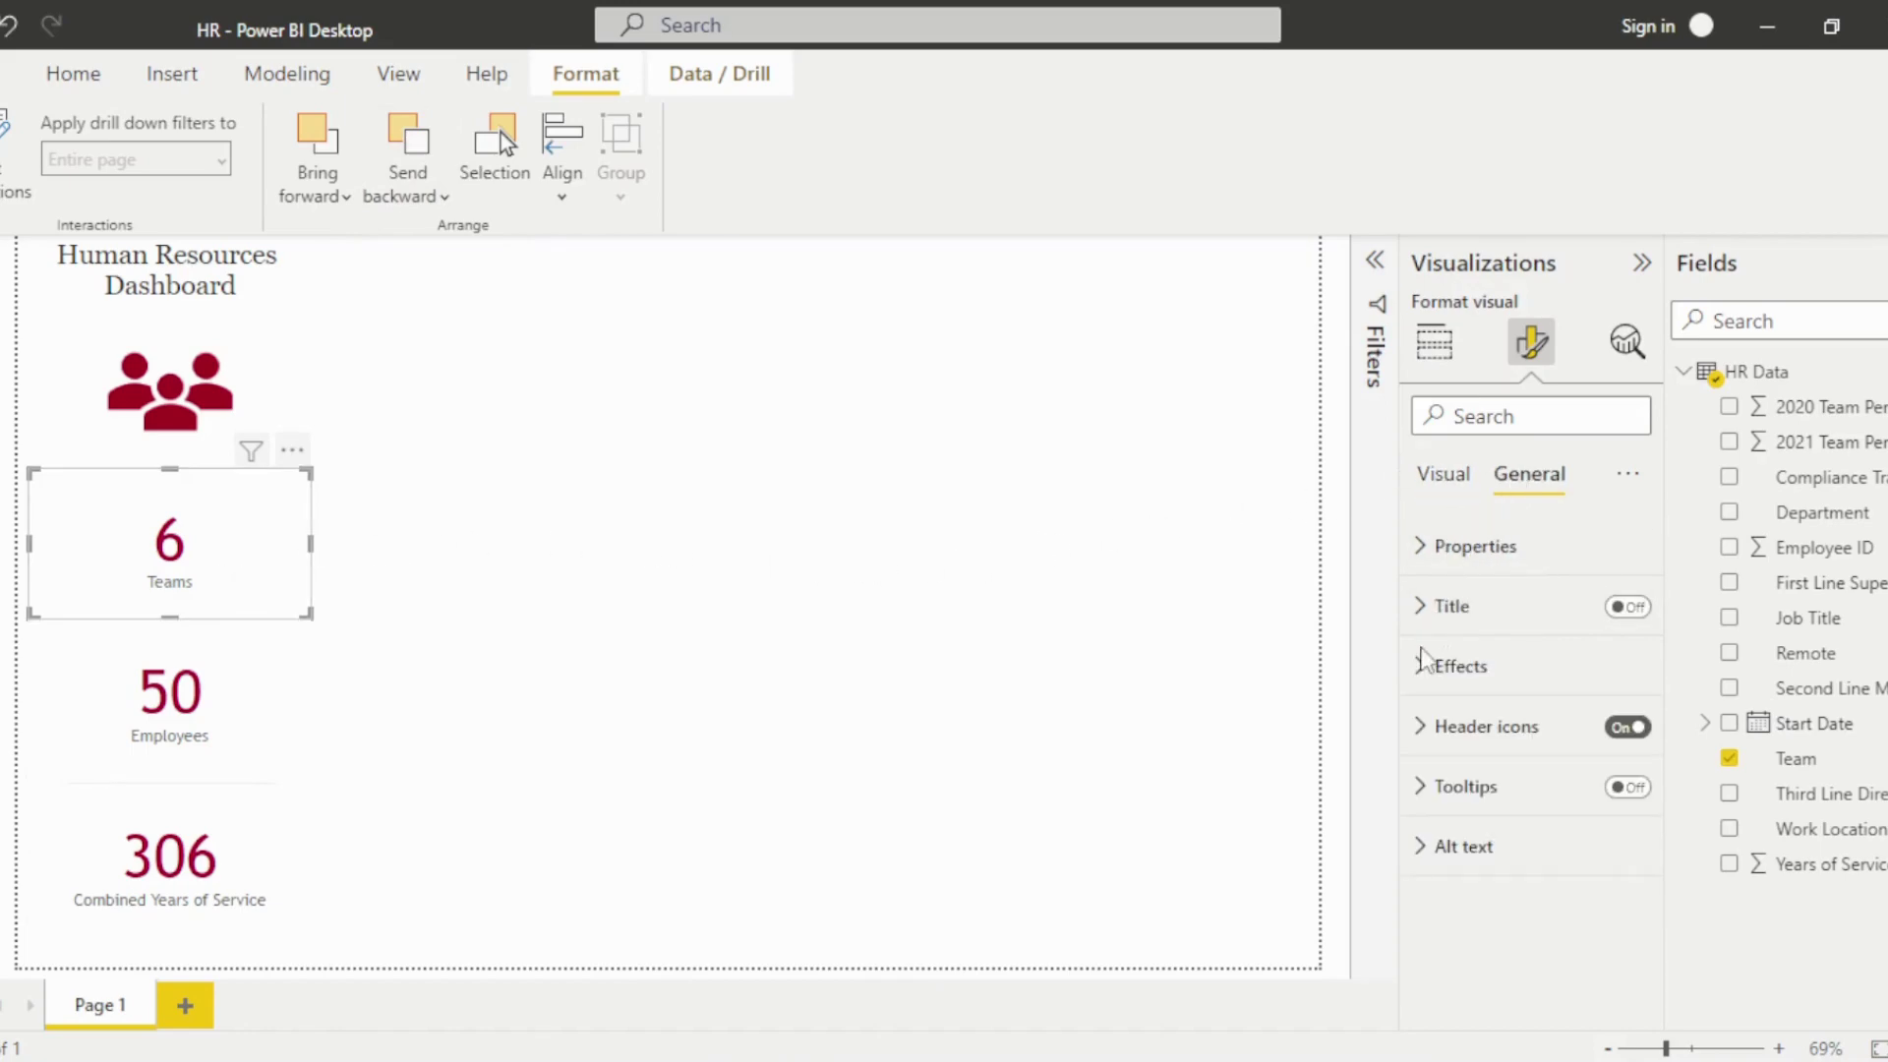
{"action": "left_click", "coordinate": [1420, 665]}
{"action": "left_click", "coordinate": [1613, 728]}
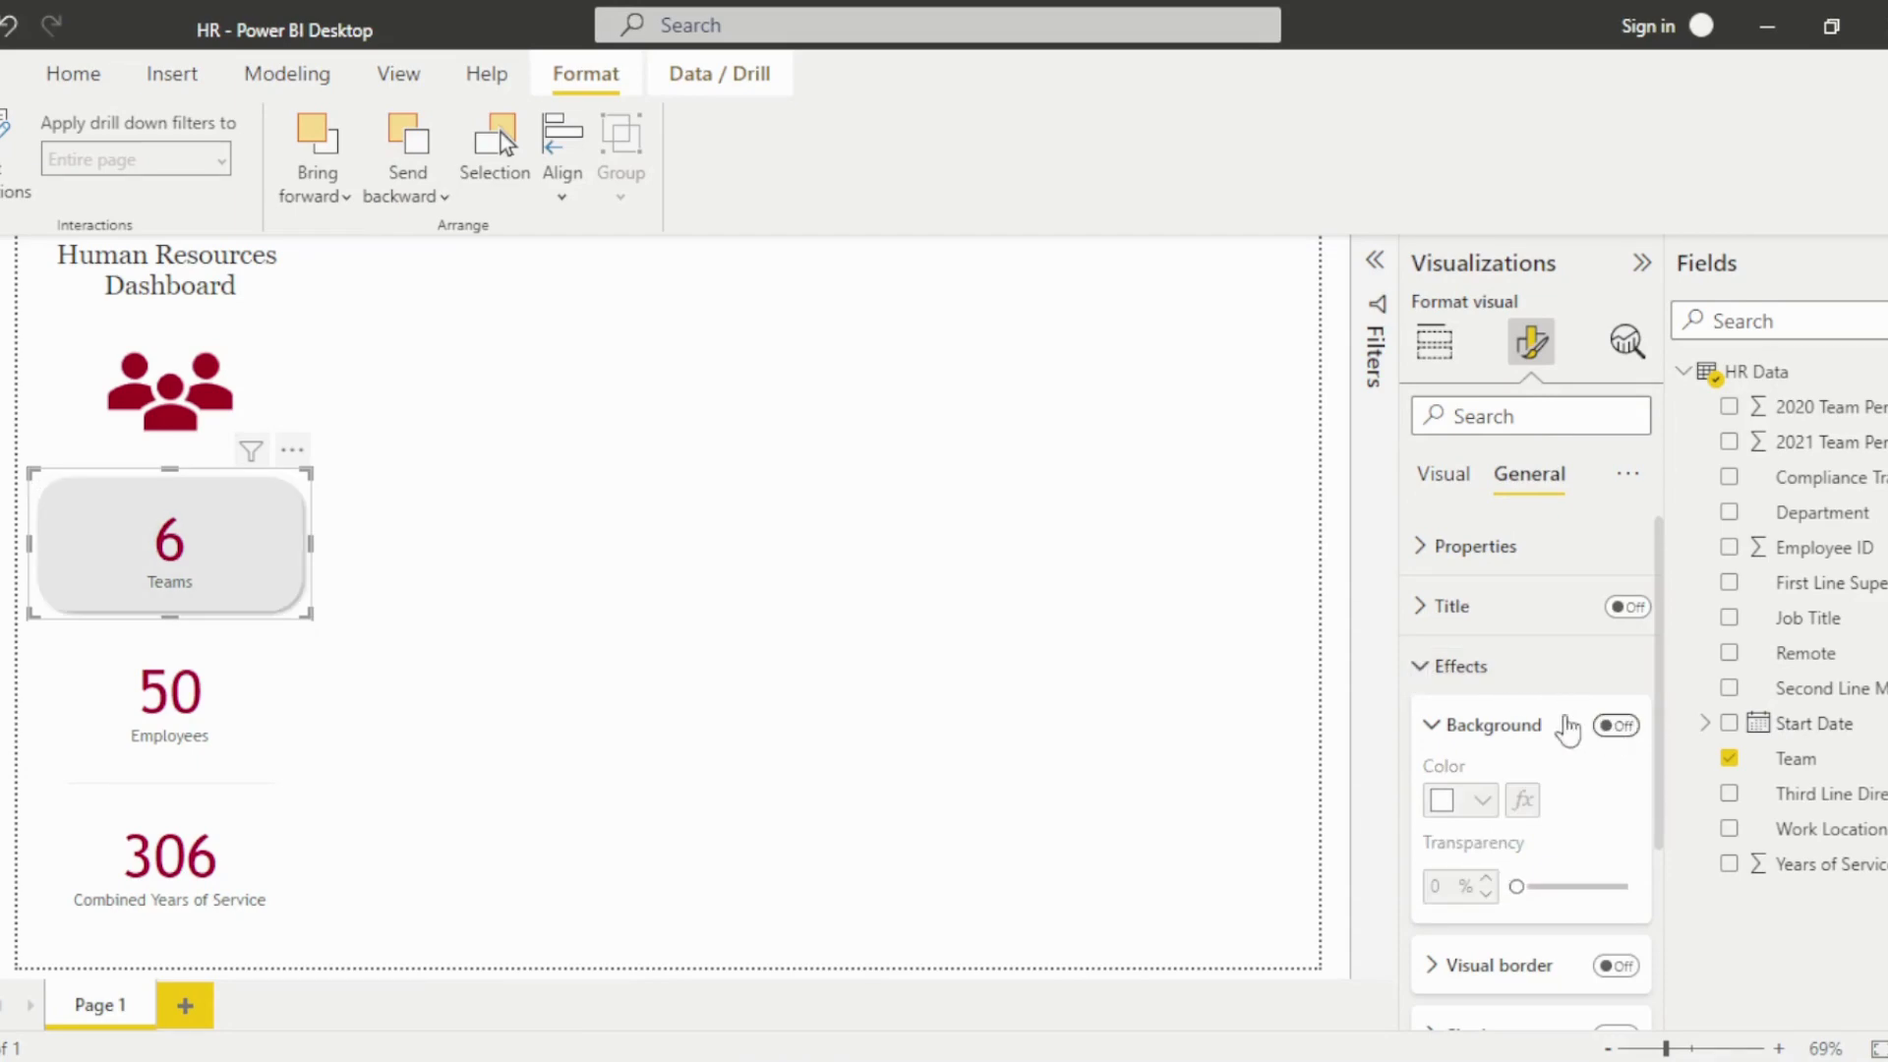
{"action": "left_click", "coordinate": [234, 725]}
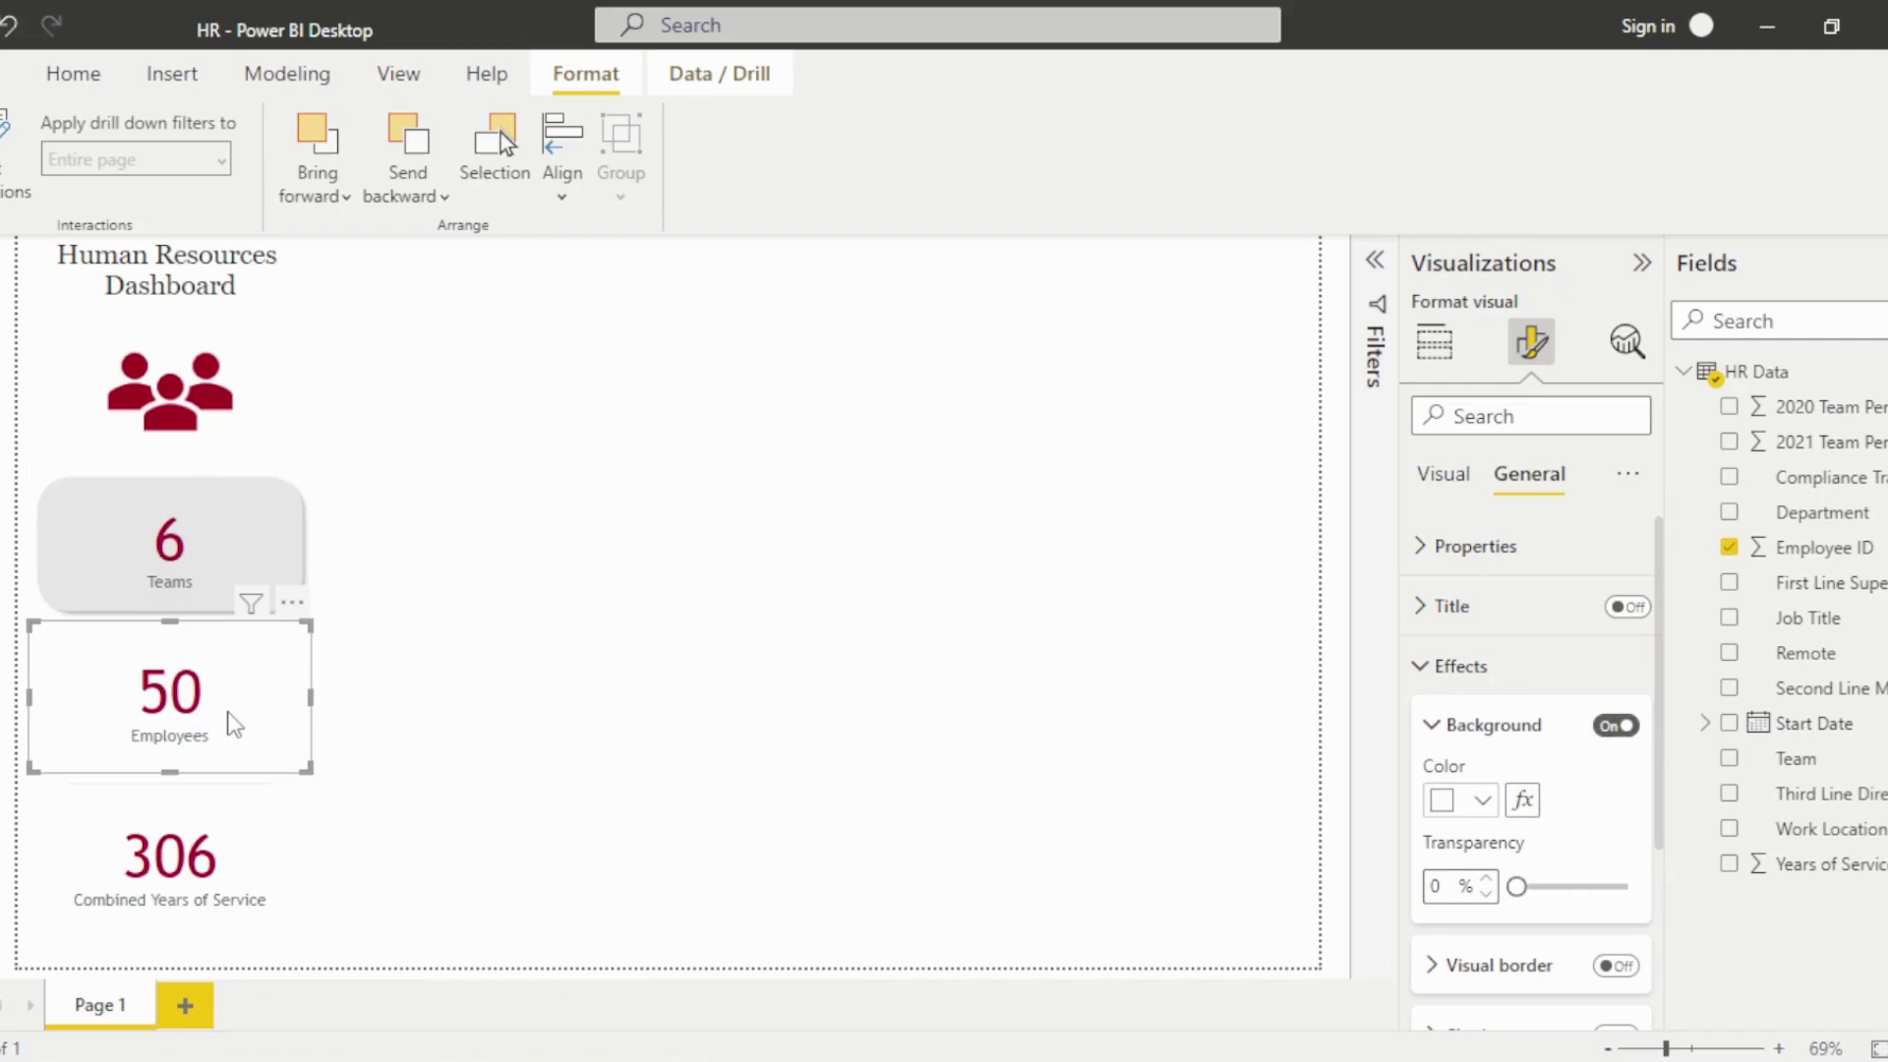
{"action": "left_click", "coordinate": [1613, 728]}
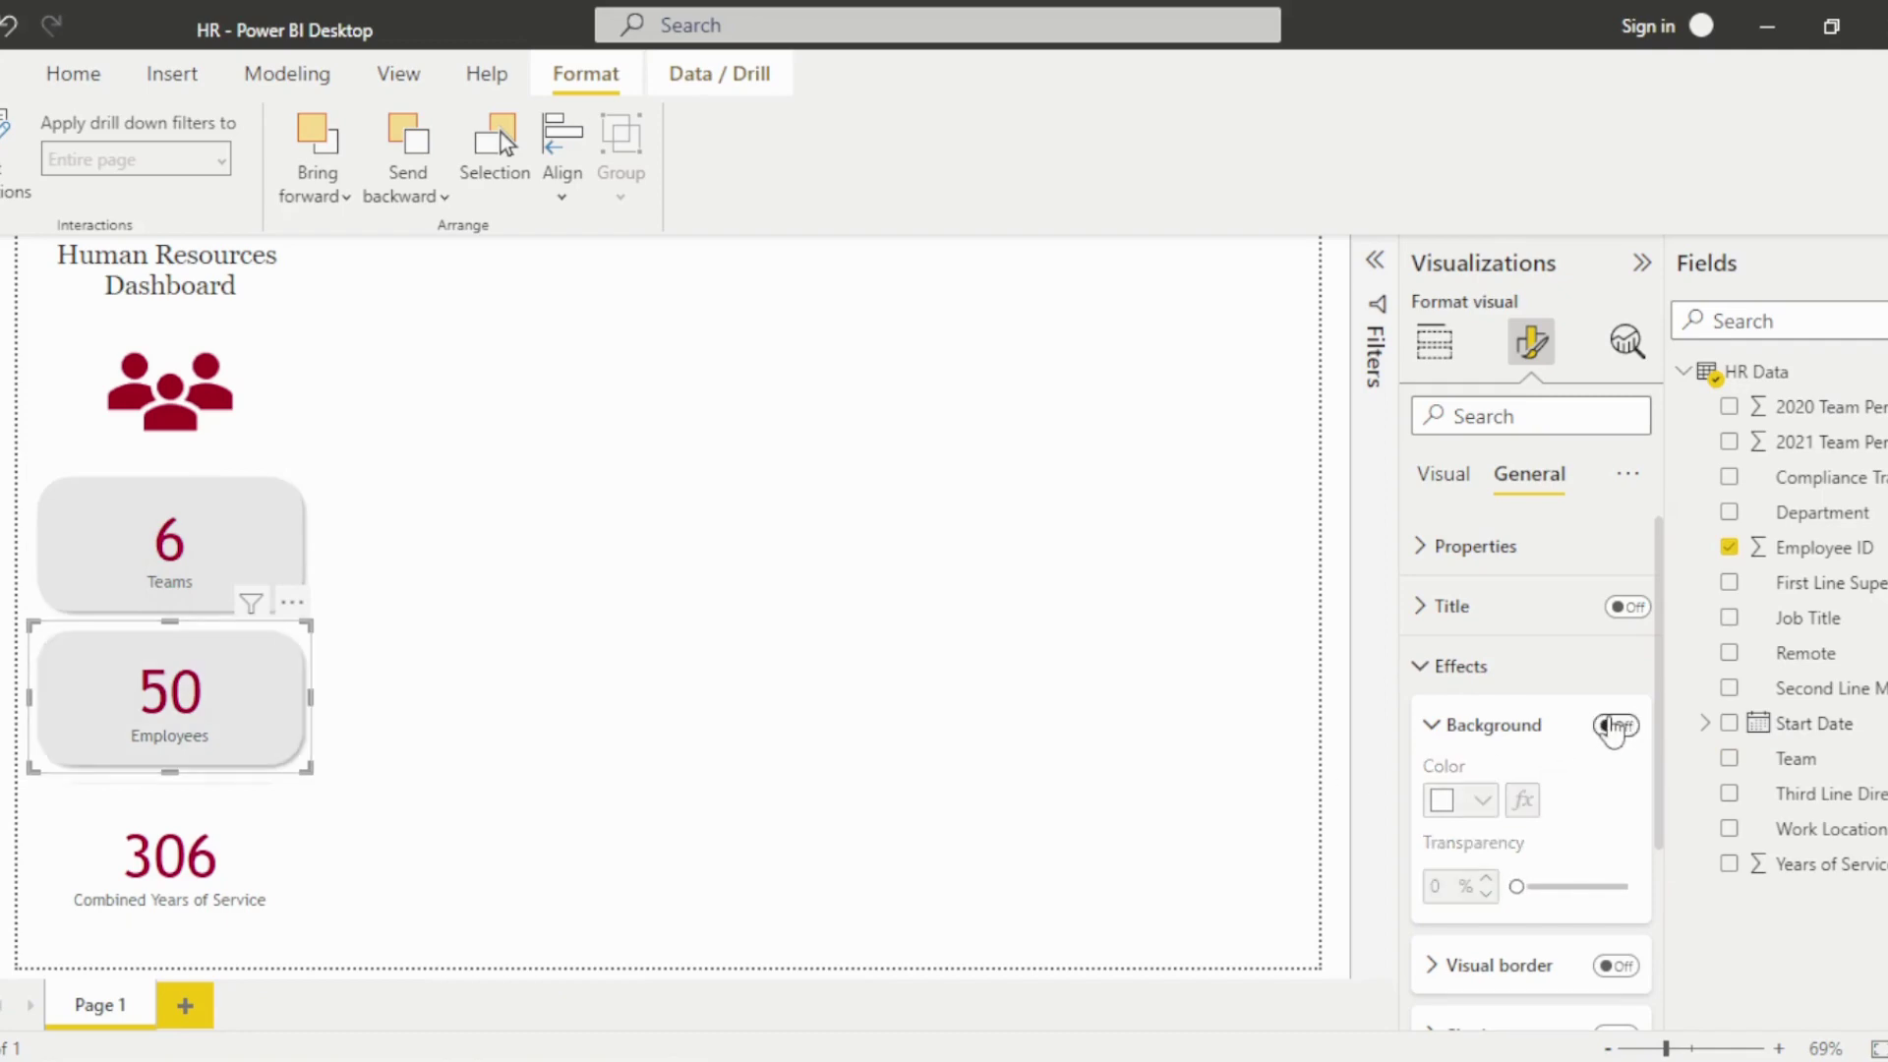
{"action": "left_click", "coordinate": [254, 858]}
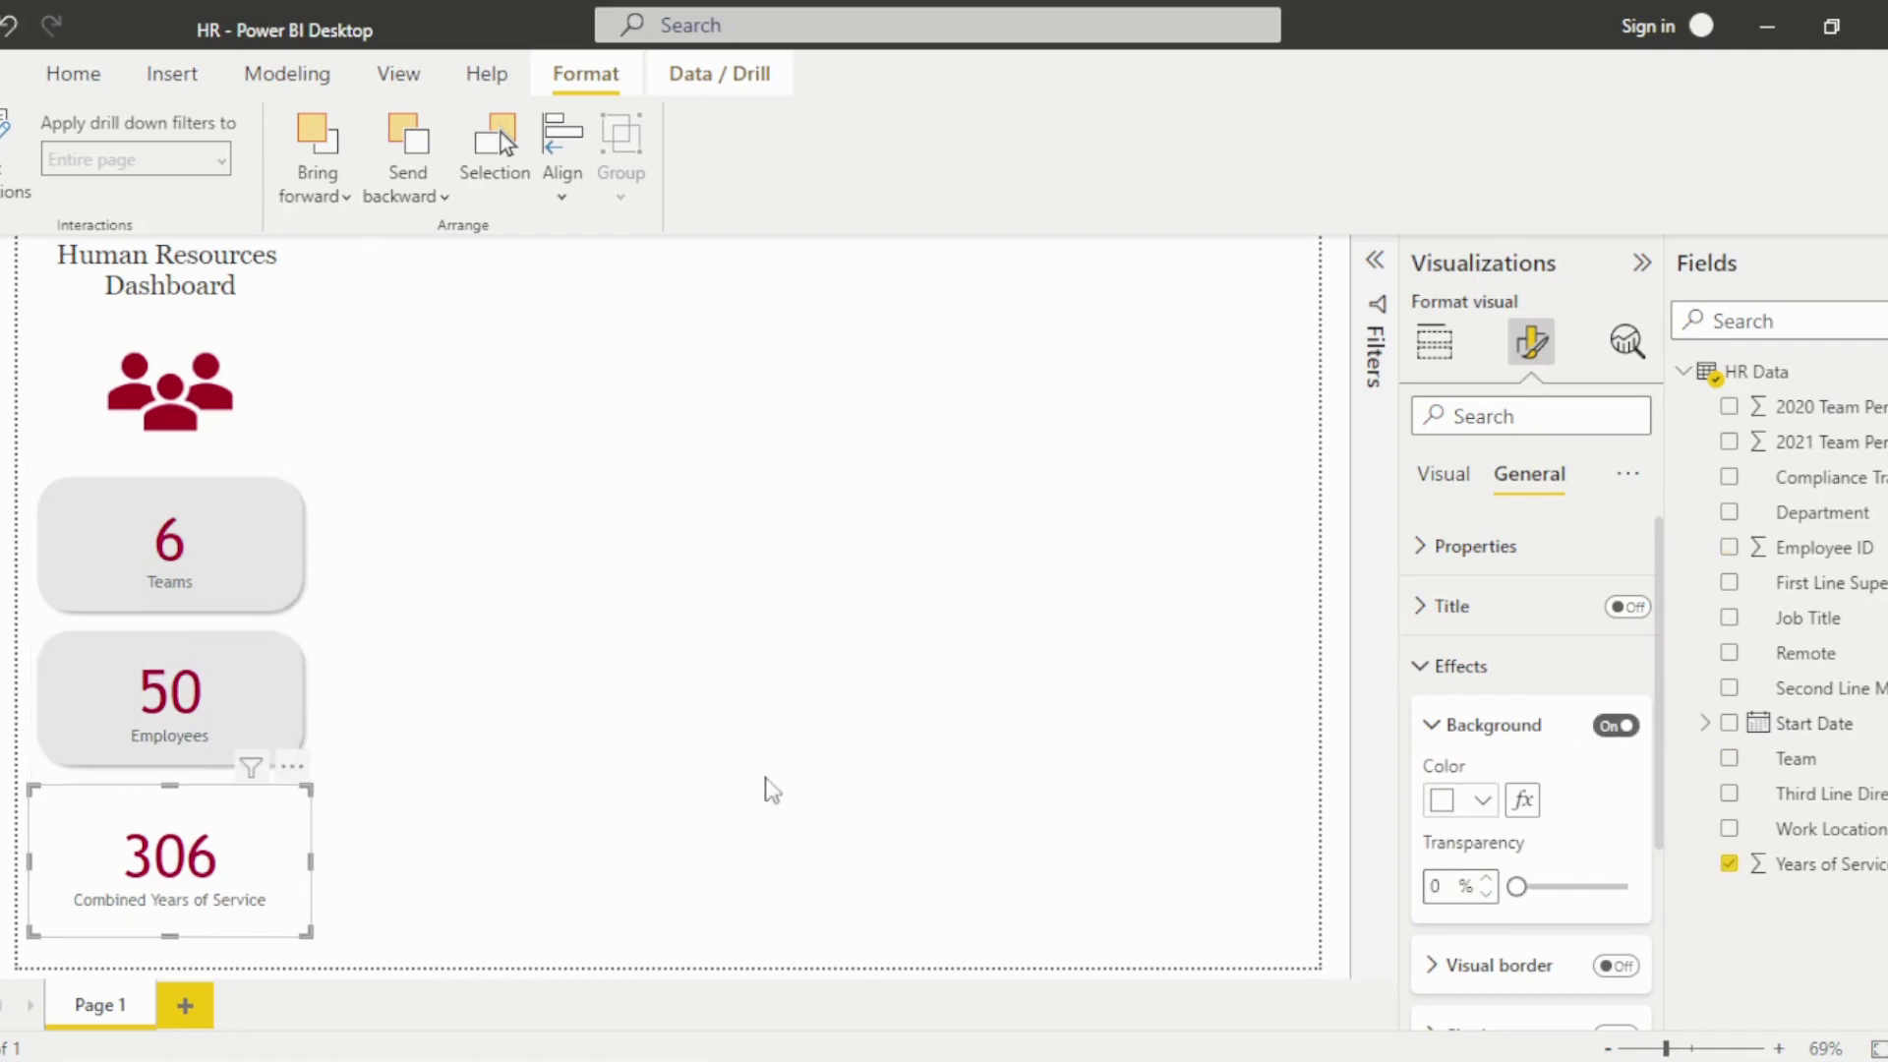
{"action": "left_click", "coordinate": [1616, 725]}
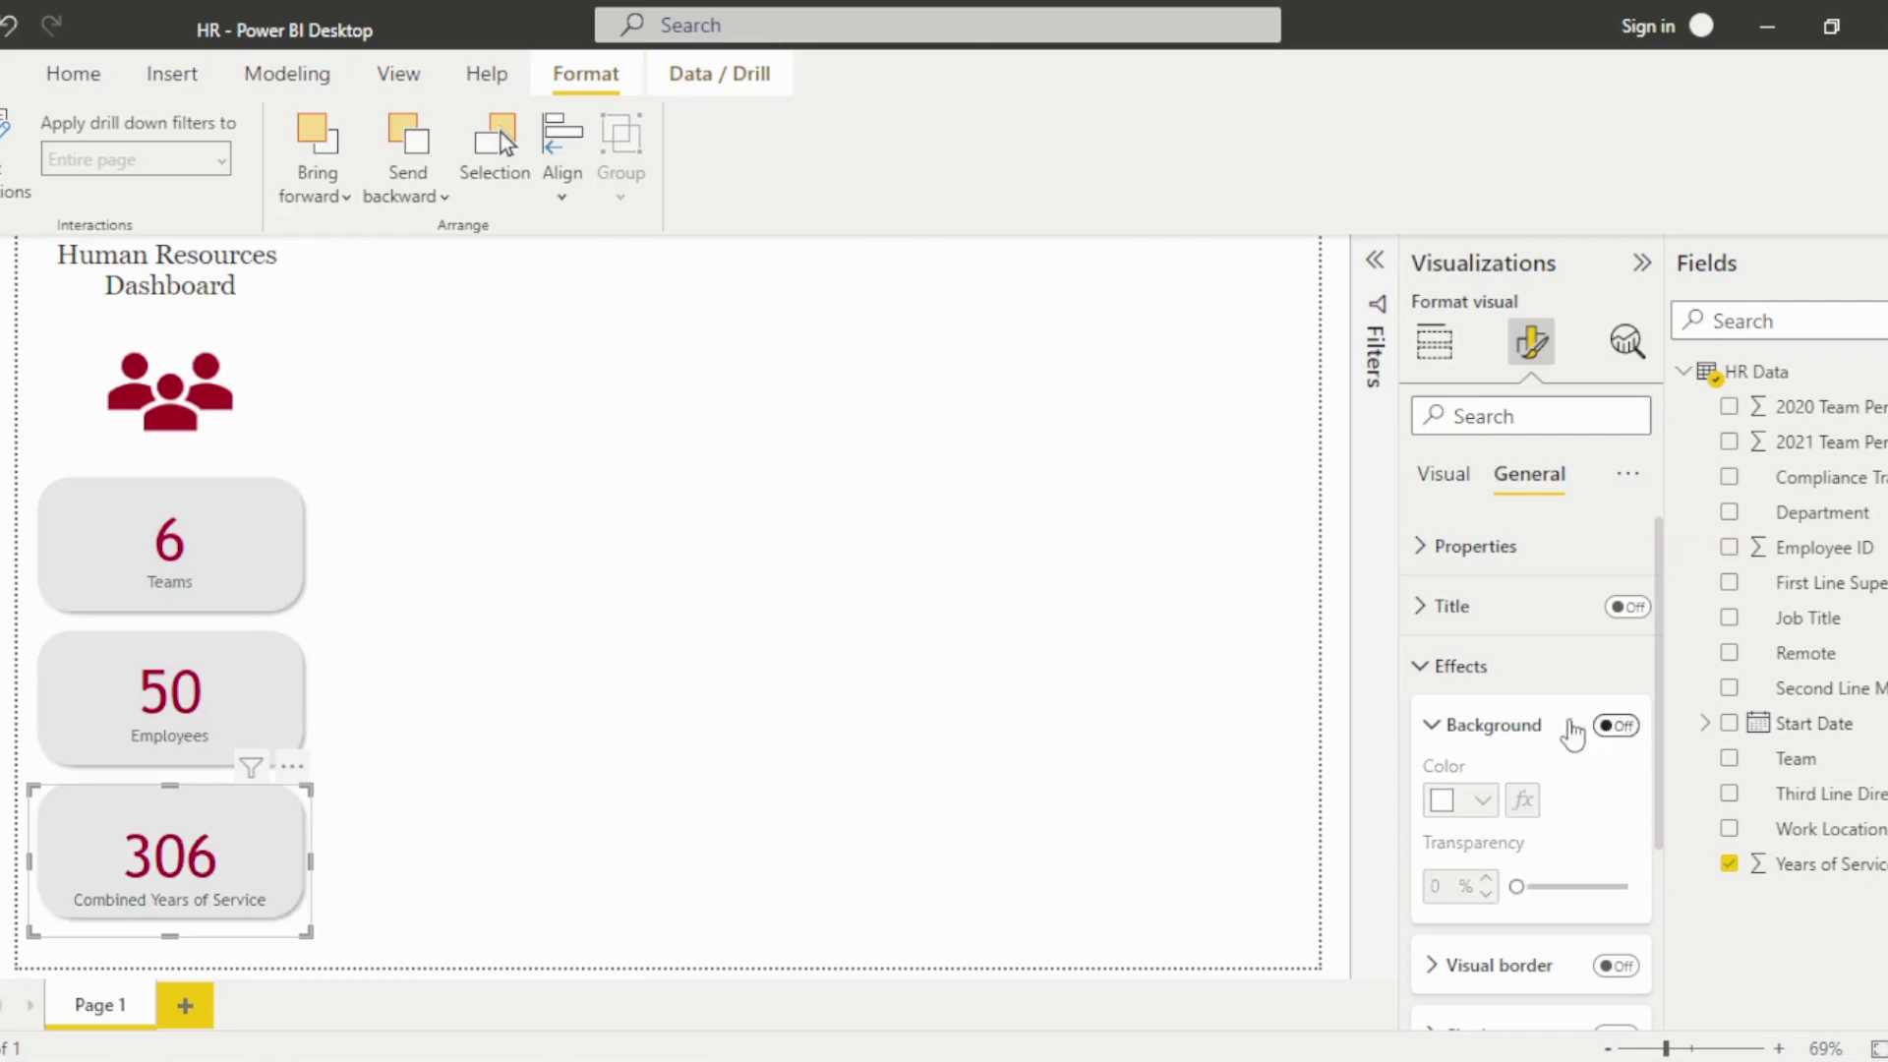
{"action": "left_click", "coordinate": [1428, 728]}
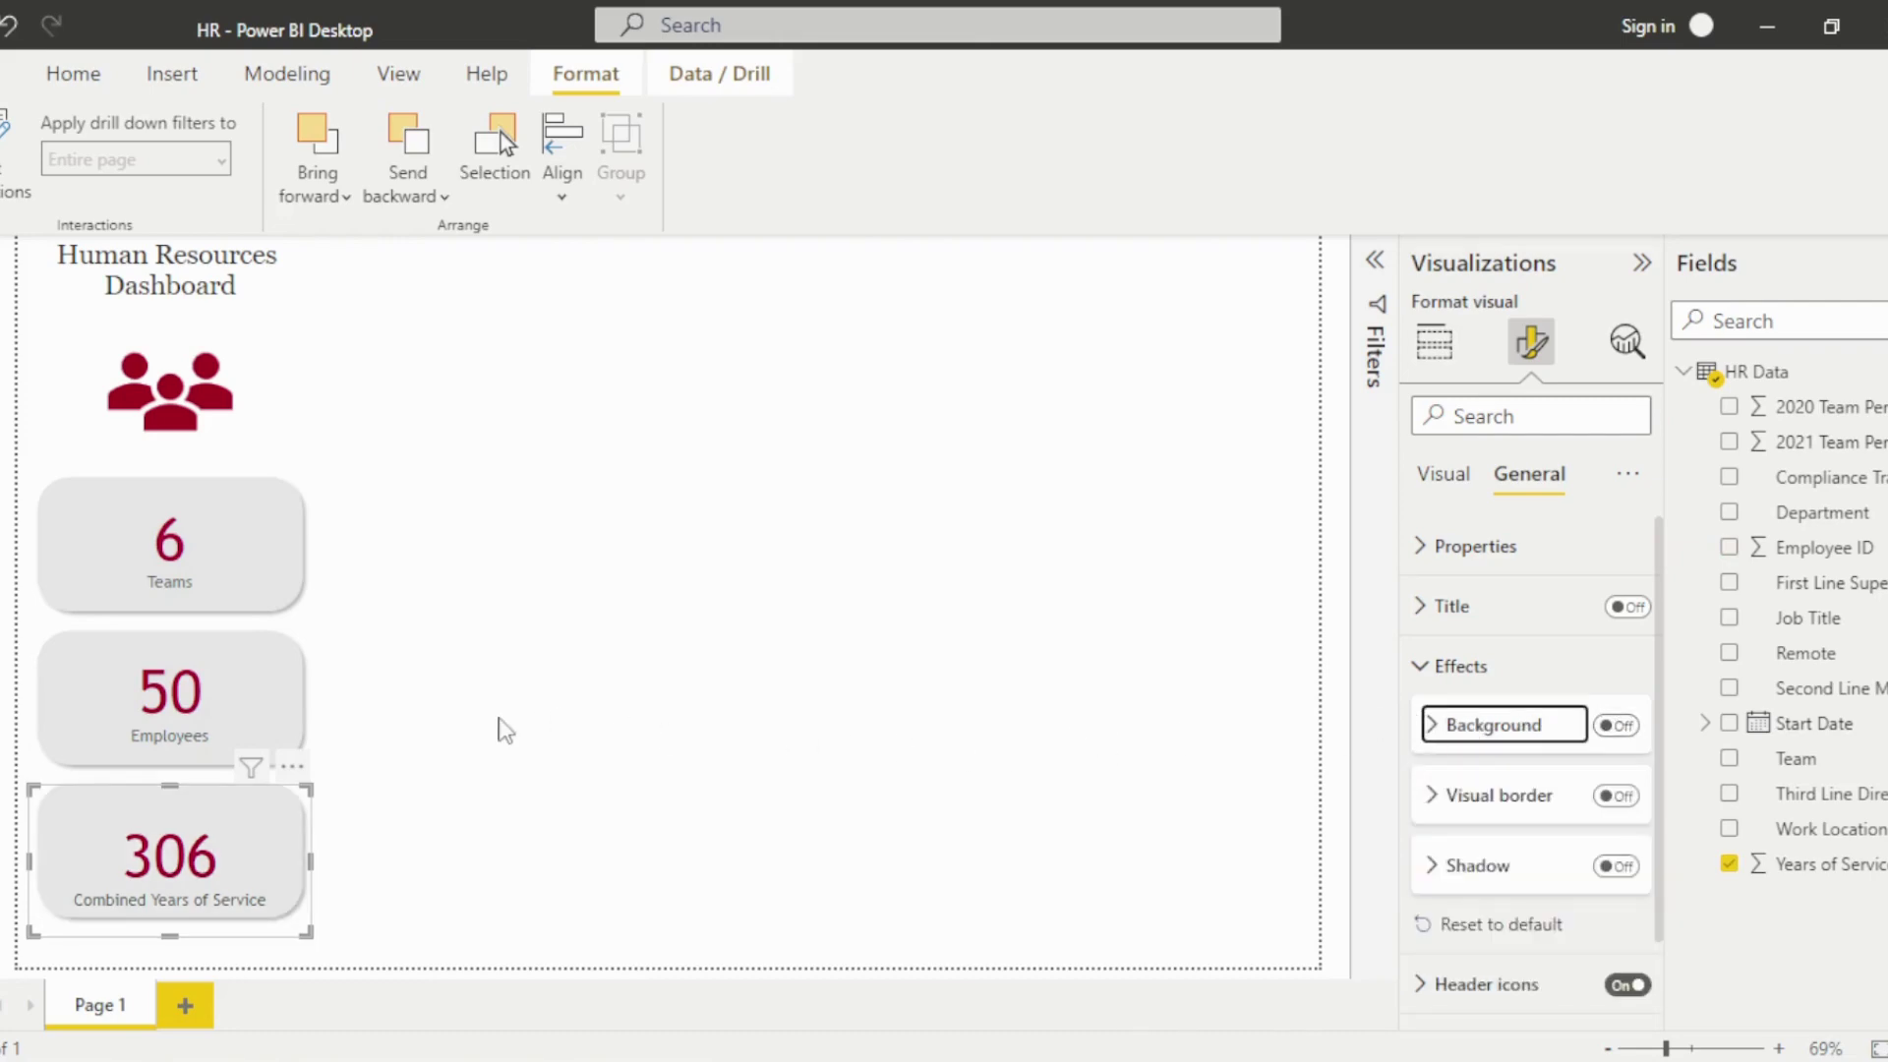
{"action": "left_click", "coordinate": [503, 729]}
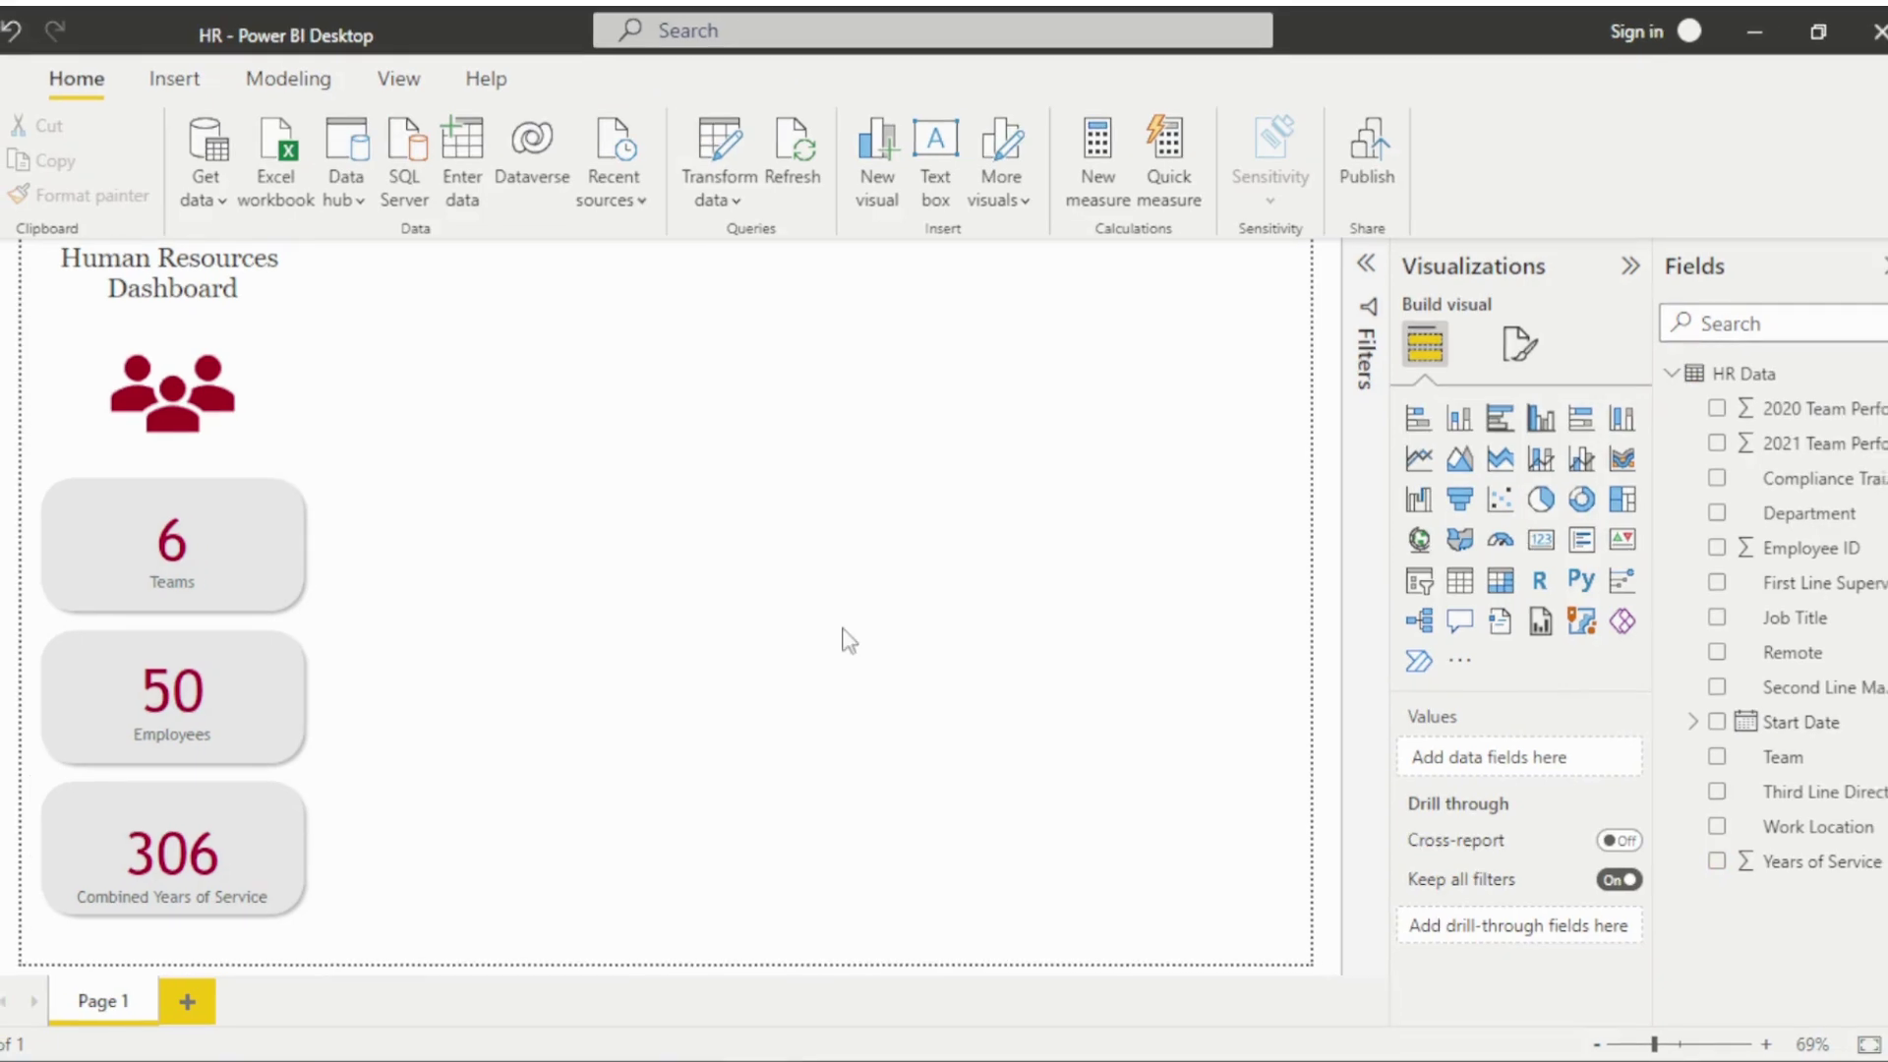
Build a wide stacked area chart of Count of Employee ID by Year beside the KPI cards.
{"action": "left_click", "coordinate": [1499, 459]}
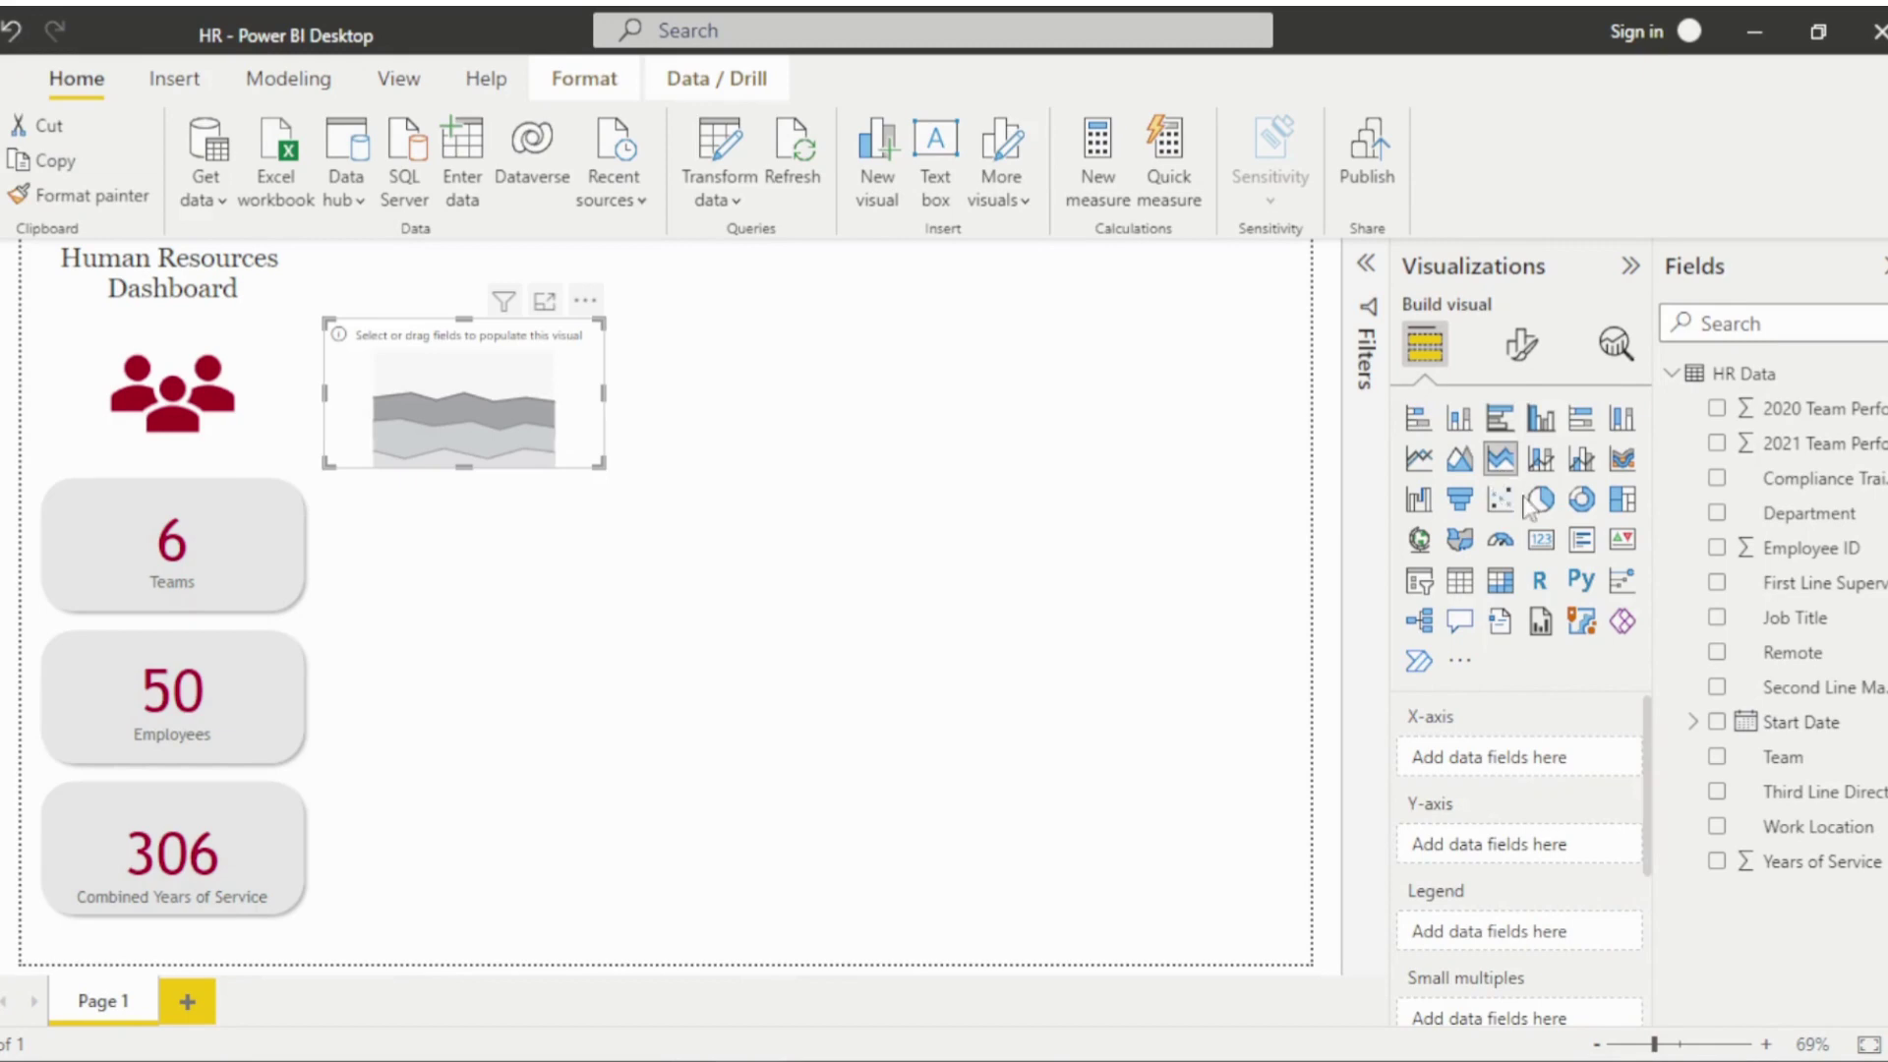
{"action": "left_click_drag", "start_coordinate": [1797, 731], "coordinate": [1601, 777]}
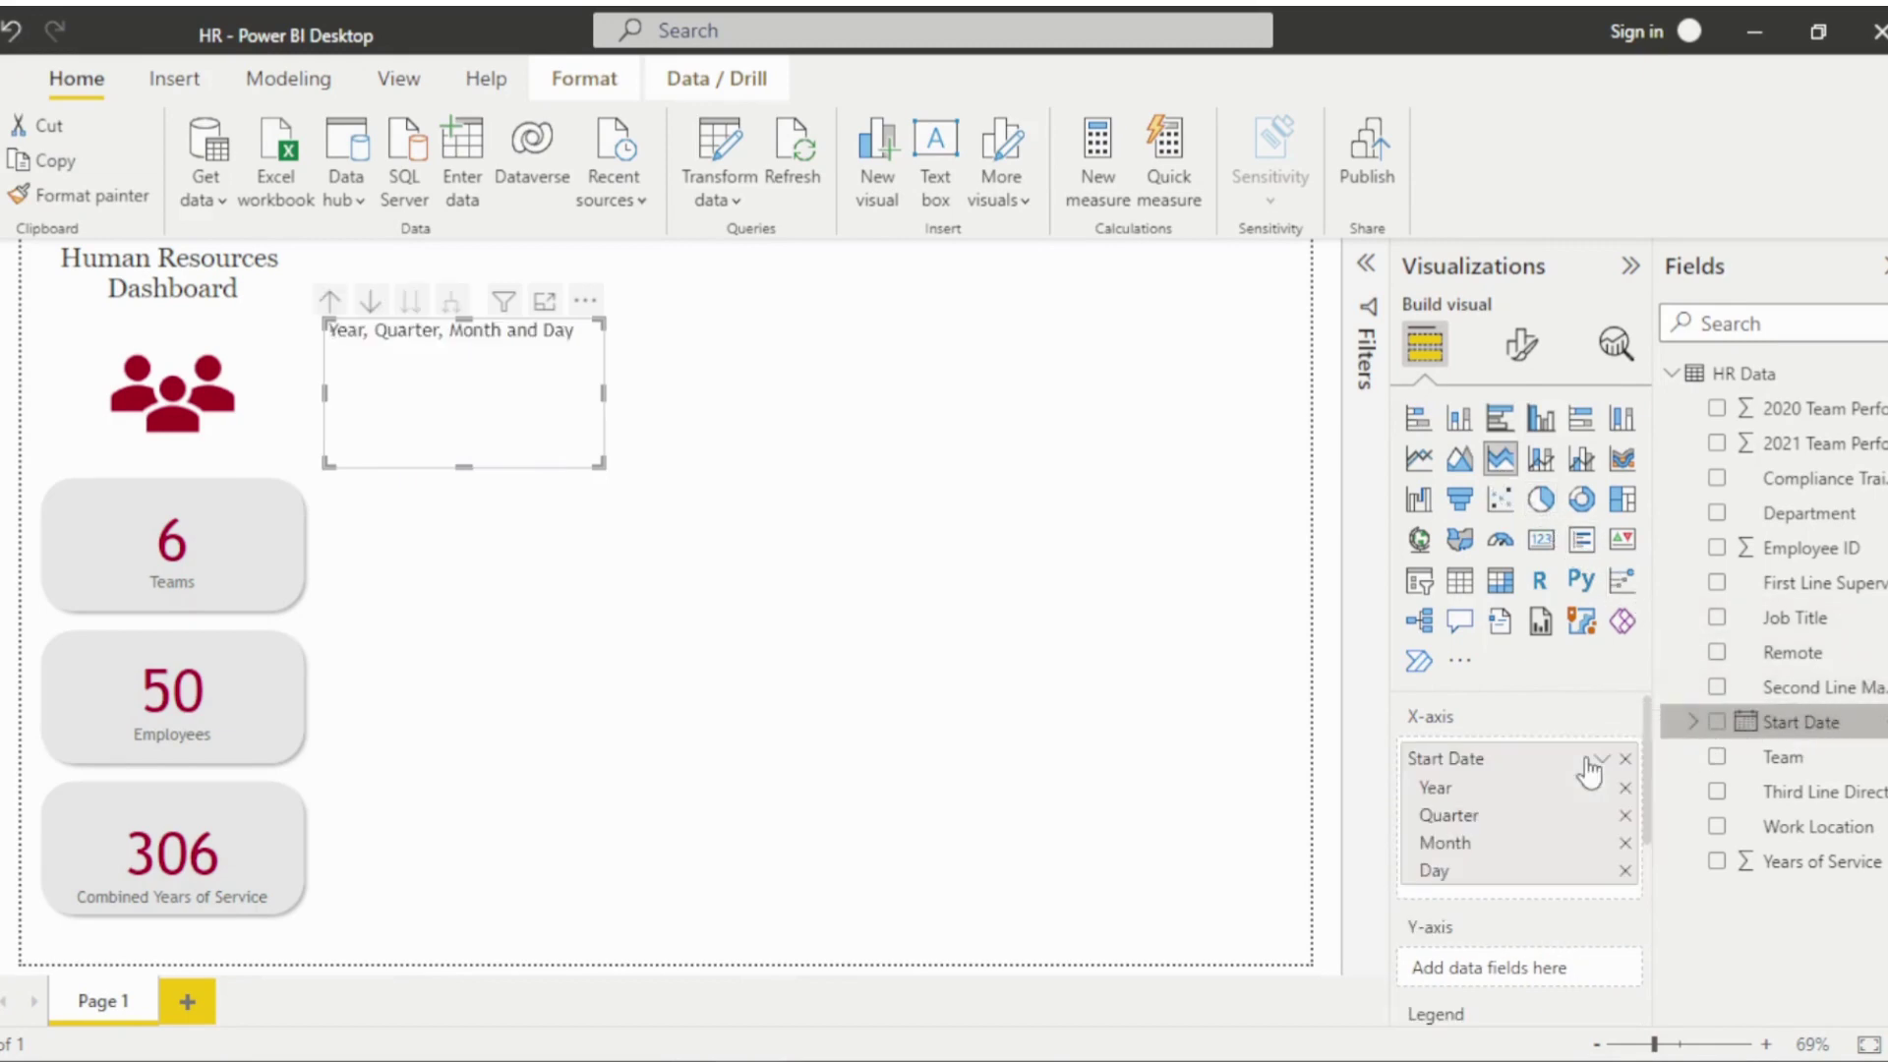
{"action": "left_click", "coordinate": [1625, 815]}
{"action": "left_click", "coordinate": [1624, 815]}
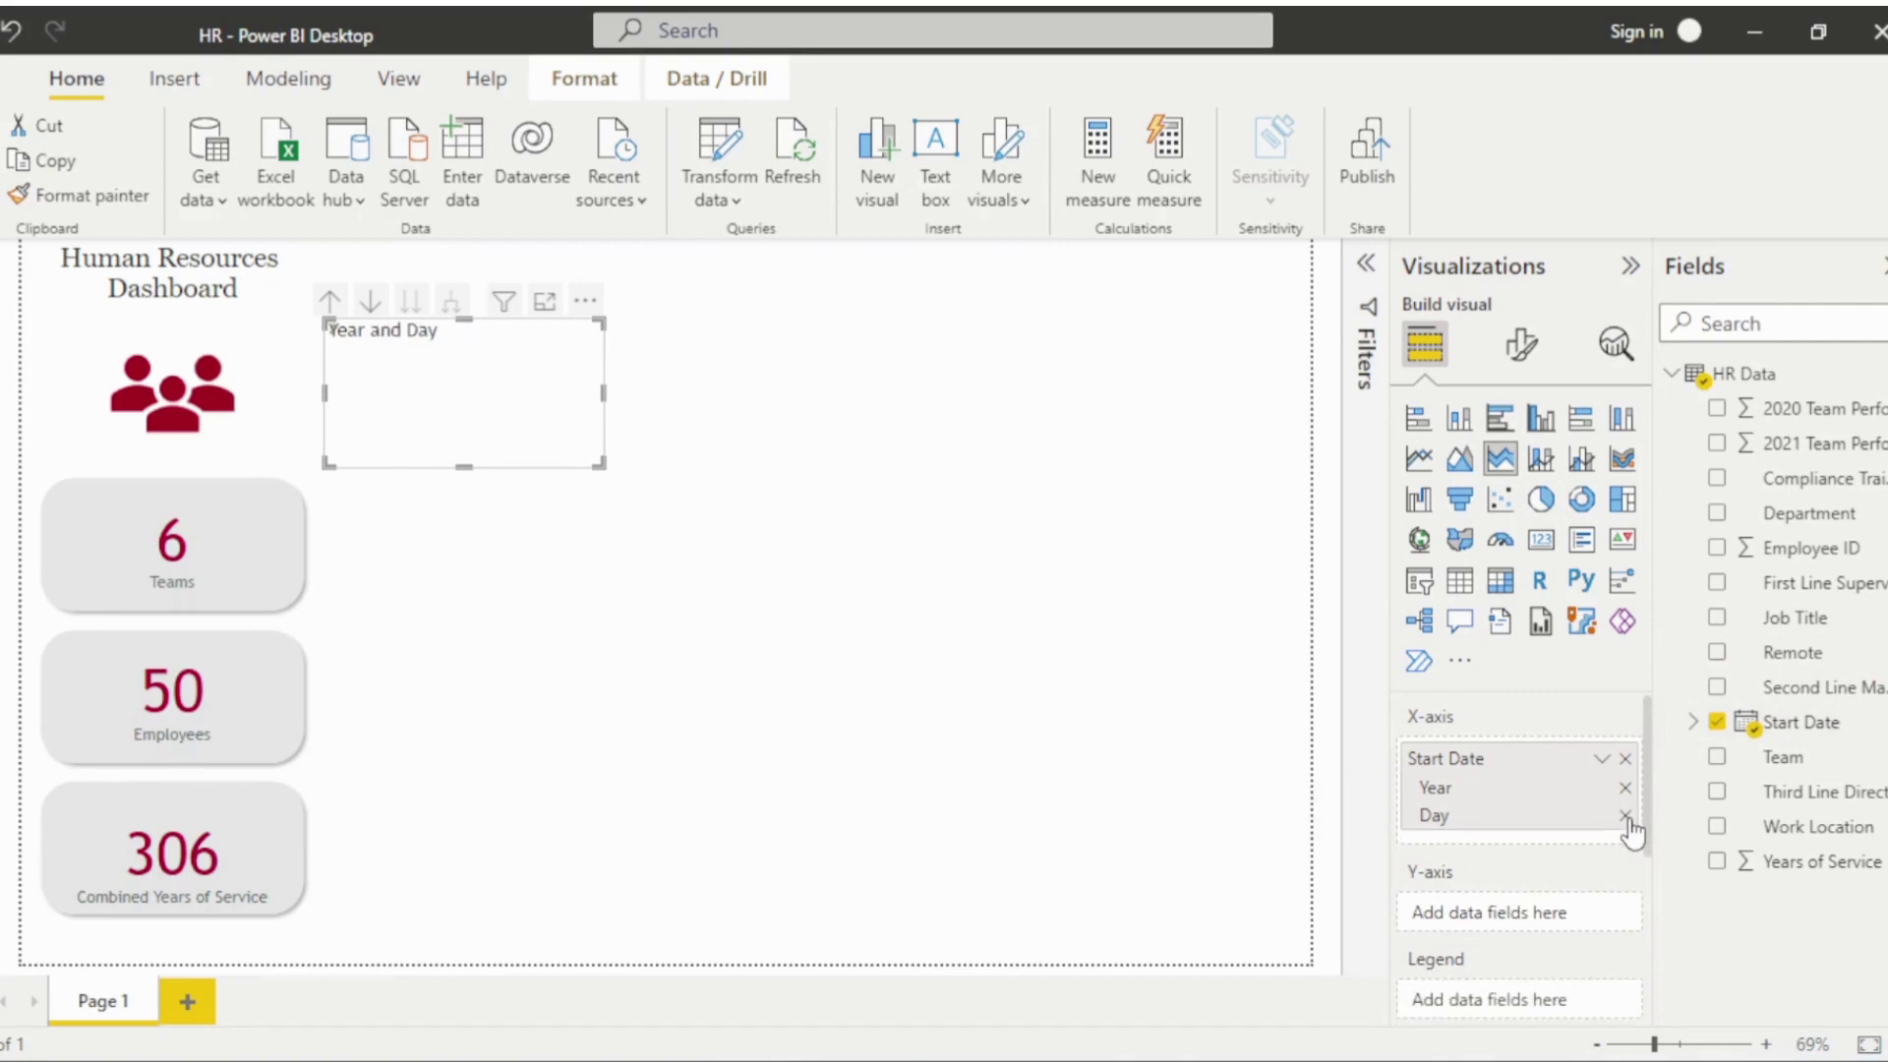
{"action": "left_click", "coordinate": [1625, 815]}
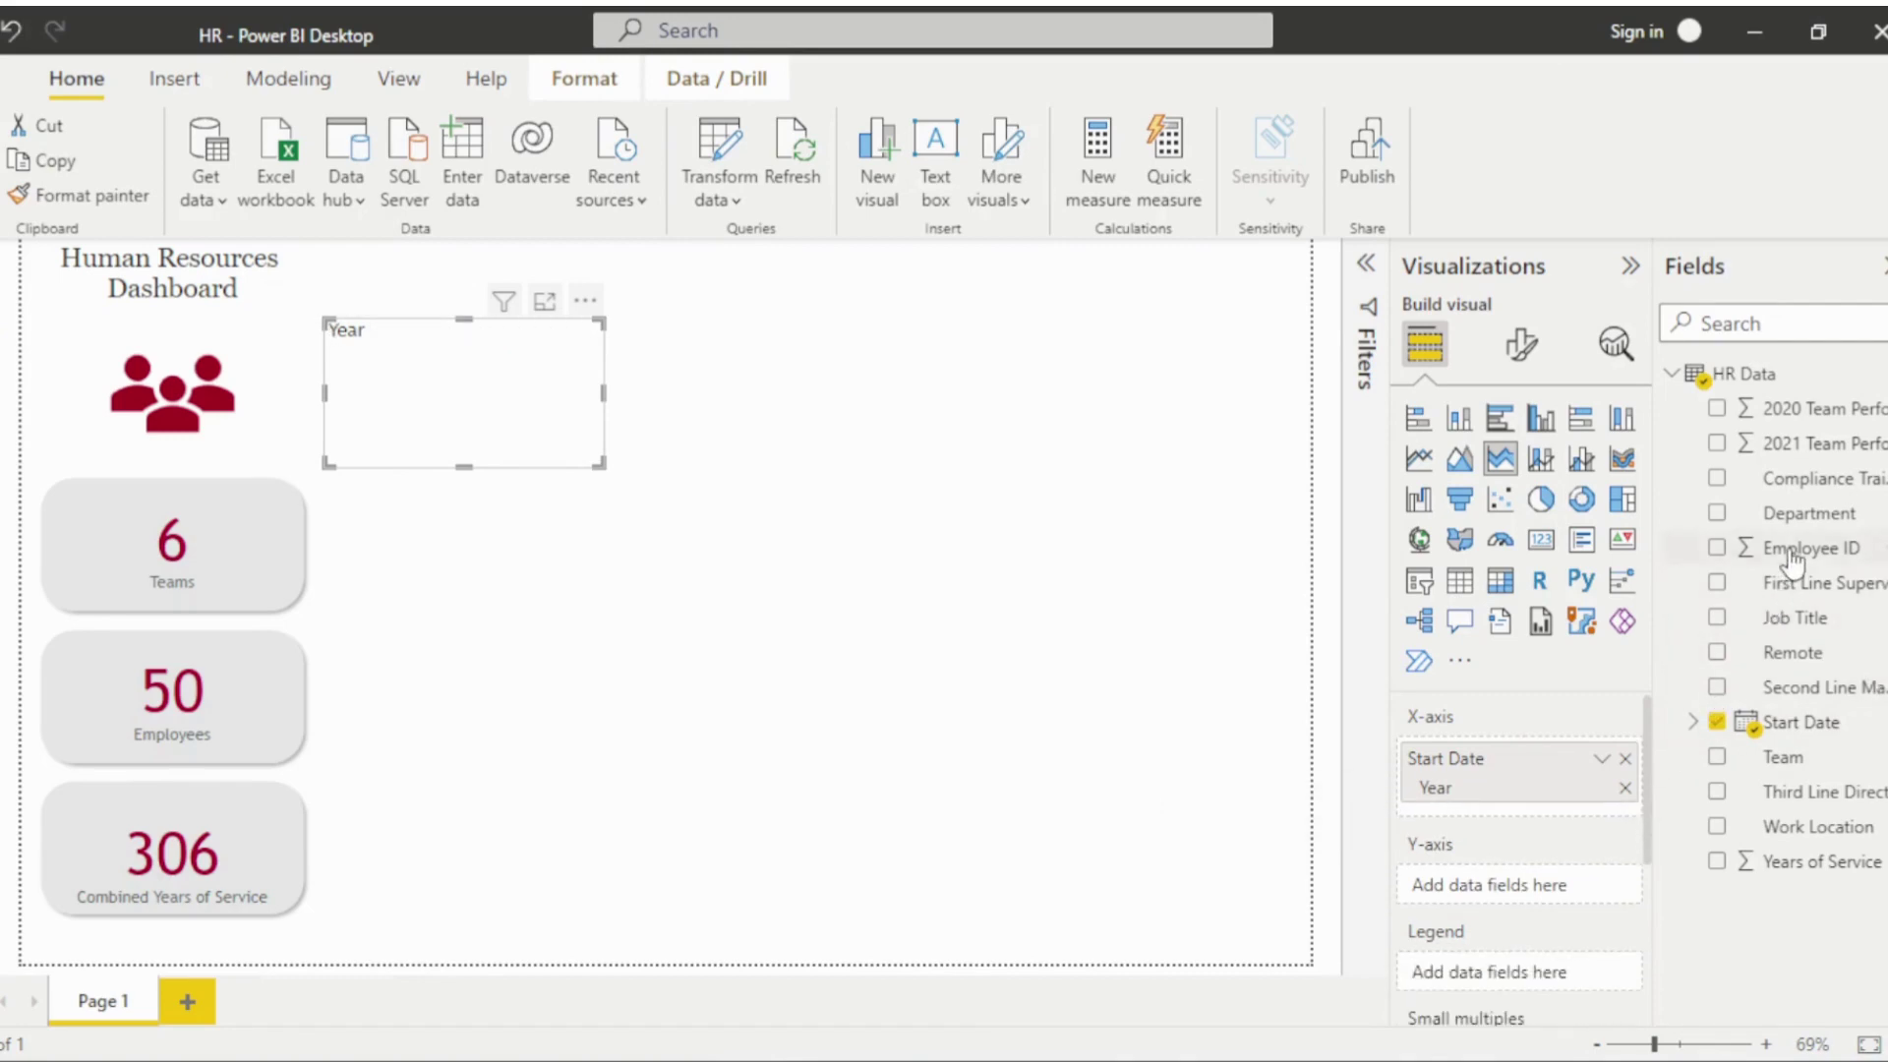
{"action": "left_click_drag", "start_coordinate": [1789, 556], "coordinate": [1566, 897]}
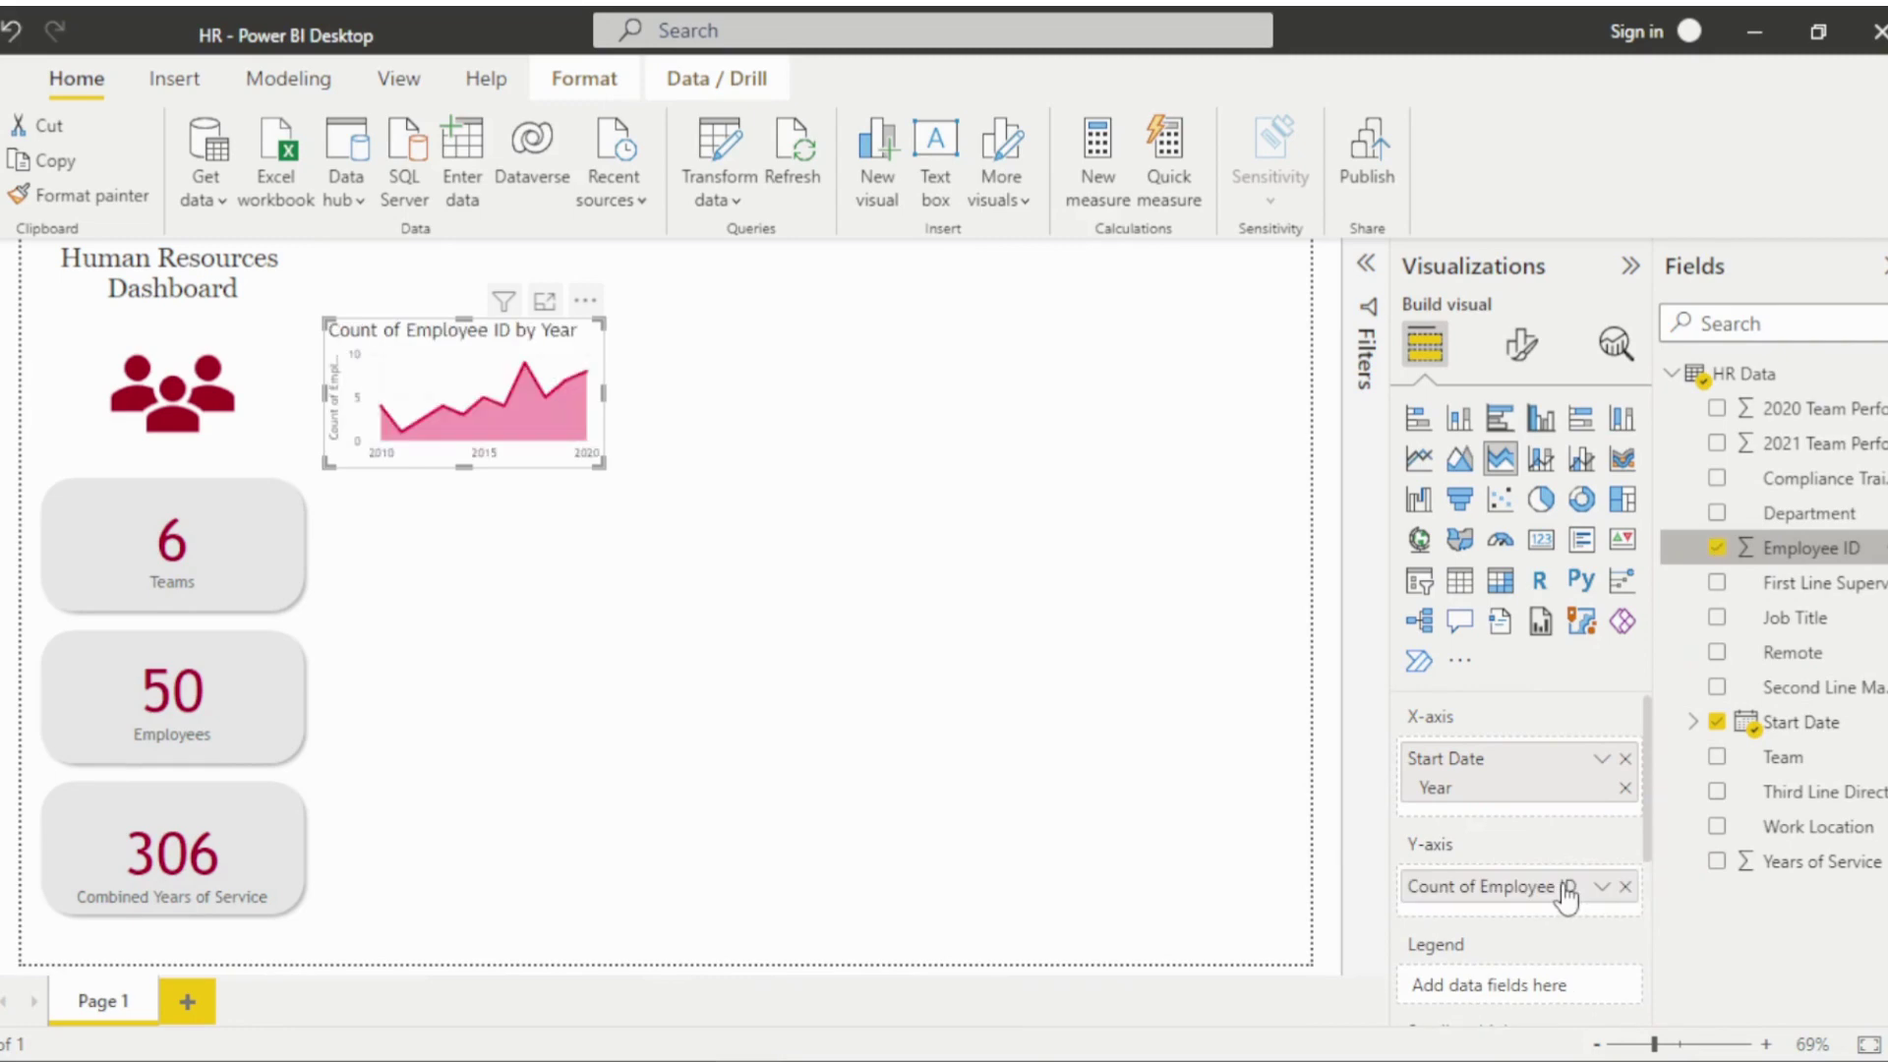
{"action": "left_click_drag", "start_coordinate": [602, 466], "coordinate": [1241, 602]}
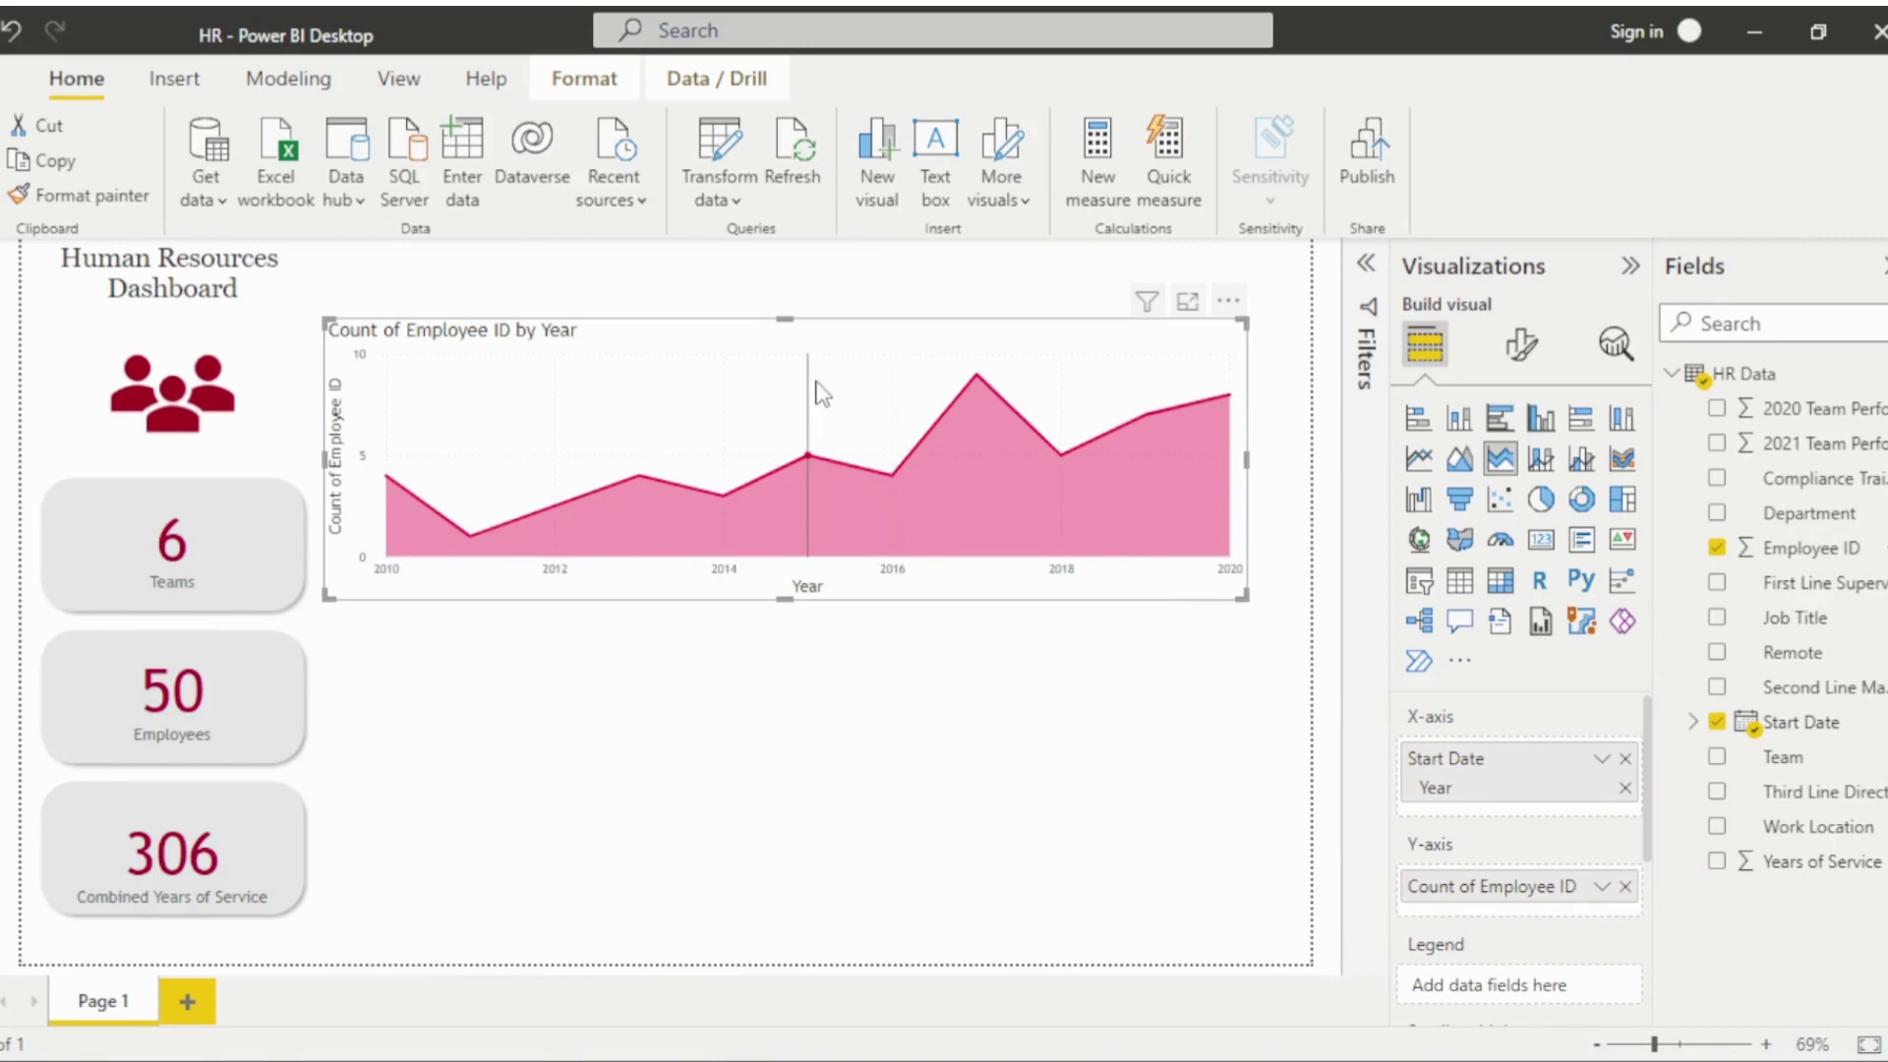
{"action": "left_click_drag", "start_coordinate": [813, 346], "coordinate": [845, 680]}
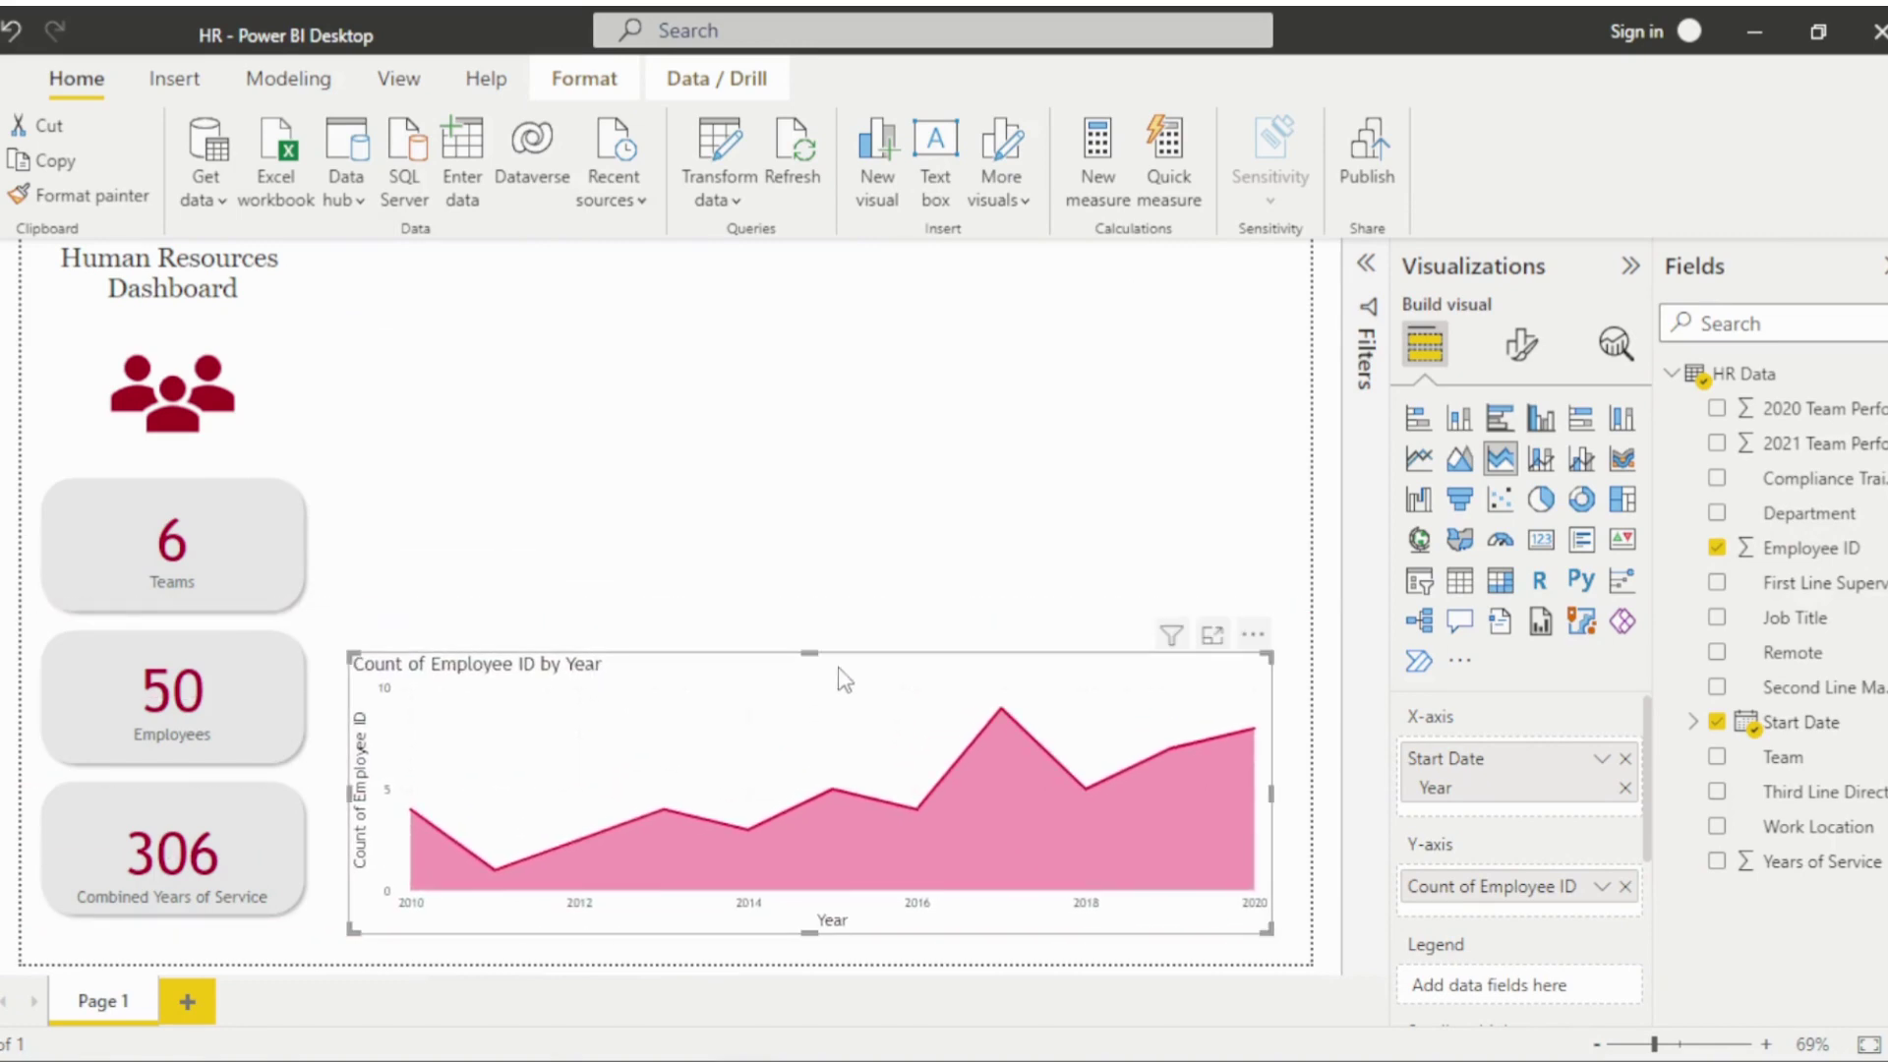
Hide the area chart's X-axis Year title and Y-axis Count of Employee ID title.
{"action": "left_click", "coordinate": [1519, 360]}
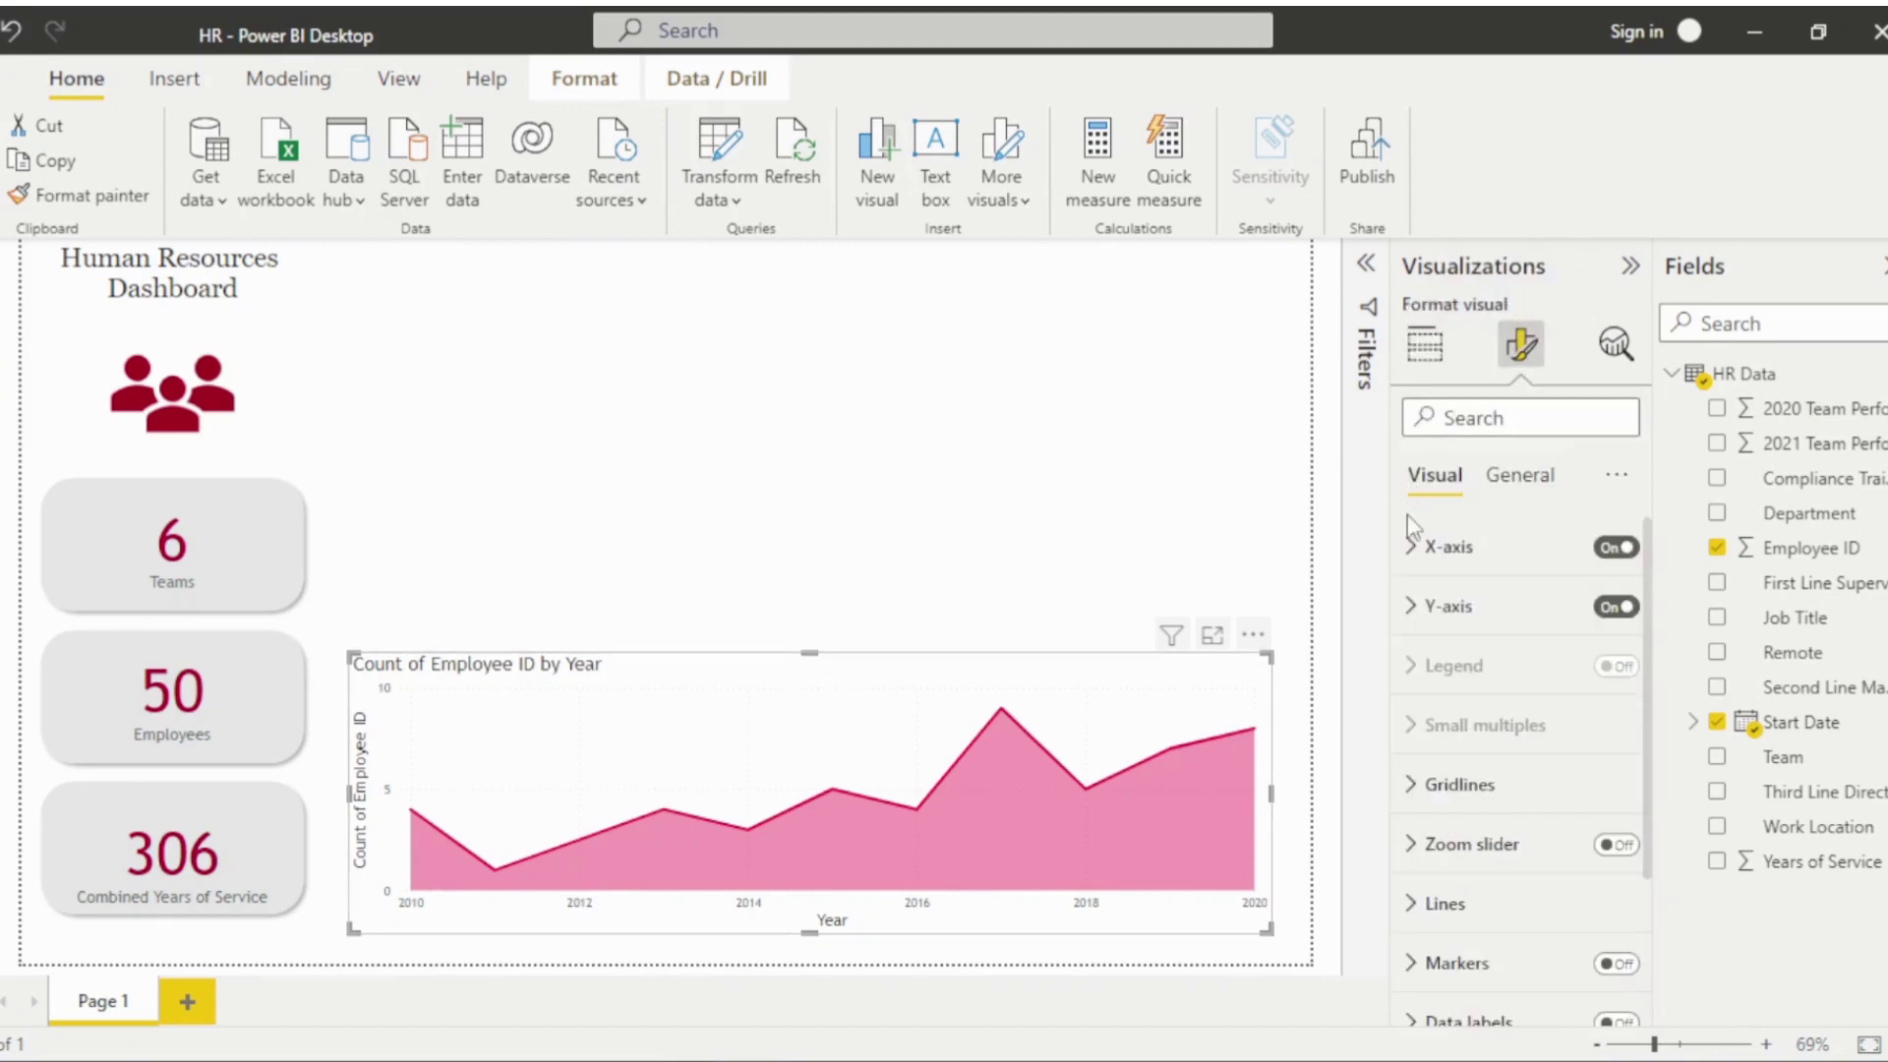
{"action": "left_click", "coordinate": [1413, 548]}
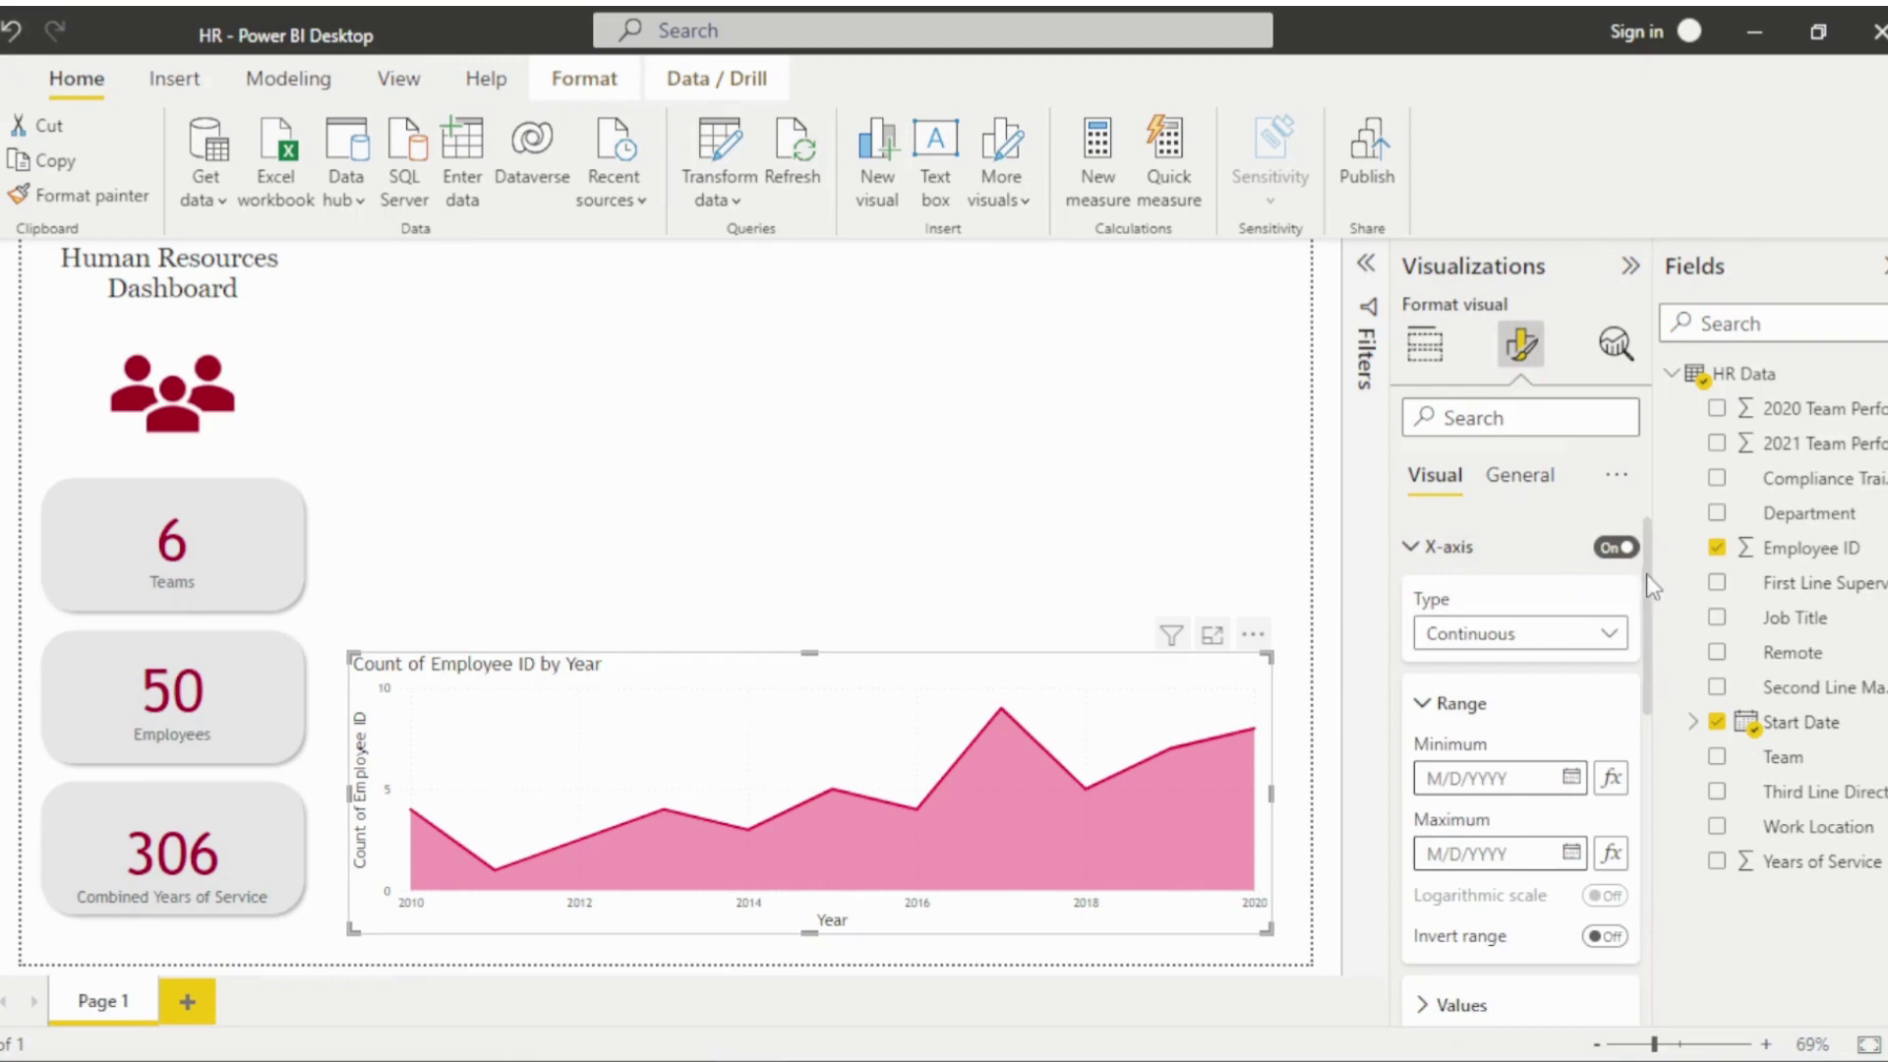
{"action": "left_click_drag", "start_coordinate": [1652, 587], "coordinate": [1667, 727]}
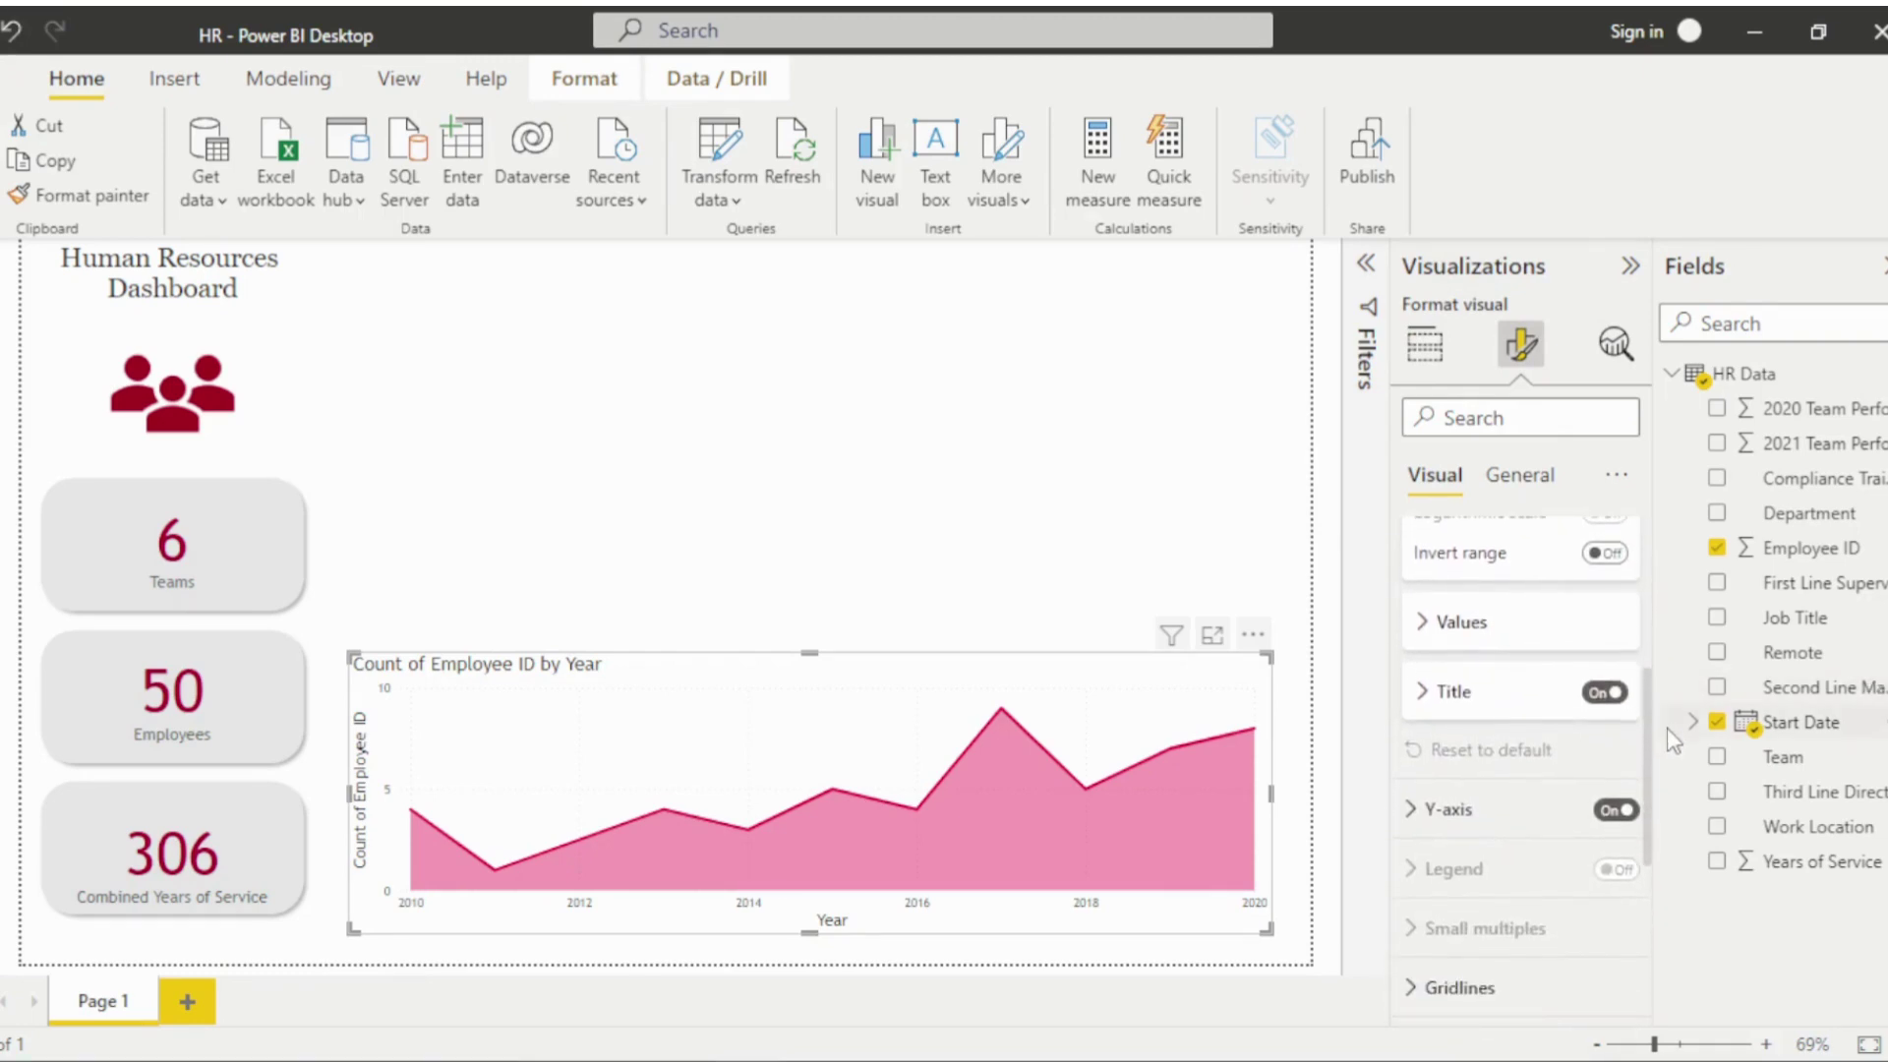
{"action": "left_click", "coordinate": [1595, 694]}
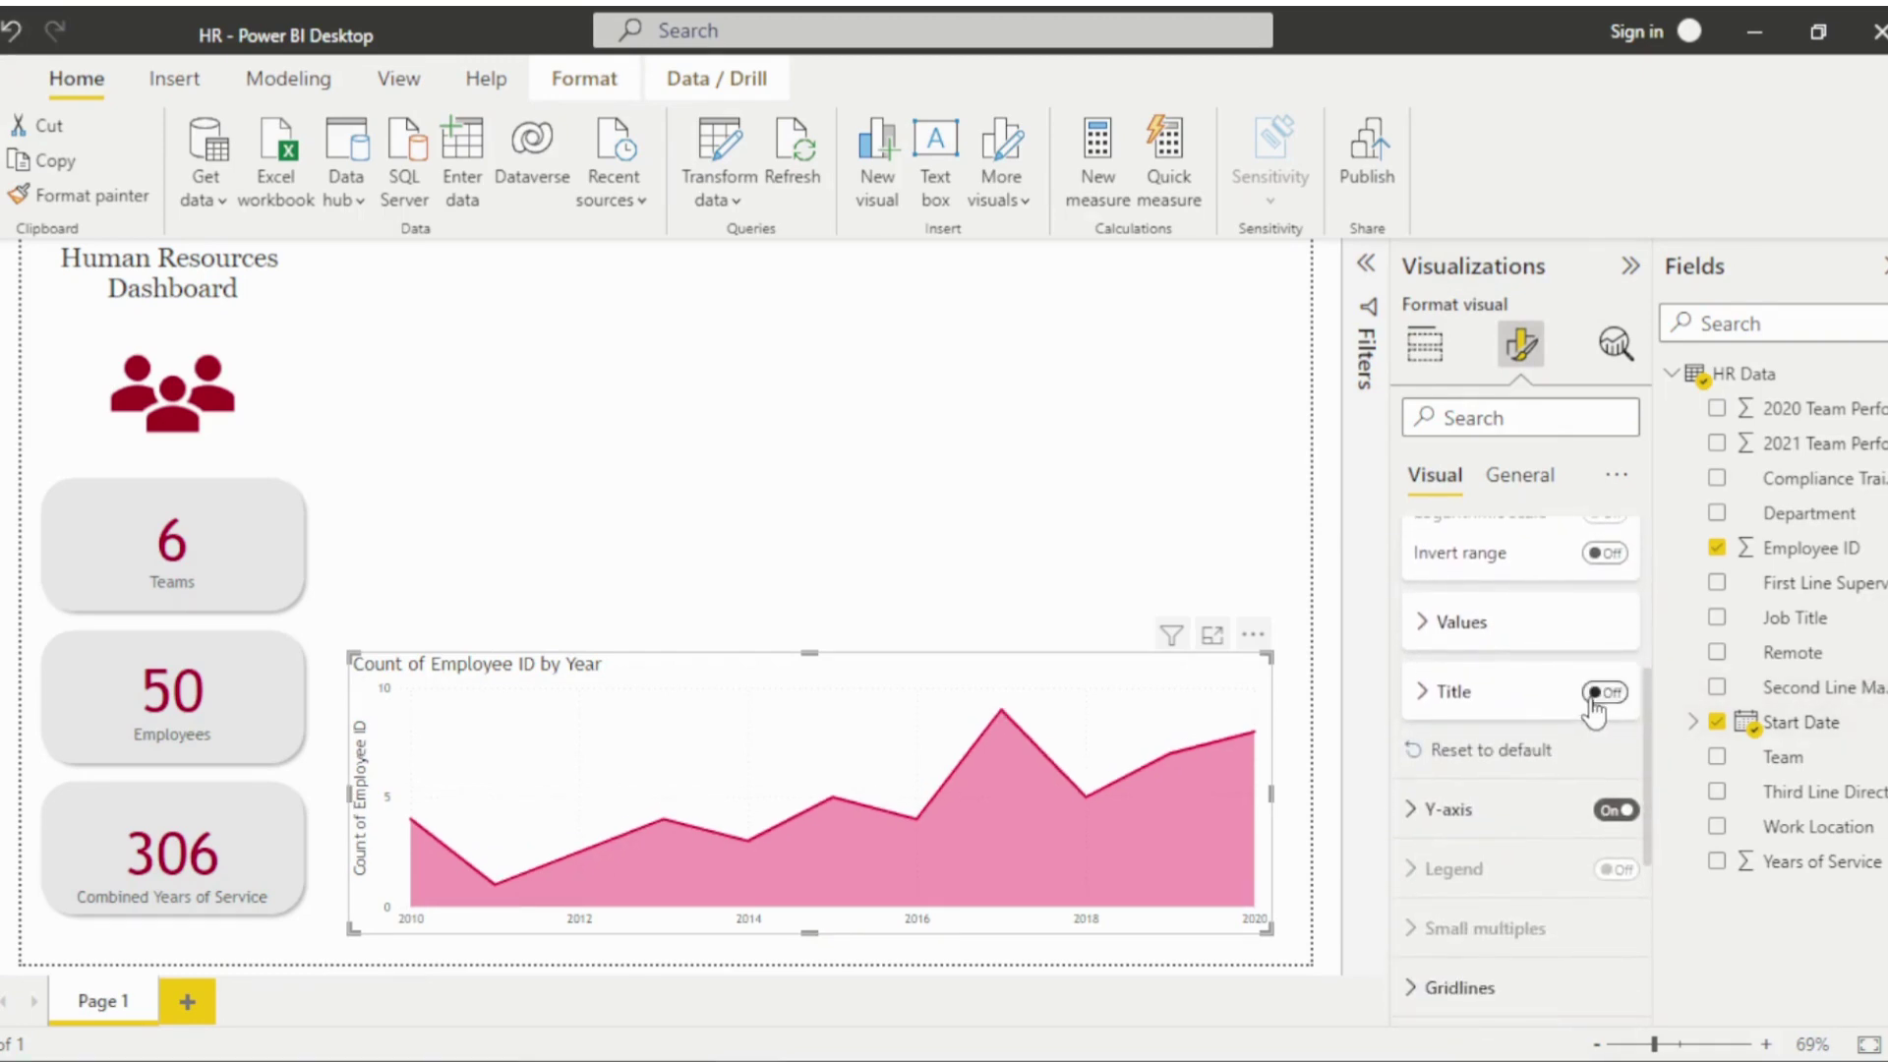
{"action": "left_click", "coordinate": [1413, 809]}
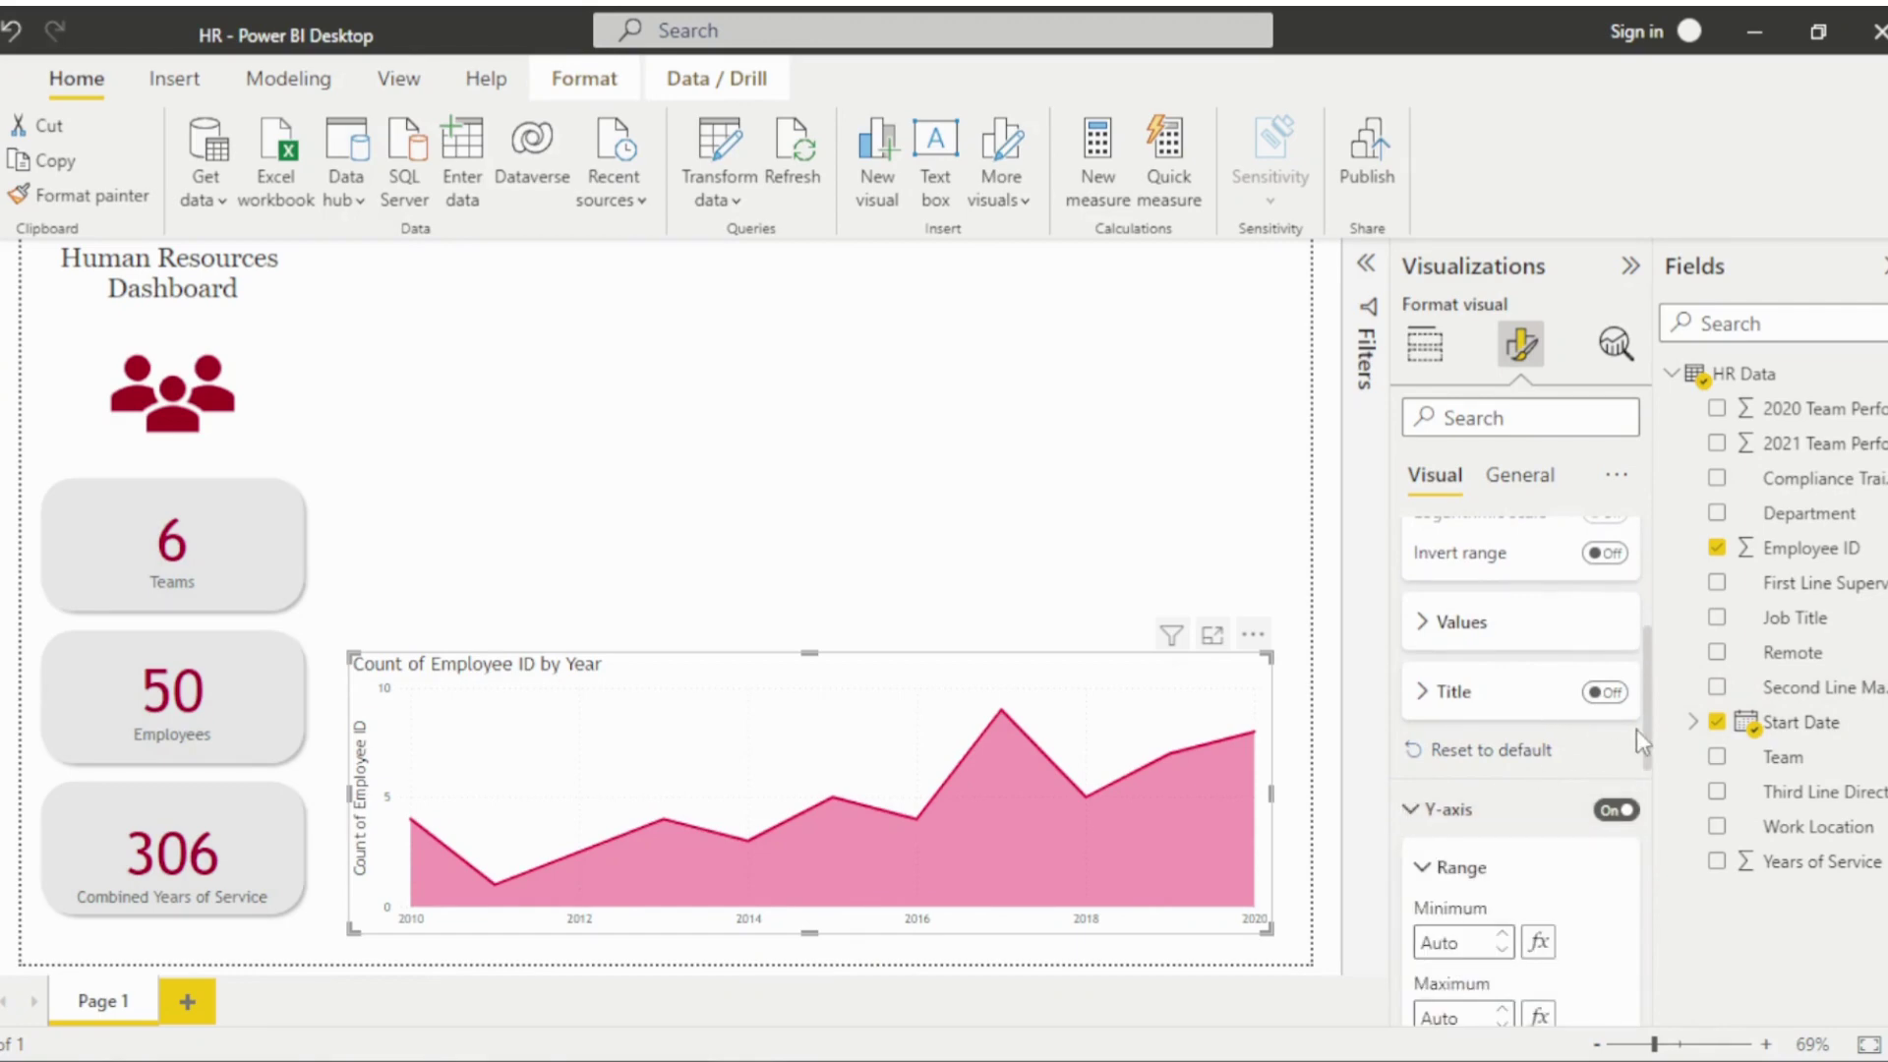
{"action": "left_click_drag", "start_coordinate": [1650, 745], "coordinate": [1657, 878]}
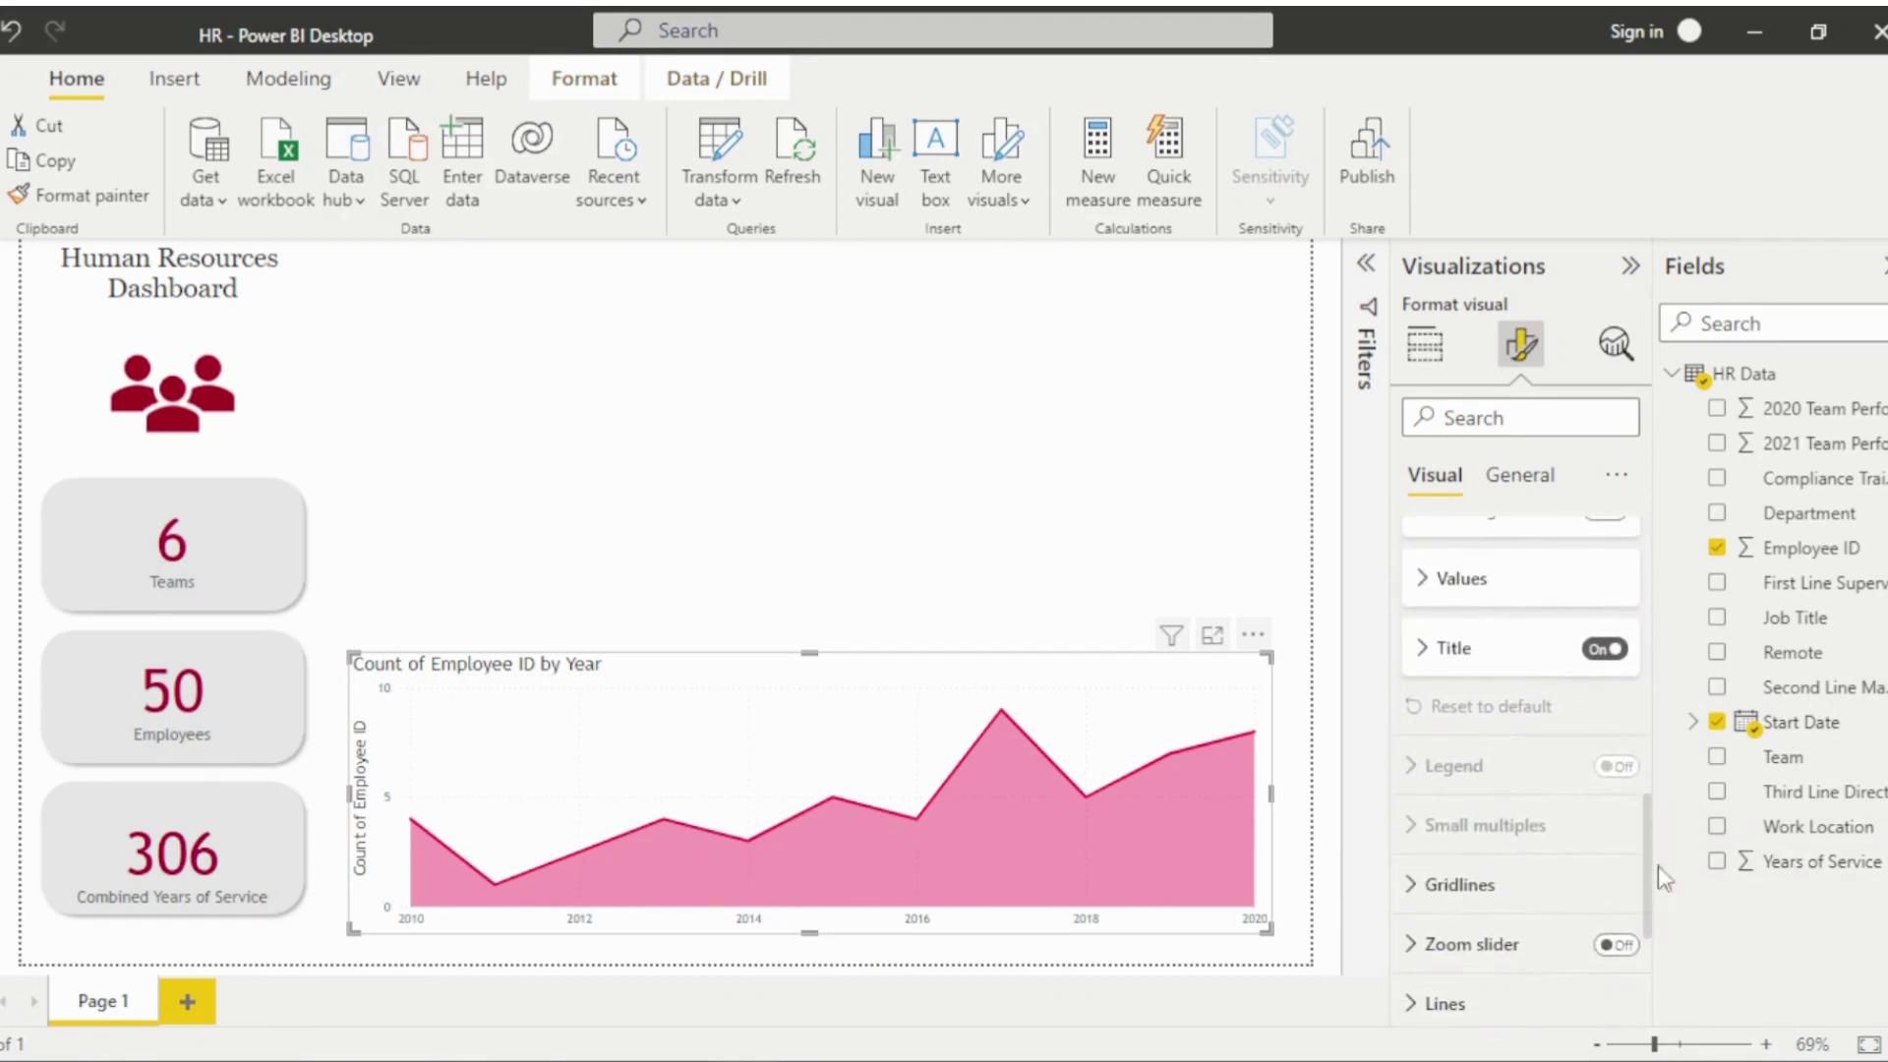
{"action": "left_click", "coordinate": [1608, 653]}
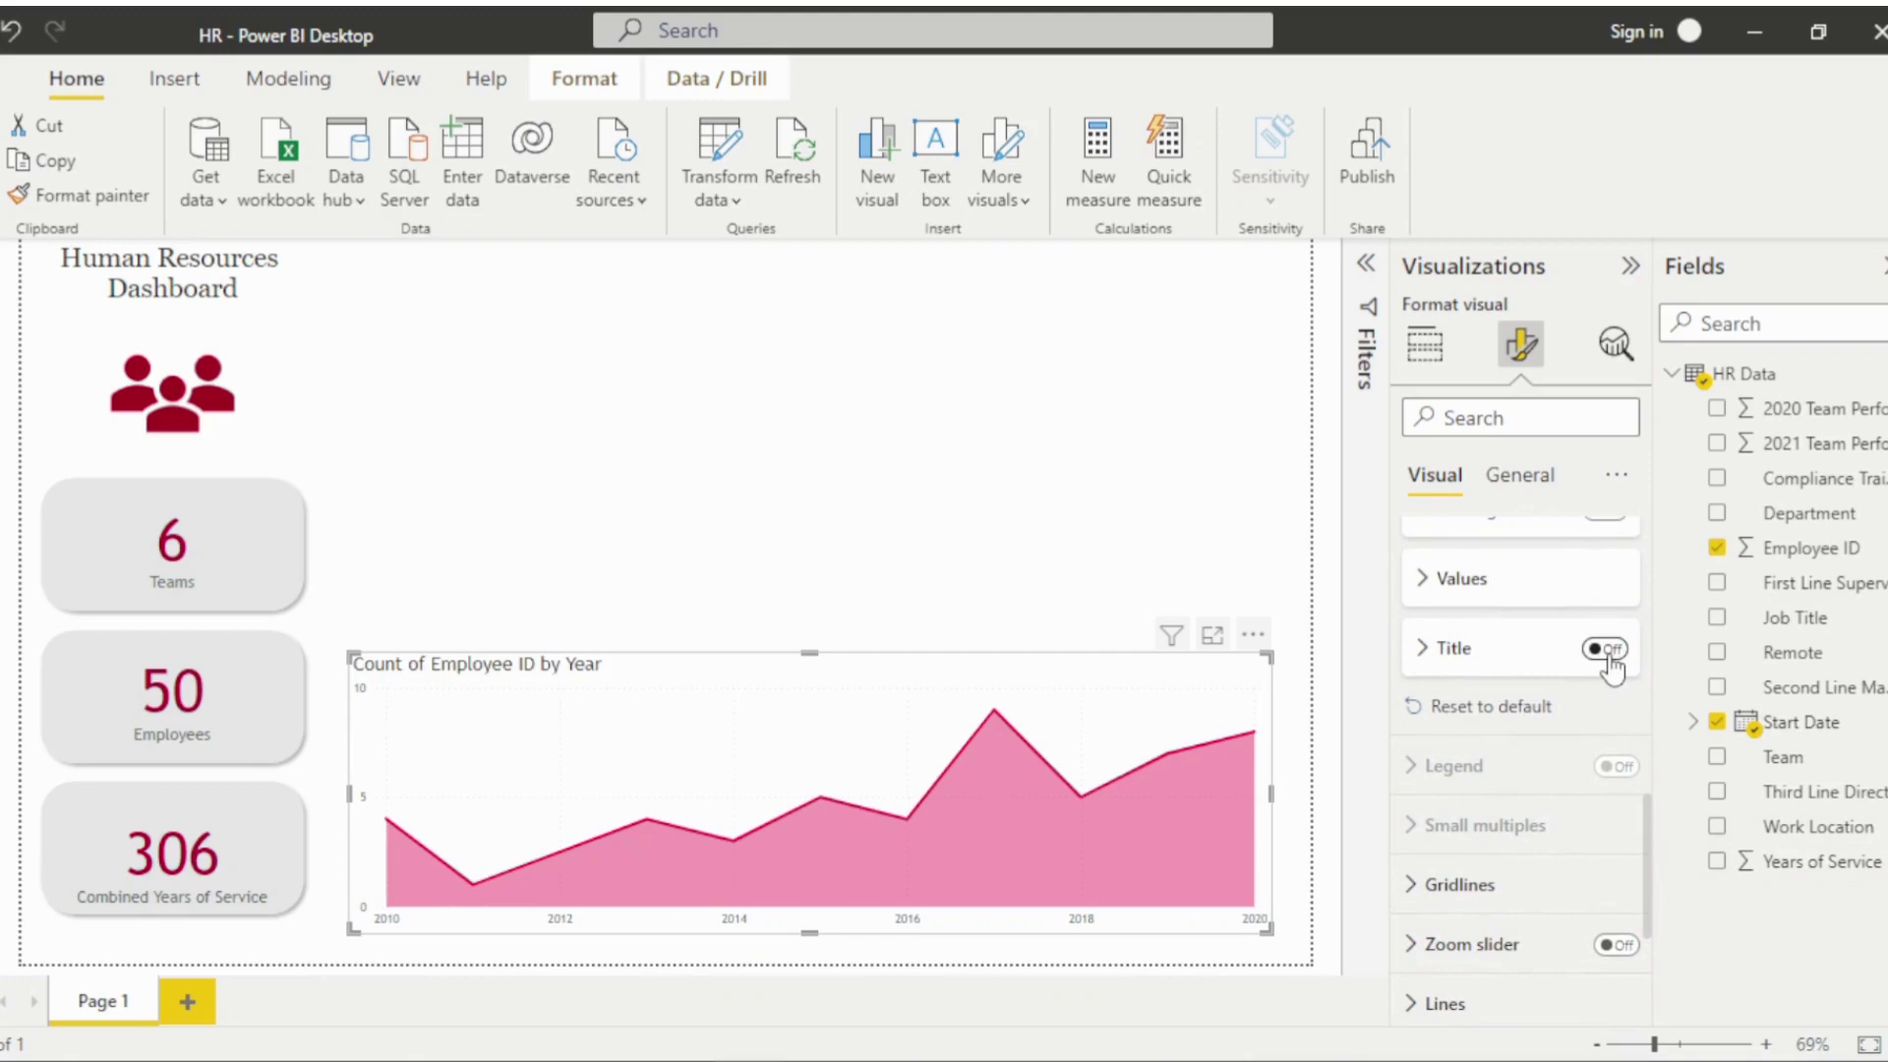
{"action": "left_click_drag", "start_coordinate": [1650, 814], "coordinate": [1660, 915]}
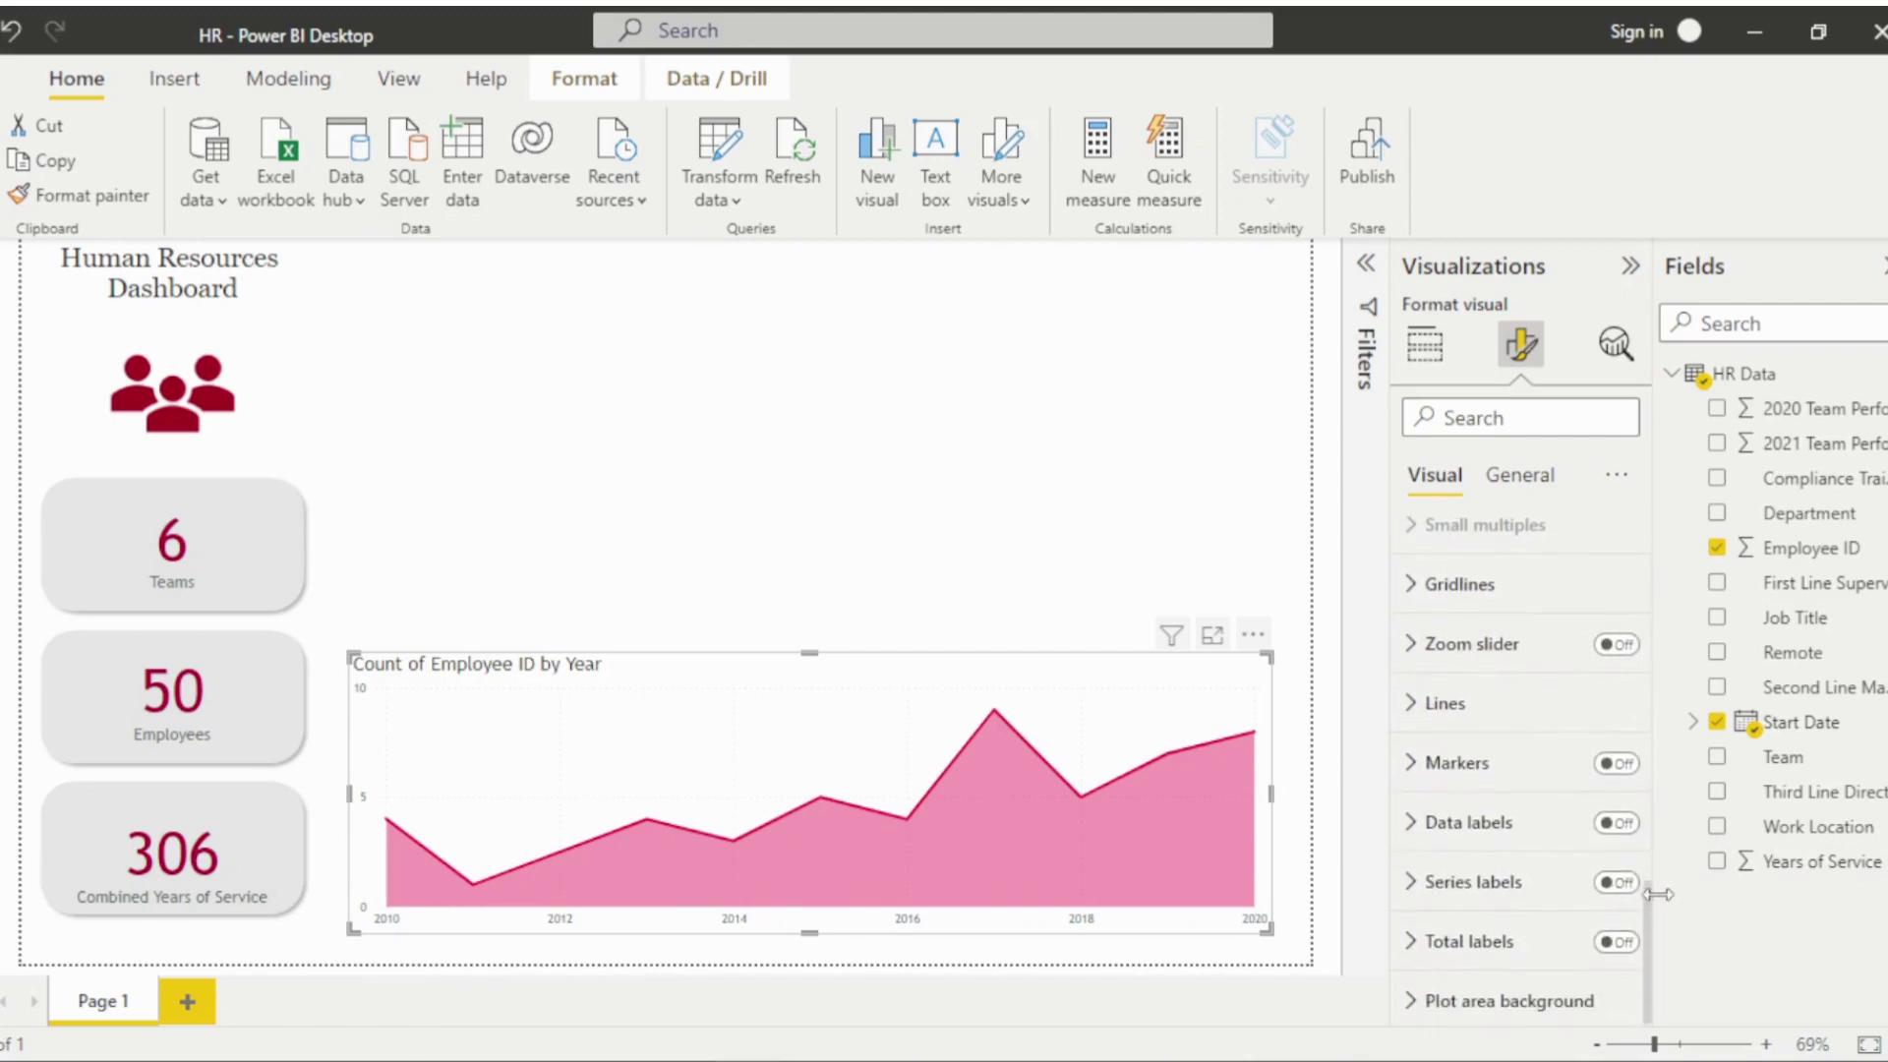
Turn off the area chart's horizontal and vertical gridlines.
{"action": "left_click", "coordinate": [1428, 590]}
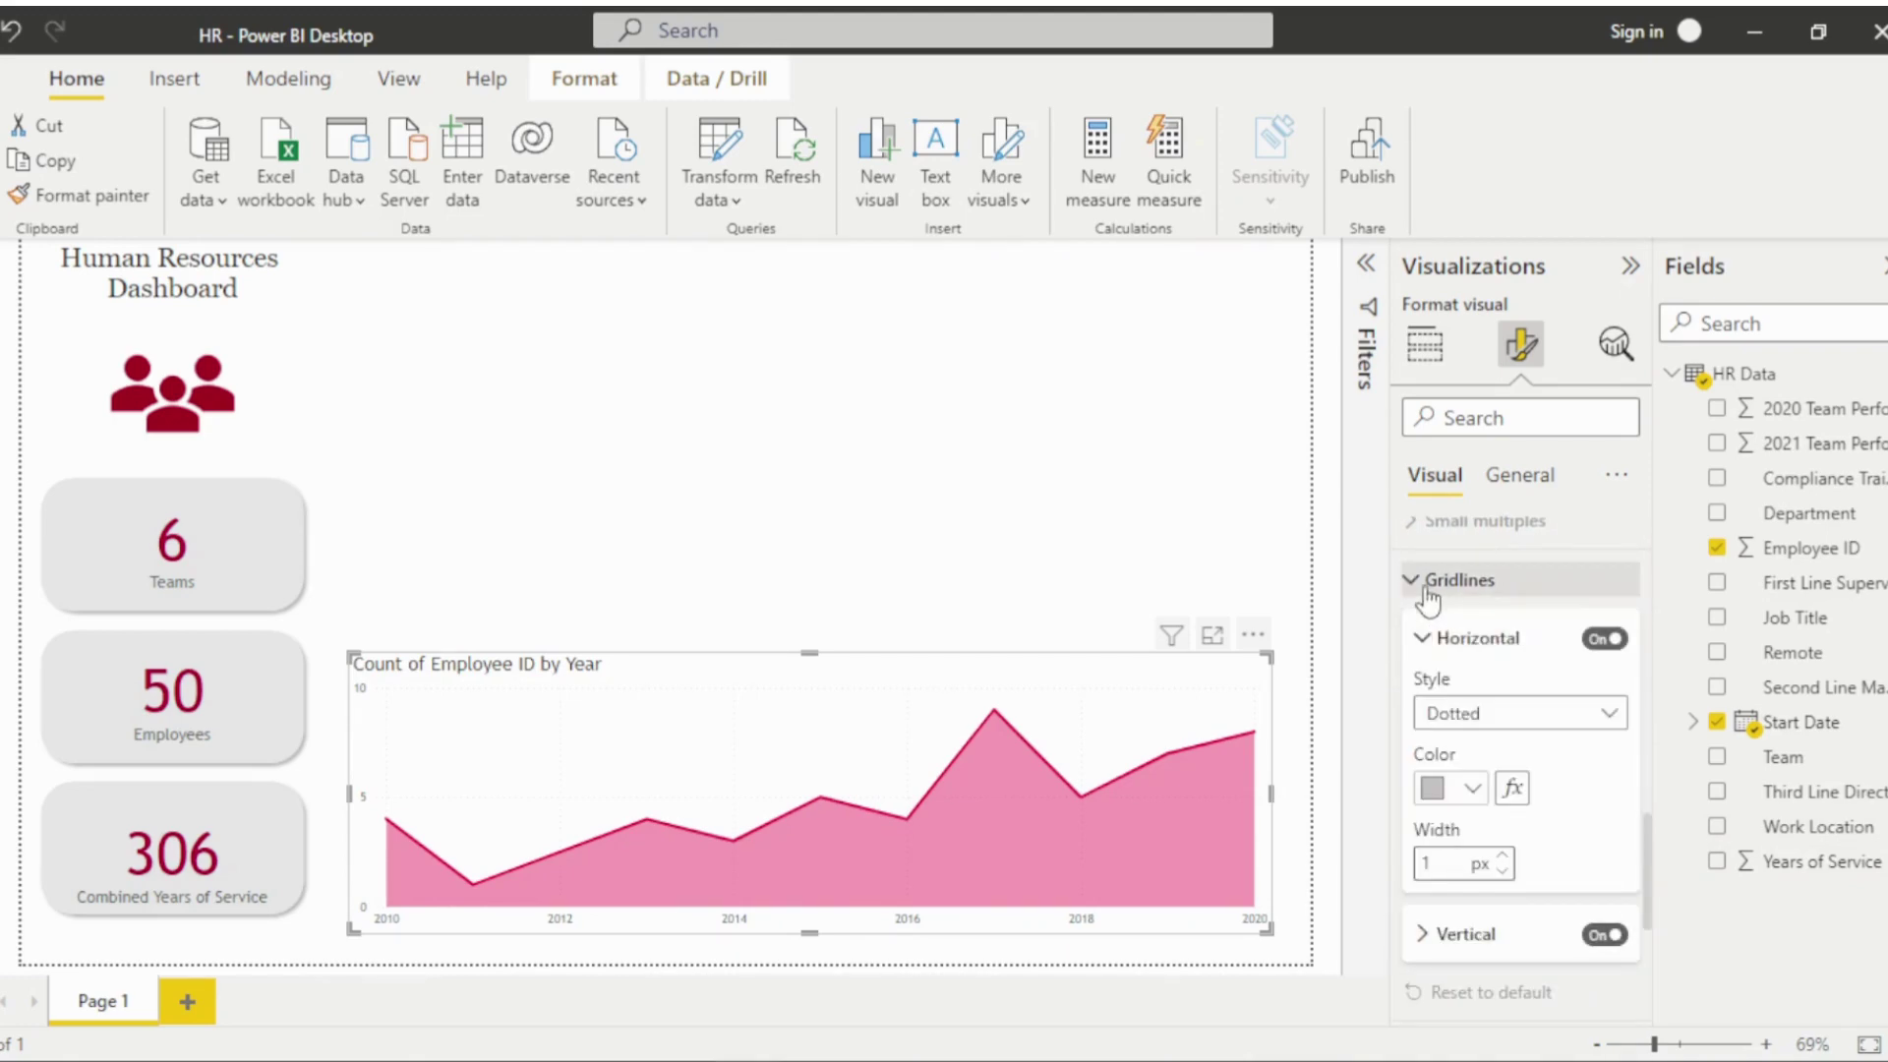
{"action": "left_click", "coordinate": [1591, 651]}
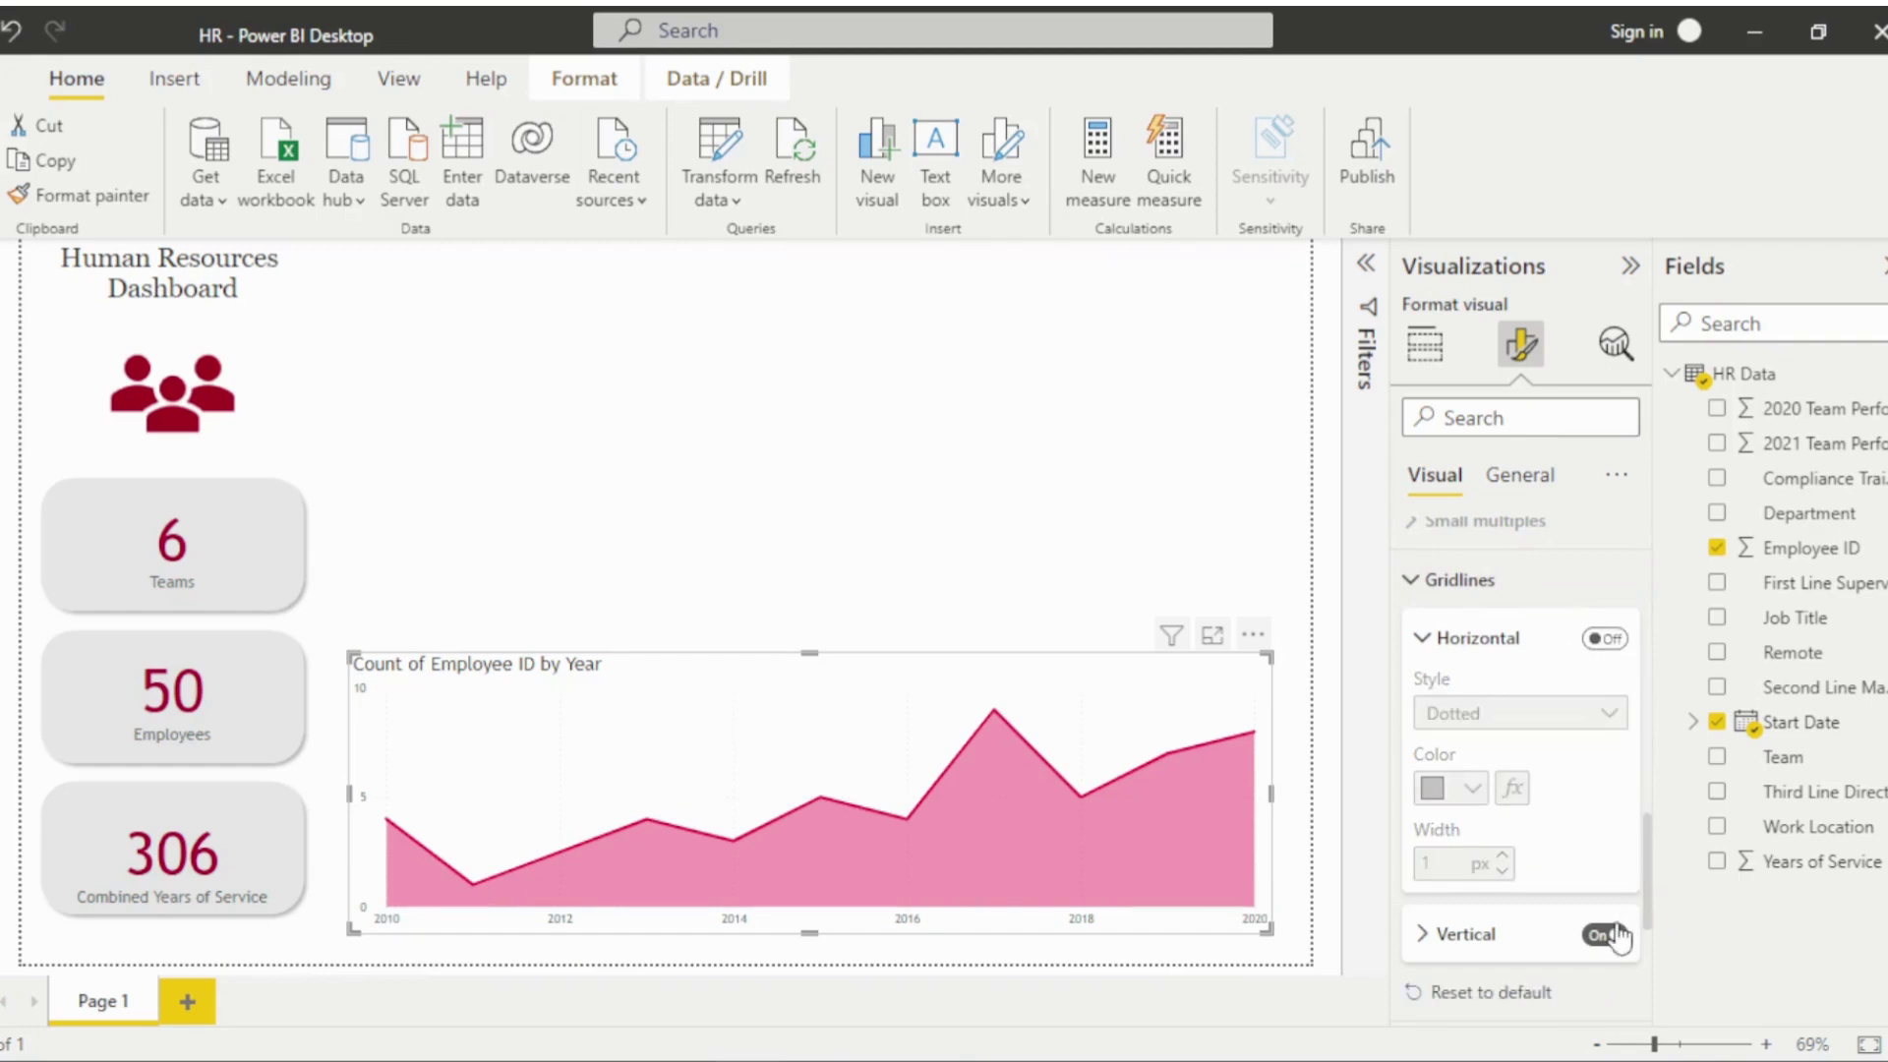
{"action": "left_click", "coordinate": [1604, 934]}
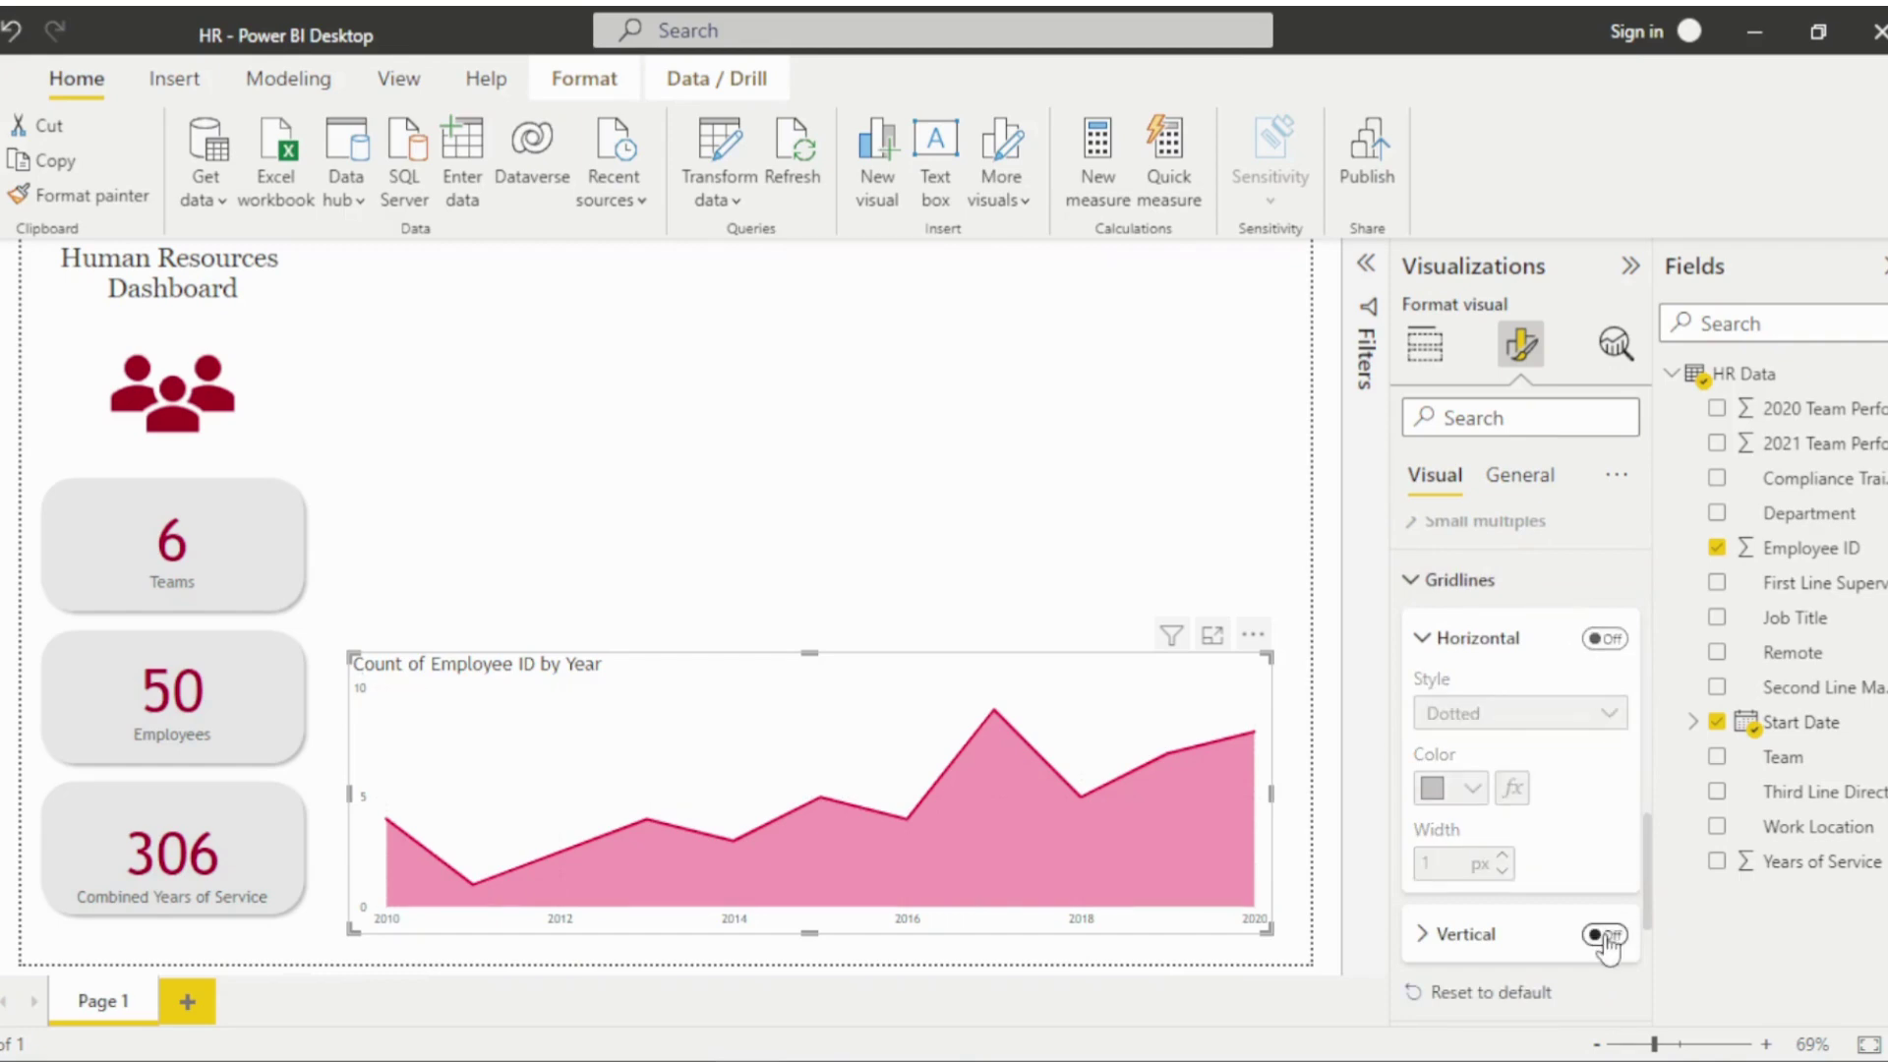
{"action": "left_click", "coordinate": [1421, 582]}
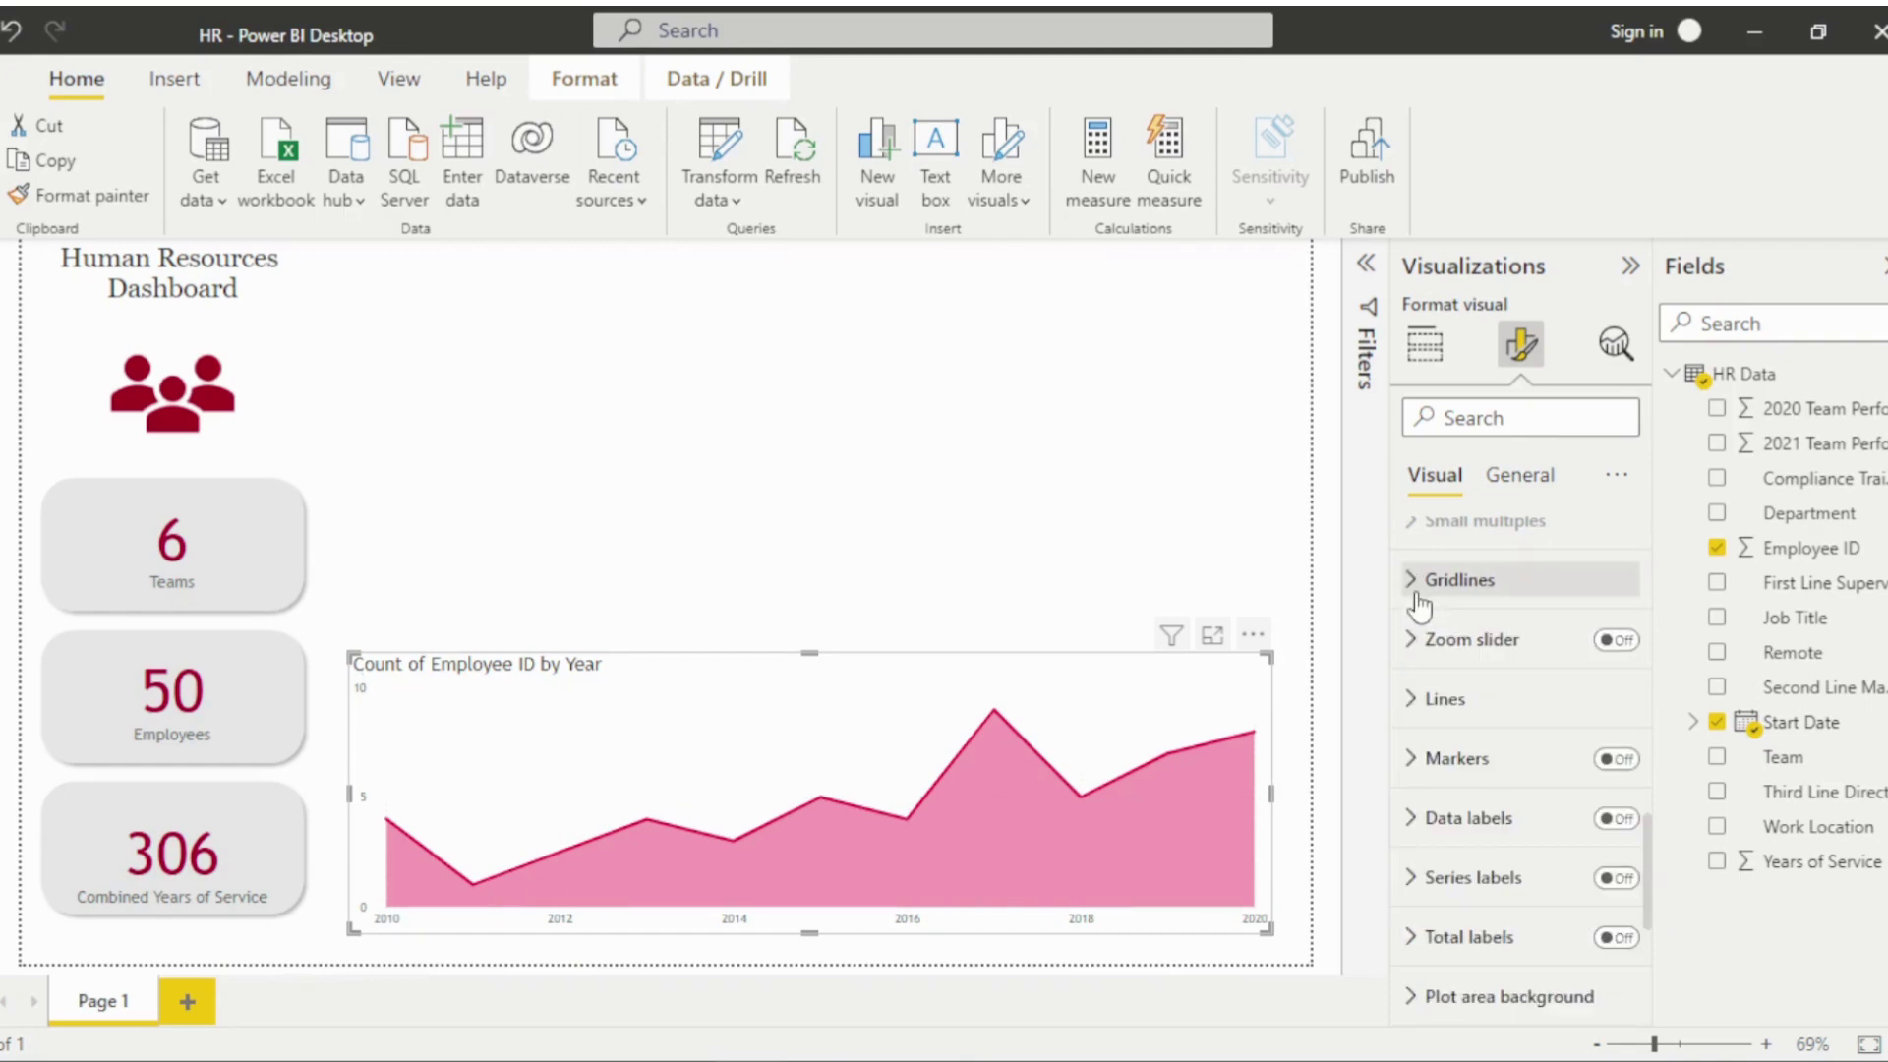
{"action": "left_click", "coordinate": [1418, 697]}
Color the Count of Employee ID area green and lower shade area transparency to 16%.
{"action": "left_click_drag", "start_coordinate": [1650, 824], "coordinate": [1672, 939]}
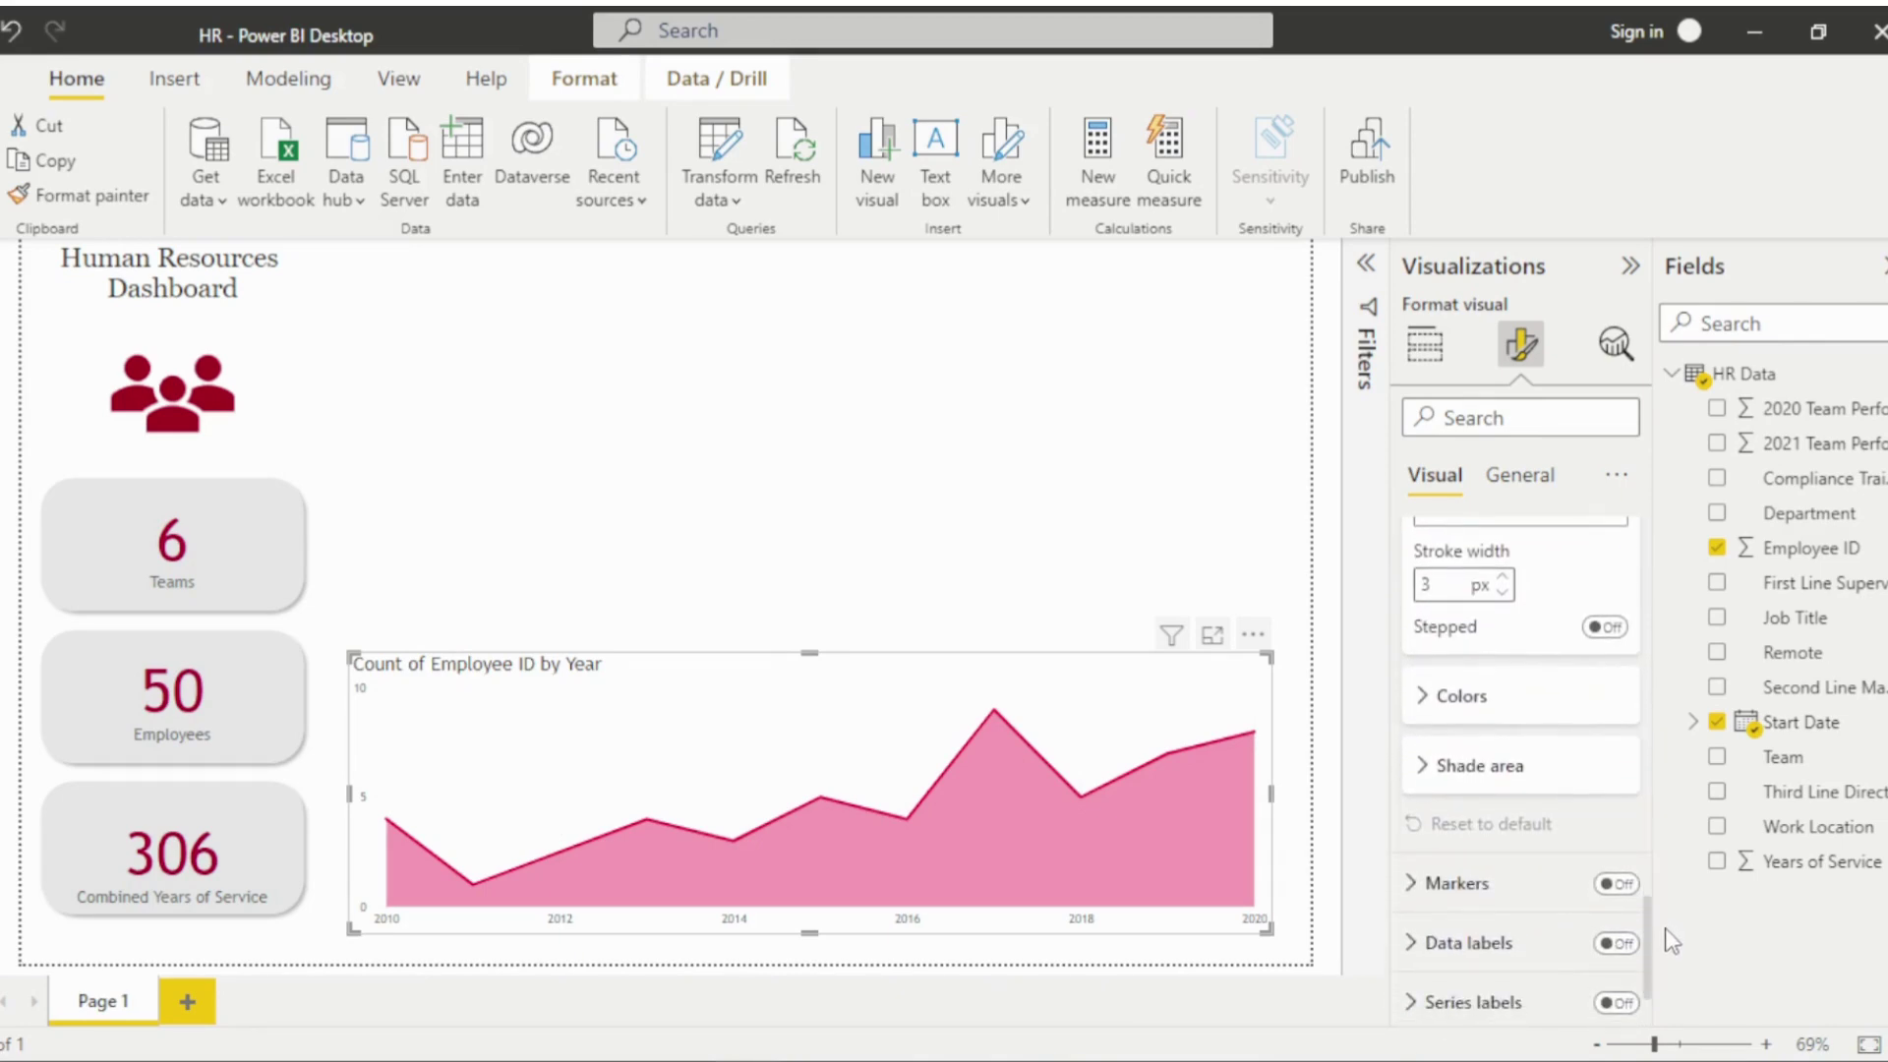
{"action": "left_click", "coordinate": [1422, 695]}
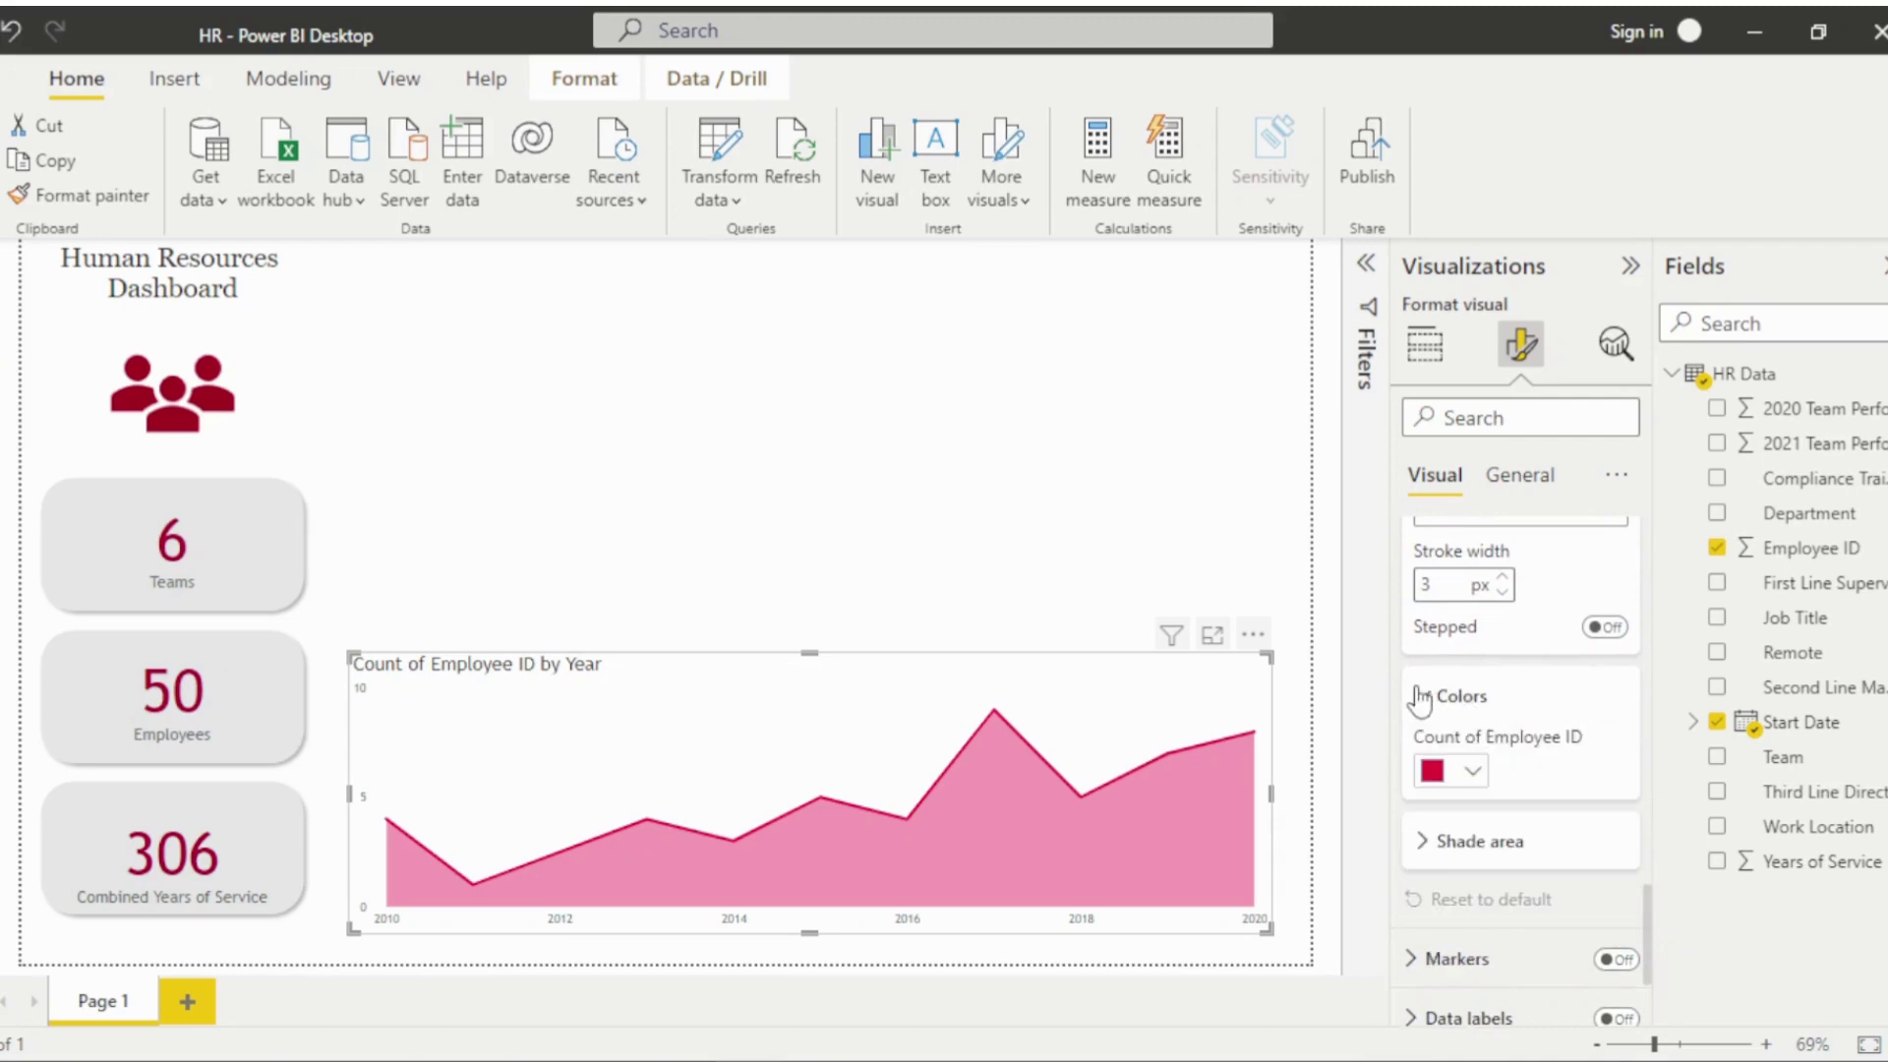
{"action": "left_click", "coordinate": [1475, 773]}
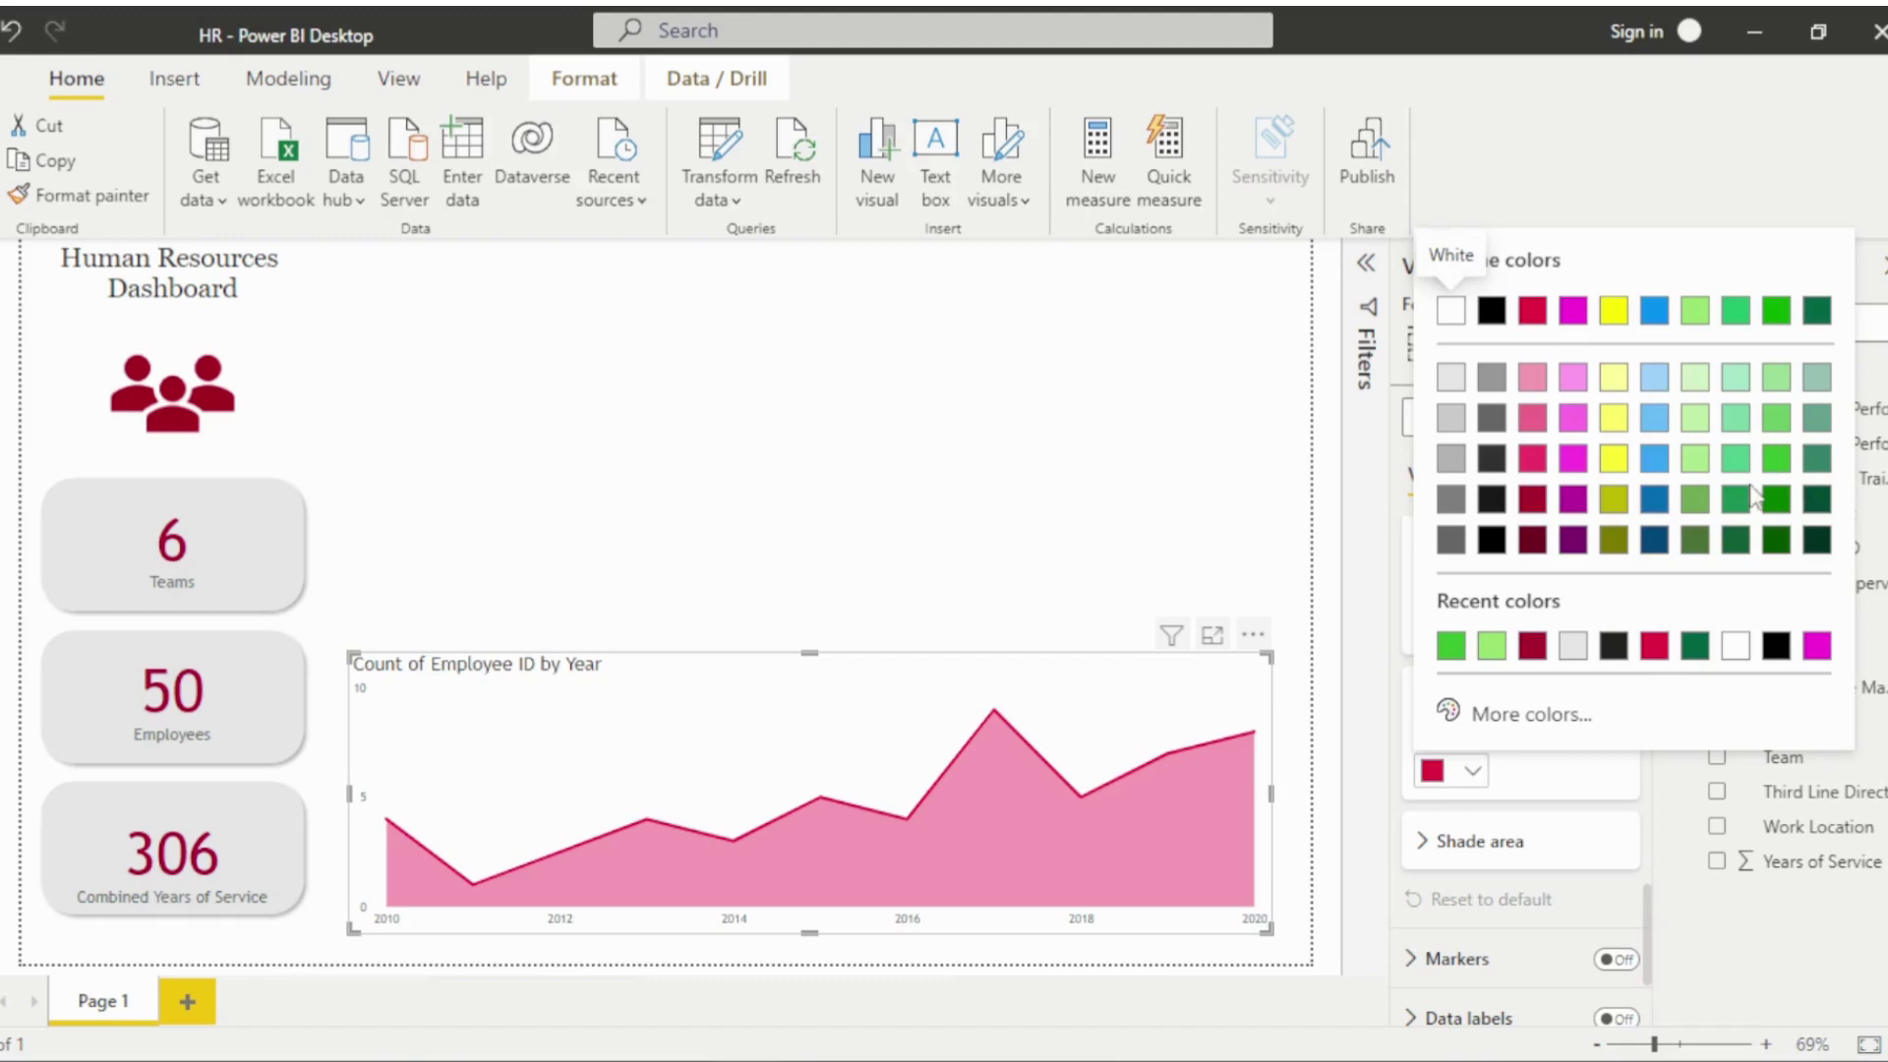
{"action": "left_click", "coordinate": [1772, 461]}
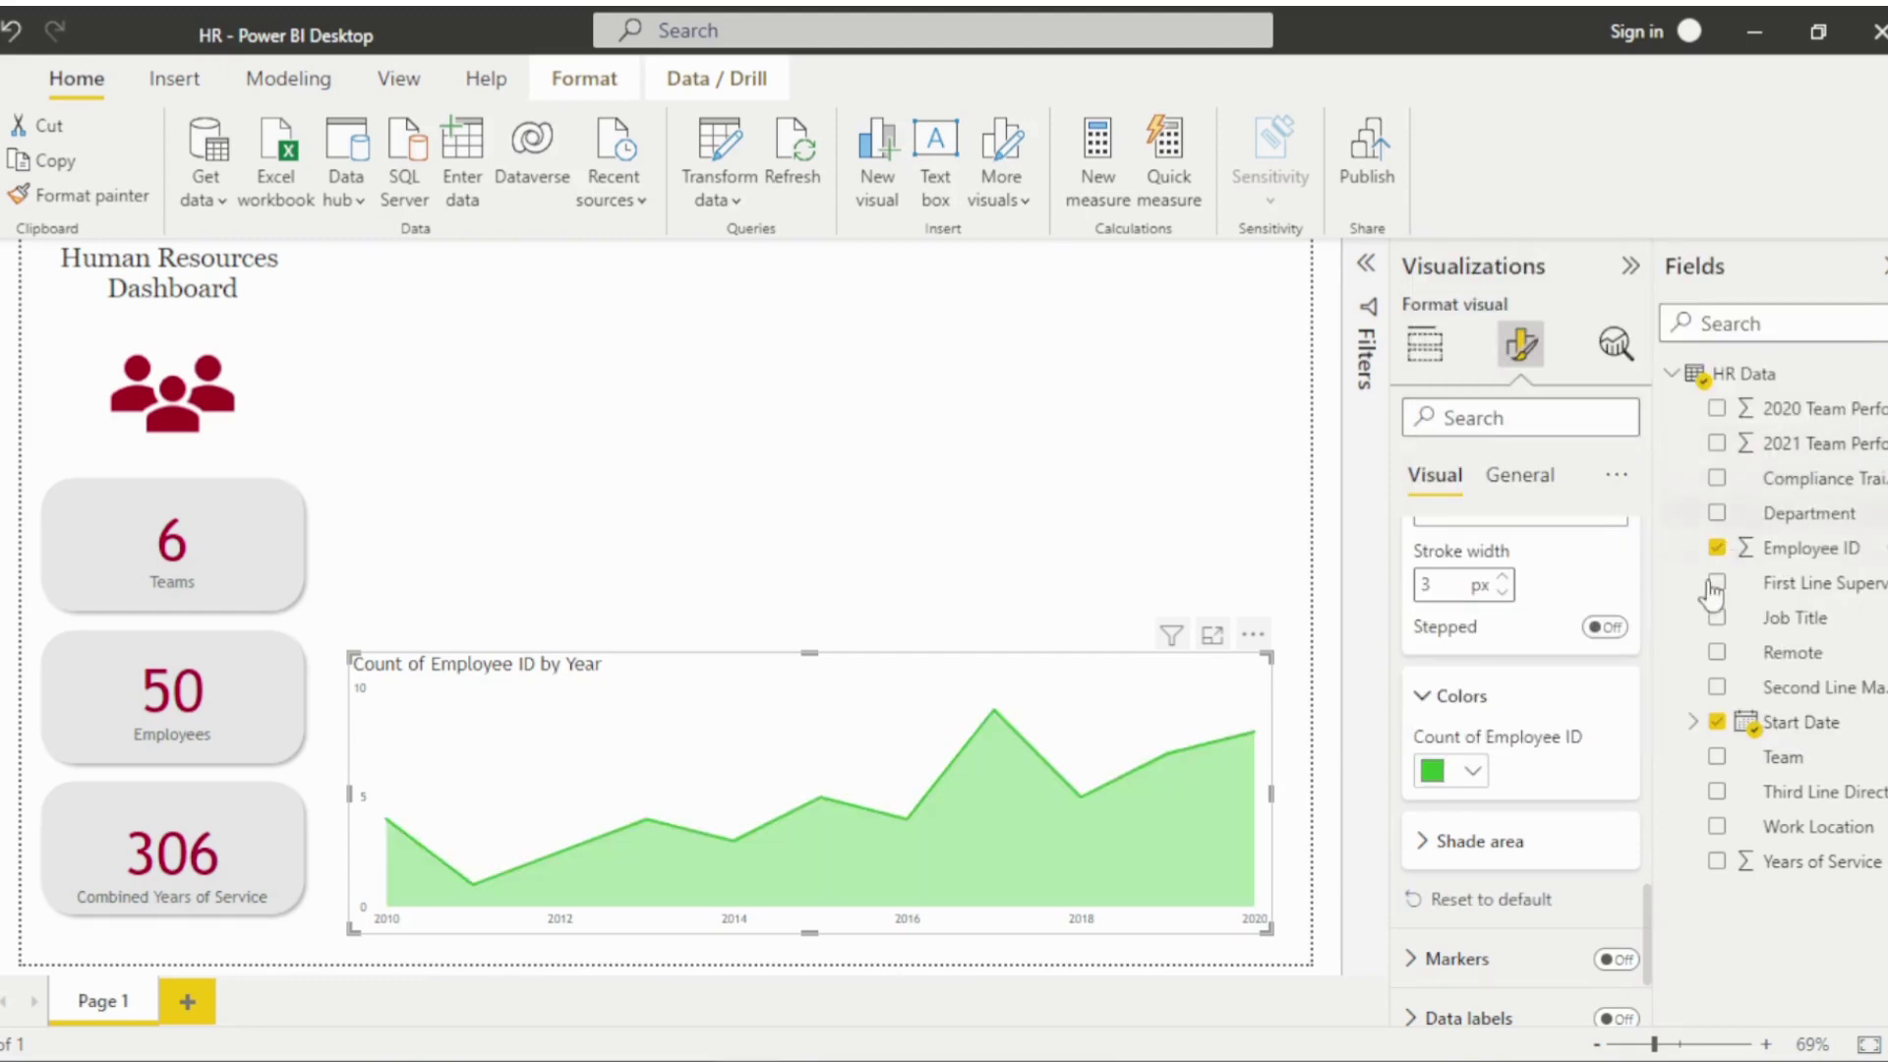
{"action": "left_click", "coordinate": [1428, 843]}
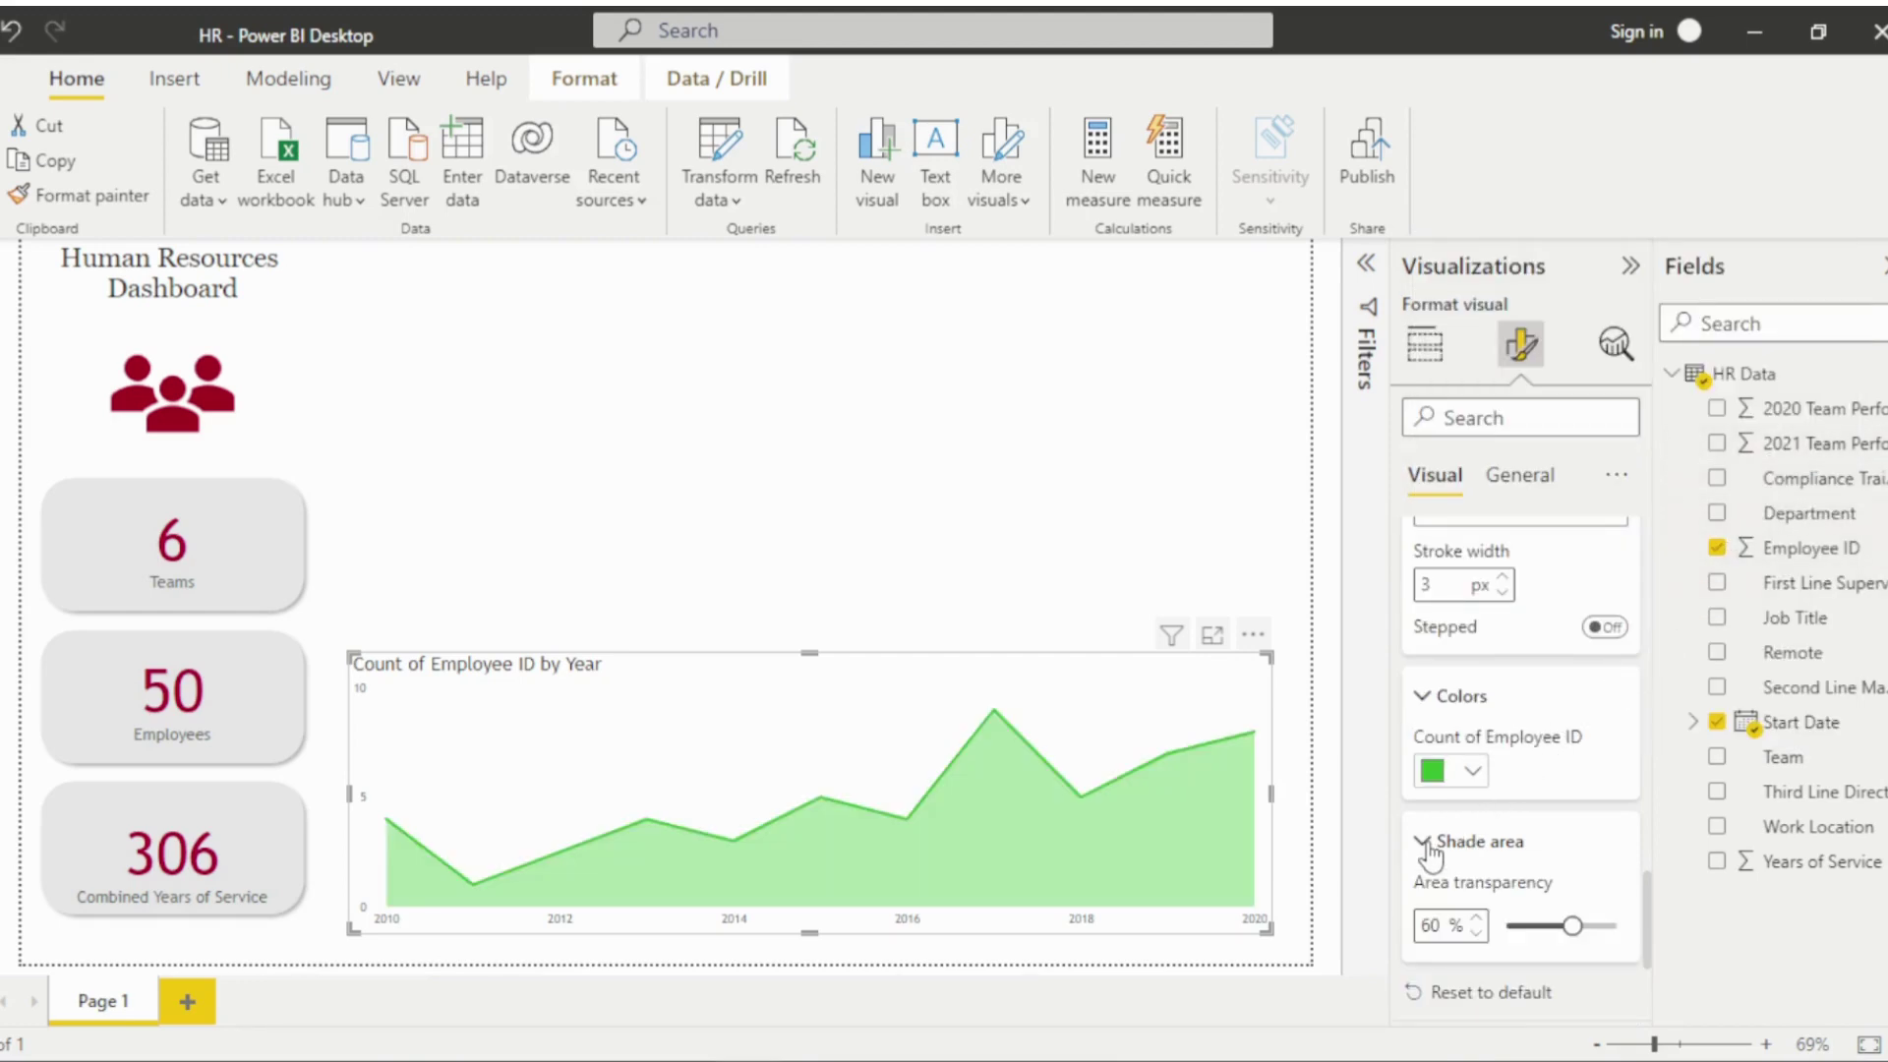
{"action": "left_click_drag", "start_coordinate": [1572, 927], "coordinate": [1524, 939]}
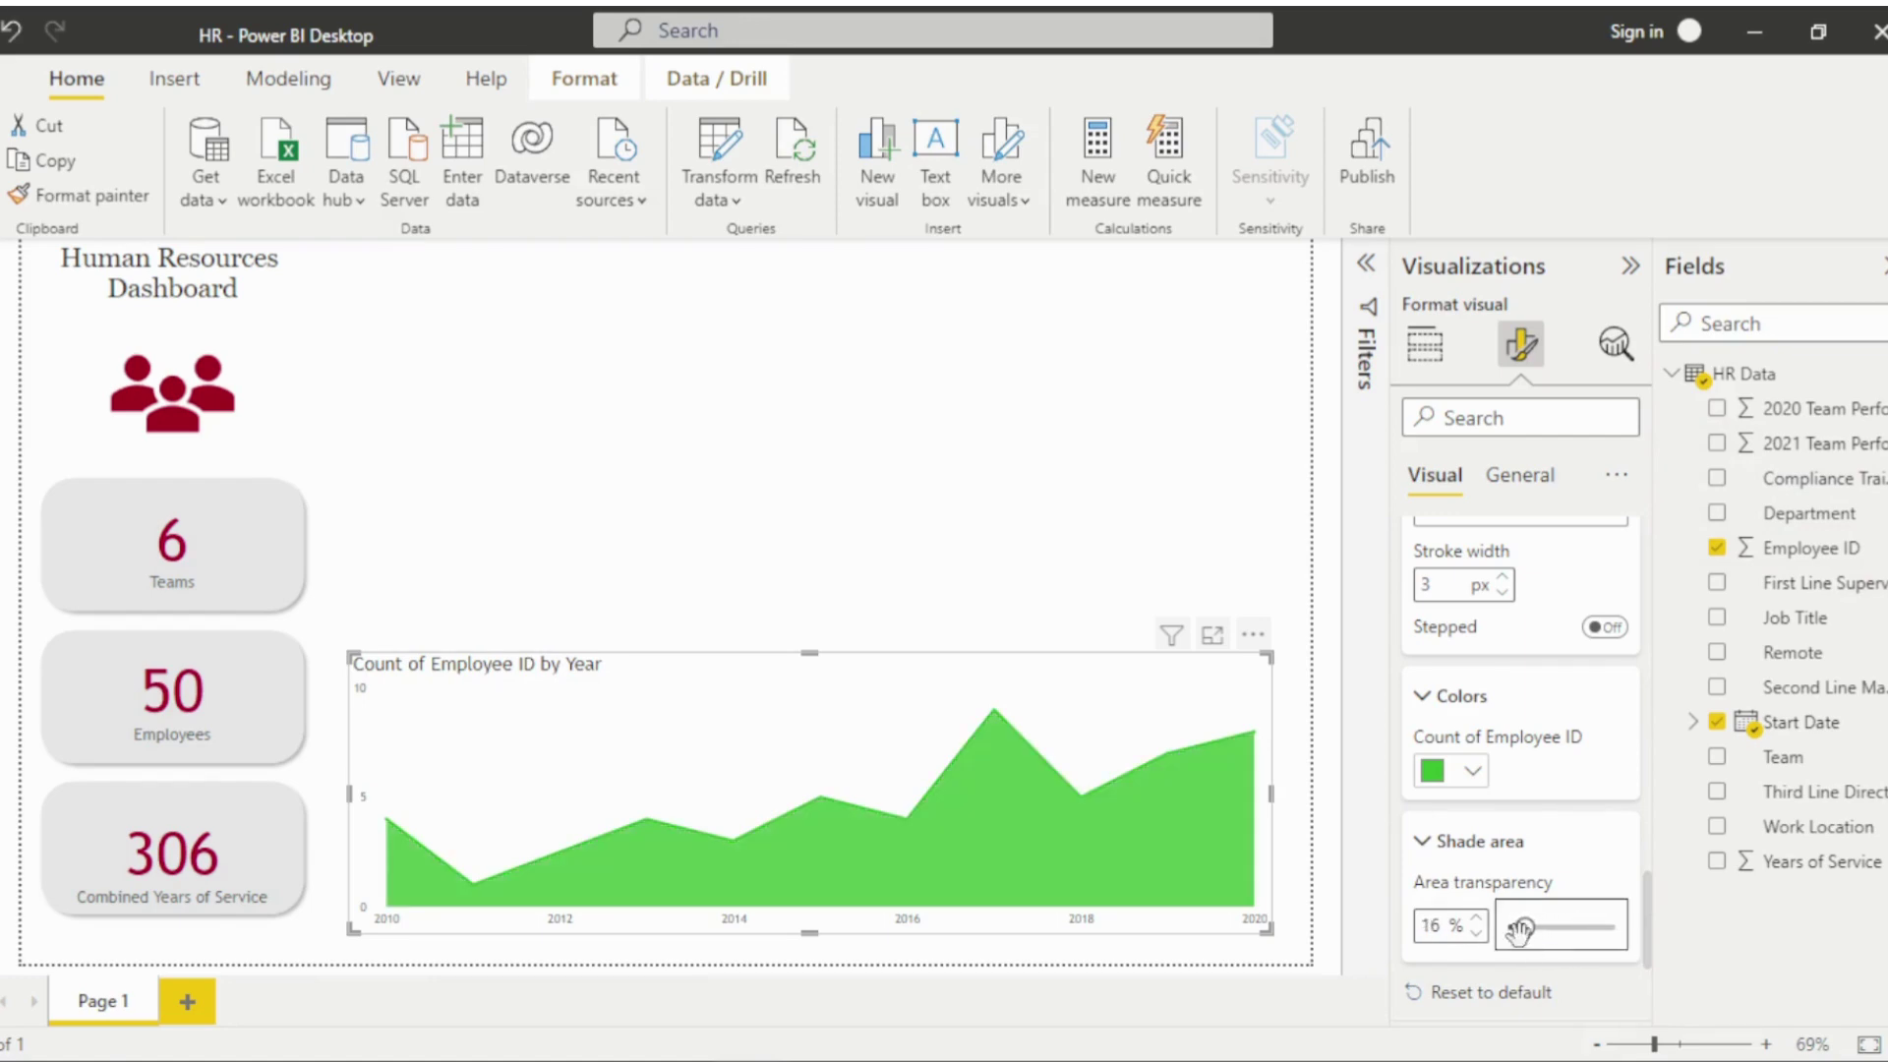
{"action": "left_click", "coordinate": [1425, 843]}
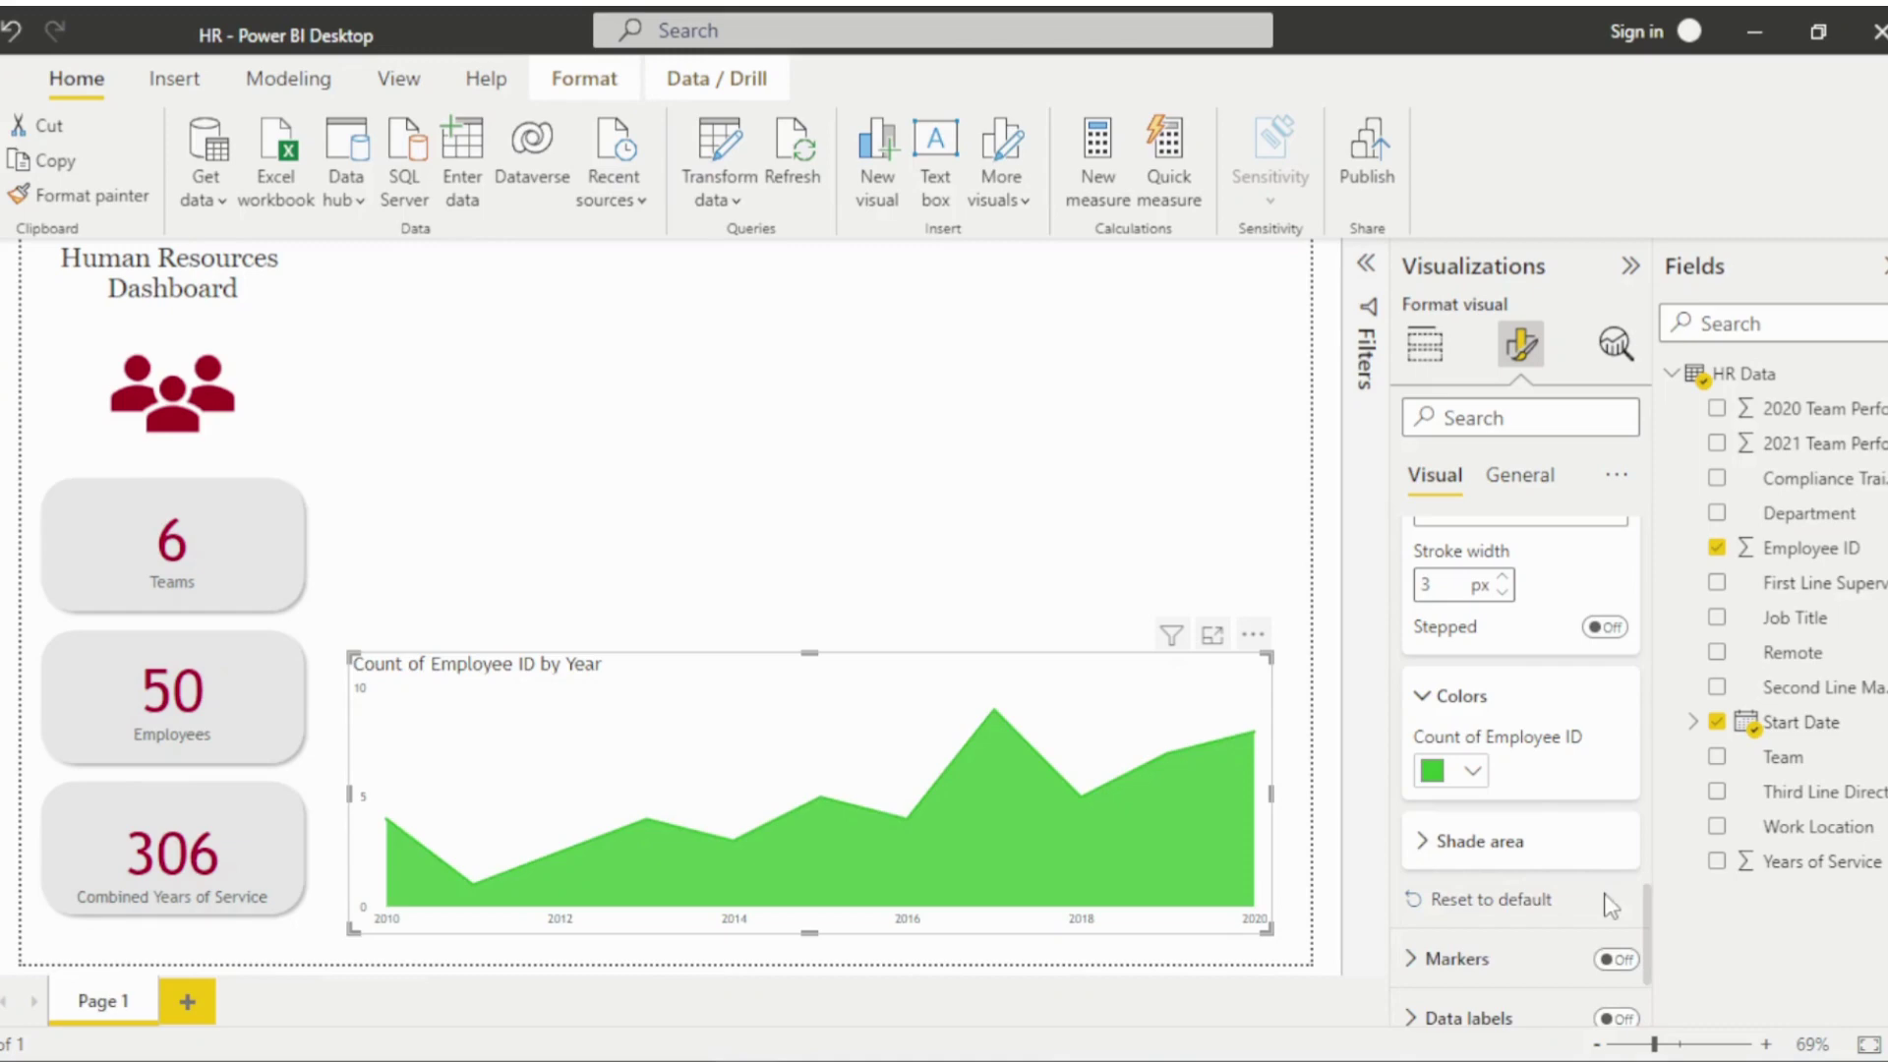
{"action": "left_click_drag", "start_coordinate": [1652, 924], "coordinate": [1653, 956]}
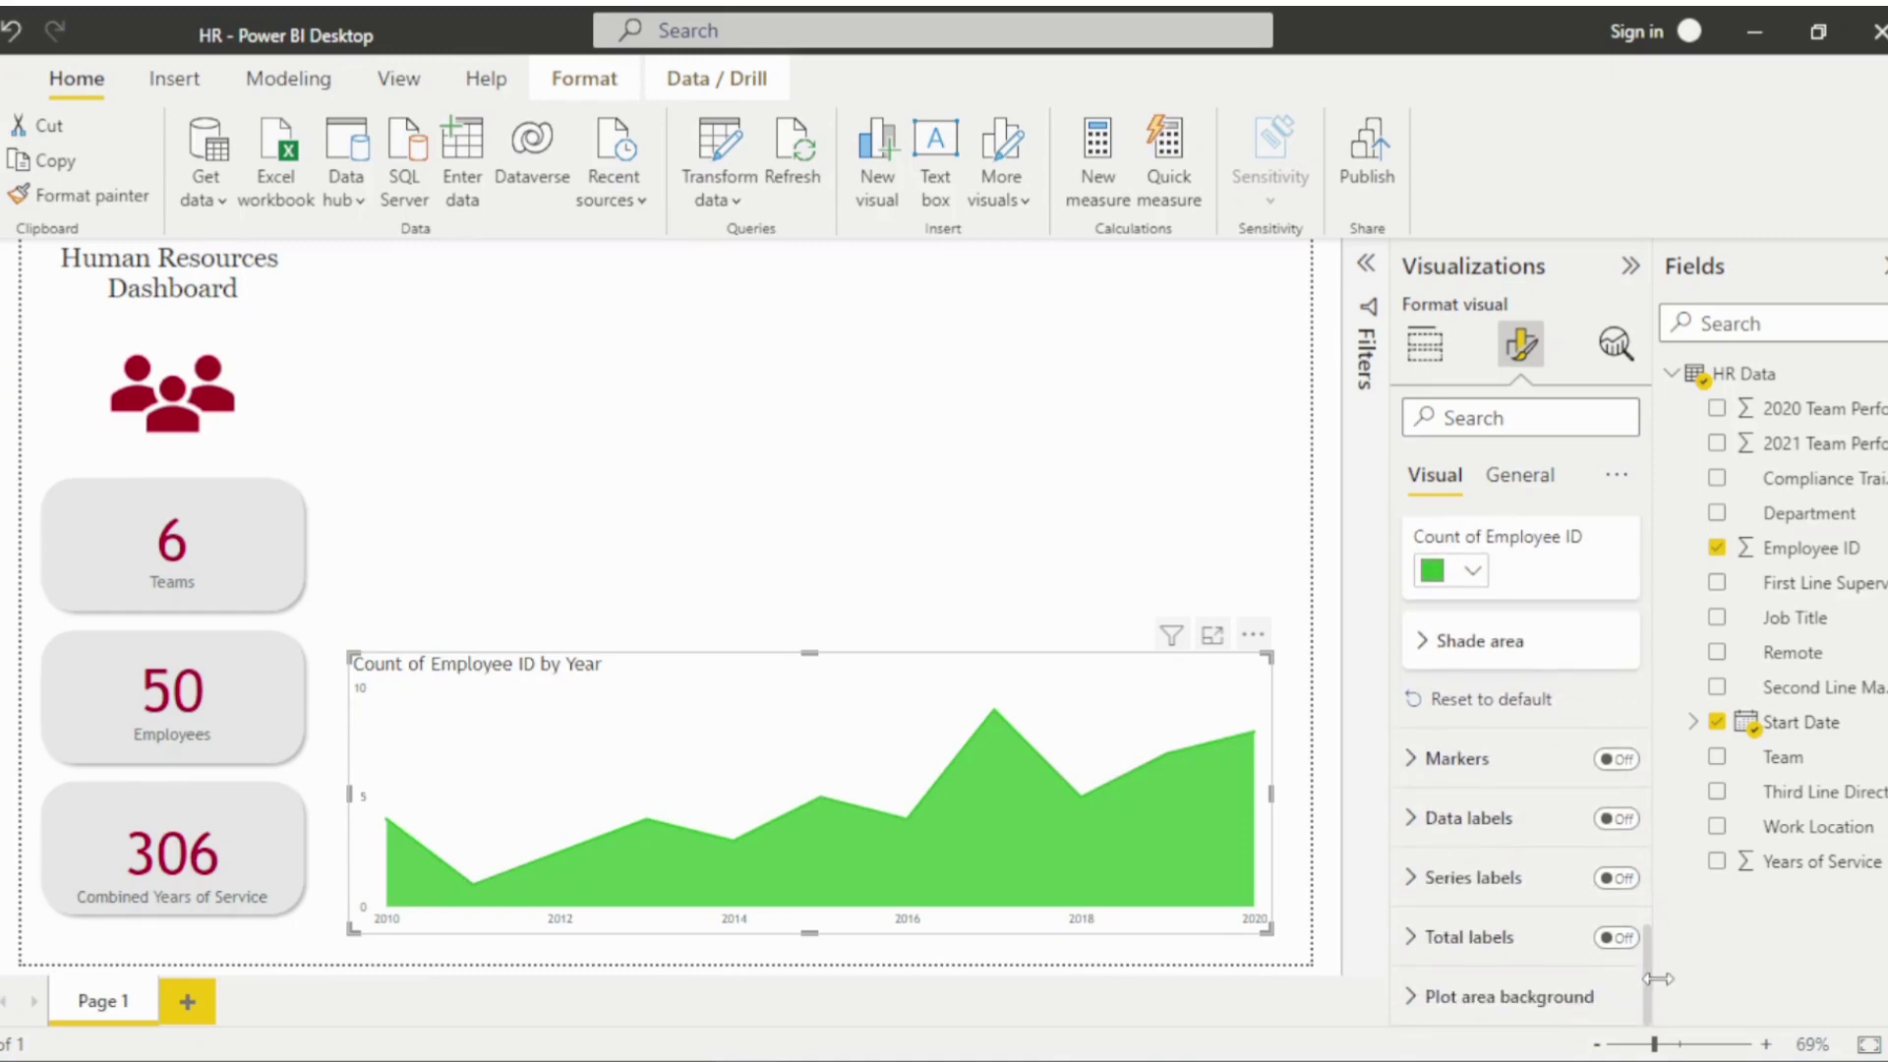
Turn on markers for the area chart and color them dark red #ad0034.
{"action": "left_click", "coordinate": [1614, 762]}
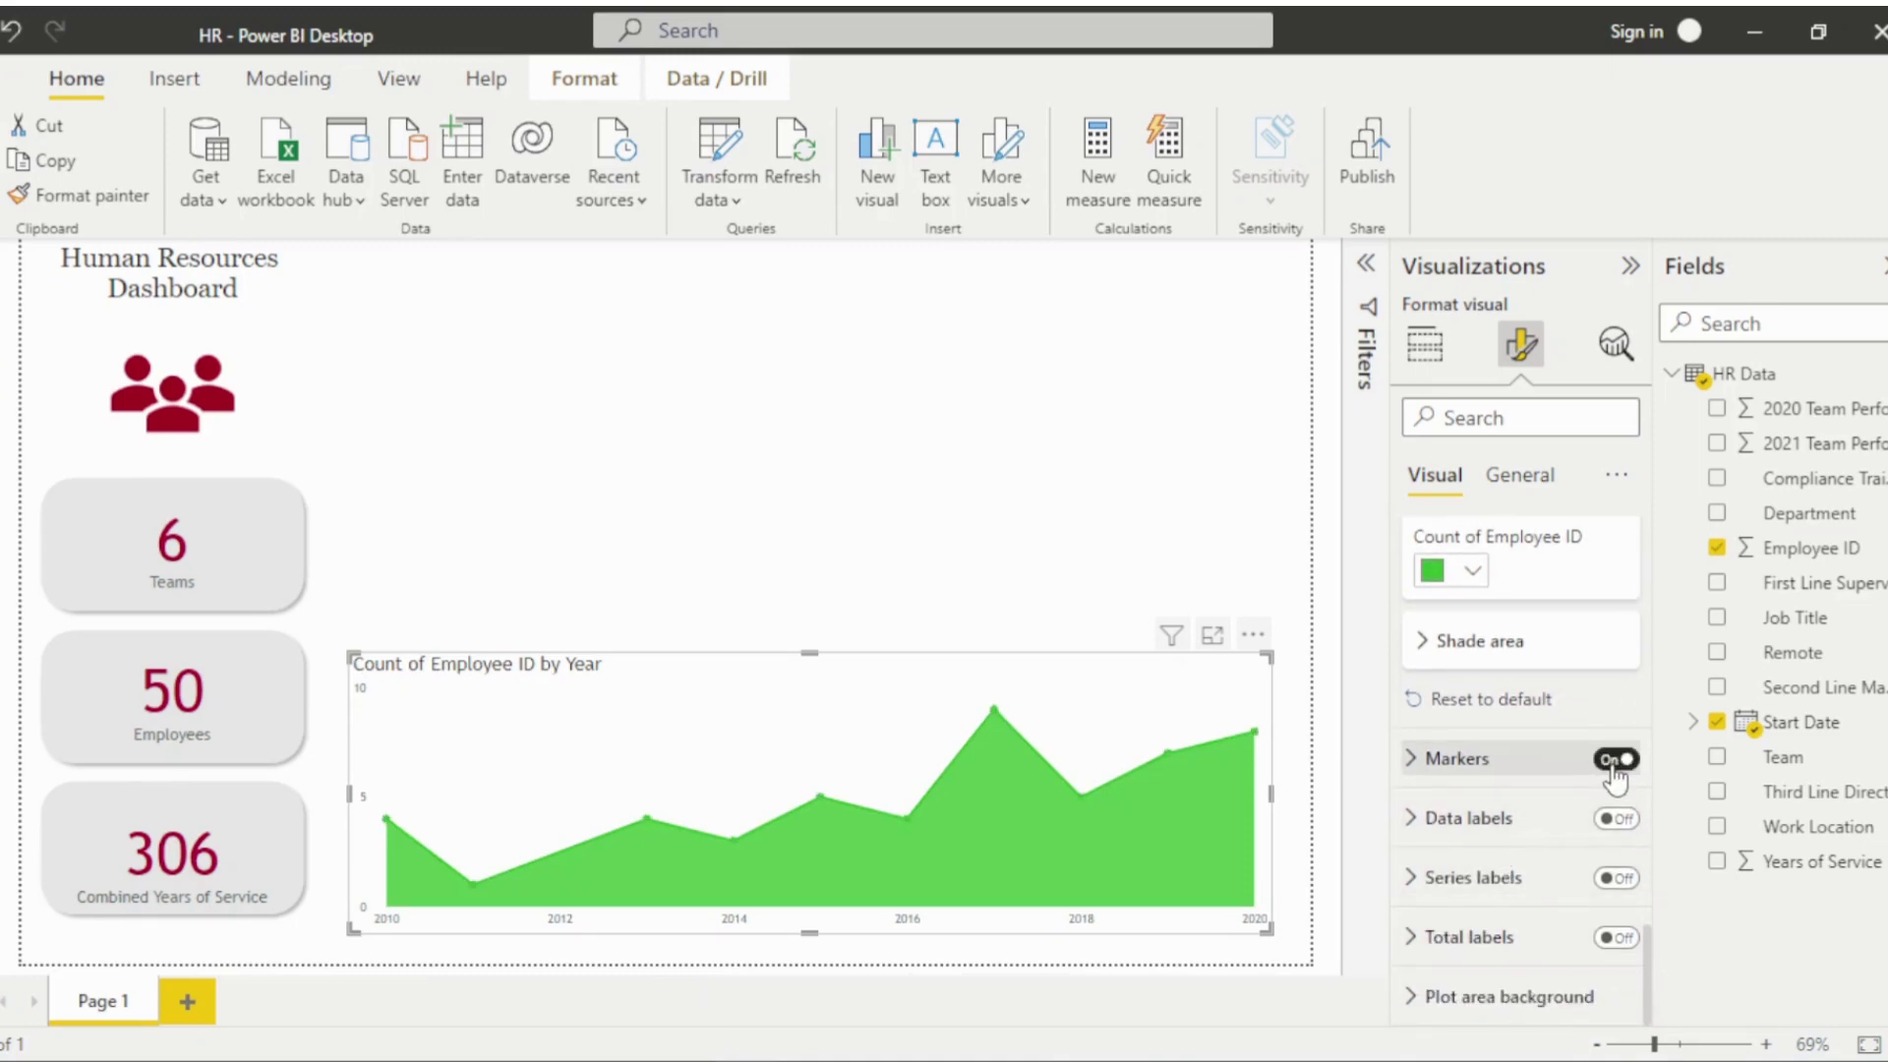
{"action": "left_click", "coordinate": [1414, 767]}
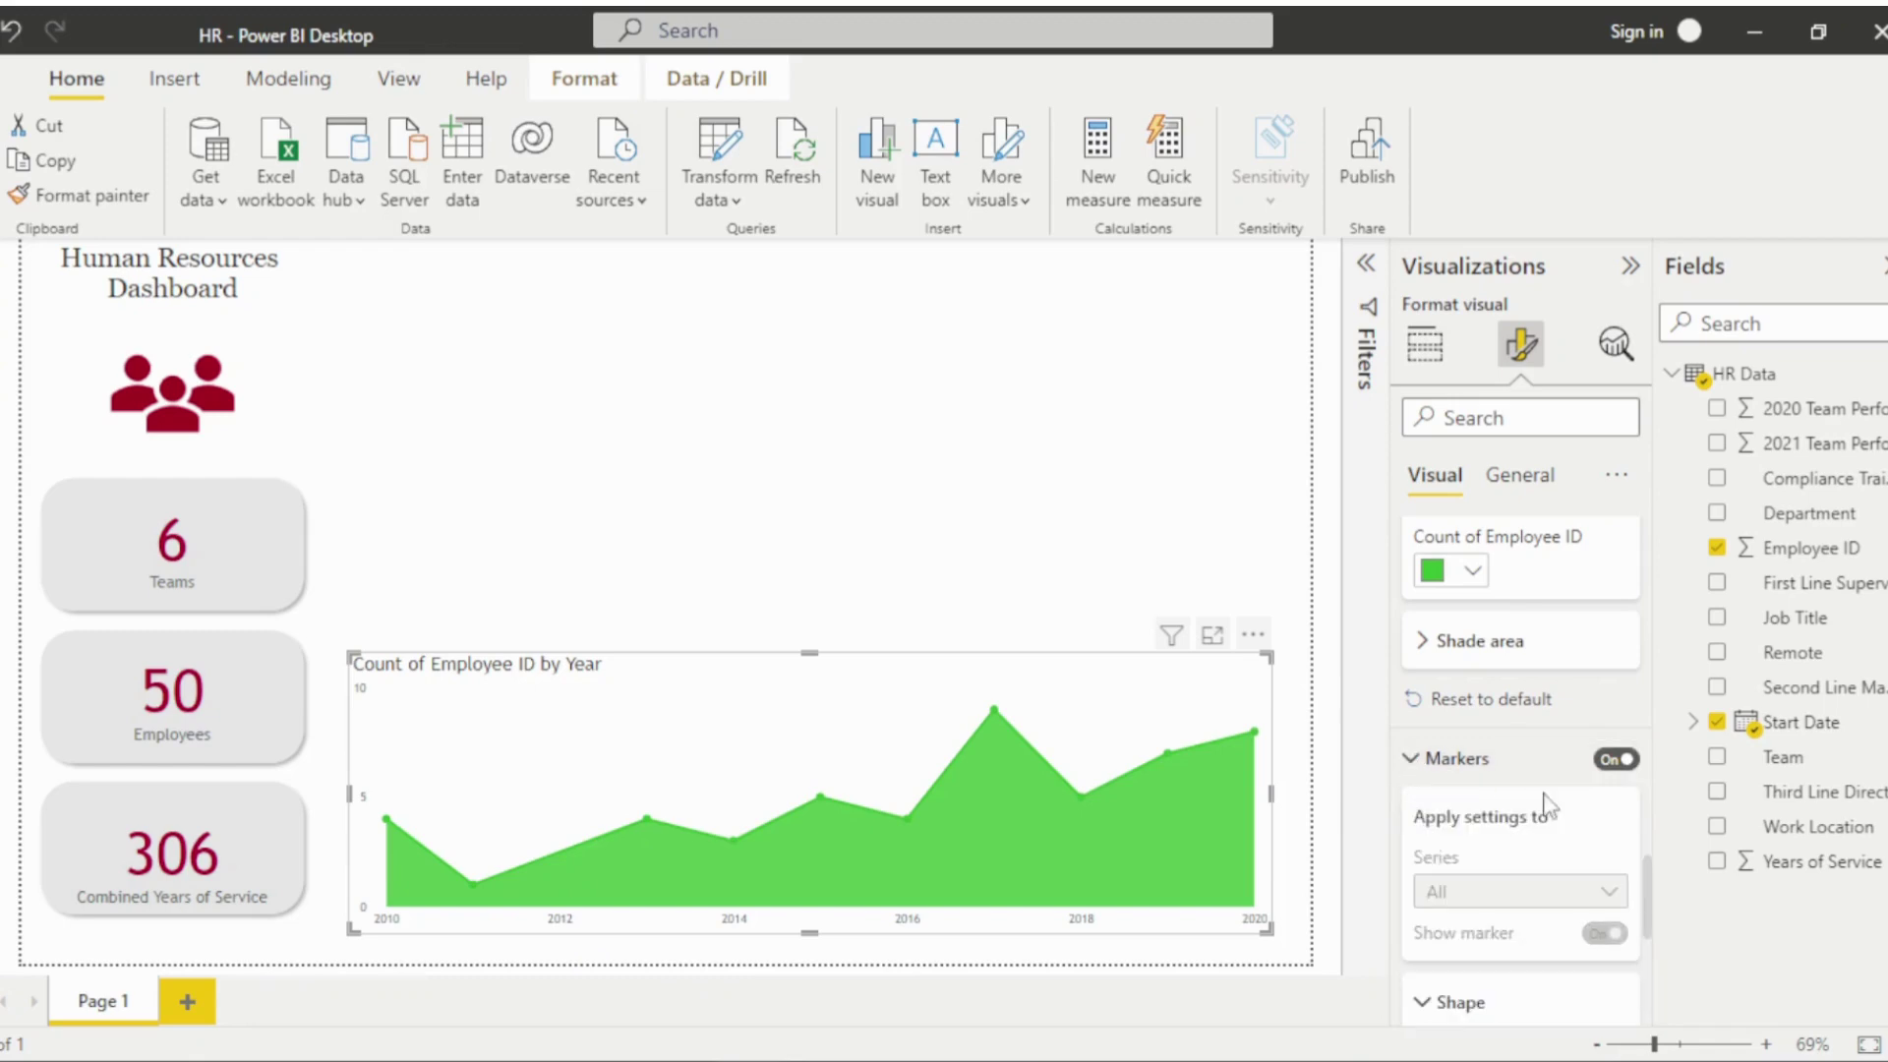
{"action": "left_click_drag", "start_coordinate": [1655, 893], "coordinate": [1662, 962]}
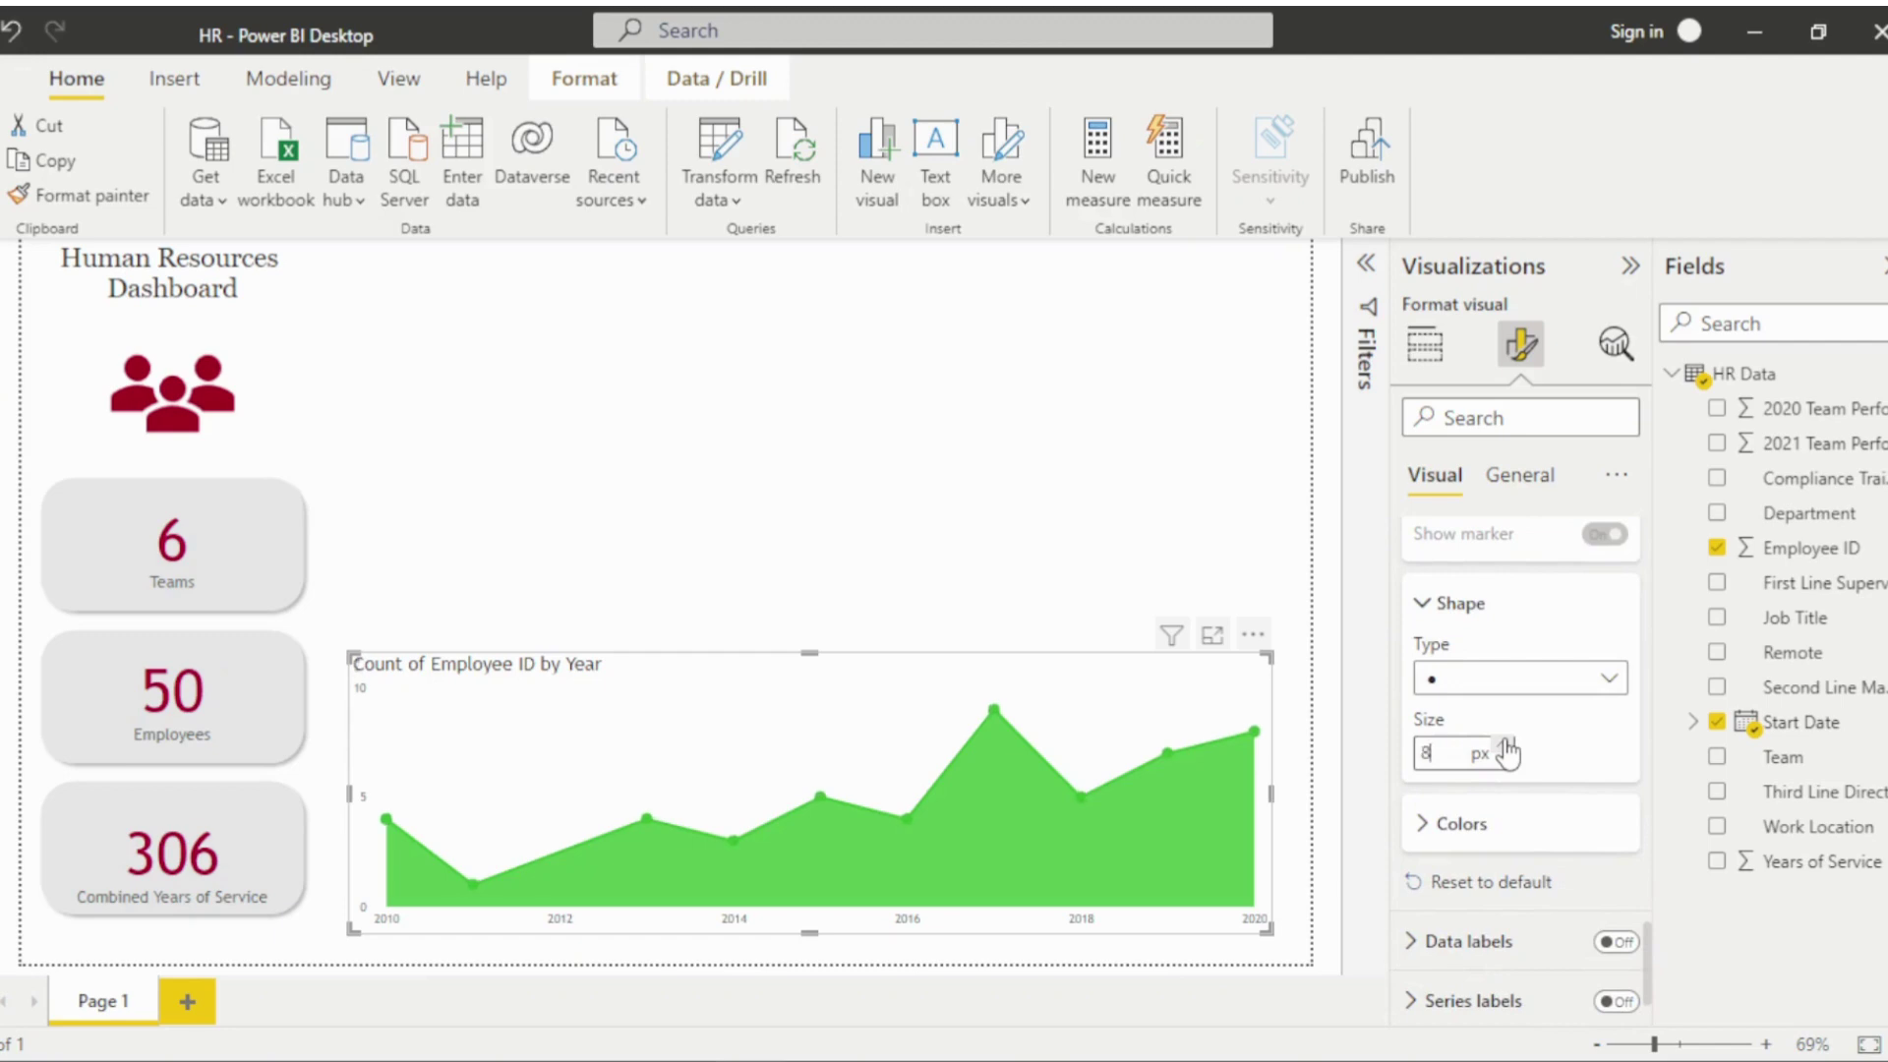
{"action": "left_click", "coordinate": [1421, 824]}
{"action": "left_click", "coordinate": [1475, 900]}
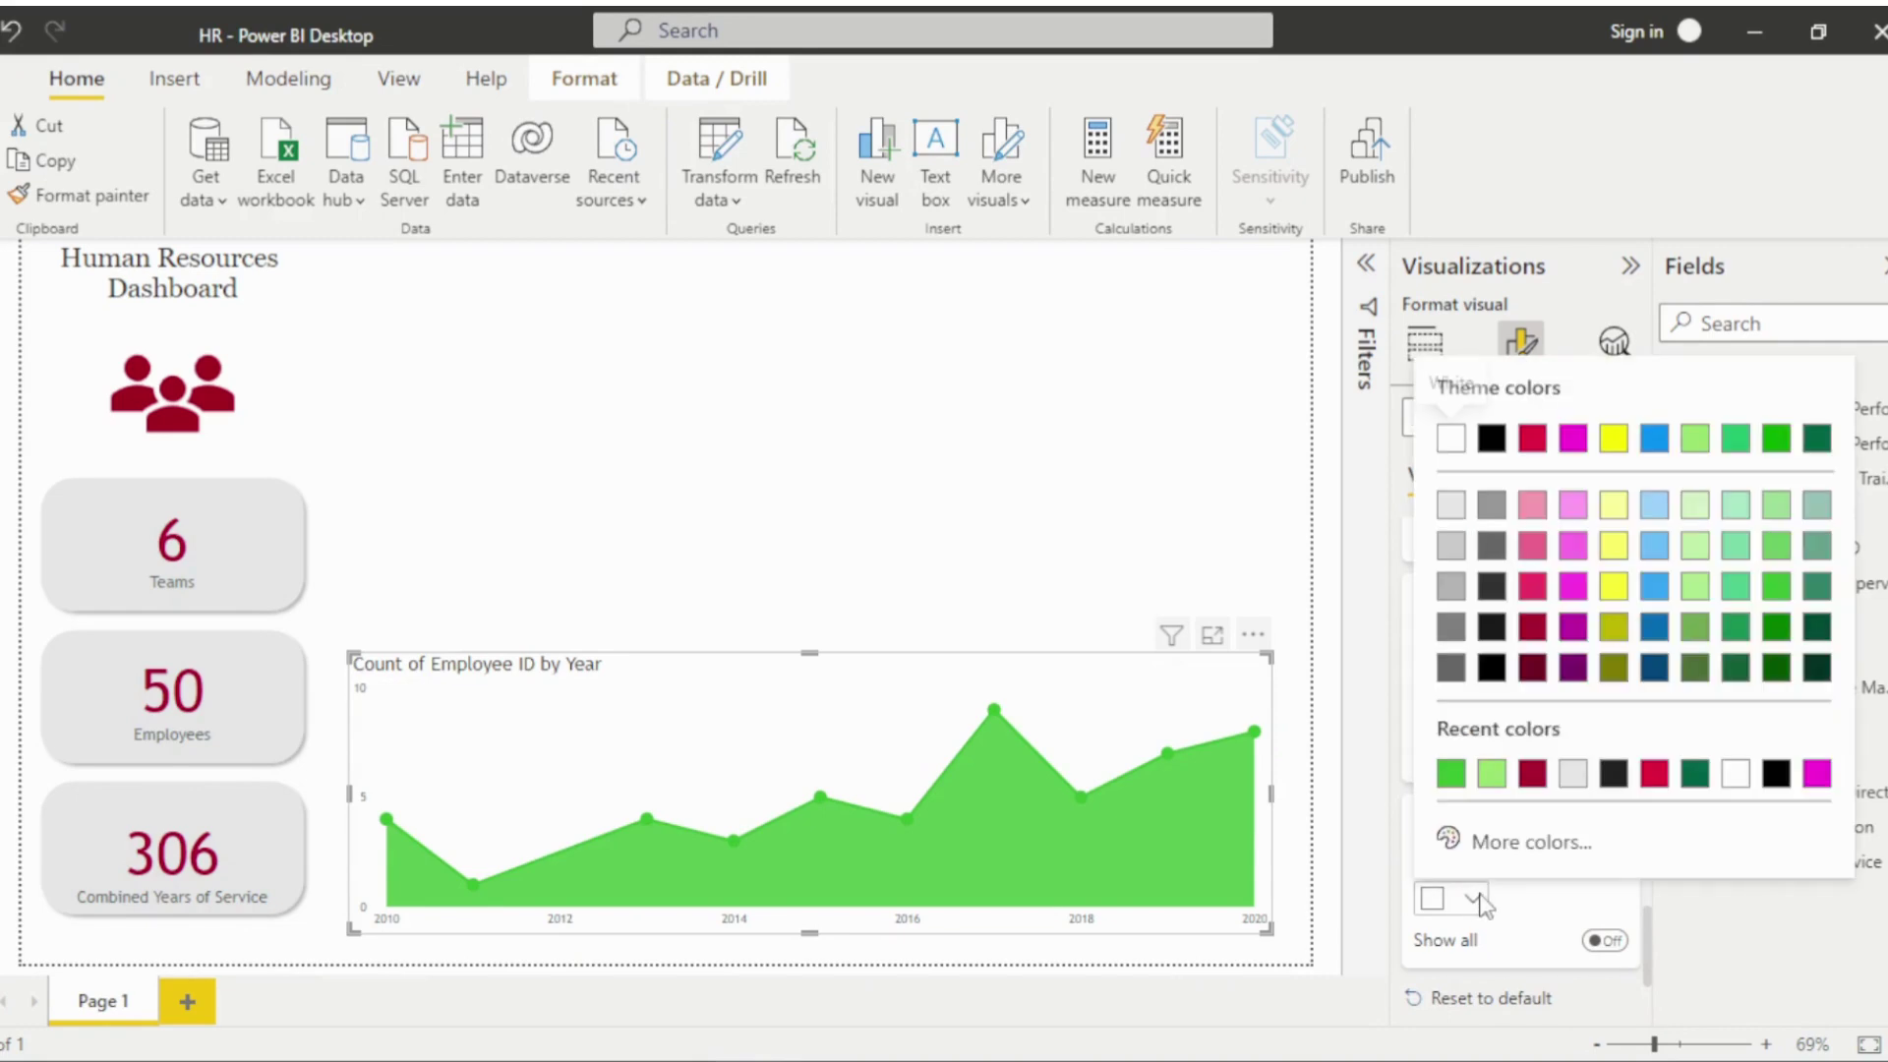
{"action": "left_click", "coordinate": [1532, 774]}
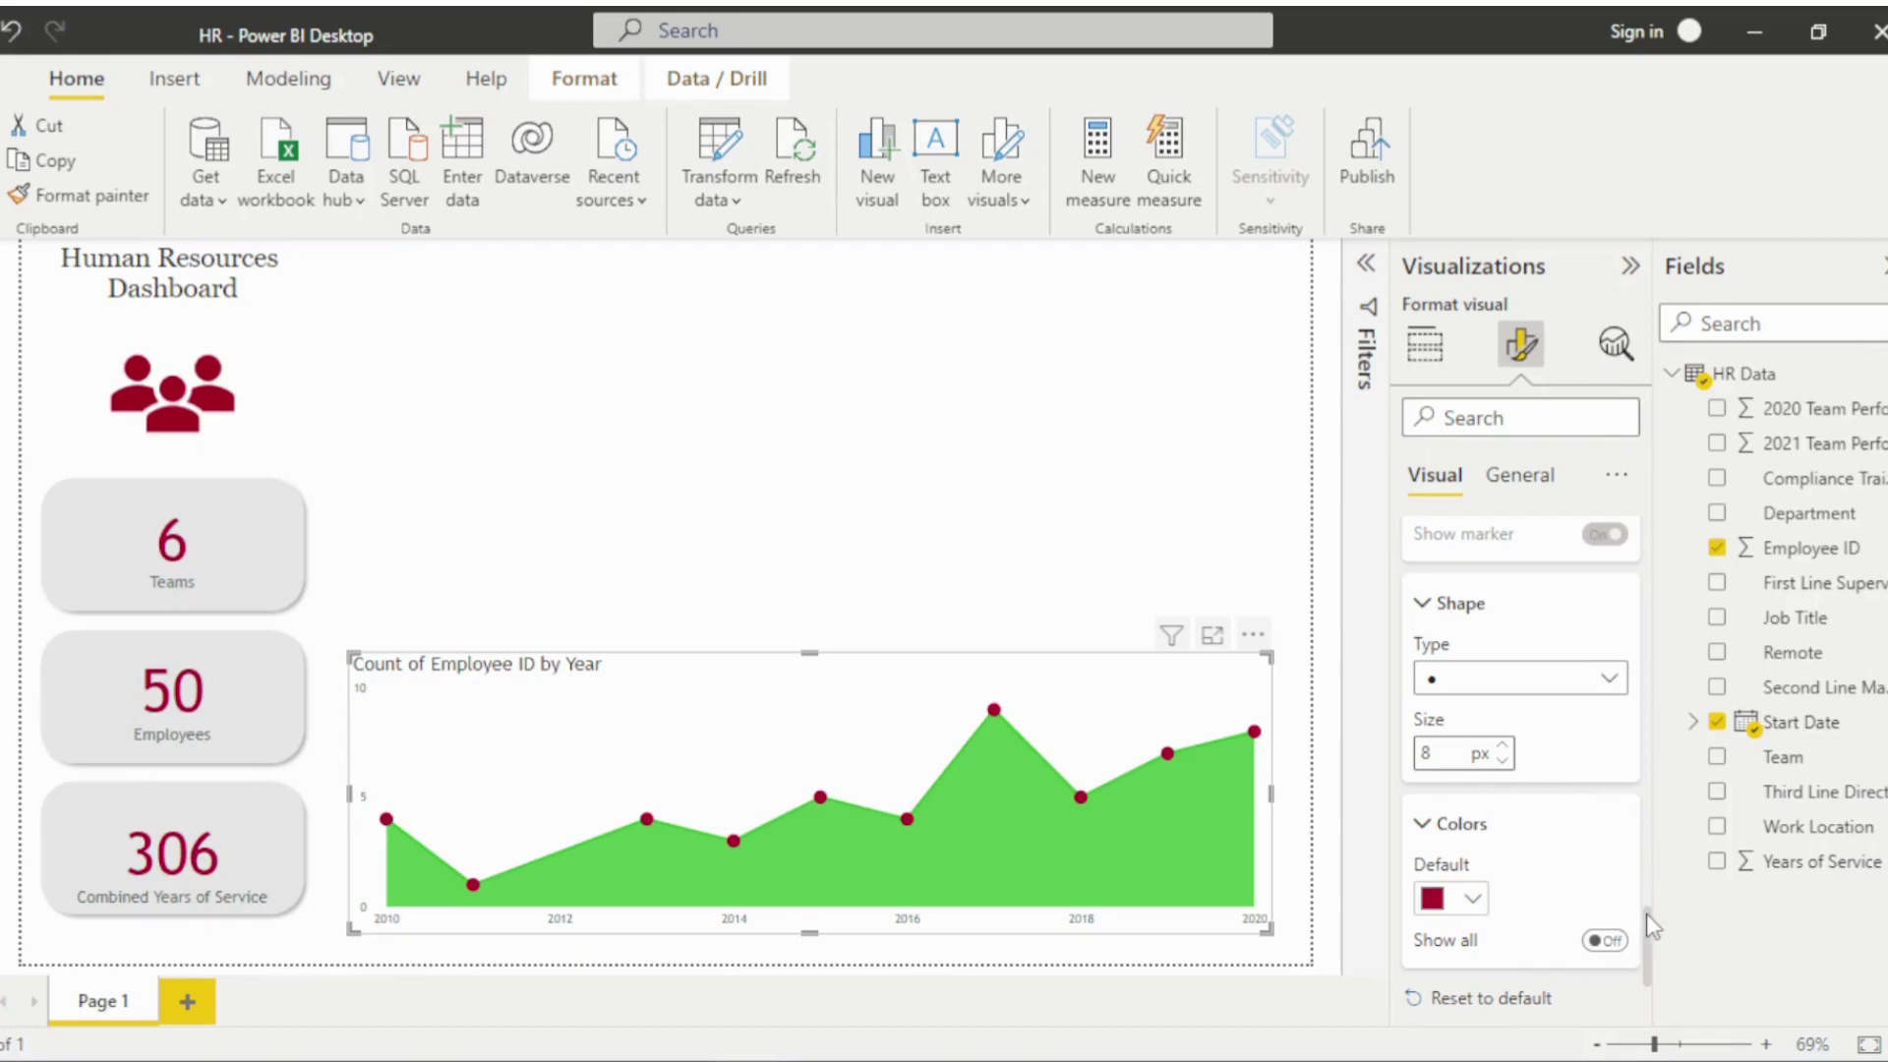
{"action": "left_click_drag", "start_coordinate": [1652, 937], "coordinate": [1658, 985]}
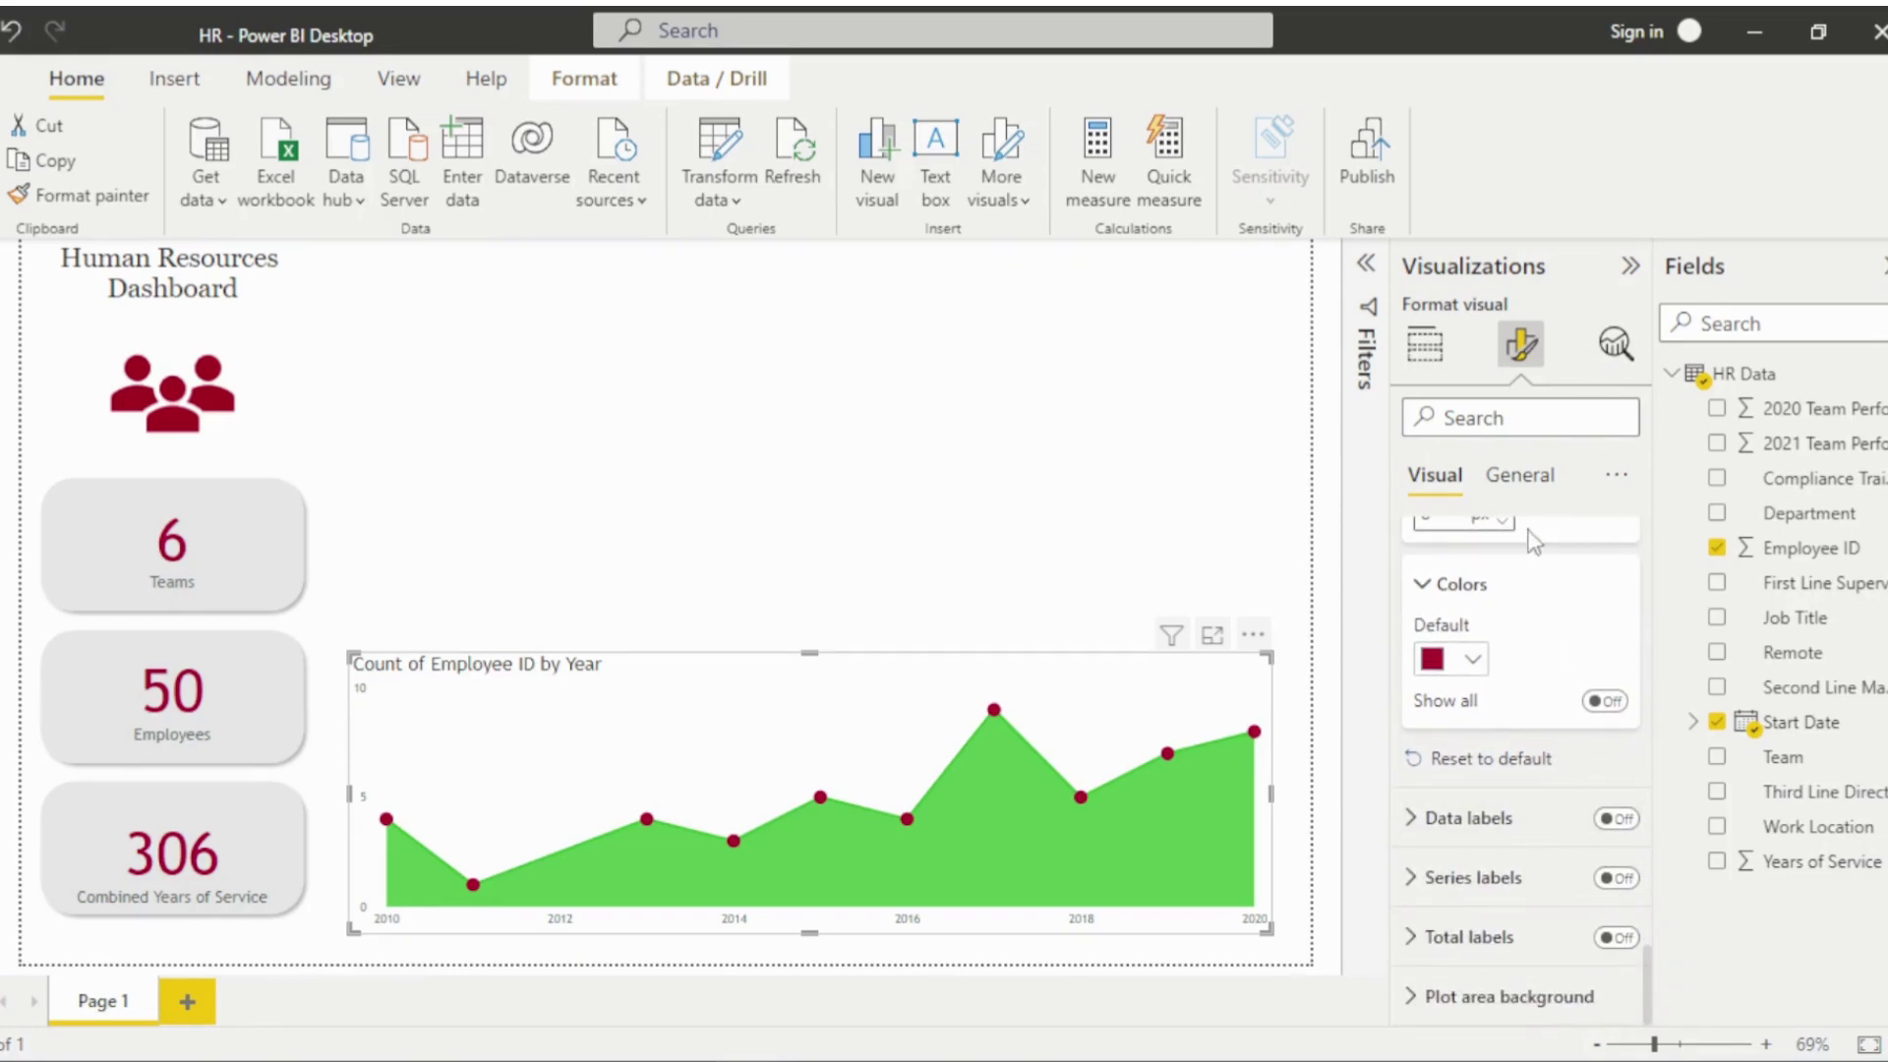
{"action": "left_click", "coordinate": [1519, 477]}
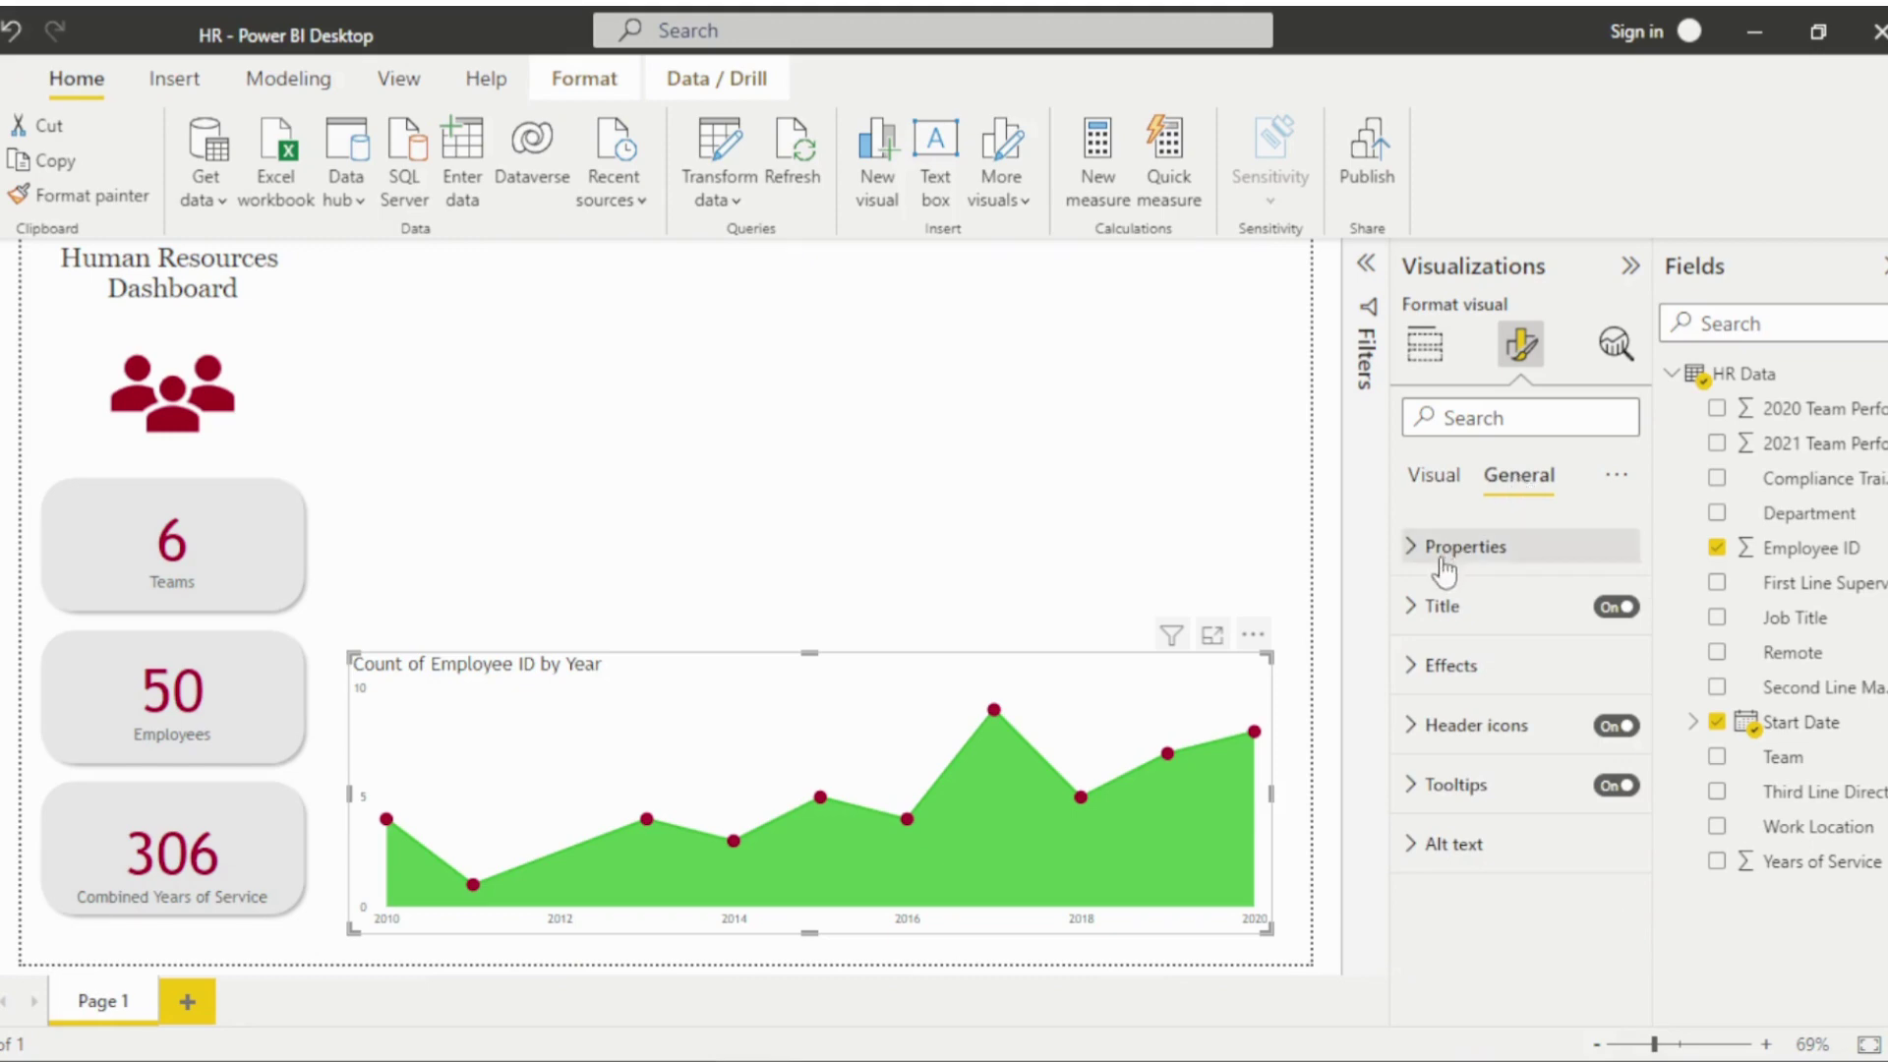
Title the area chart 'New Hires per Year' with center alignment.
{"action": "left_click", "coordinate": [1412, 608]}
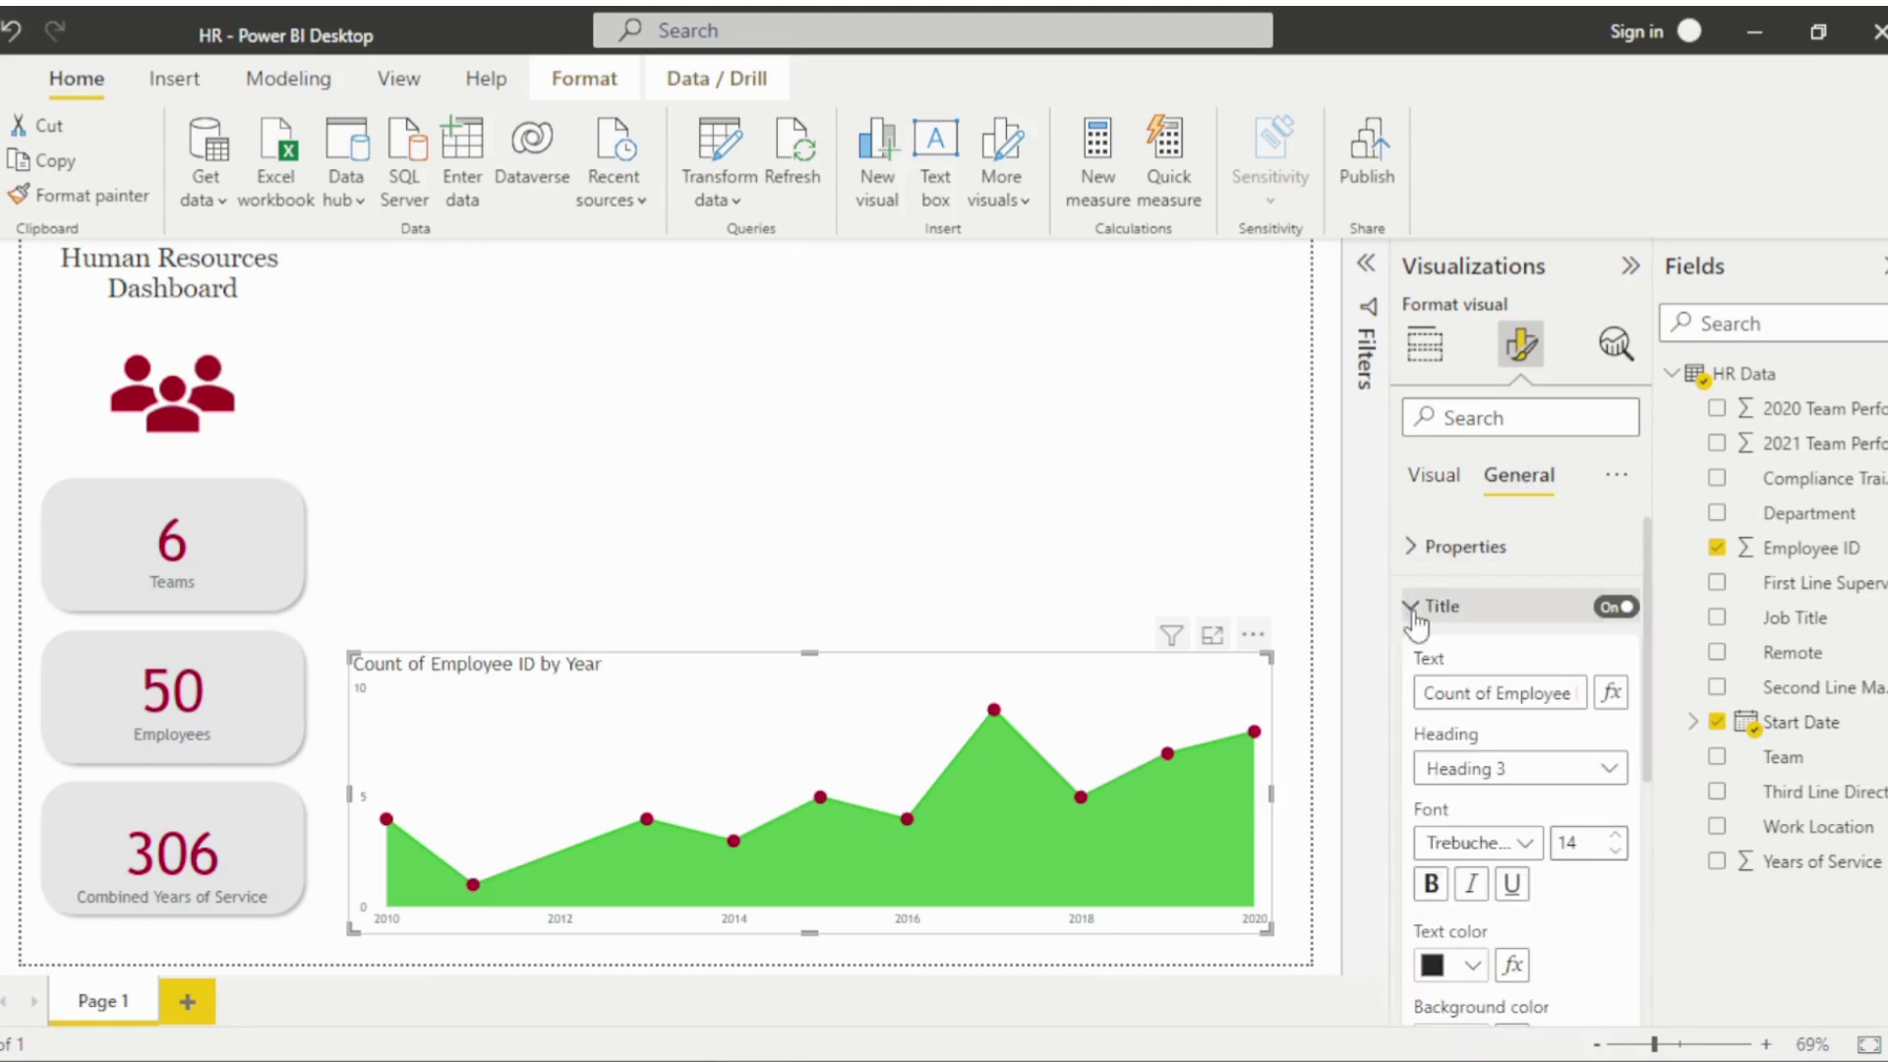
{"action": "triple_click", "coordinate": [1466, 692]}
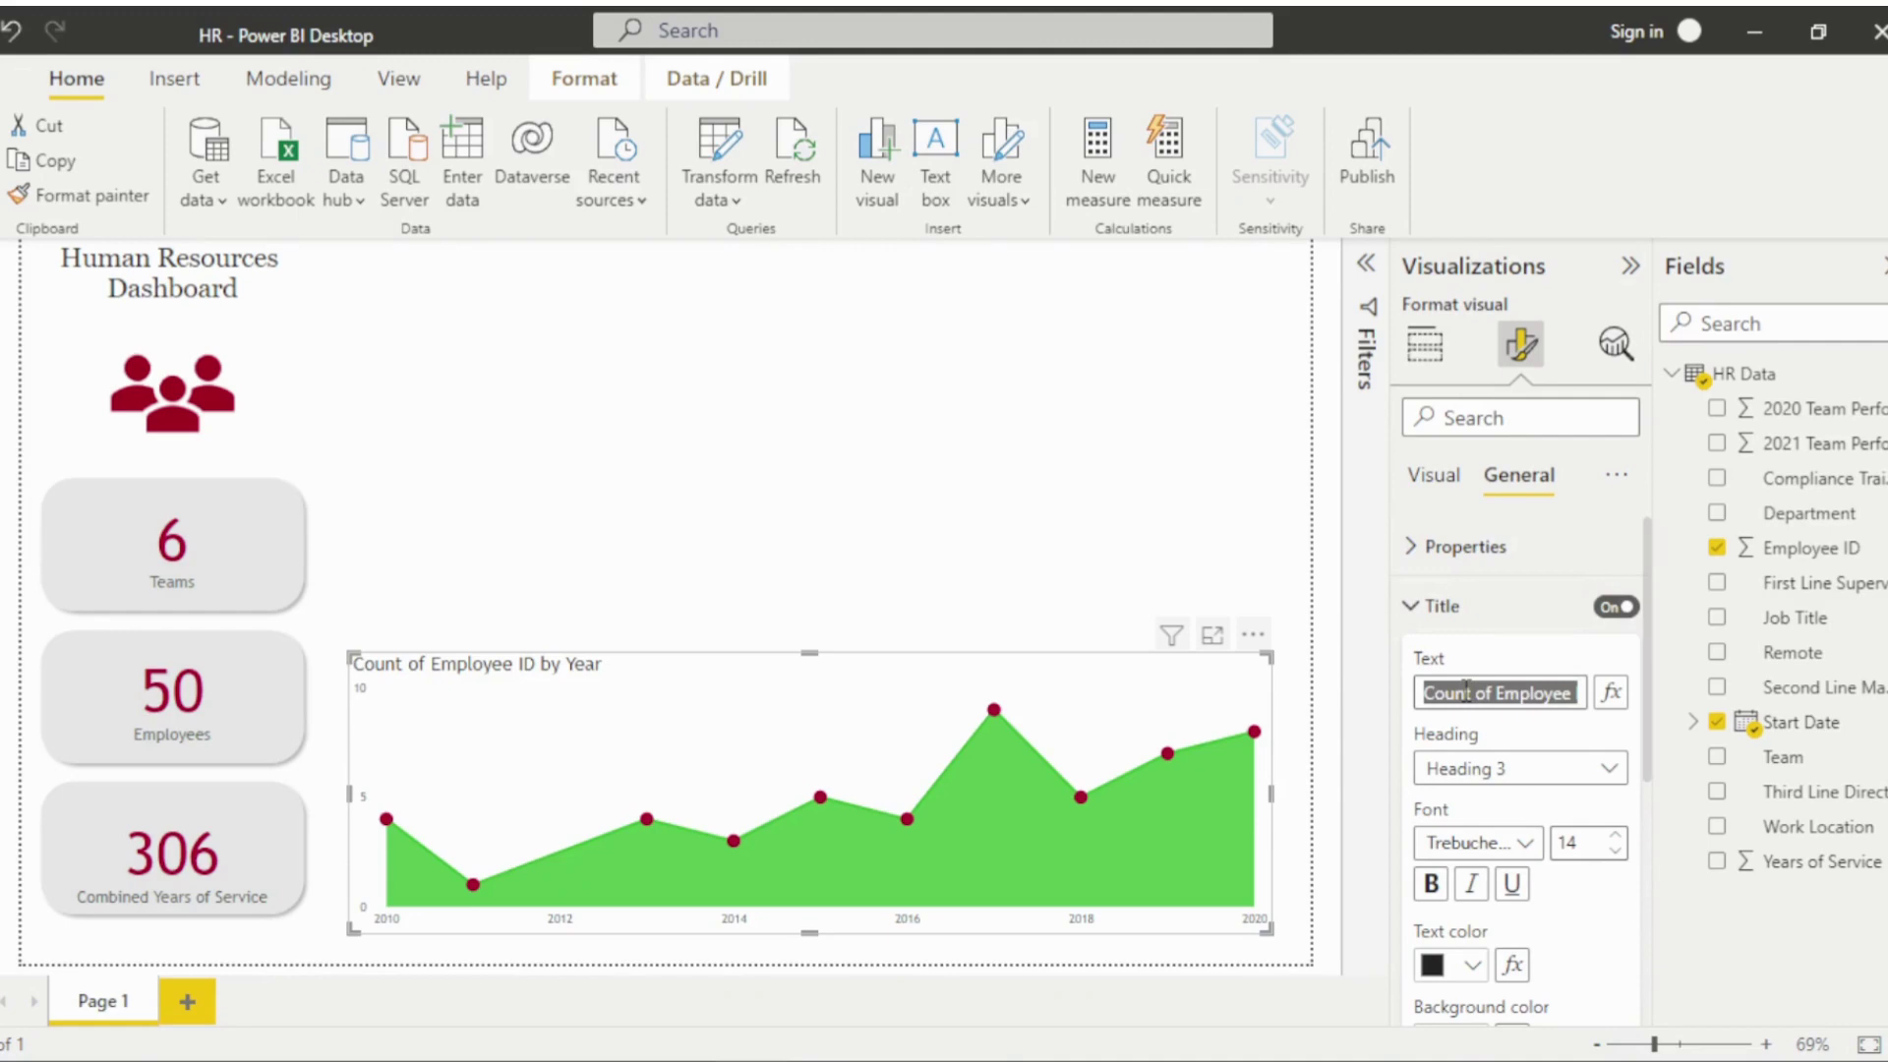
{"action": "type", "text": "New Hires per Year"}
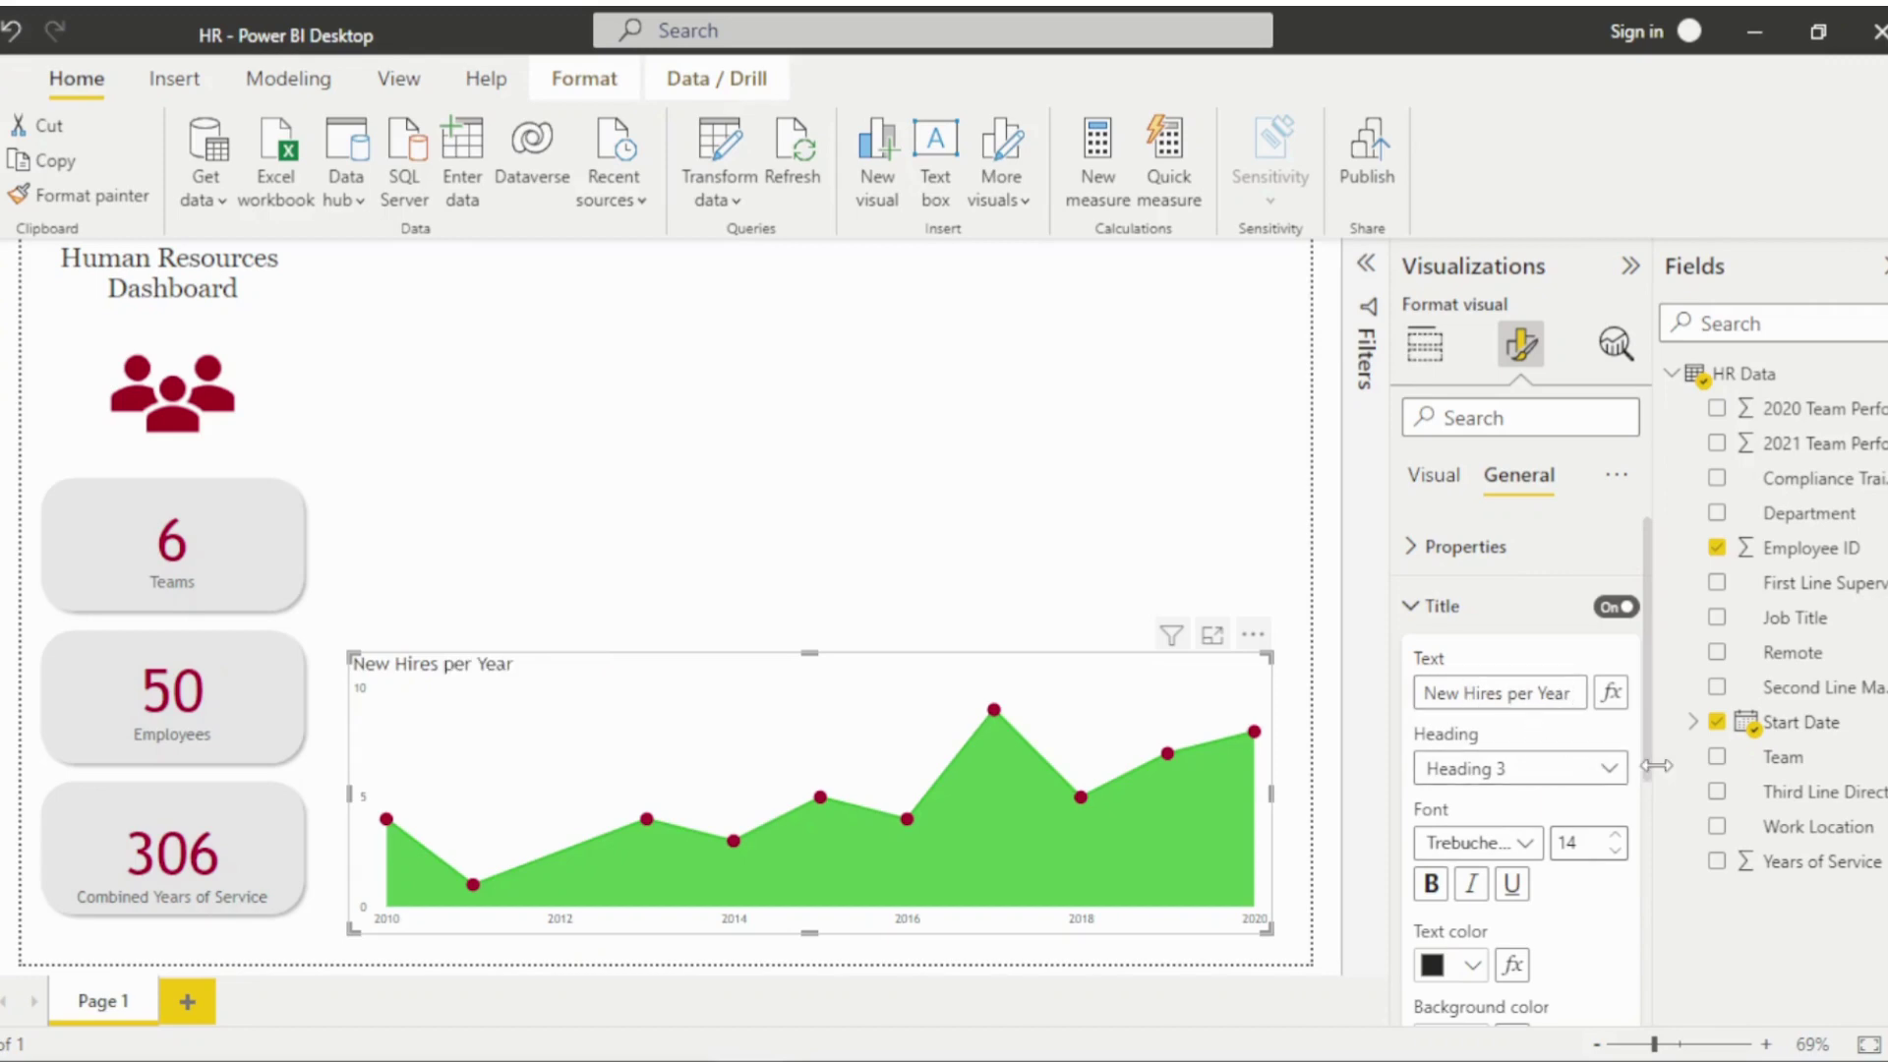
{"action": "left_click_drag", "start_coordinate": [1648, 772], "coordinate": [1671, 930]}
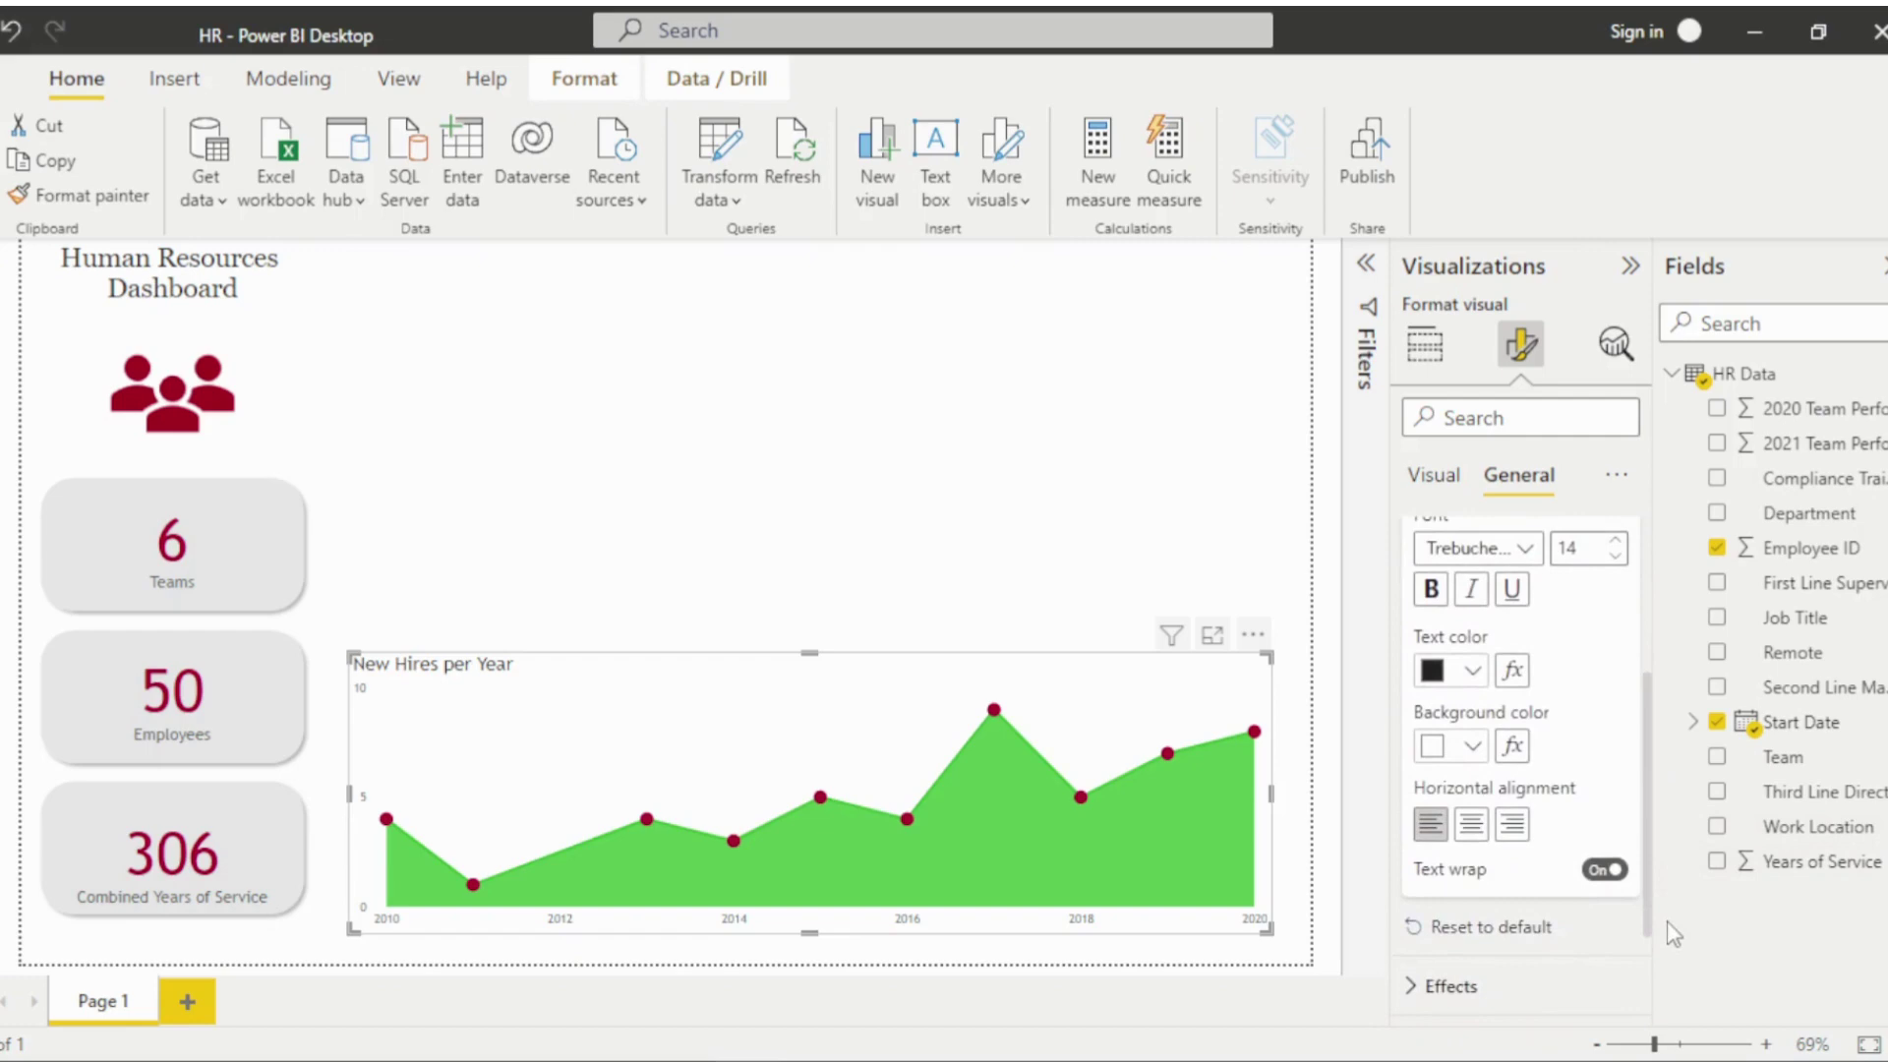
{"action": "left_click", "coordinate": [1471, 826]}
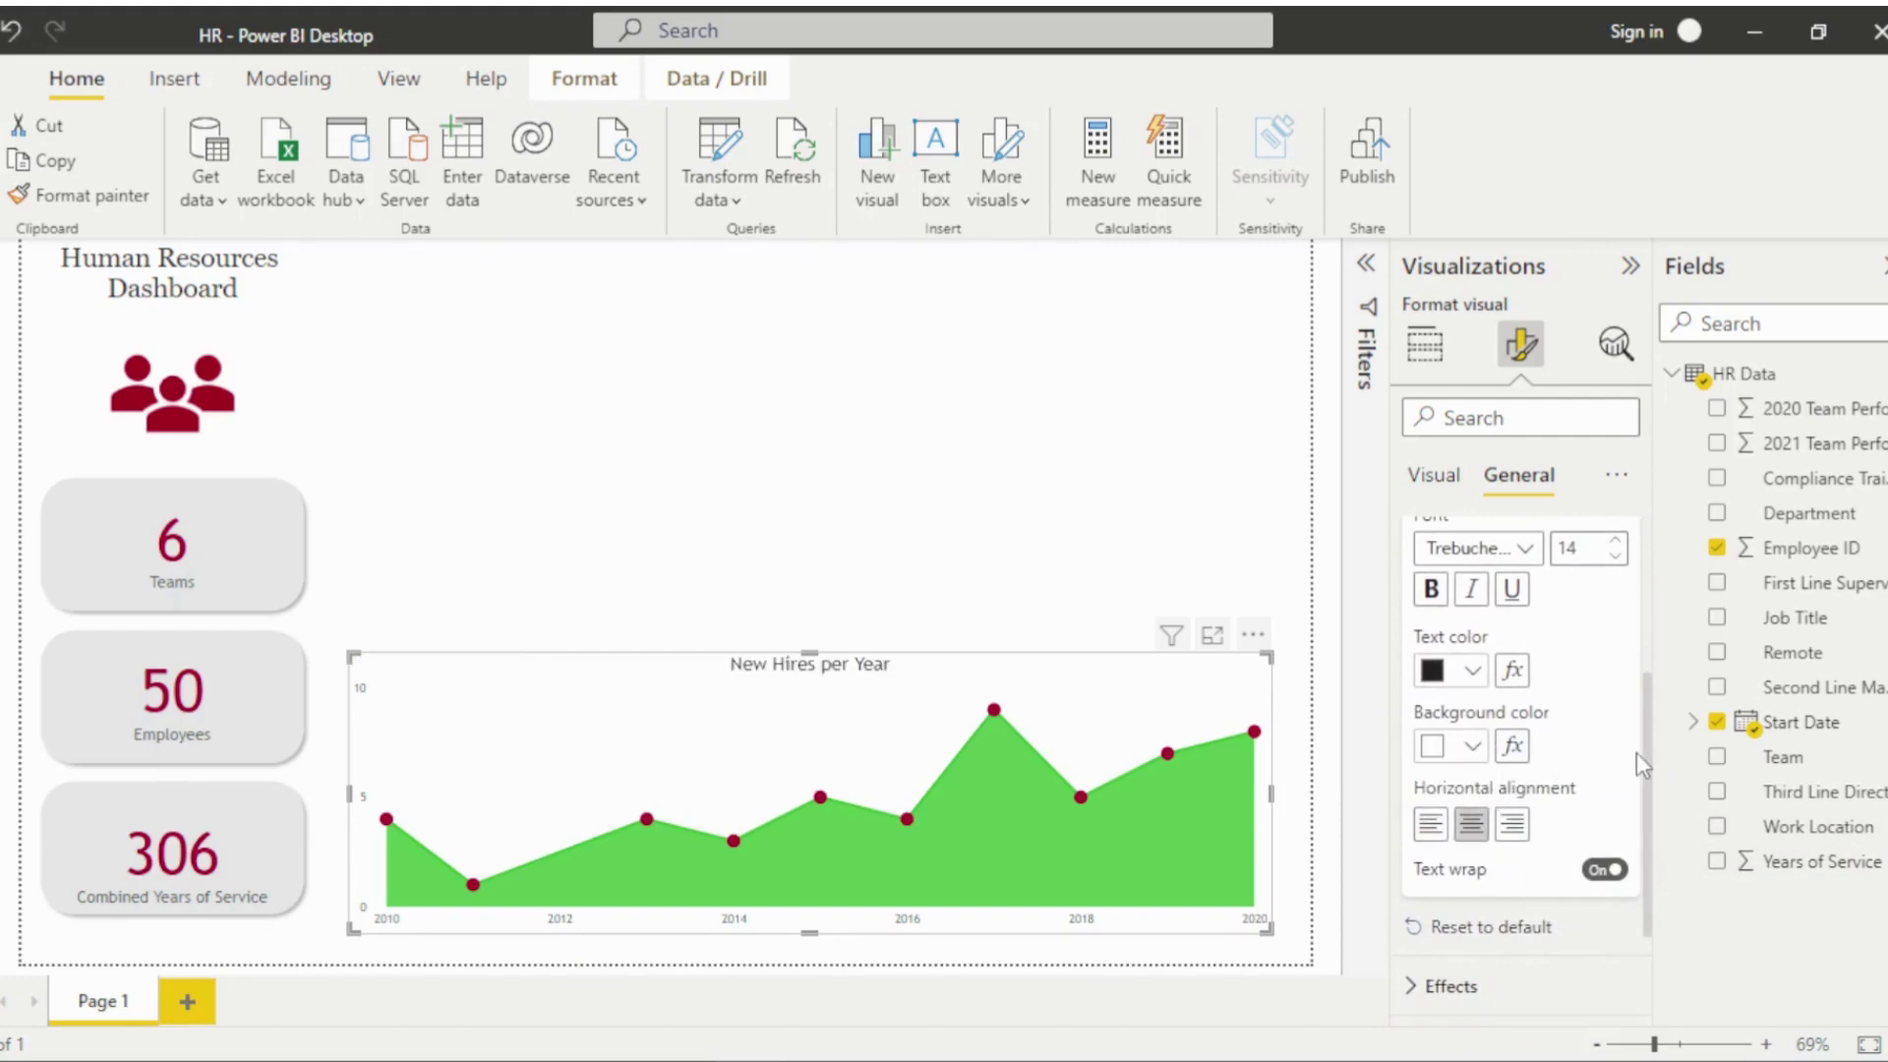
Switch off the area chart's background in Effects.
{"action": "scroll", "coordinate": [1652, 767], "scroll_direction": "down", "scroll_amount": 3}
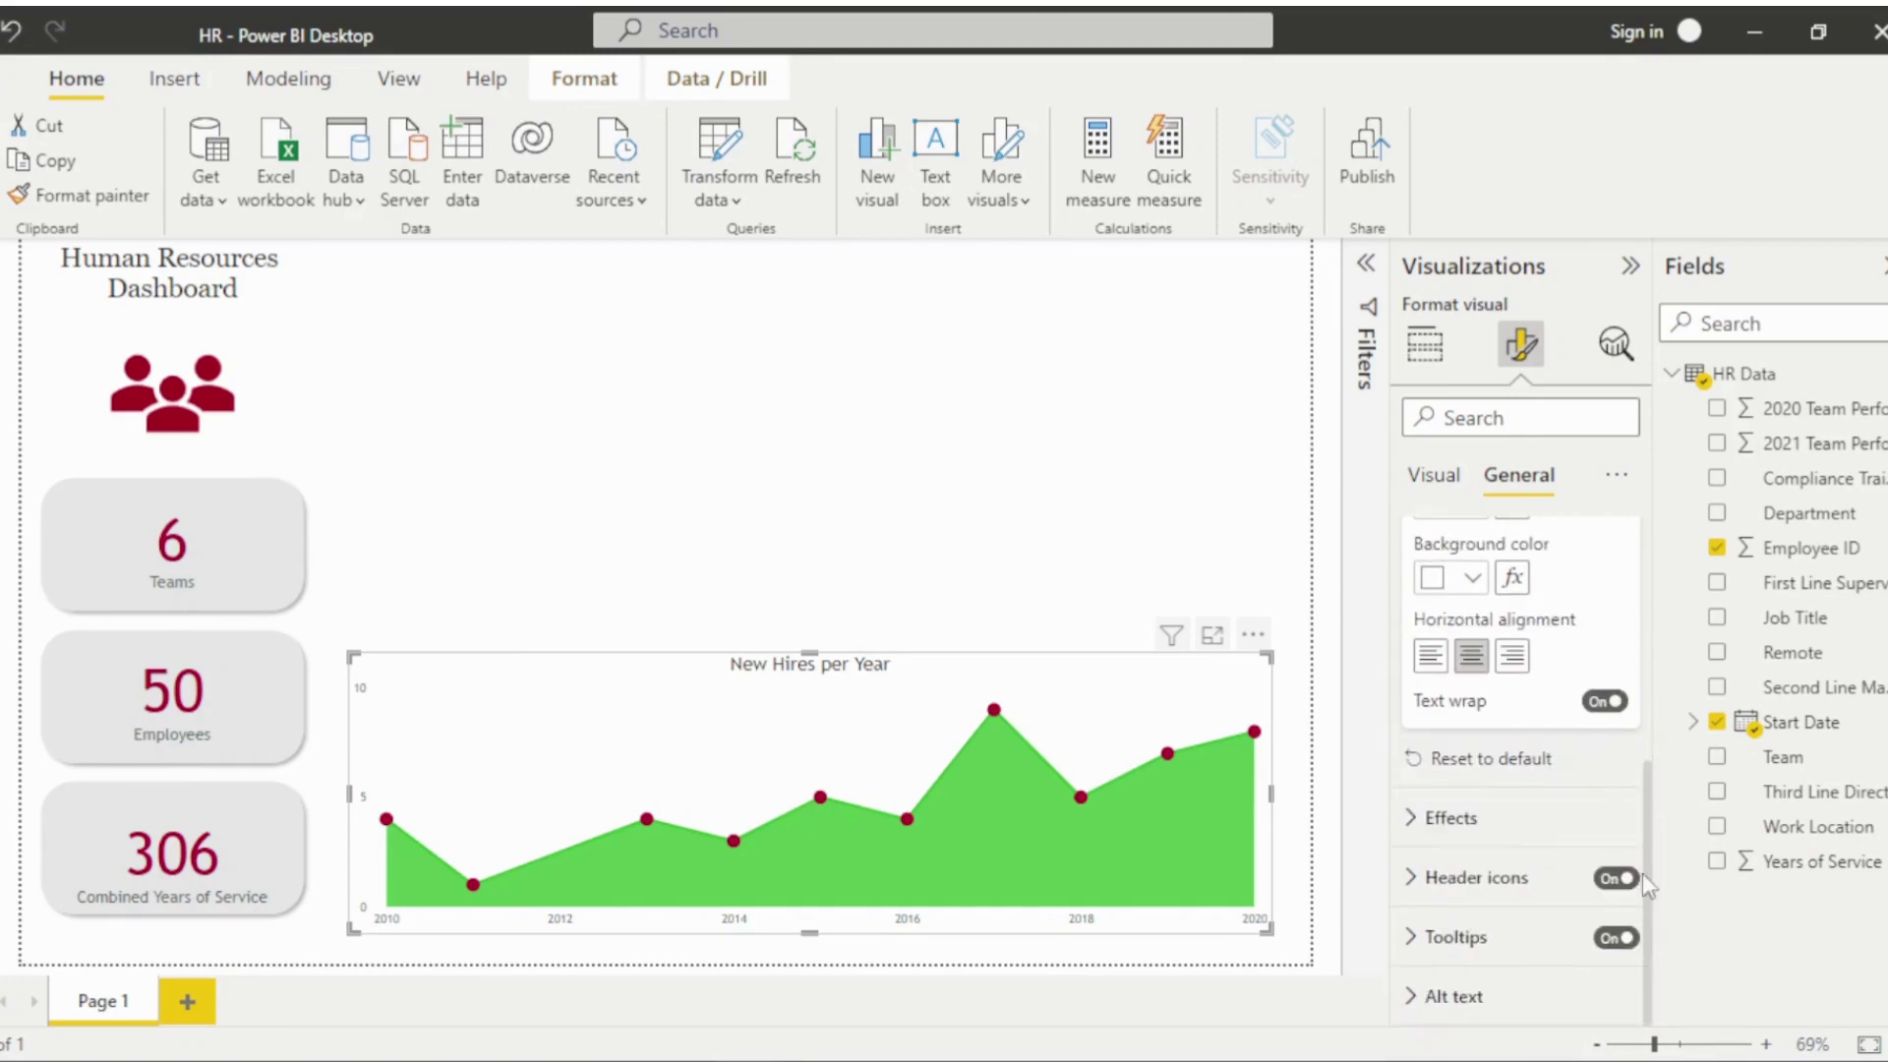
{"action": "left_click", "coordinate": [1410, 820]}
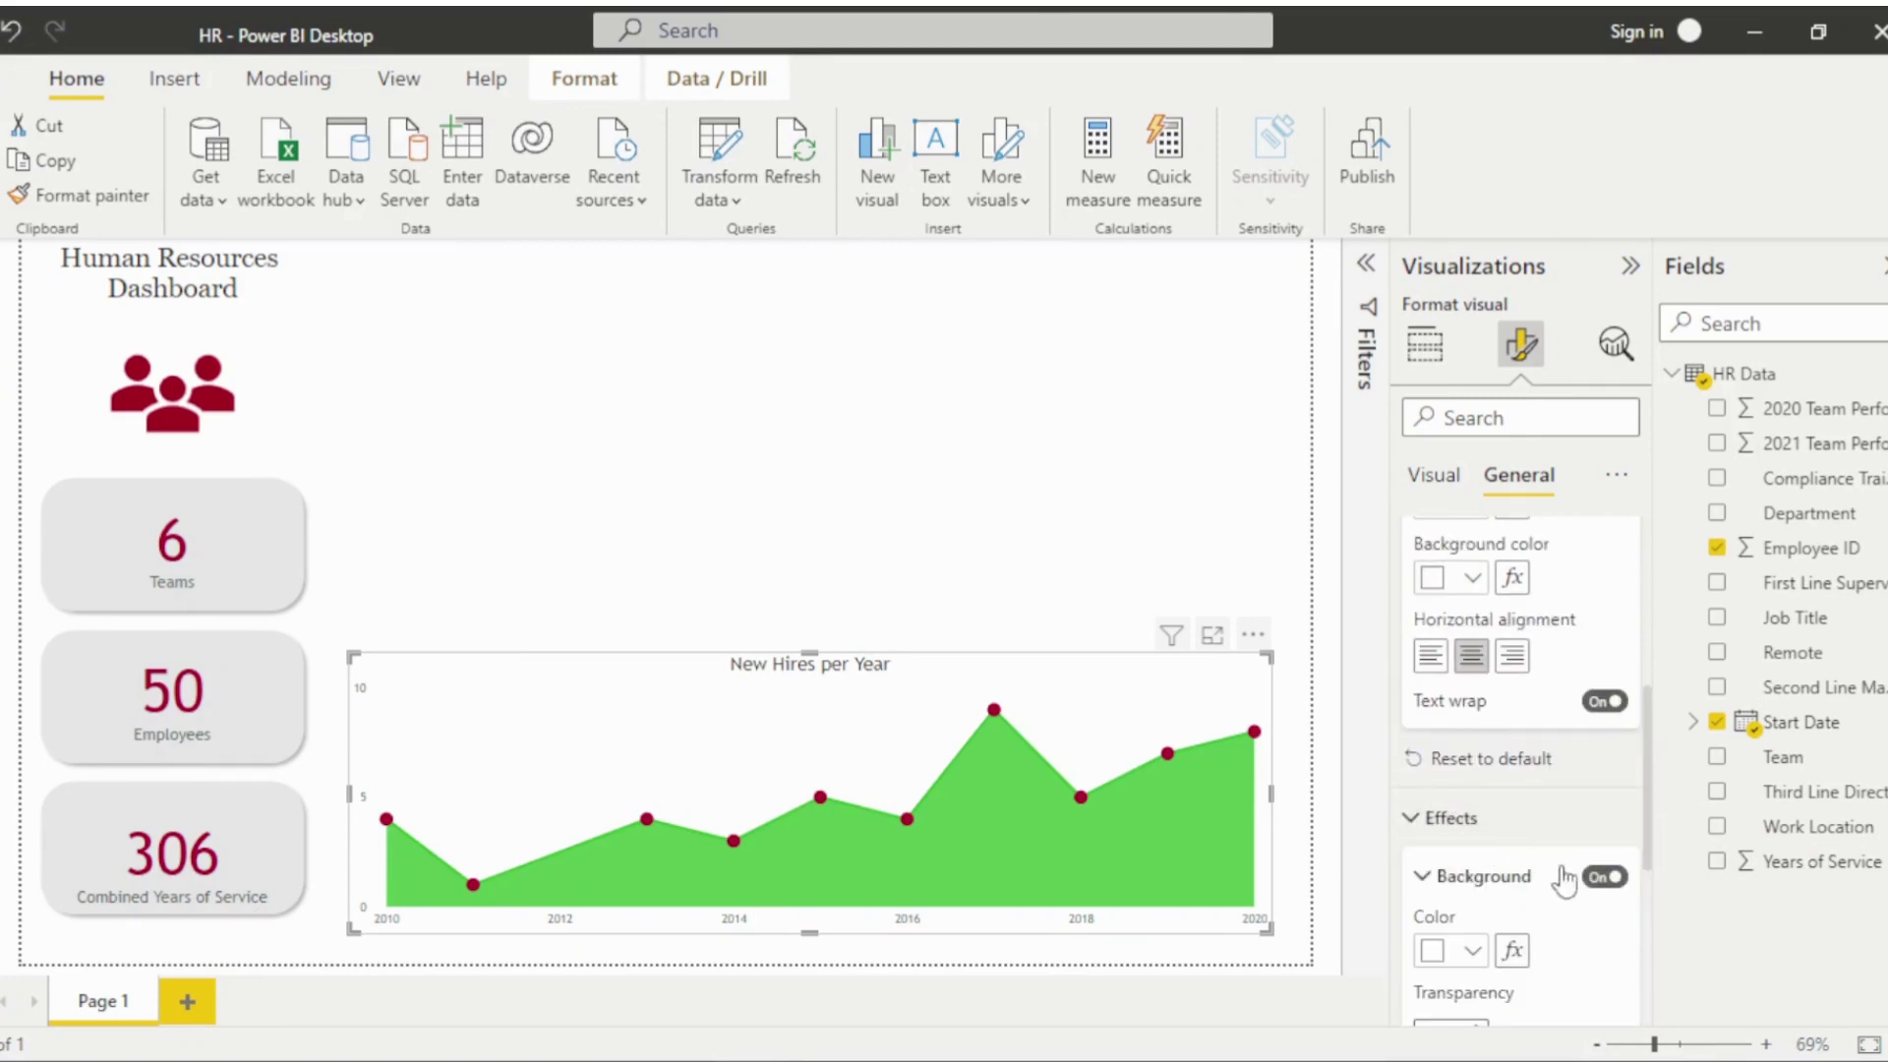
{"action": "left_click", "coordinate": [1603, 878]}
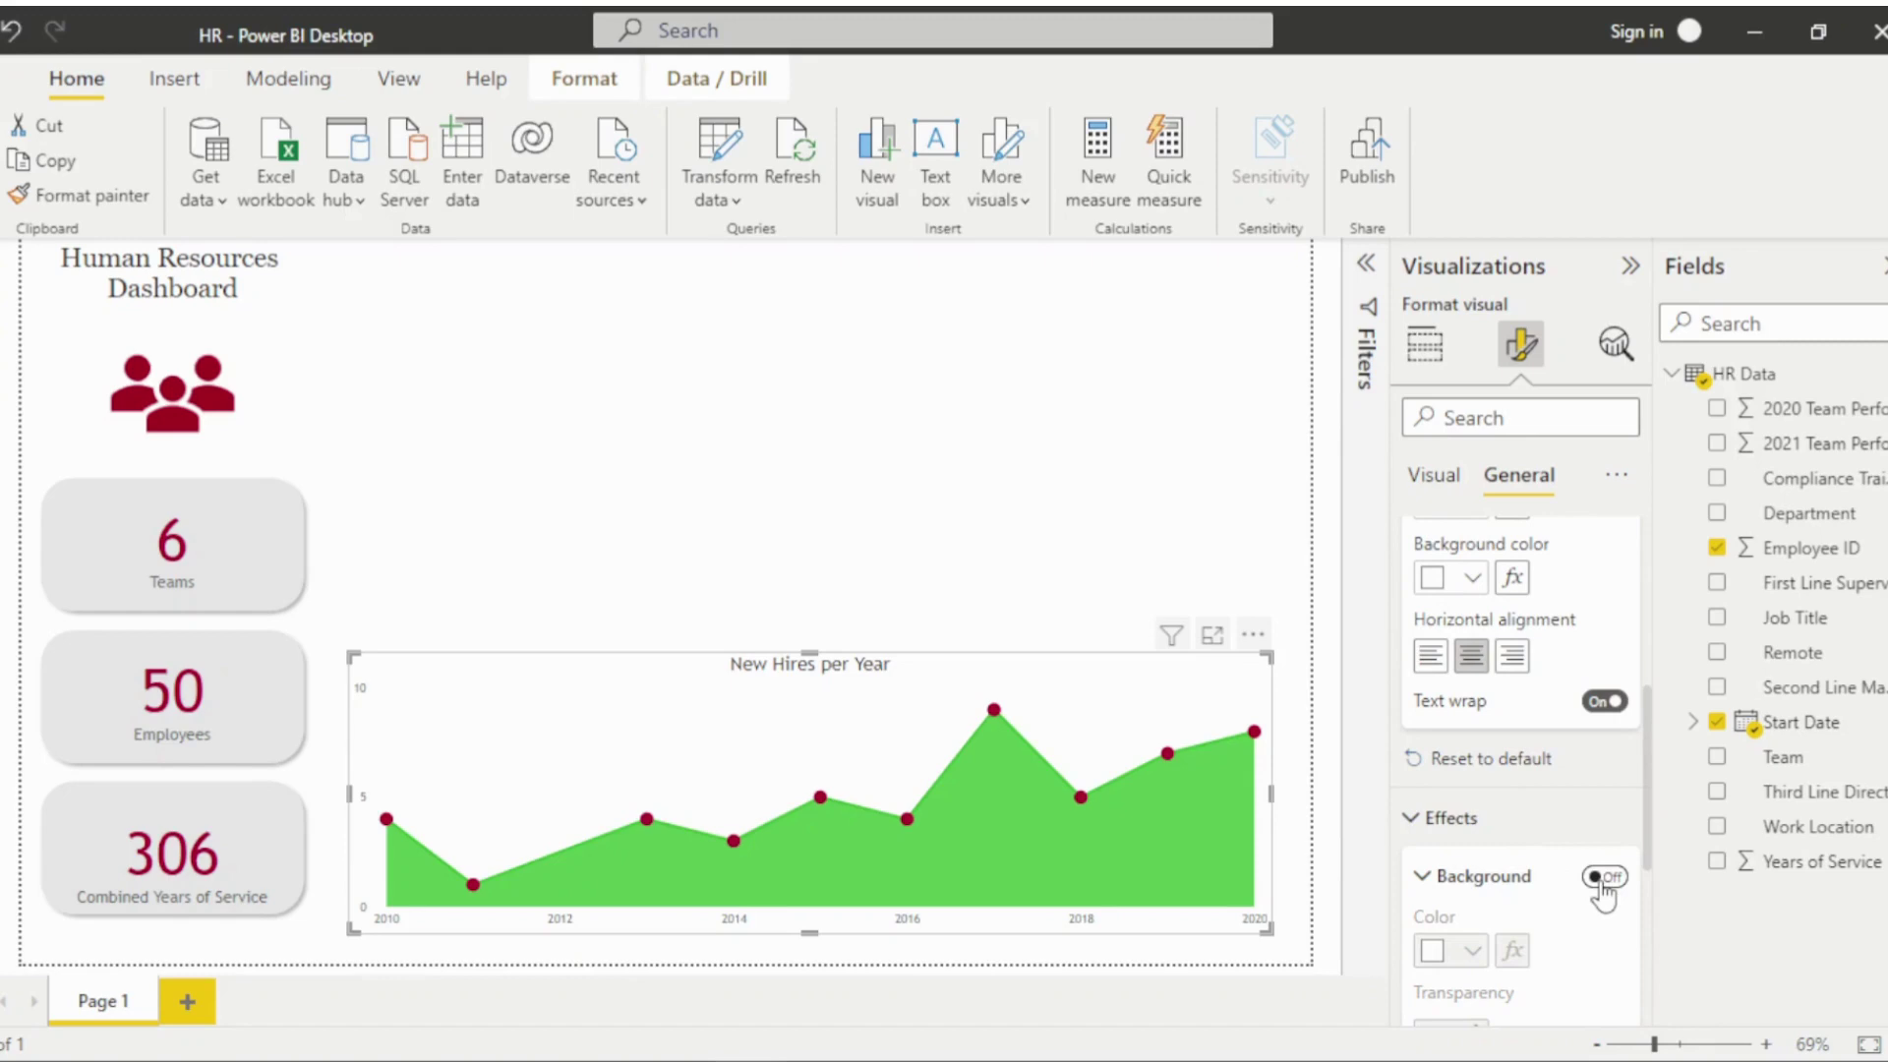
{"action": "left_click", "coordinate": [1071, 560]}
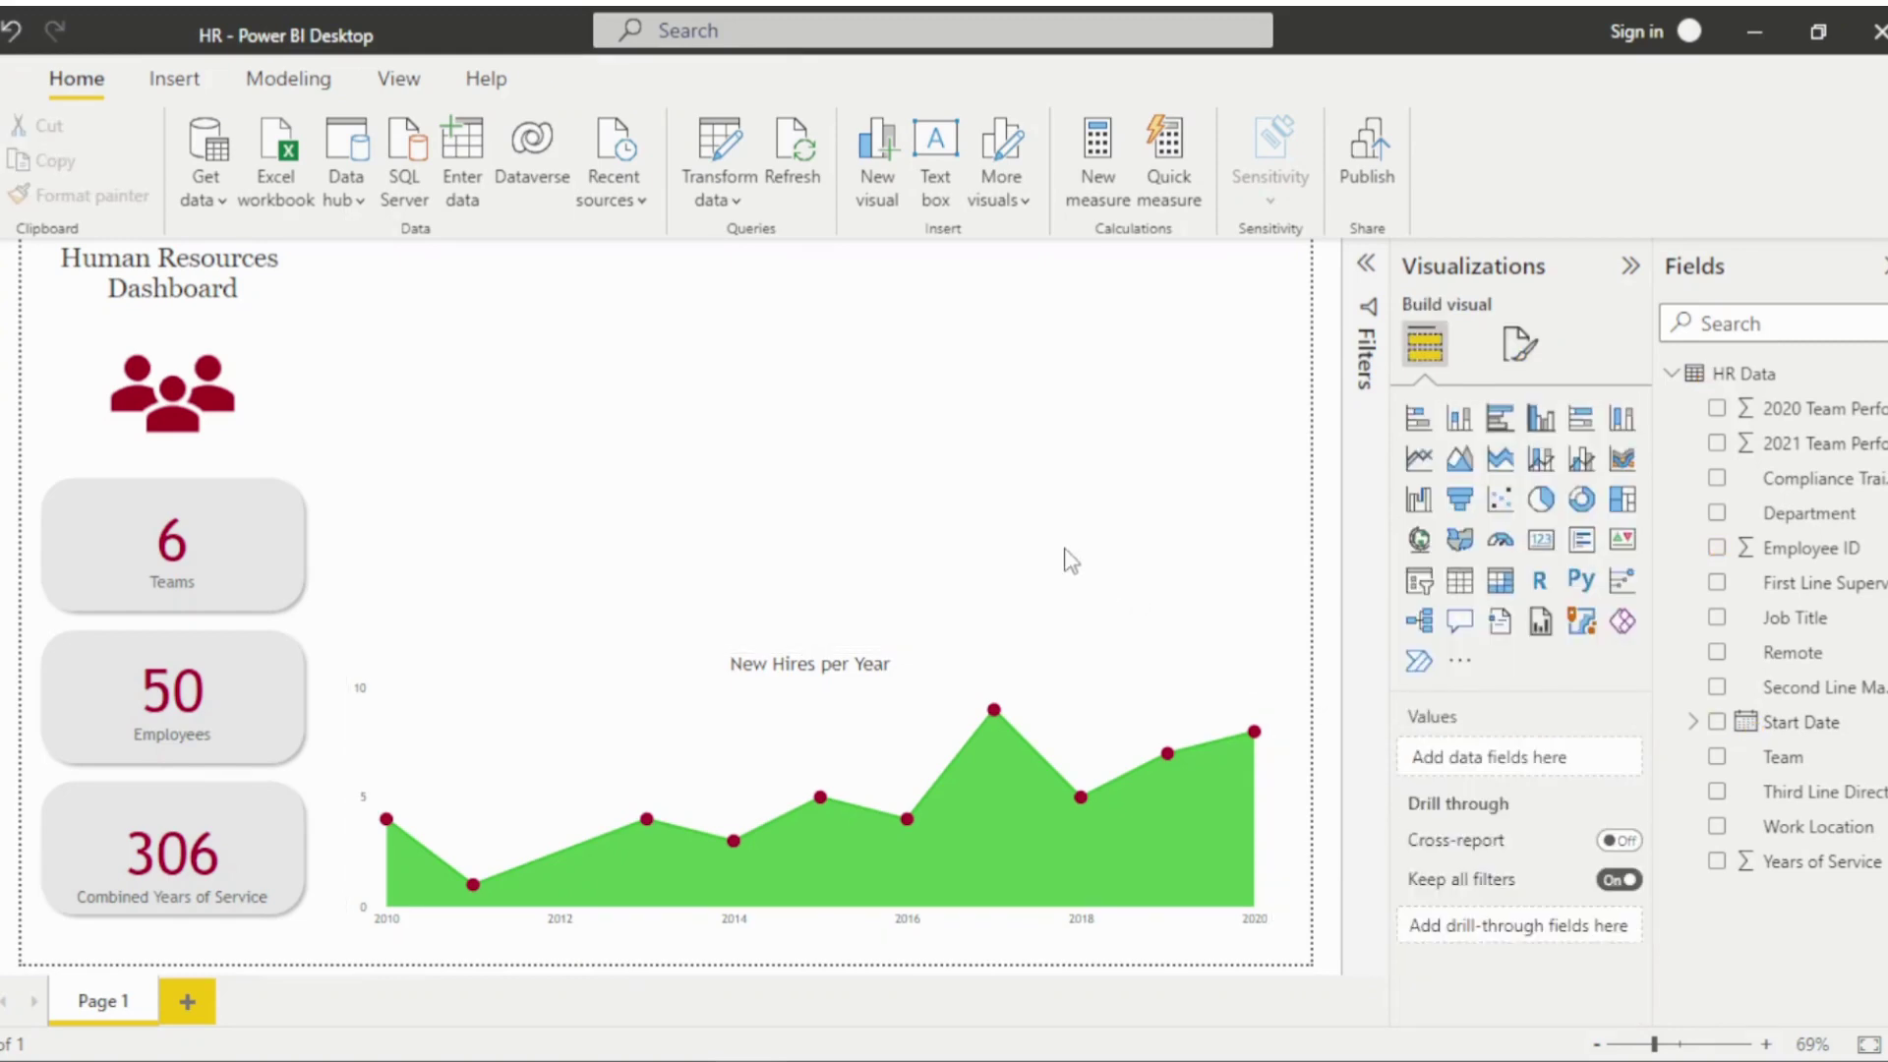
Insert a light grey rounded rectangle with no border and a drop shadow.
{"action": "left_click", "coordinate": [177, 90]}
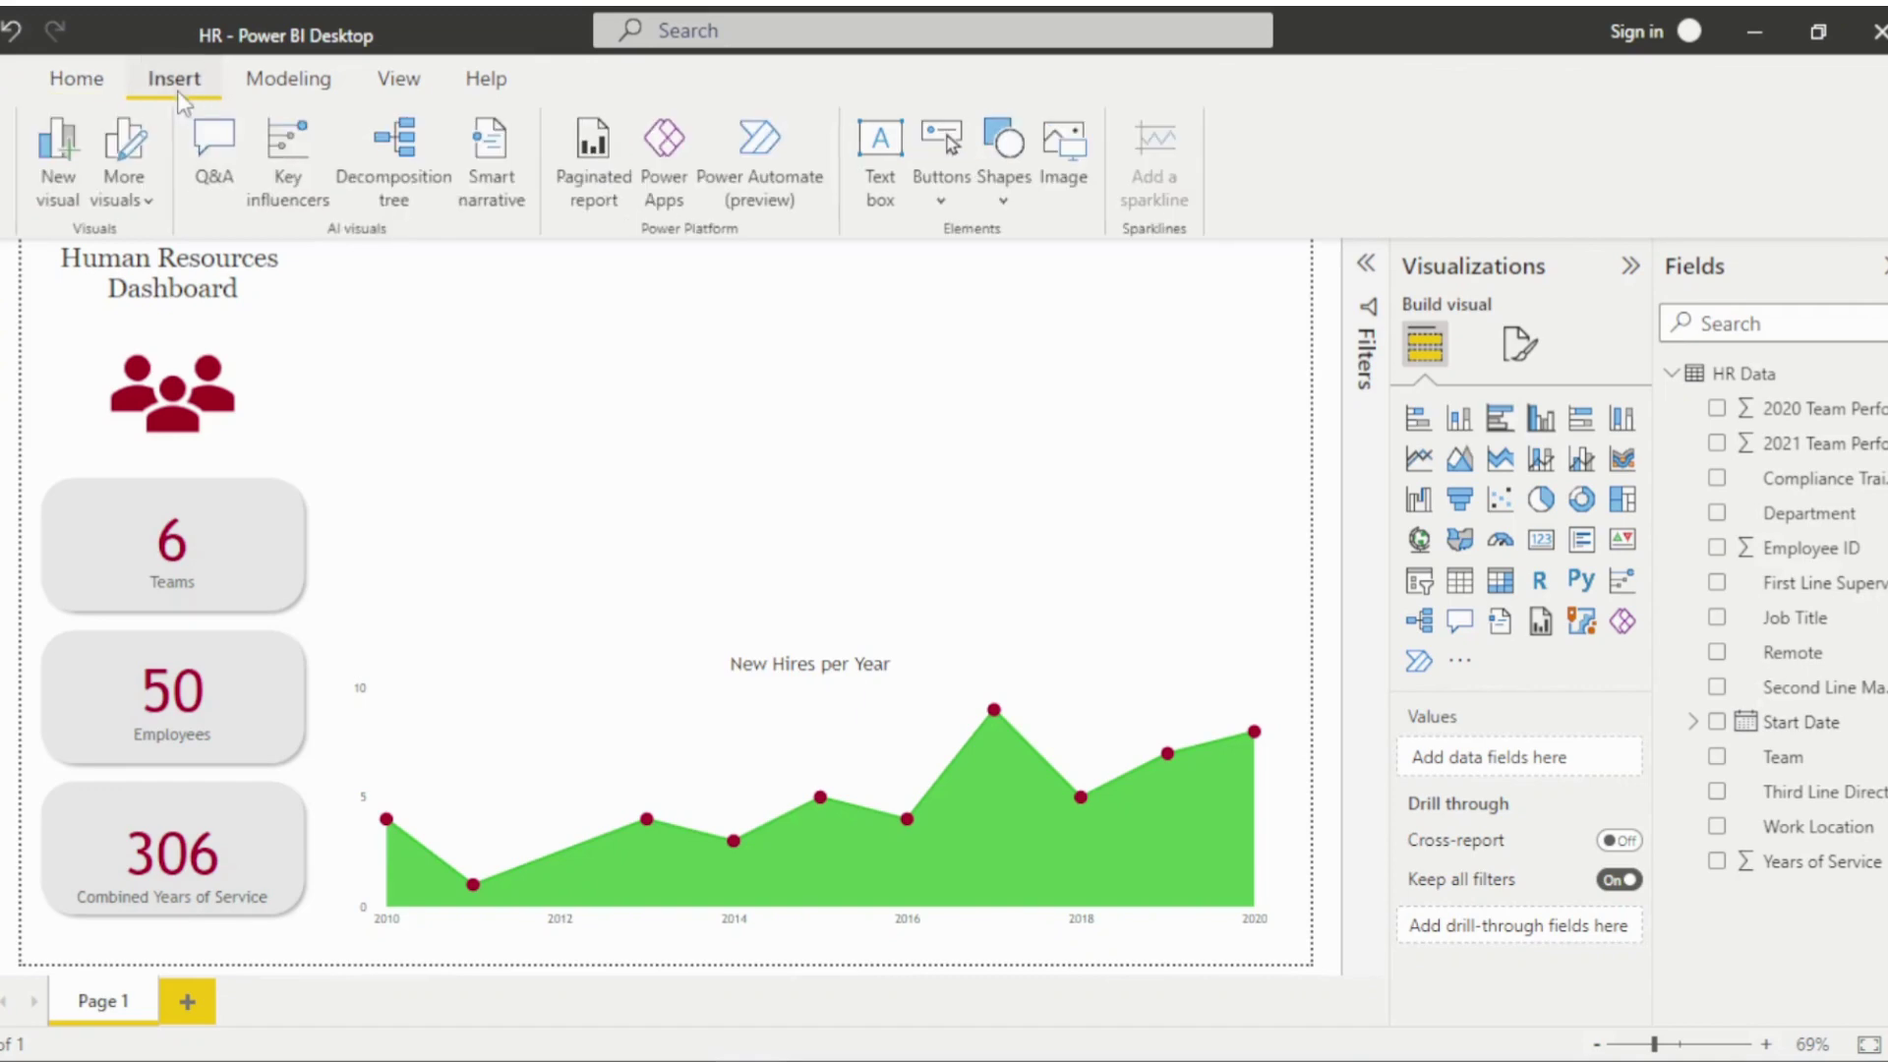
{"action": "left_click", "coordinate": [1001, 202]}
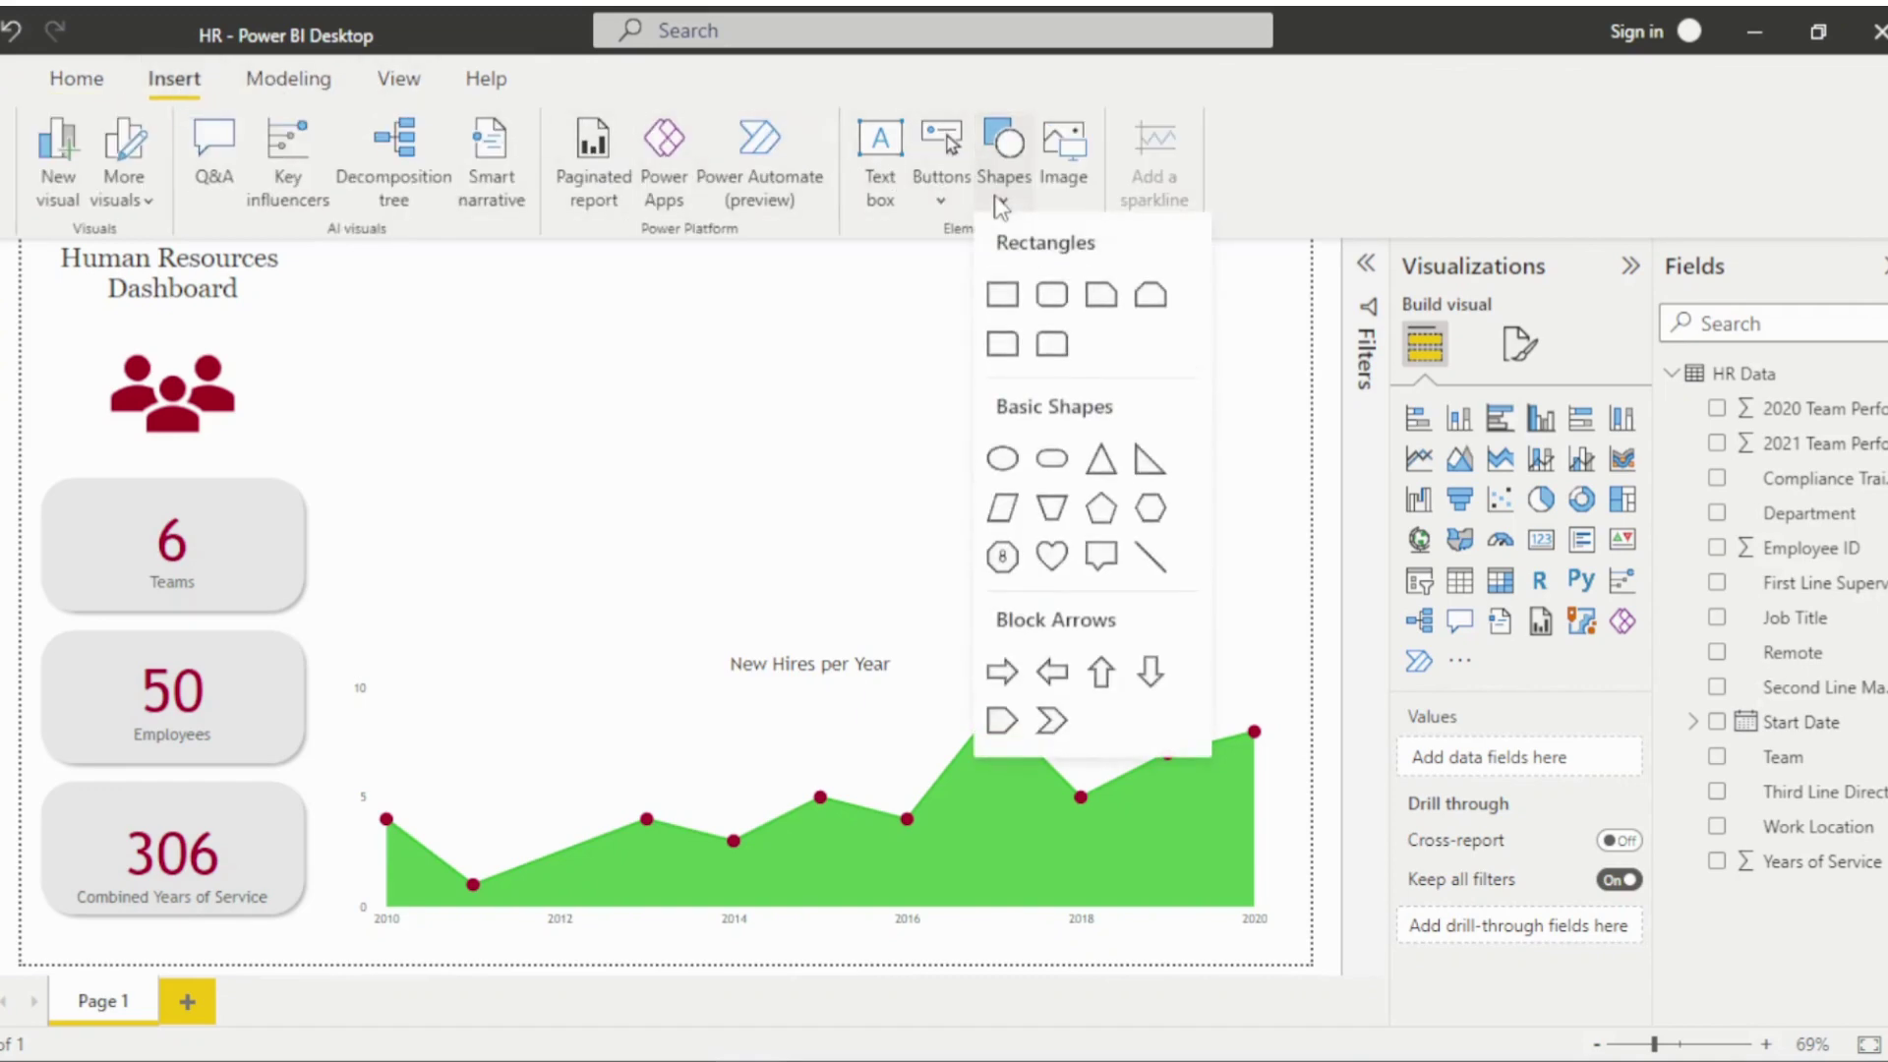
{"action": "left_click", "coordinate": [1051, 297]}
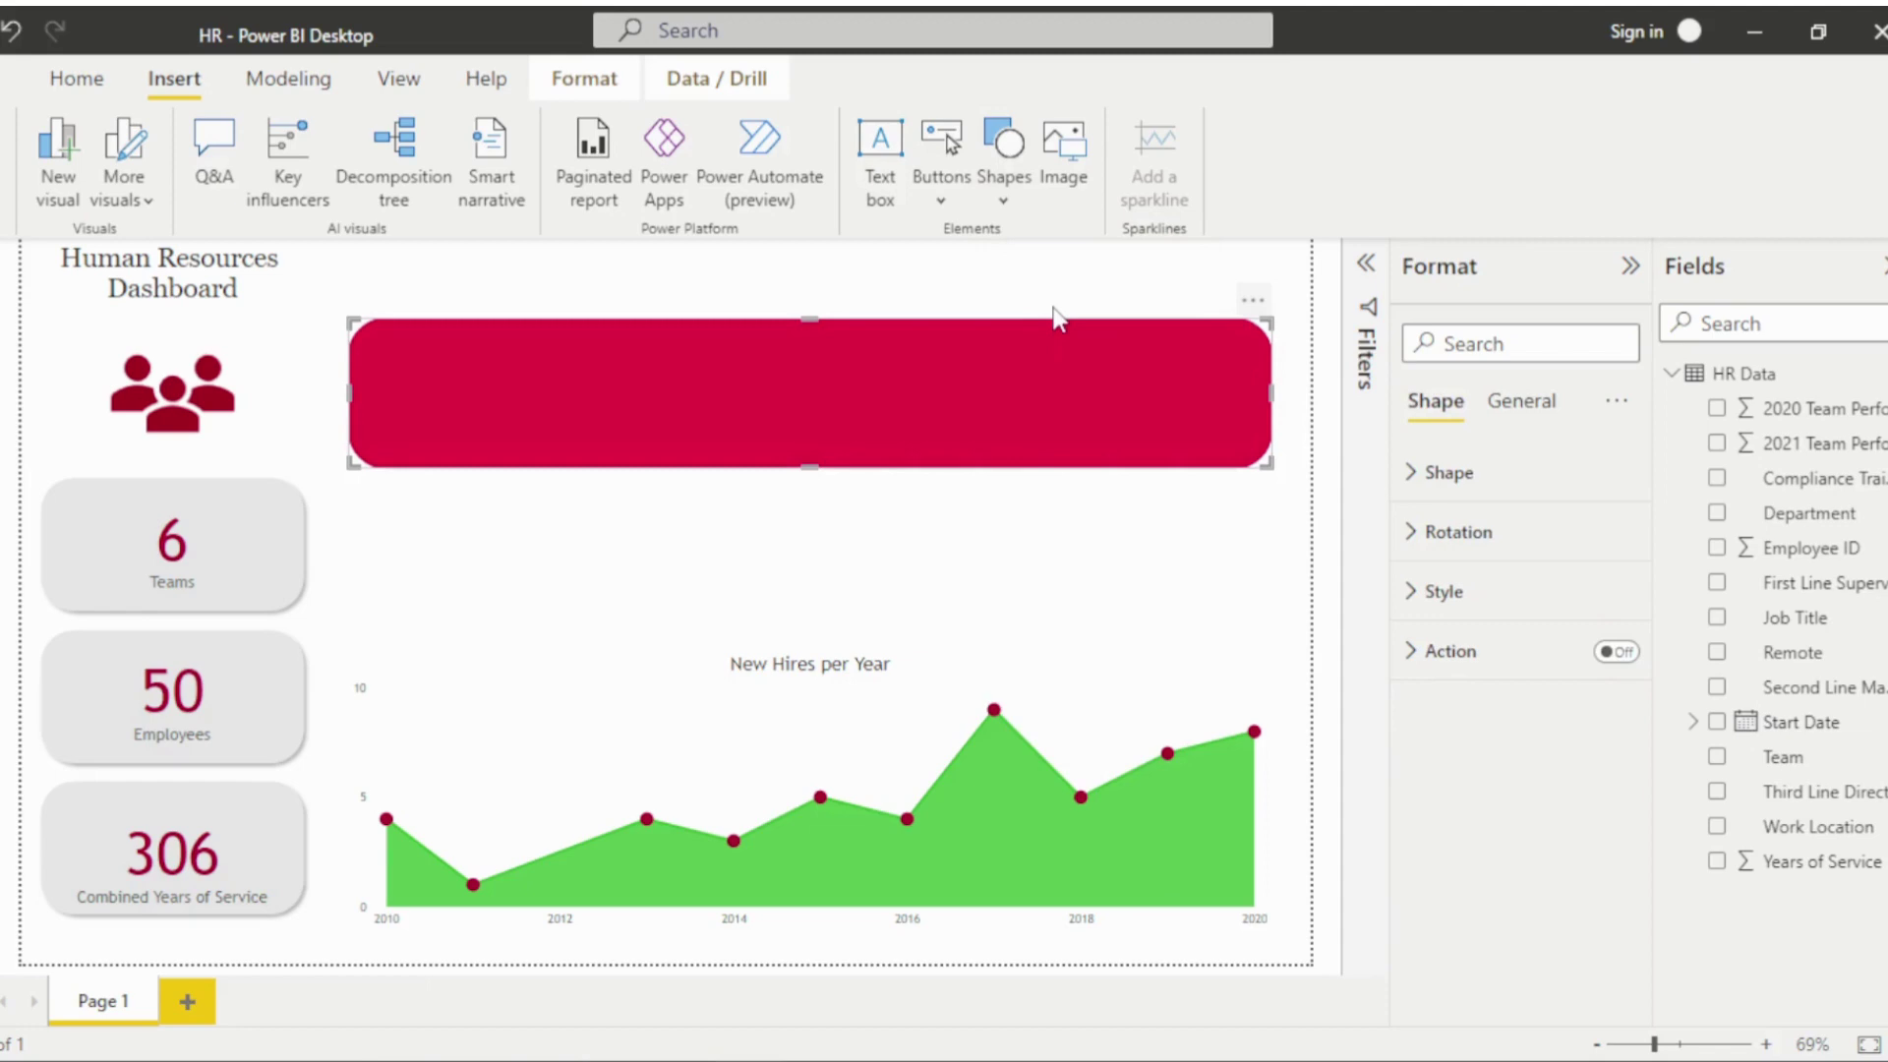
{"action": "left_click", "coordinate": [1410, 593]}
{"action": "left_click", "coordinate": [1472, 725]}
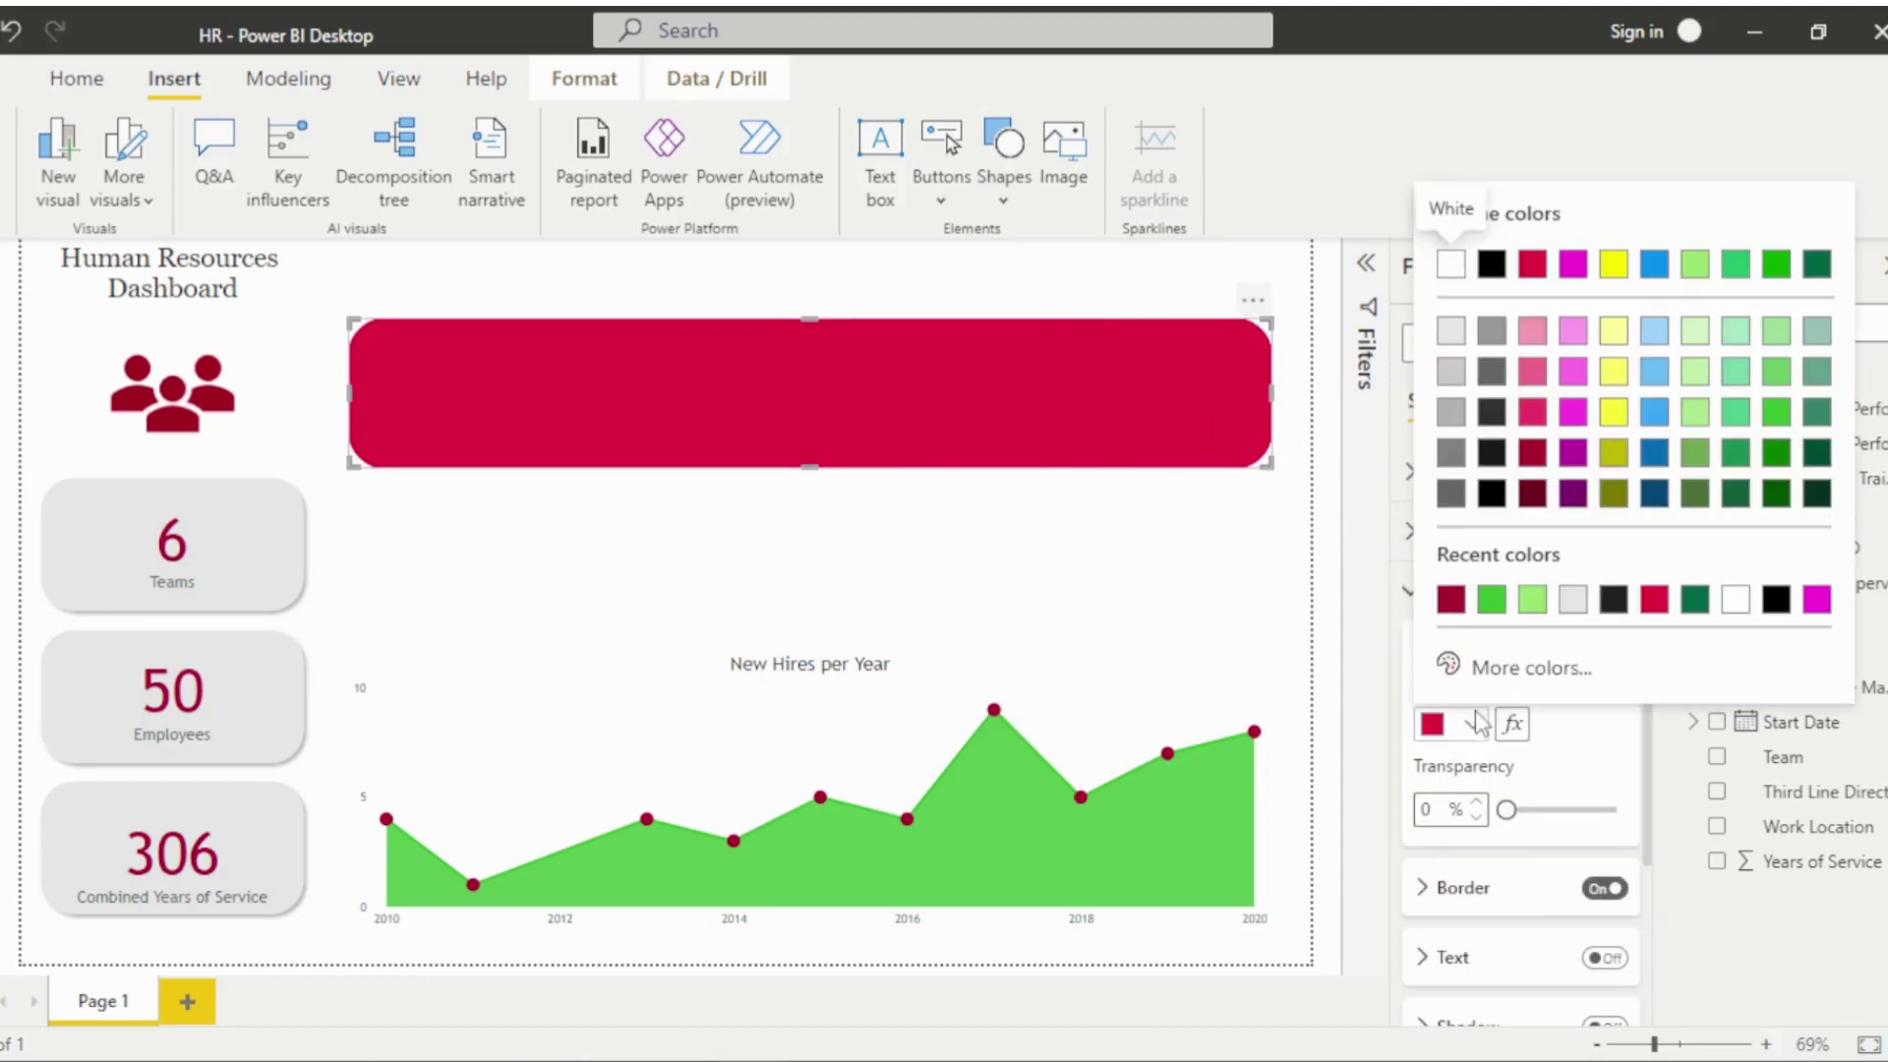
{"action": "left_click", "coordinate": [1574, 600]}
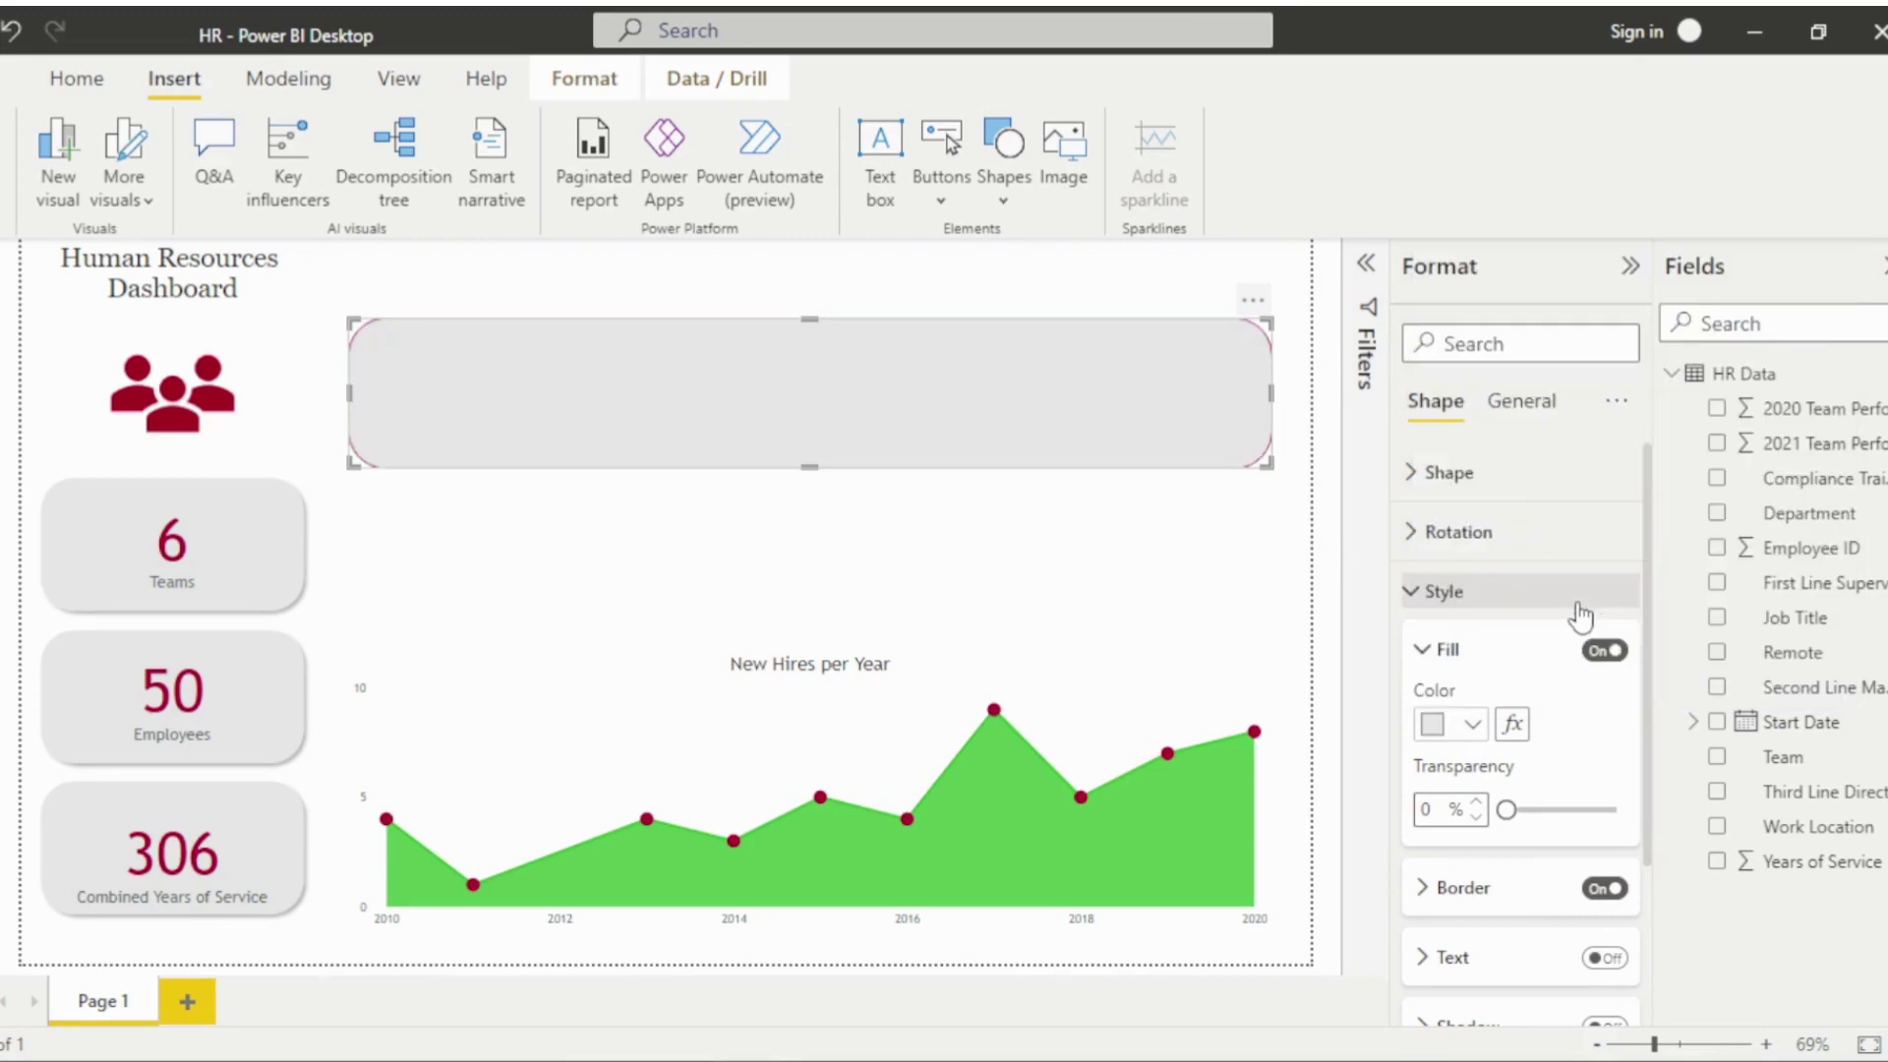
{"action": "left_click", "coordinate": [1441, 650]}
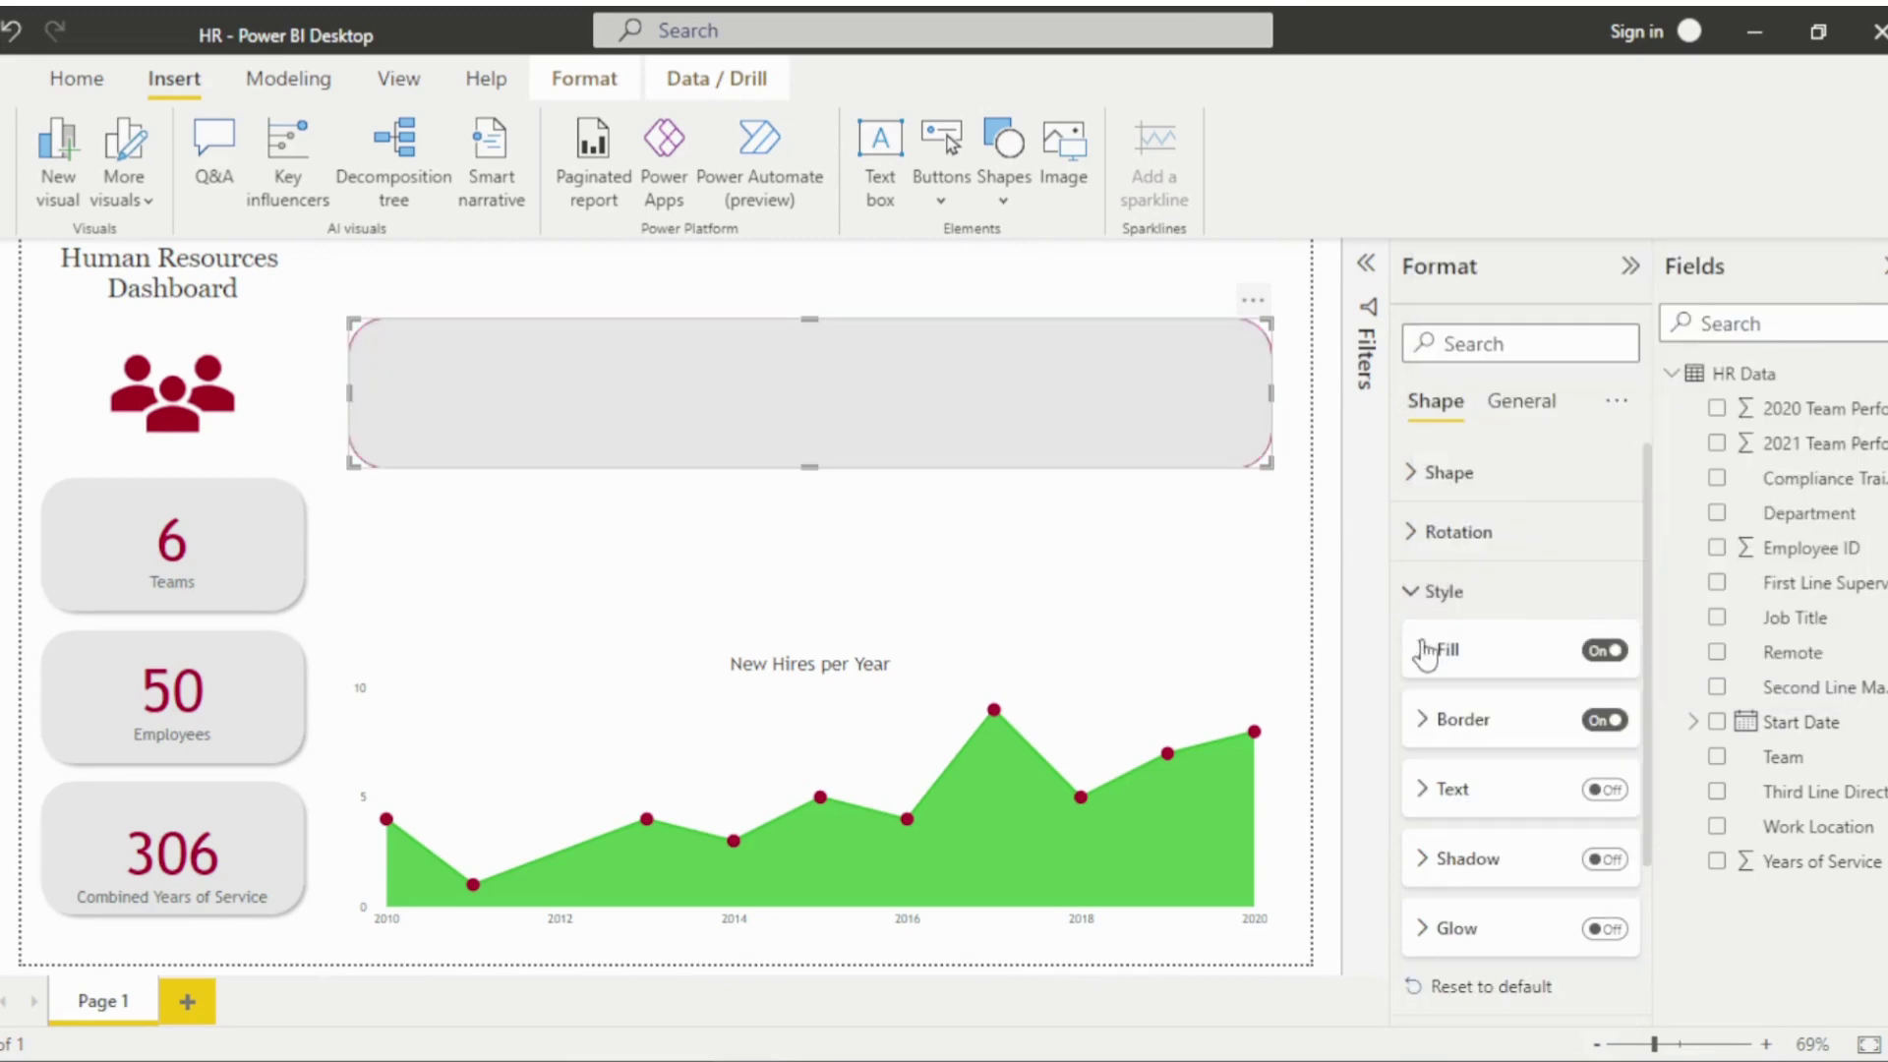
{"action": "left_click", "coordinate": [1600, 722]}
{"action": "left_click", "coordinate": [1605, 859]}
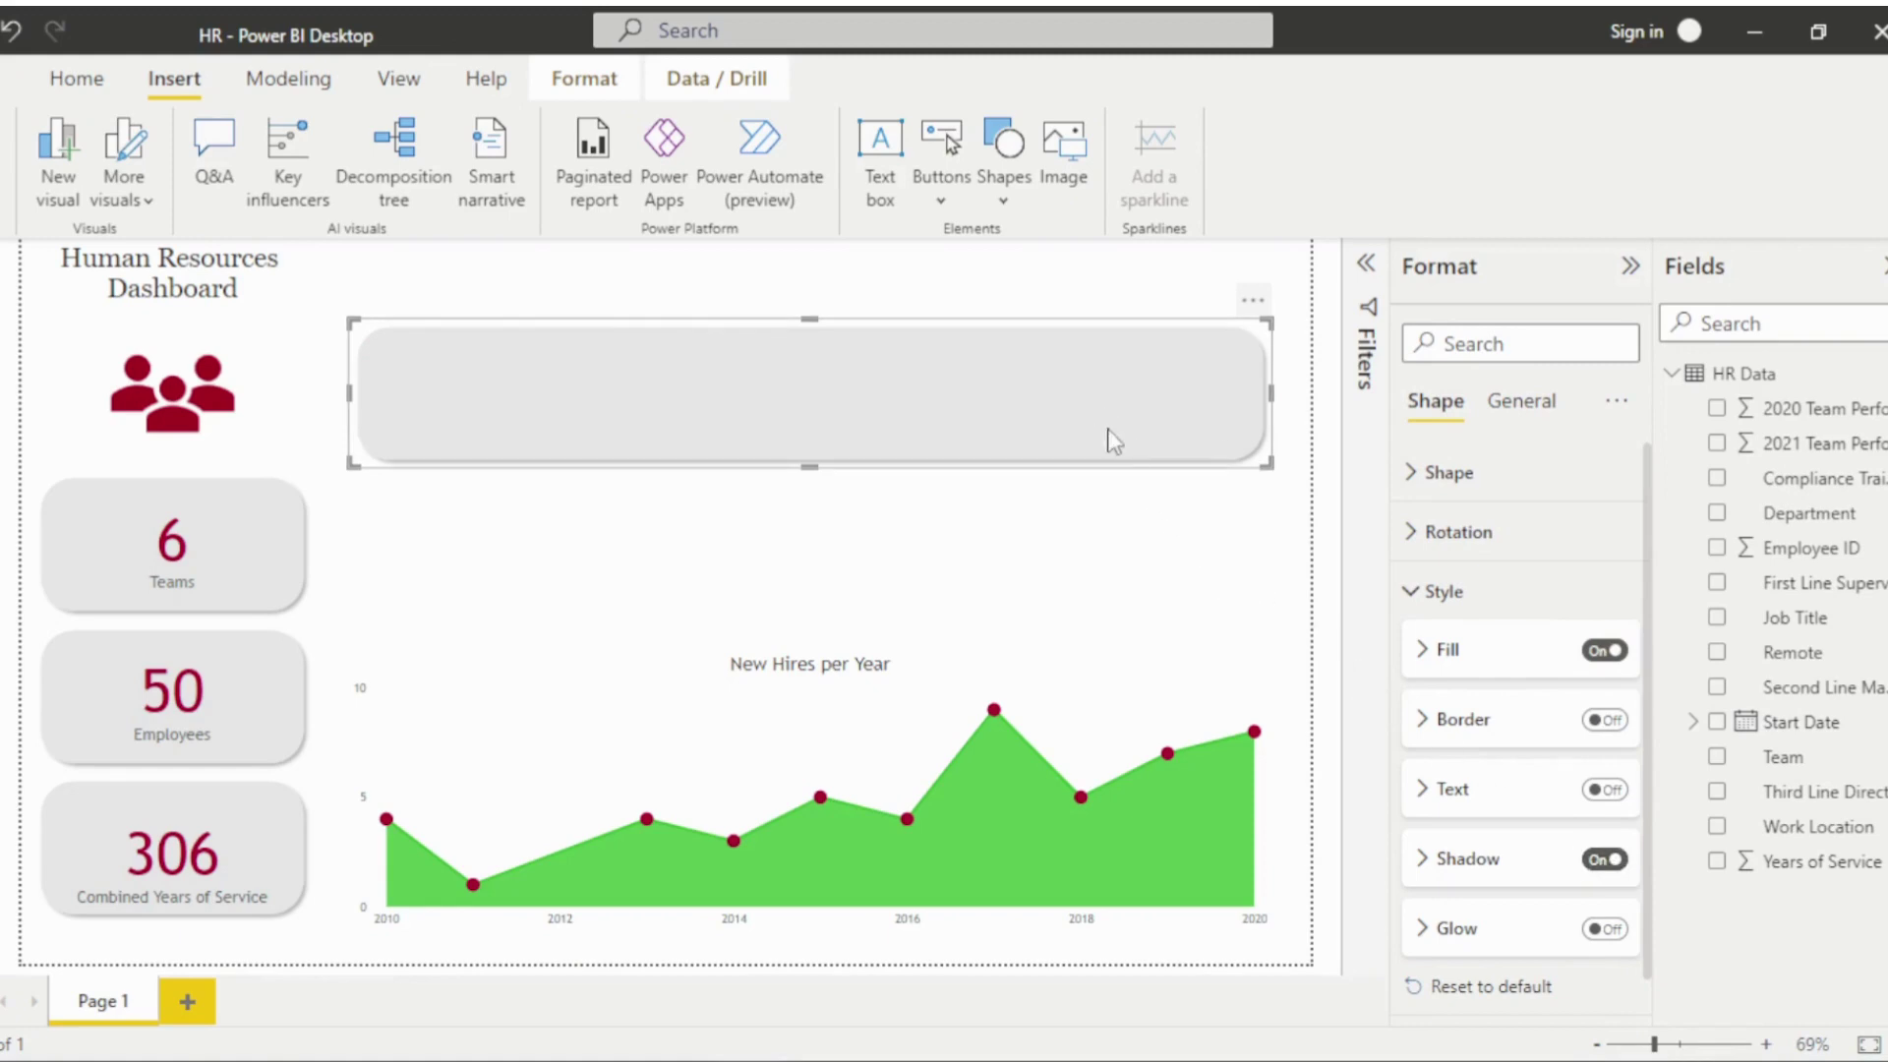
Stretch the grey rectangle over the New Hires per Year chart and send it to back.
{"action": "left_click_drag", "start_coordinate": [1098, 402], "coordinate": [1082, 867]}
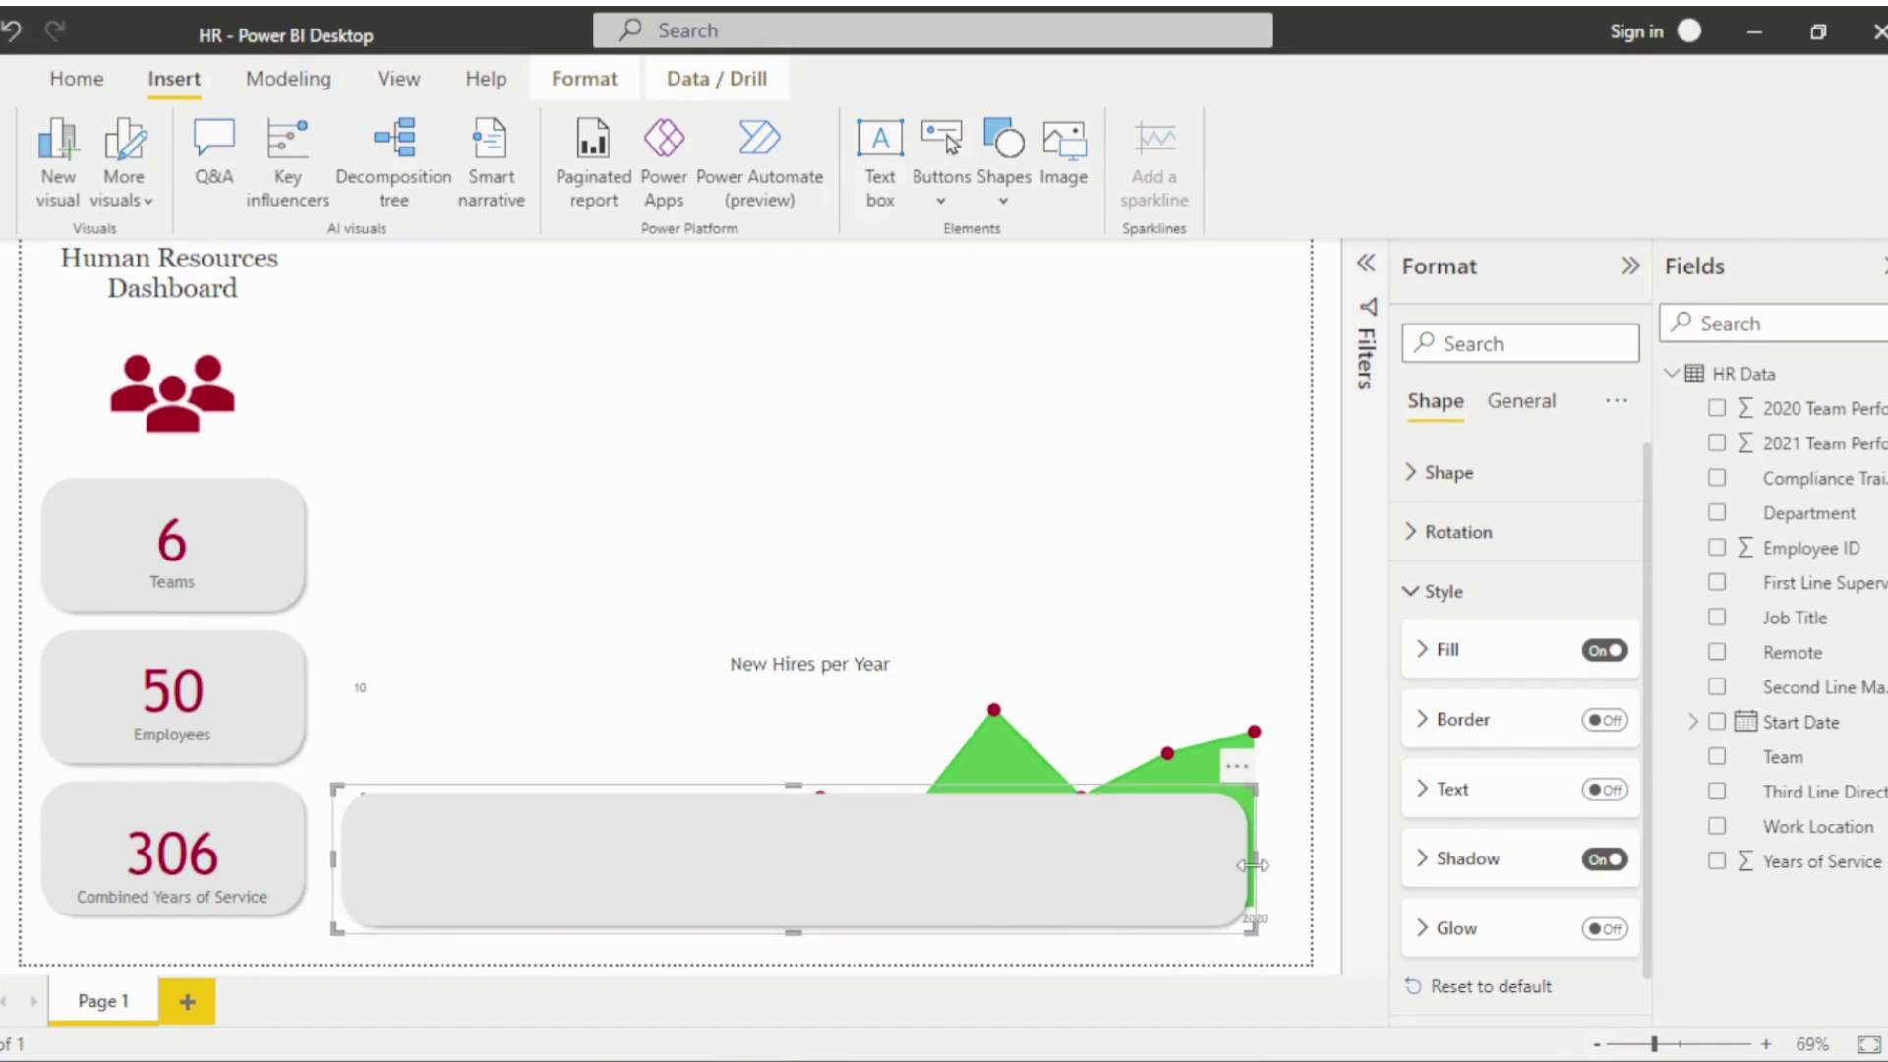
{"action": "left_click_drag", "start_coordinate": [1254, 863], "coordinate": [1308, 883]}
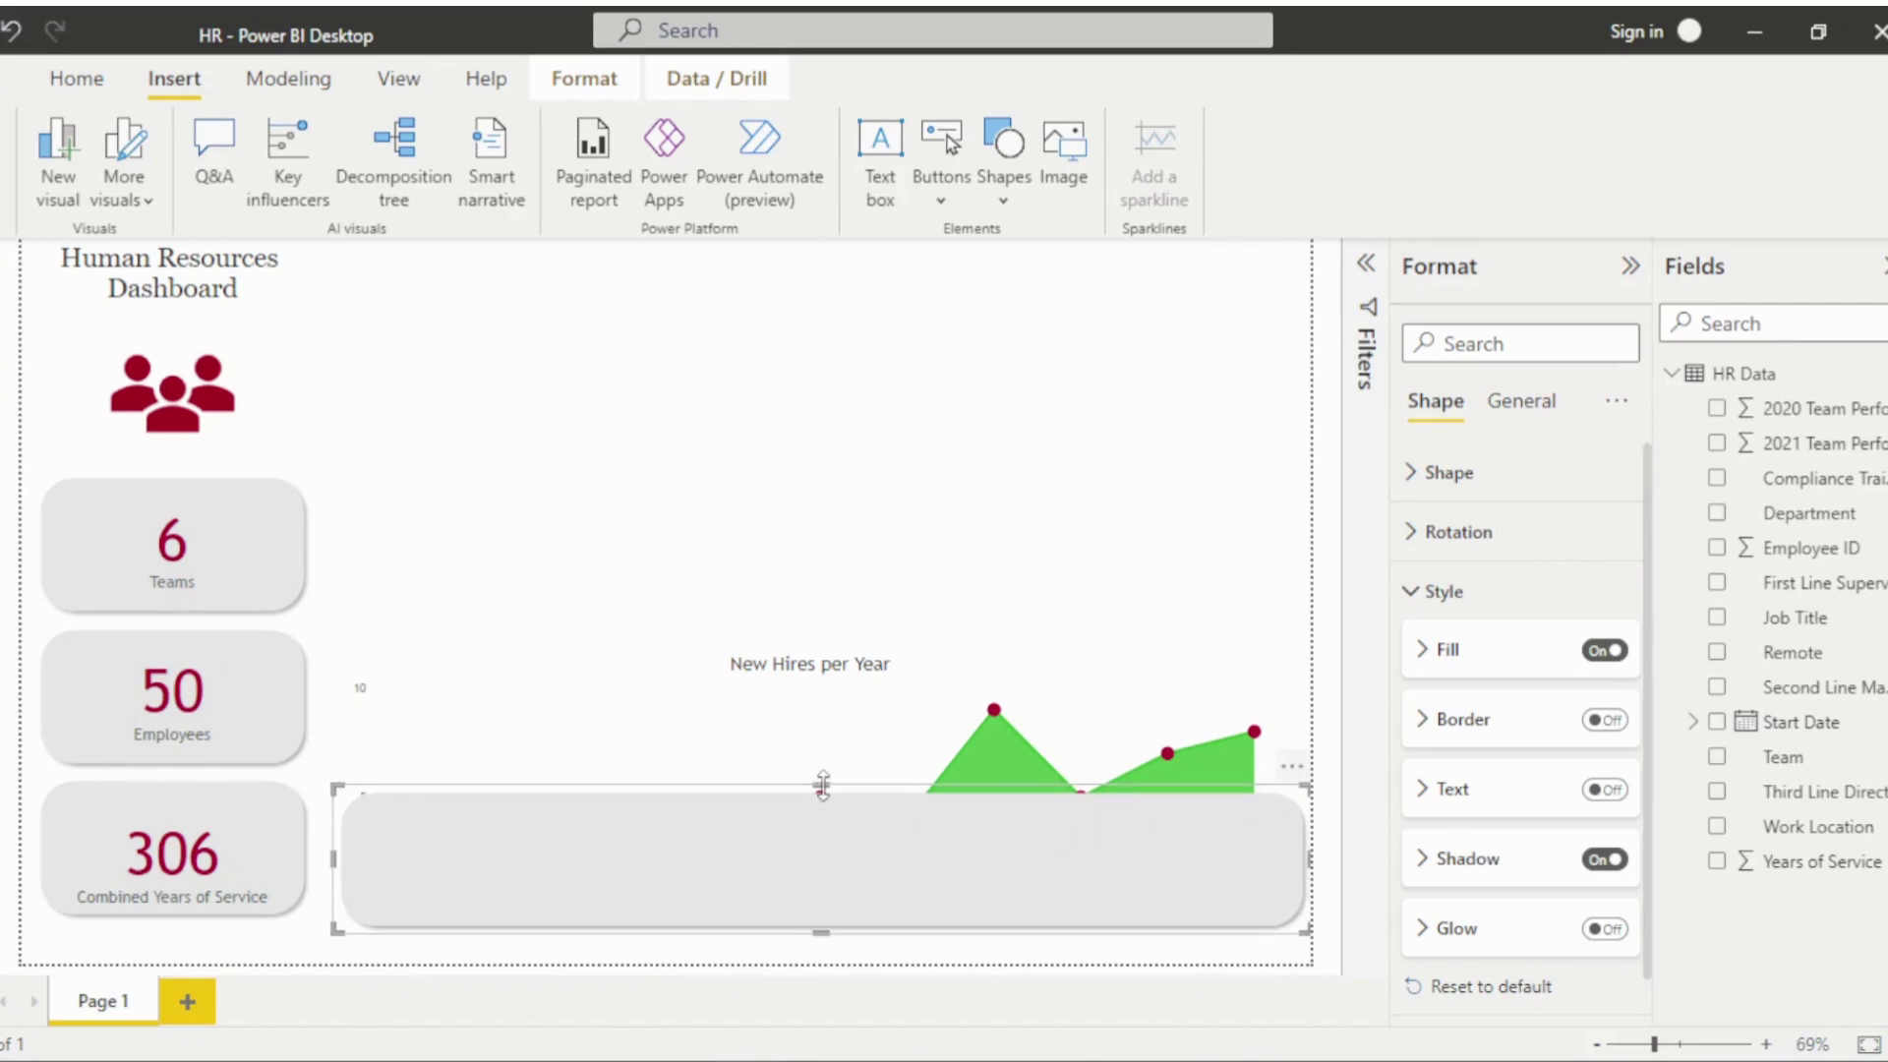
{"action": "left_click_drag", "start_coordinate": [820, 778], "coordinate": [777, 645]}
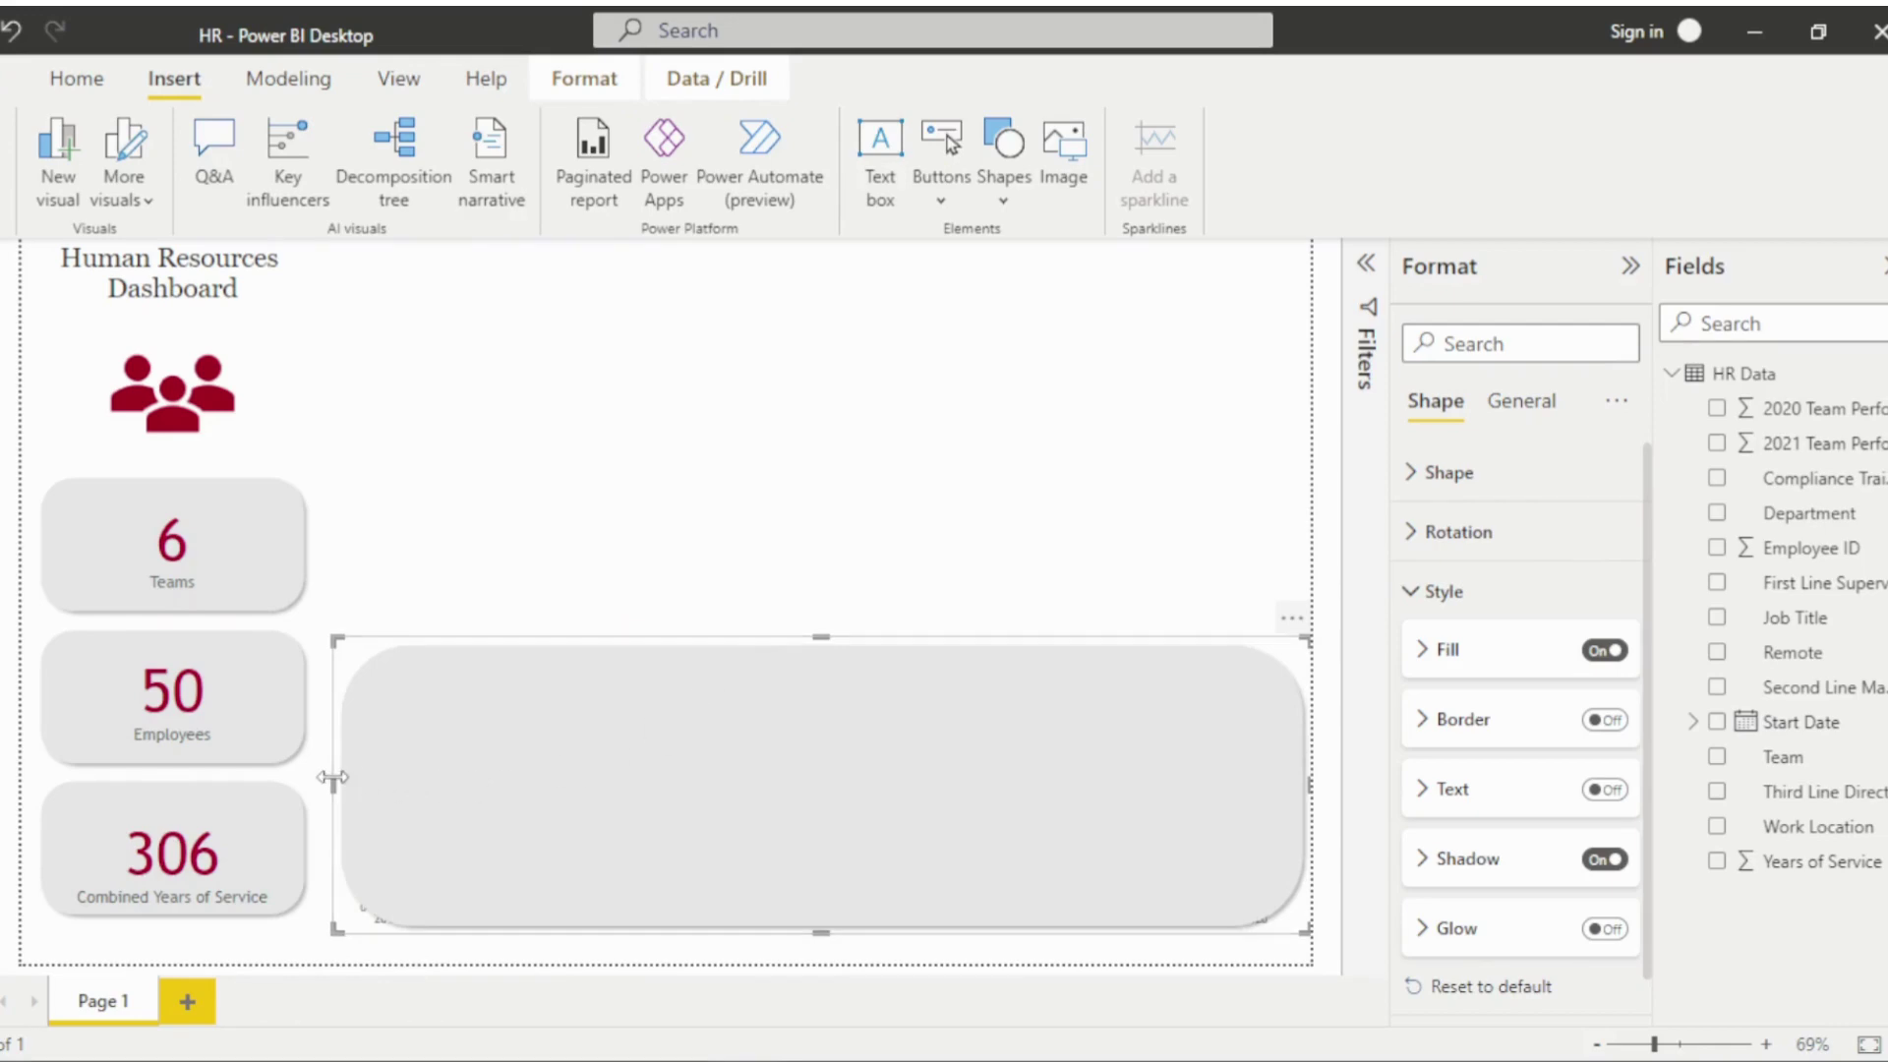
{"action": "left_click_drag", "start_coordinate": [327, 790], "coordinate": [318, 788]}
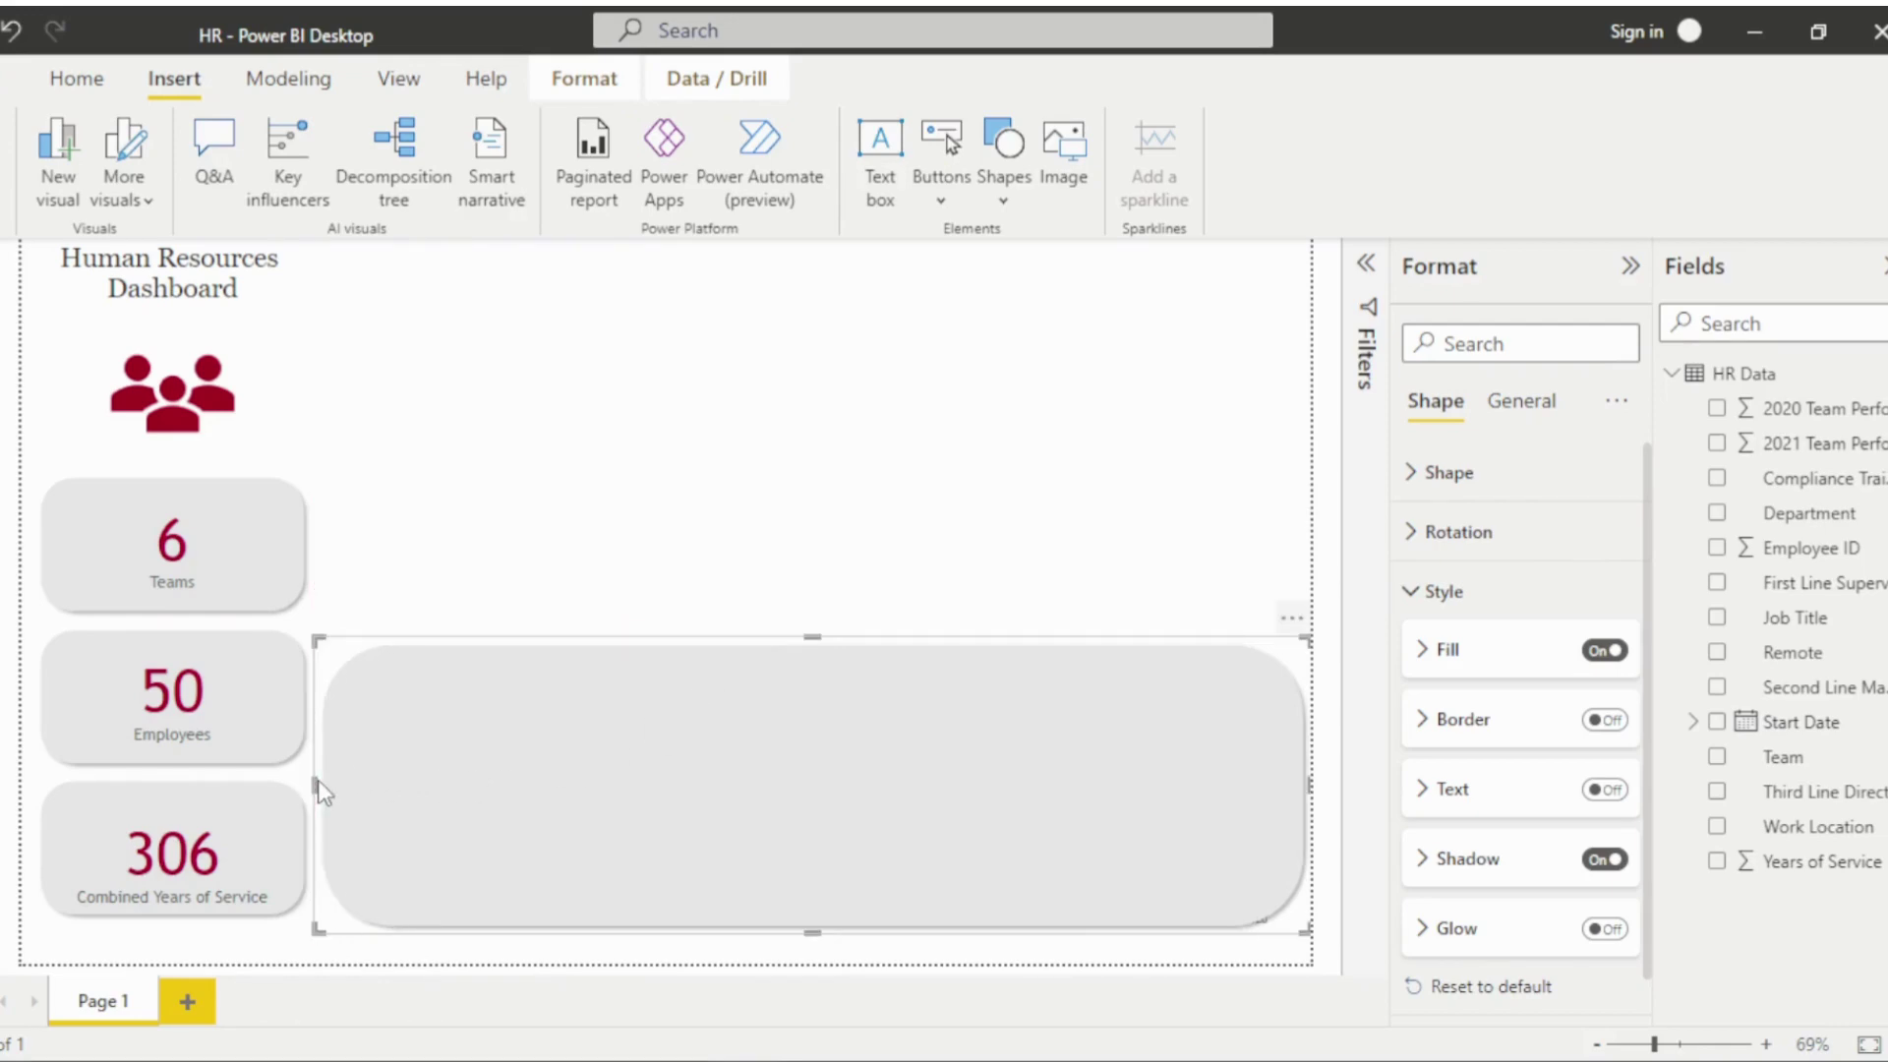
{"action": "left_click", "coordinate": [570, 74]}
{"action": "left_click", "coordinate": [430, 200]}
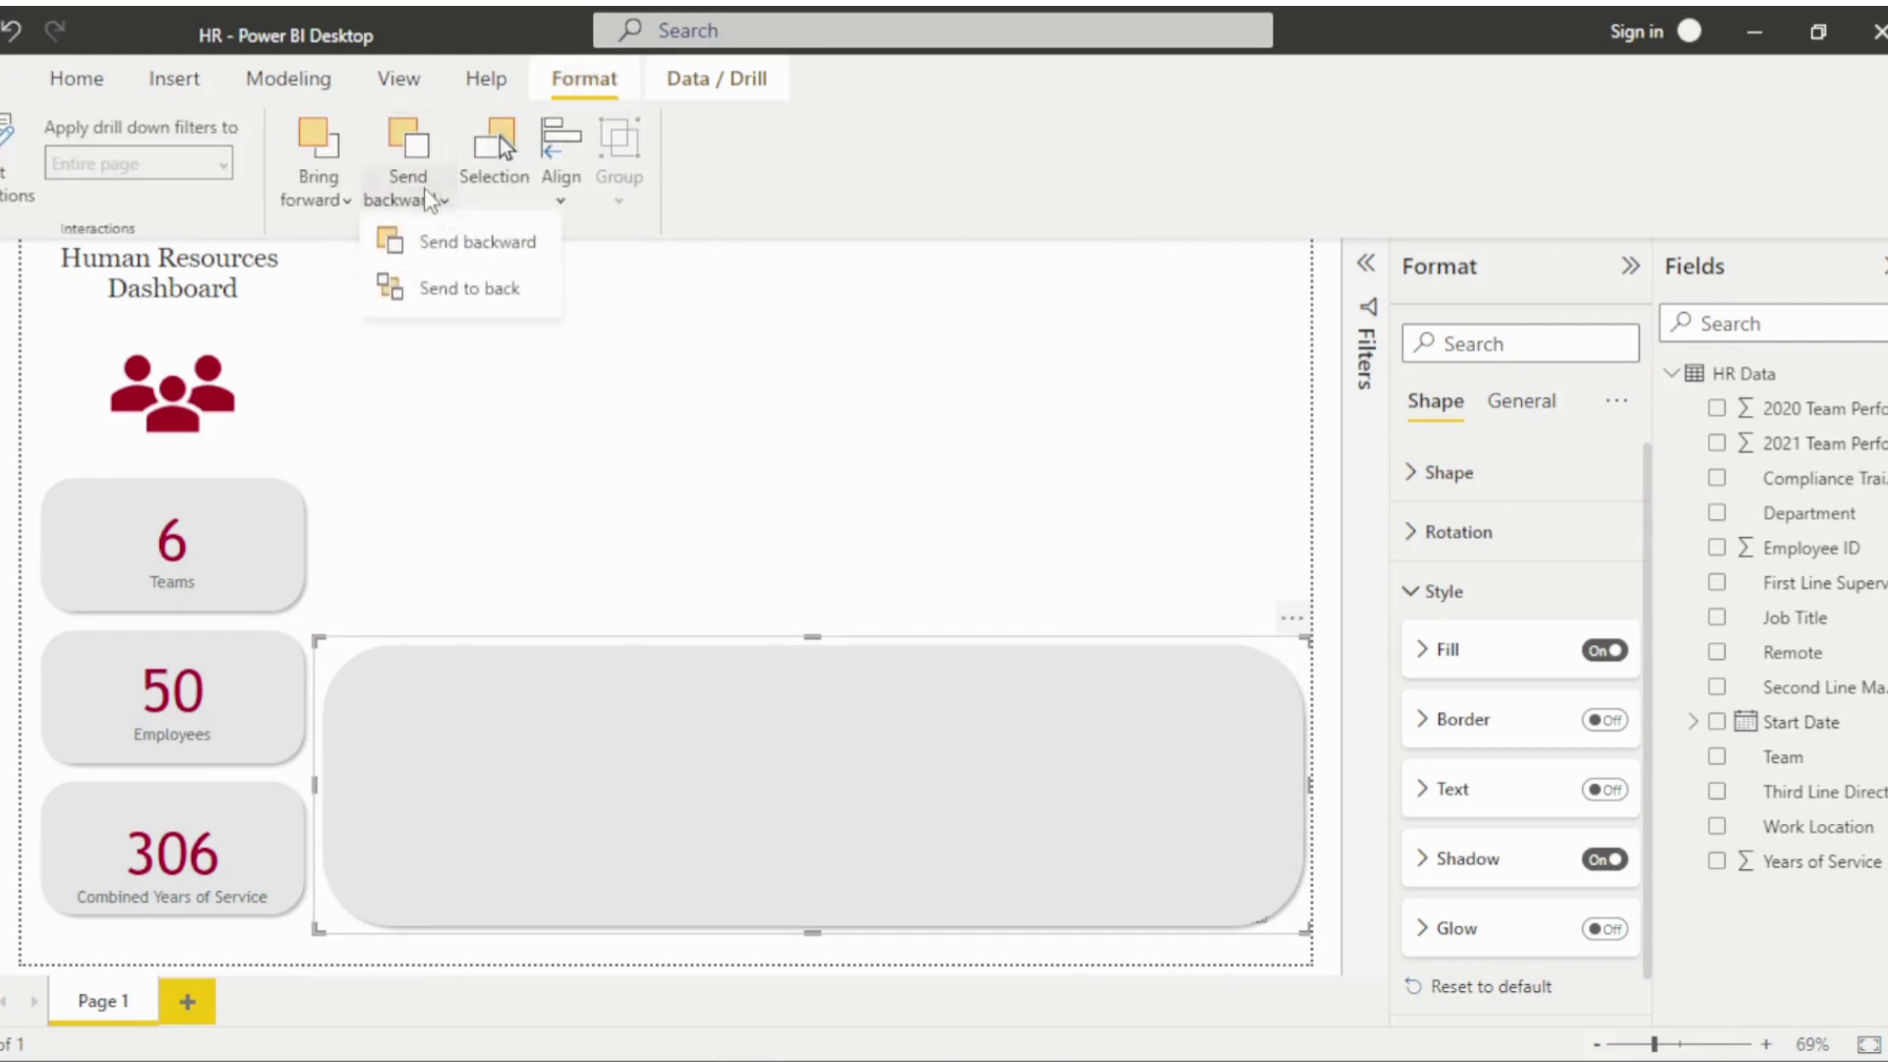
{"action": "left_click", "coordinate": [454, 290]}
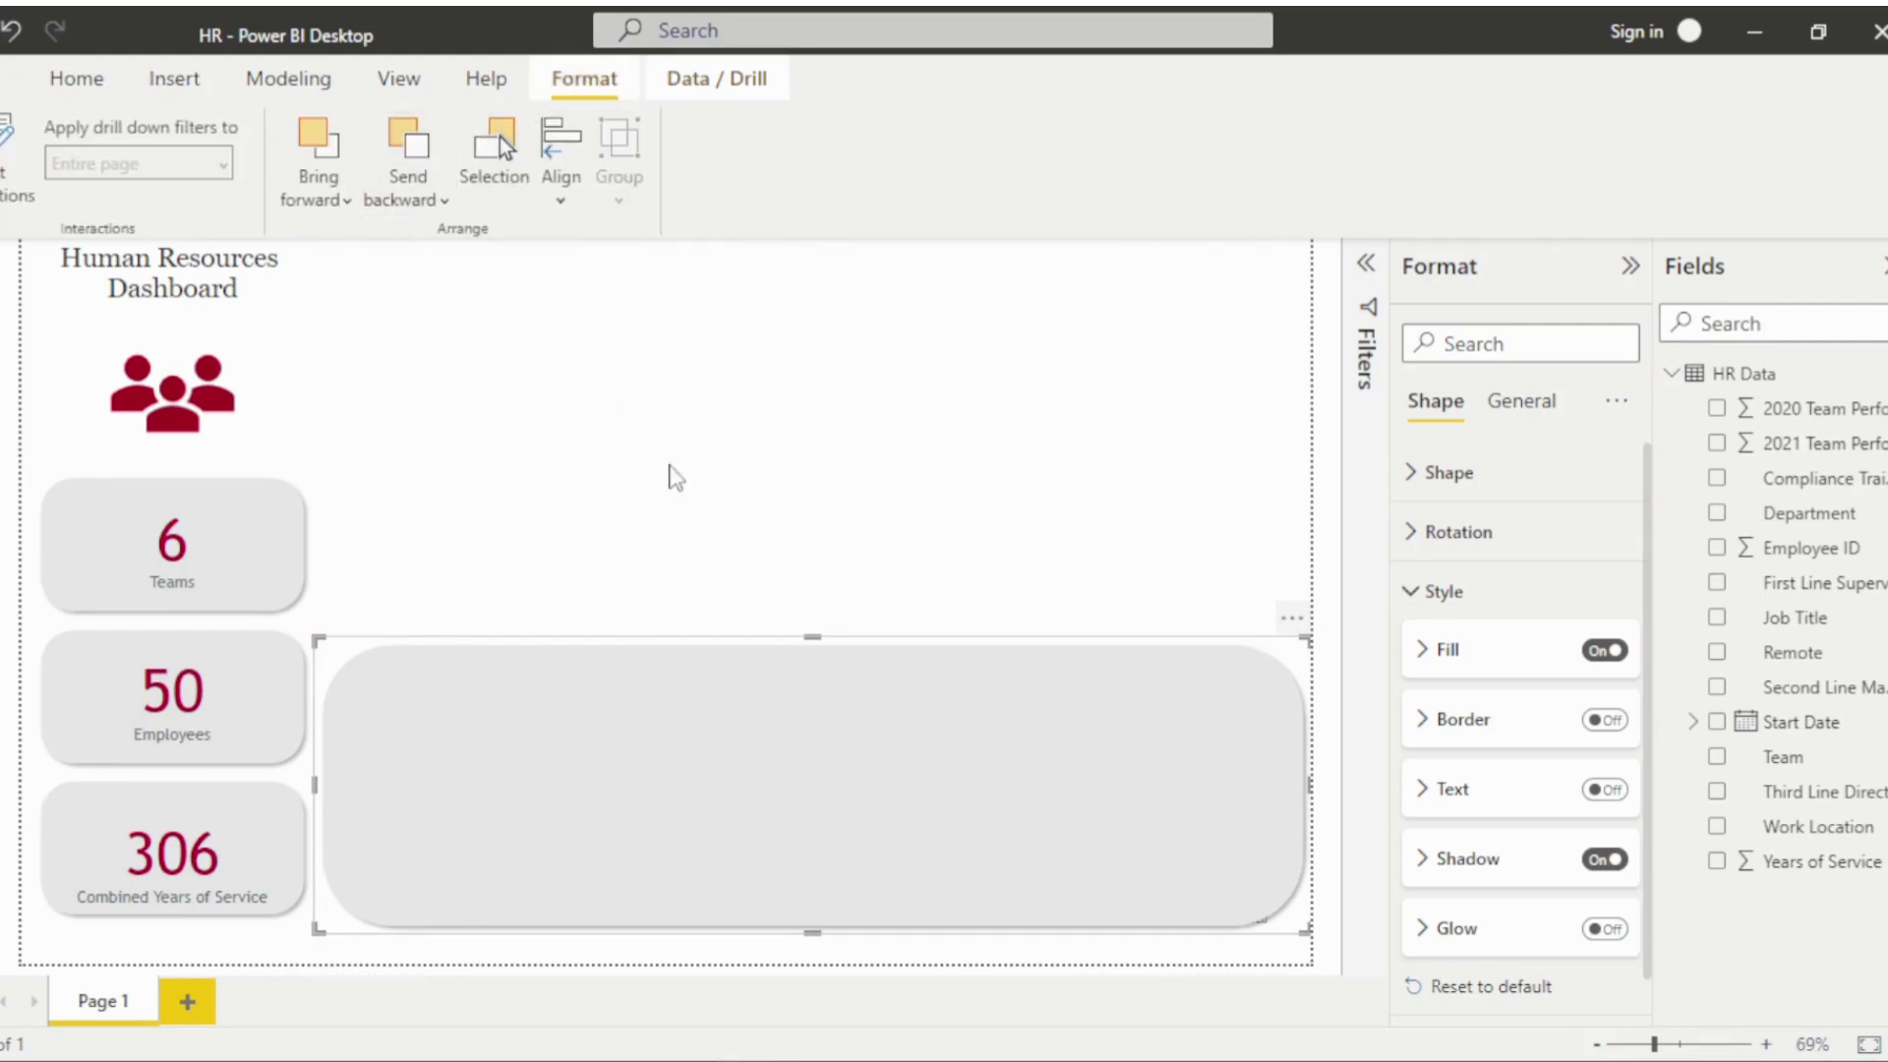
Shorten the area chart so it fits inside the grey panel.
{"action": "left_click", "coordinate": [725, 584]}
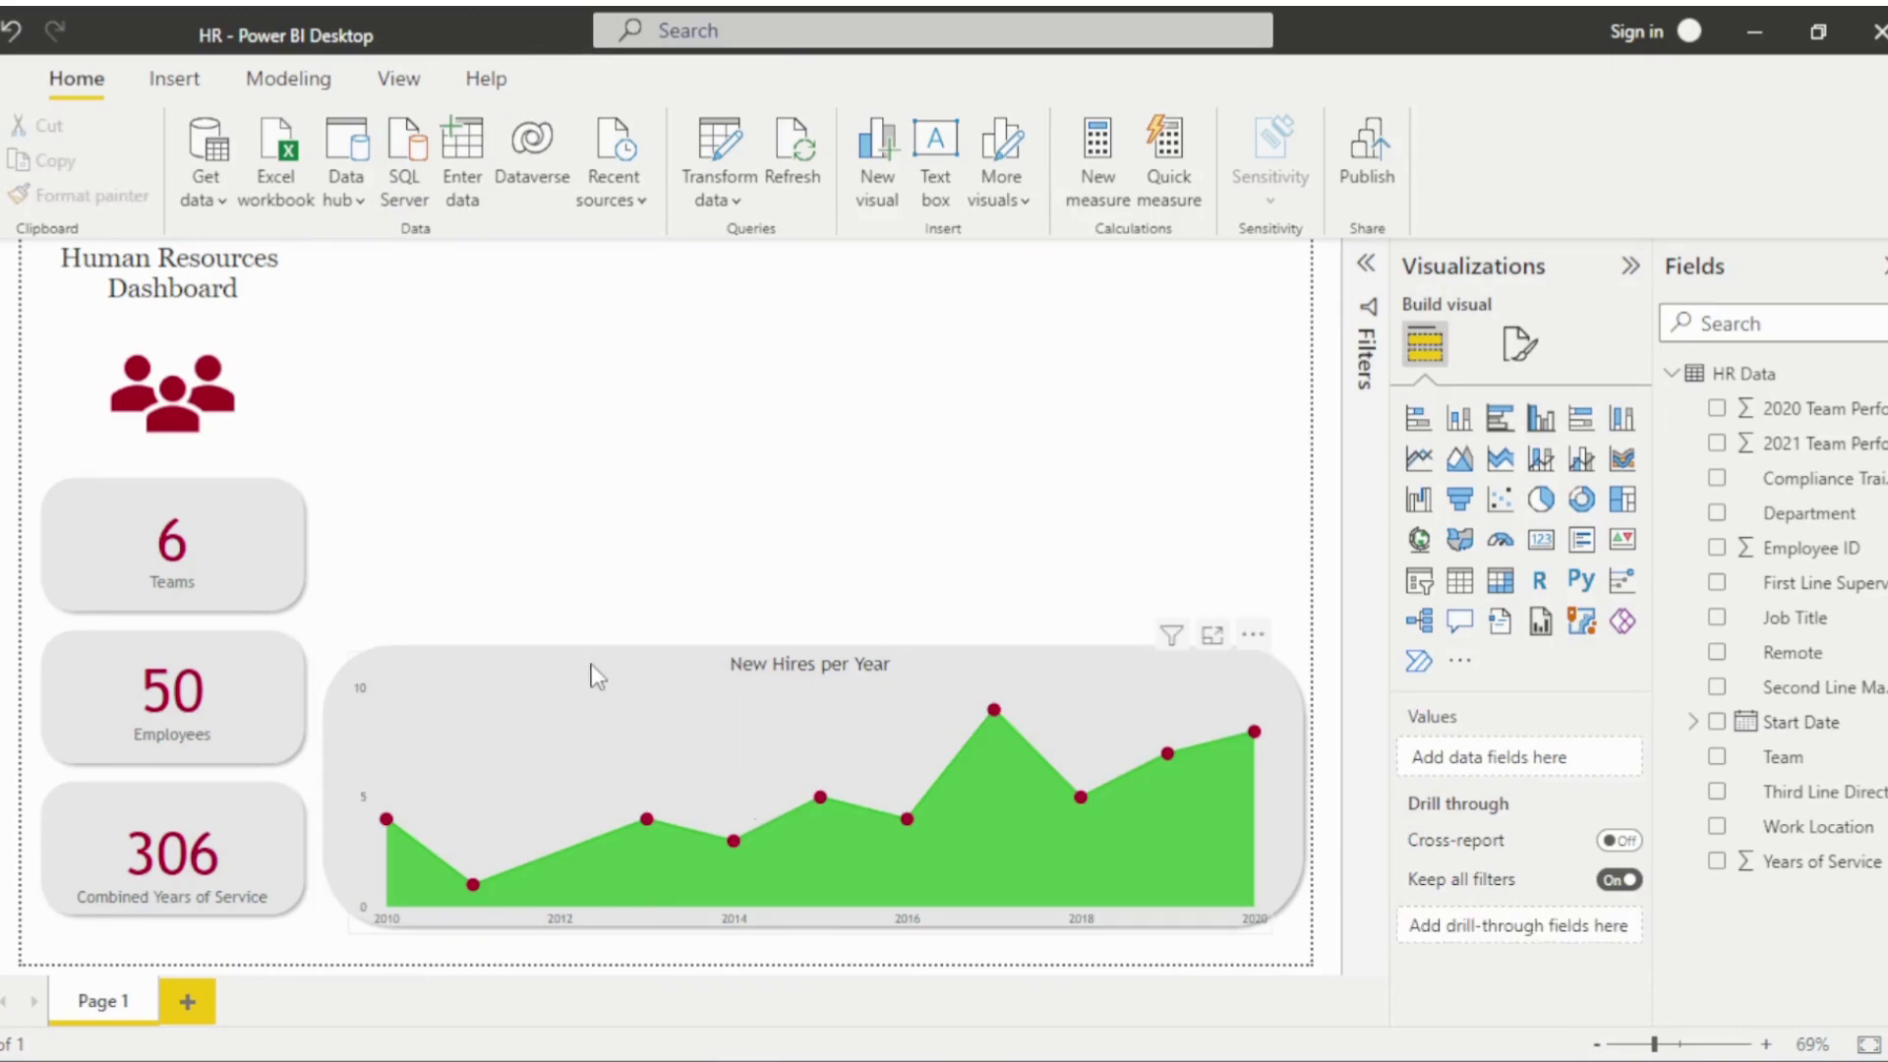
{"action": "left_click", "coordinate": [600, 696]}
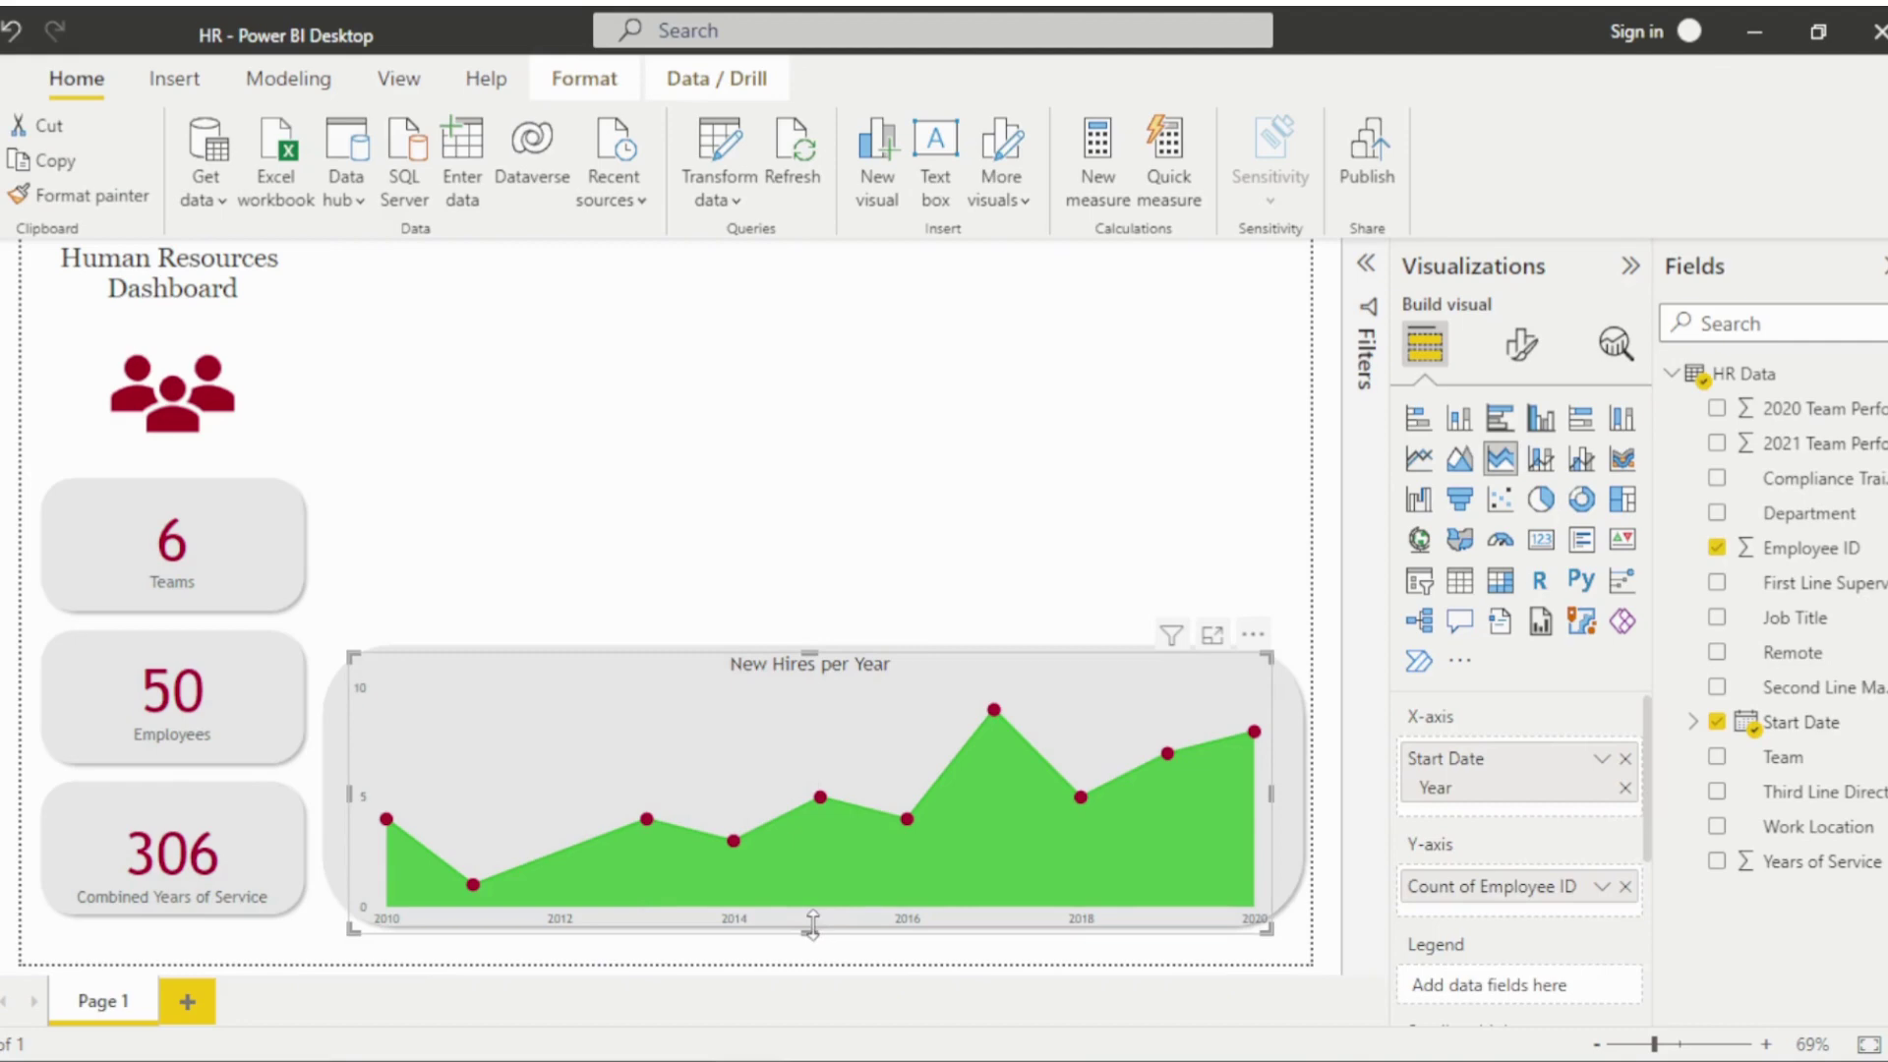
{"action": "left_click_drag", "start_coordinate": [812, 928], "coordinate": [812, 906]}
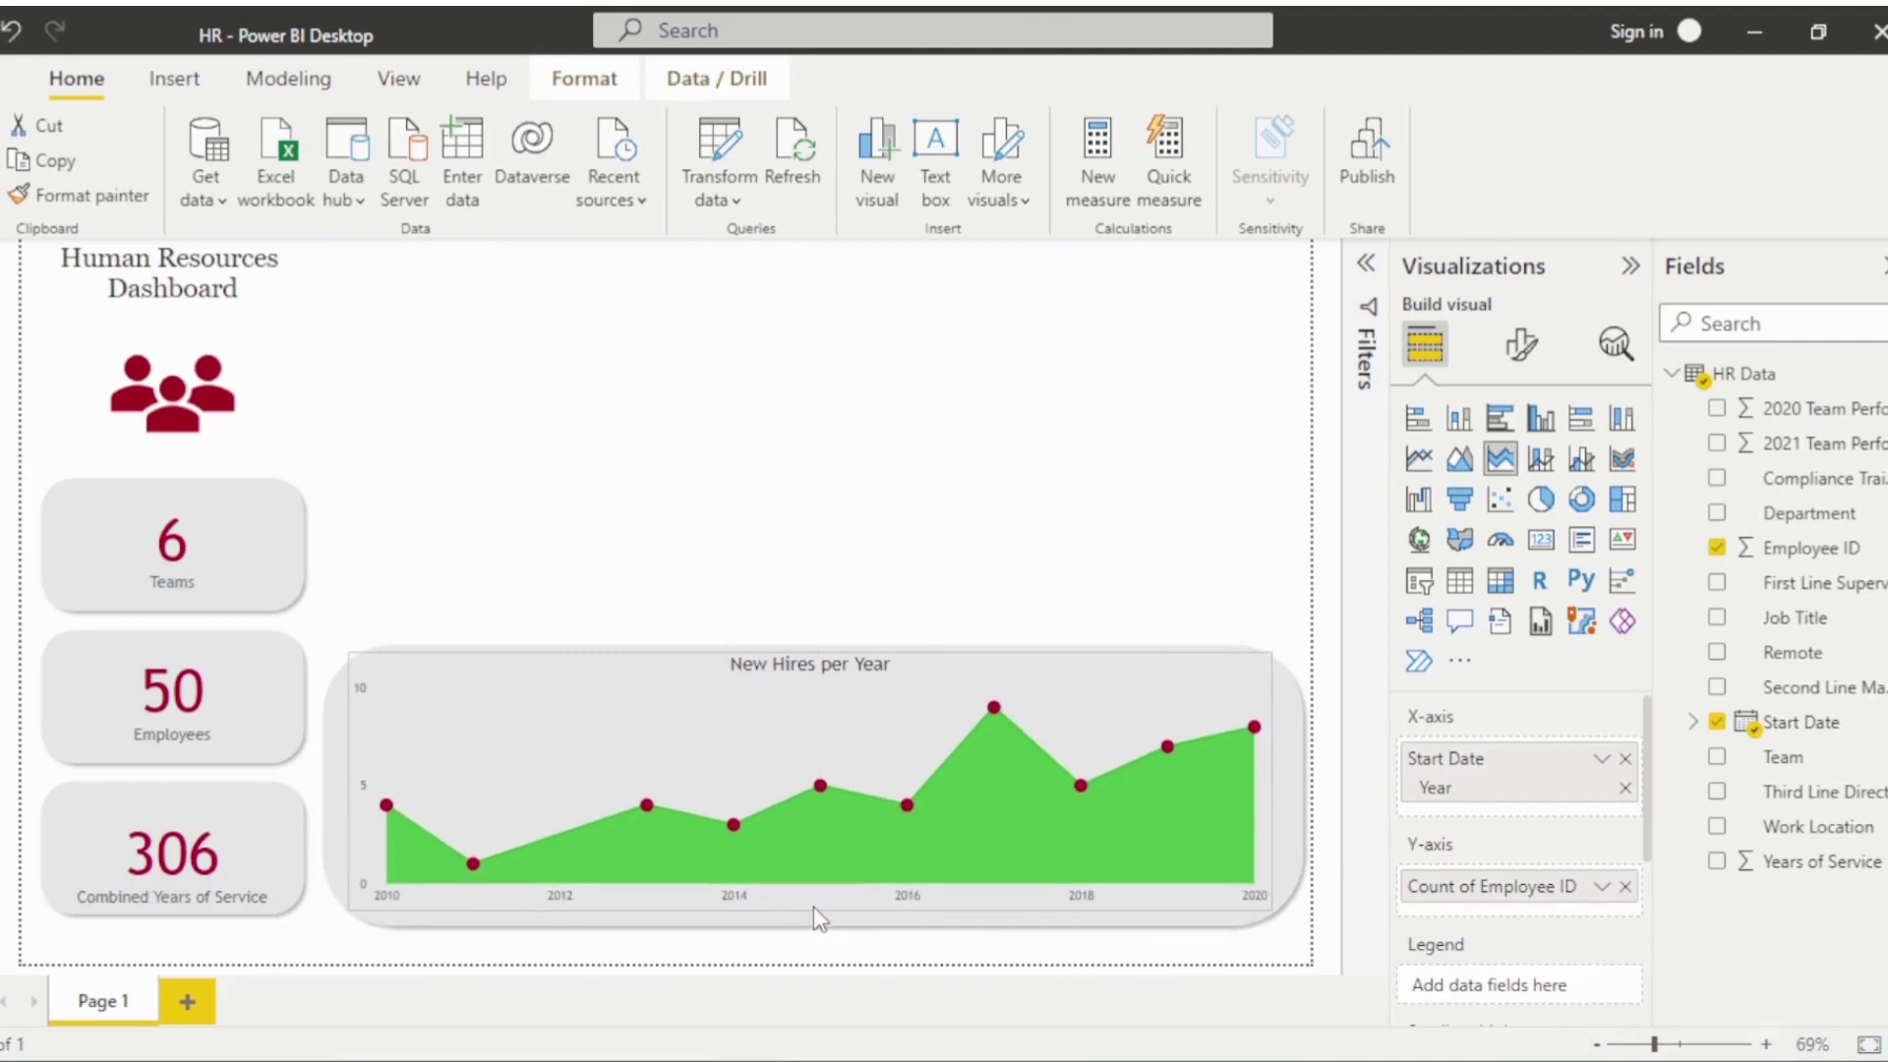
{"action": "left_click", "coordinate": [688, 950]}
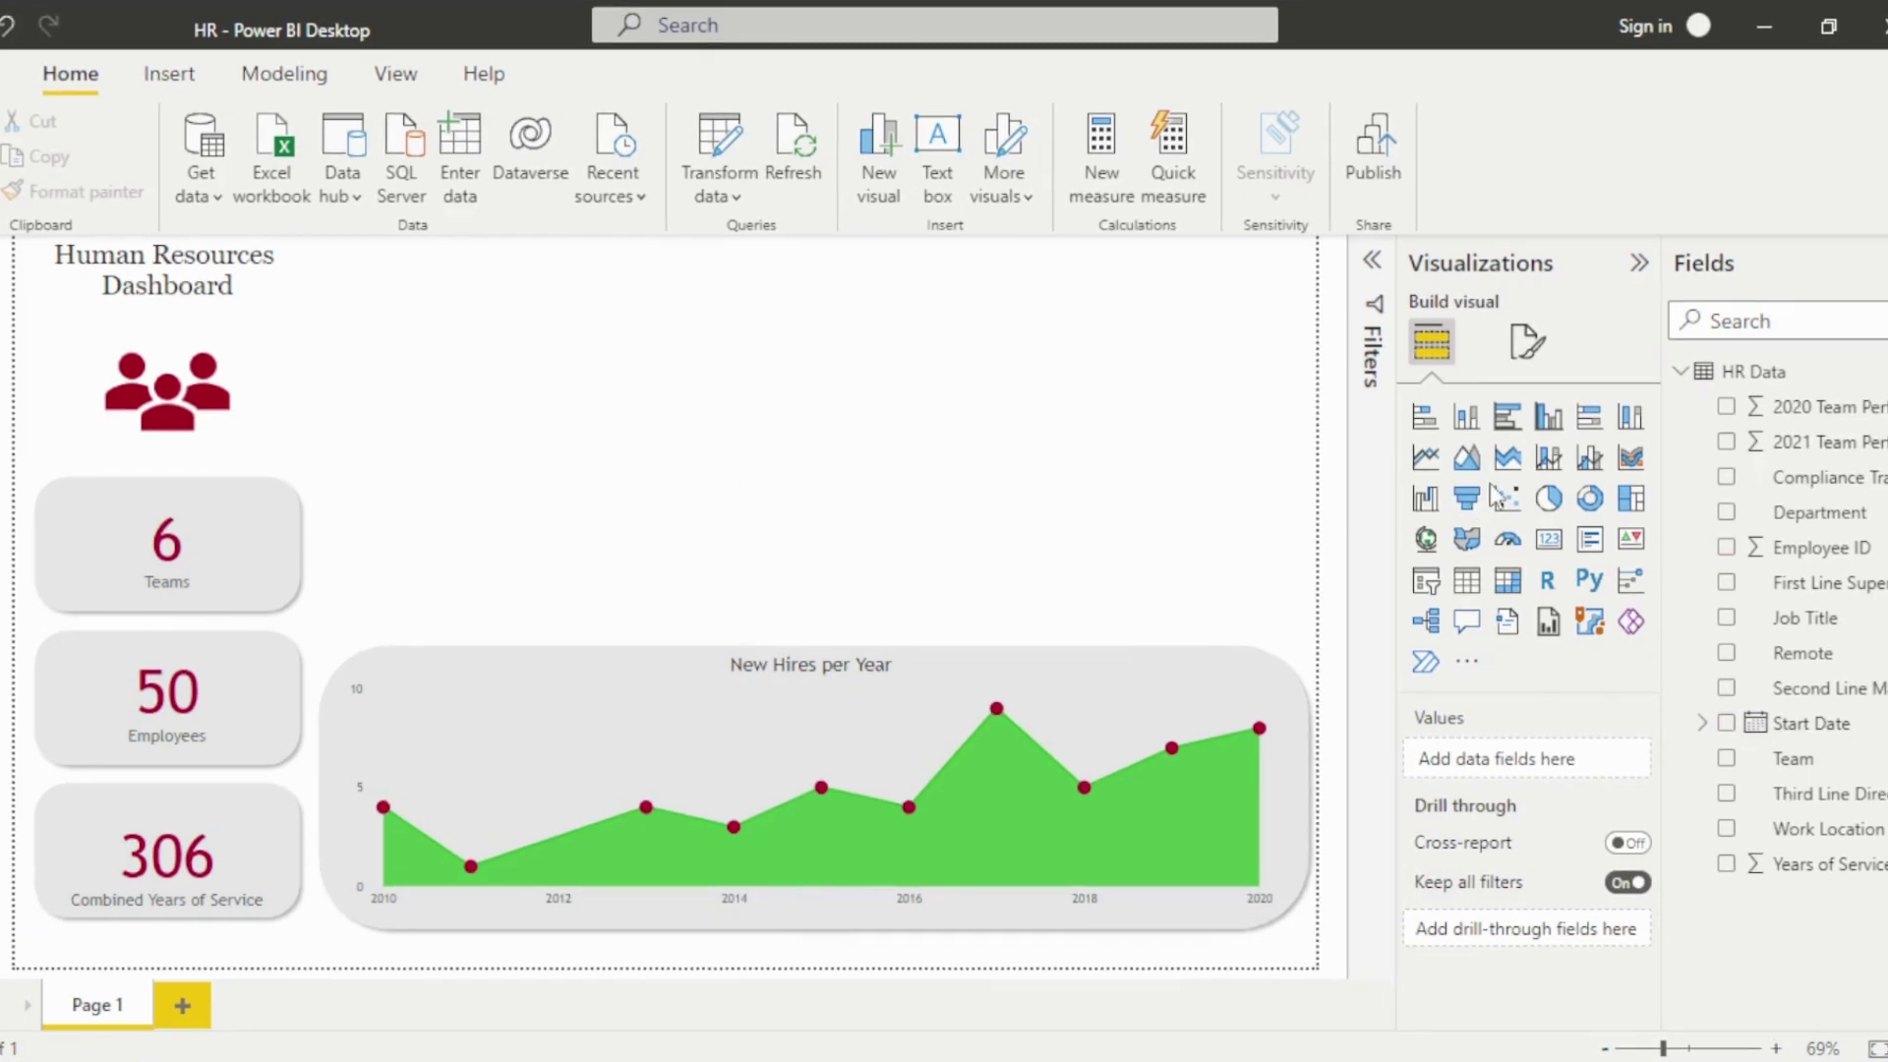
Add a line and clustered column chart of 2020 and 2021 Team Performance Rating by Team.
{"action": "left_click", "coordinate": [1587, 460]}
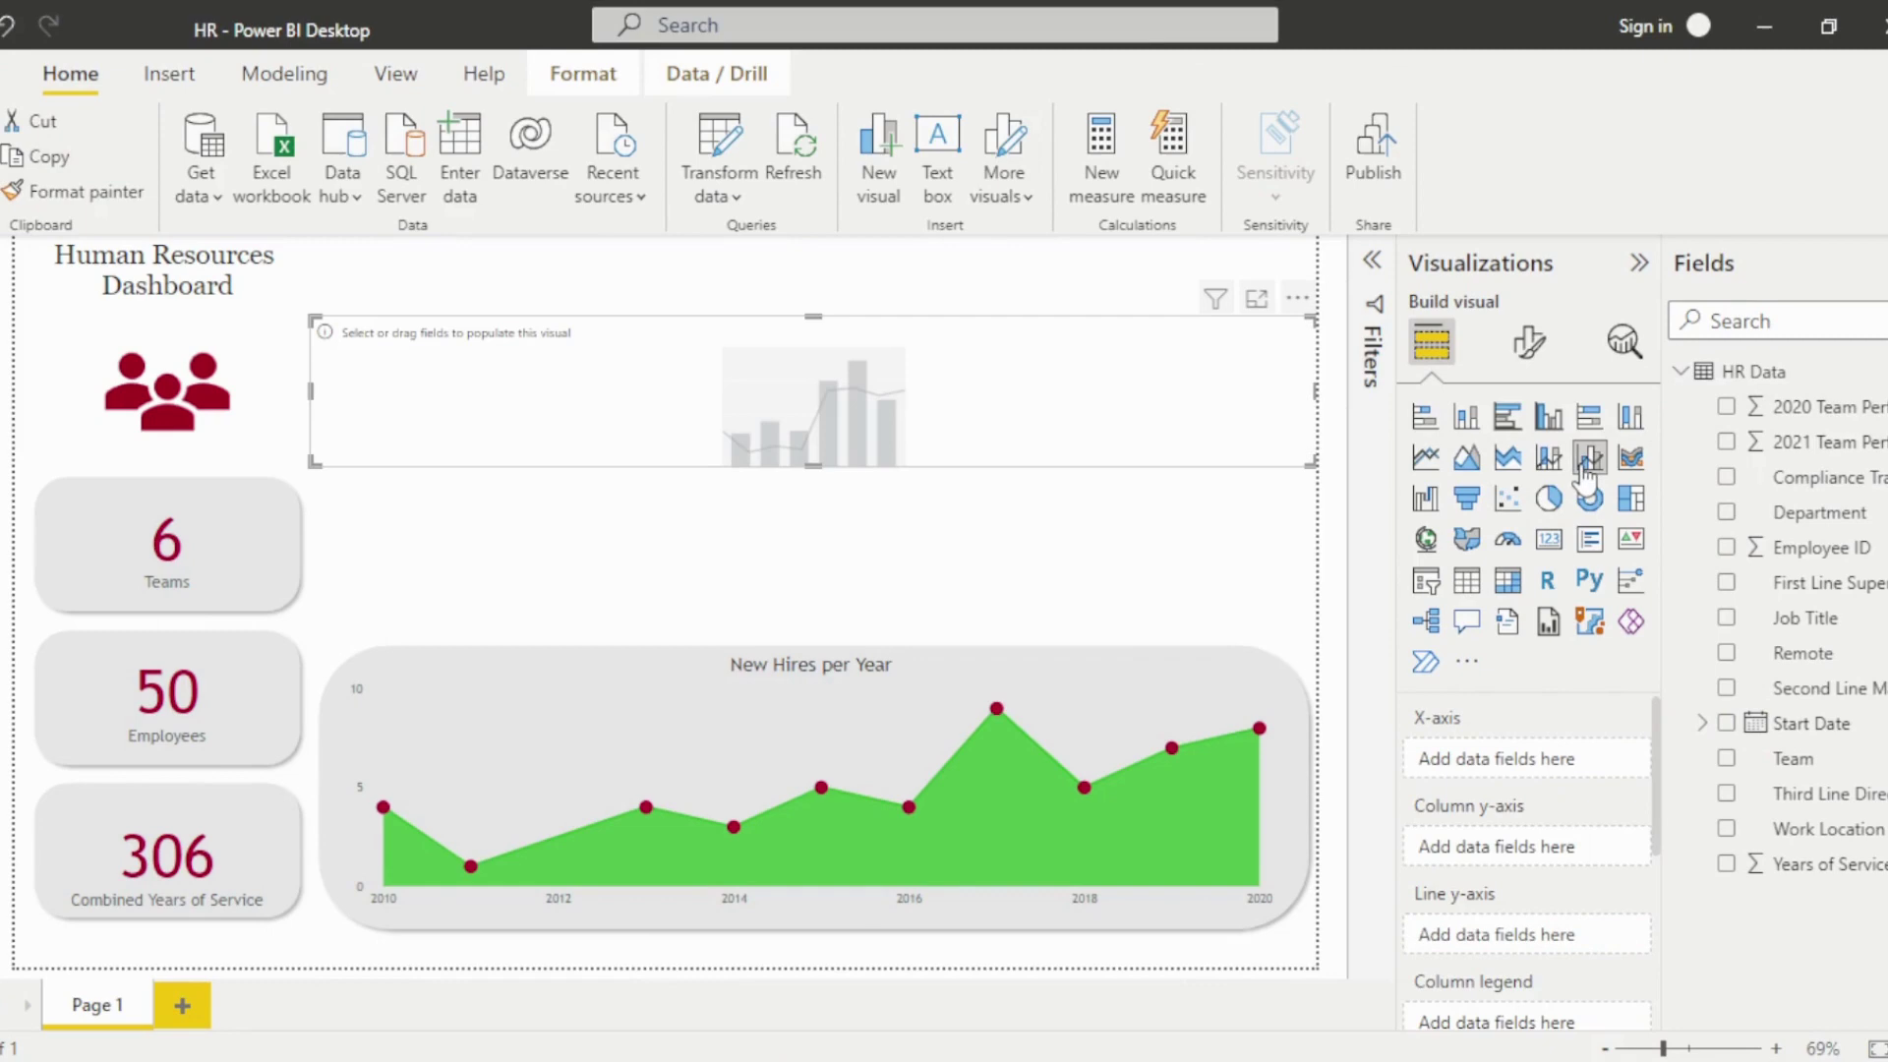
{"action": "left_click", "coordinate": [1725, 760]}
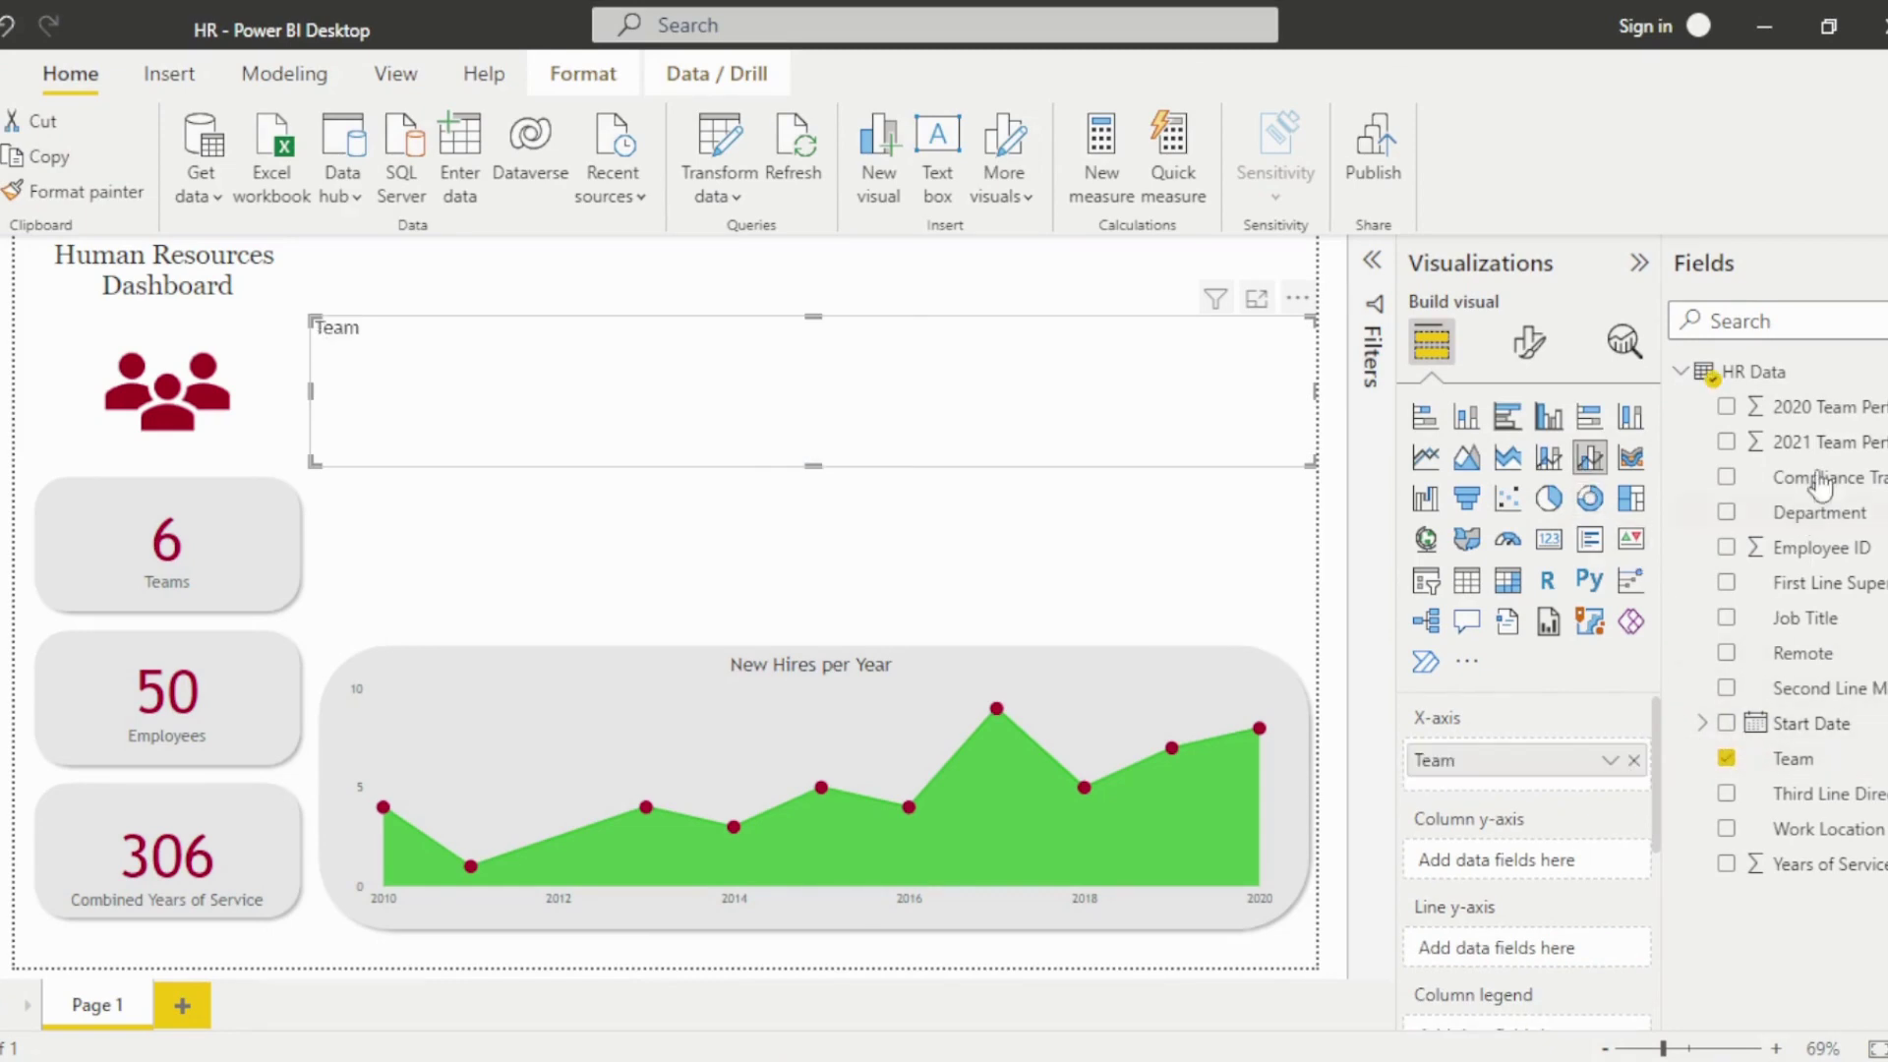
{"action": "left_click_drag", "start_coordinate": [1819, 409], "coordinate": [1568, 853]}
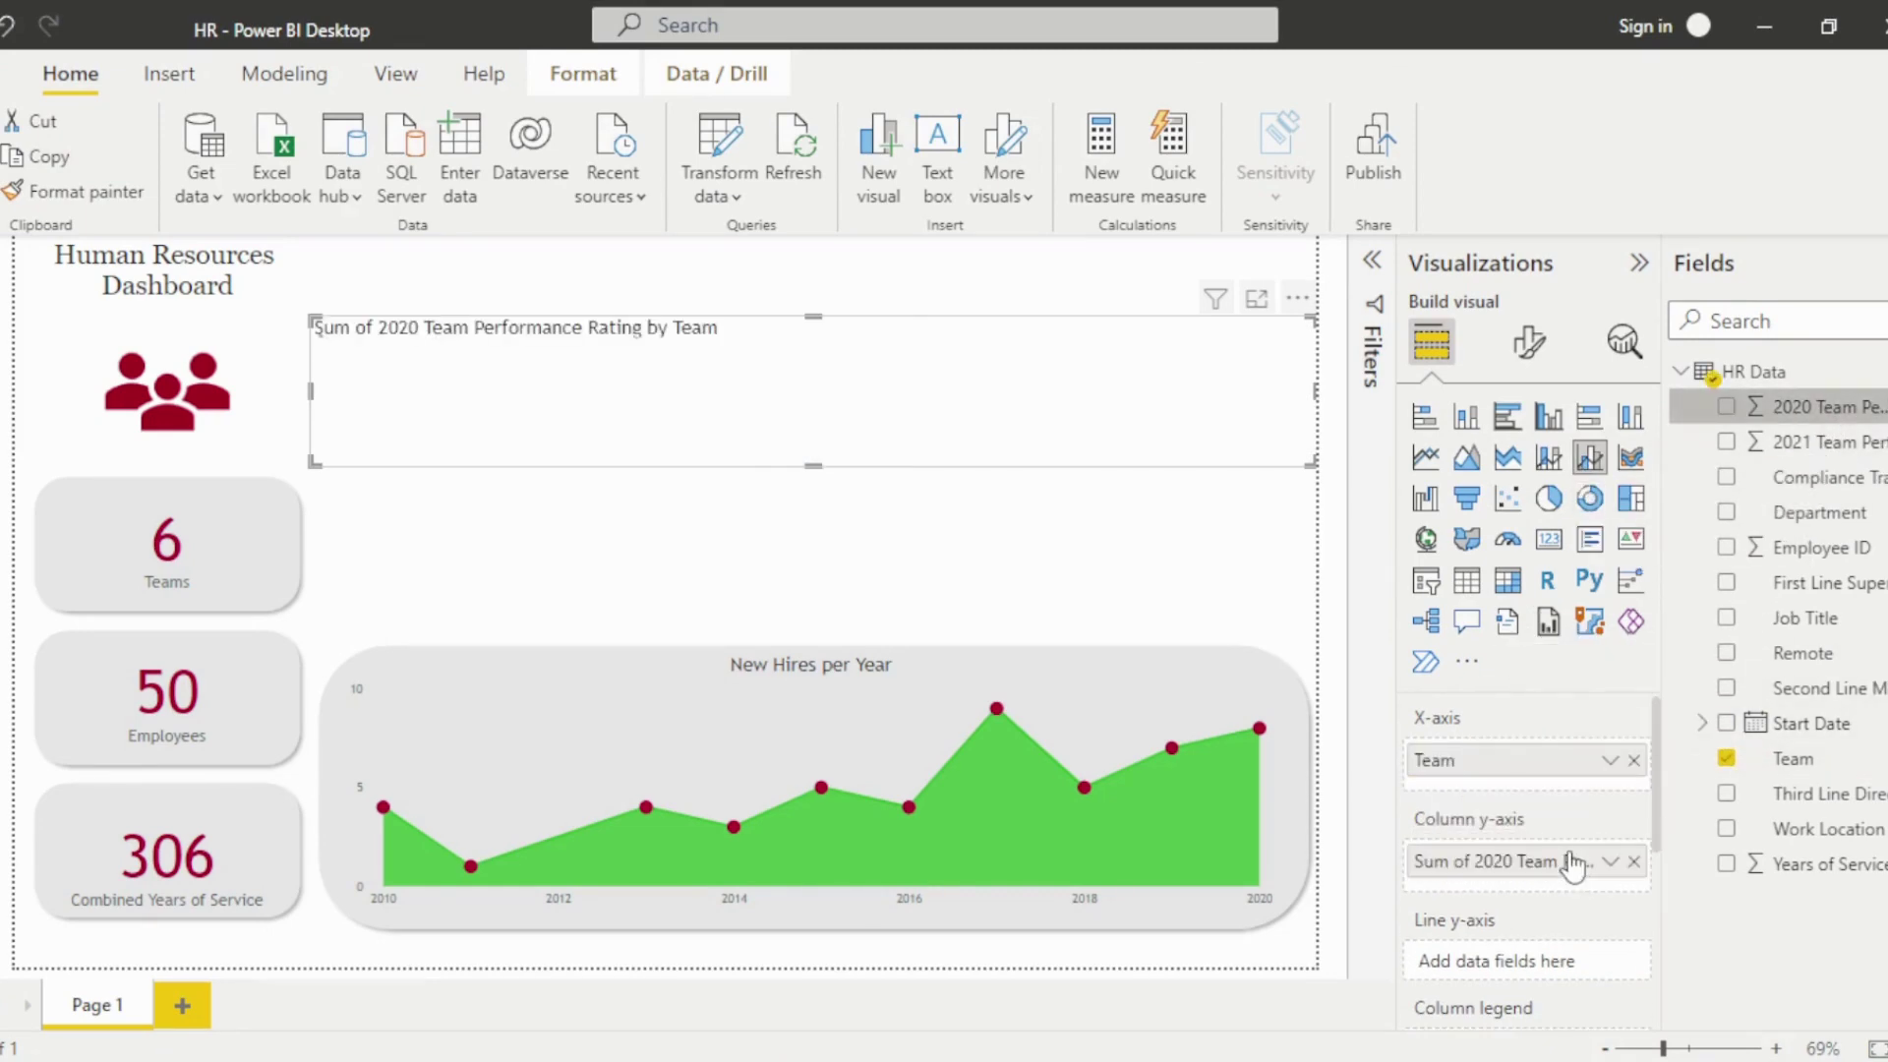
{"action": "left_click_drag", "start_coordinate": [1785, 444], "coordinate": [1571, 885]}
Average the 2020 rating and rename it '2020' for this visual.
{"action": "left_click", "coordinate": [1607, 863]}
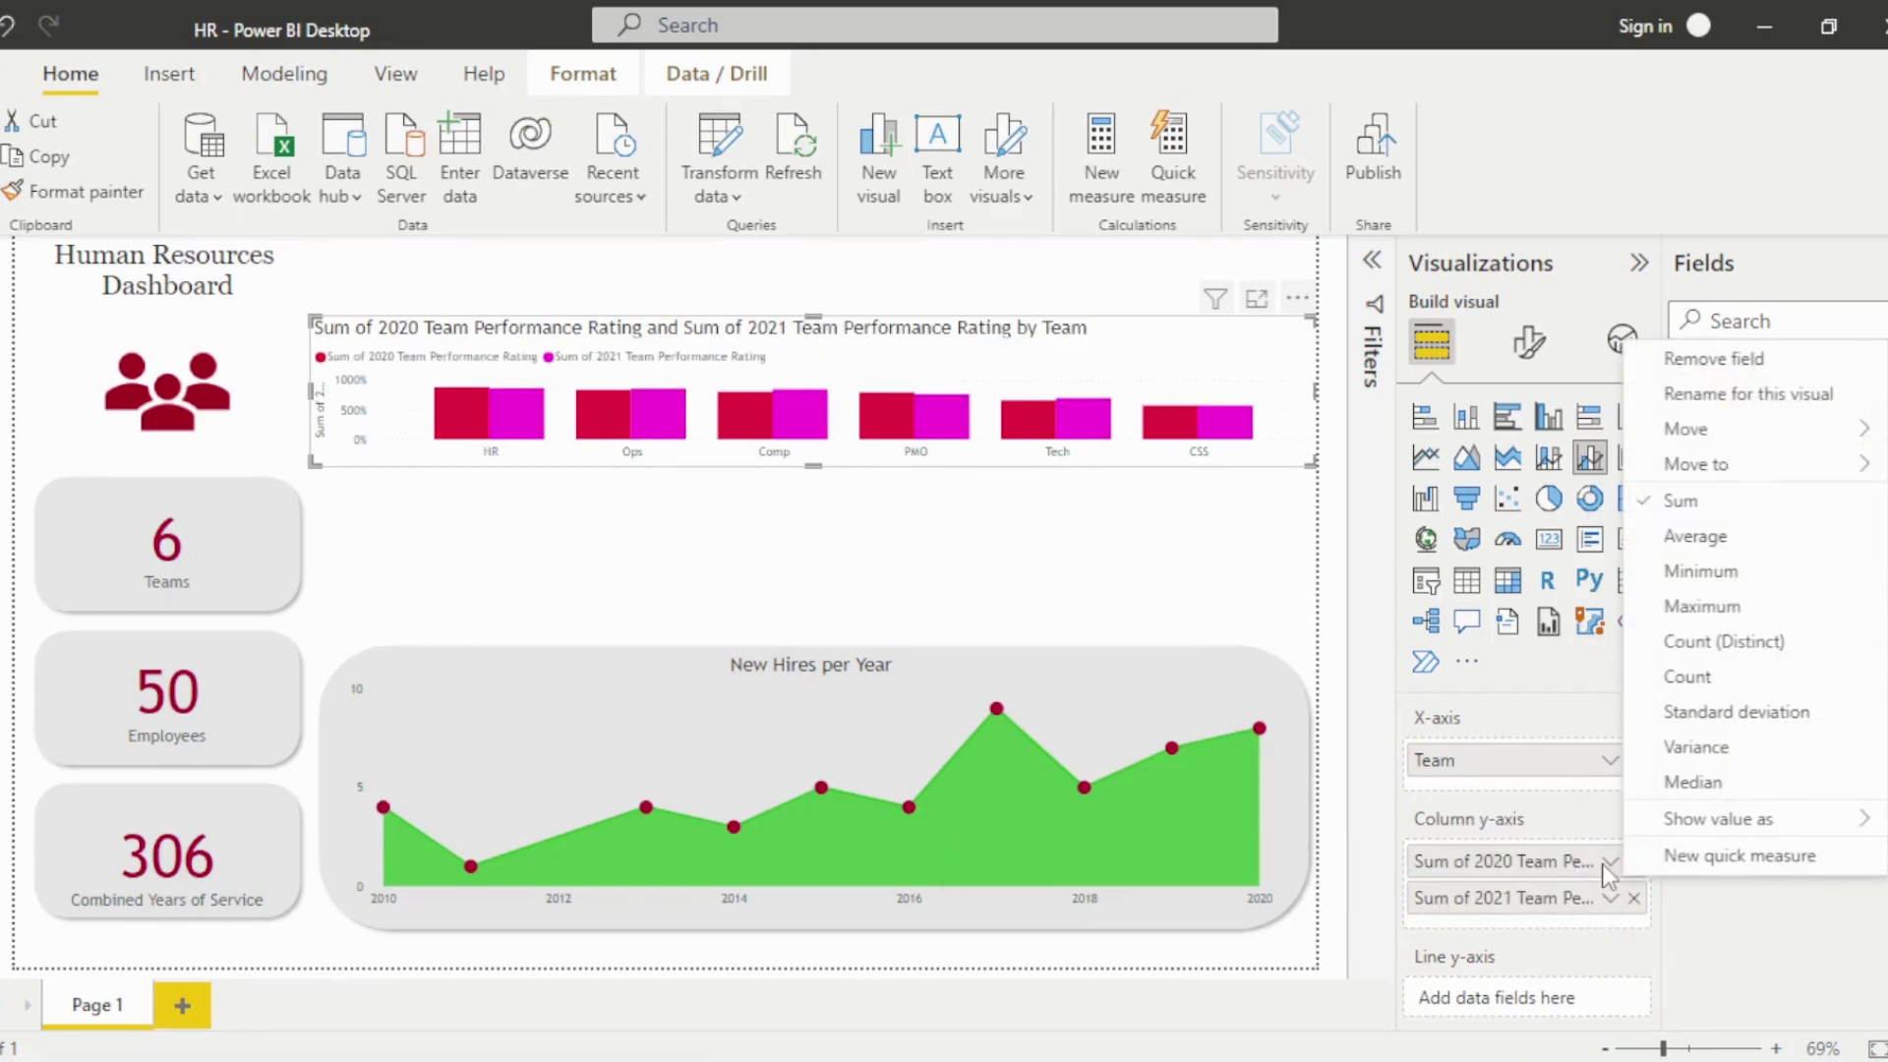
{"action": "left_click", "coordinate": [1677, 540]}
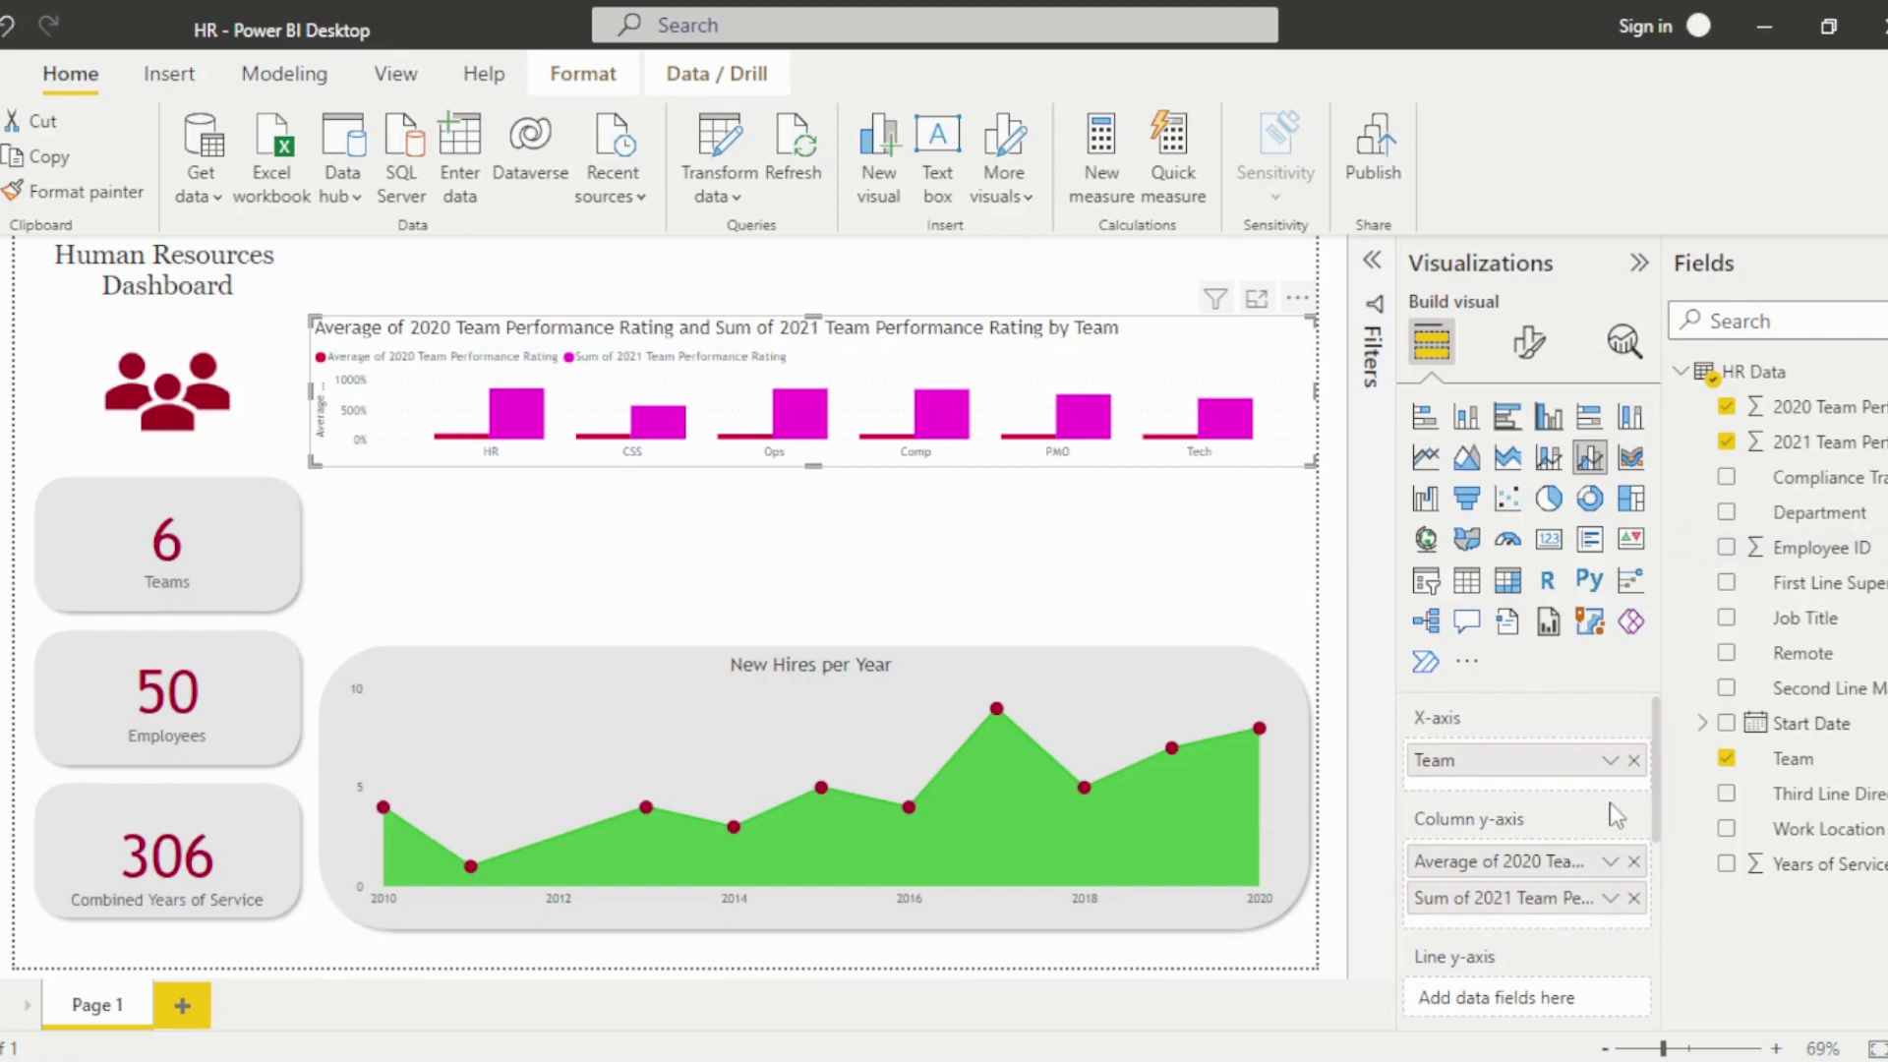
{"action": "left_click", "coordinate": [1610, 861]}
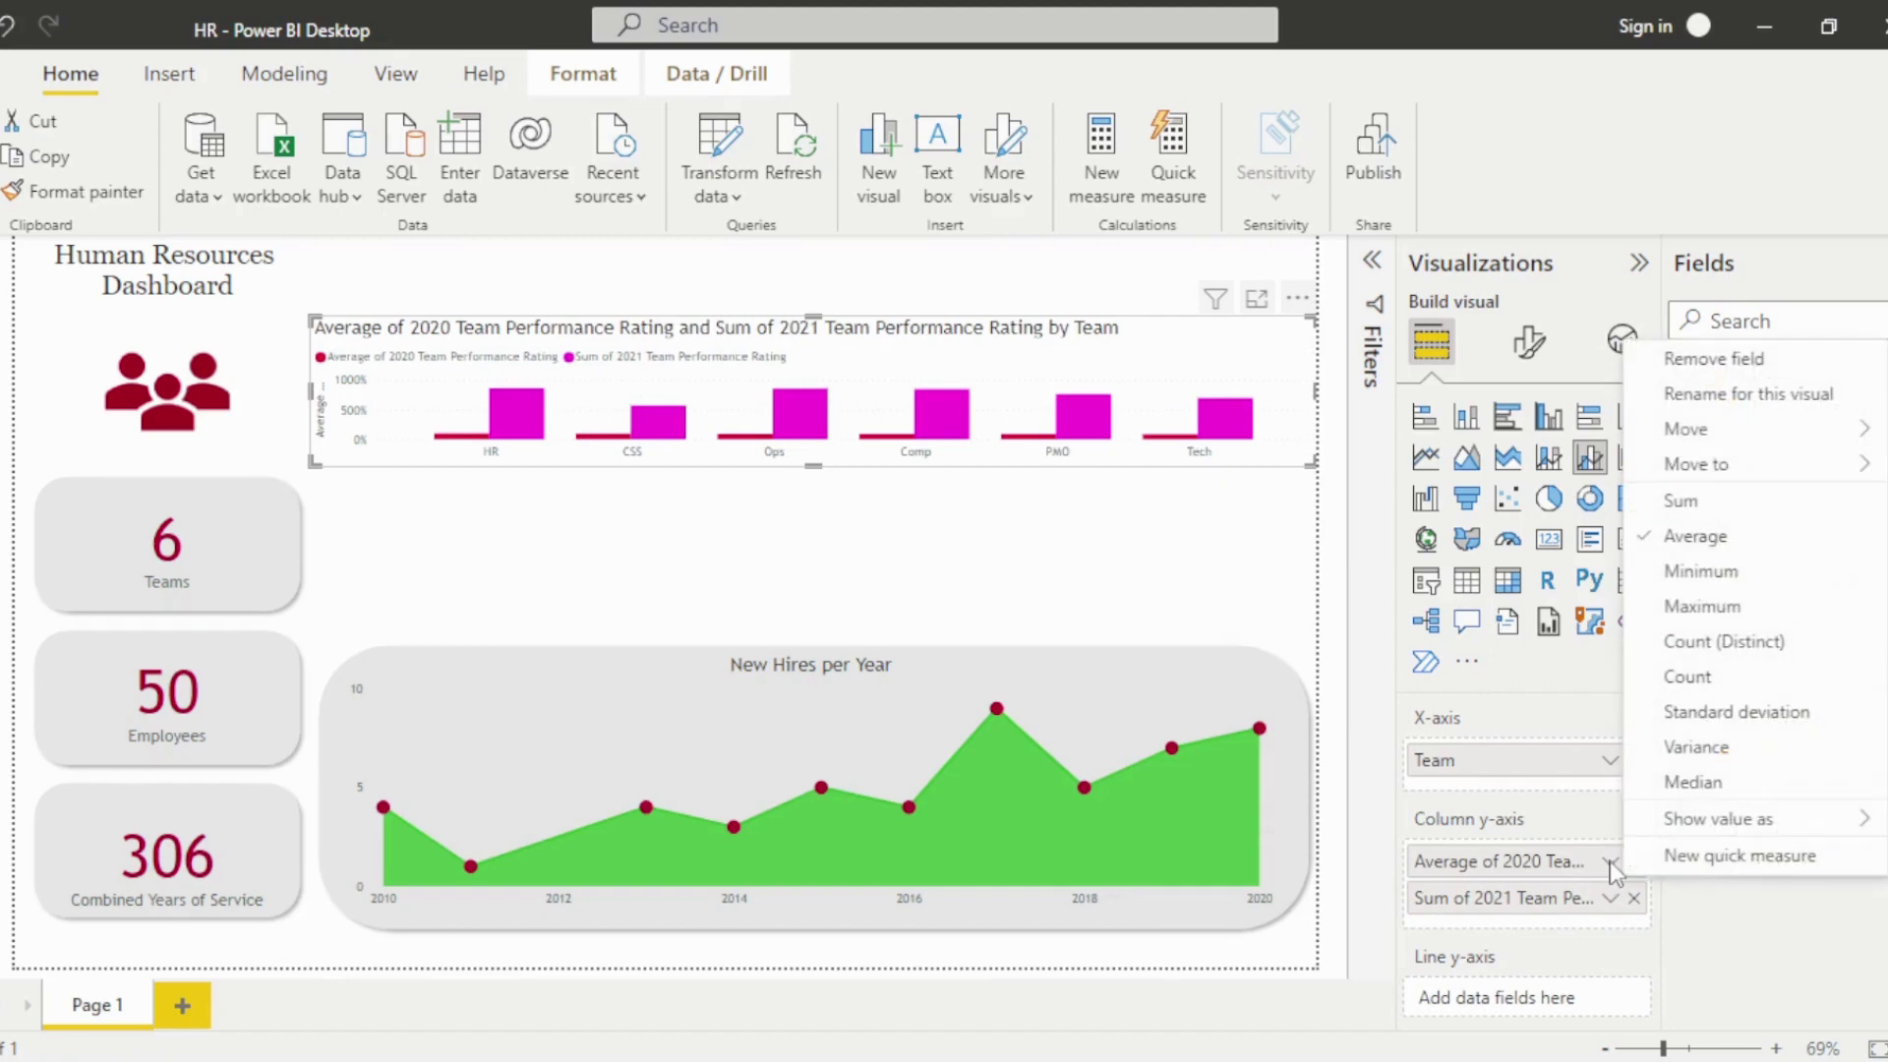
{"action": "left_click", "coordinate": [1716, 394]}
{"action": "type", "text": "2020"}
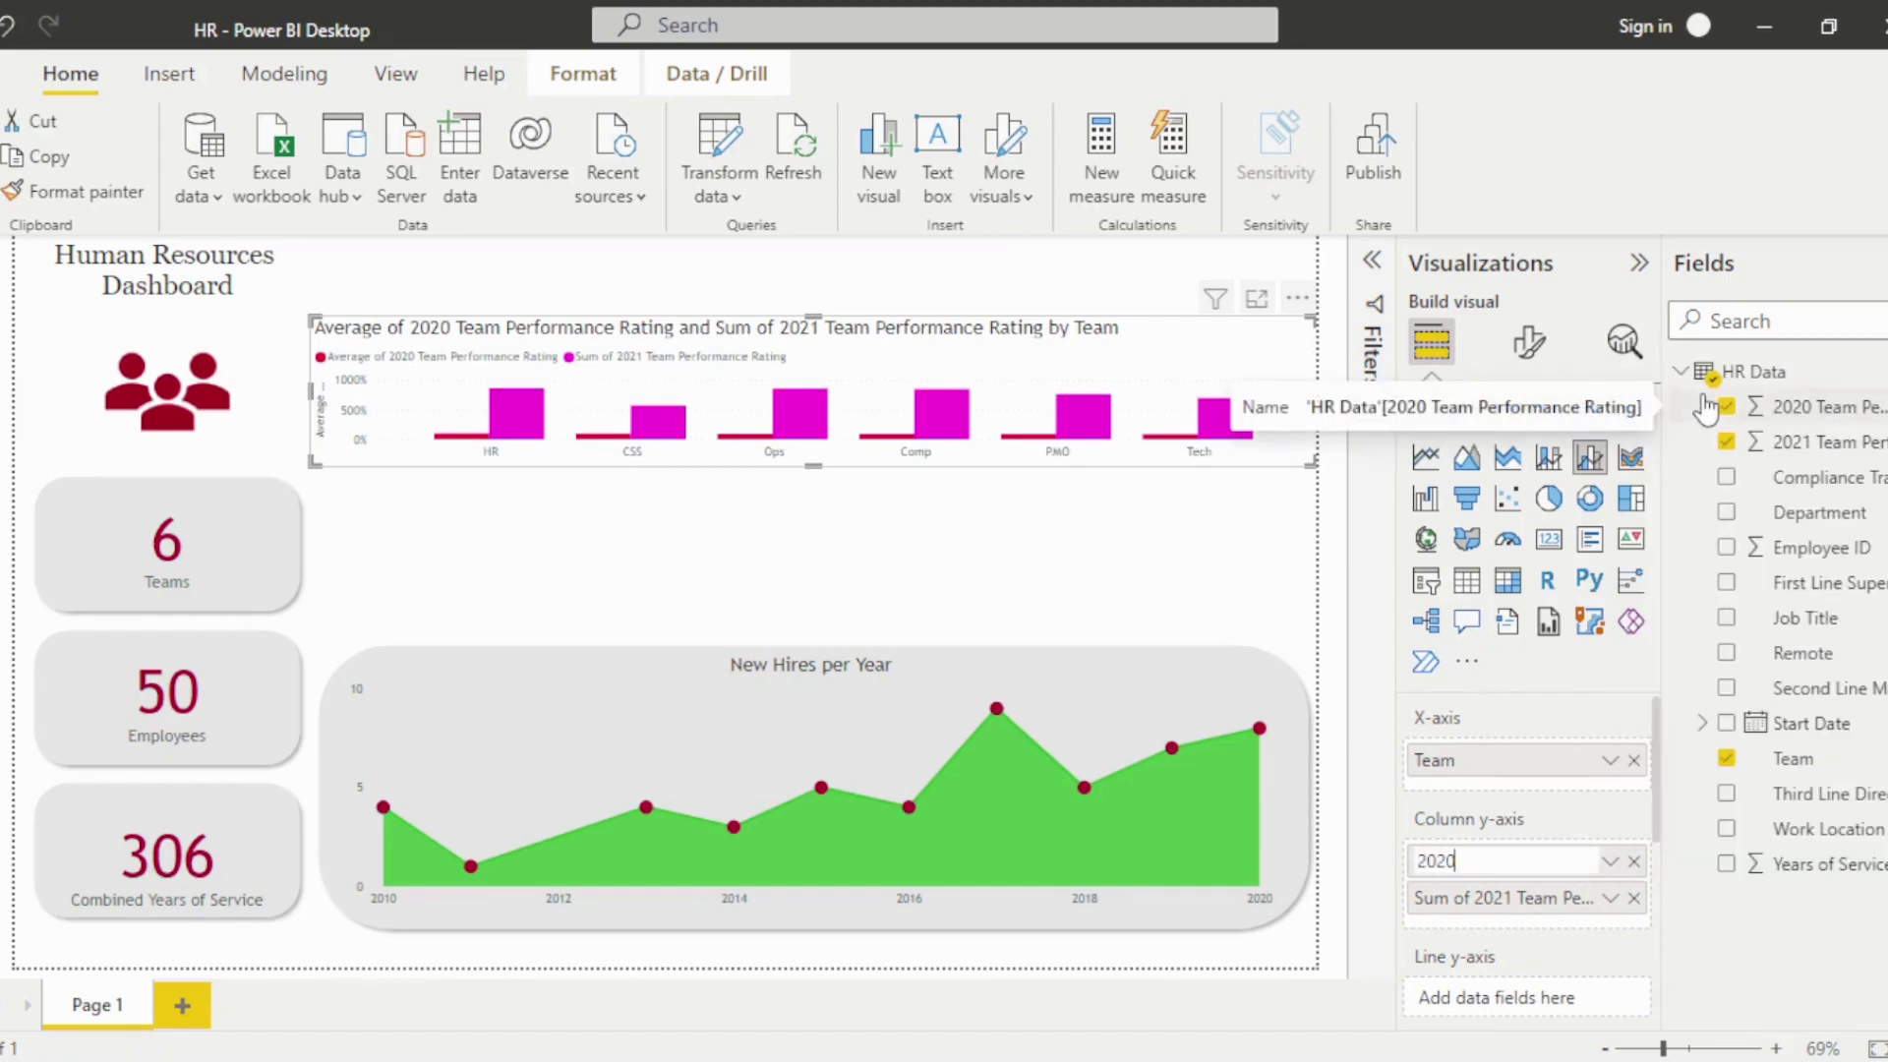
{"action": "key", "text": "Return"}
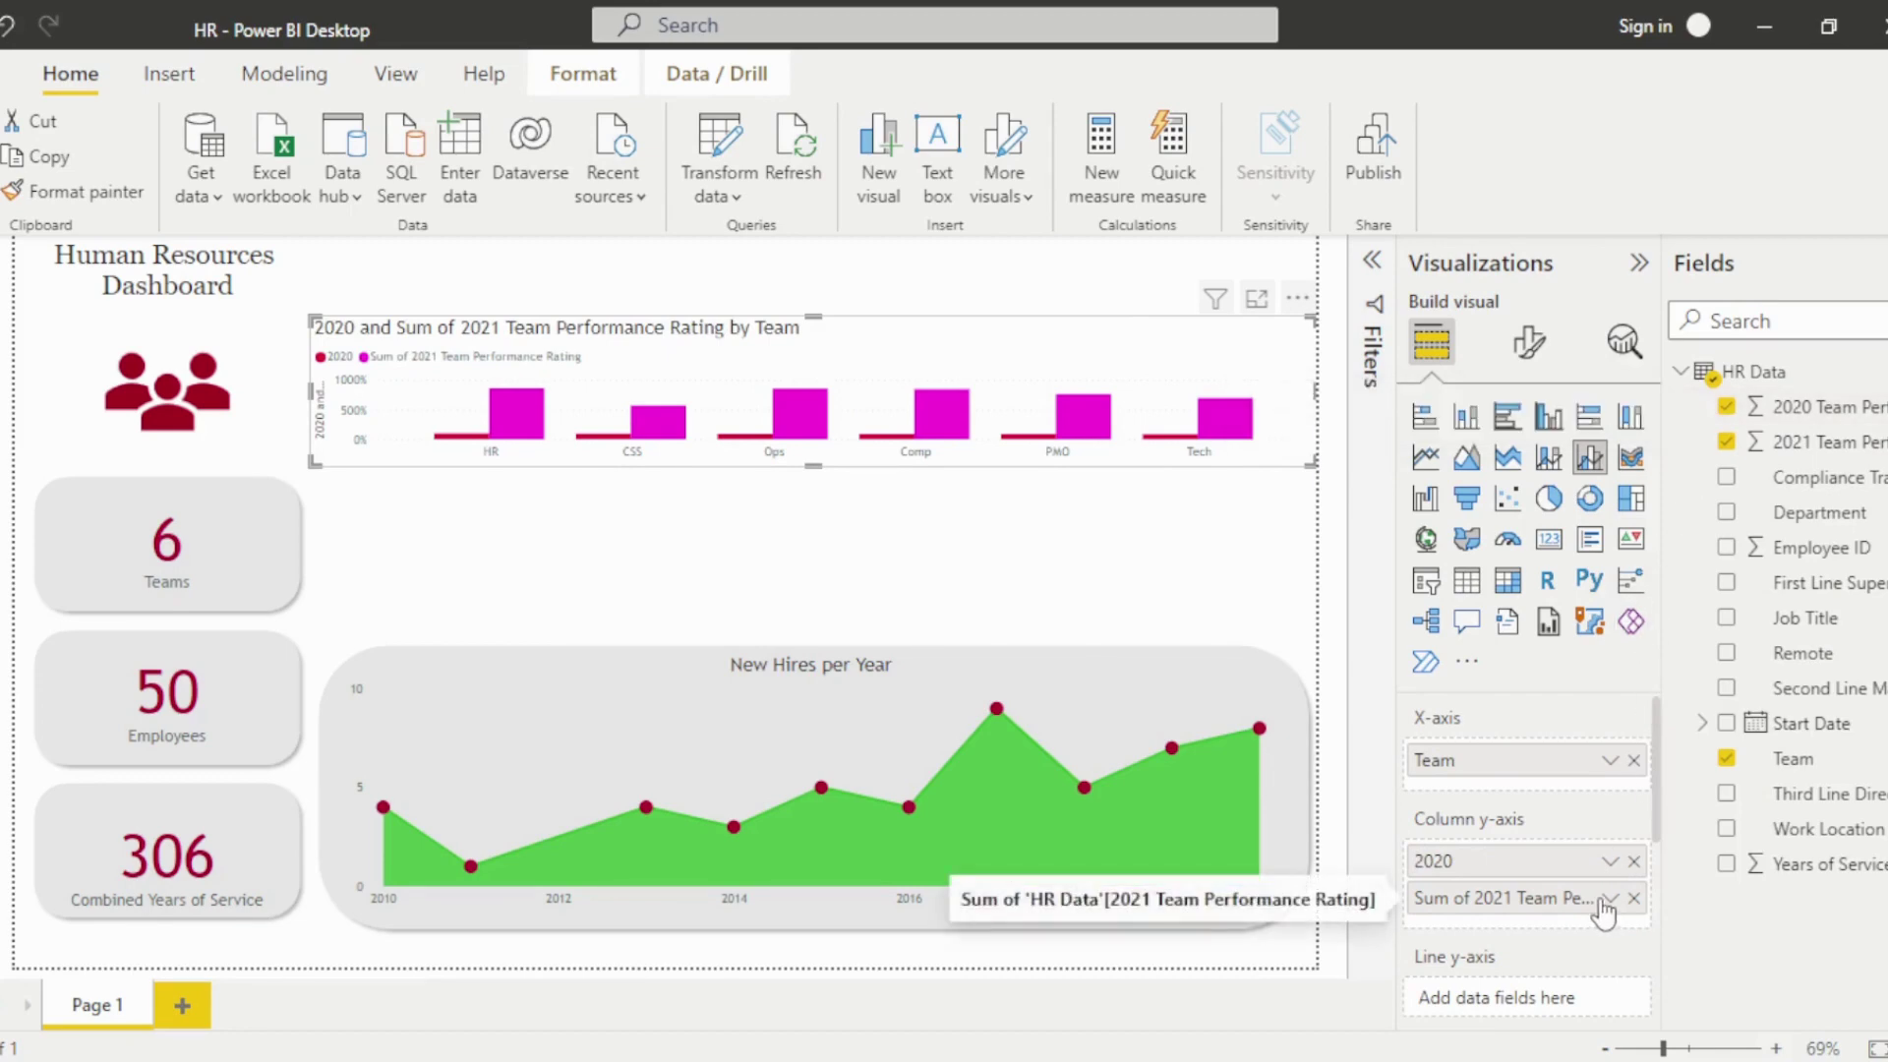
Average the 2021 rating and rename it '2021' for this visual.
{"action": "left_click", "coordinate": [1605, 903]}
{"action": "left_click", "coordinate": [1682, 580]}
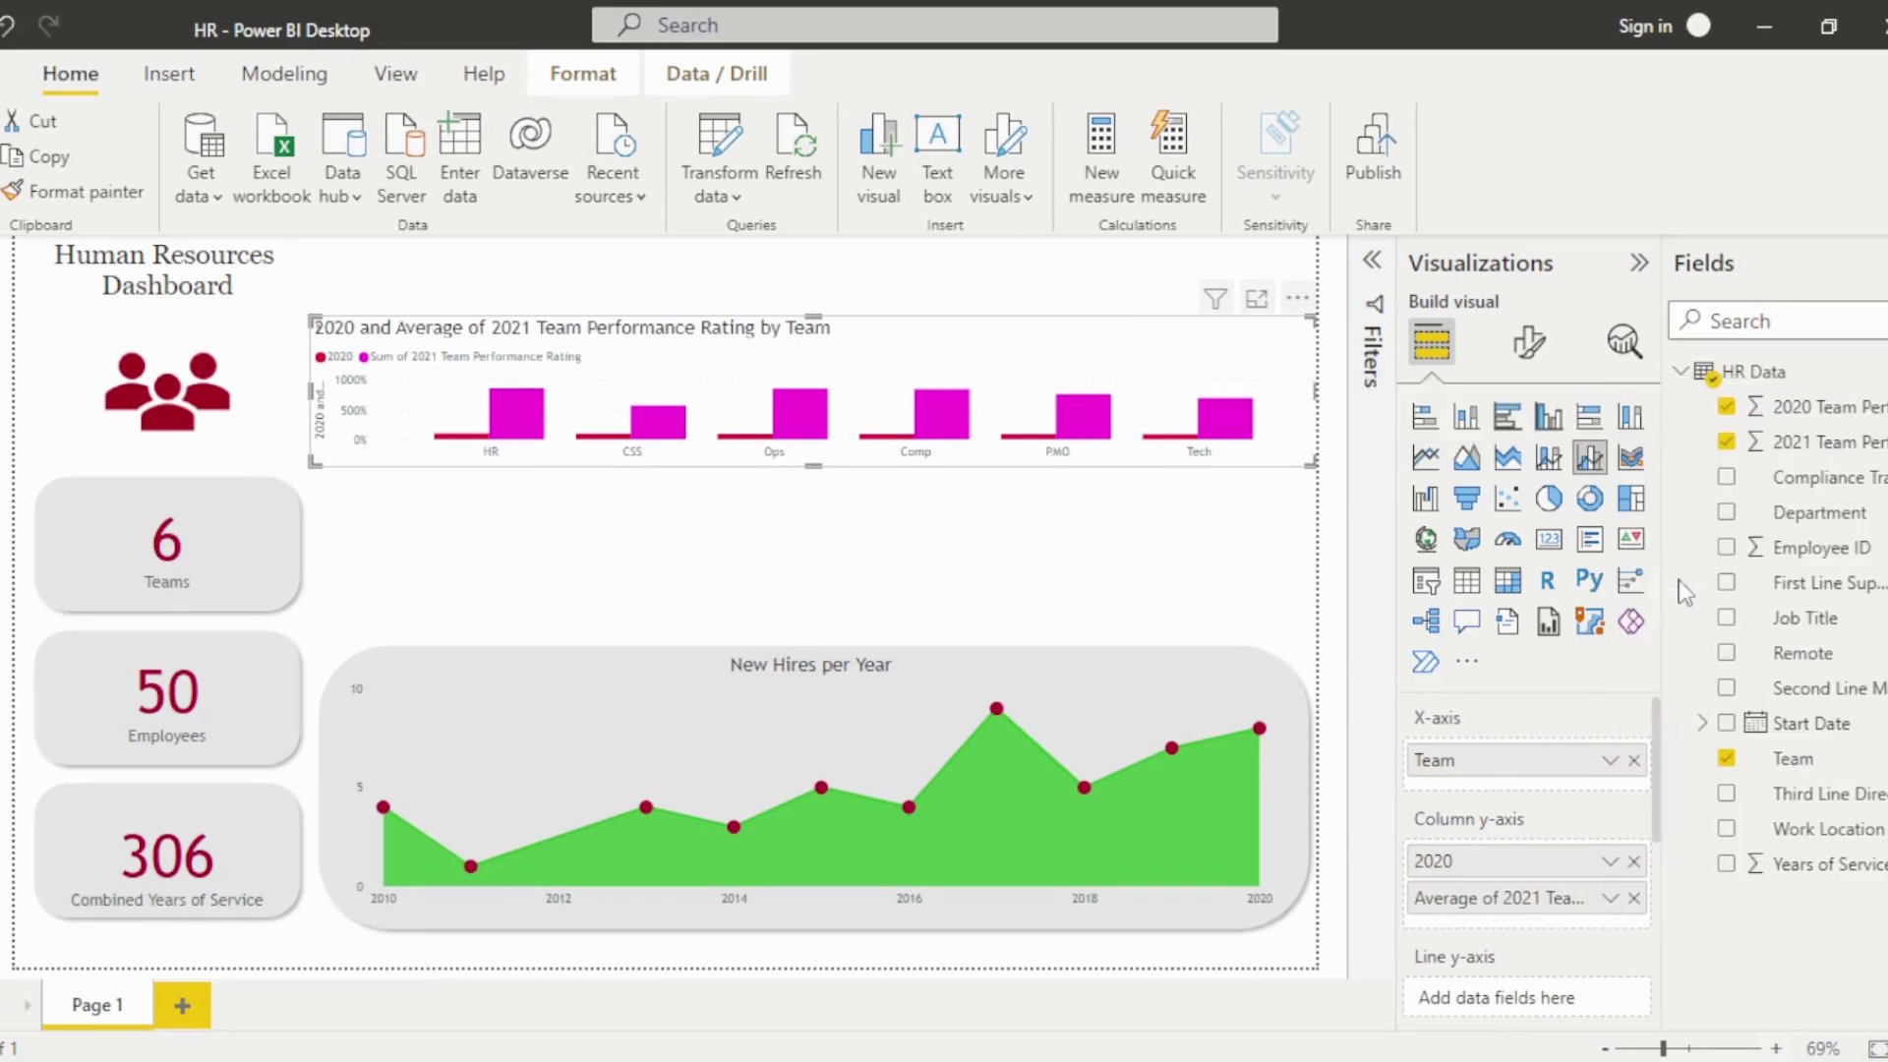
{"action": "left_click", "coordinate": [1611, 899]}
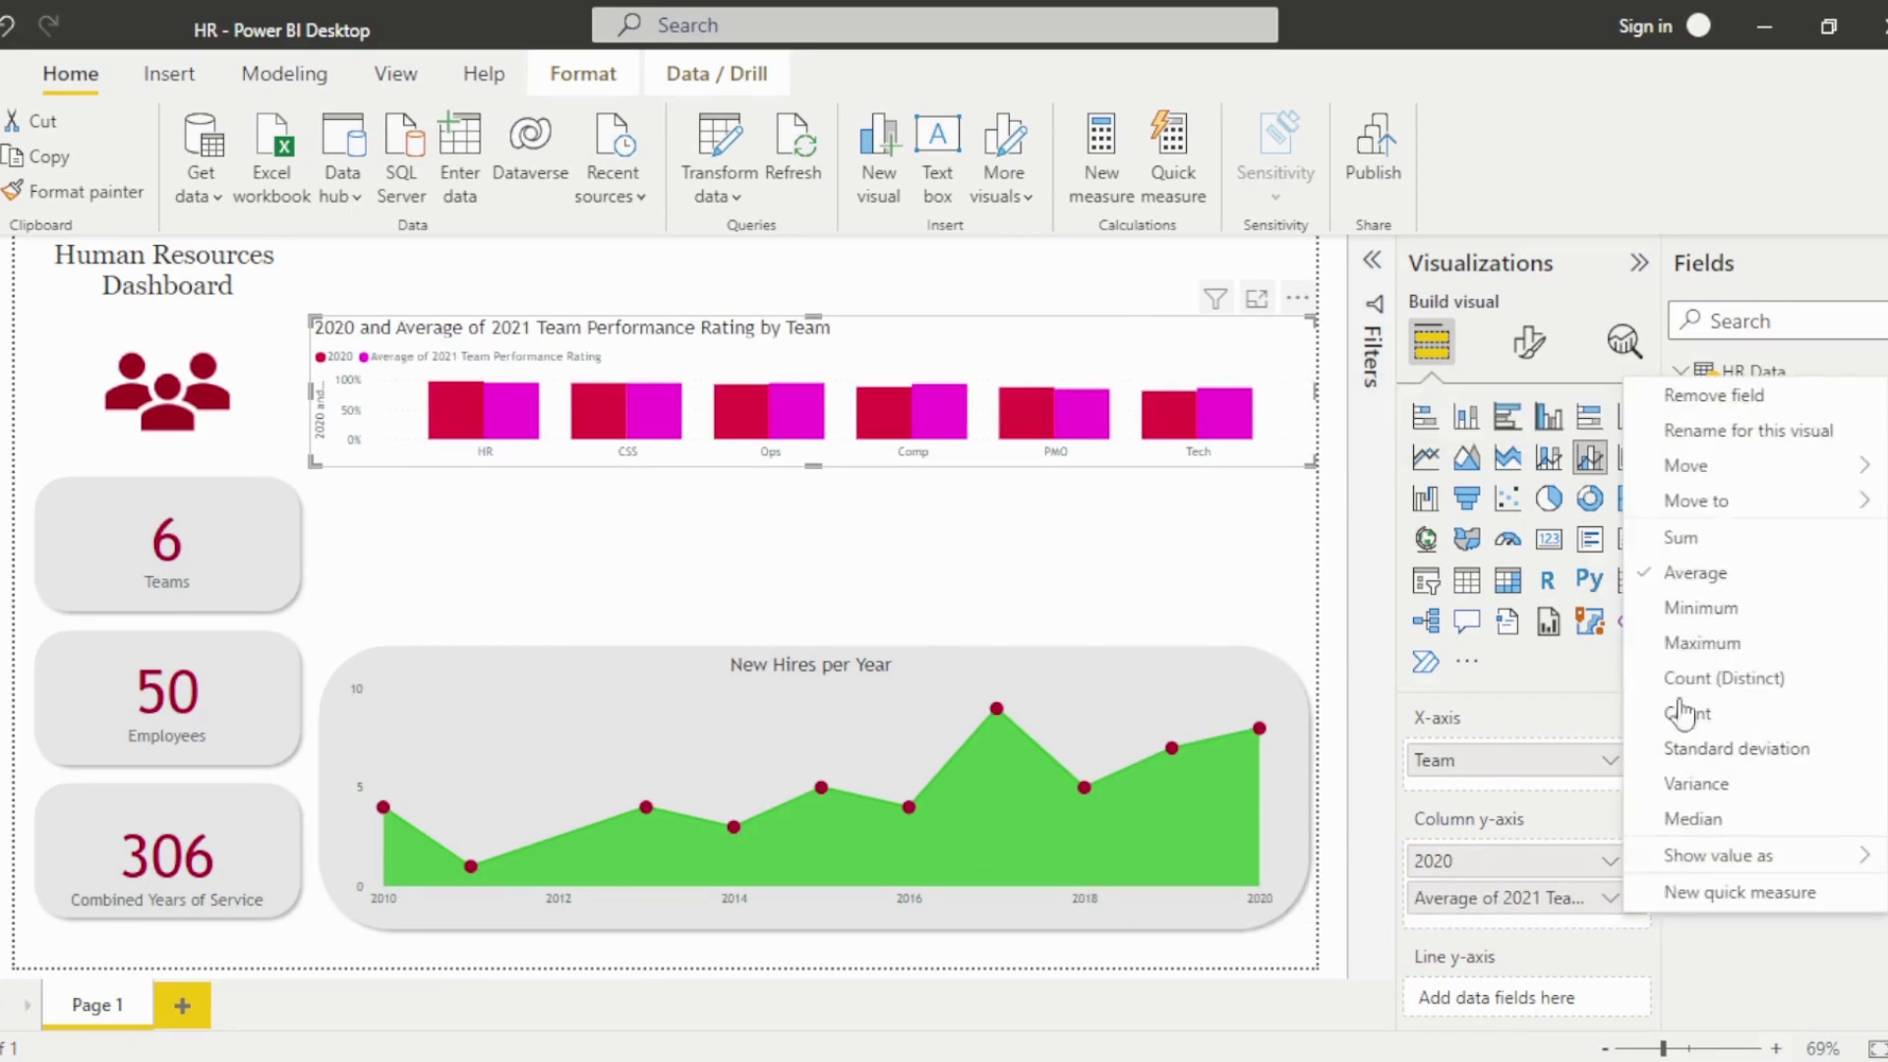
{"action": "left_click", "coordinate": [1748, 430]}
{"action": "type", "text": "2"}
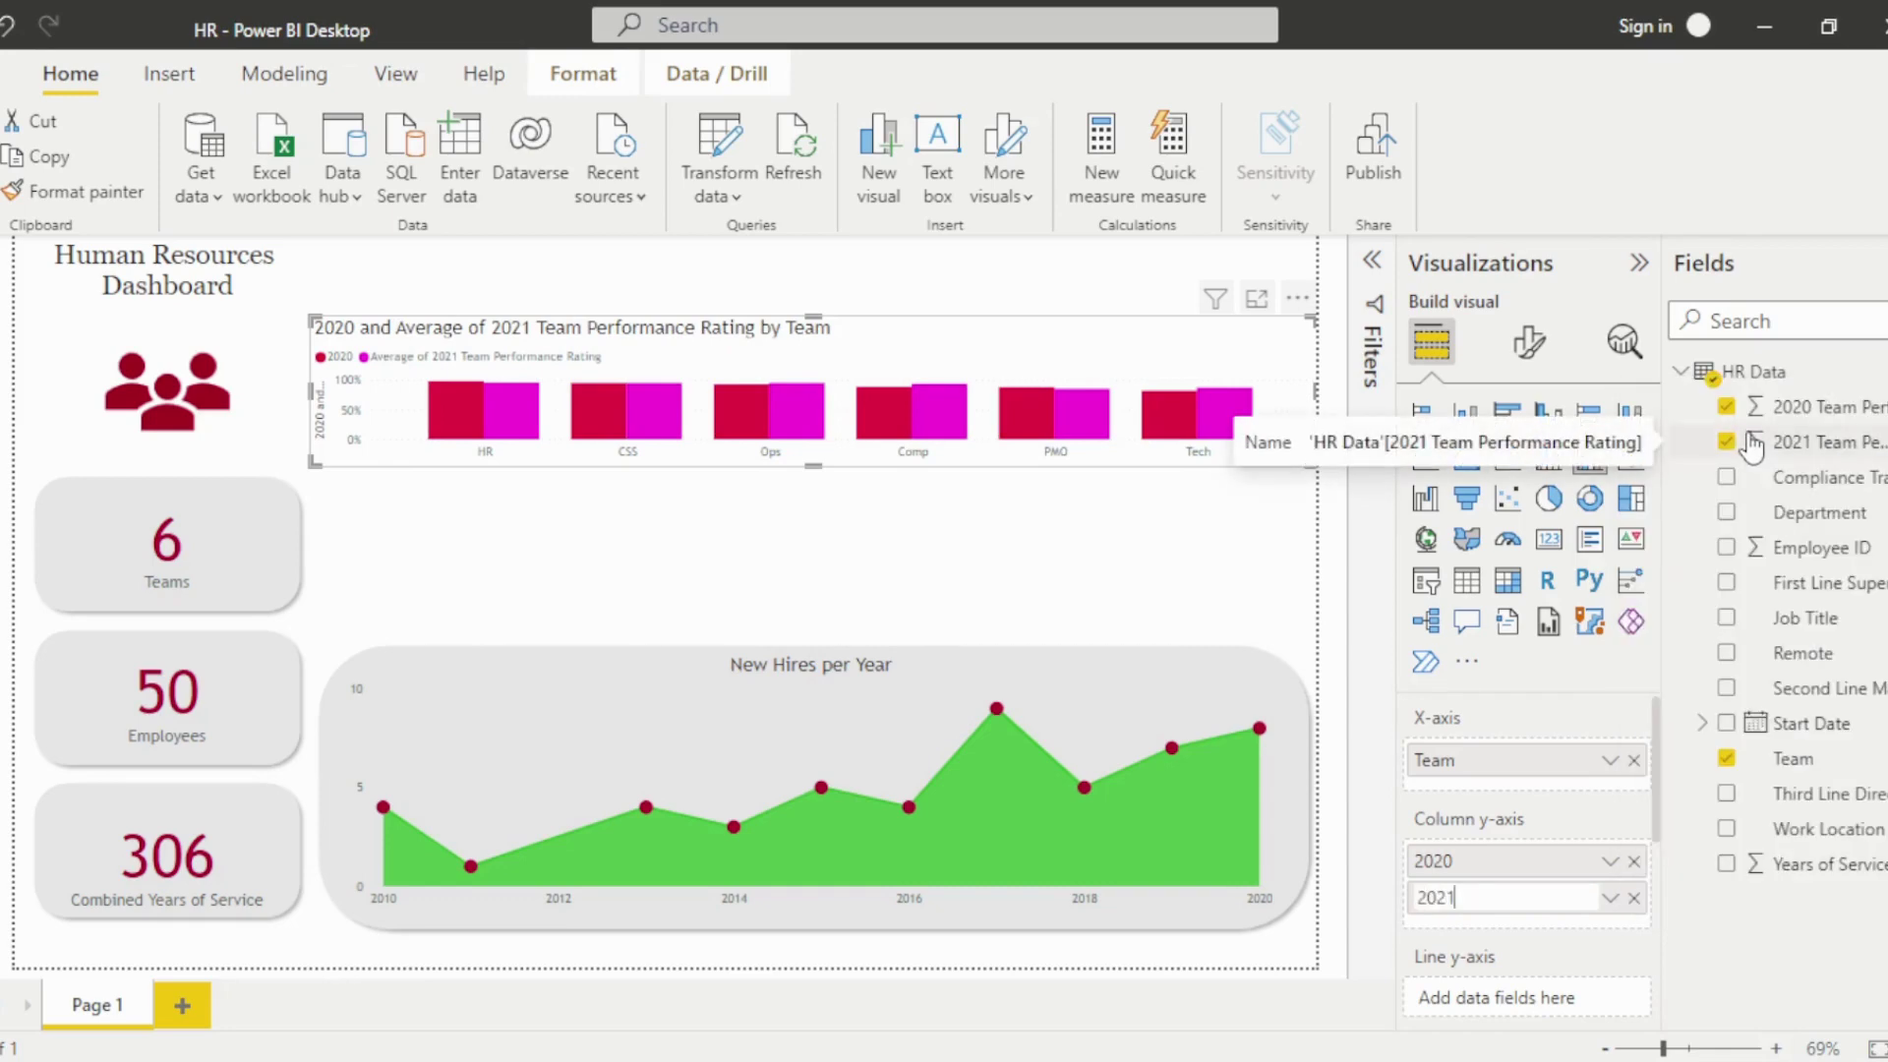
{"action": "type", "text": "021"}
{"action": "key", "text": "Return"}
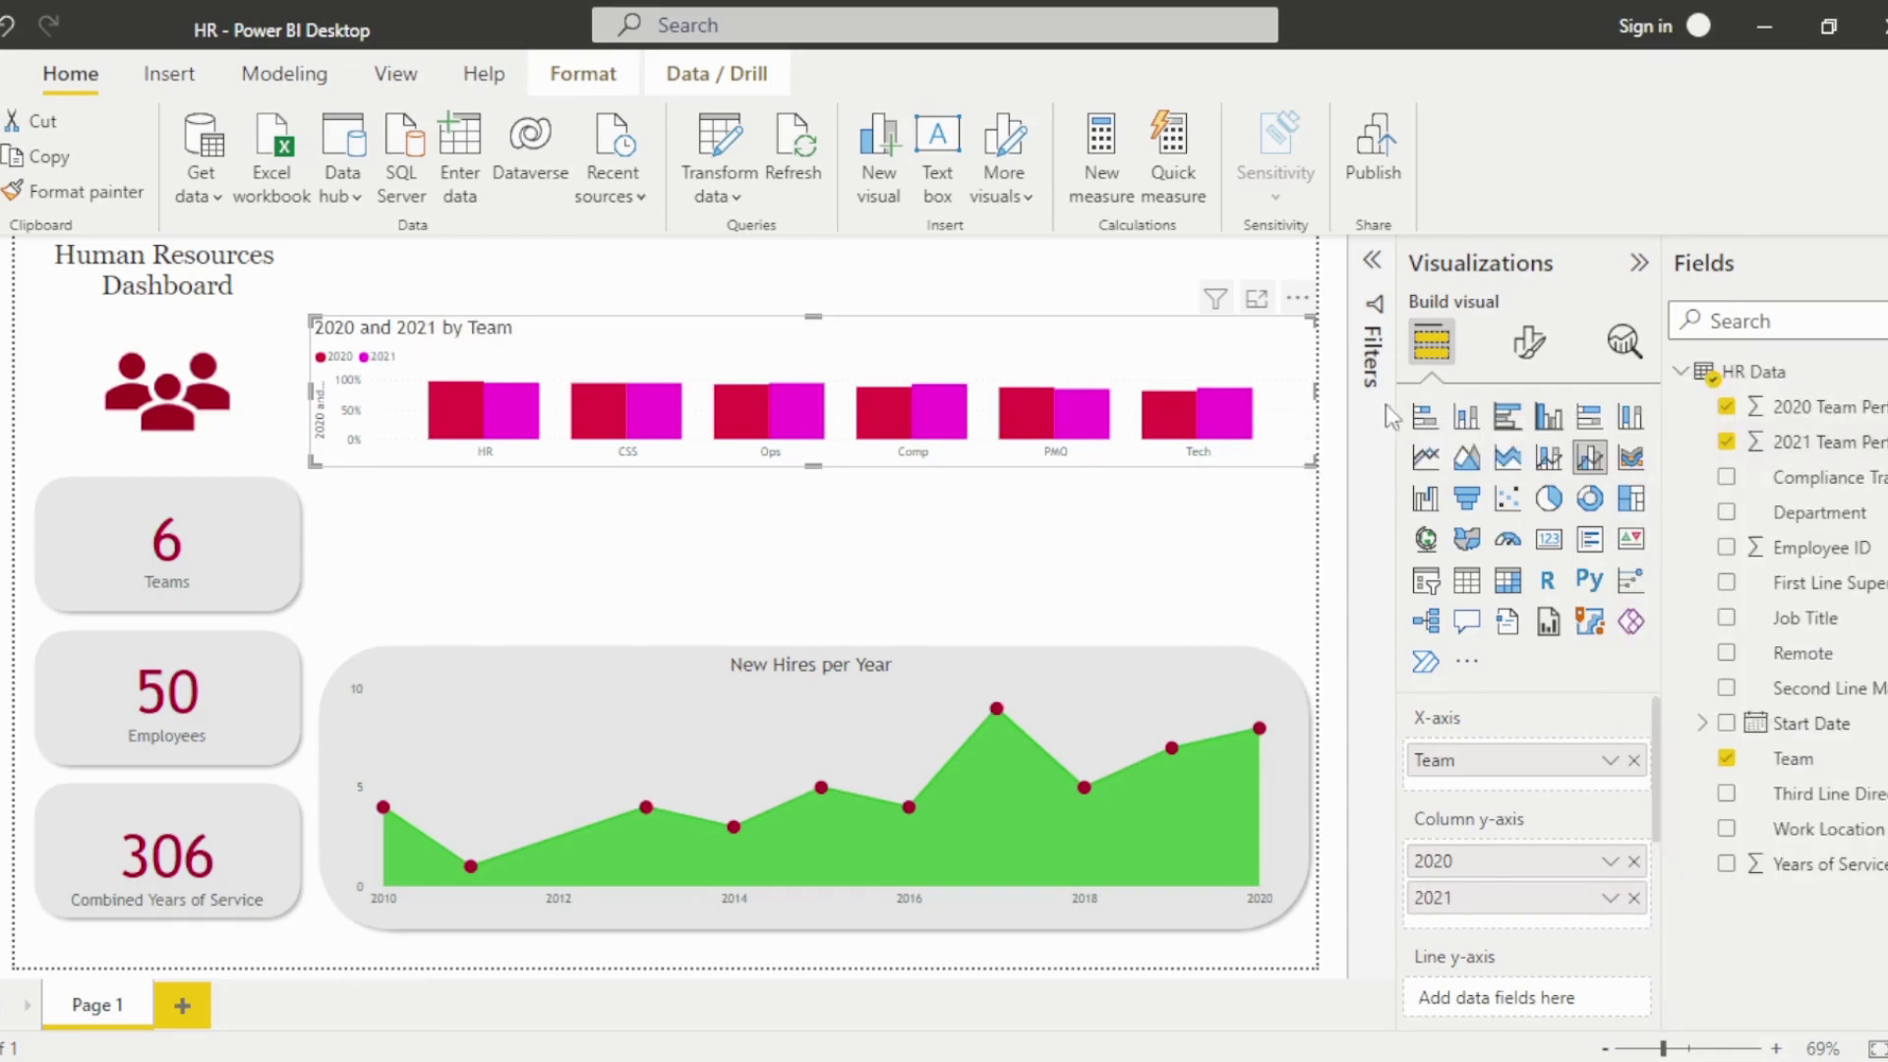
Make the team chart narrower and taller, then plot a new Goal = .9 measure as its line.
{"action": "left_click_drag", "start_coordinate": [1313, 390], "coordinate": [806, 444]}
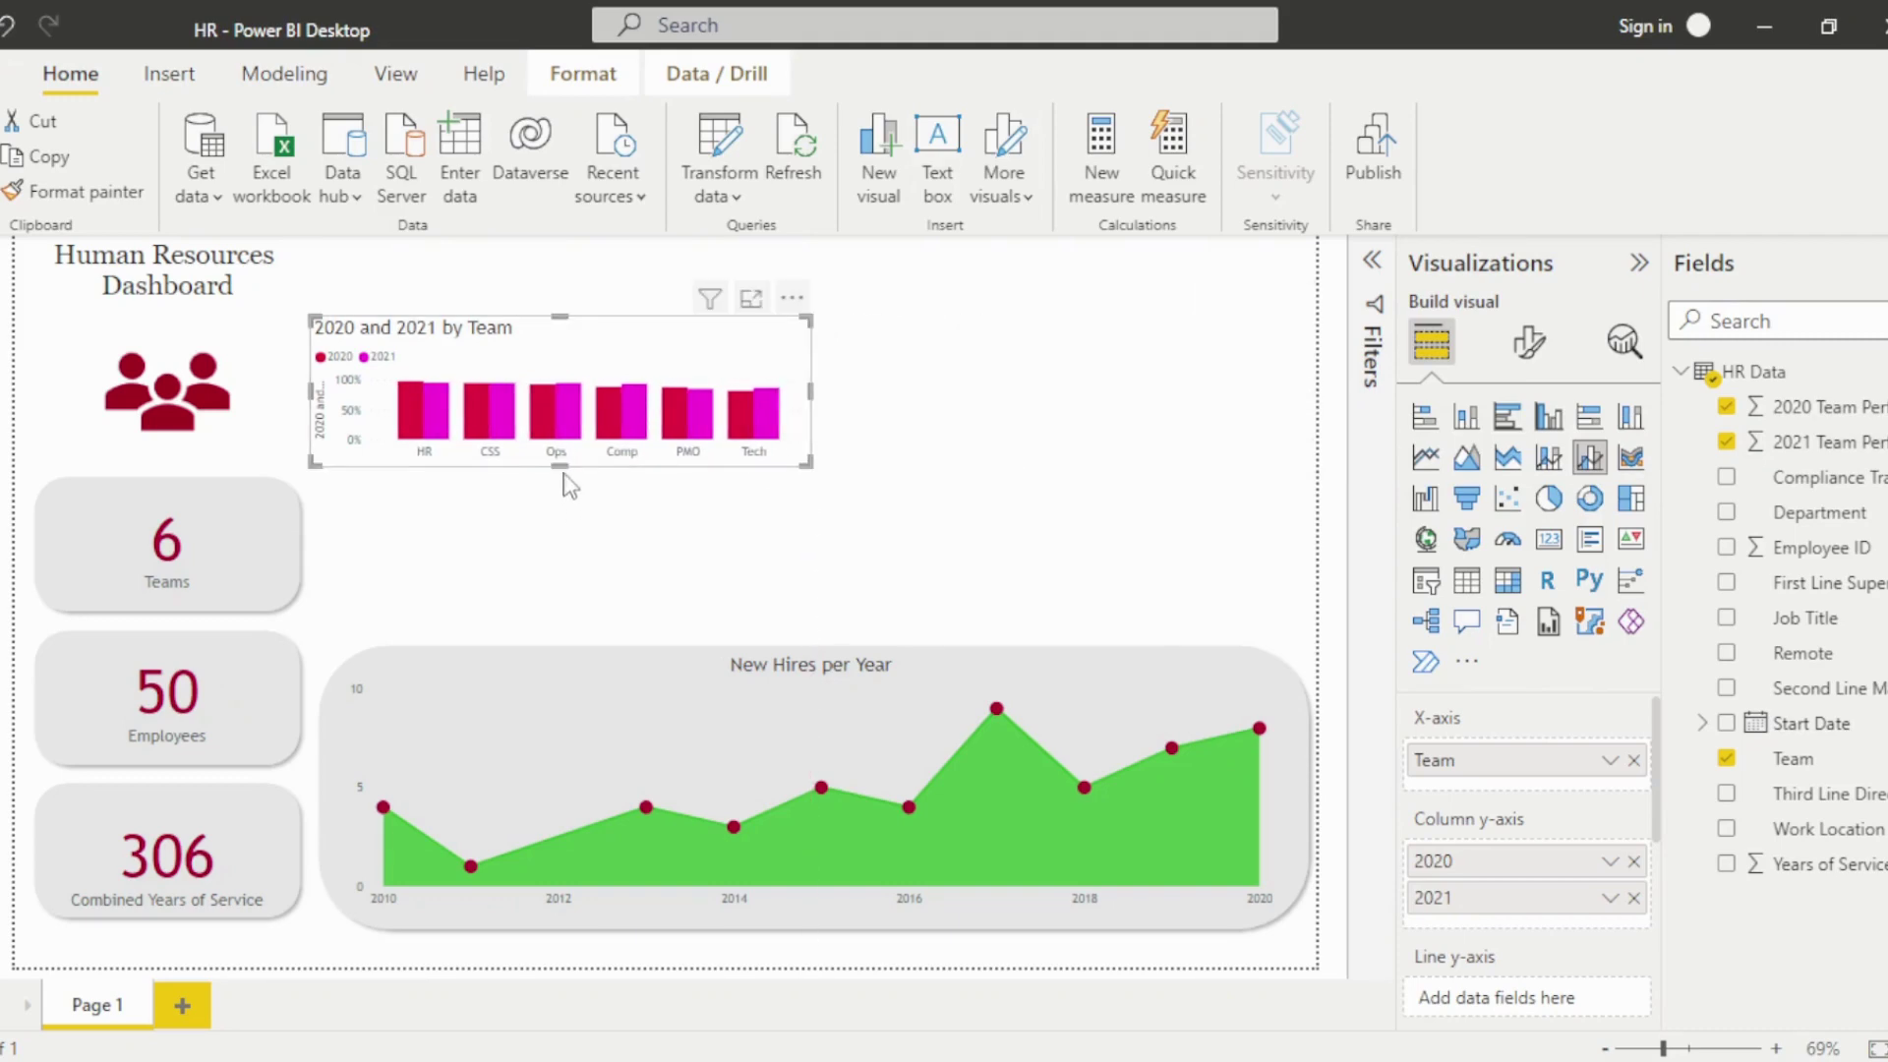
{"action": "left_click_drag", "start_coordinate": [562, 470], "coordinate": [602, 651]}
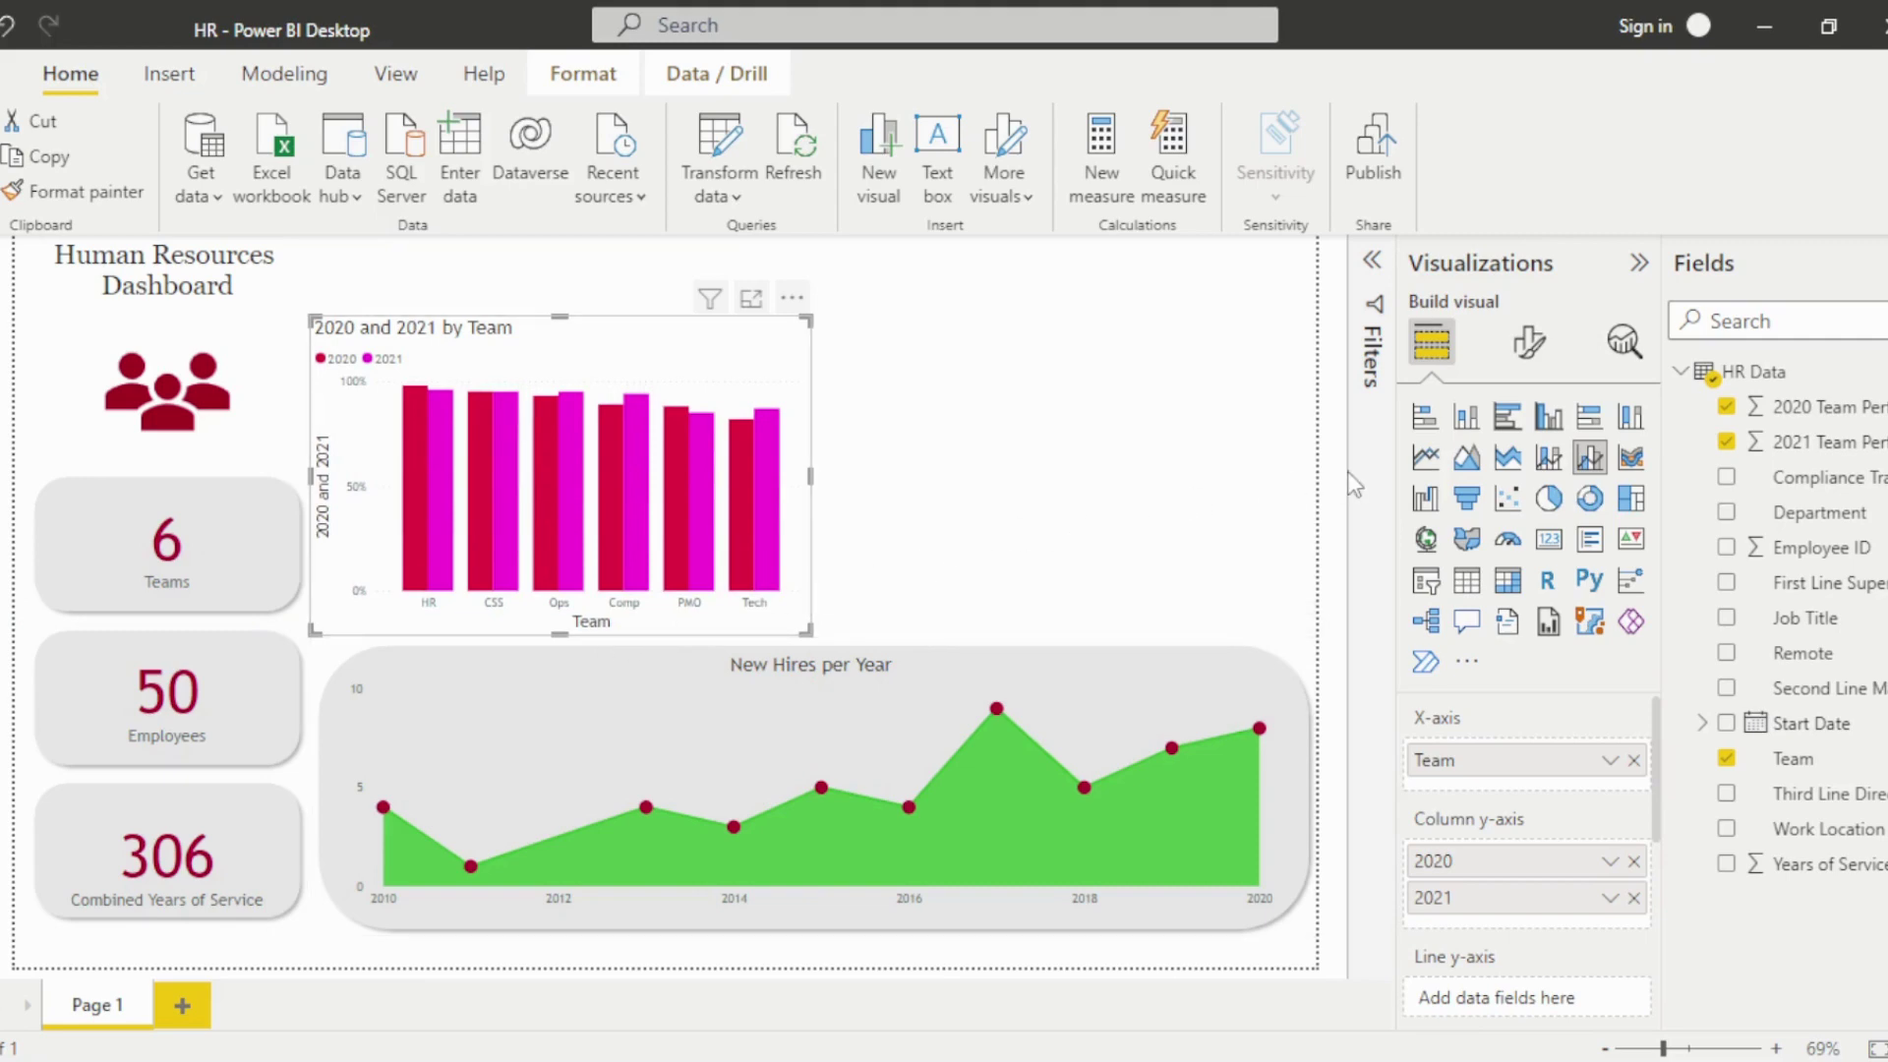
{"action": "left_click", "coordinate": [1102, 183]}
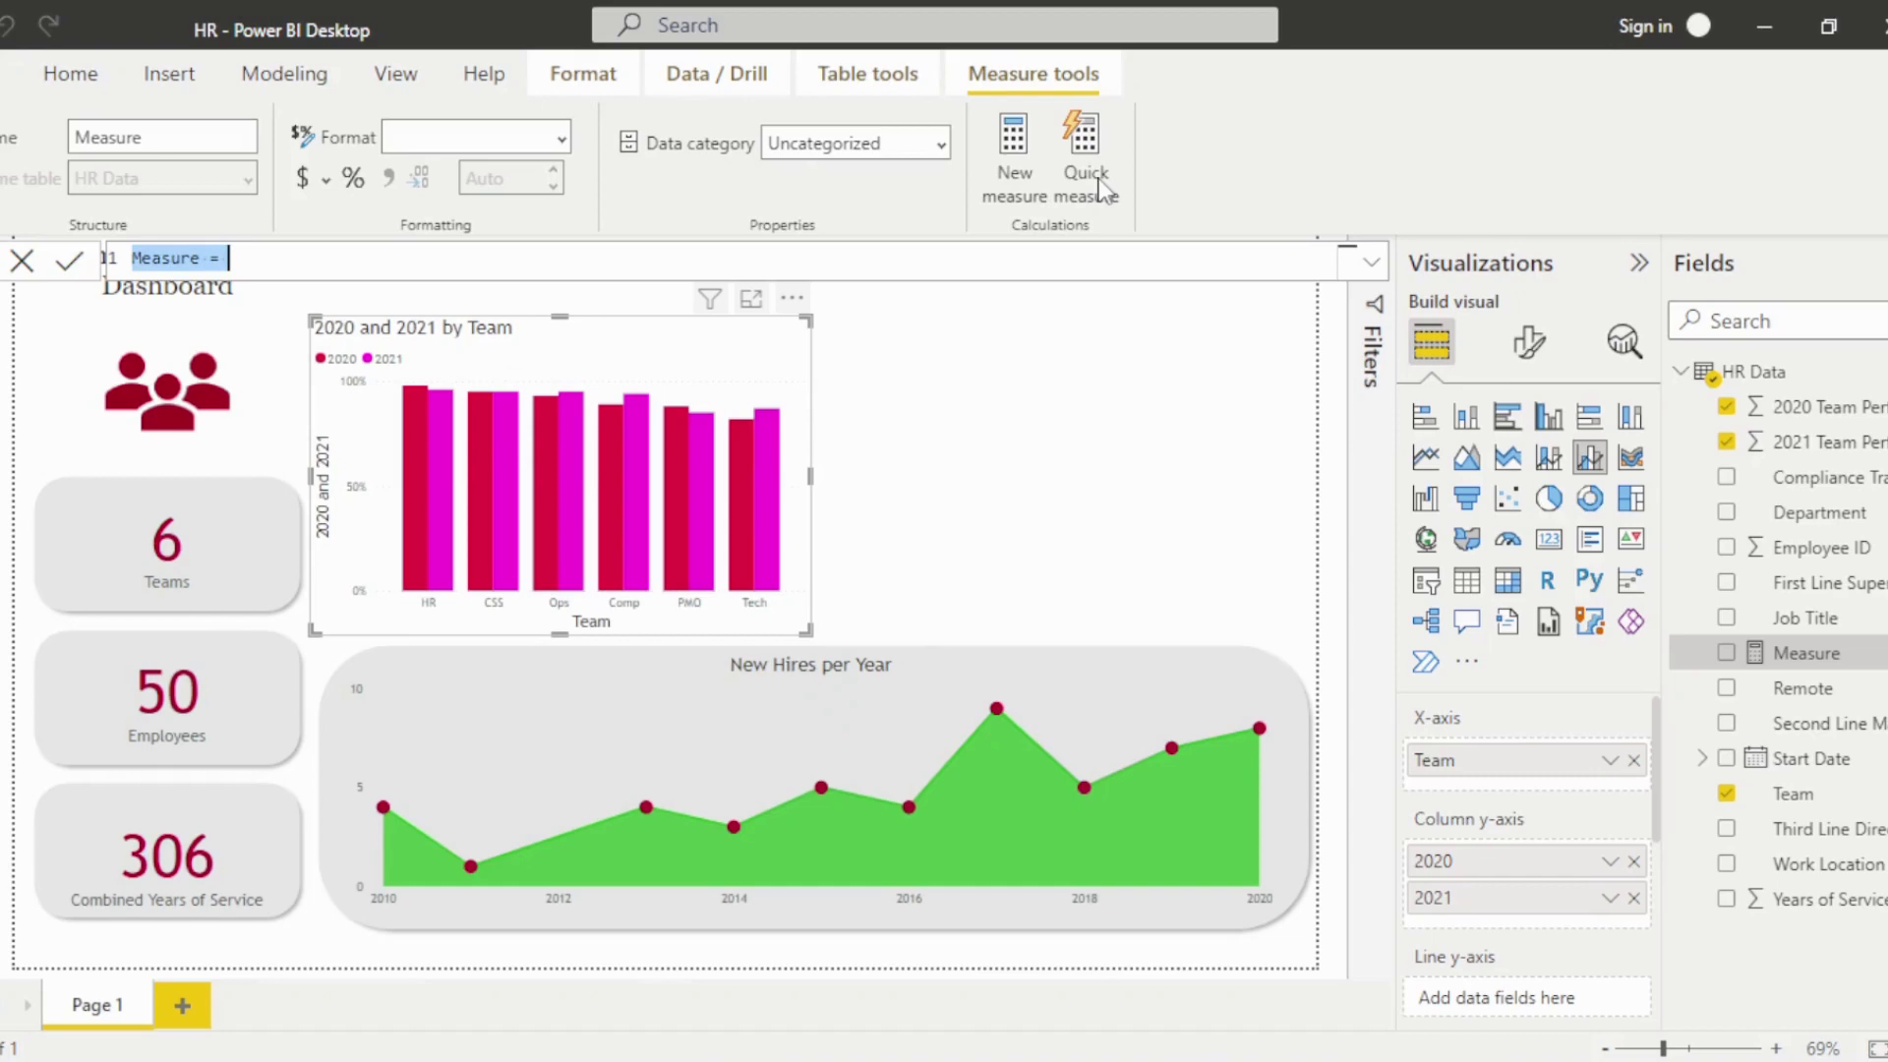
{"action": "type", "text": "Goal = .9"}
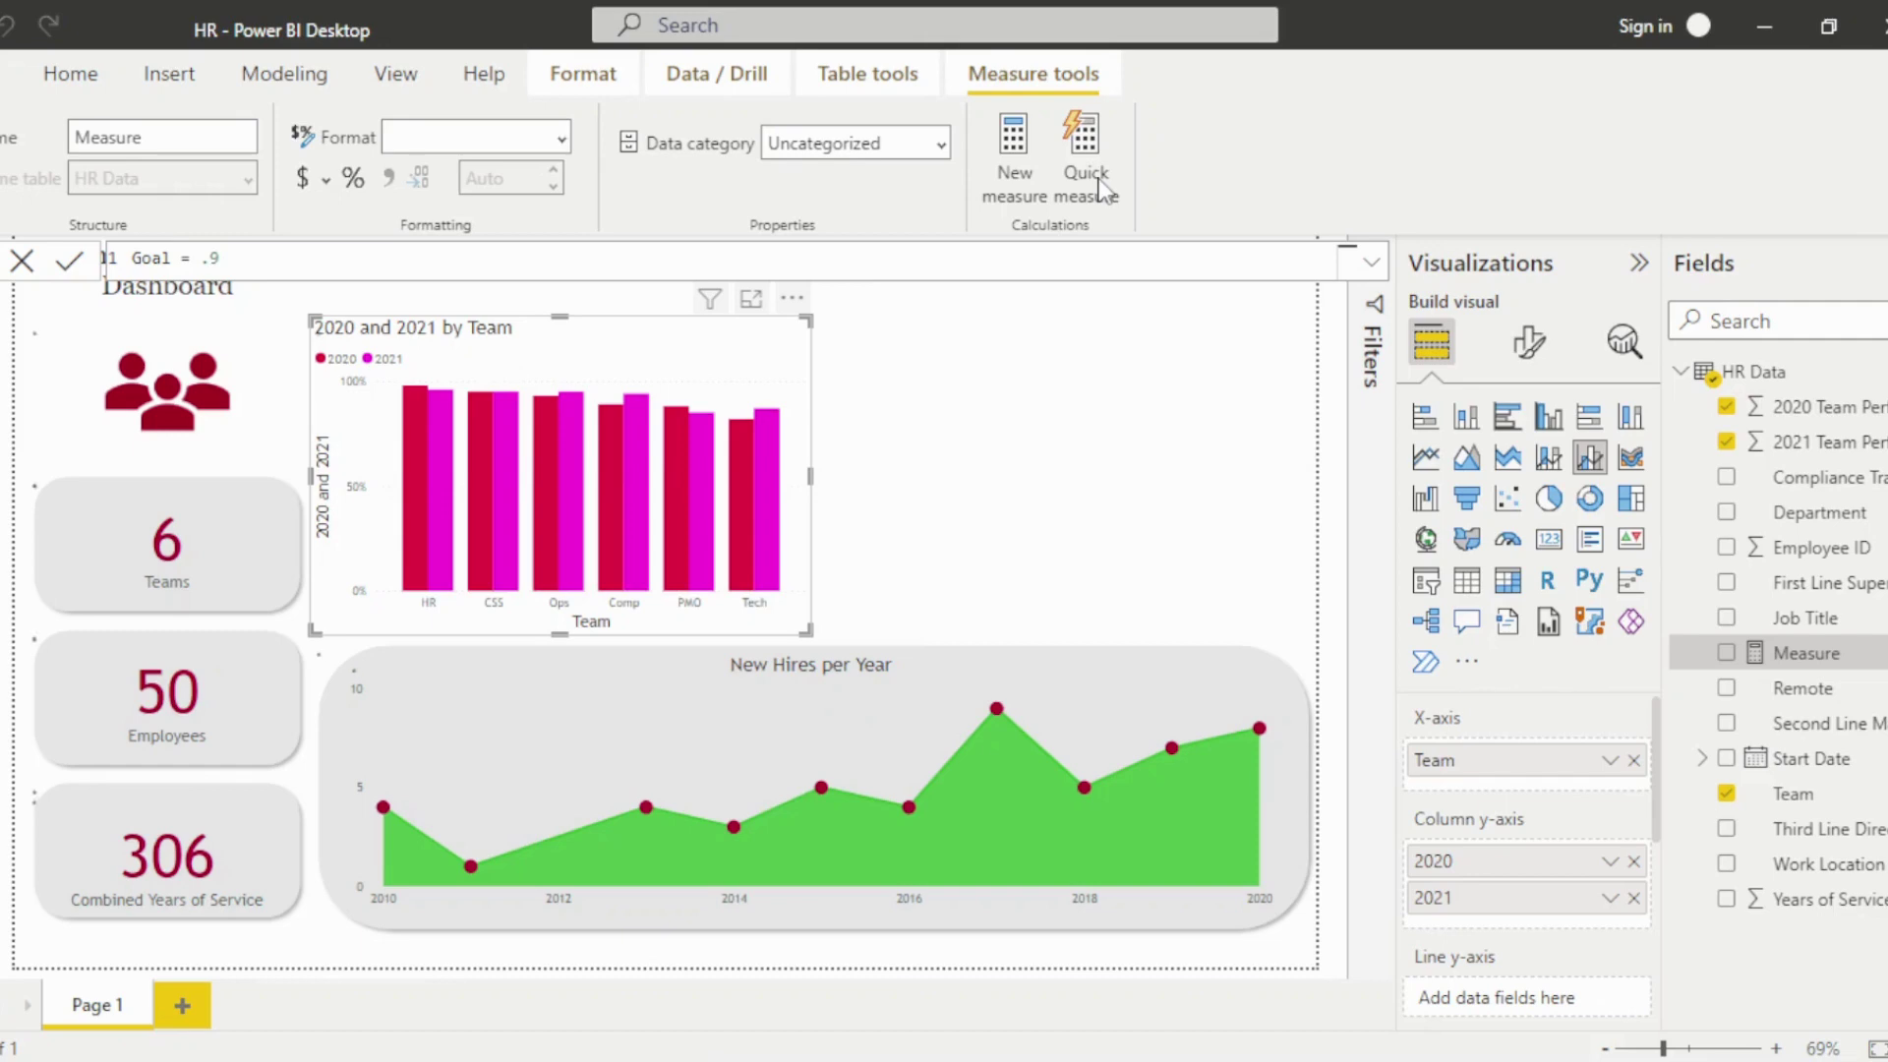
{"action": "key", "text": "Return"}
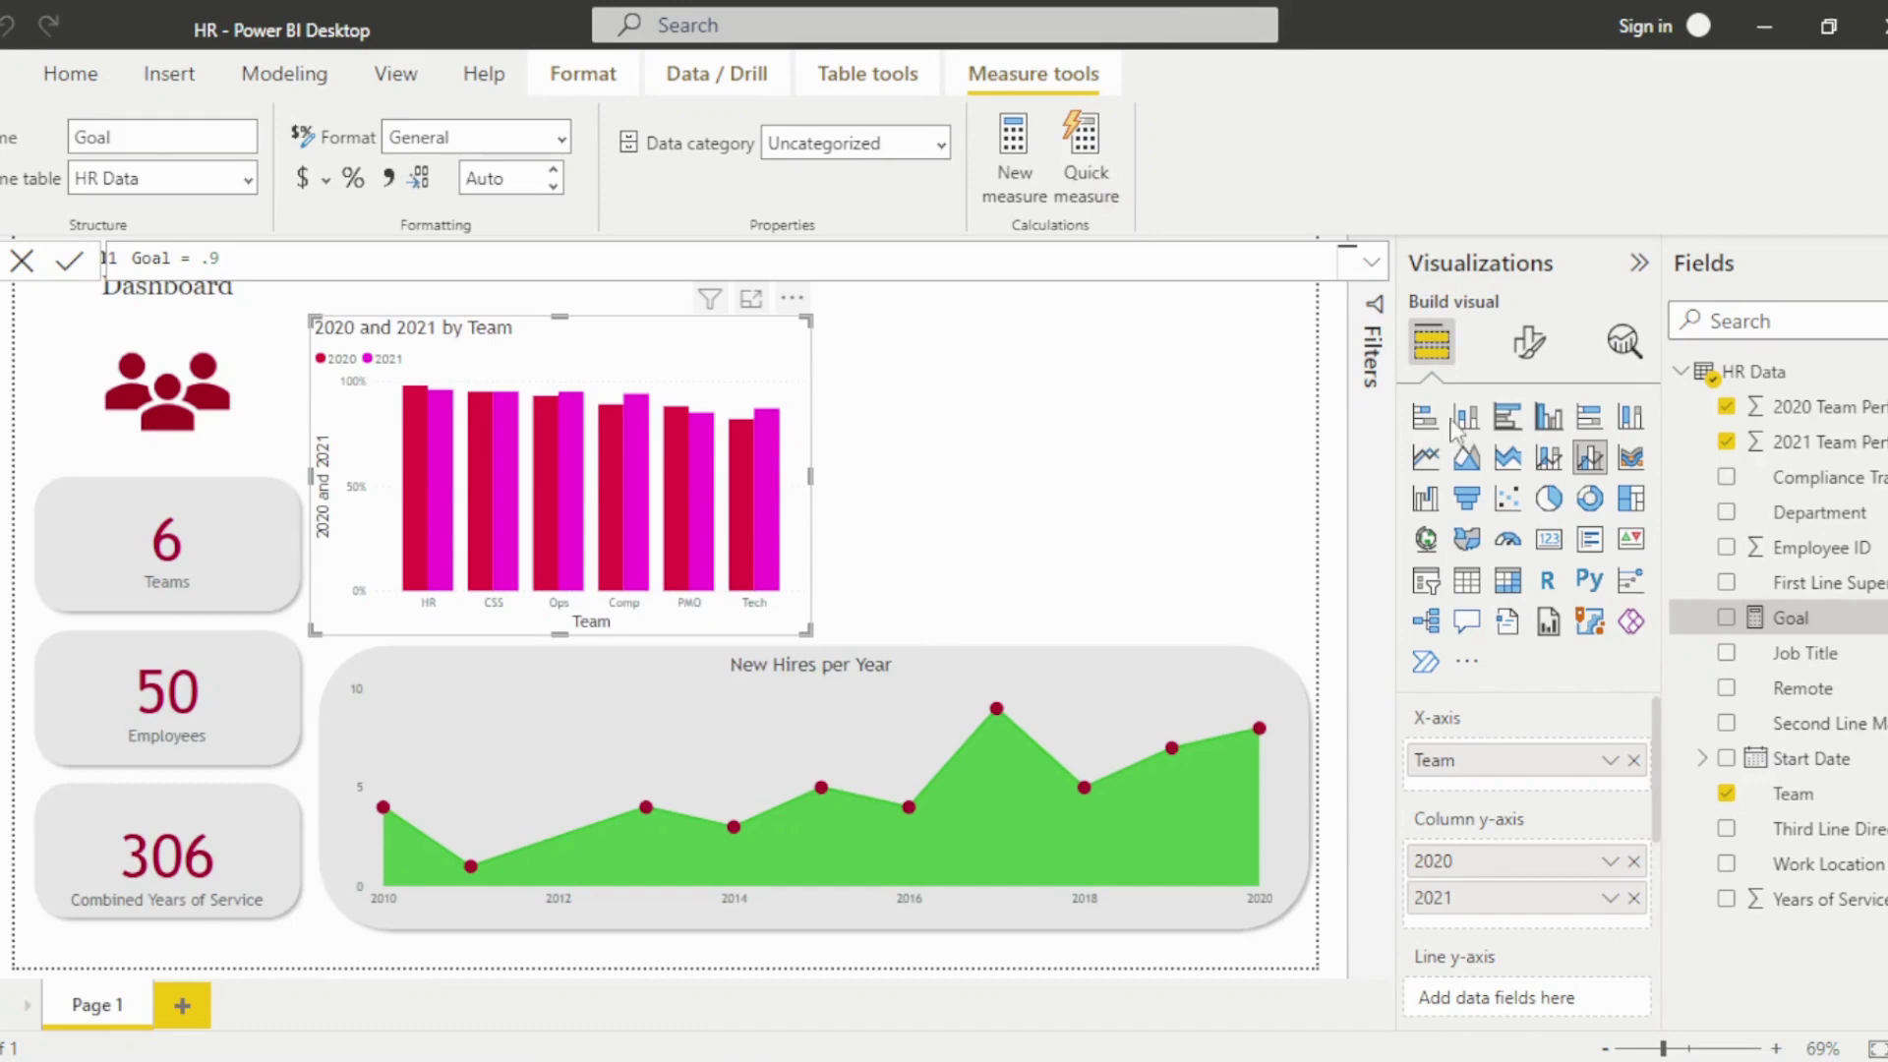
{"action": "left_click_drag", "start_coordinate": [1790, 629], "coordinate": [1541, 1010]}
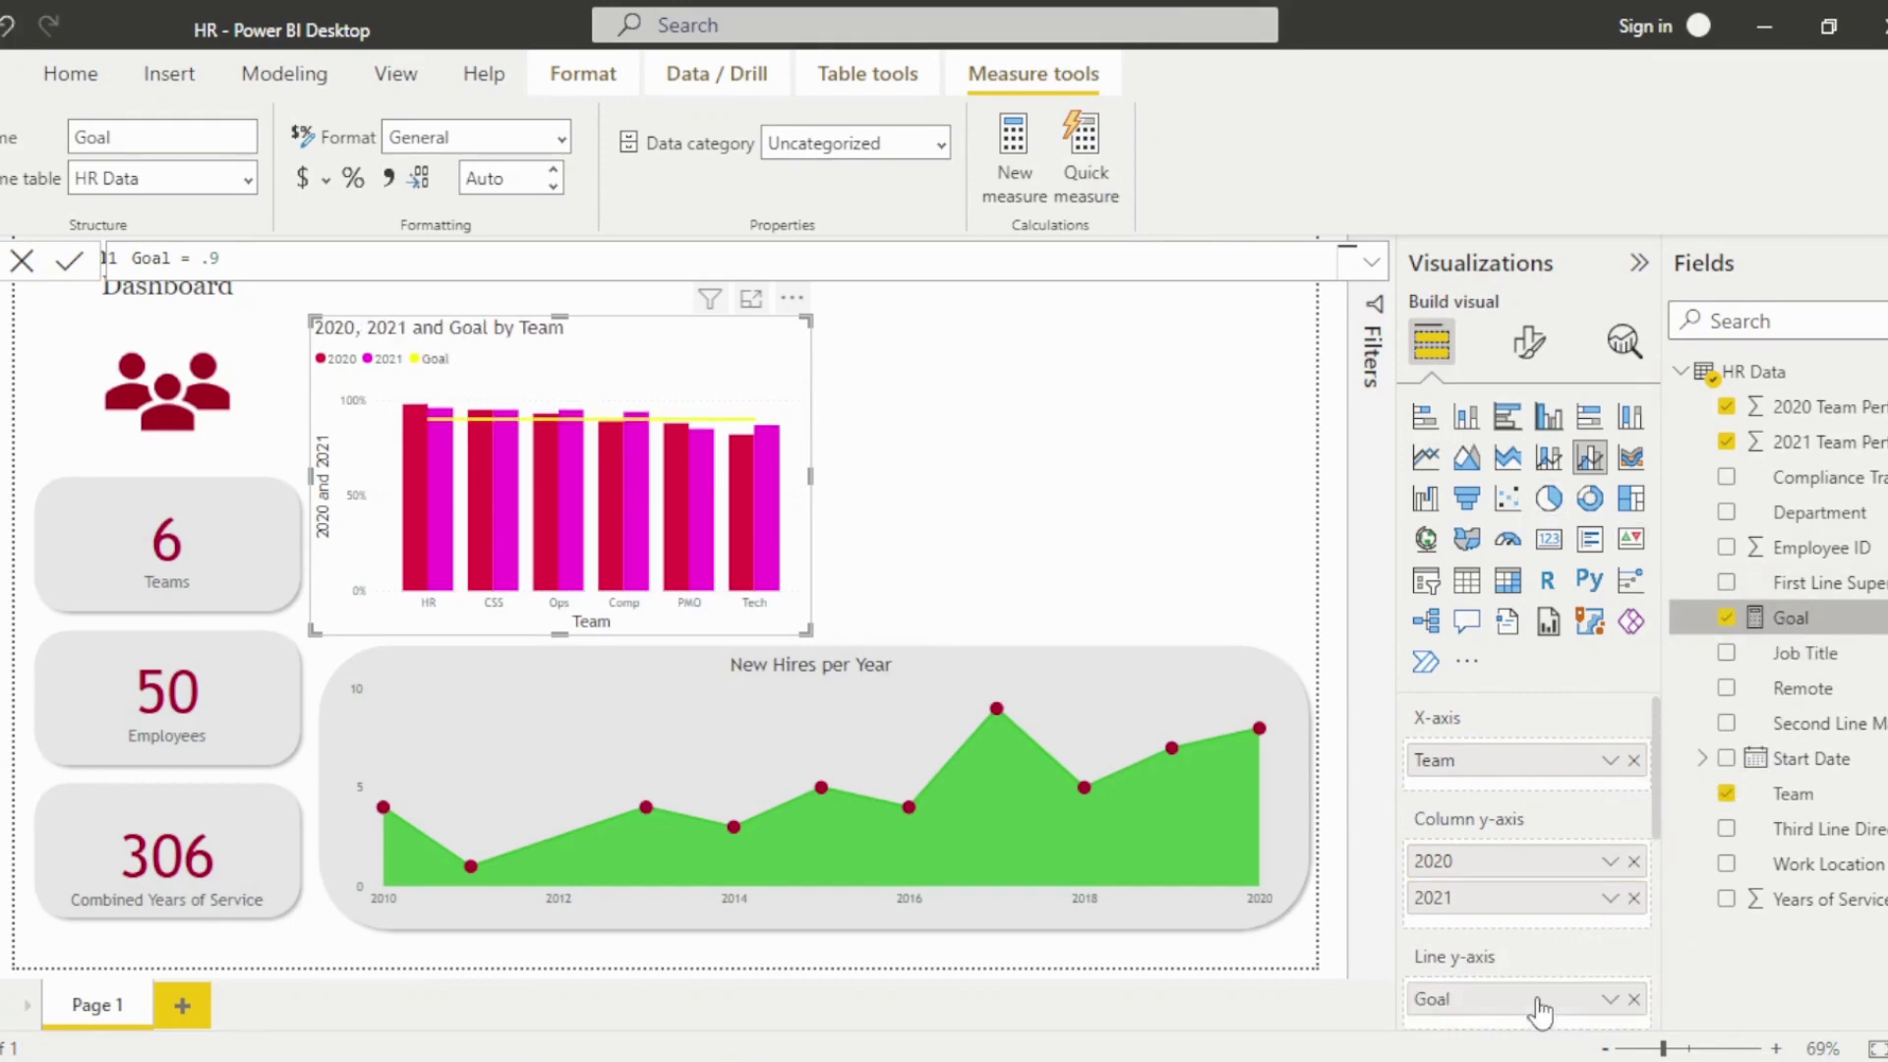
Turn off the 'Team' x-axis title and the y-axis title on the team performance chart.
{"action": "left_click", "coordinate": [1530, 346]}
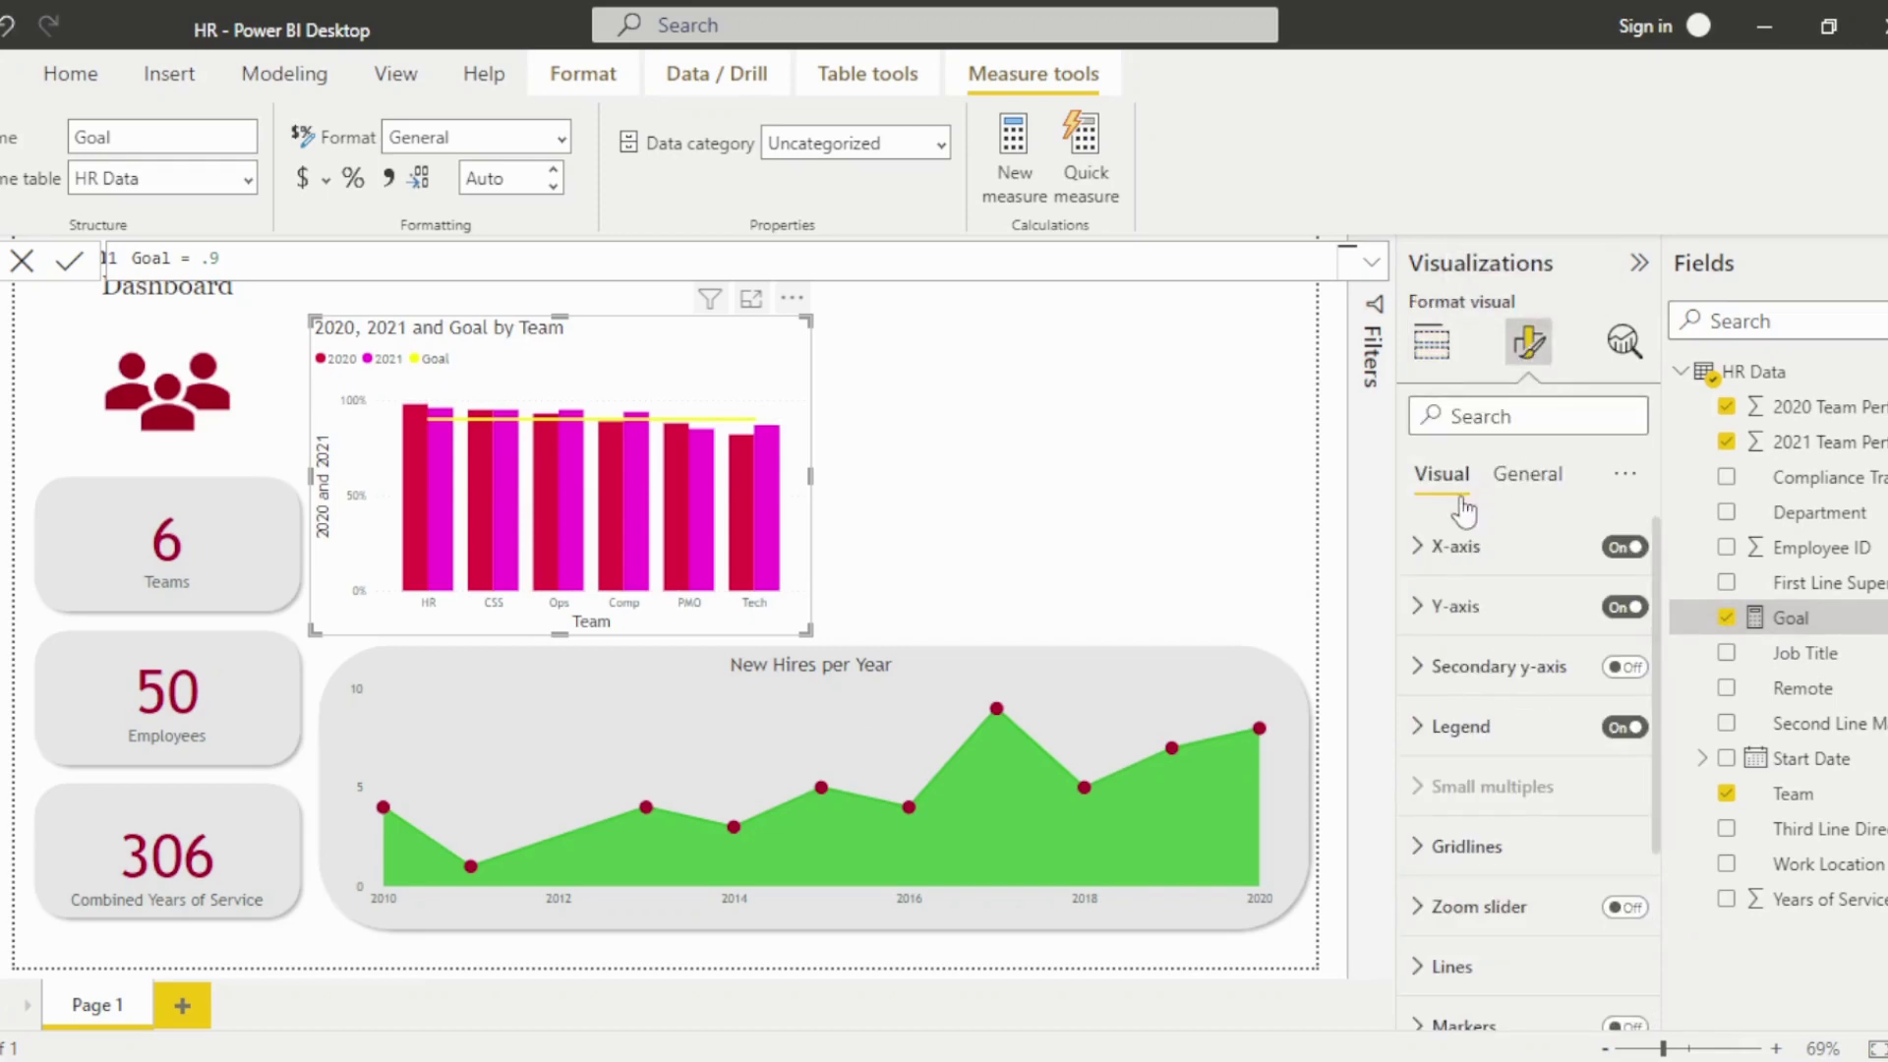
{"action": "left_click", "coordinate": [1417, 547]}
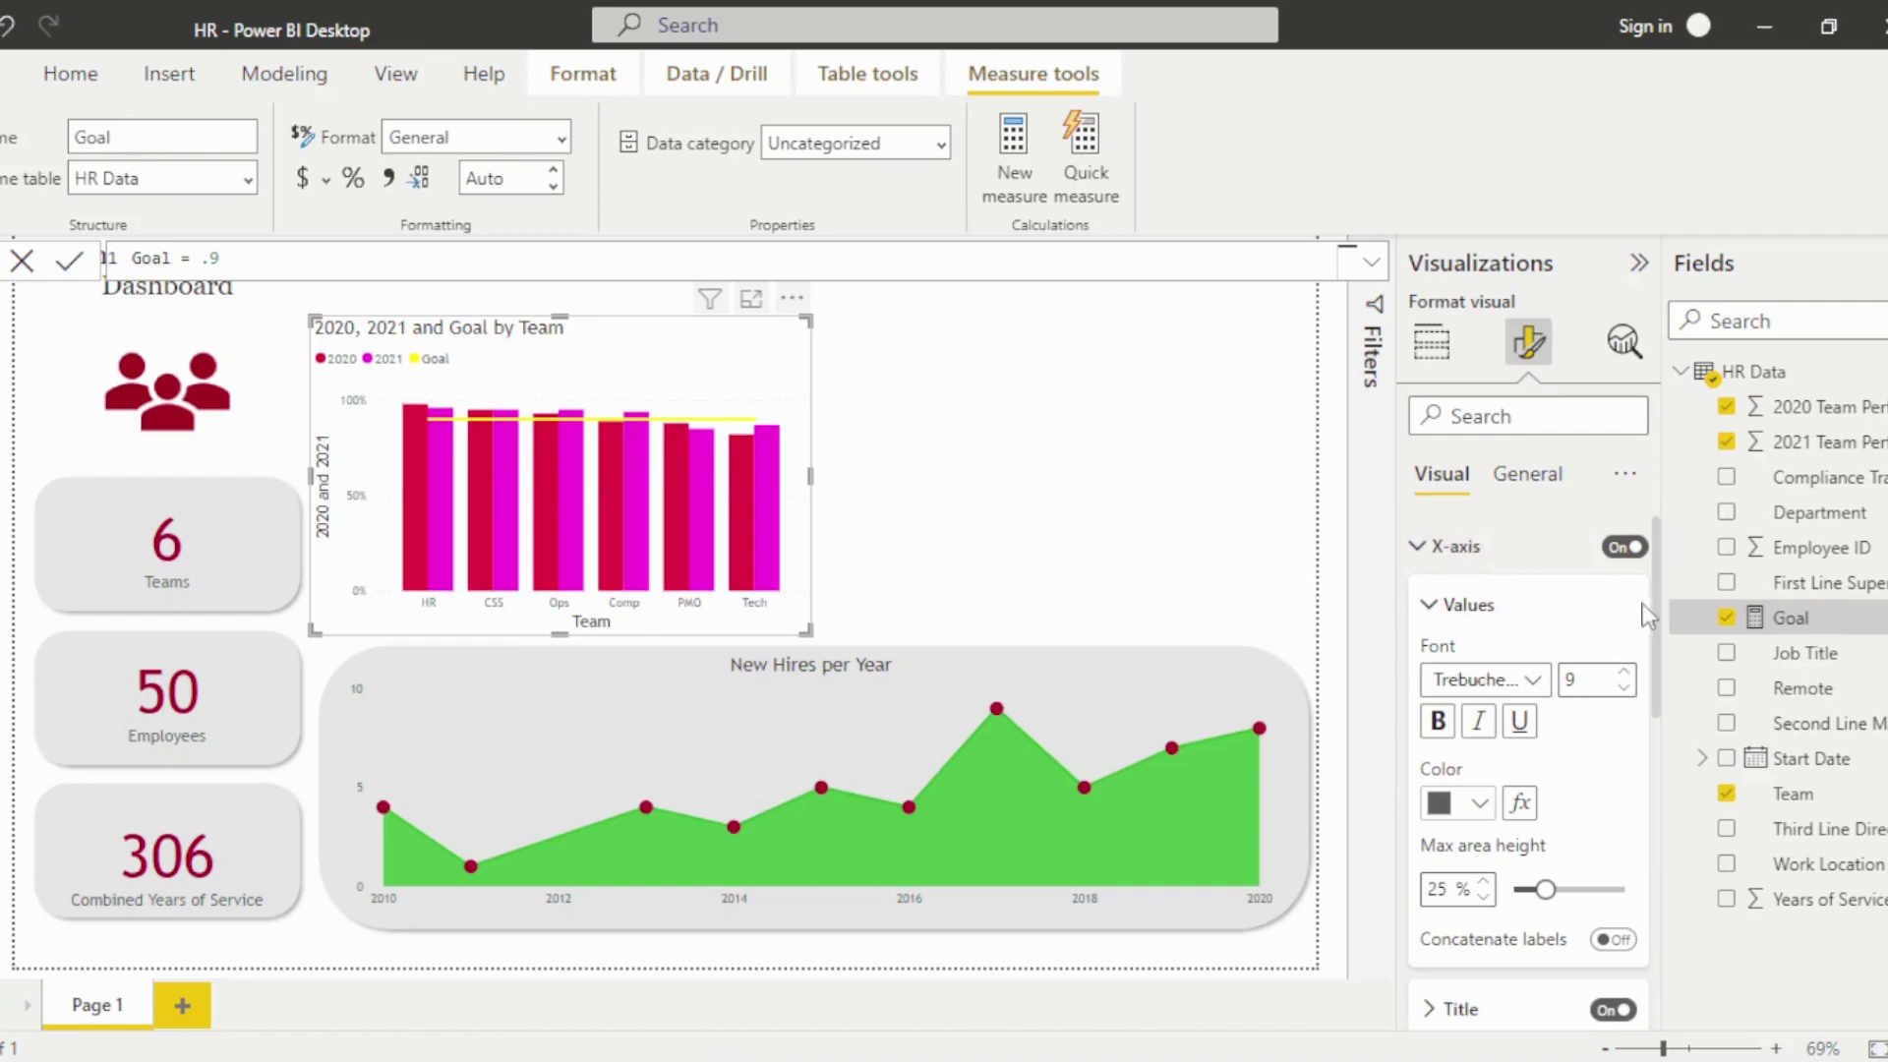
{"action": "scroll", "coordinate": [1658, 606], "scroll_direction": "down", "scroll_amount": 4}
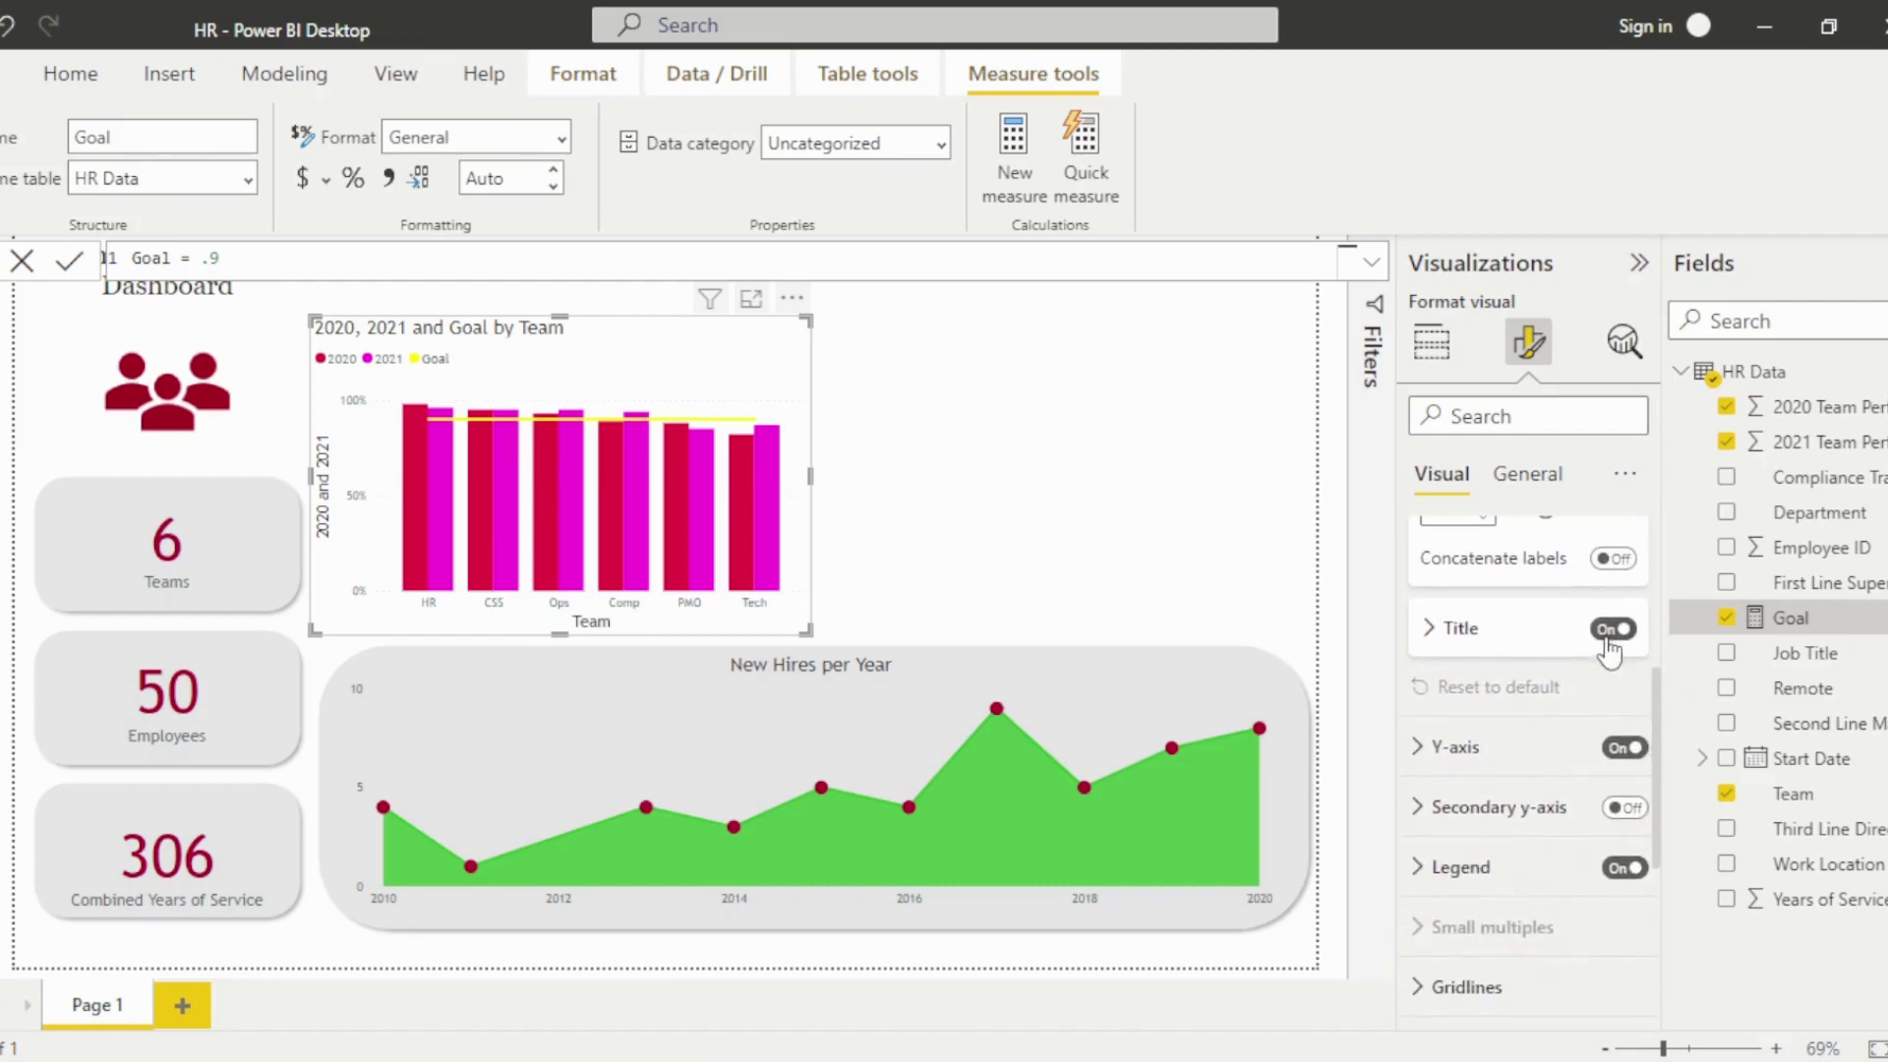
{"action": "left_click", "coordinate": [1612, 629]}
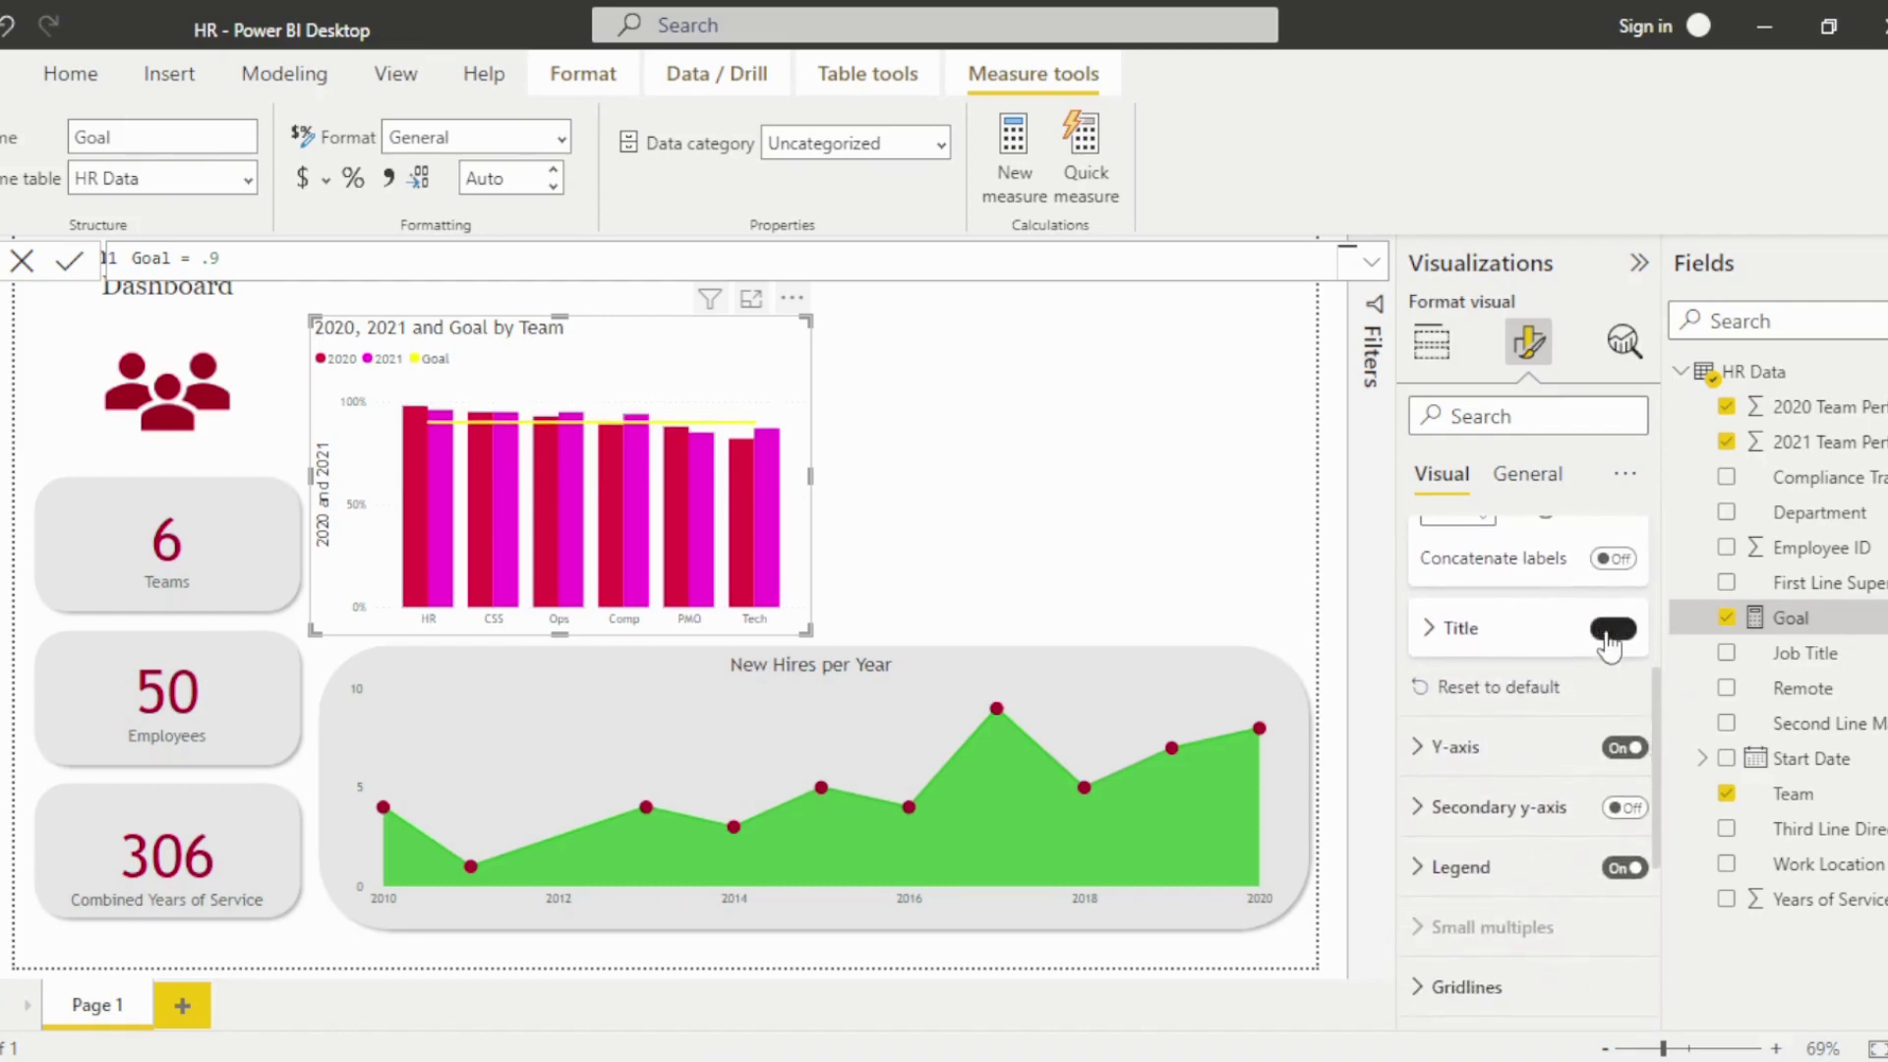
{"action": "left_click", "coordinate": [1417, 749]}
{"action": "scroll", "coordinate": [1658, 702], "scroll_direction": "down", "scroll_amount": 5}
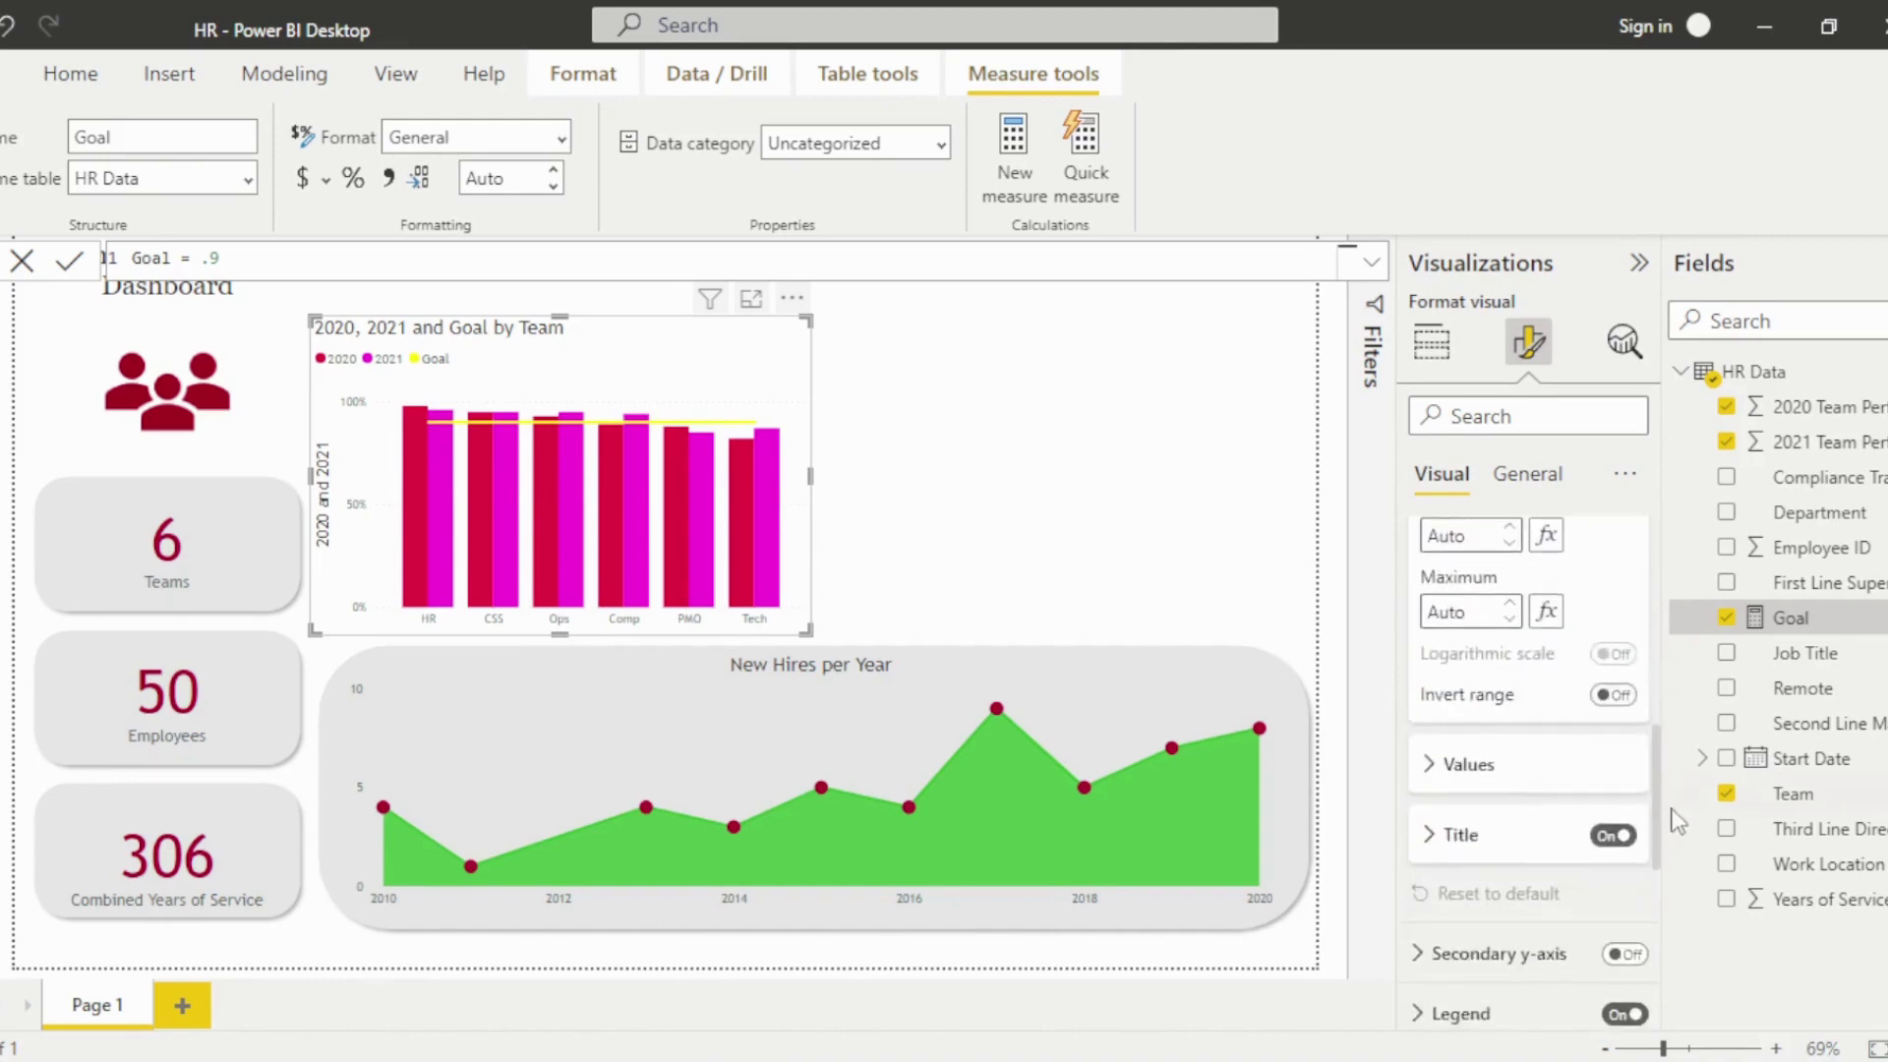
{"action": "scroll", "coordinate": [1677, 870], "scroll_direction": "down", "scroll_amount": 1}
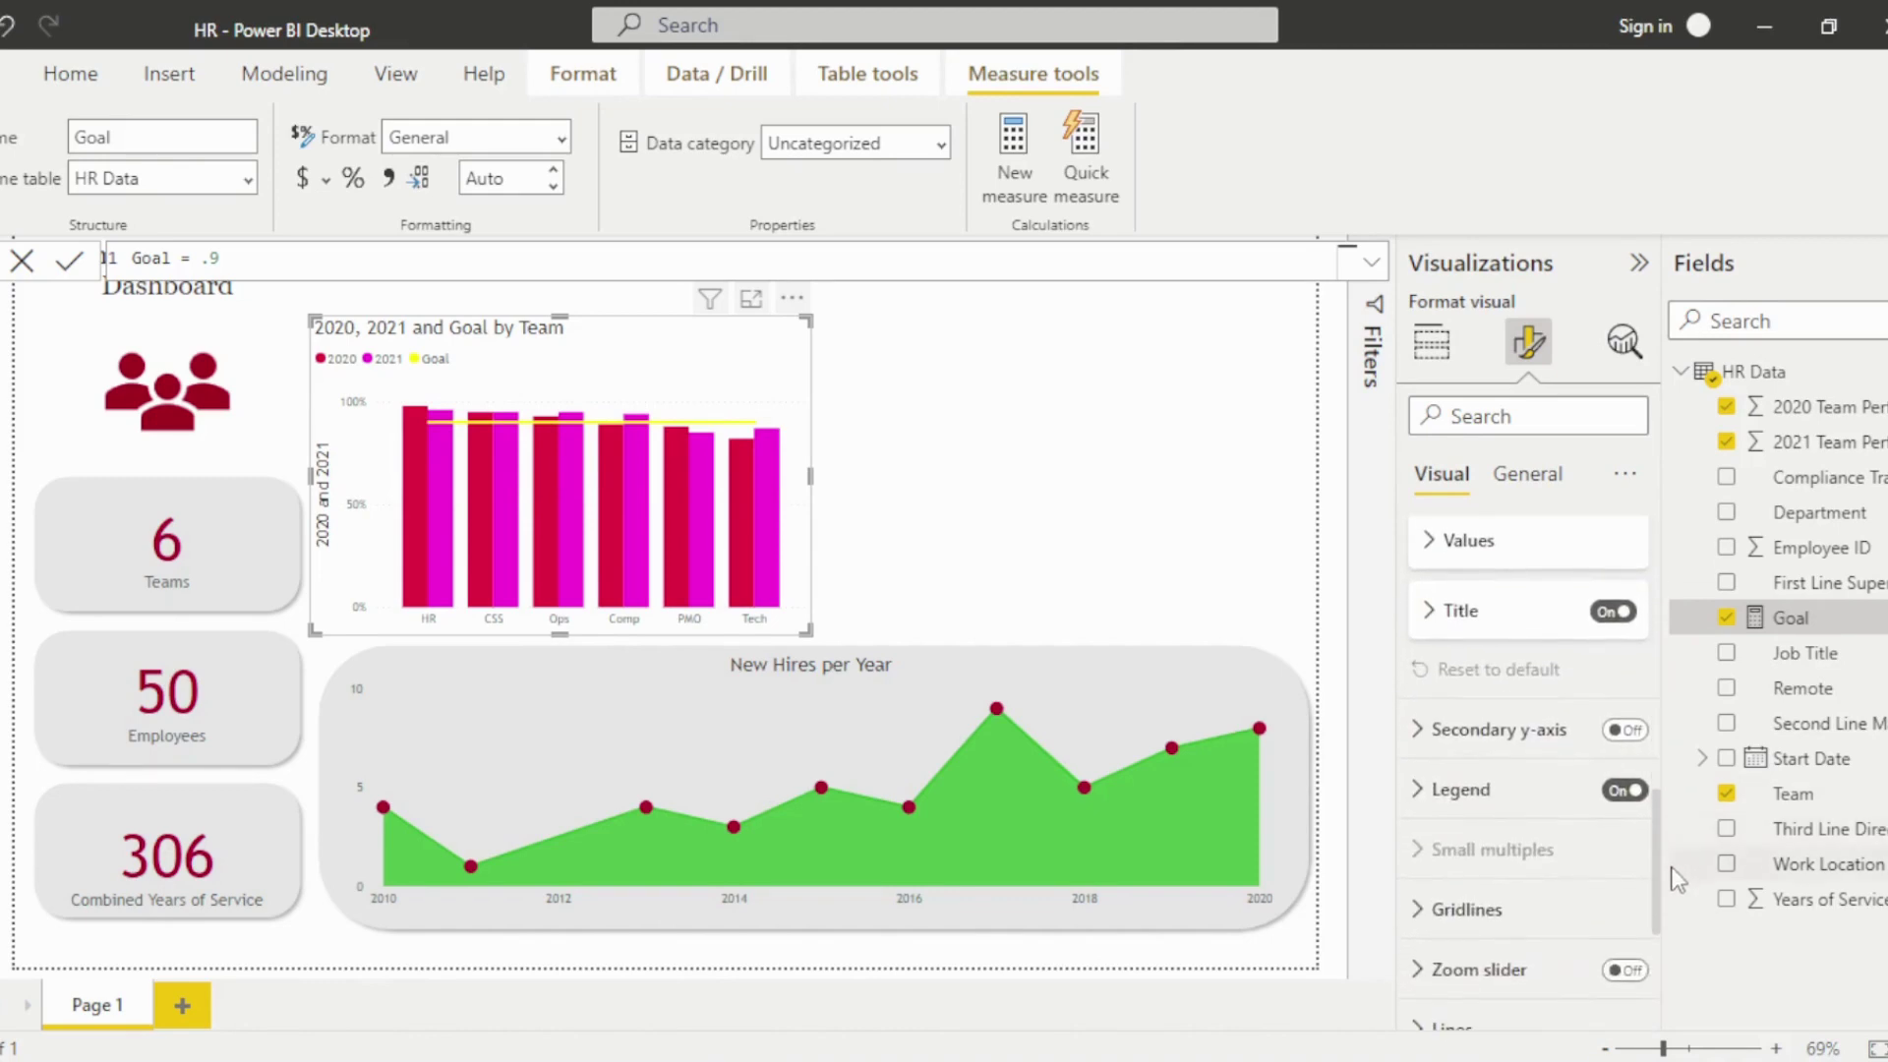
{"action": "left_click", "coordinate": [1610, 611]}
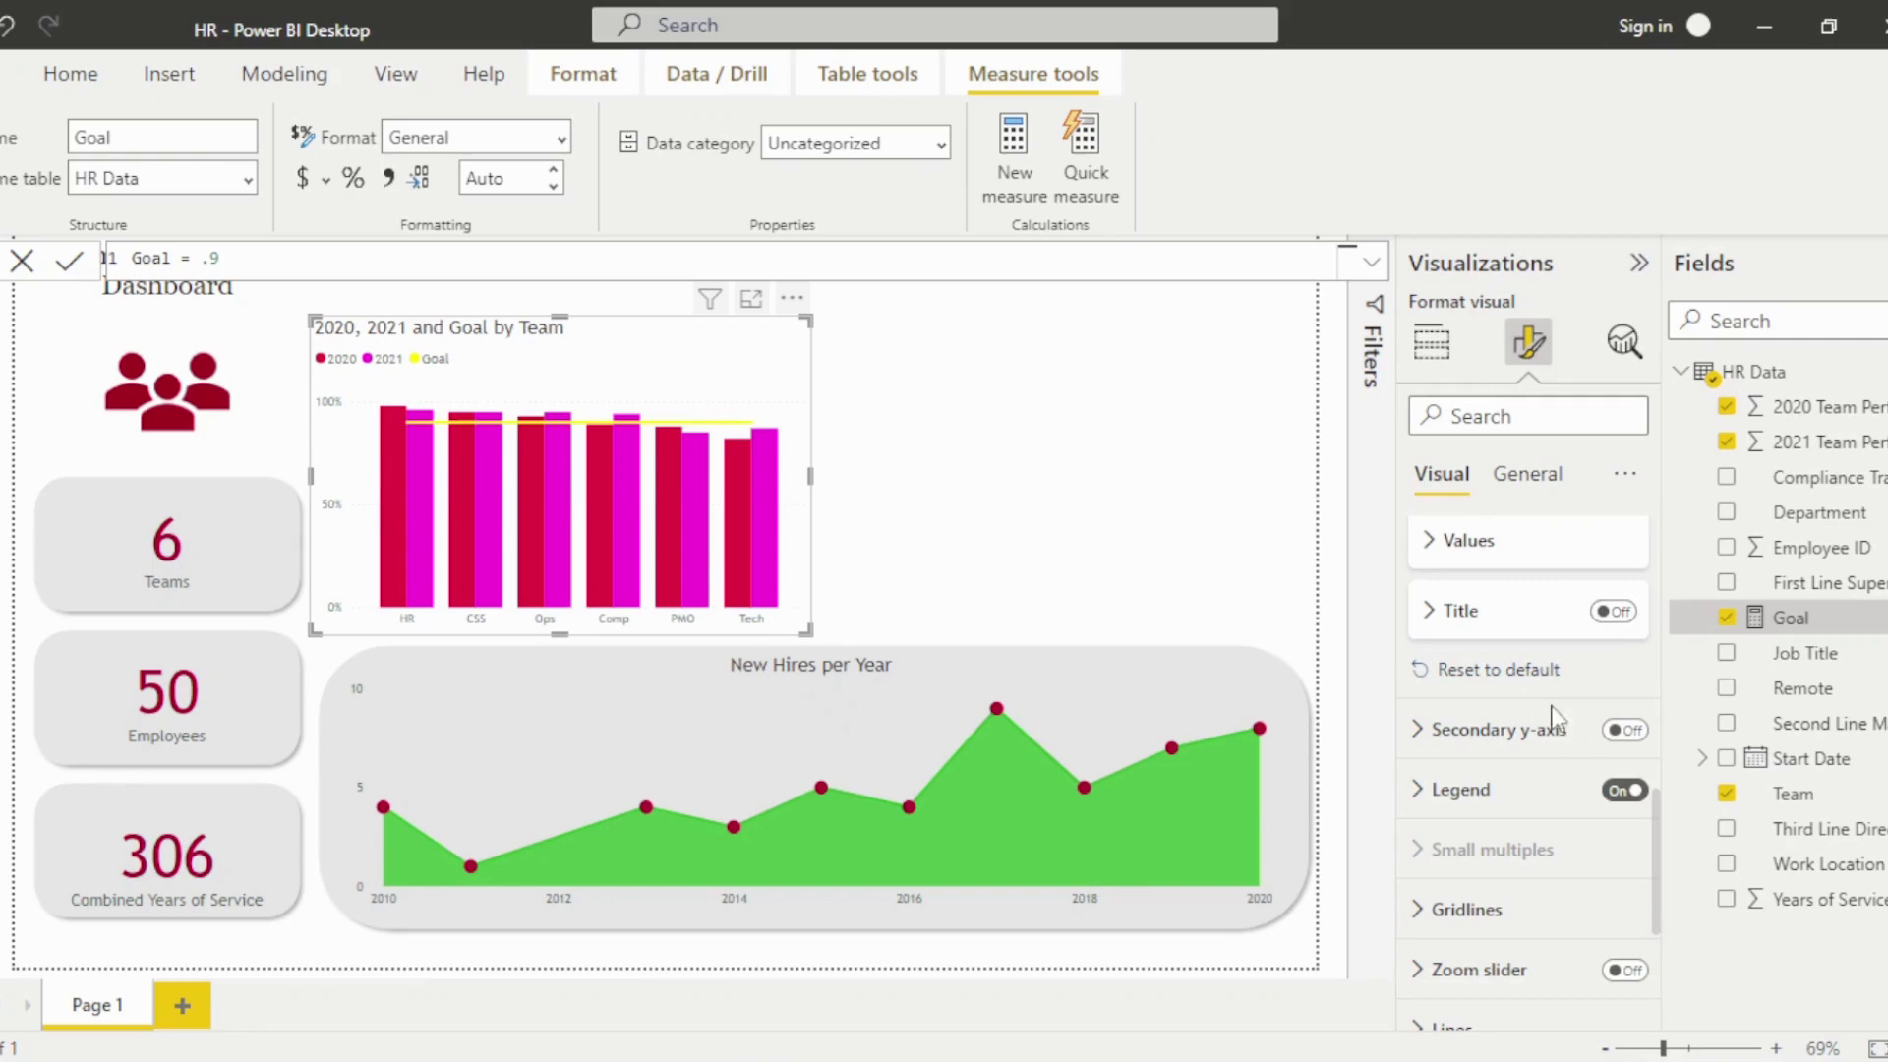
Turn off the team chart's horizontal gridlines.
{"action": "left_click_drag", "start_coordinate": [1657, 827], "coordinate": [1662, 900]}
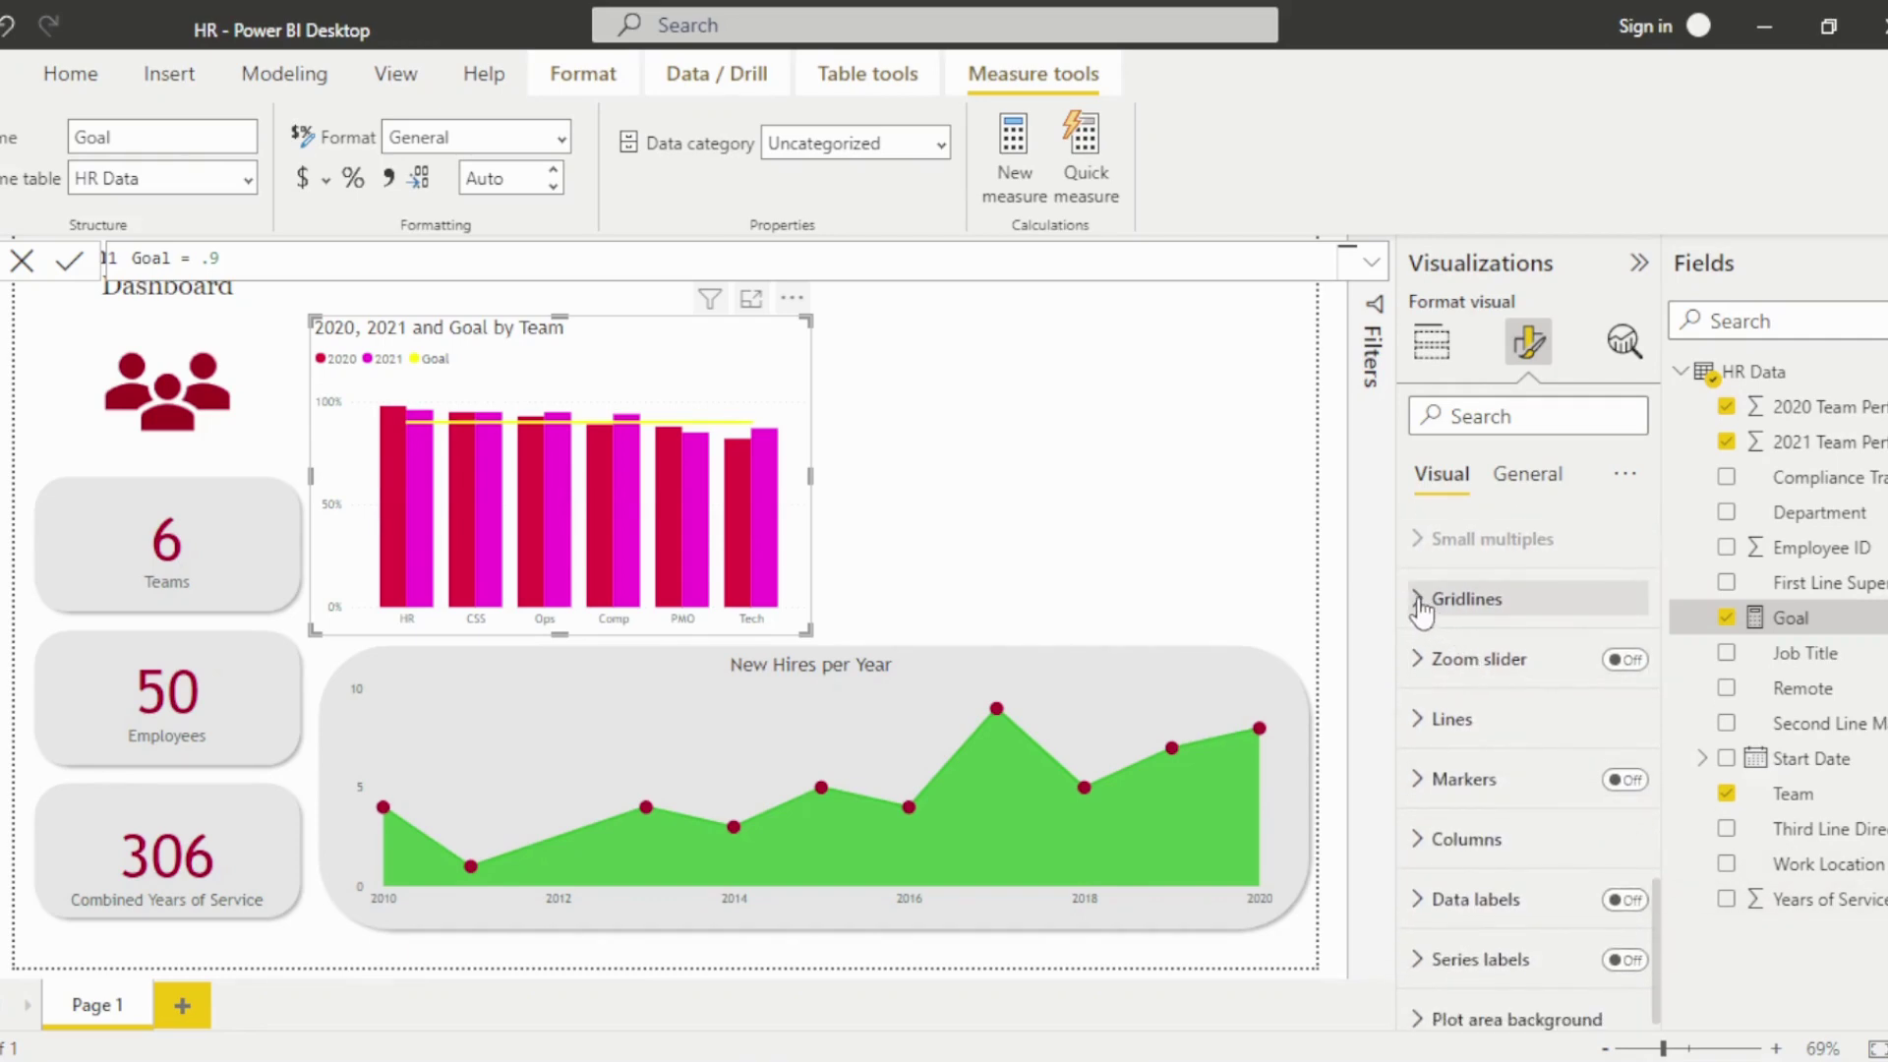
{"action": "left_click", "coordinate": [1422, 605]}
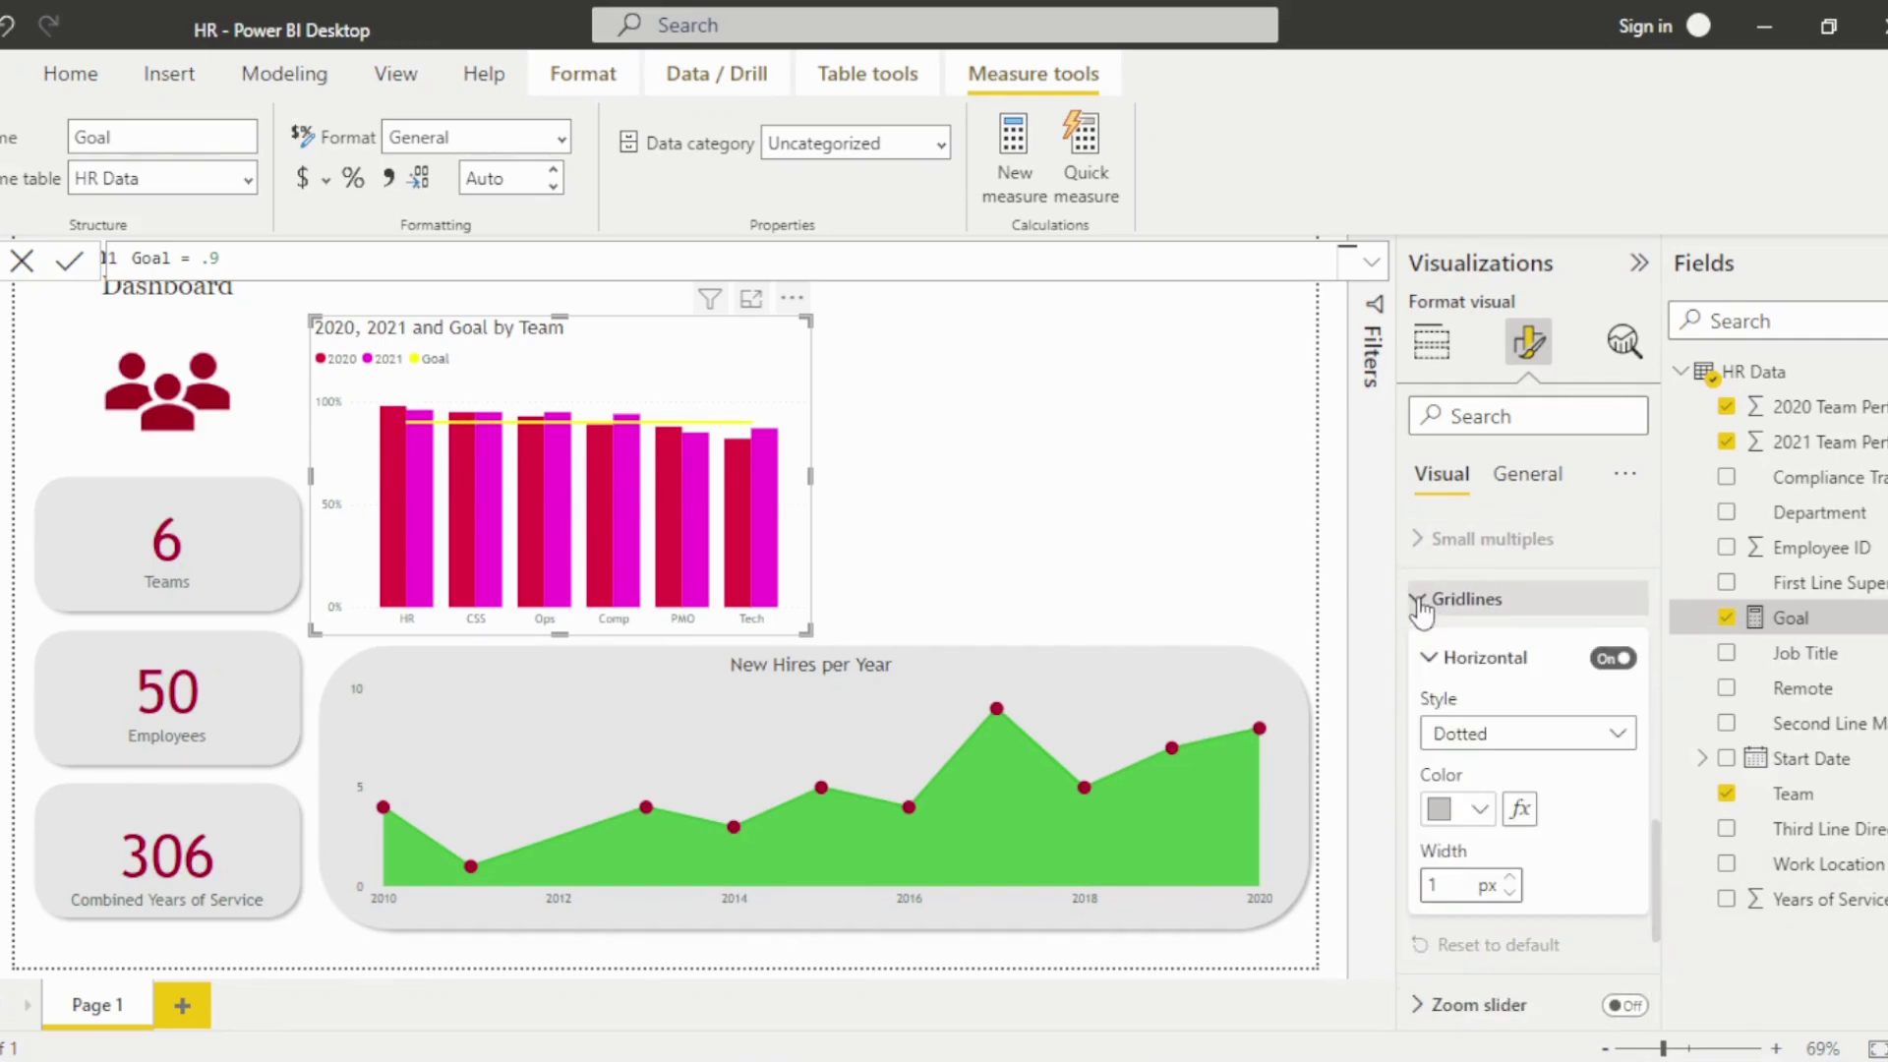
{"action": "left_click", "coordinate": [1613, 658]}
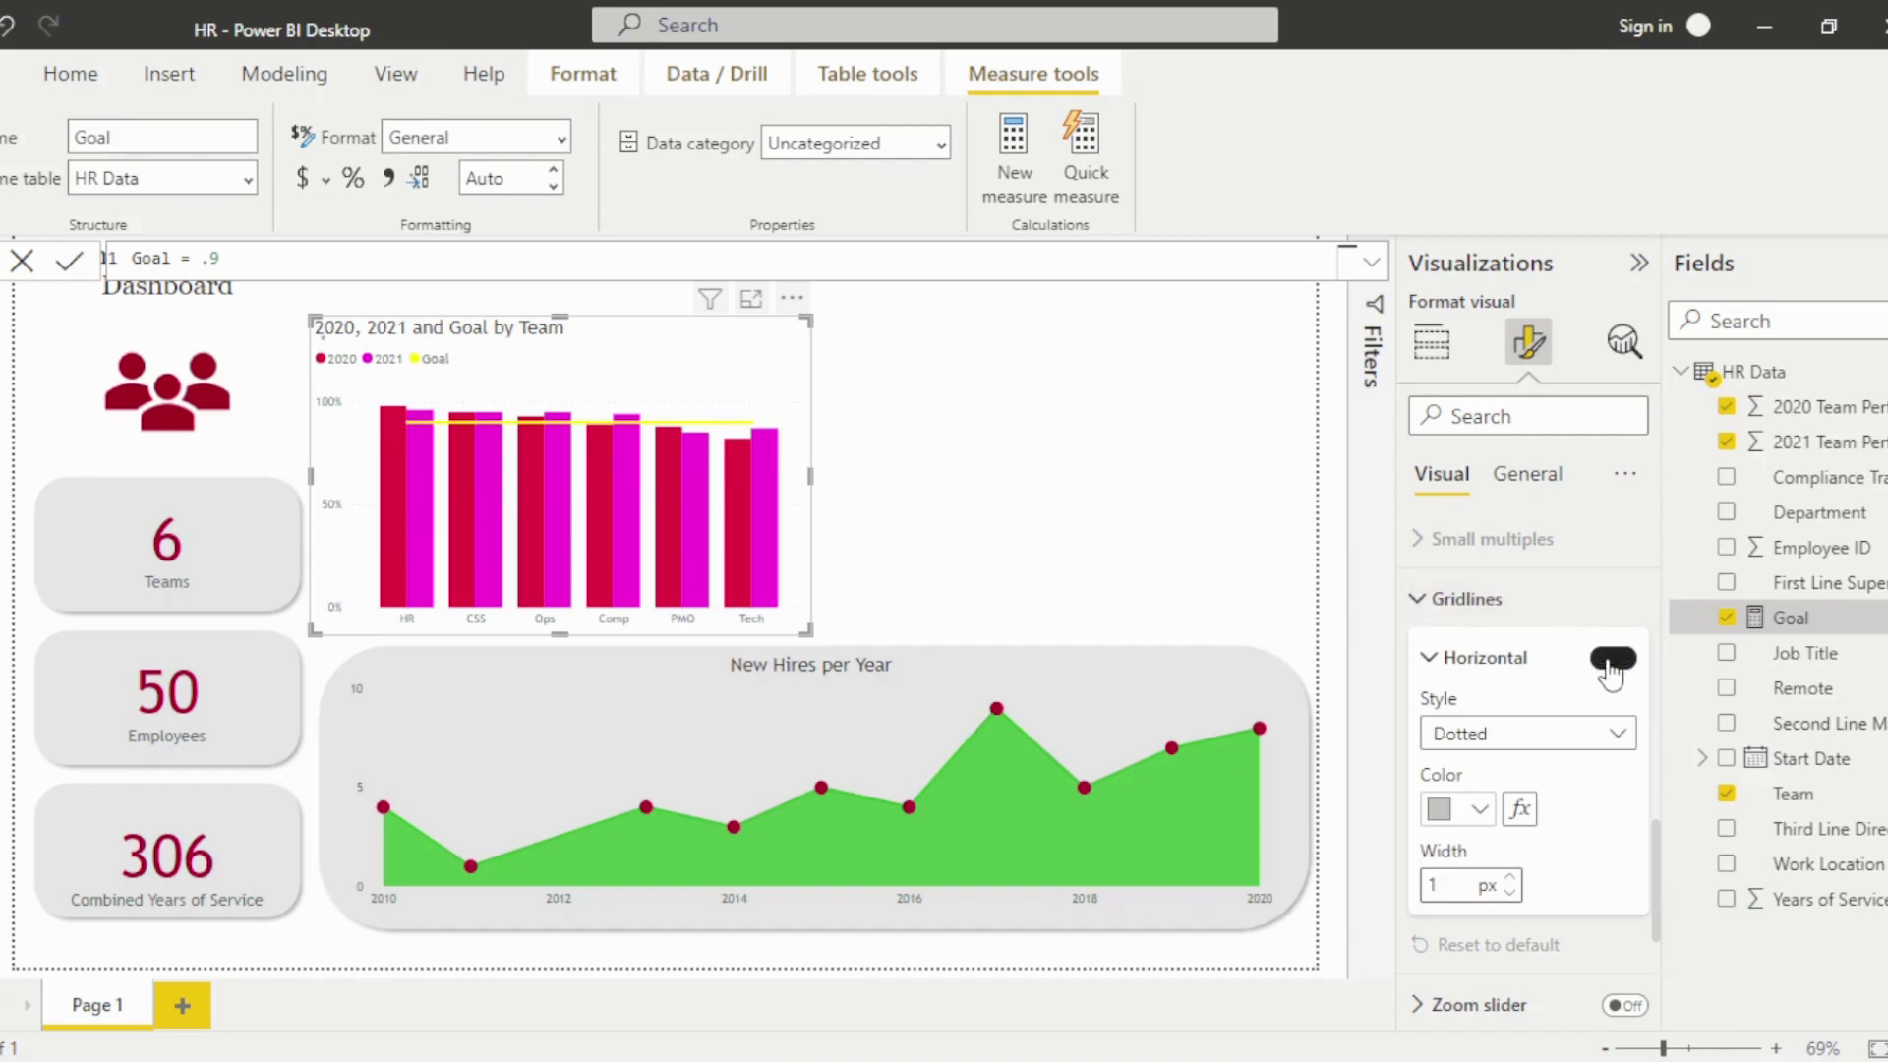
{"action": "left_click", "coordinate": [1419, 610]}
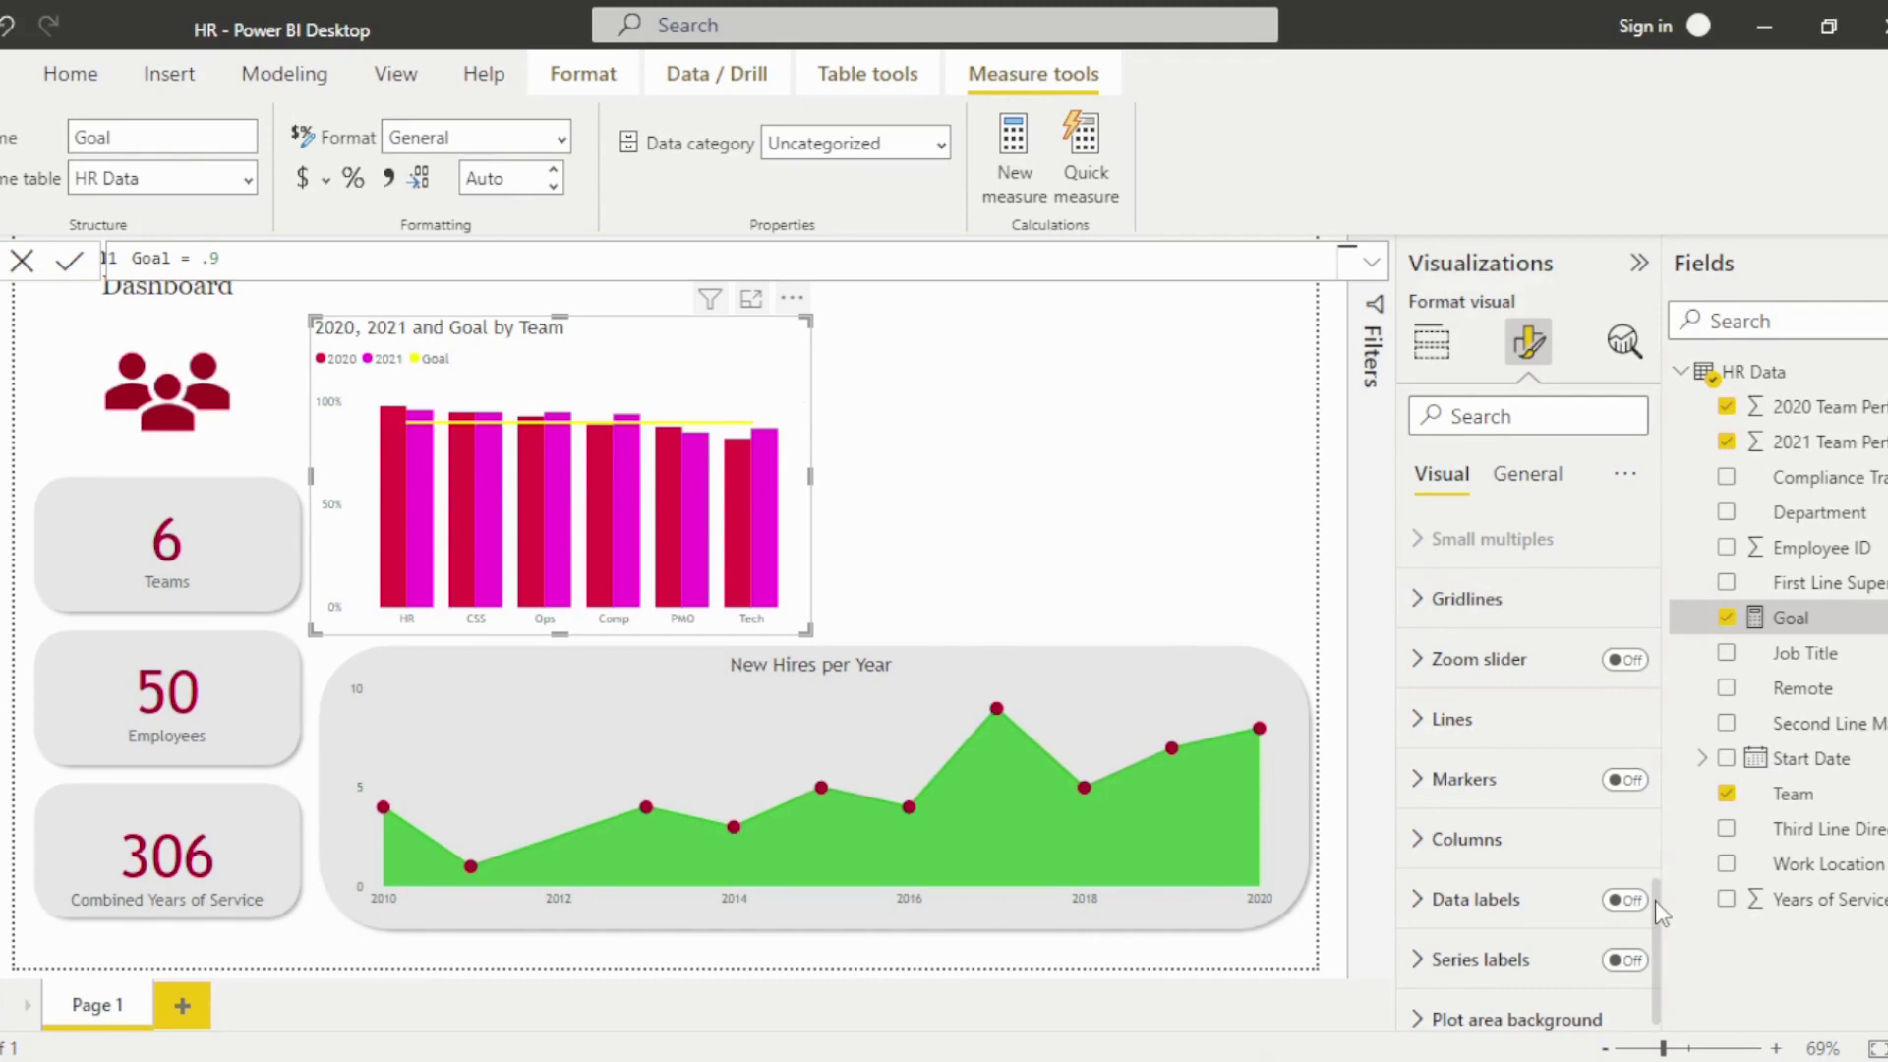
Move the team chart's legend to Top center.
{"action": "left_click_drag", "start_coordinate": [1655, 901], "coordinate": [1659, 861]}
{"action": "left_click", "coordinate": [1441, 664]}
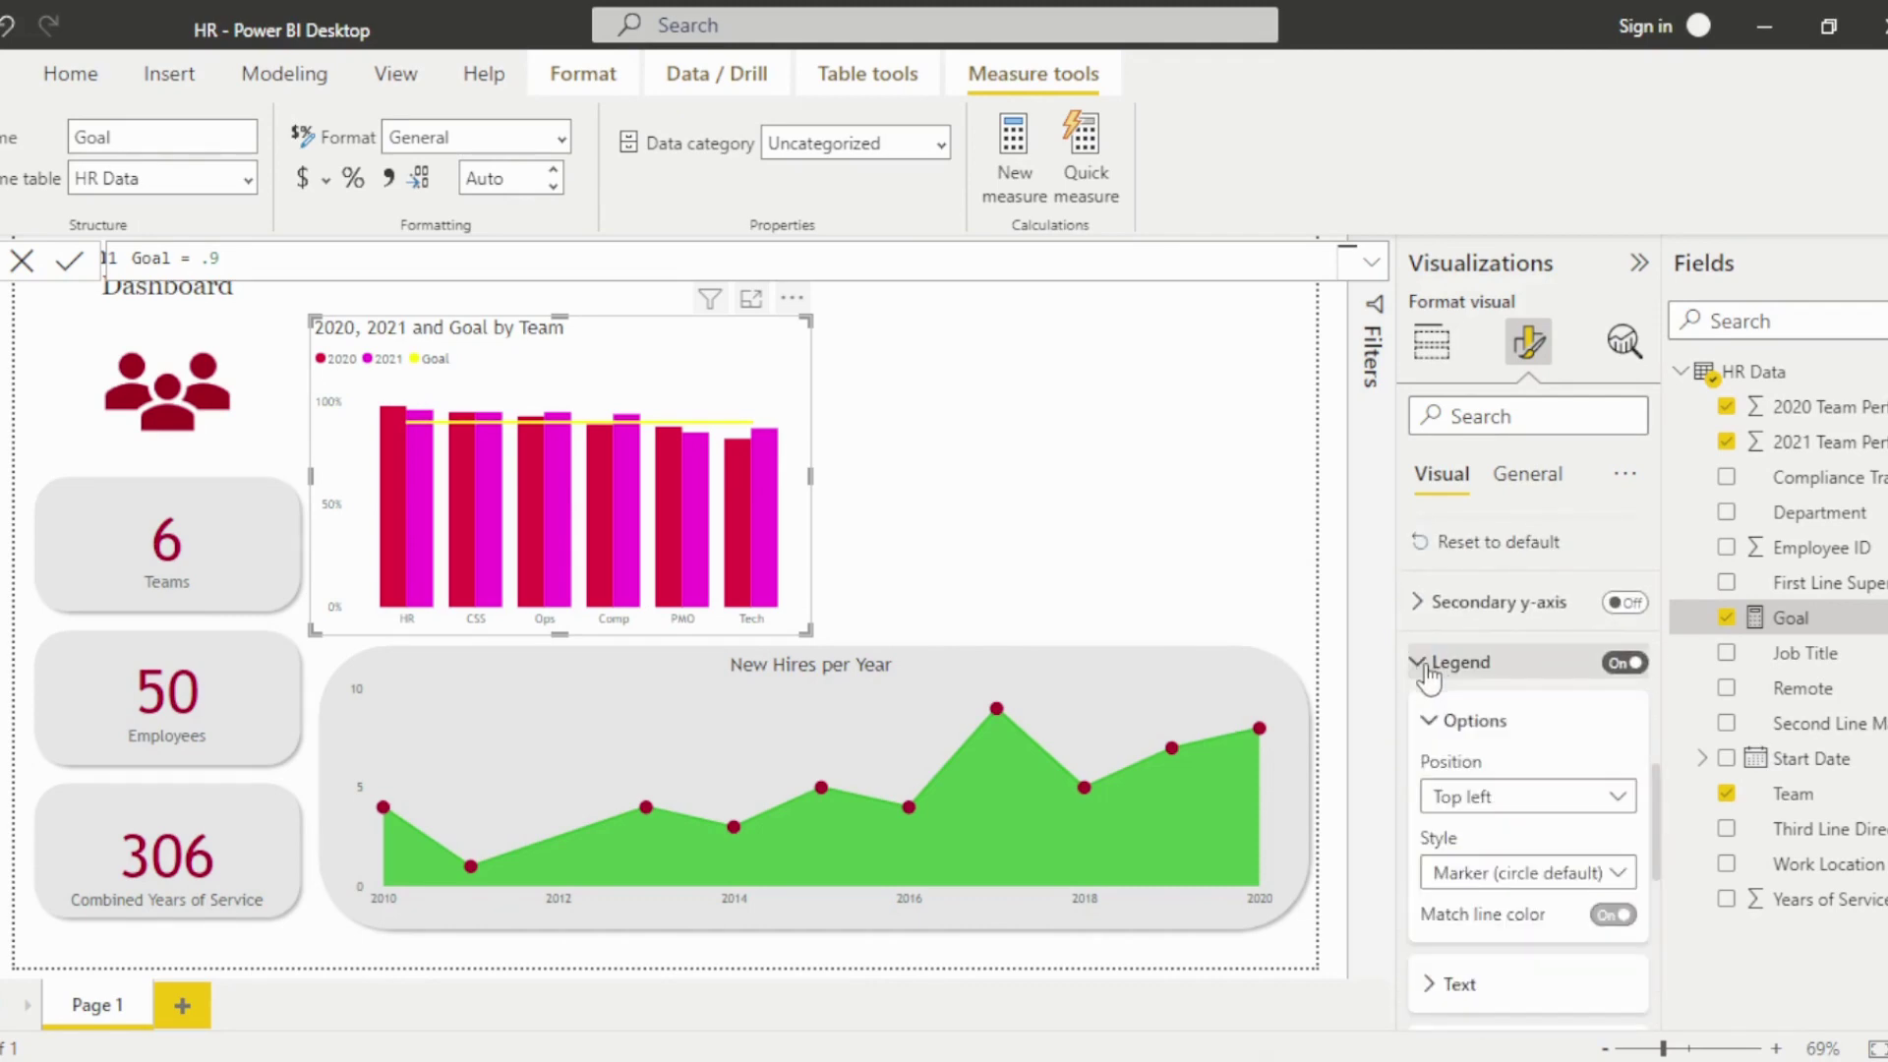
{"action": "scroll", "coordinate": [1658, 828], "scroll_direction": "down", "scroll_amount": 2}
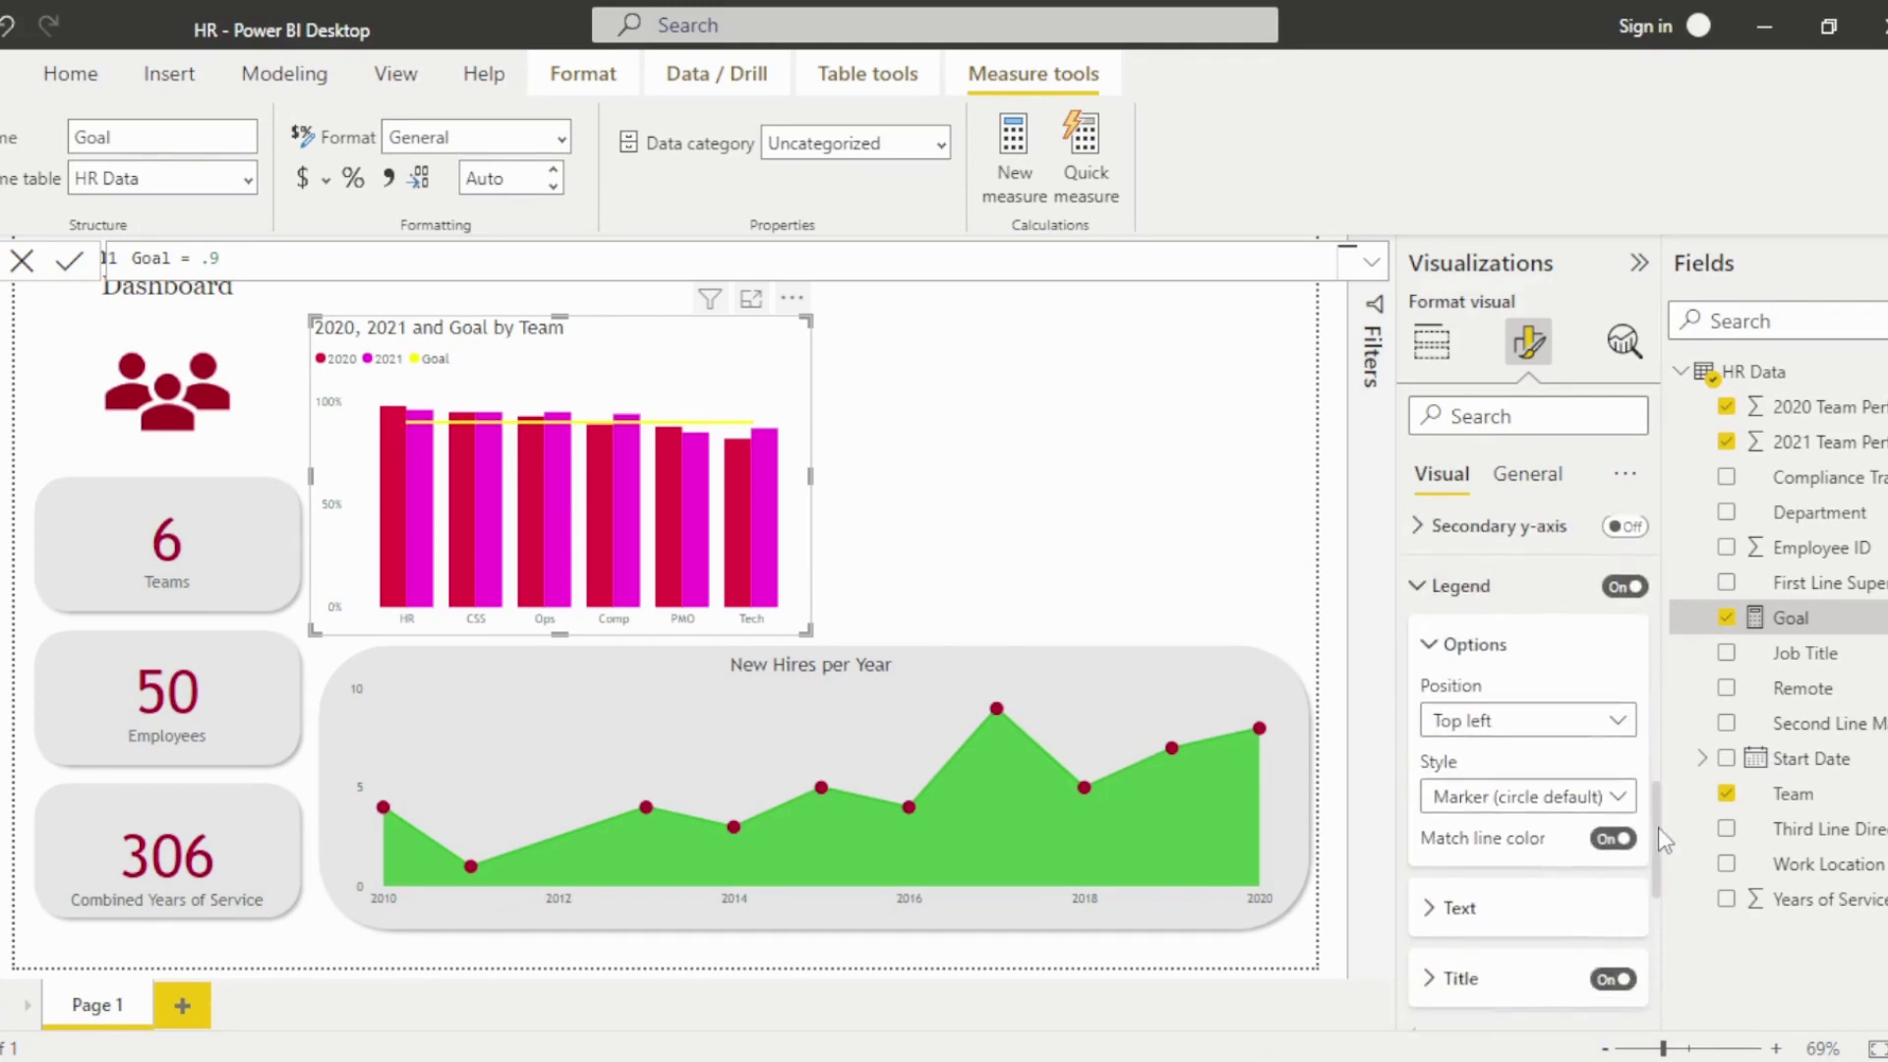
{"action": "left_click", "coordinate": [1610, 695]}
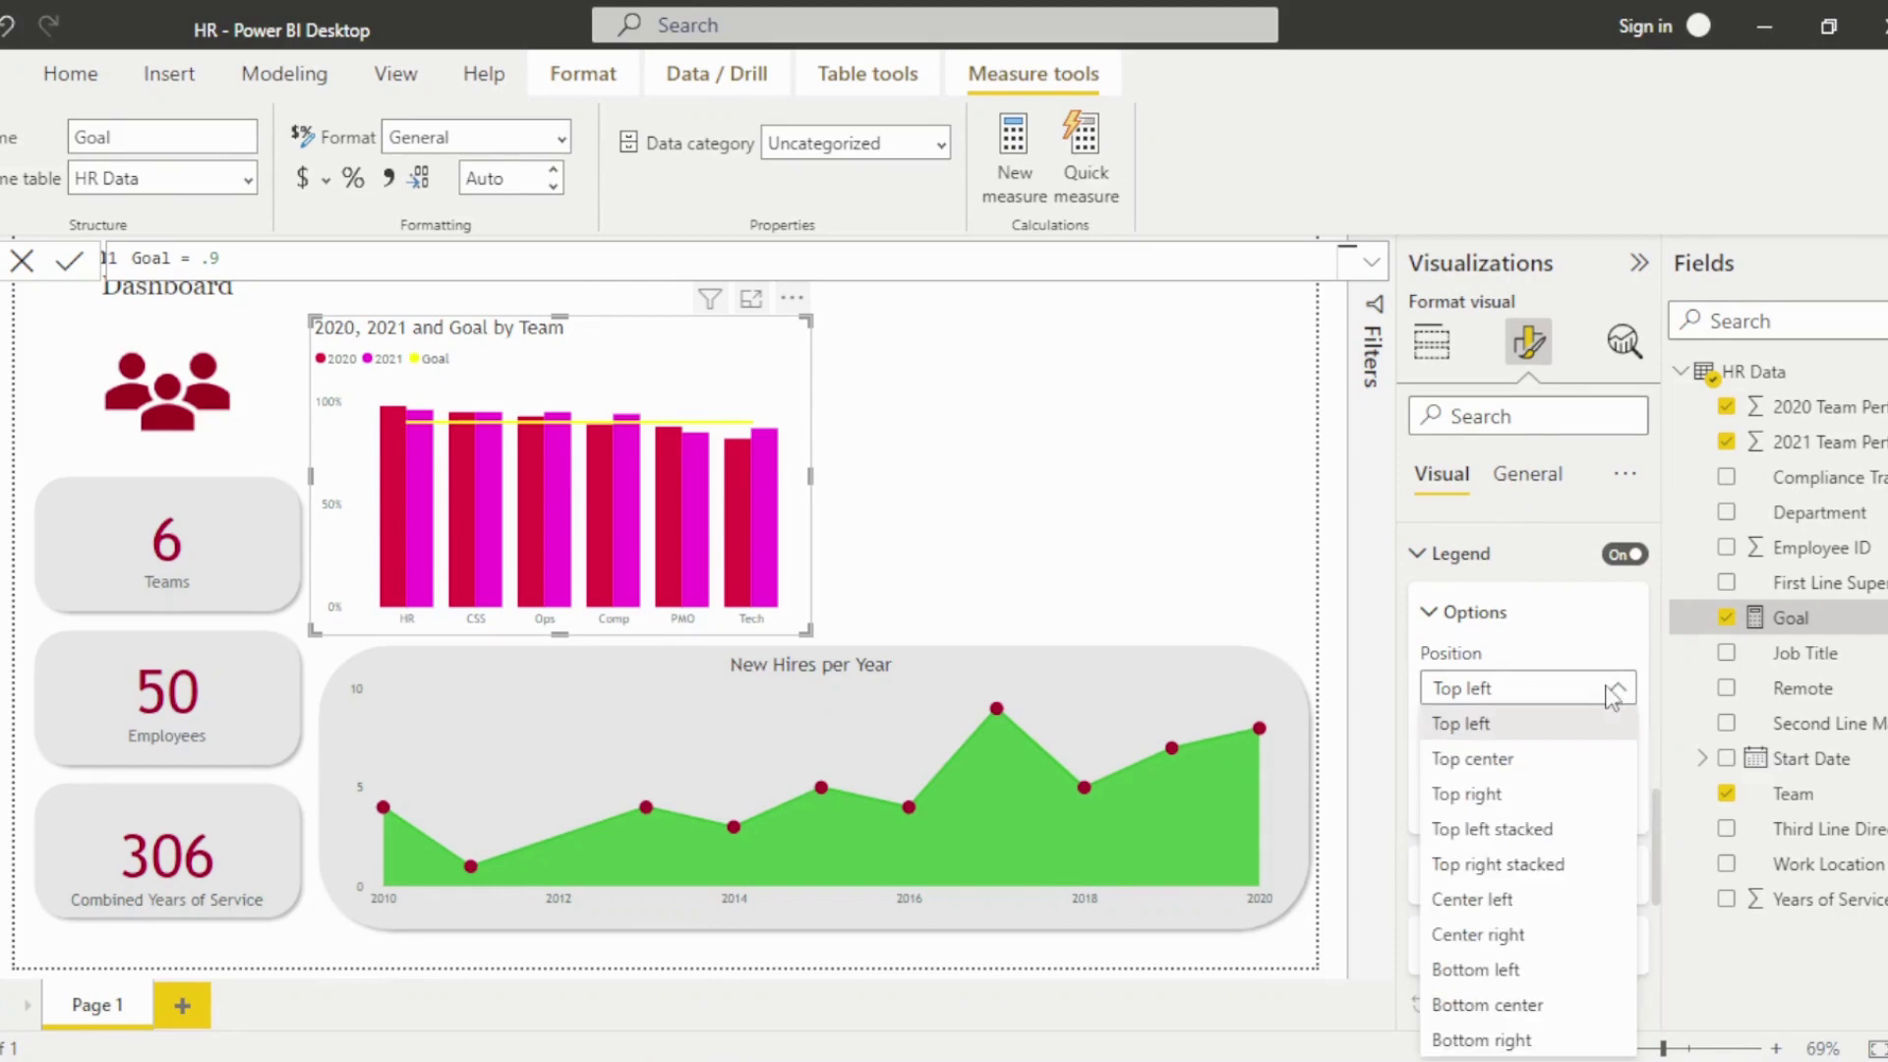
{"action": "key", "text": "Escape"}
{"action": "key", "text": "Down"}
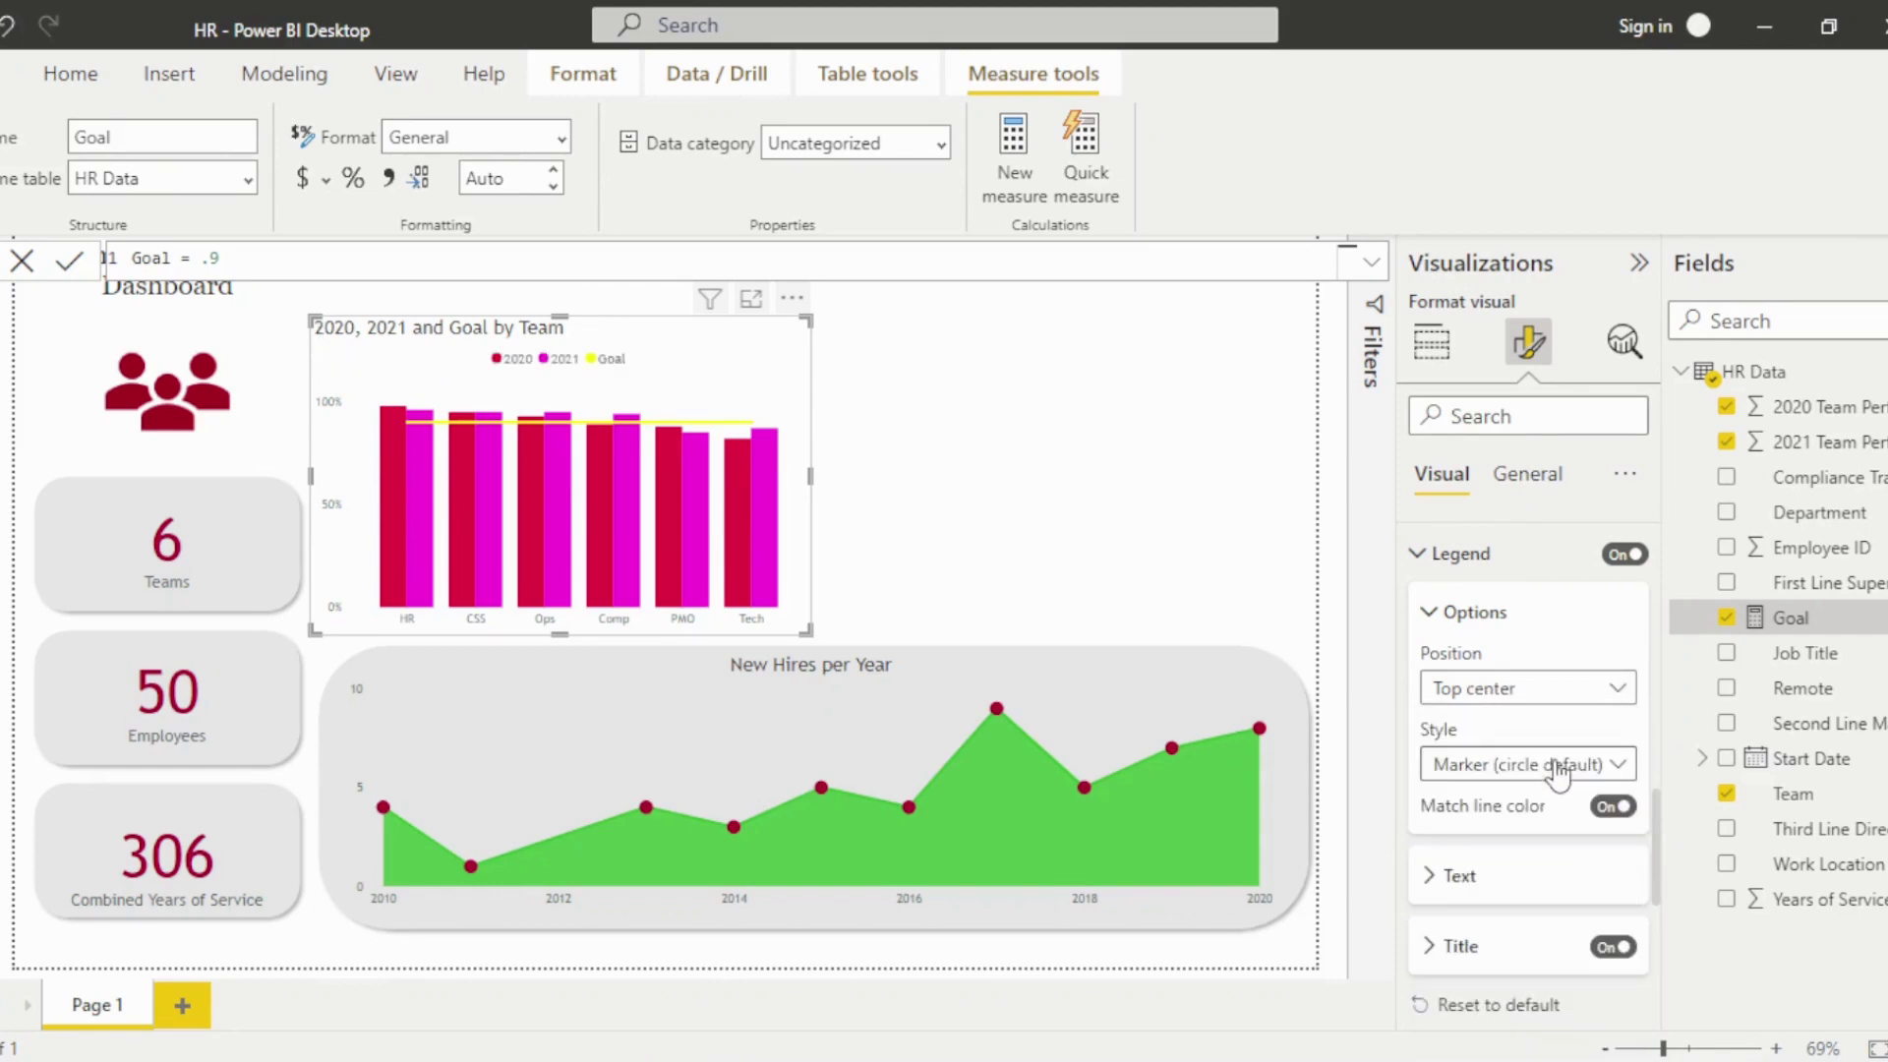
Give the Goal line a 0 px stroke width and a dark red colour.
{"action": "left_click", "coordinate": [1417, 569]}
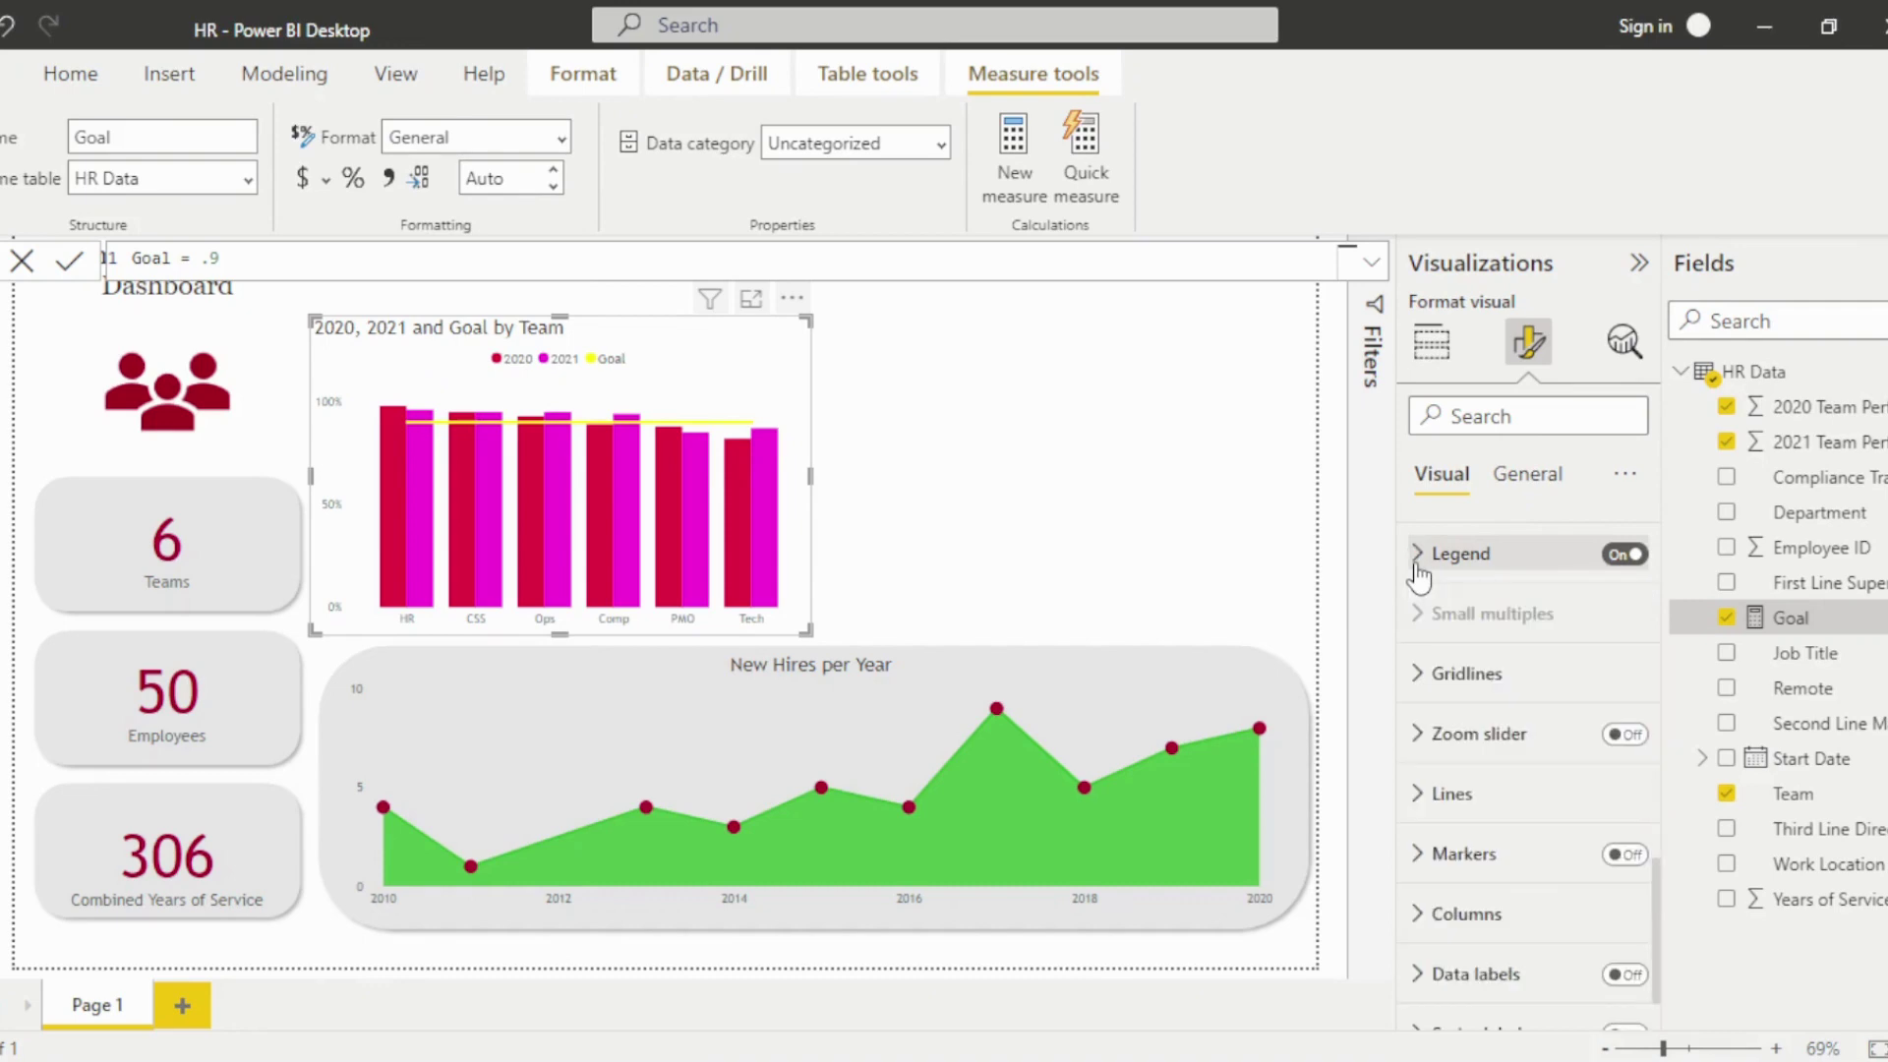
{"action": "left_click", "coordinate": [1420, 796]}
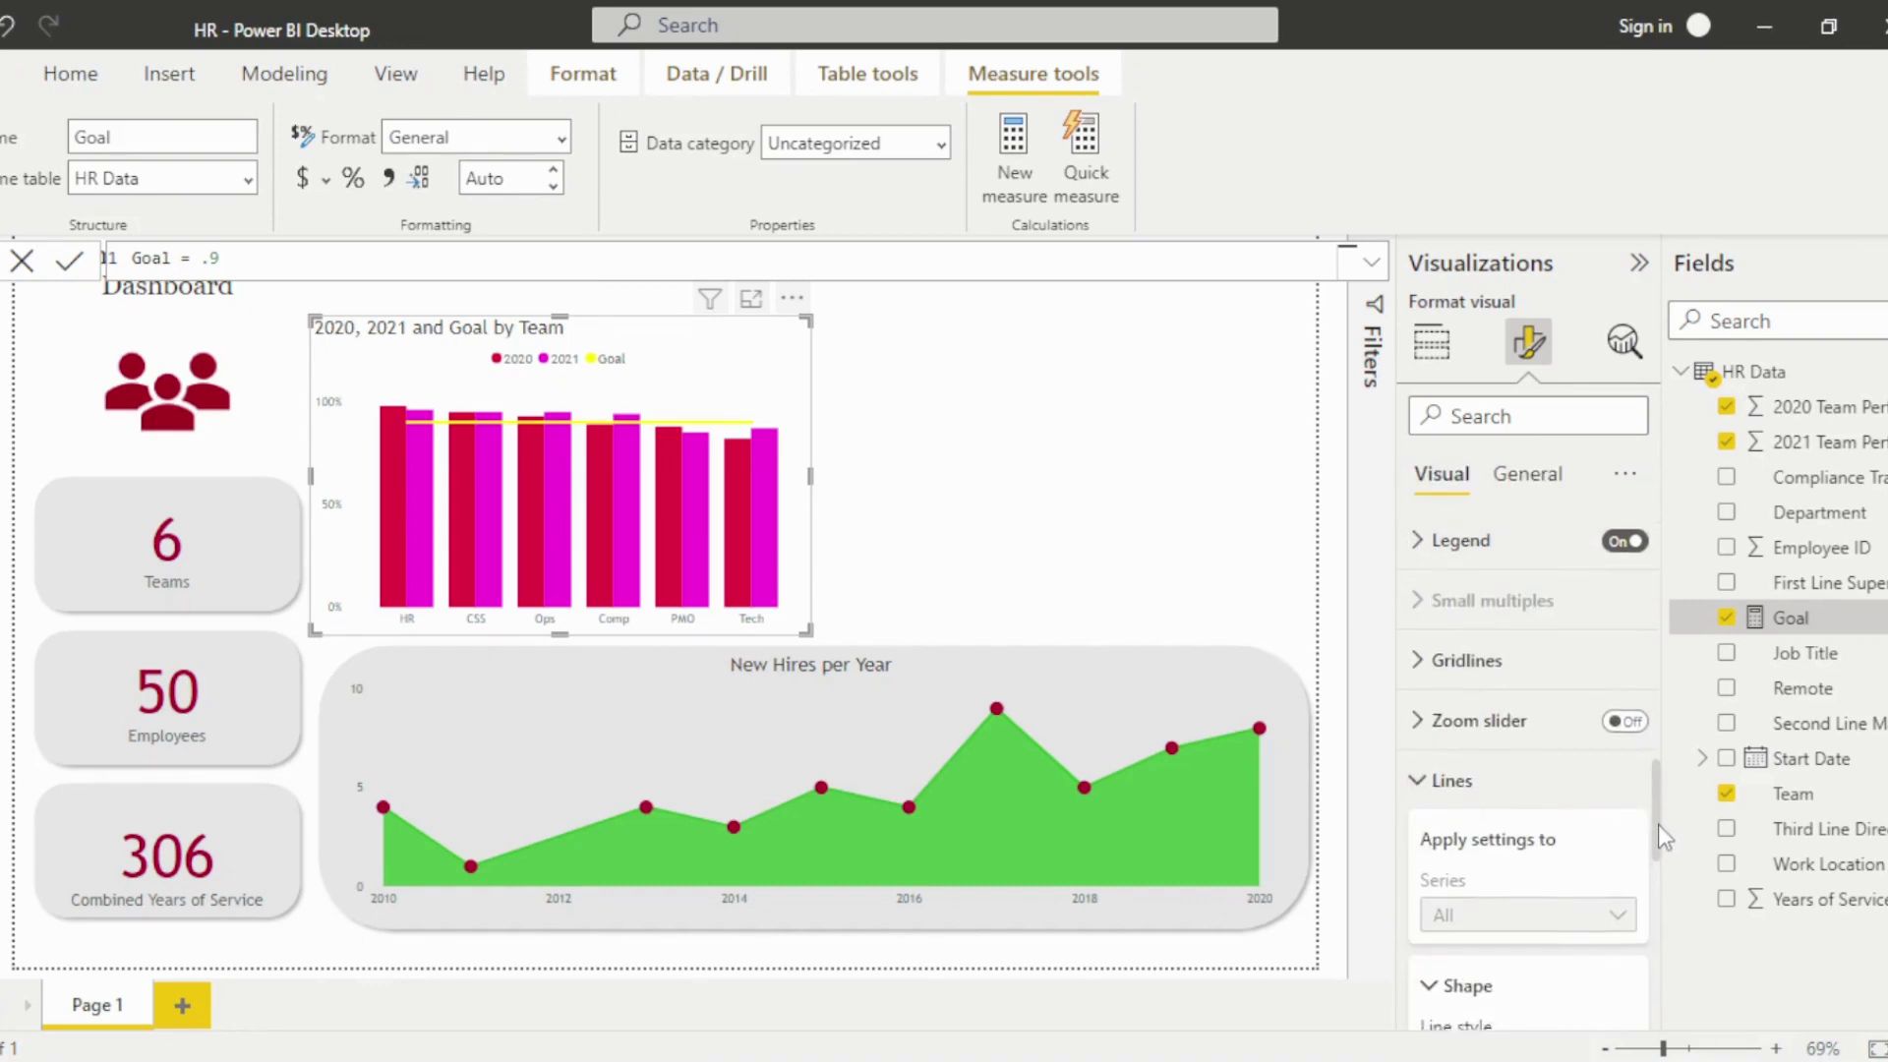
{"action": "left_click_drag", "start_coordinate": [1657, 824], "coordinate": [1670, 929]}
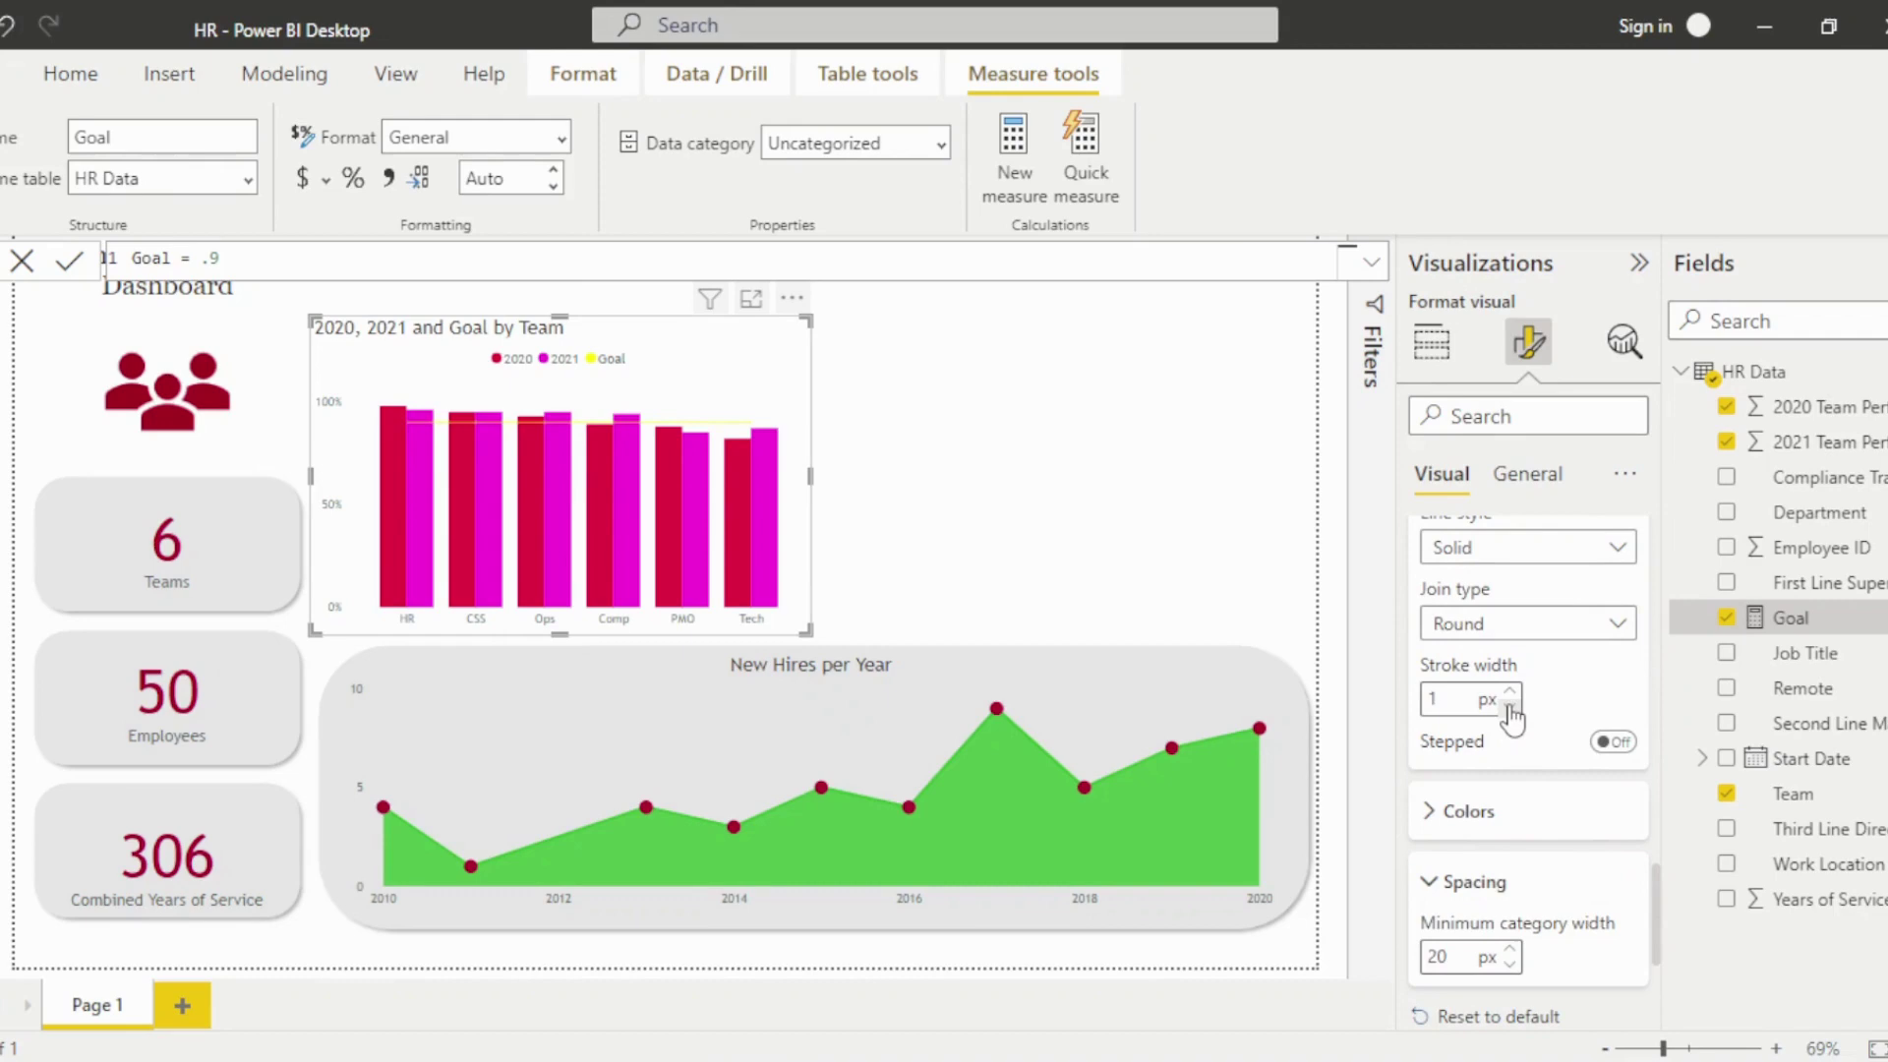
{"action": "left_click", "coordinate": [1428, 820]}
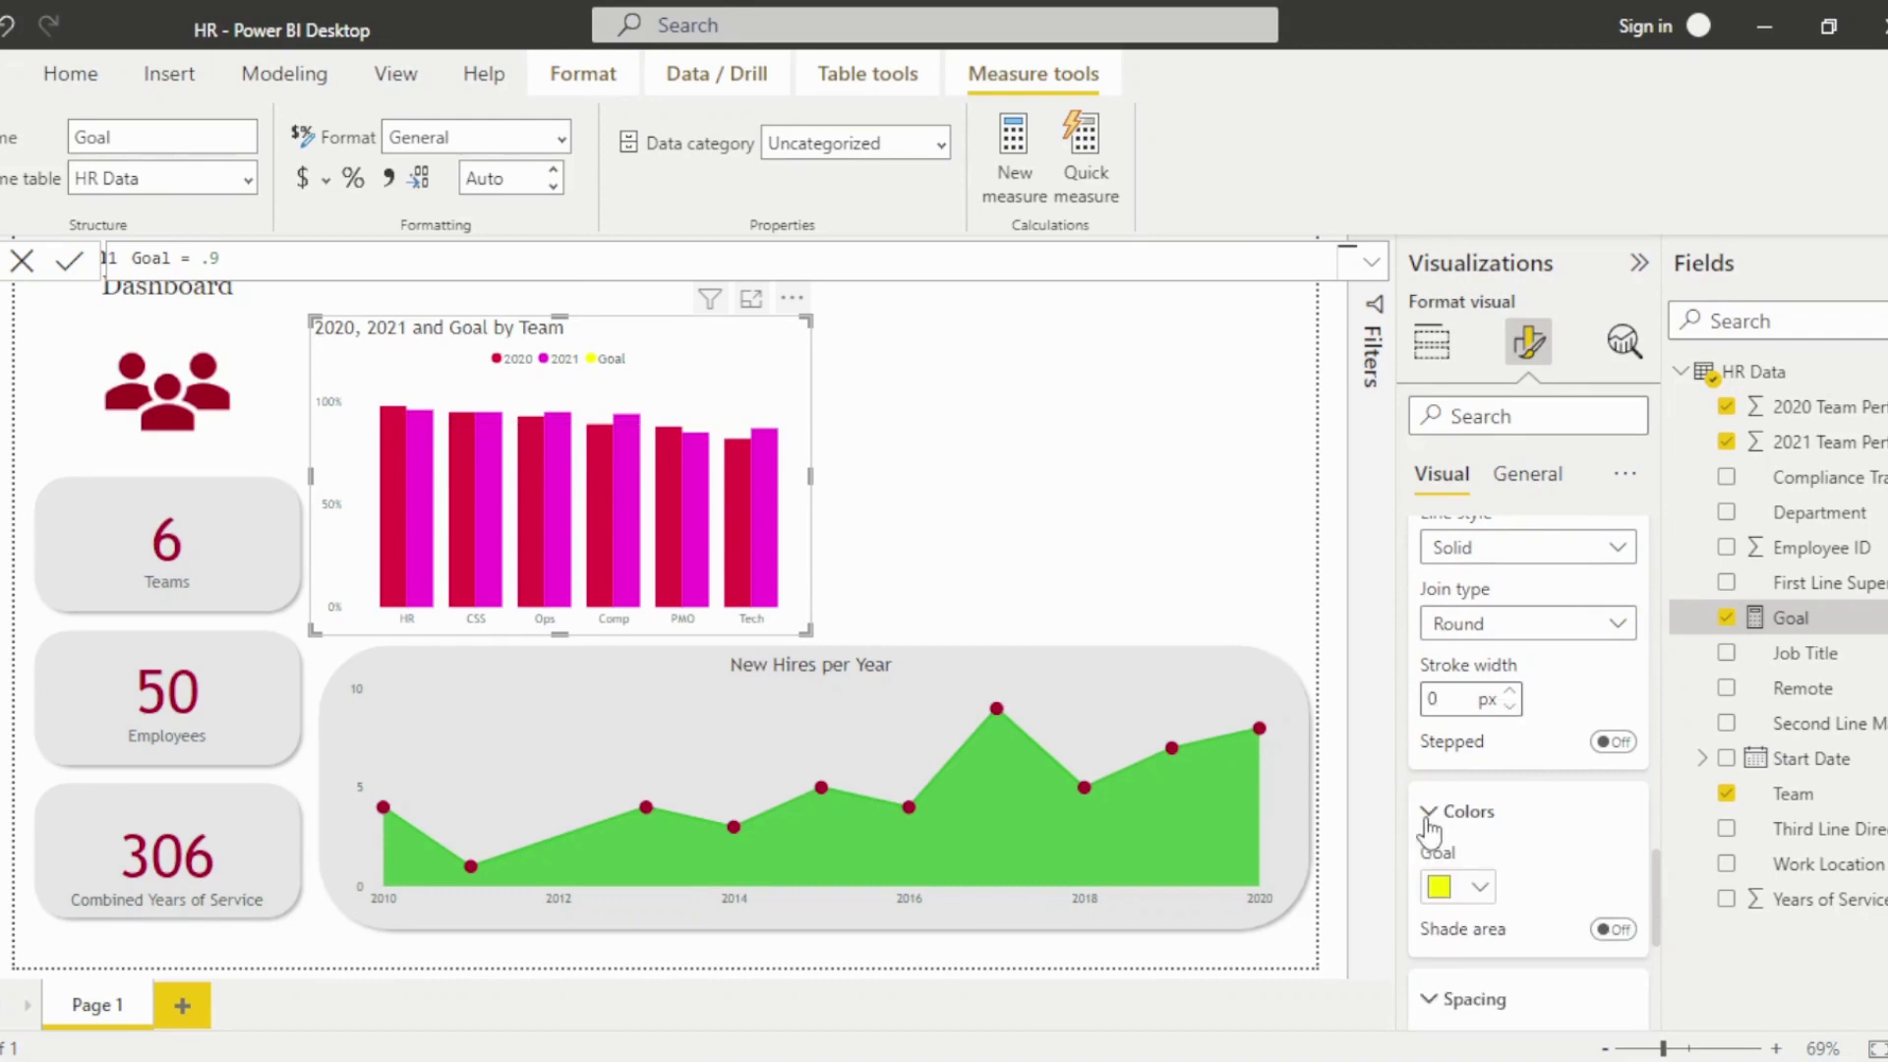
{"action": "left_click", "coordinate": [1485, 890]}
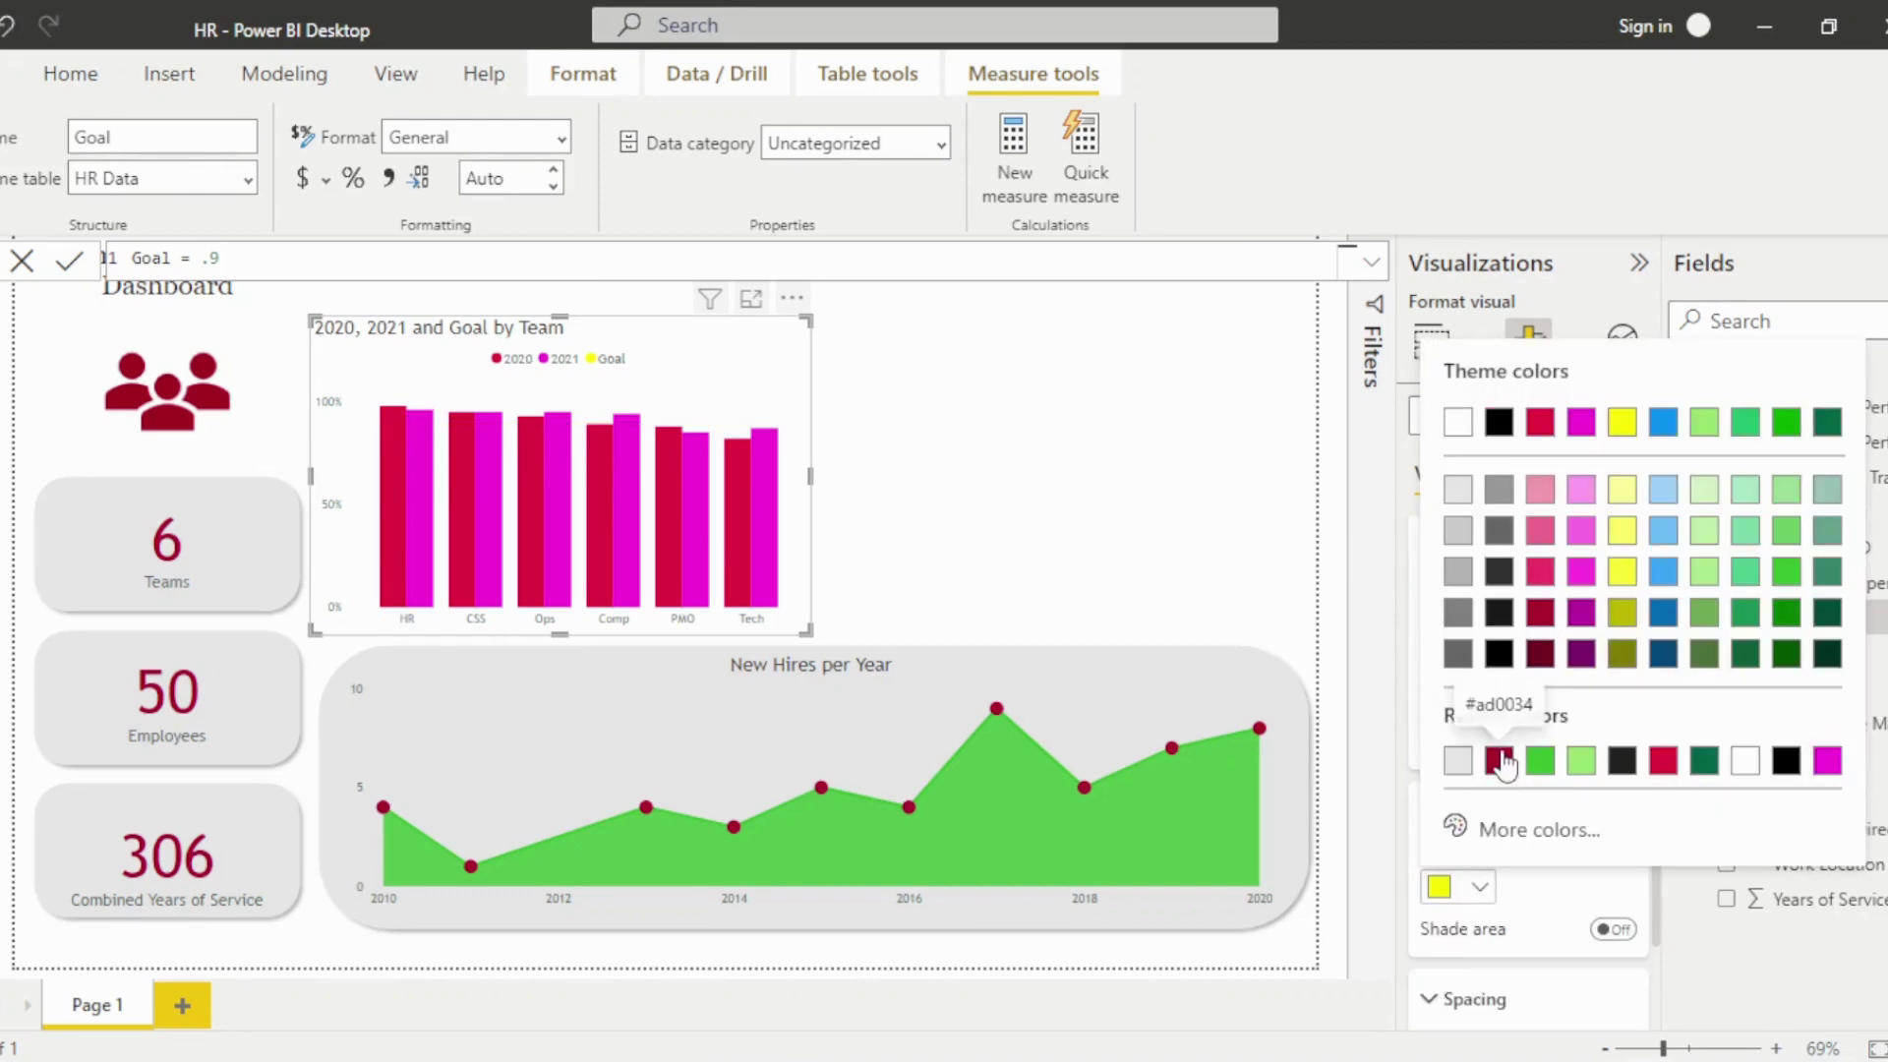
{"action": "left_click", "coordinate": [1503, 760]}
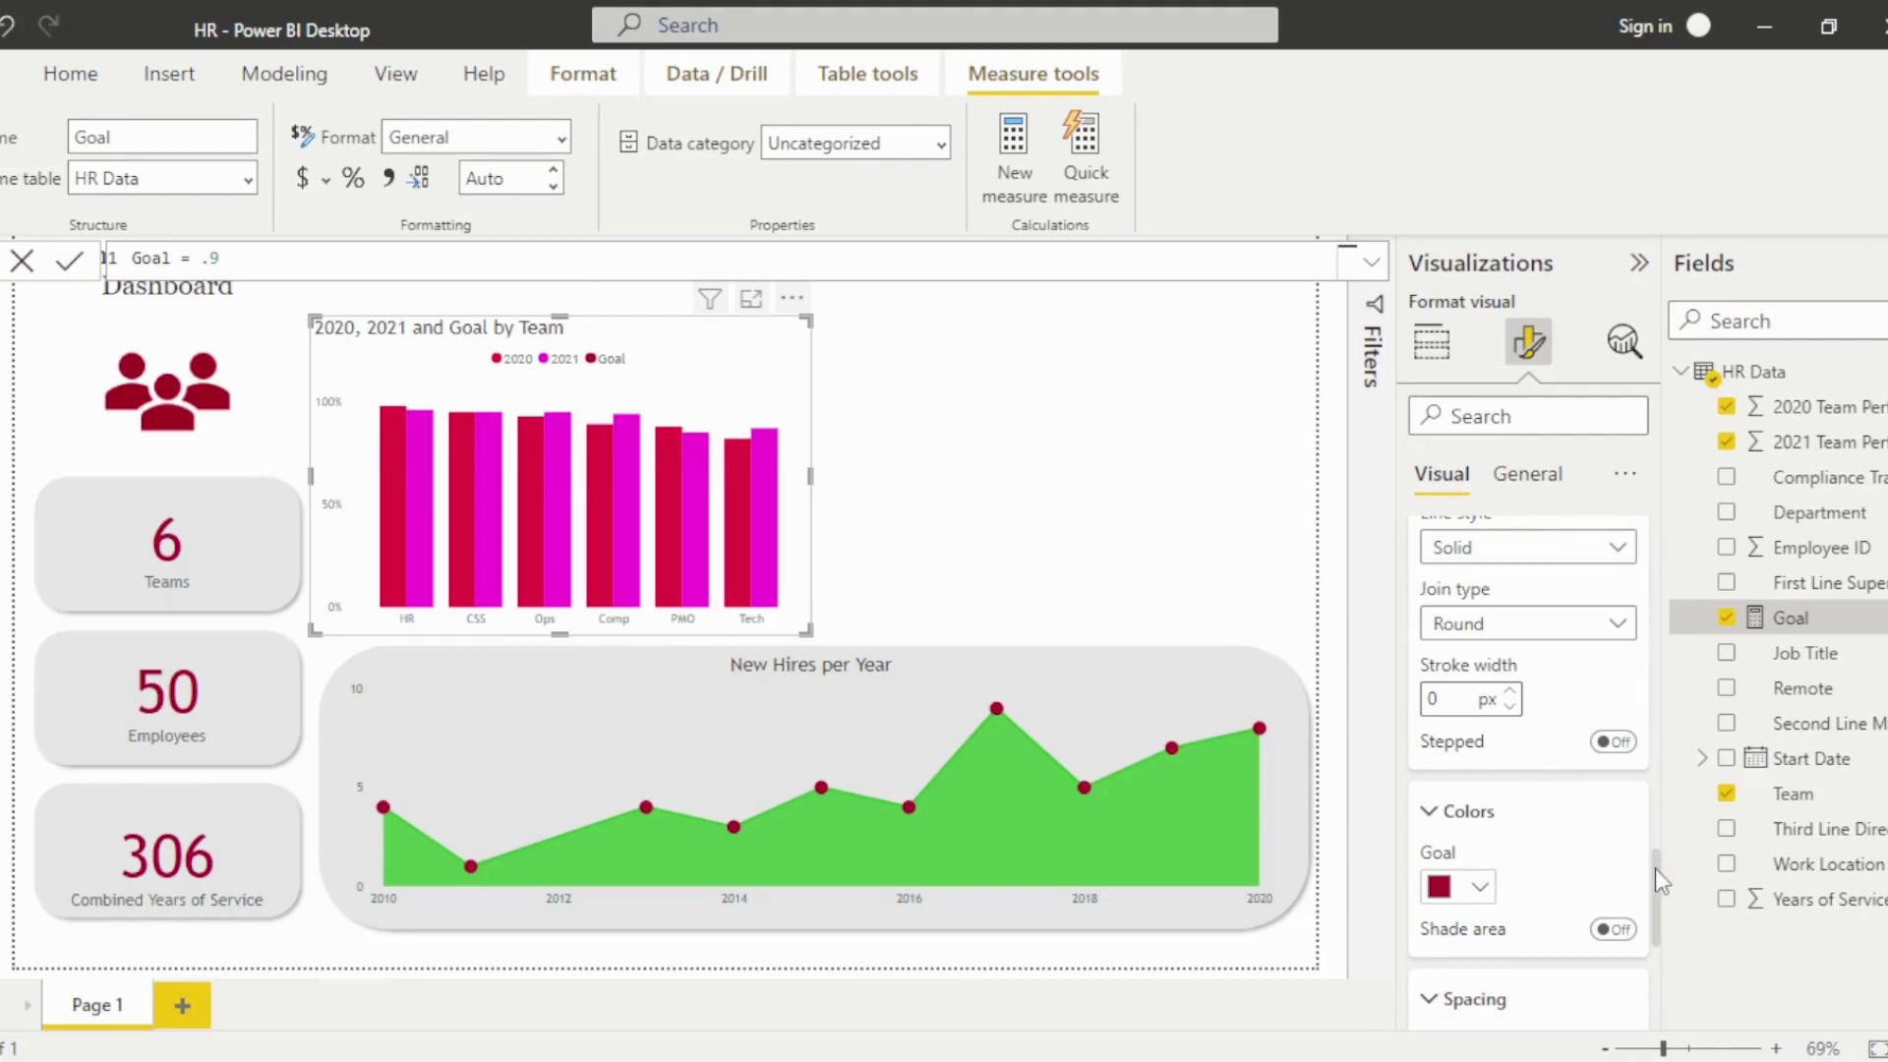
{"action": "left_click_drag", "start_coordinate": [1654, 869], "coordinate": [1678, 988]}
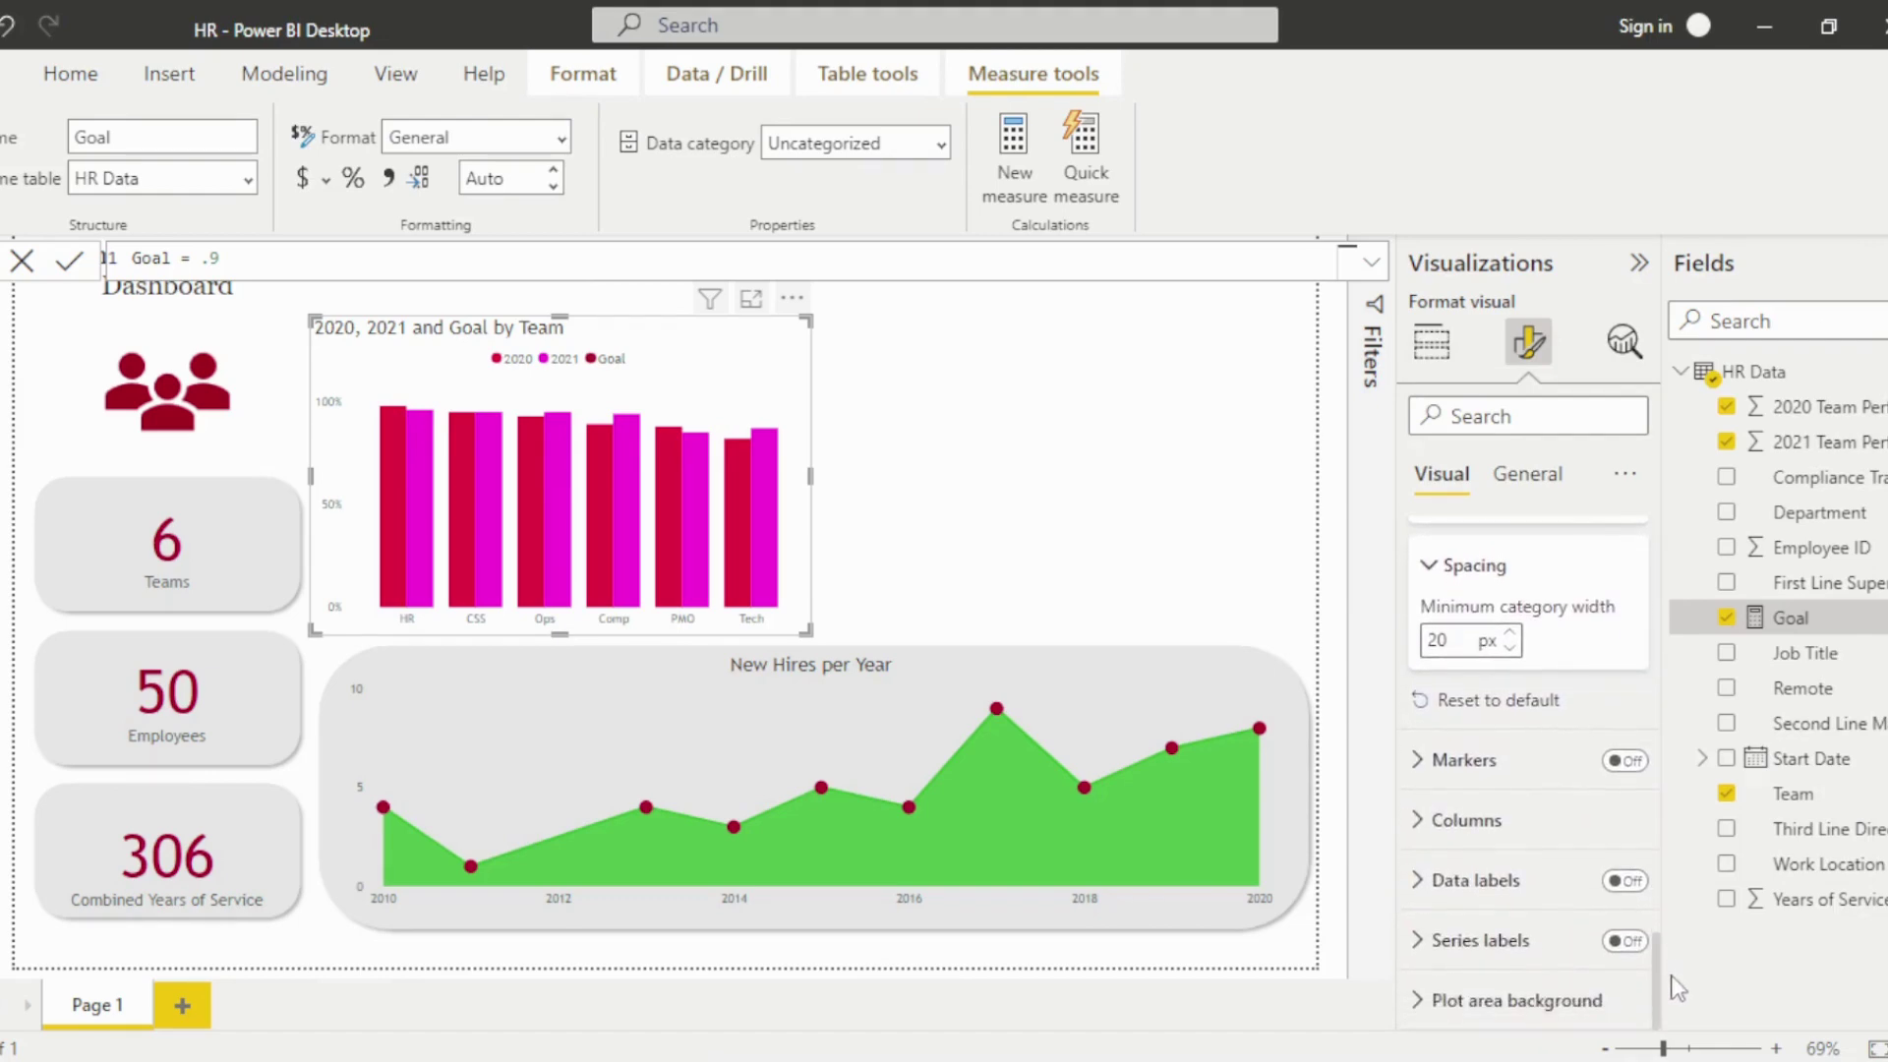
Turn on markers and make the Goal markers 11 px dark red dashes.
{"action": "left_click", "coordinate": [1626, 774]}
{"action": "left_click", "coordinate": [1426, 765]}
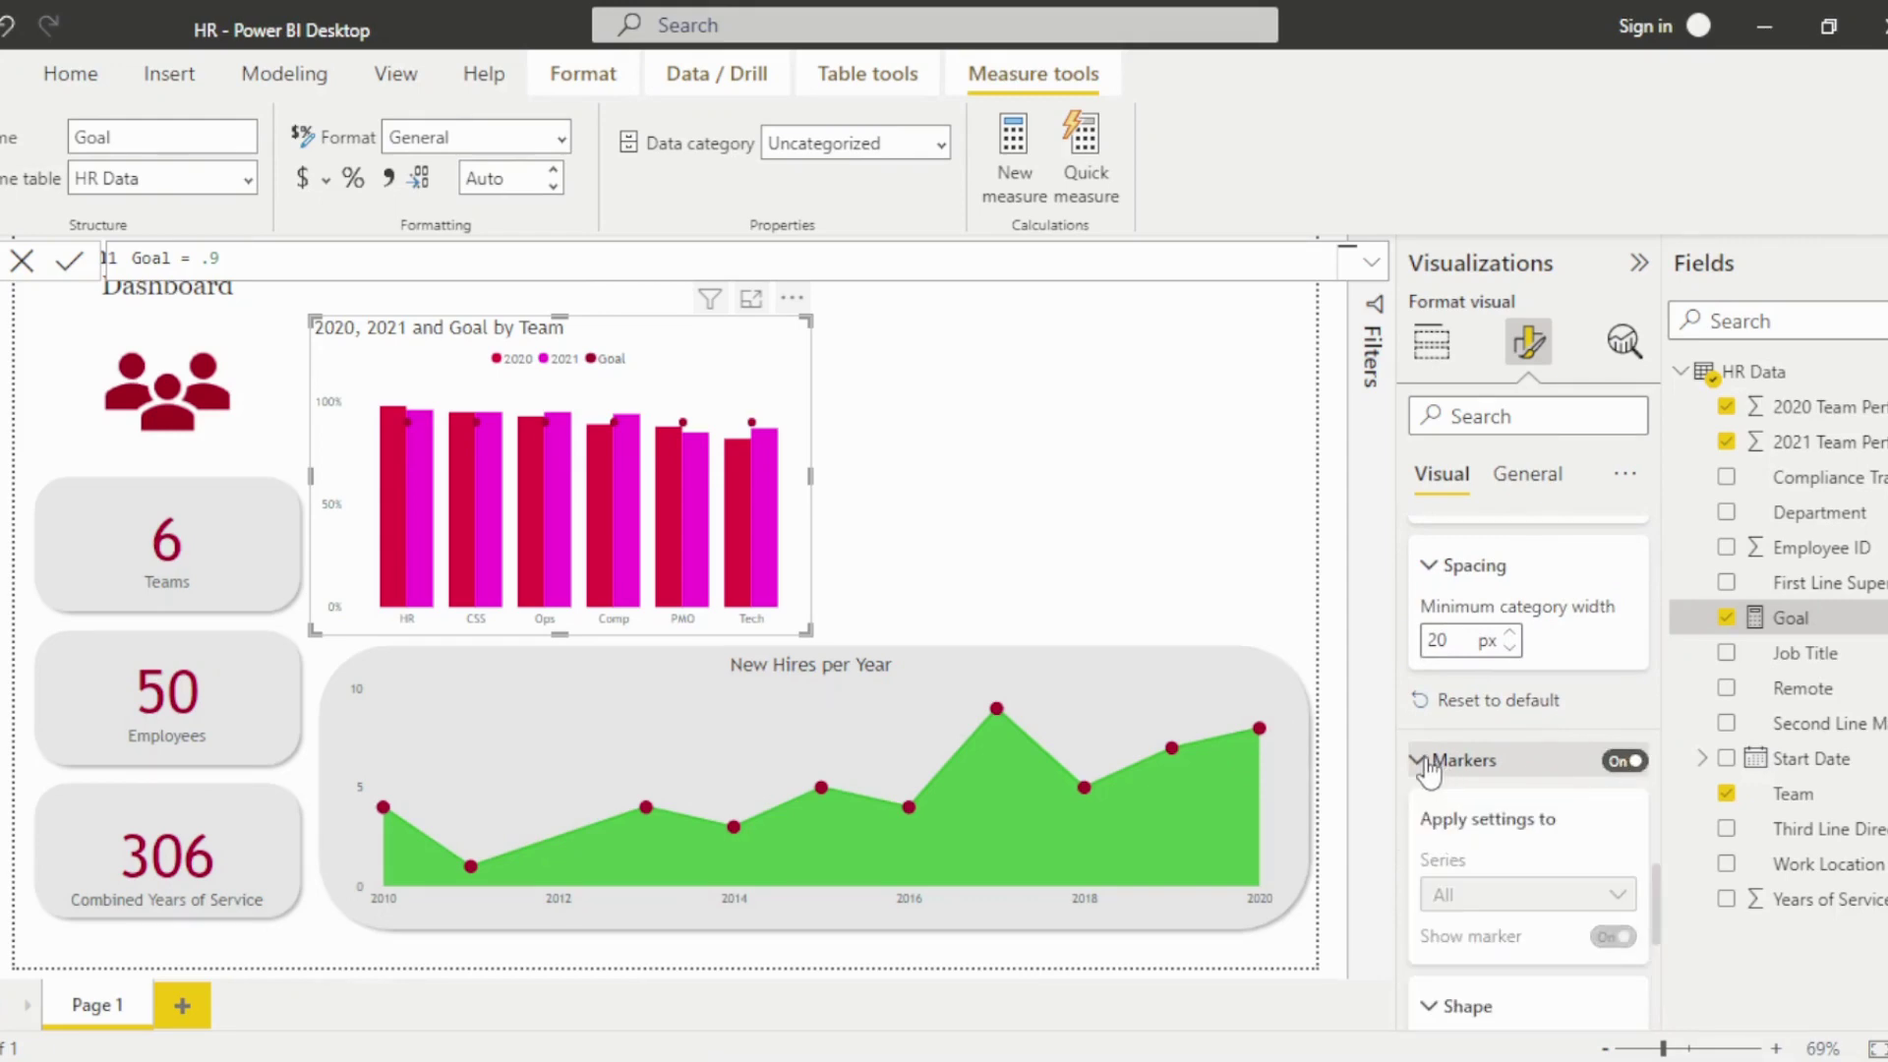
{"action": "left_click_drag", "start_coordinate": [1659, 895], "coordinate": [1658, 973]}
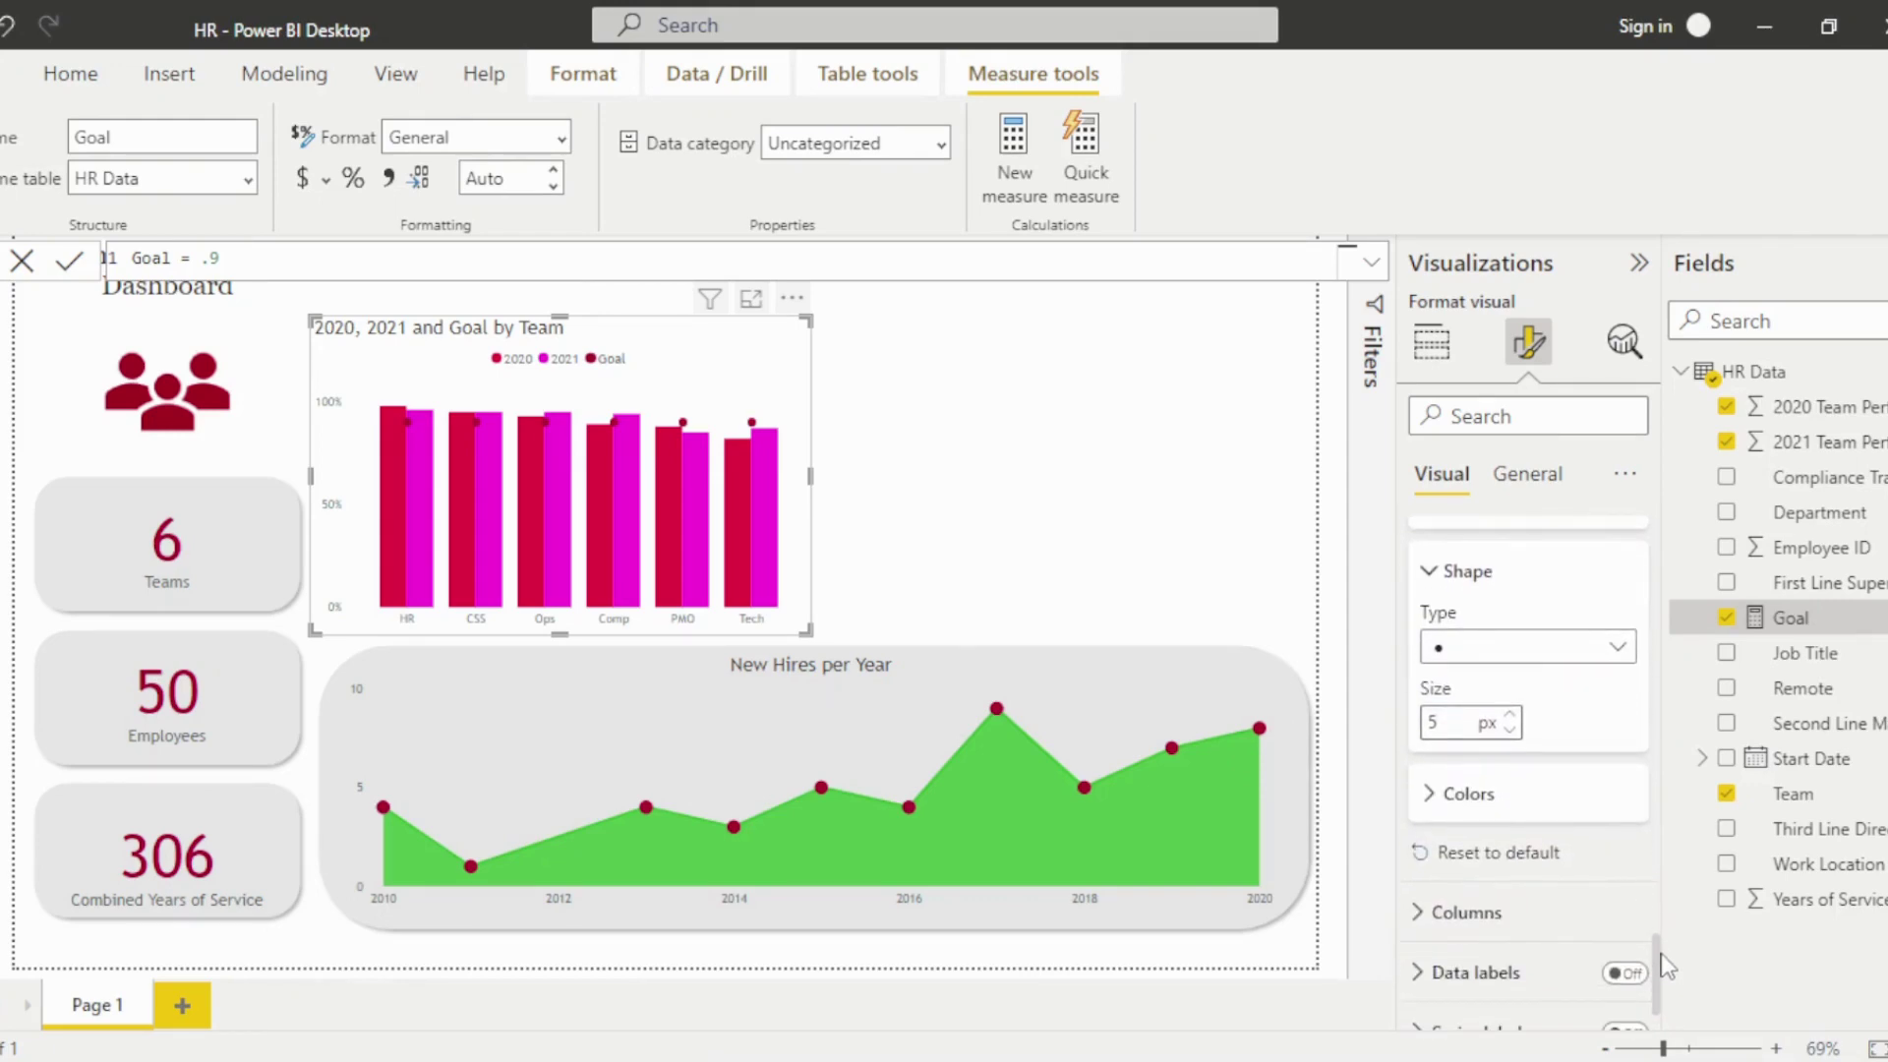
{"action": "left_click", "coordinate": [1593, 657]}
{"action": "key", "text": "Escape"}
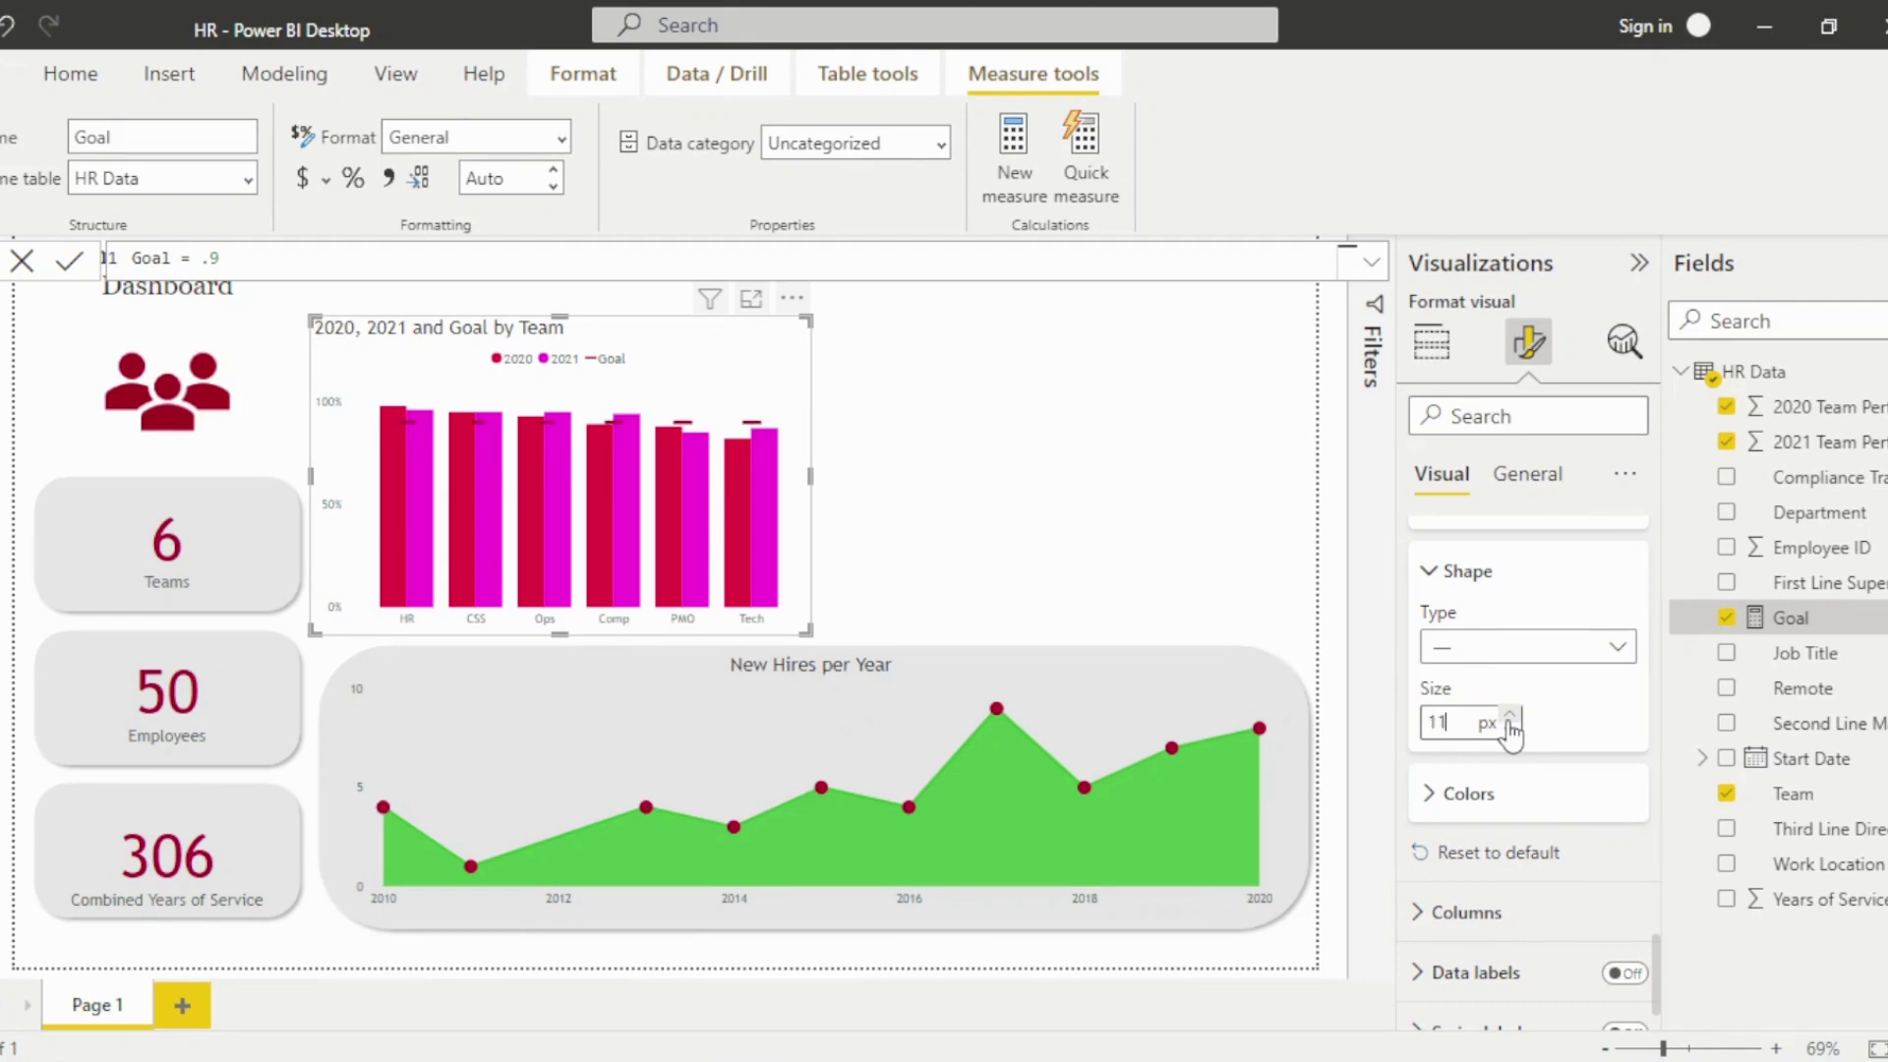
{"action": "left_click", "coordinate": [1429, 798]}
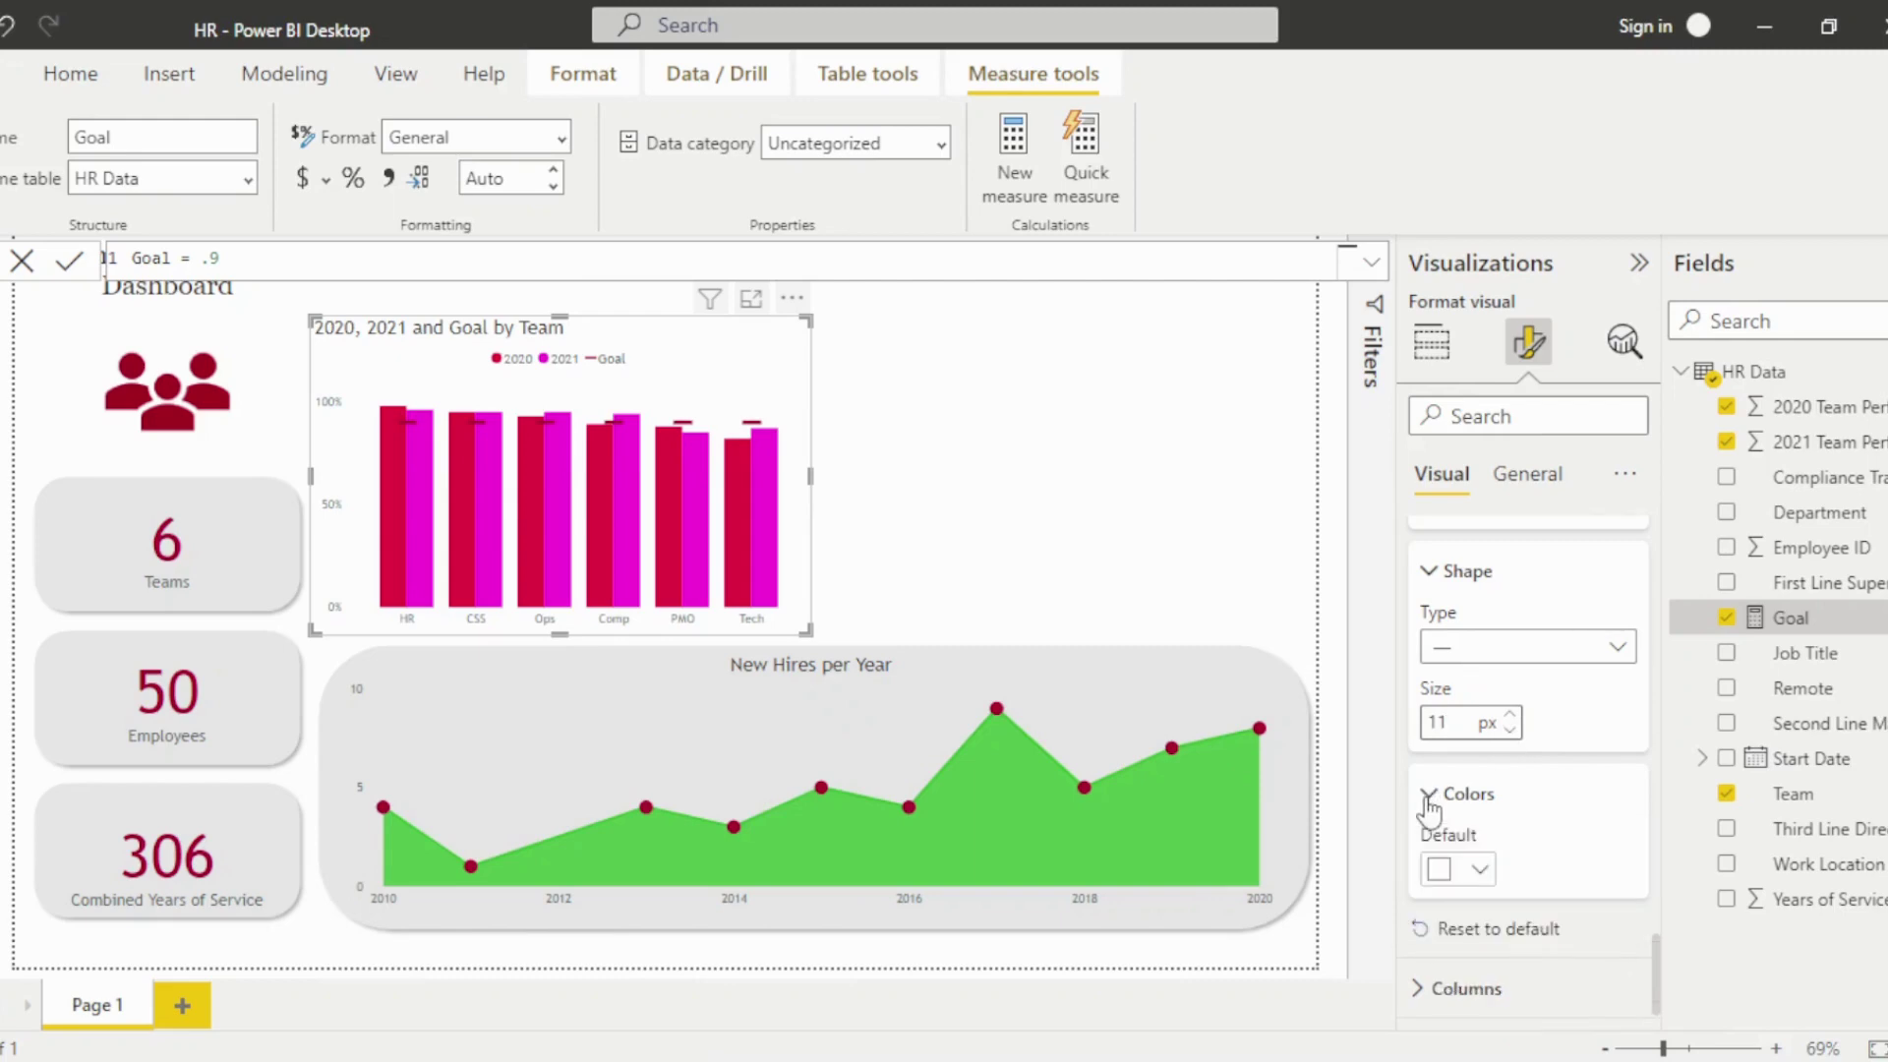
{"action": "left_click", "coordinate": [1477, 868]}
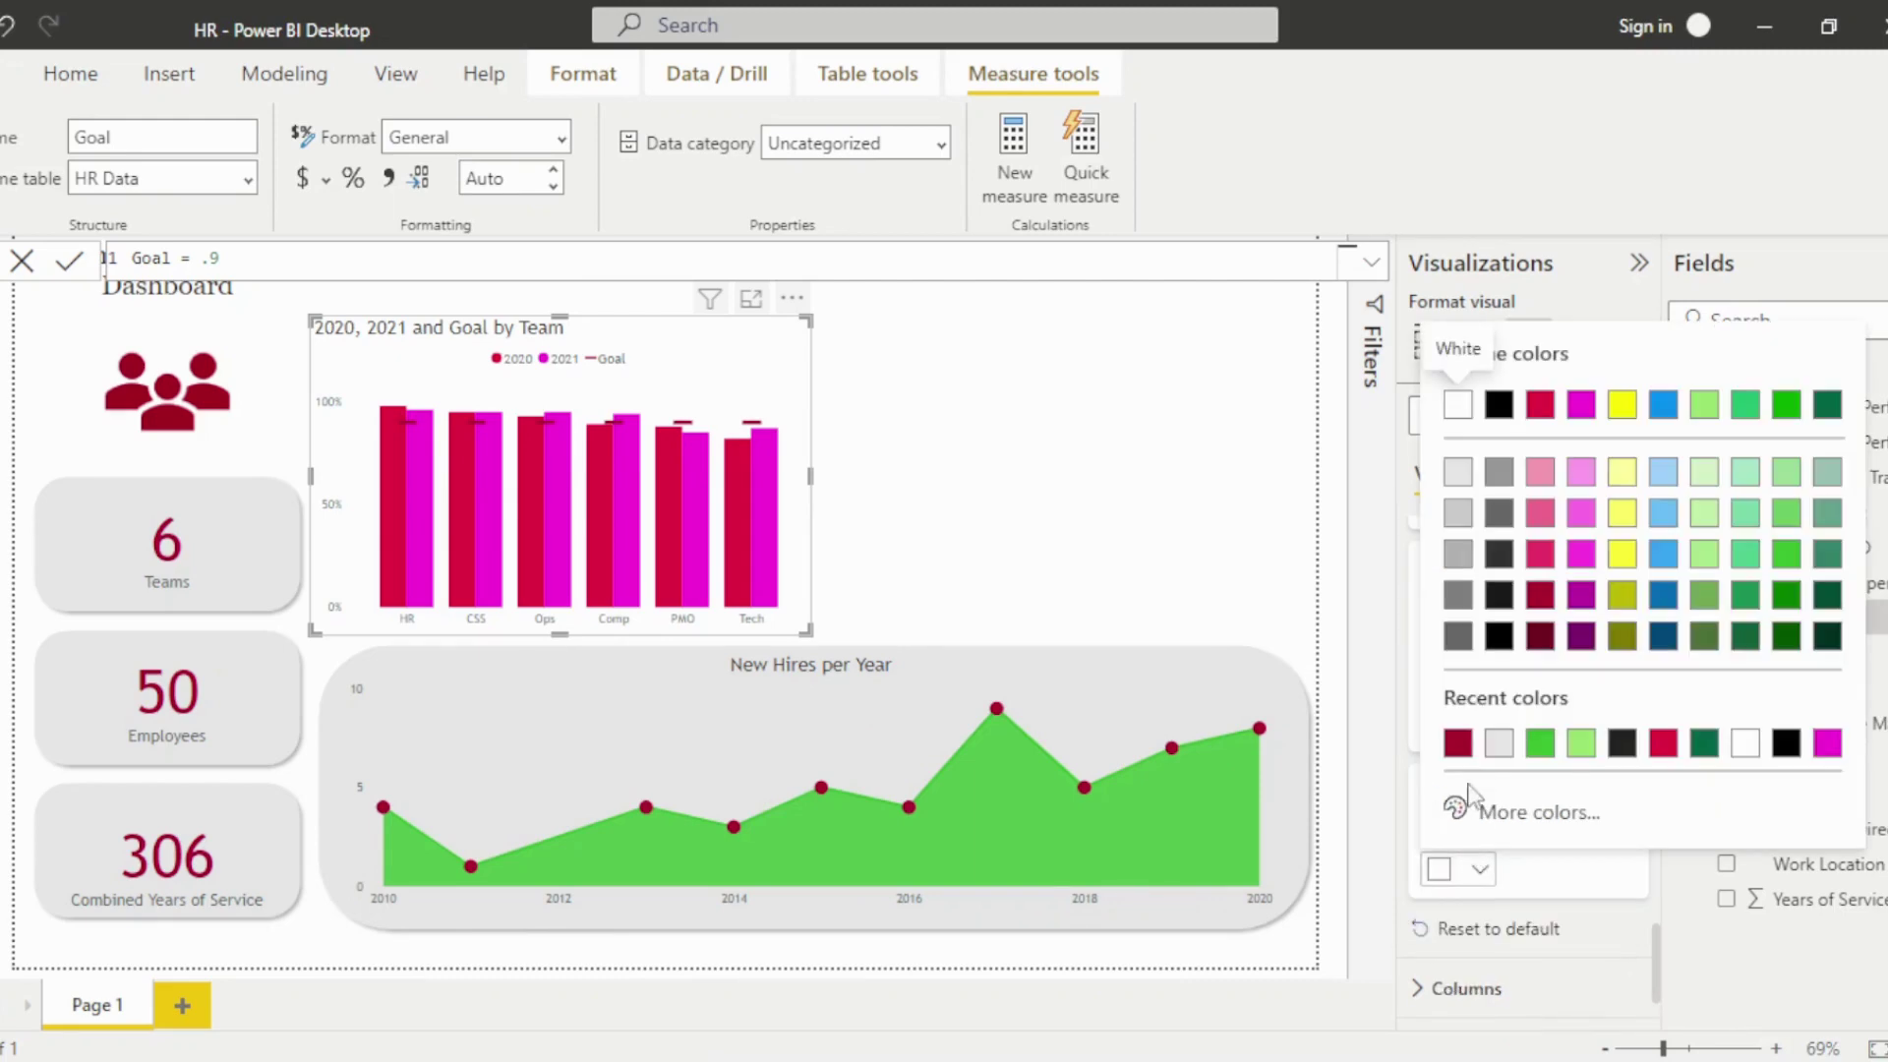
{"action": "left_click", "coordinate": [1458, 745]}
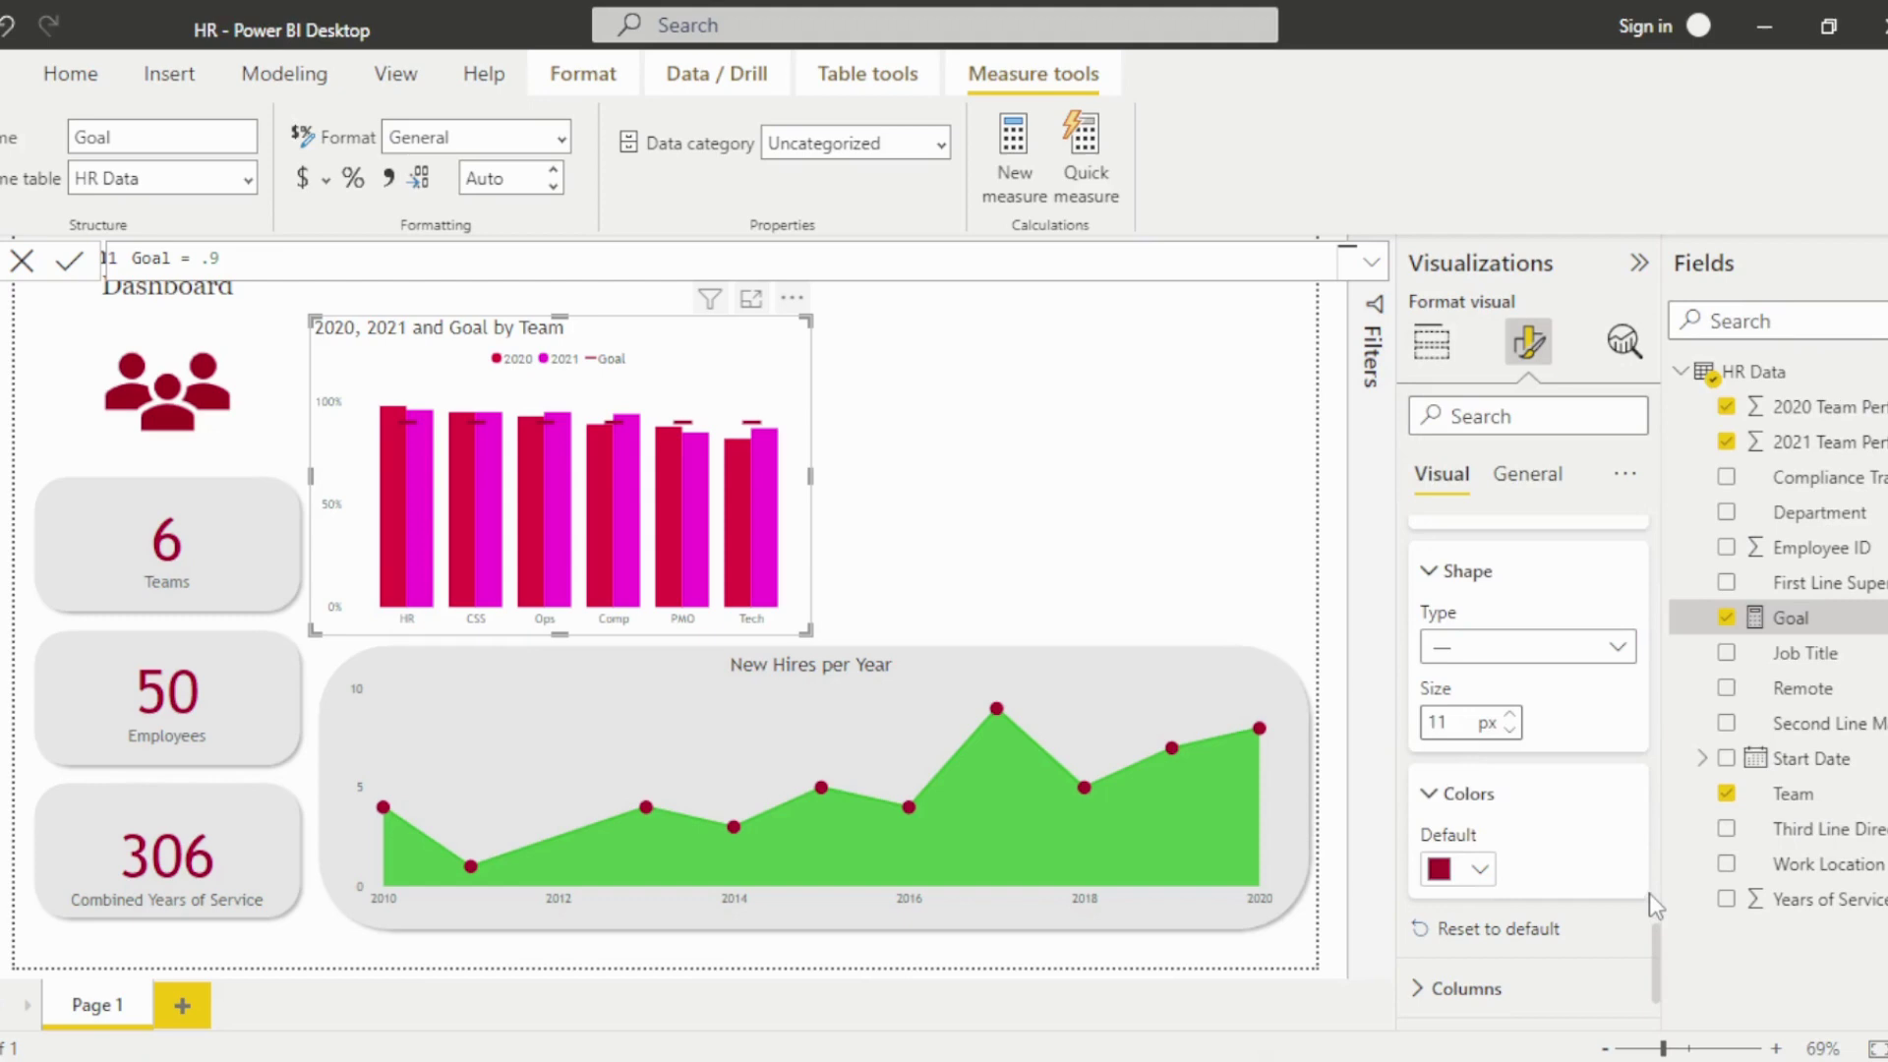
{"action": "scroll", "coordinate": [1650, 914], "scroll_direction": "down", "scroll_amount": 3}
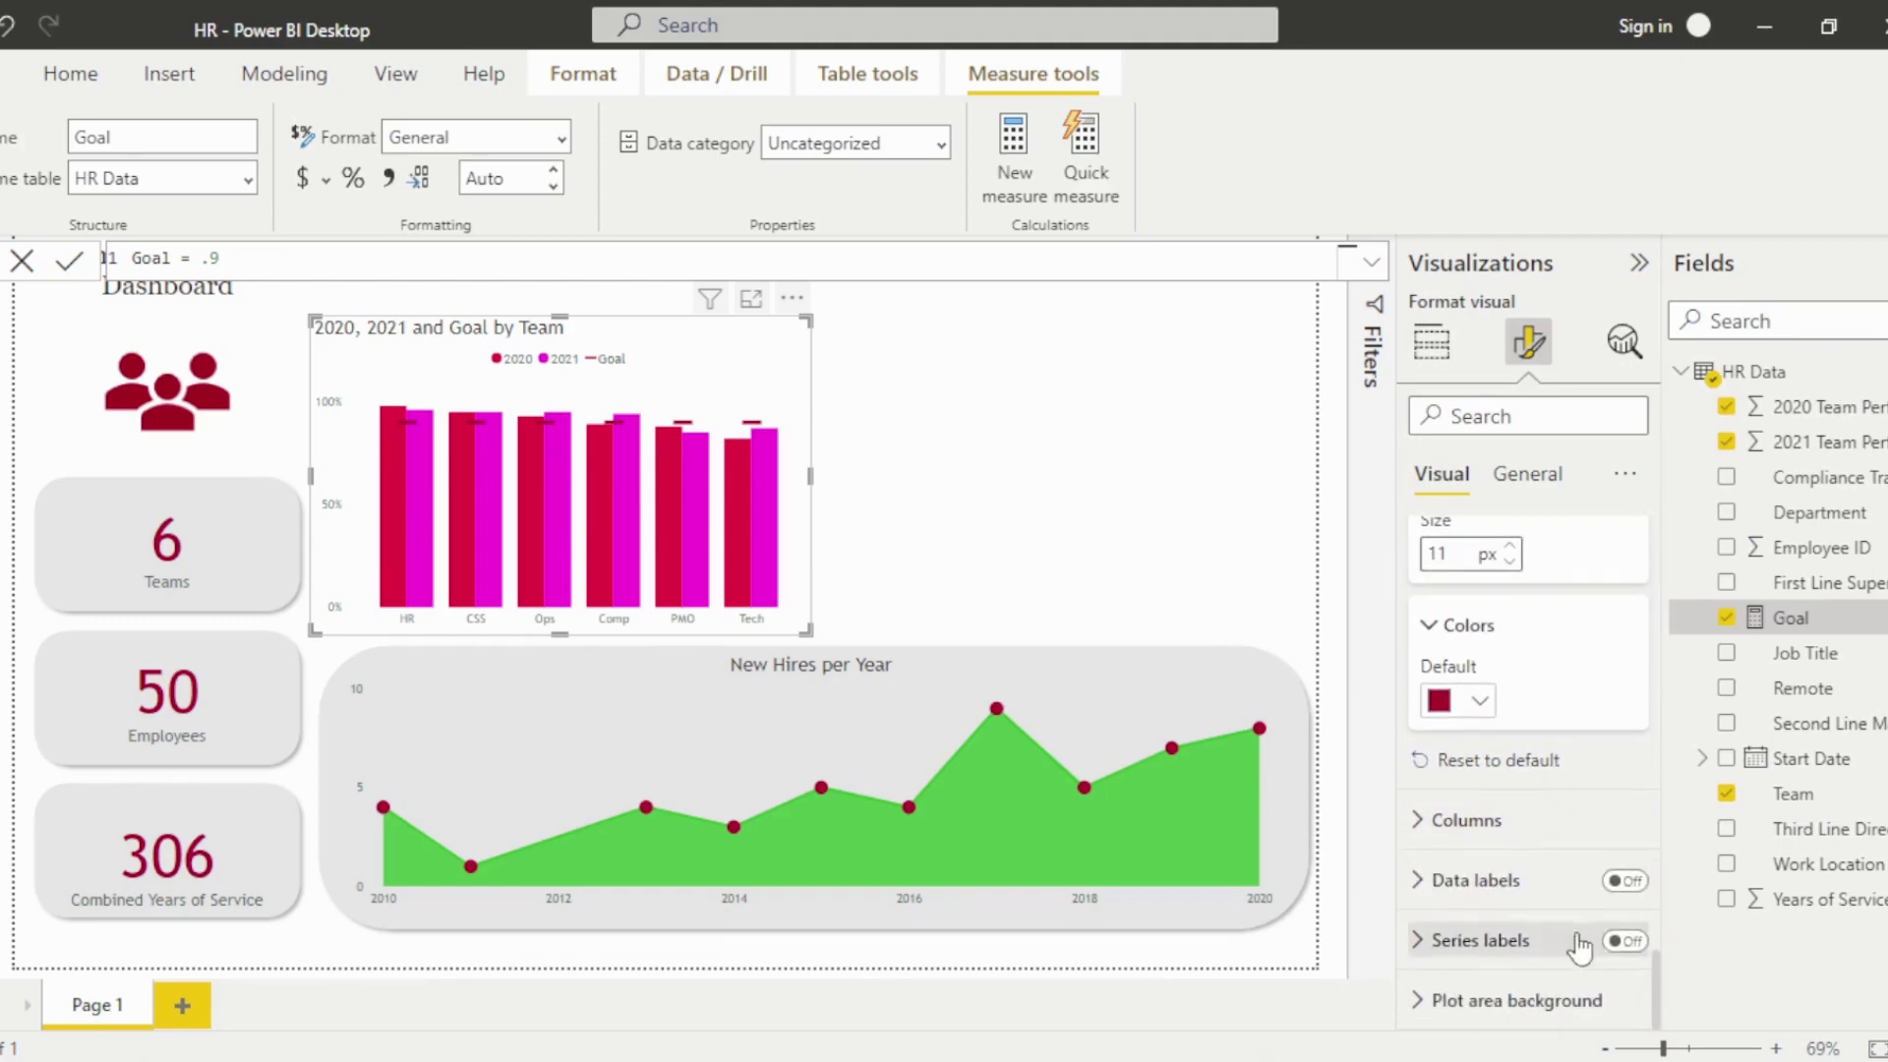
Colour the 2020 columns light green and the 2021 columns green from recent colours.
{"action": "left_click", "coordinate": [1422, 822]}
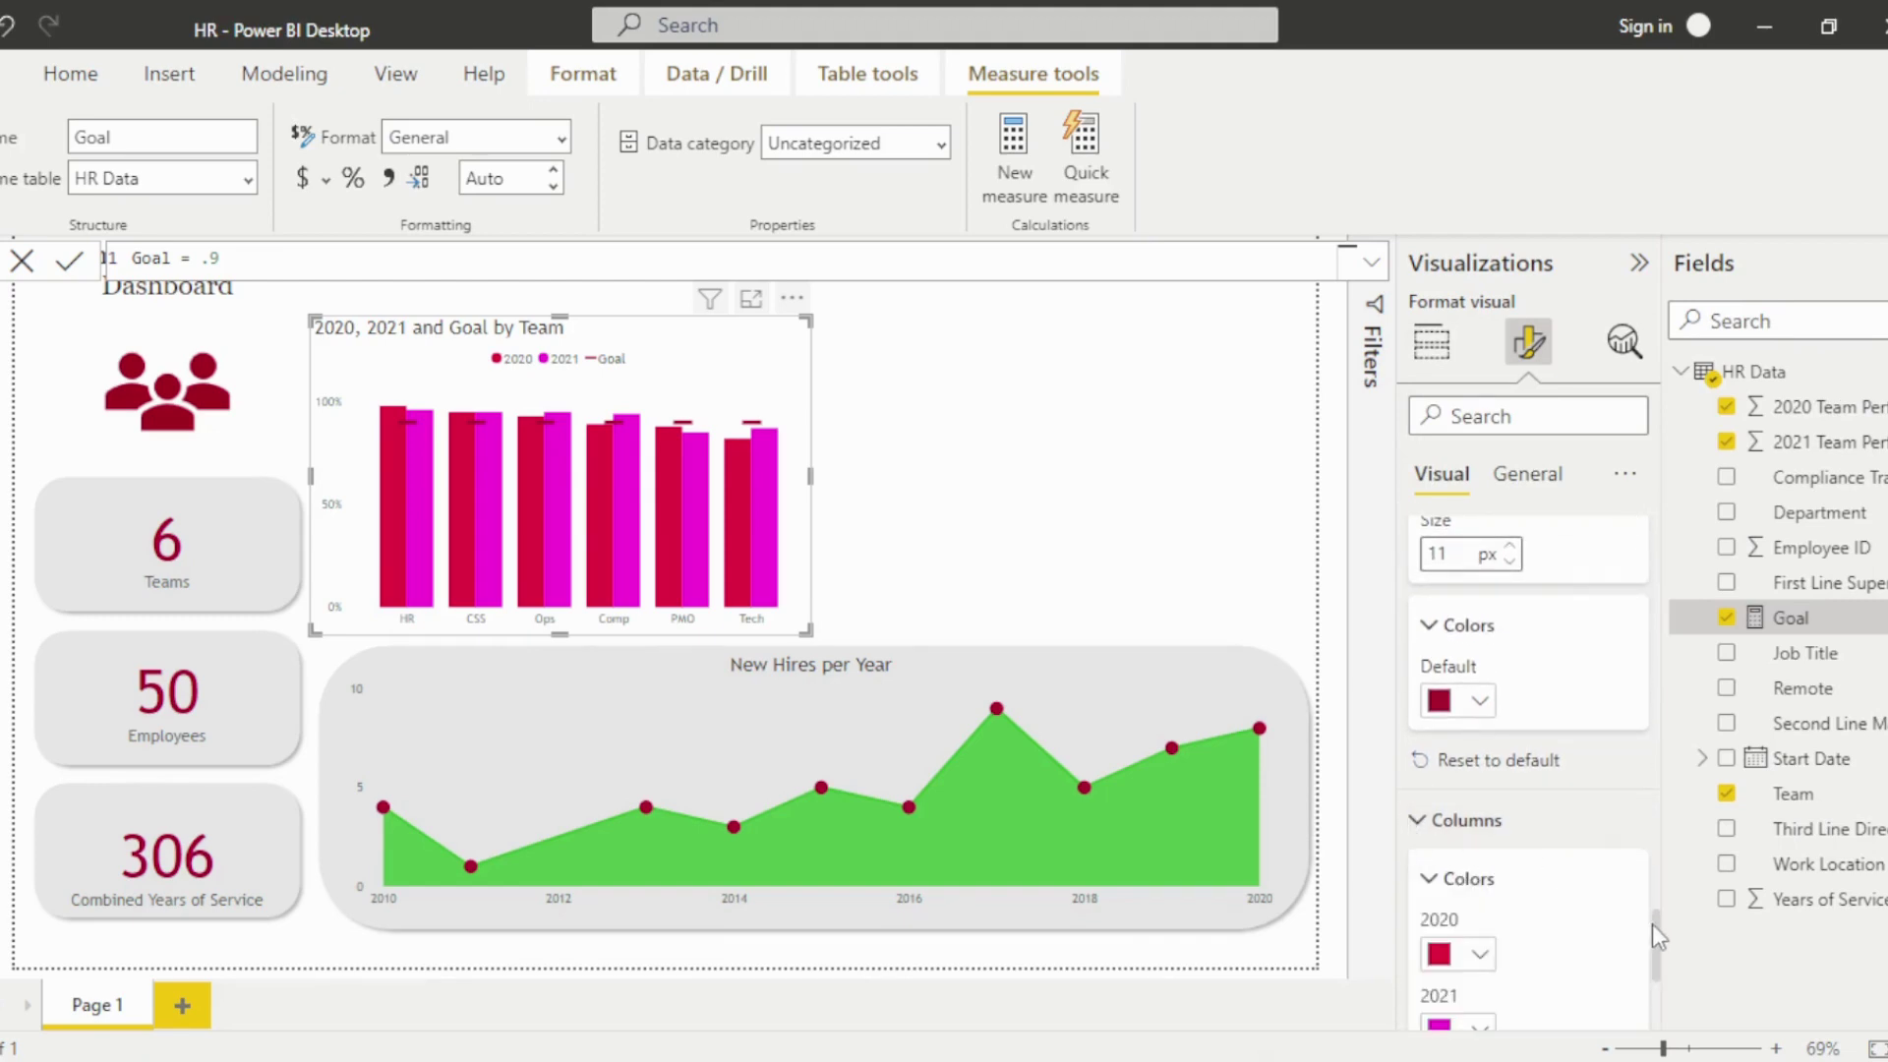
{"action": "scroll", "coordinate": [1655, 928], "scroll_direction": "down", "scroll_amount": 1}
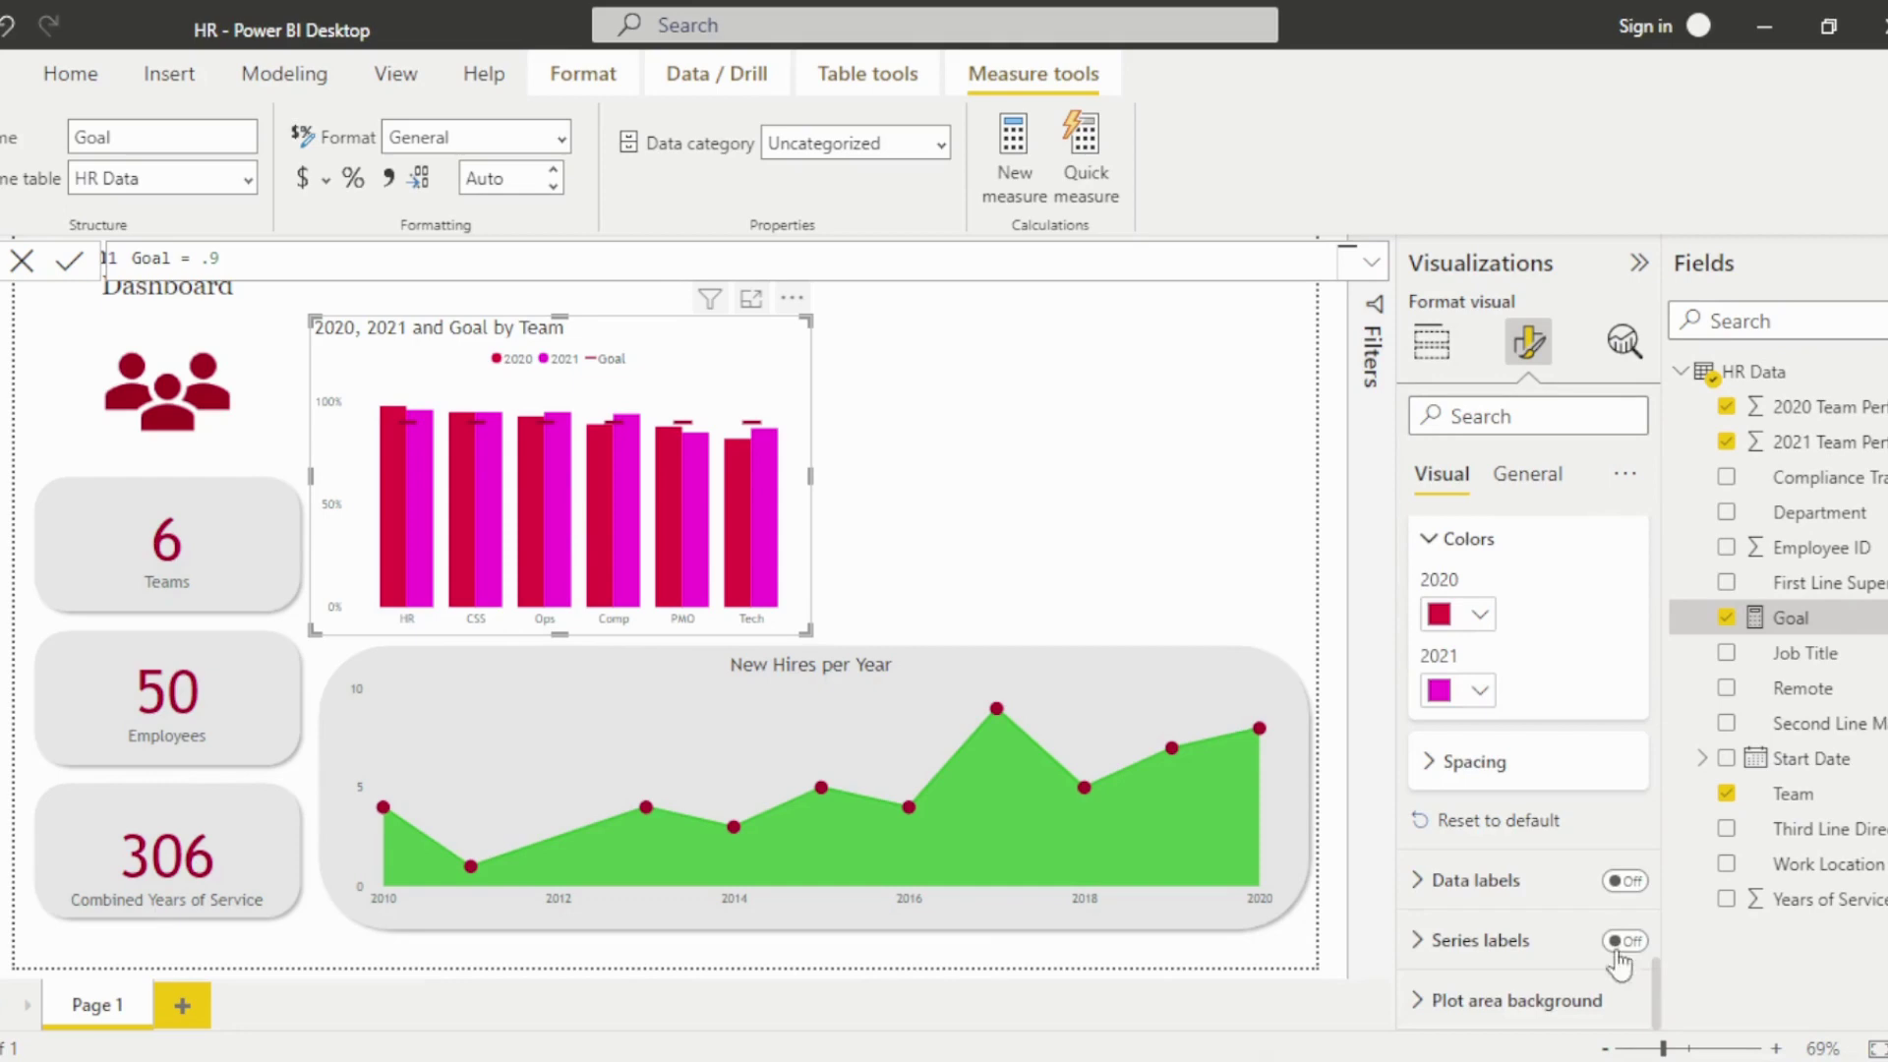
{"action": "left_click", "coordinate": [1482, 617]}
{"action": "left_click", "coordinate": [1579, 489]}
{"action": "left_click", "coordinate": [1481, 696]}
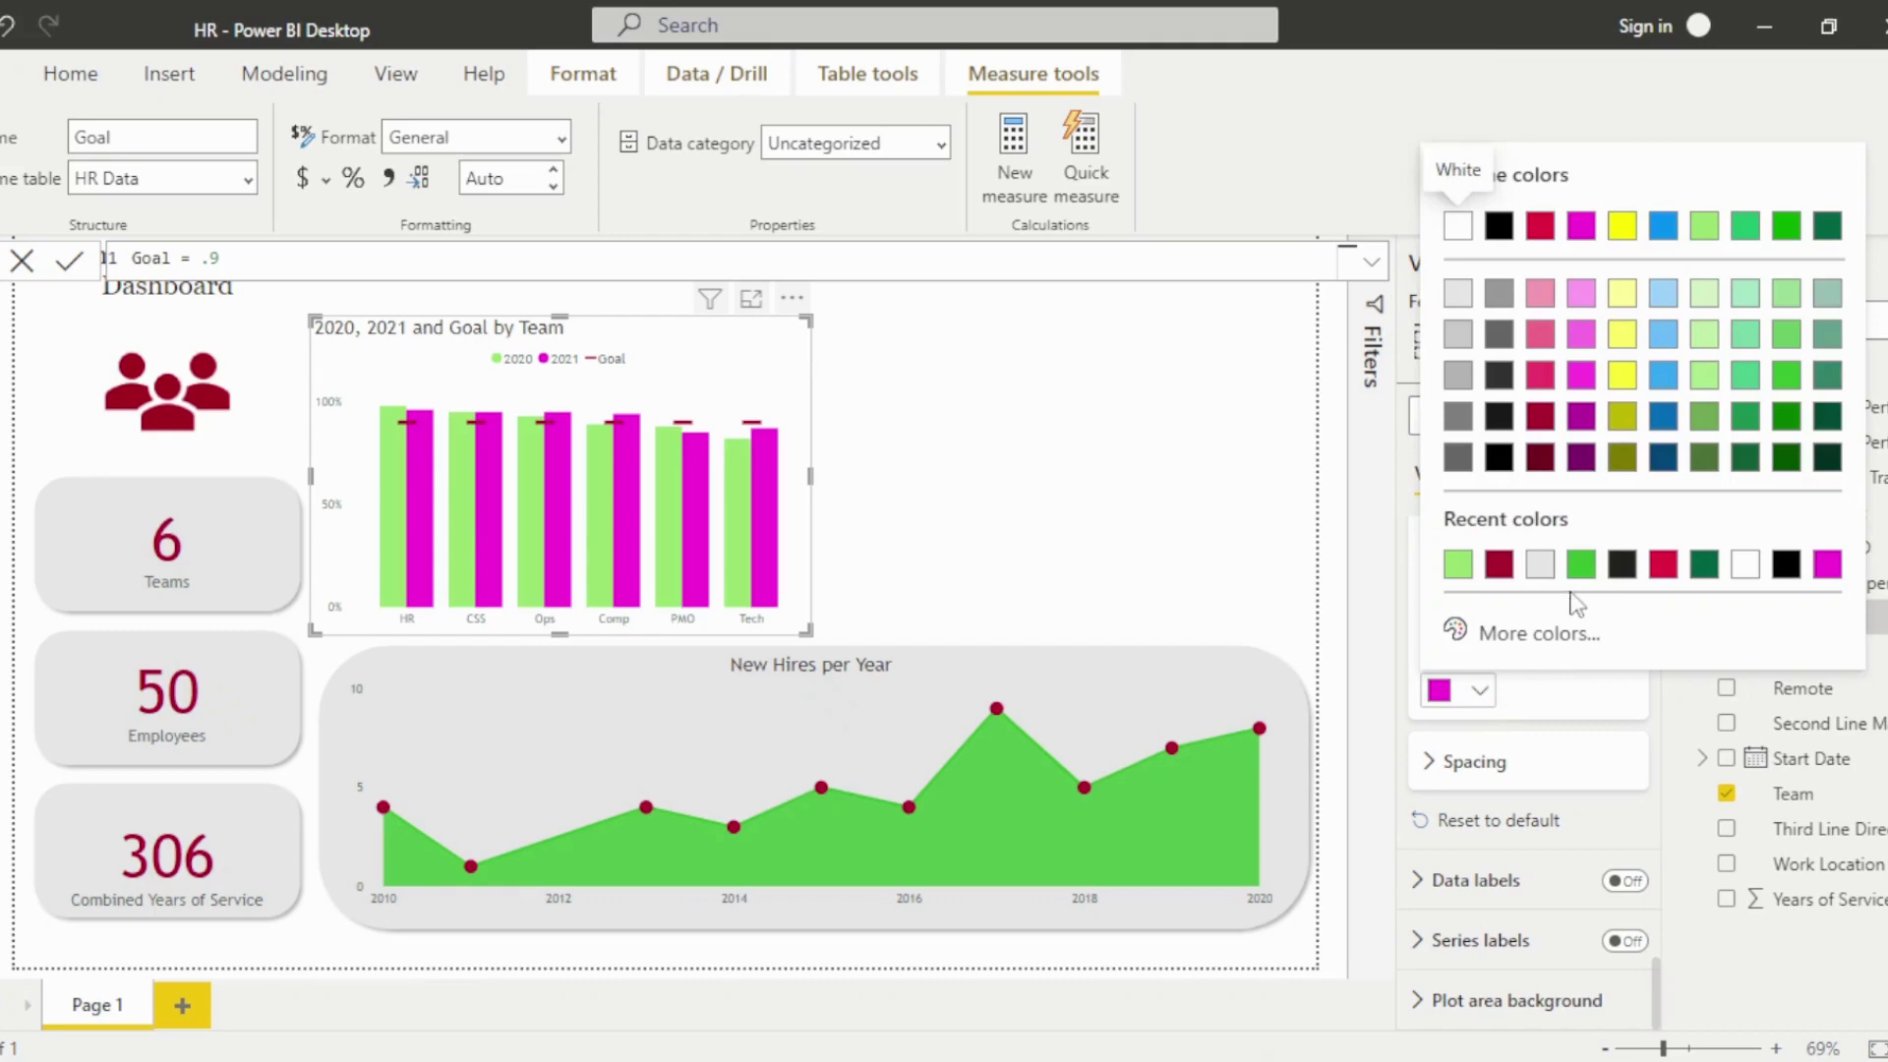
{"action": "left_click", "coordinate": [1581, 564]}
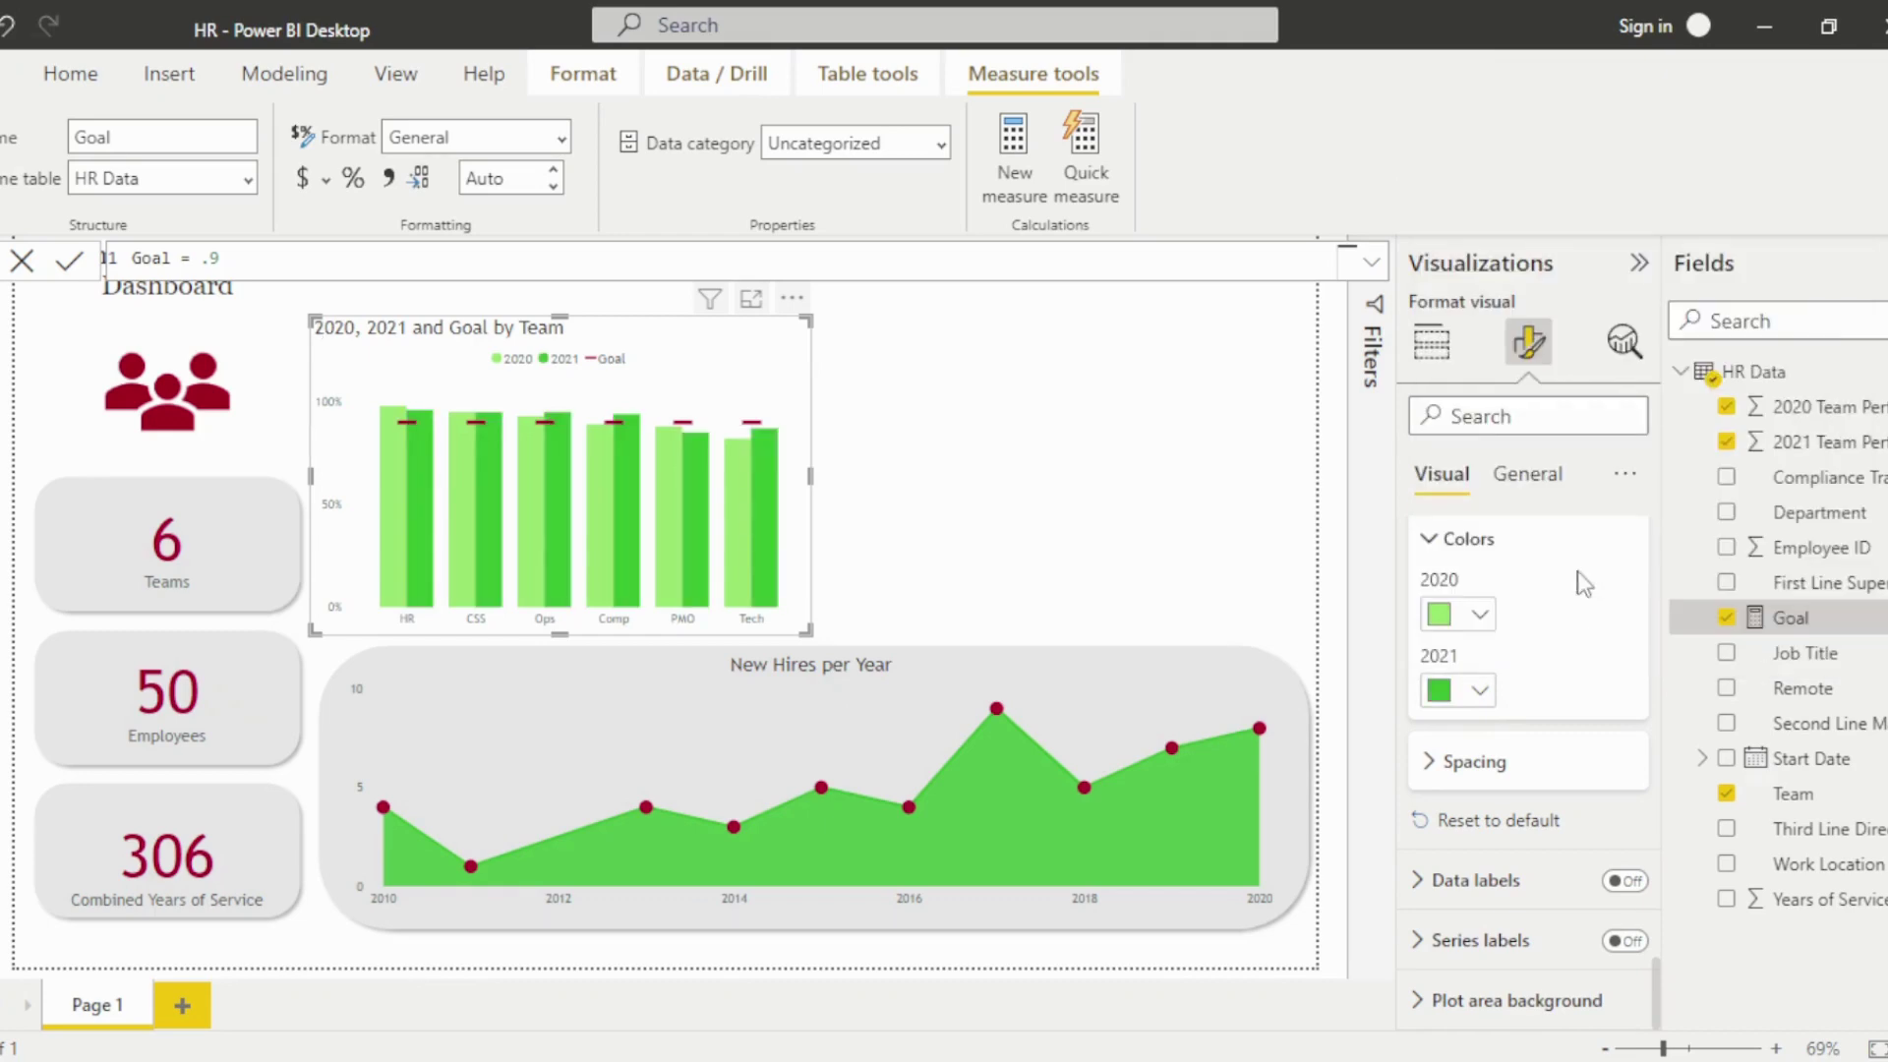
Retitle the column chart '2020 vs 2021 Performance' with centre horizontal alignment.
{"action": "left_click", "coordinate": [1534, 480]}
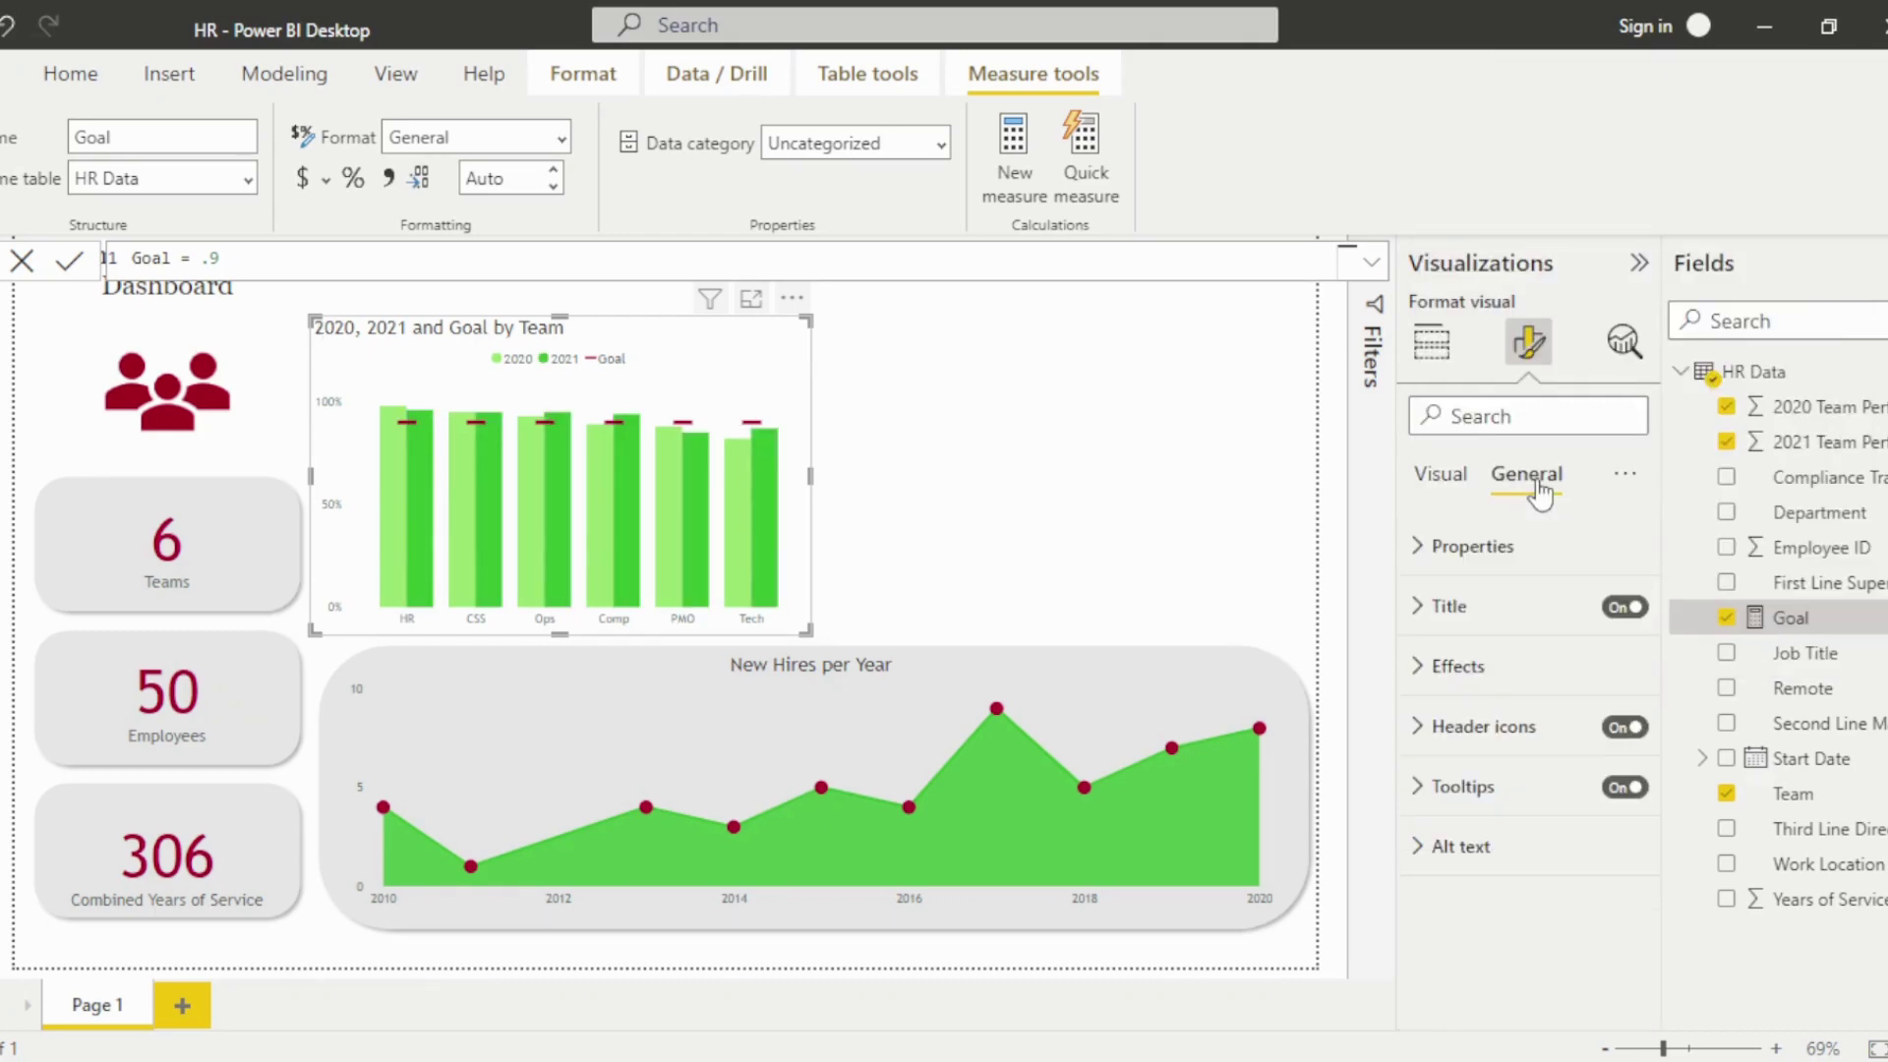
{"action": "left_click", "coordinate": [1417, 607]}
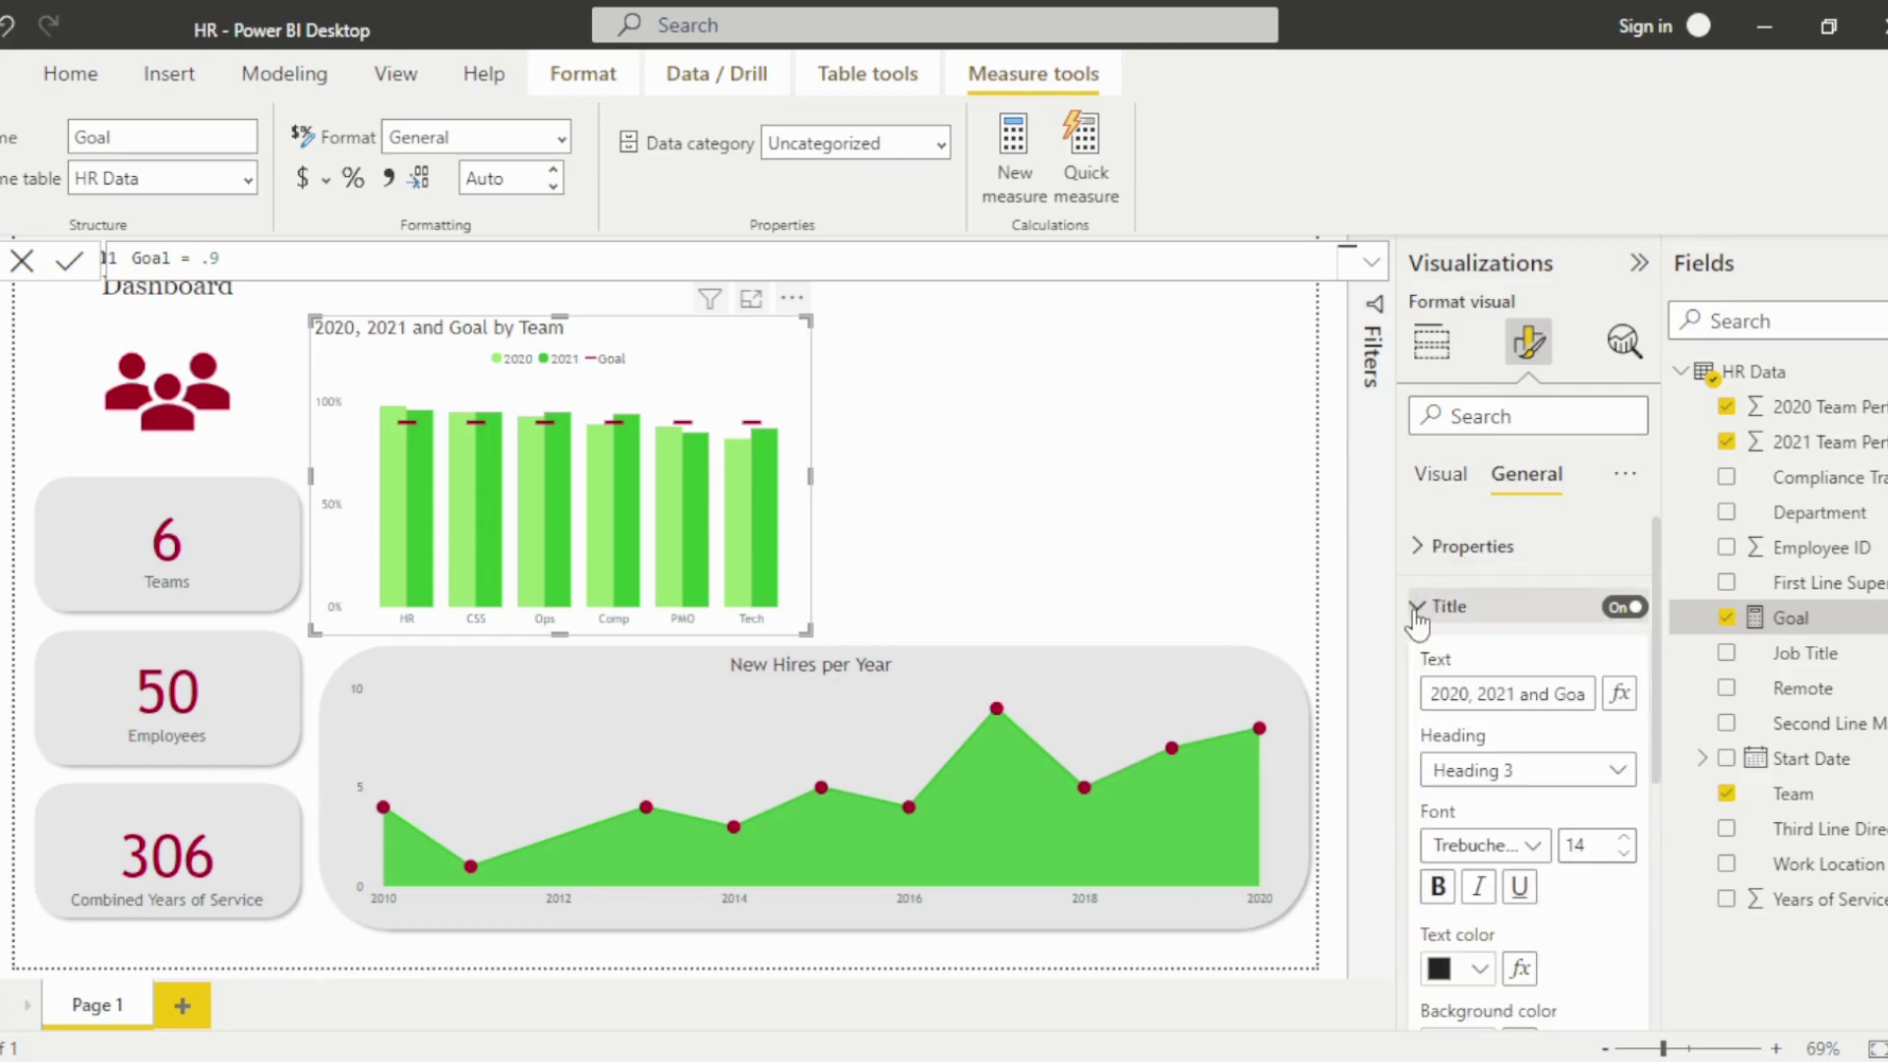
{"action": "triple_click", "coordinate": [1481, 694]}
{"action": "type", "text": "2020"}
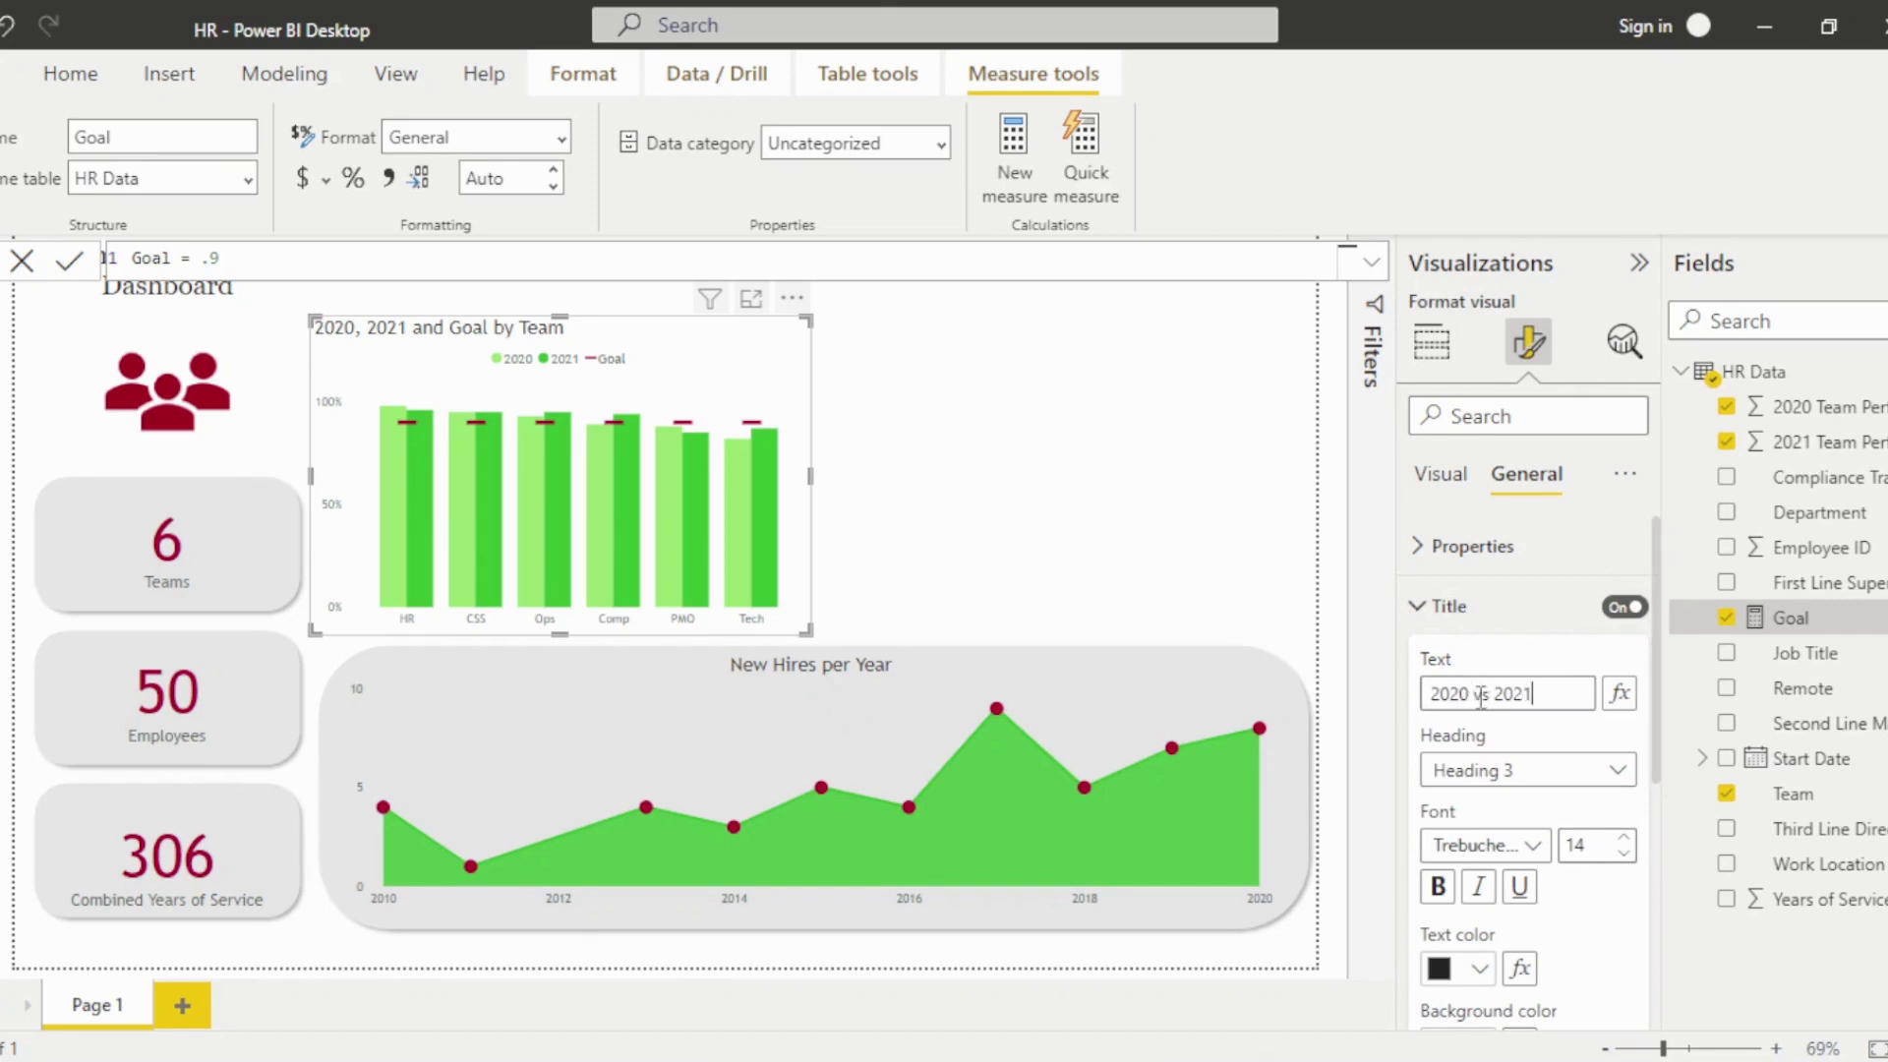
{"action": "type", "text": " vs 2021 Perfor"}
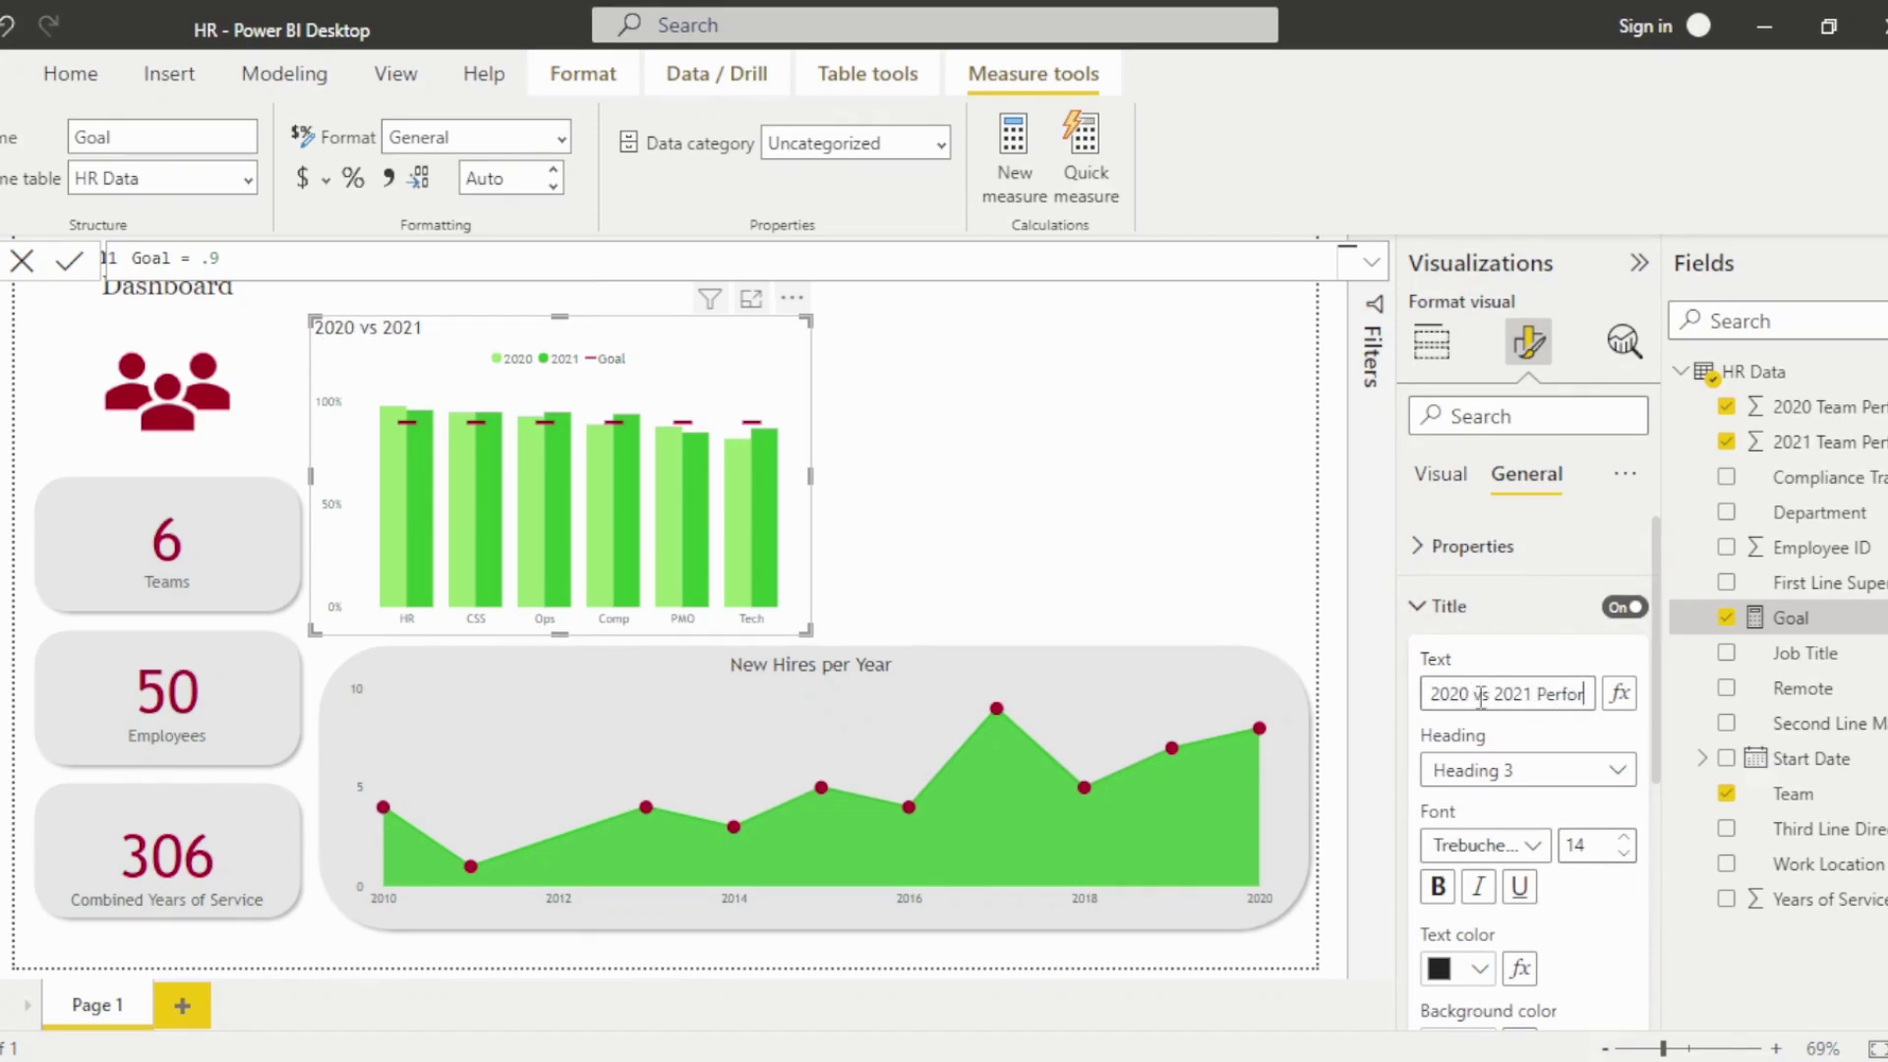
{"action": "type", "text": "mance"}
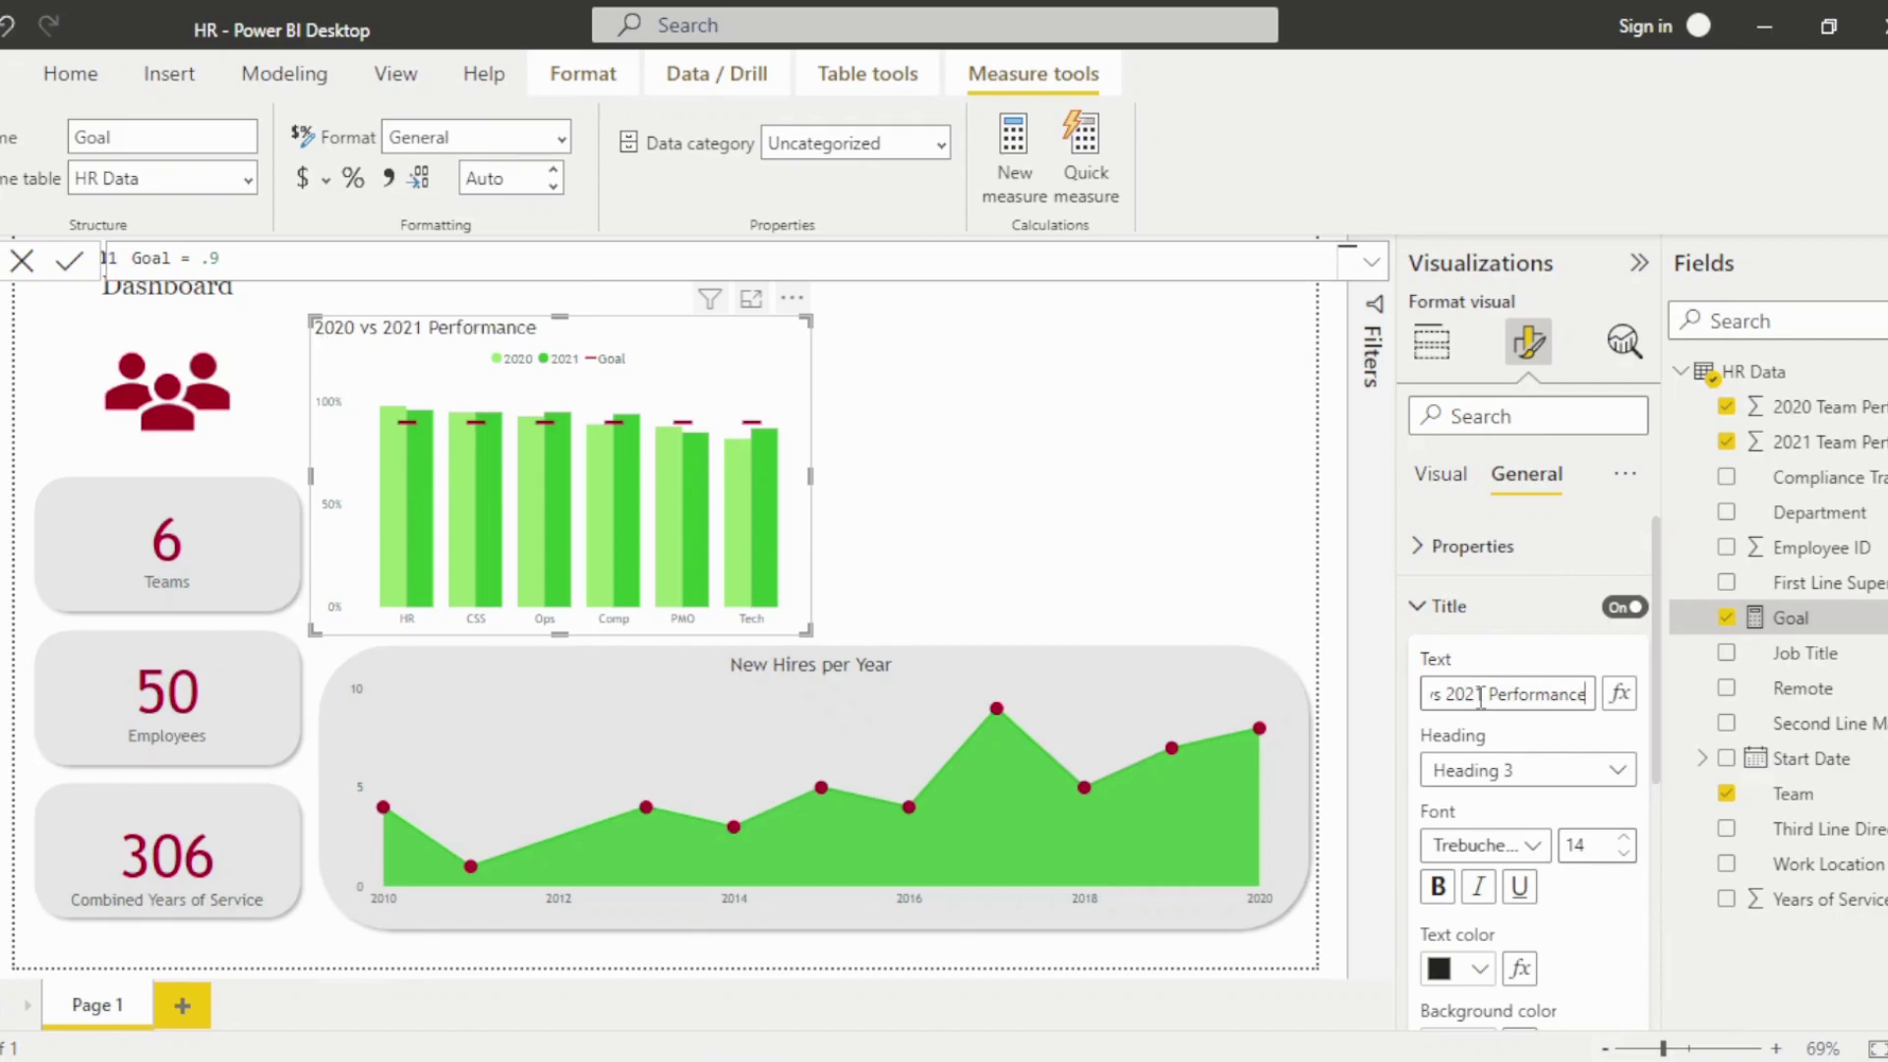
{"action": "left_click_drag", "start_coordinate": [1658, 739], "coordinate": [1667, 907]}
{"action": "left_click", "coordinate": [1477, 814]}
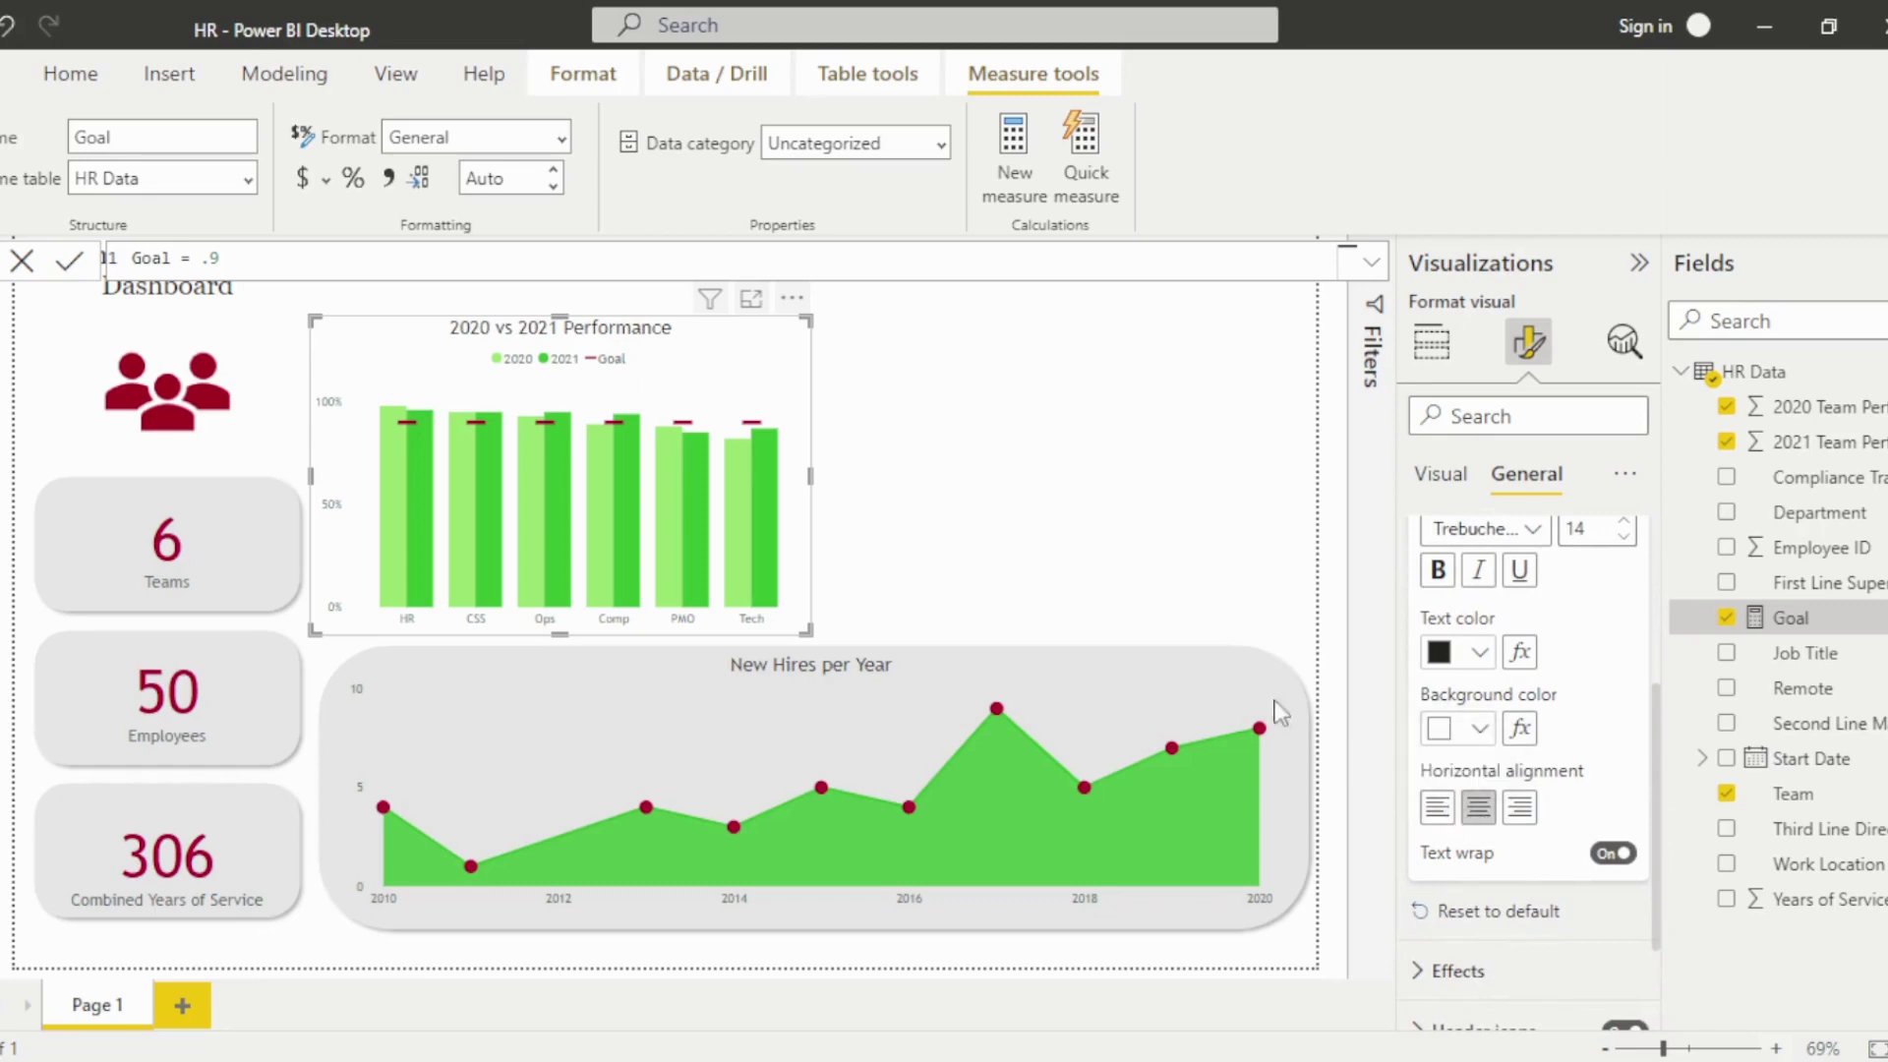
Insert a rounded rectangle shape with a light grey fill.
{"action": "left_click", "coordinate": [924, 587]}
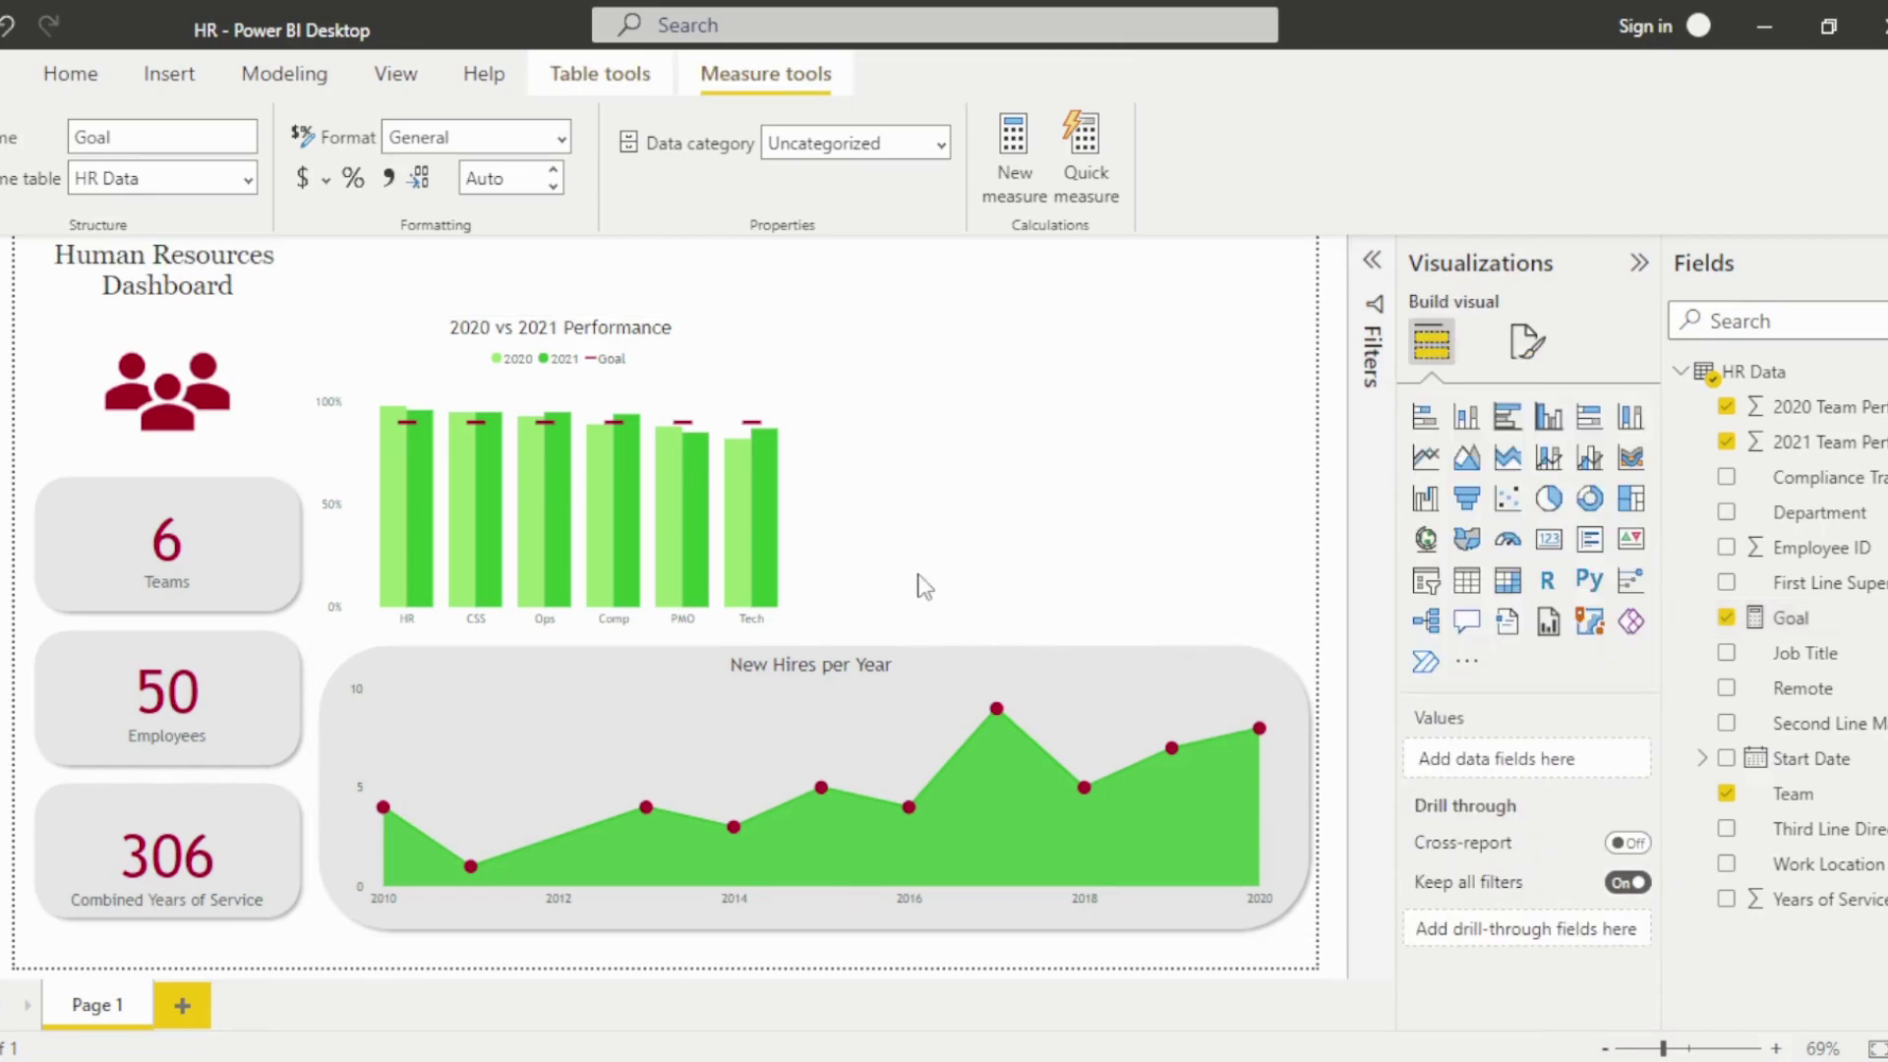
{"action": "left_click", "coordinate": [181, 84]}
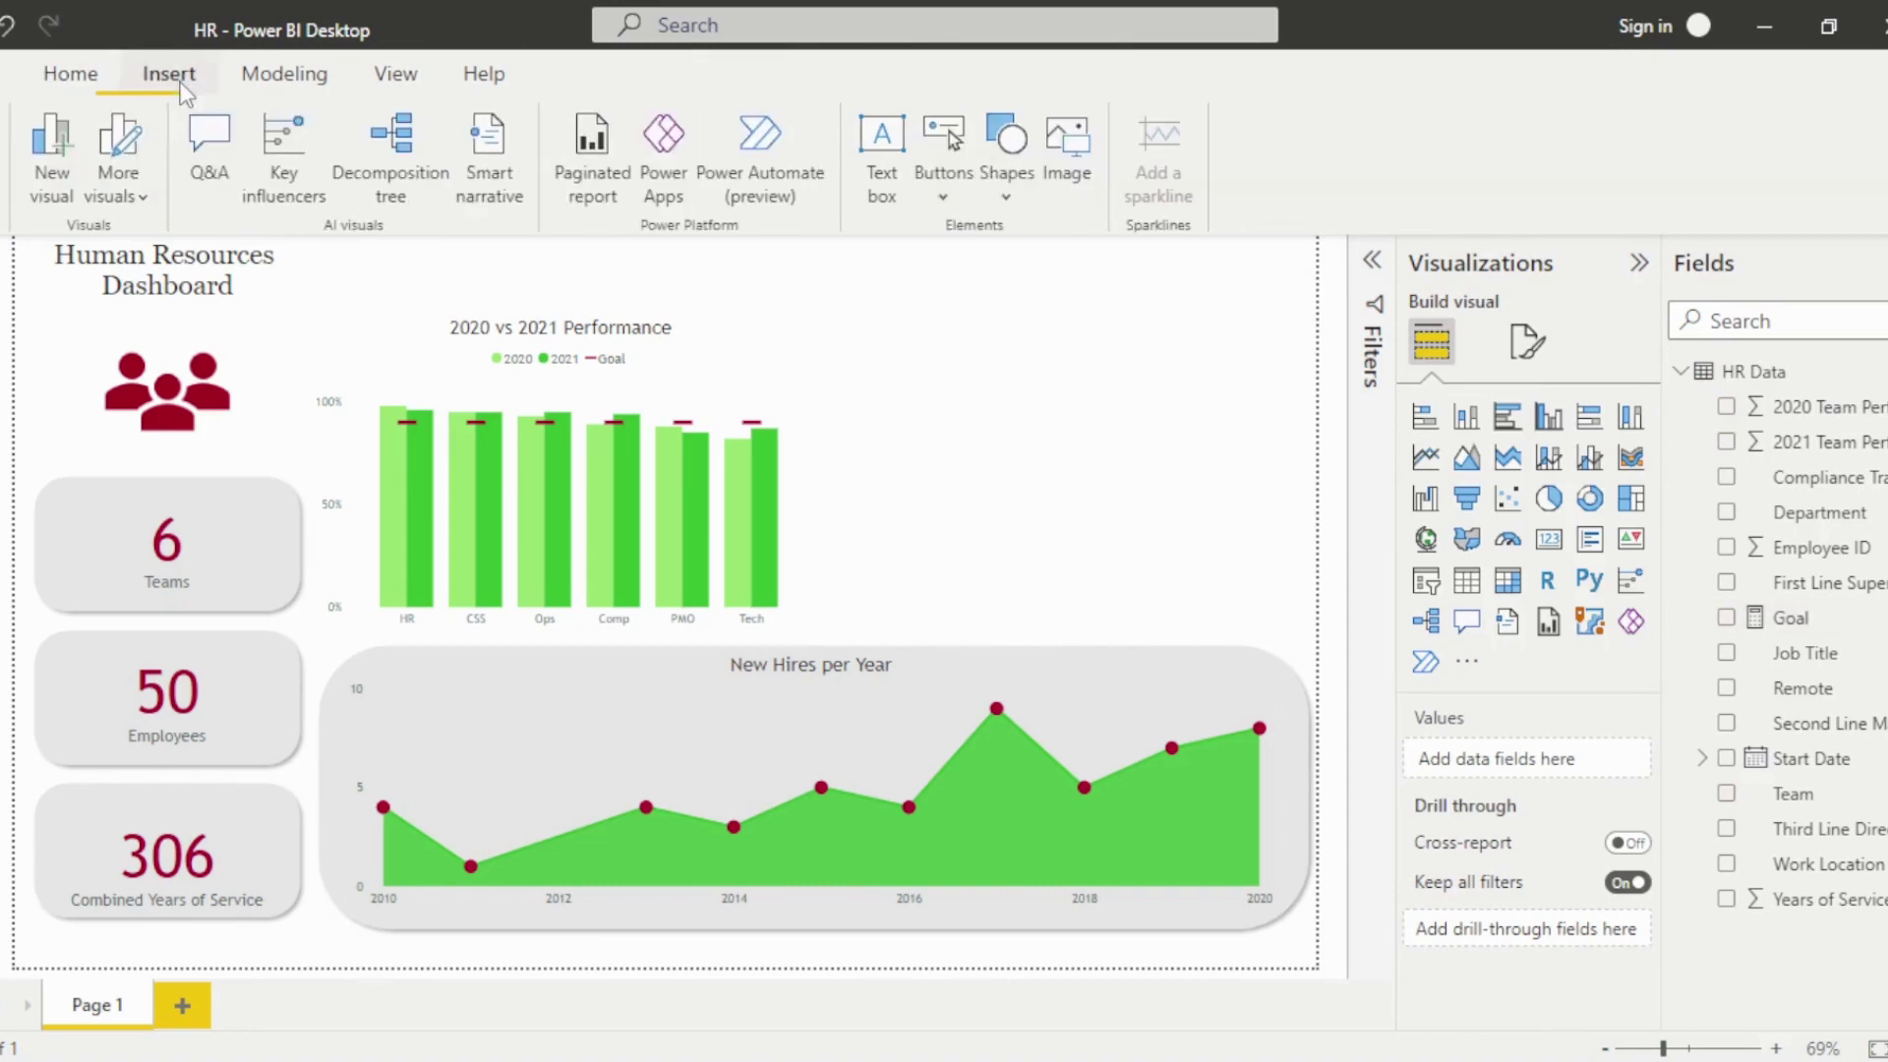
{"action": "left_click", "coordinate": [1005, 175]}
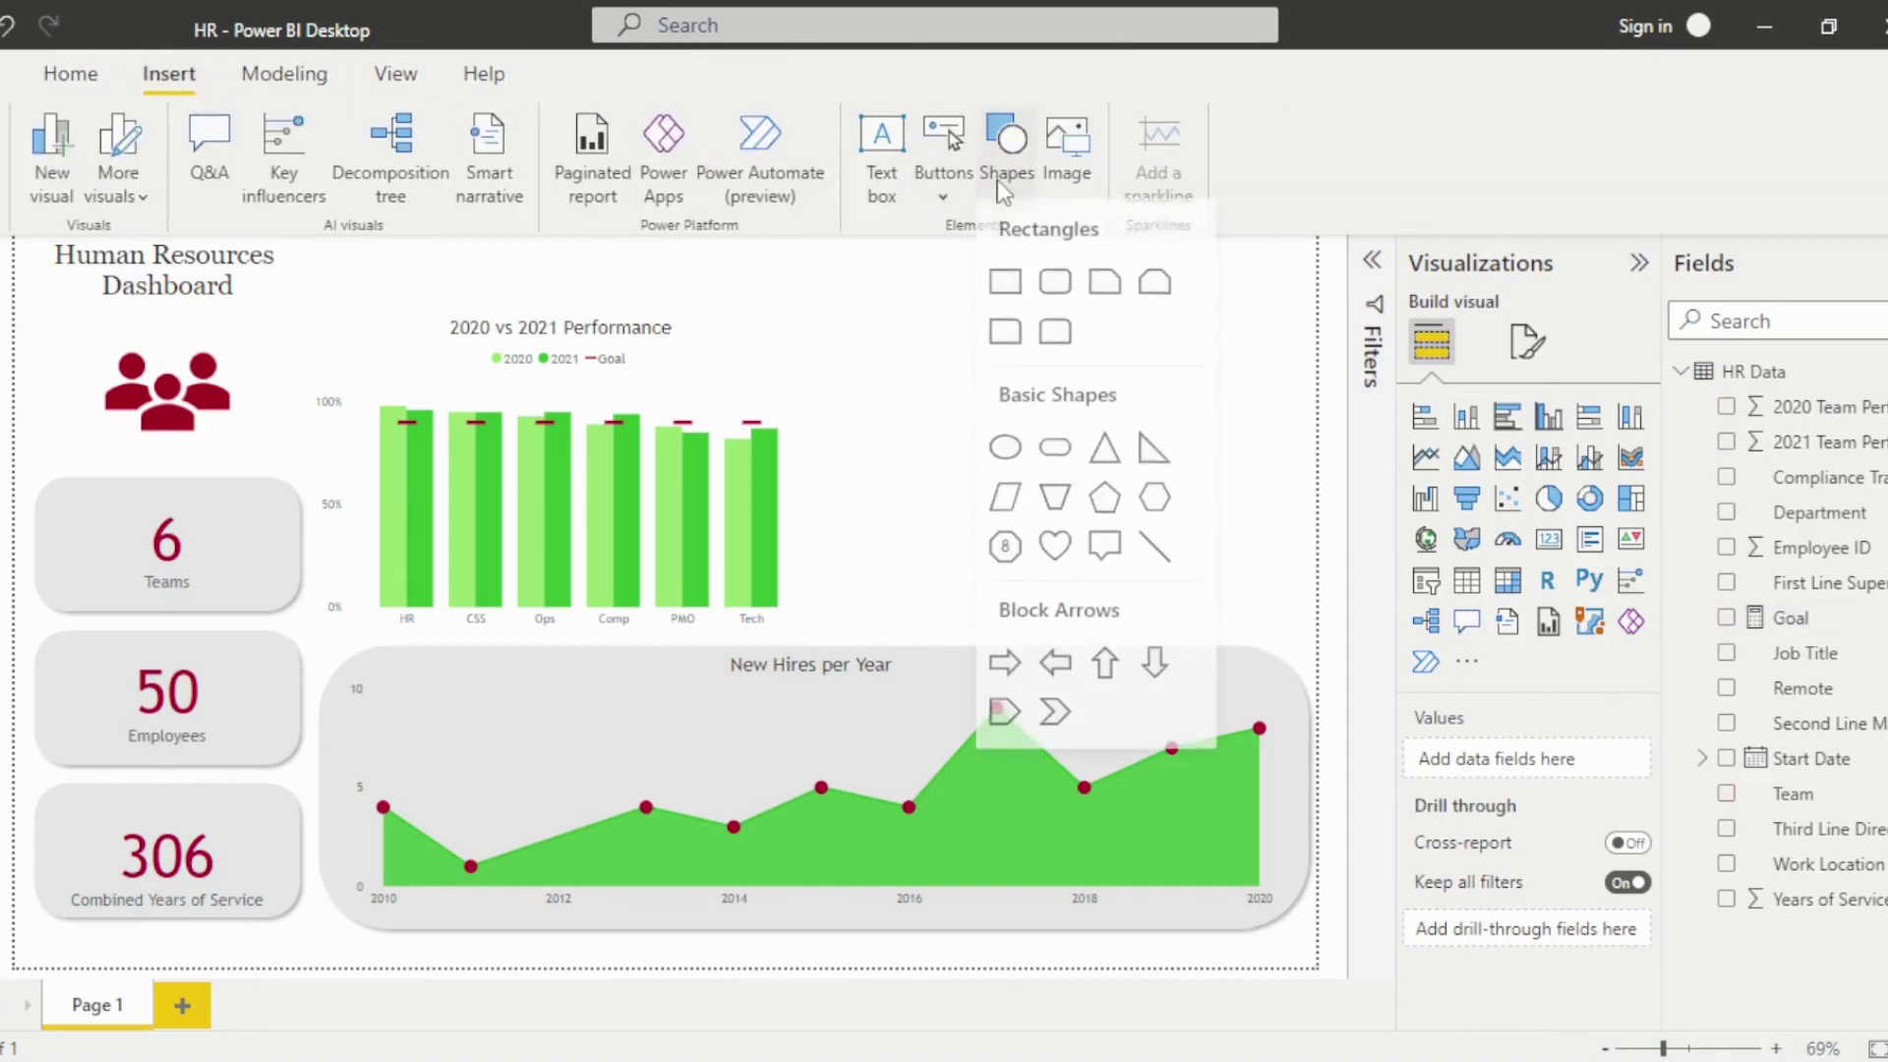
{"action": "left_click", "coordinate": [1058, 301]}
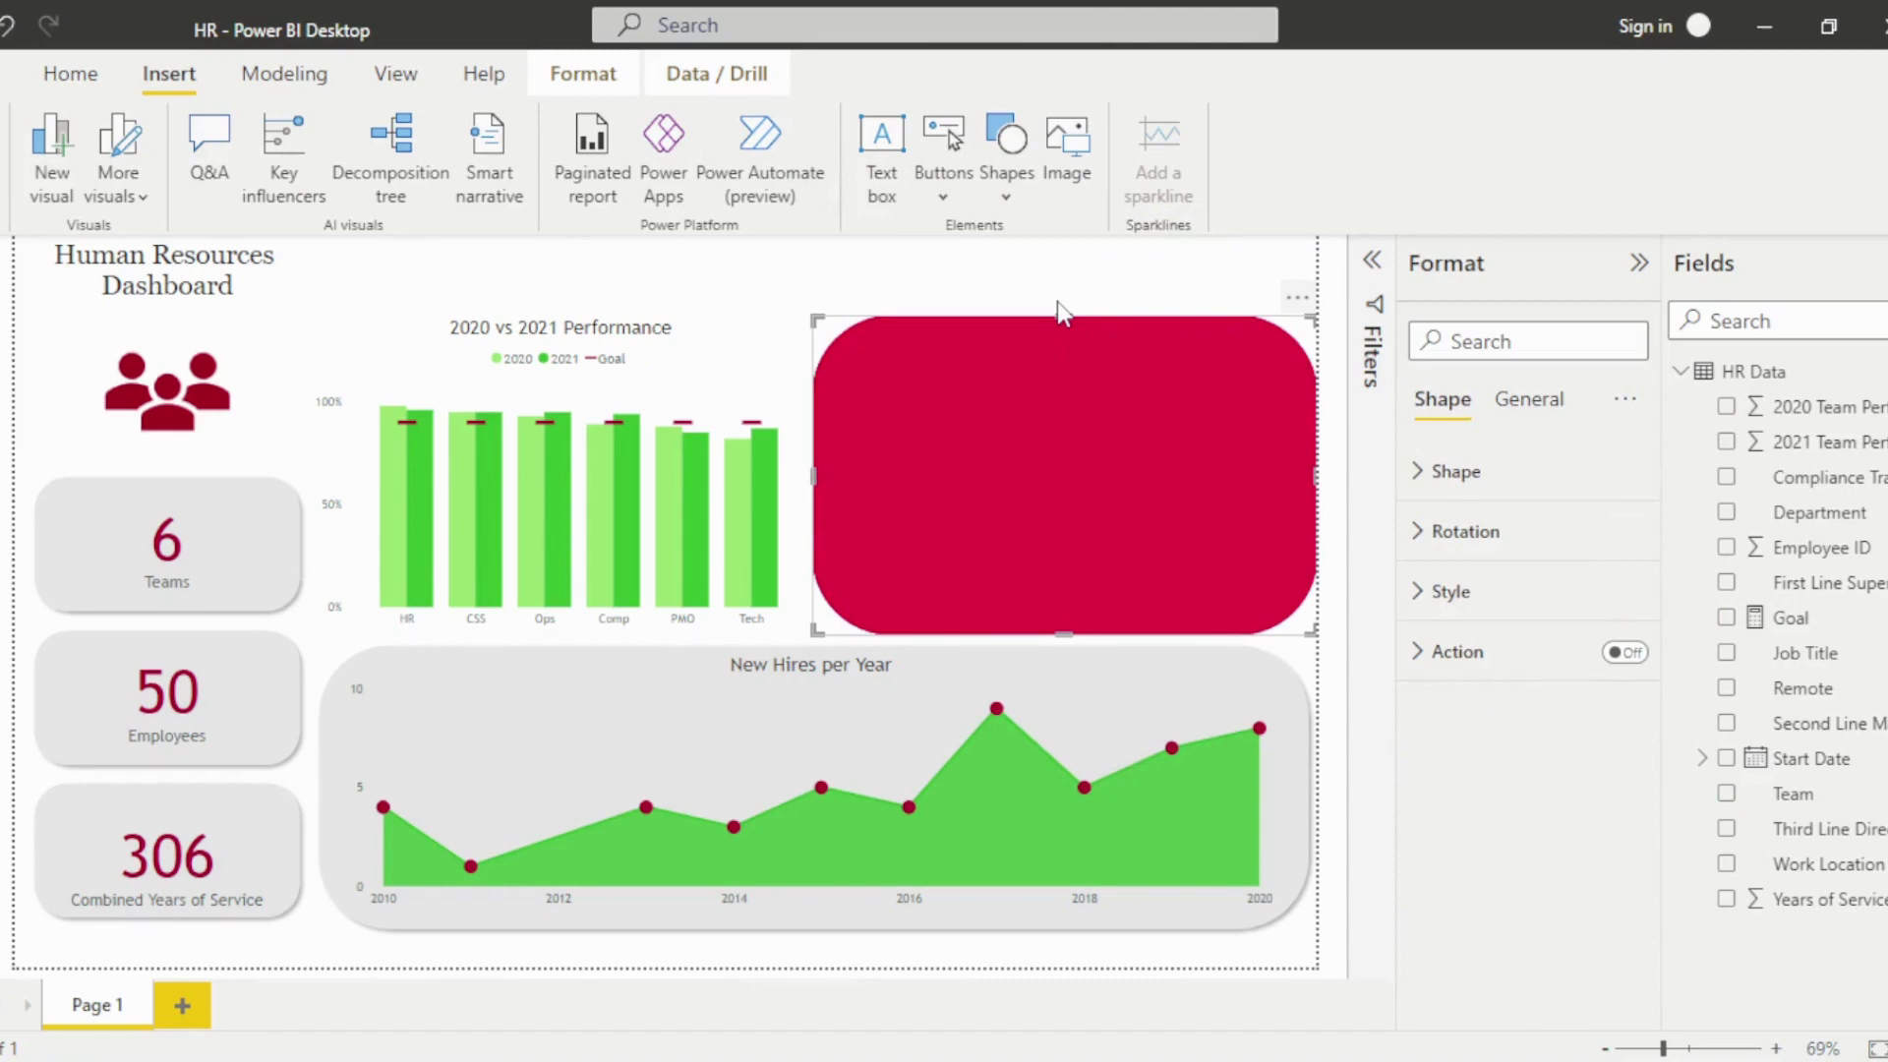
{"action": "left_click", "coordinate": [1413, 594]}
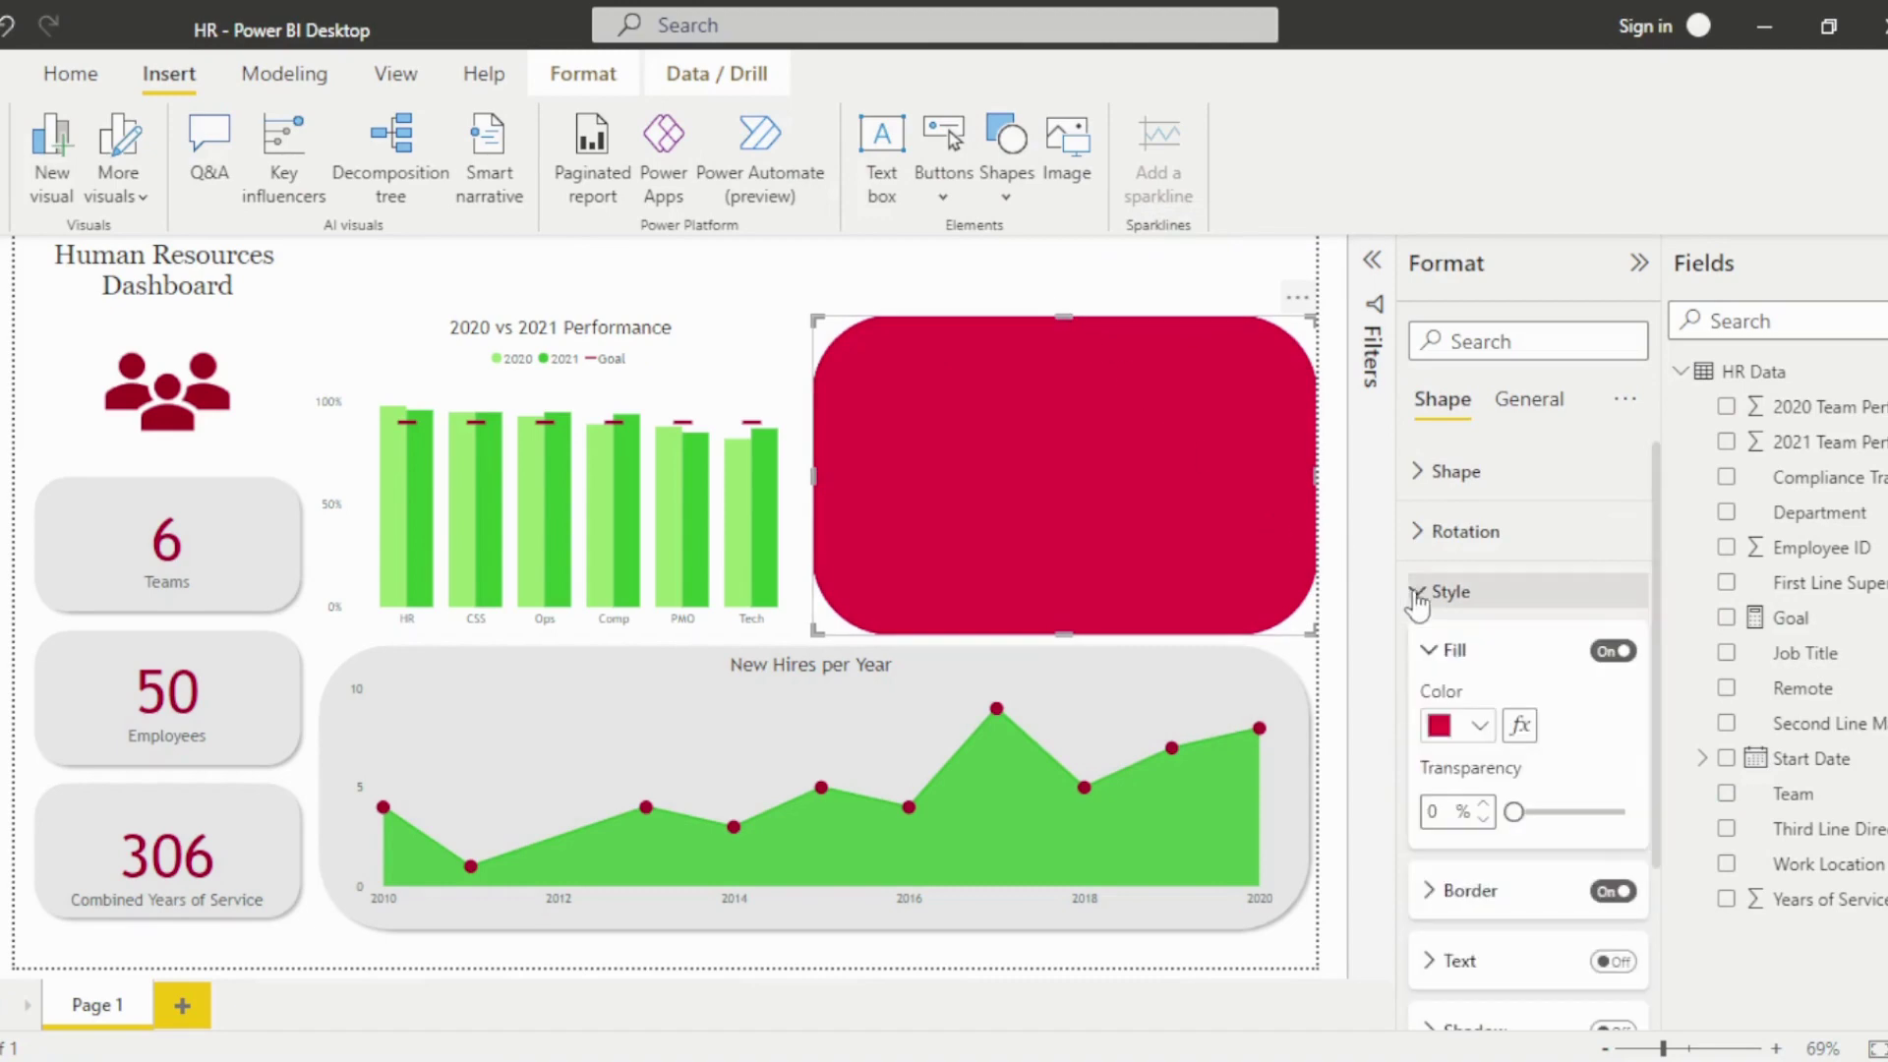
{"action": "left_click", "coordinate": [1482, 728]}
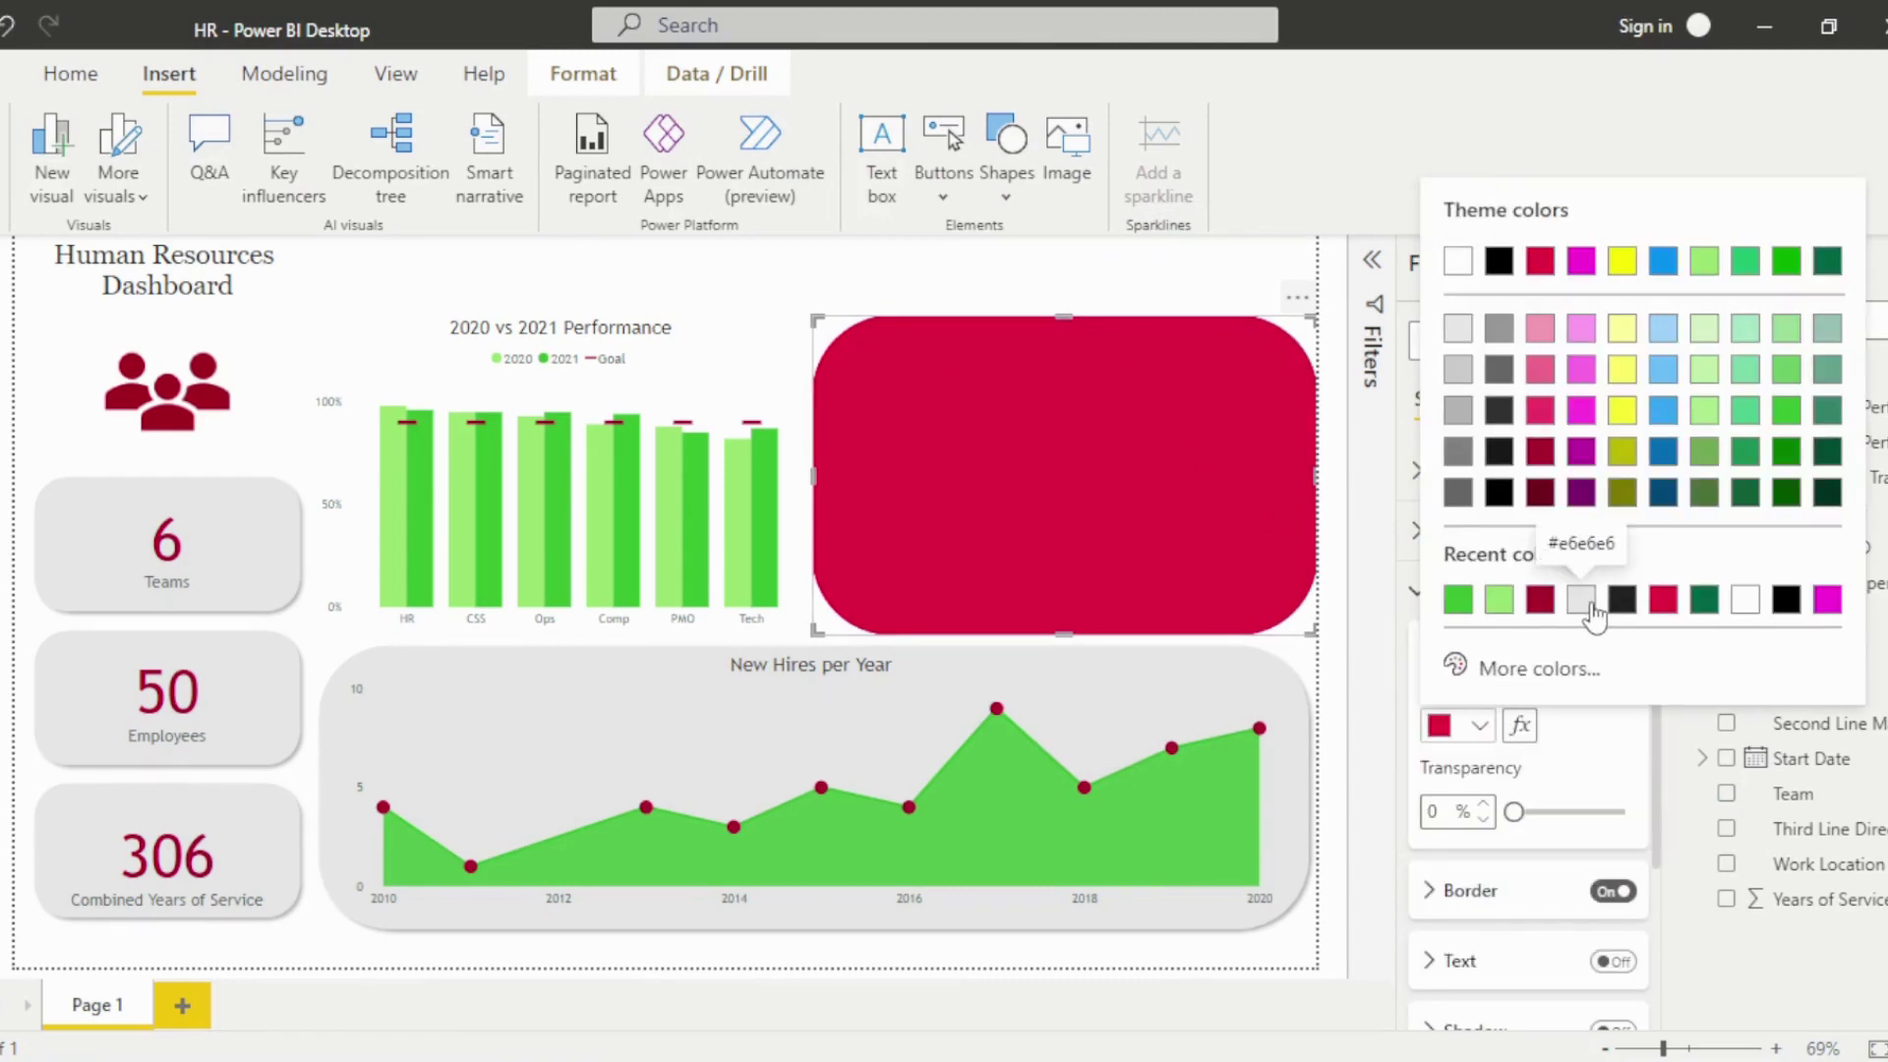
{"action": "left_click", "coordinate": [1581, 599]}
Remove the rectangle's border, add a shadow, and move it over the performance chart.
{"action": "left_click", "coordinate": [1418, 591]}
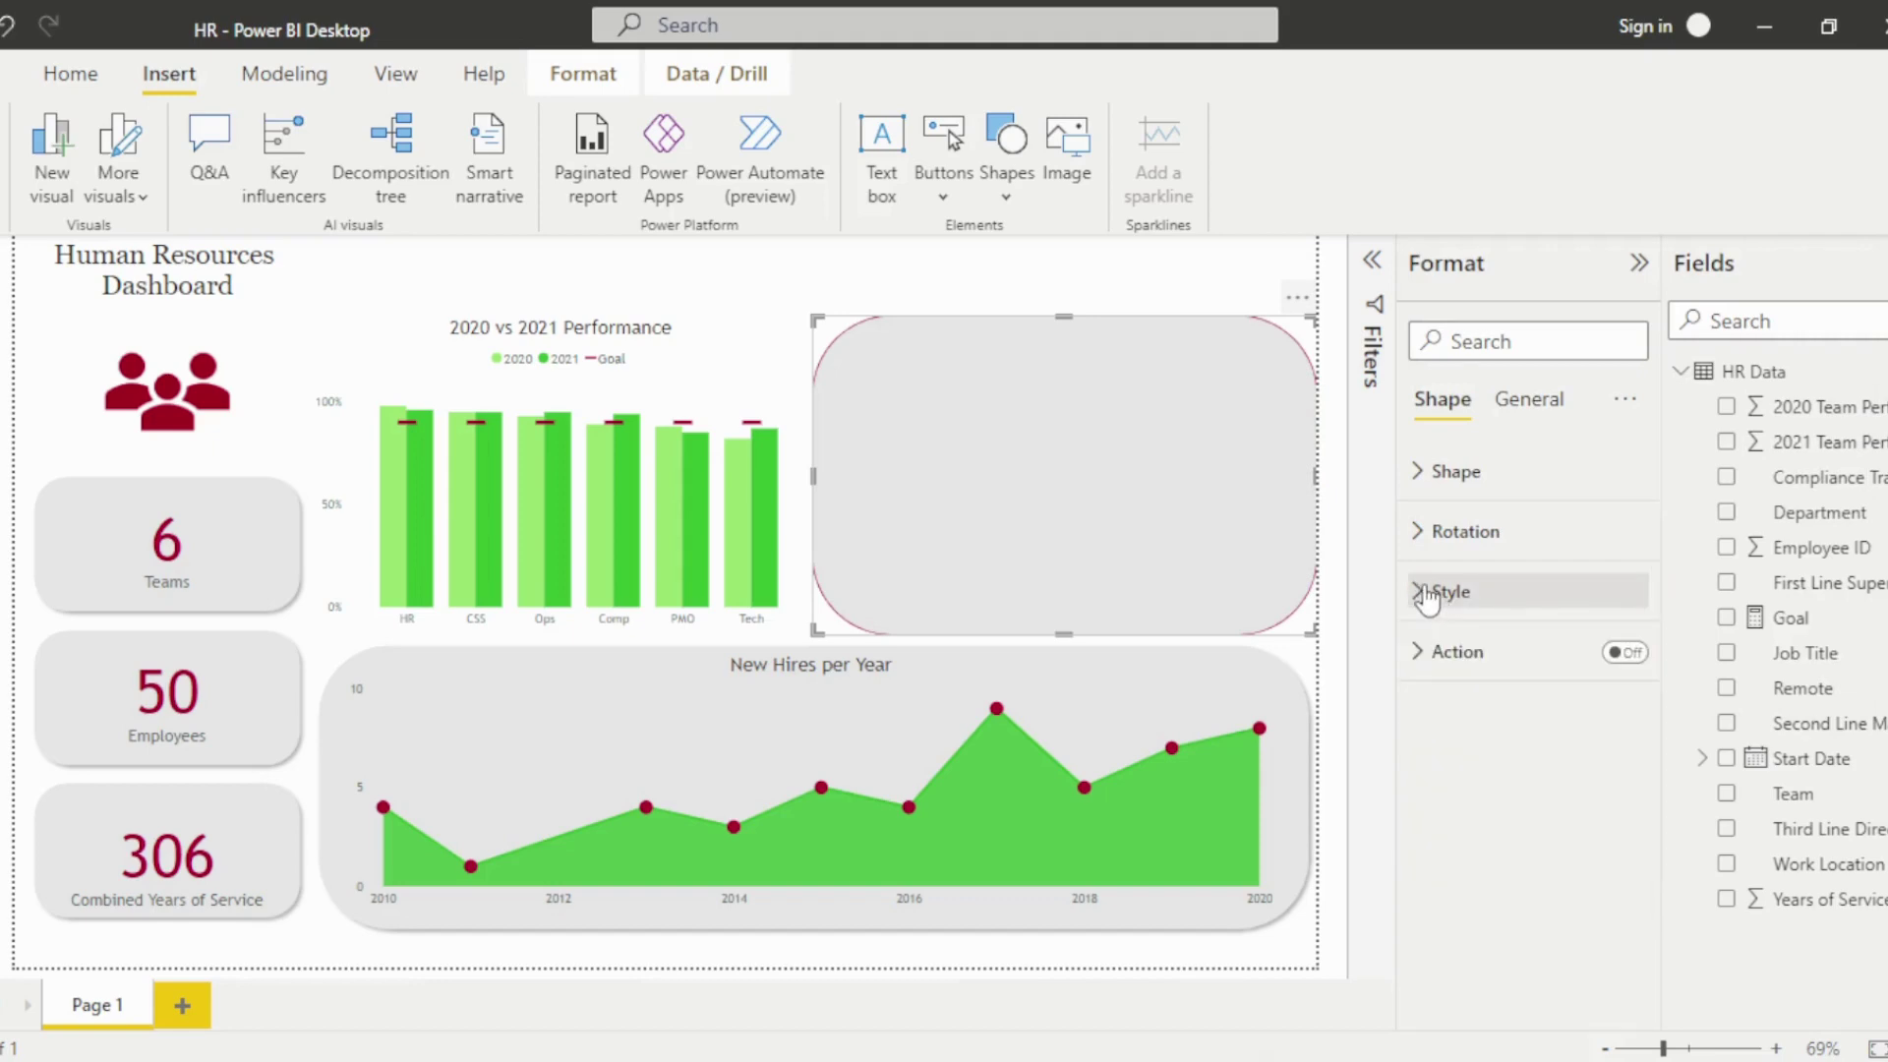
{"action": "left_click", "coordinate": [1428, 594]}
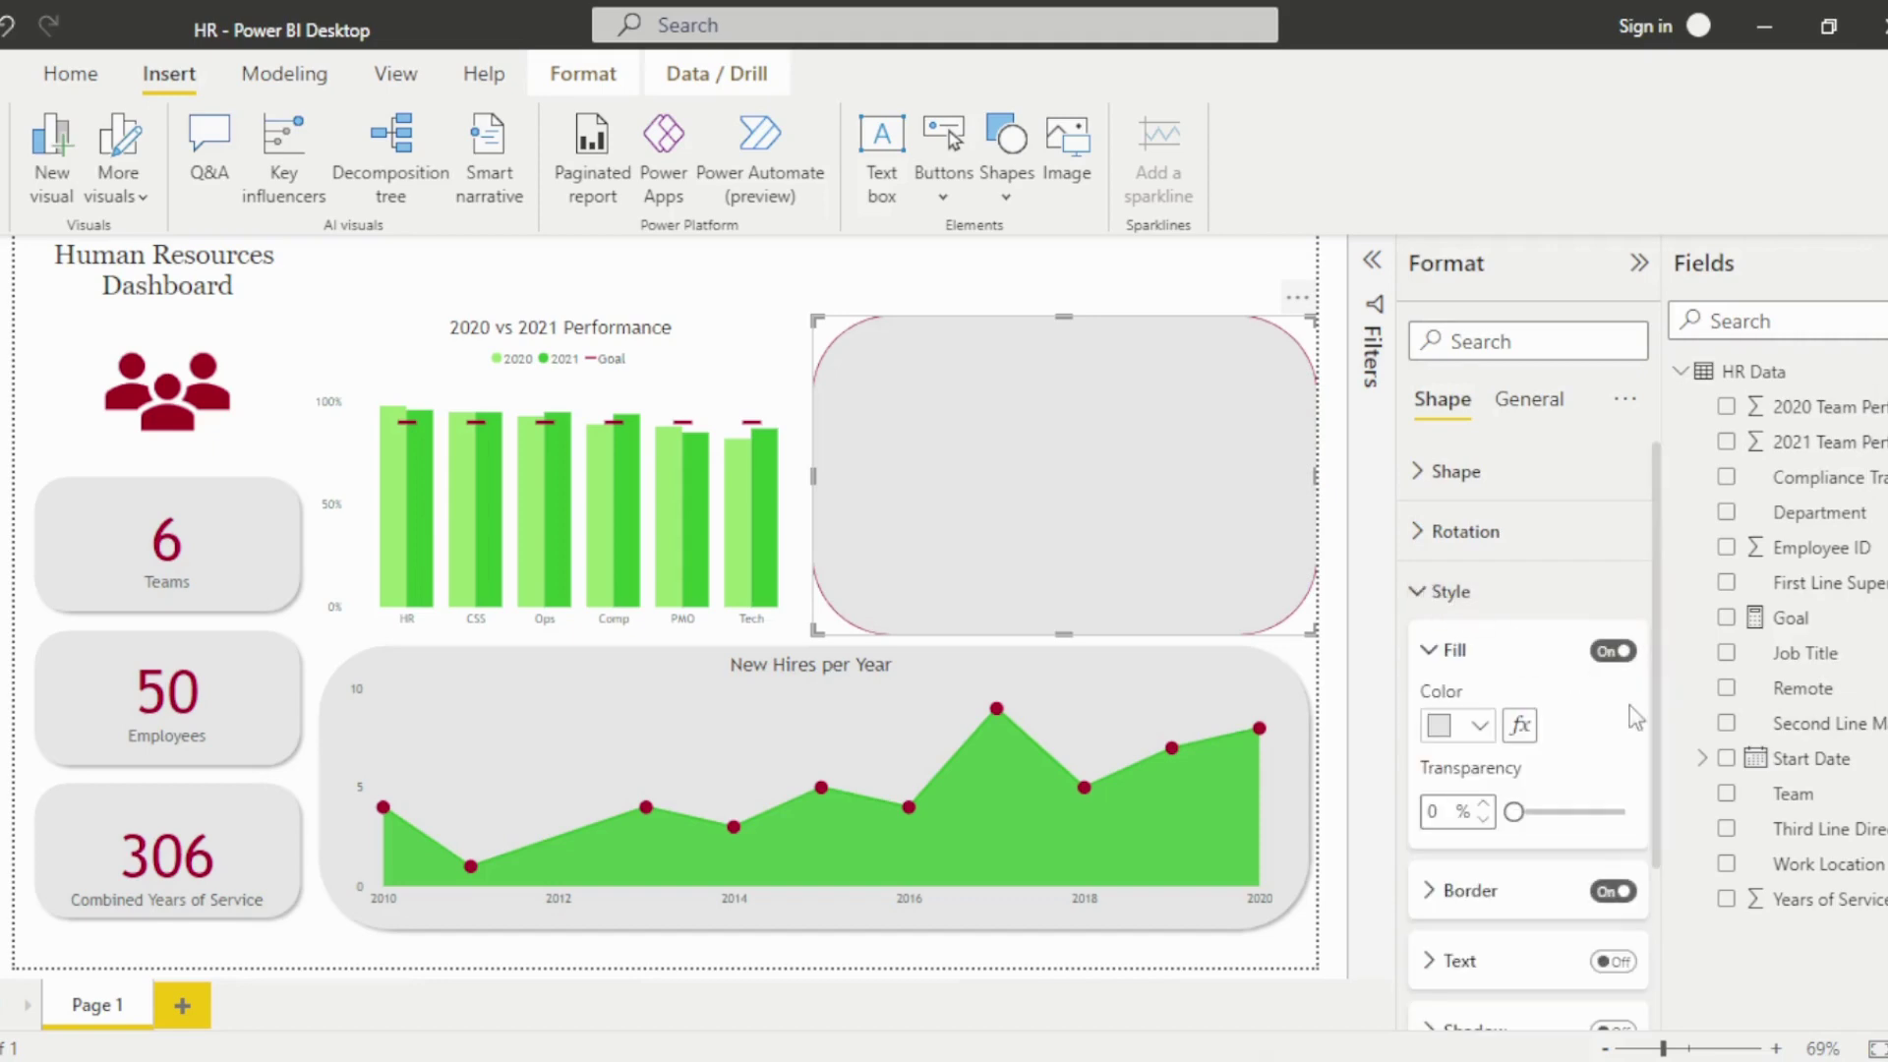
{"action": "scroll", "coordinate": [1658, 771], "scroll_direction": "down", "scroll_amount": 2}
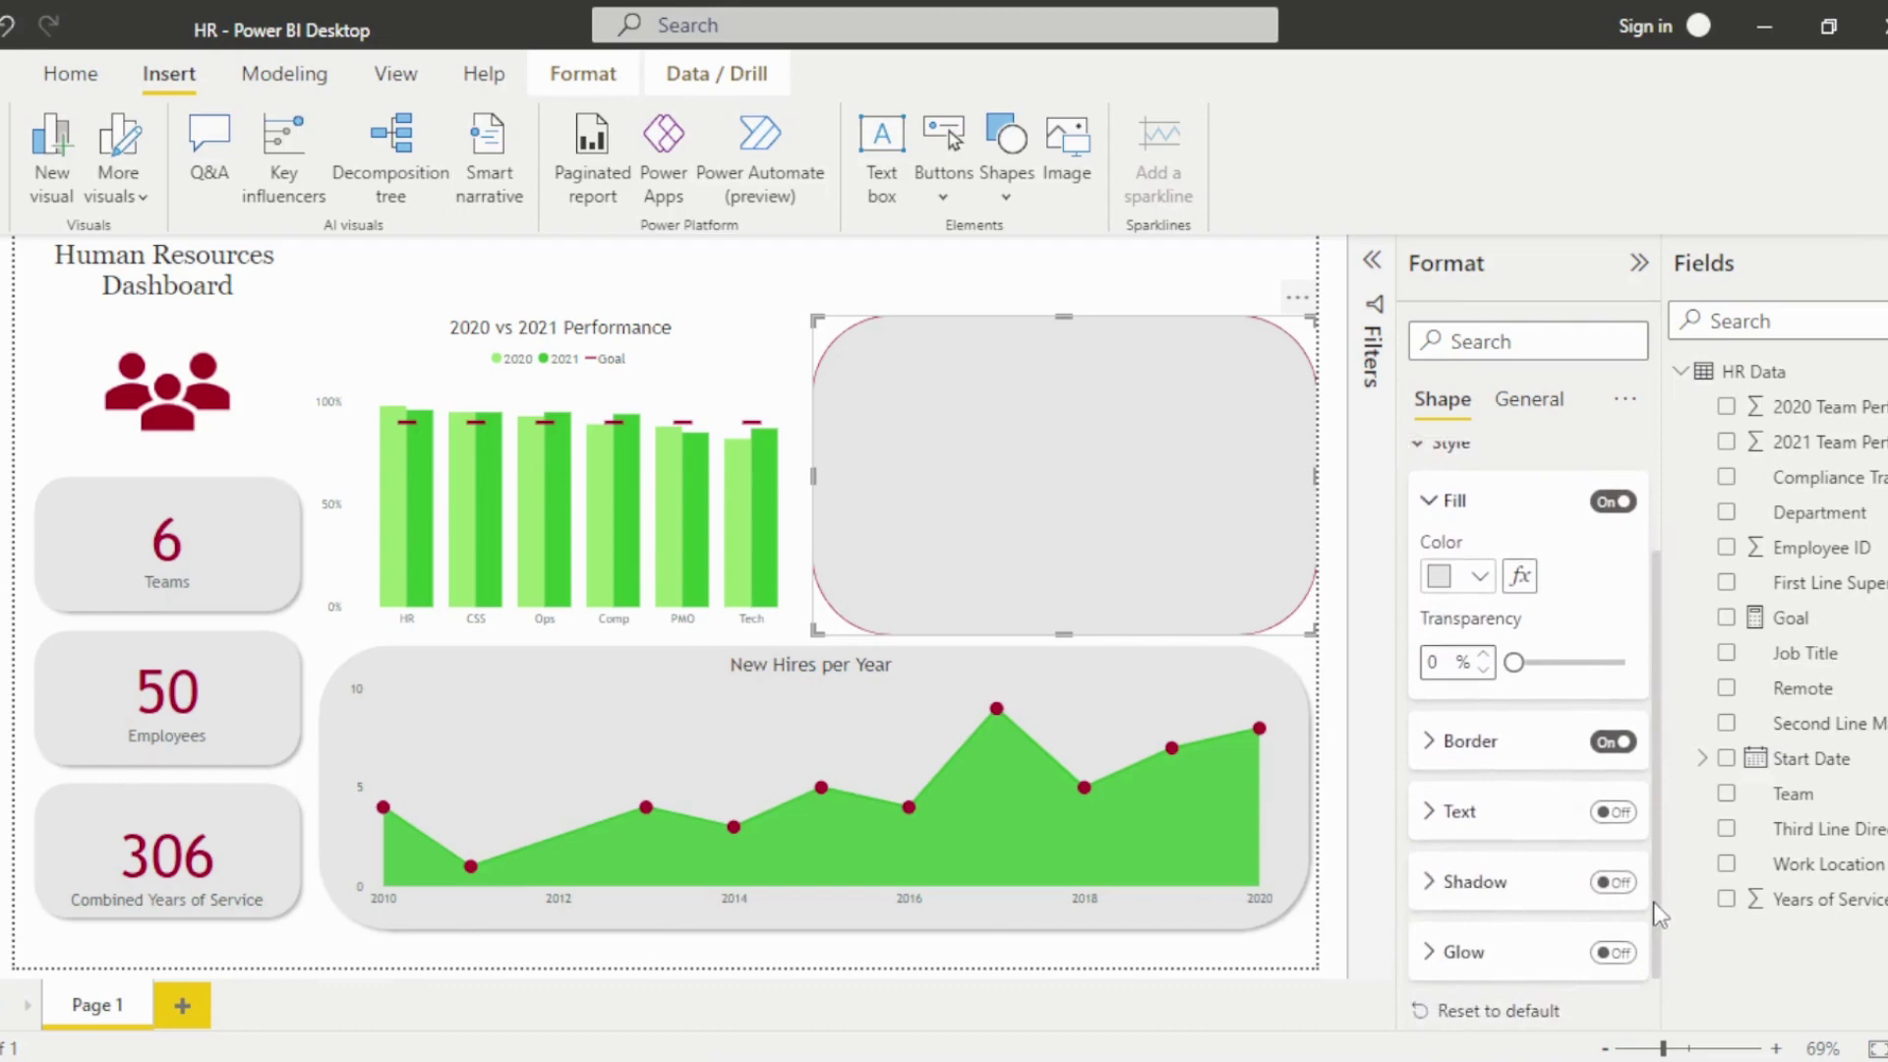
{"action": "left_click", "coordinate": [1611, 698]}
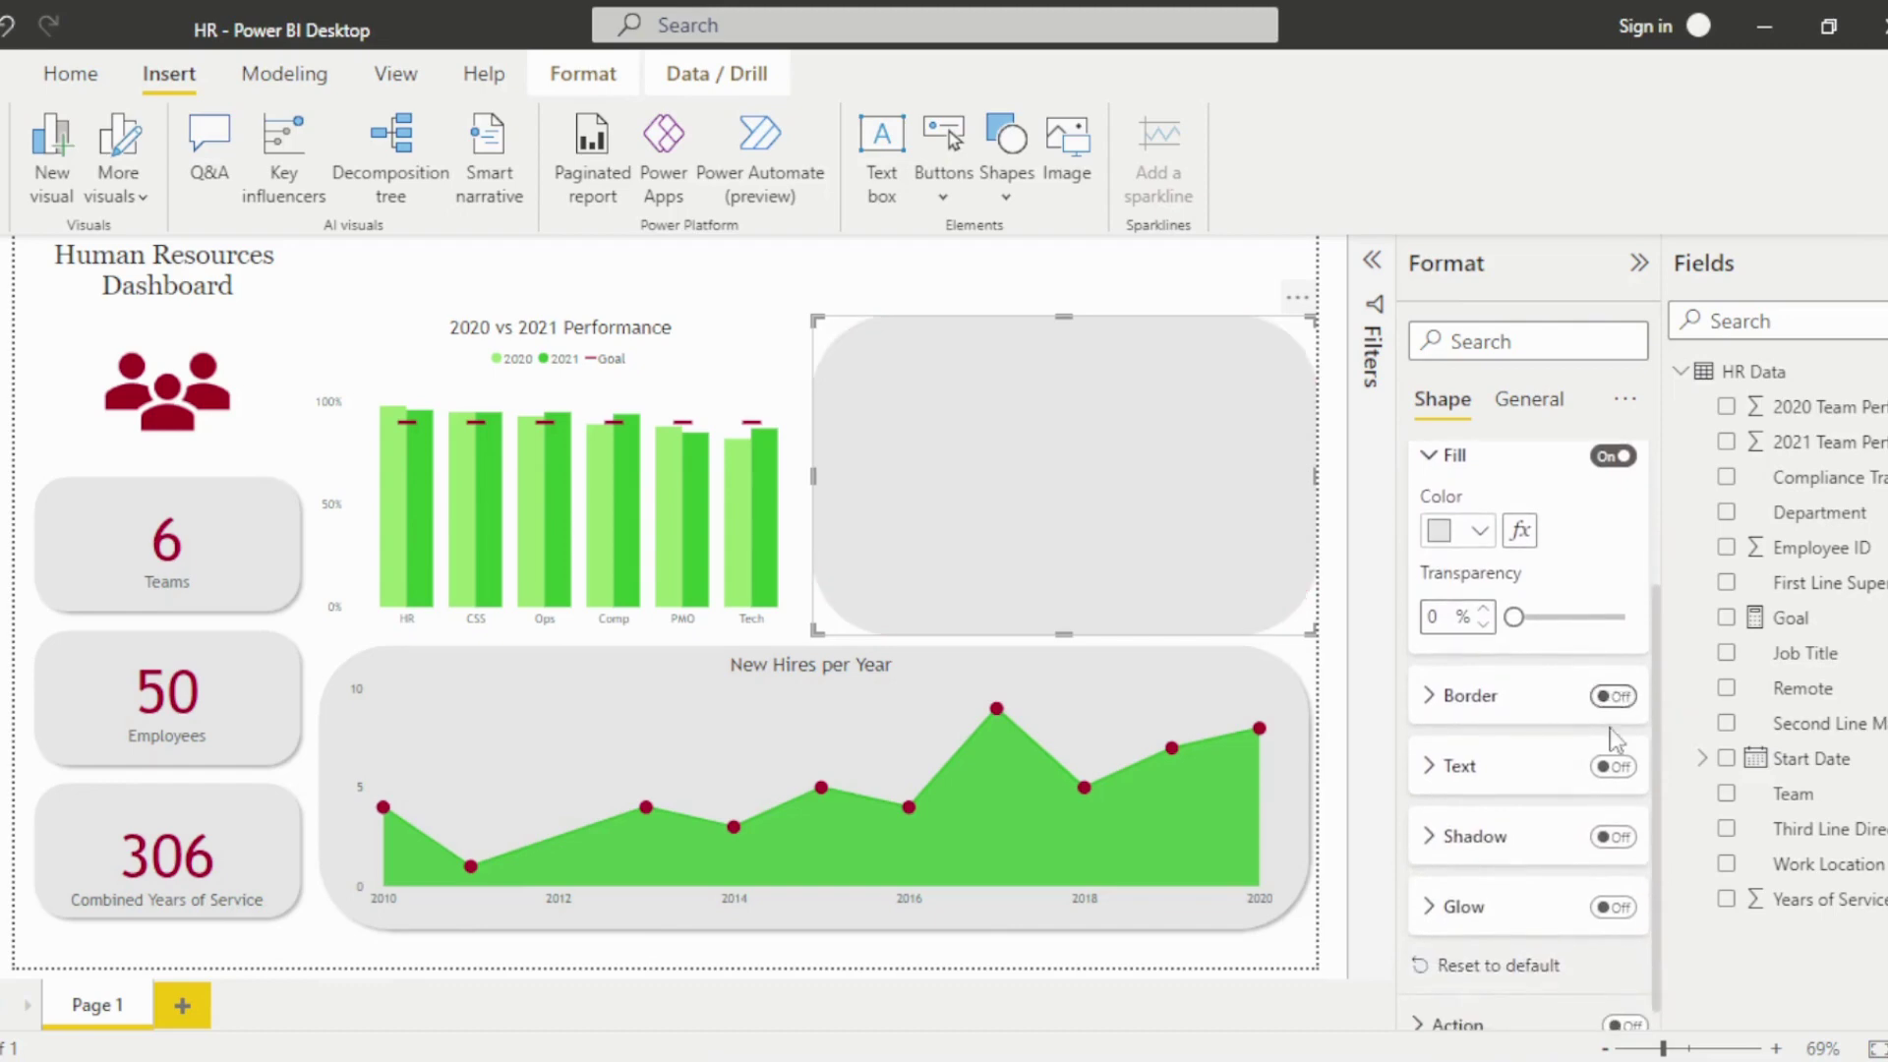
{"action": "left_click", "coordinate": [1614, 837]}
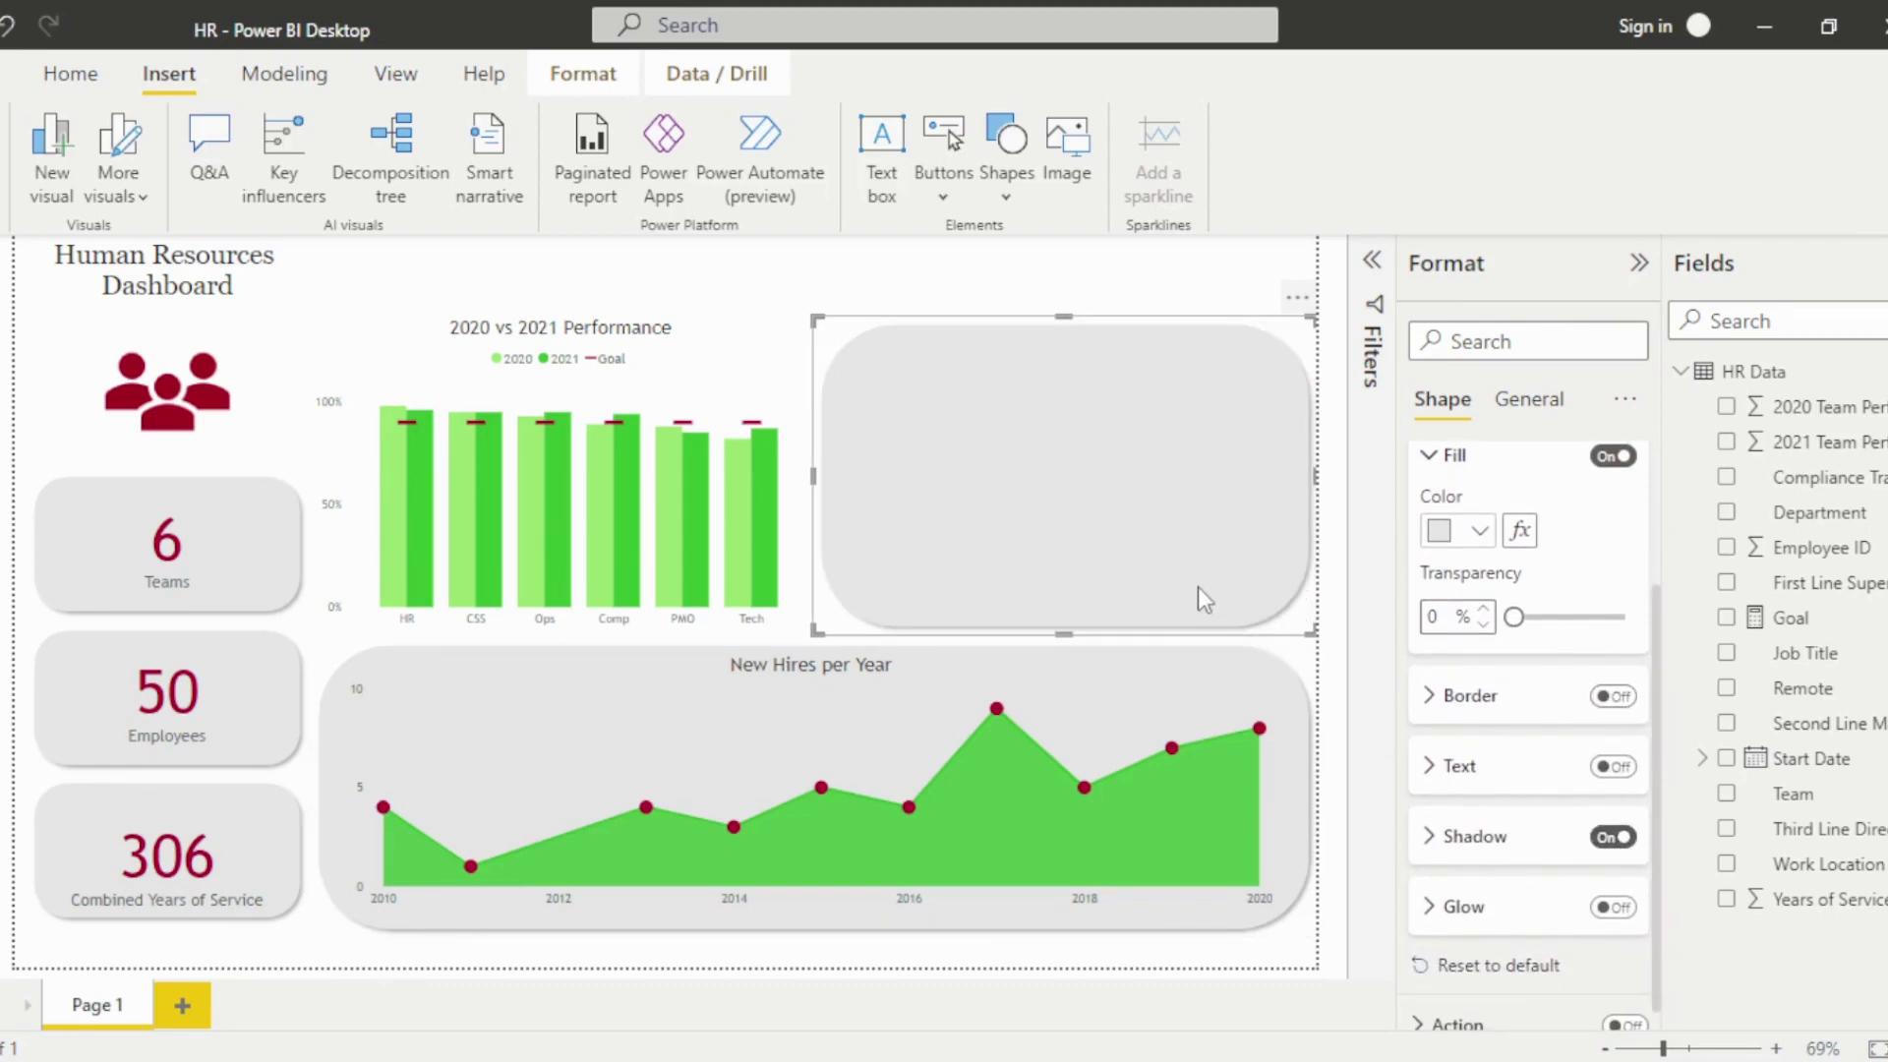
{"action": "left_click_drag", "start_coordinate": [1198, 586], "coordinate": [689, 571]}
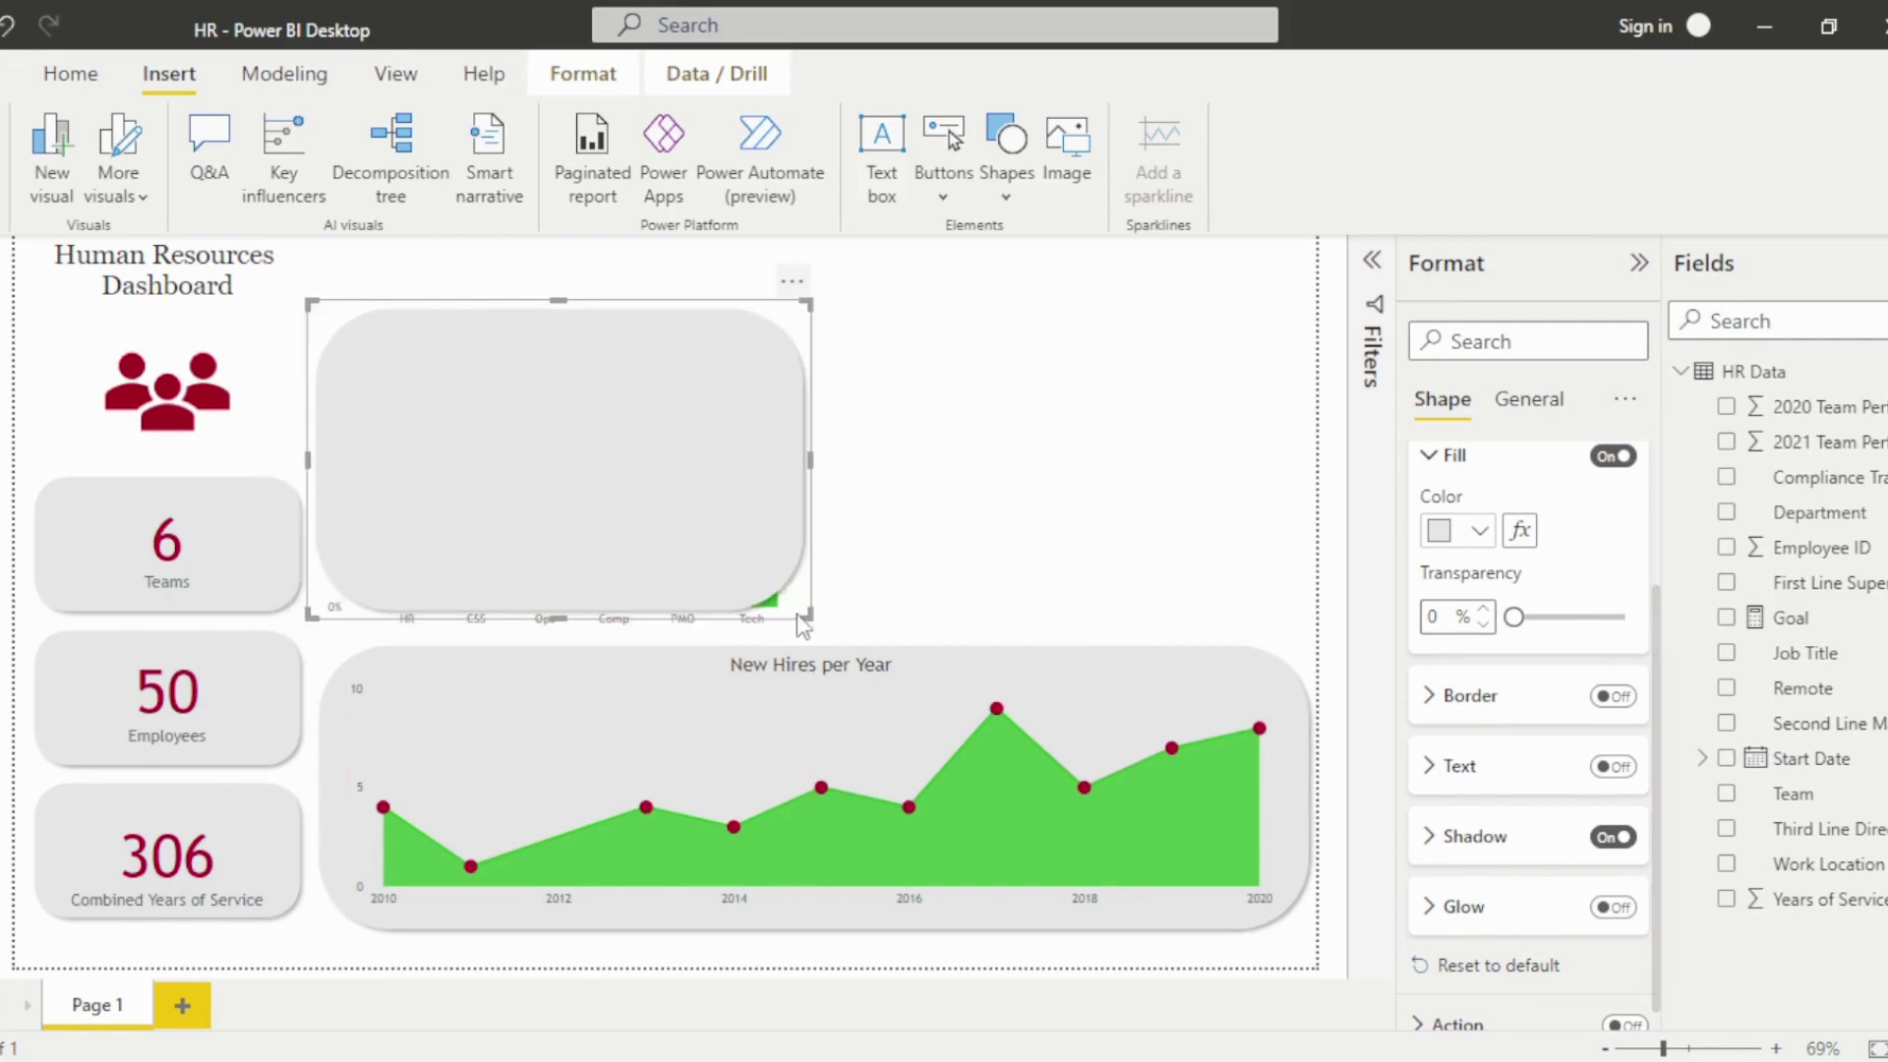
Enlarge the grey rounded shape to frame the chart and send it to back.
{"action": "left_click_drag", "start_coordinate": [804, 617], "coordinate": [822, 633]}
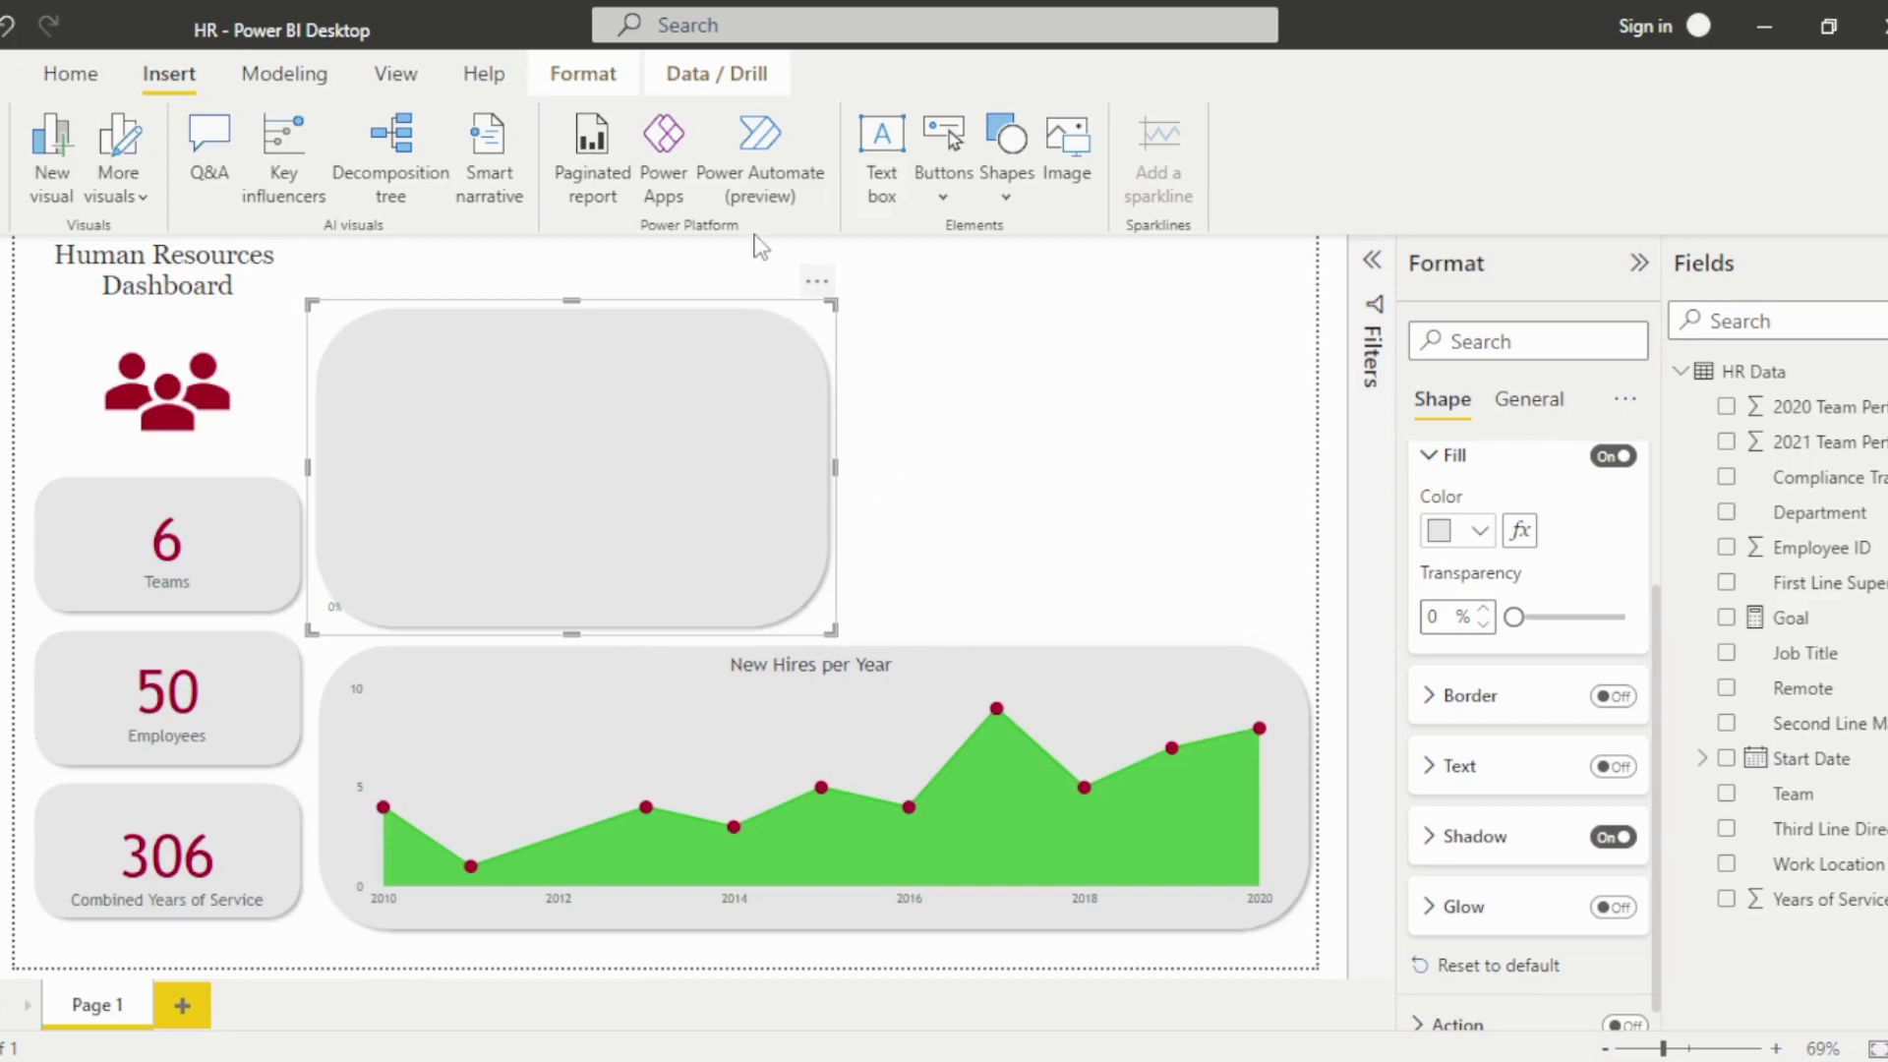
{"action": "left_click", "coordinate": [602, 81]}
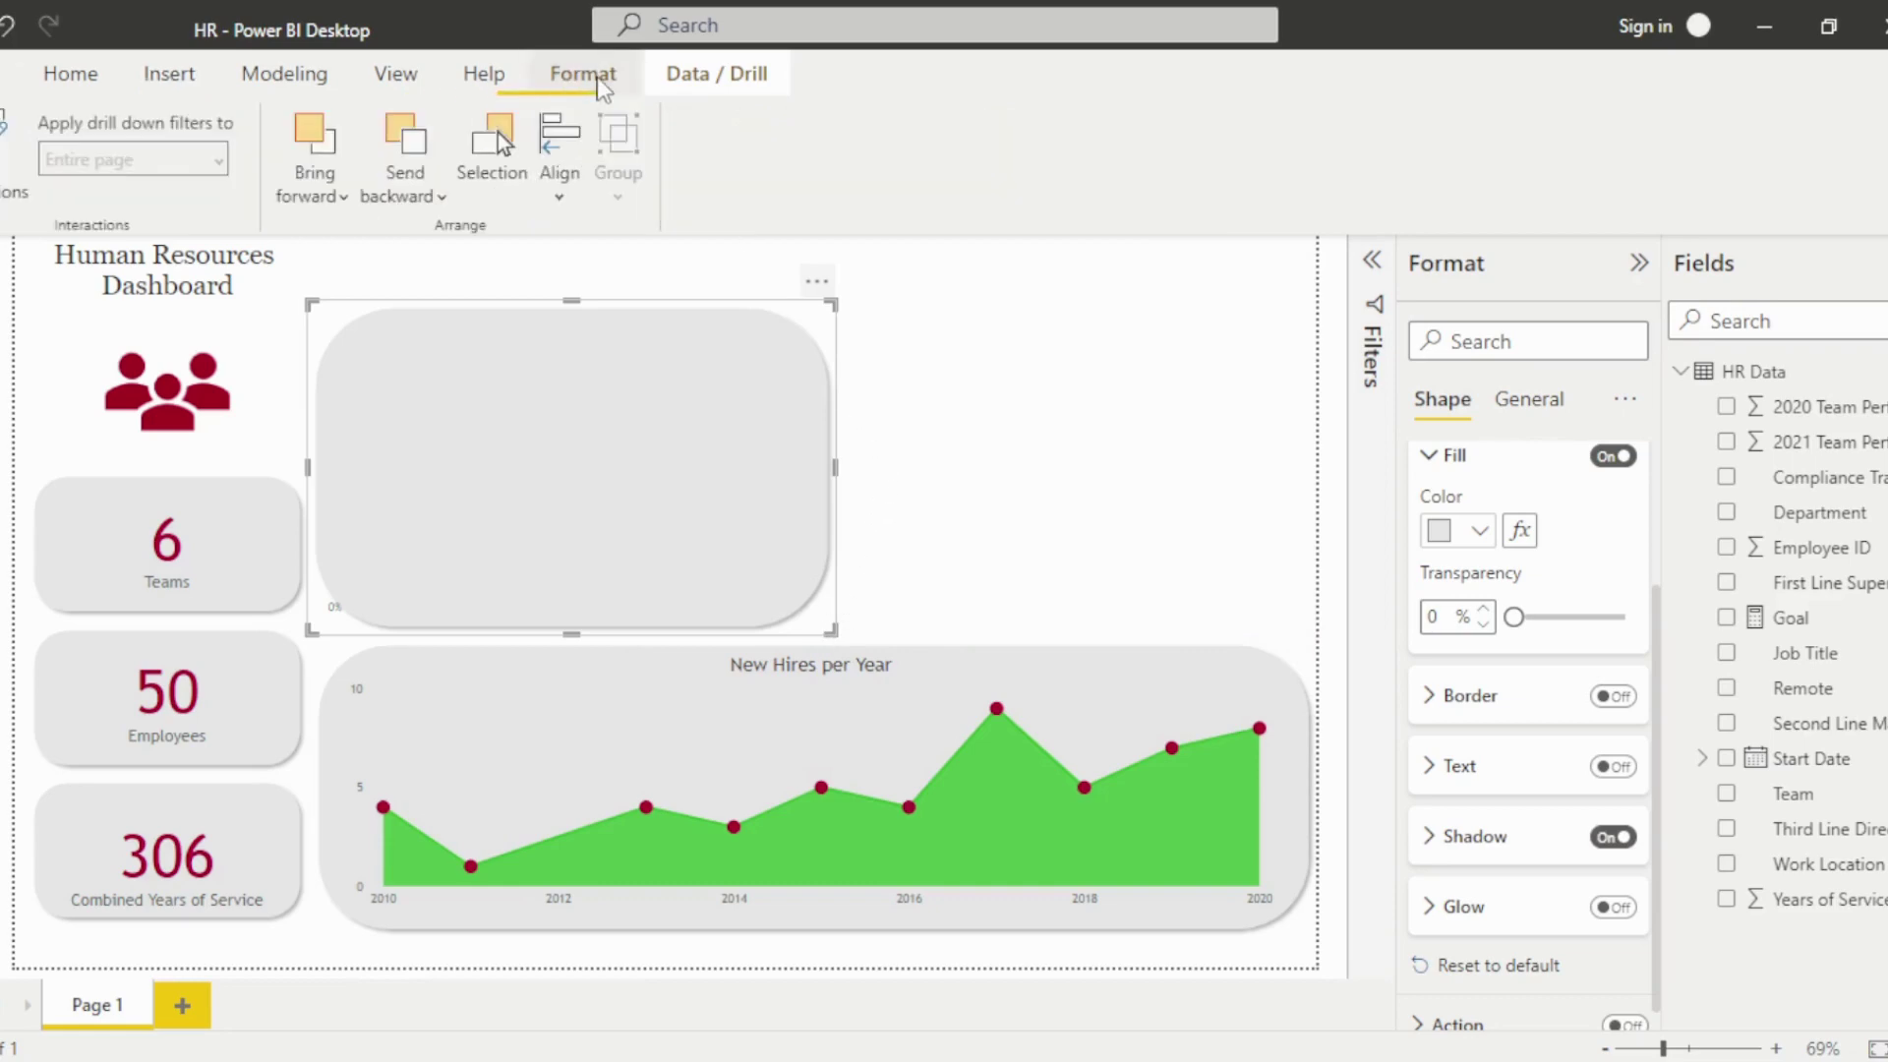
{"action": "left_click", "coordinate": [418, 195]}
{"action": "left_click", "coordinate": [458, 293]}
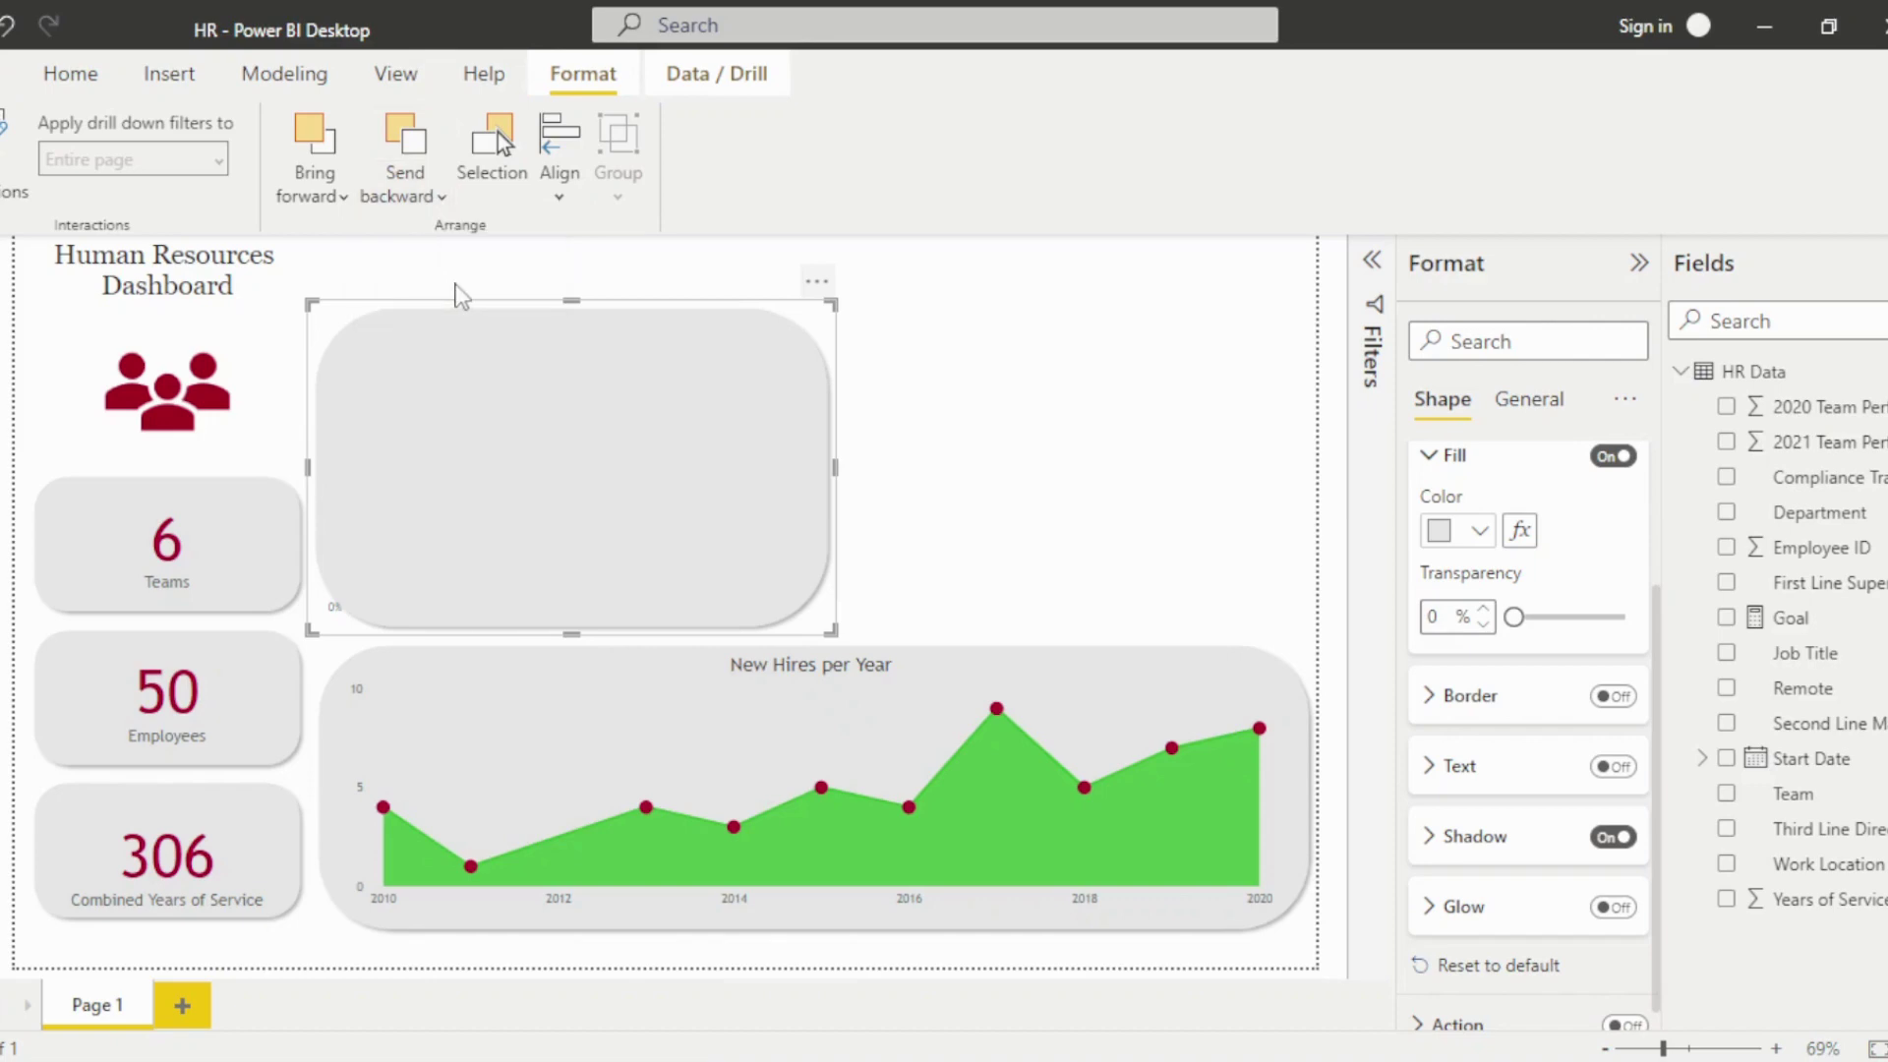
{"action": "left_click", "coordinate": [919, 435]}
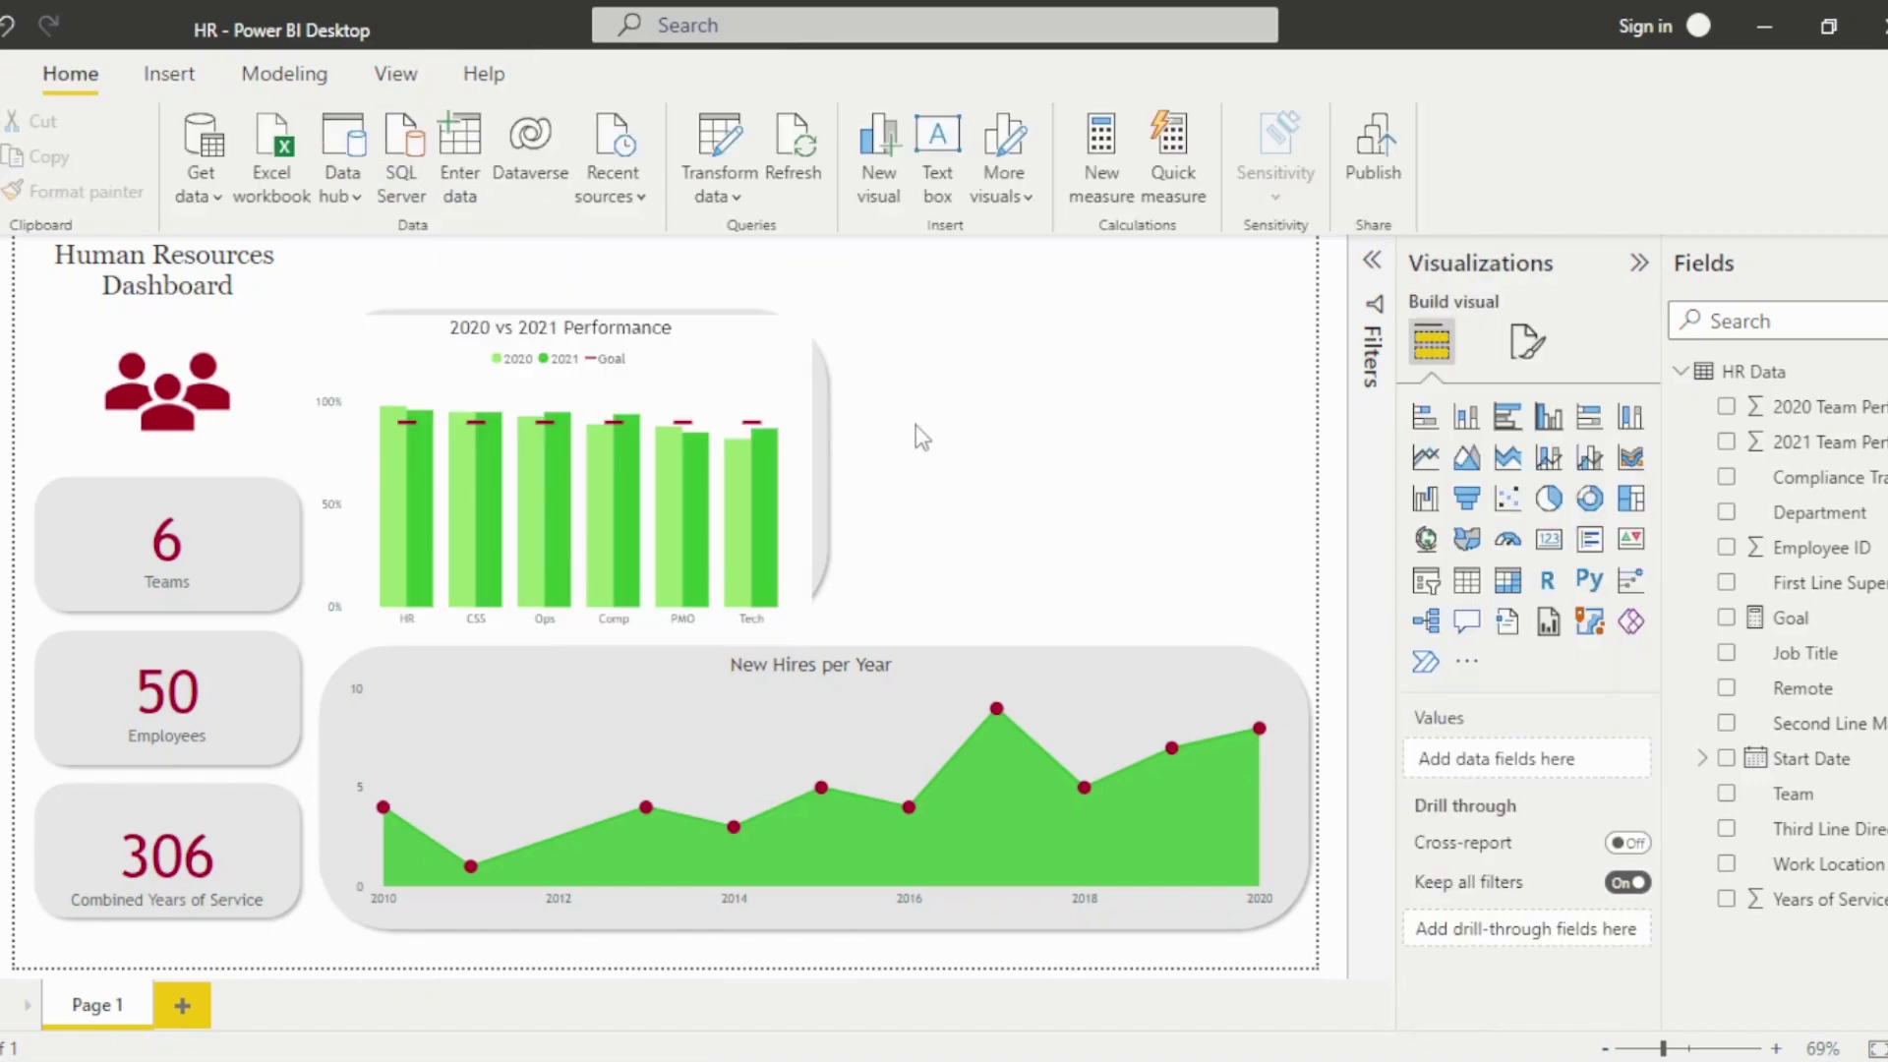
Turn off the performance chart's background and resize it to fit inside the grey card.
{"action": "left_click", "coordinate": [760, 389]}
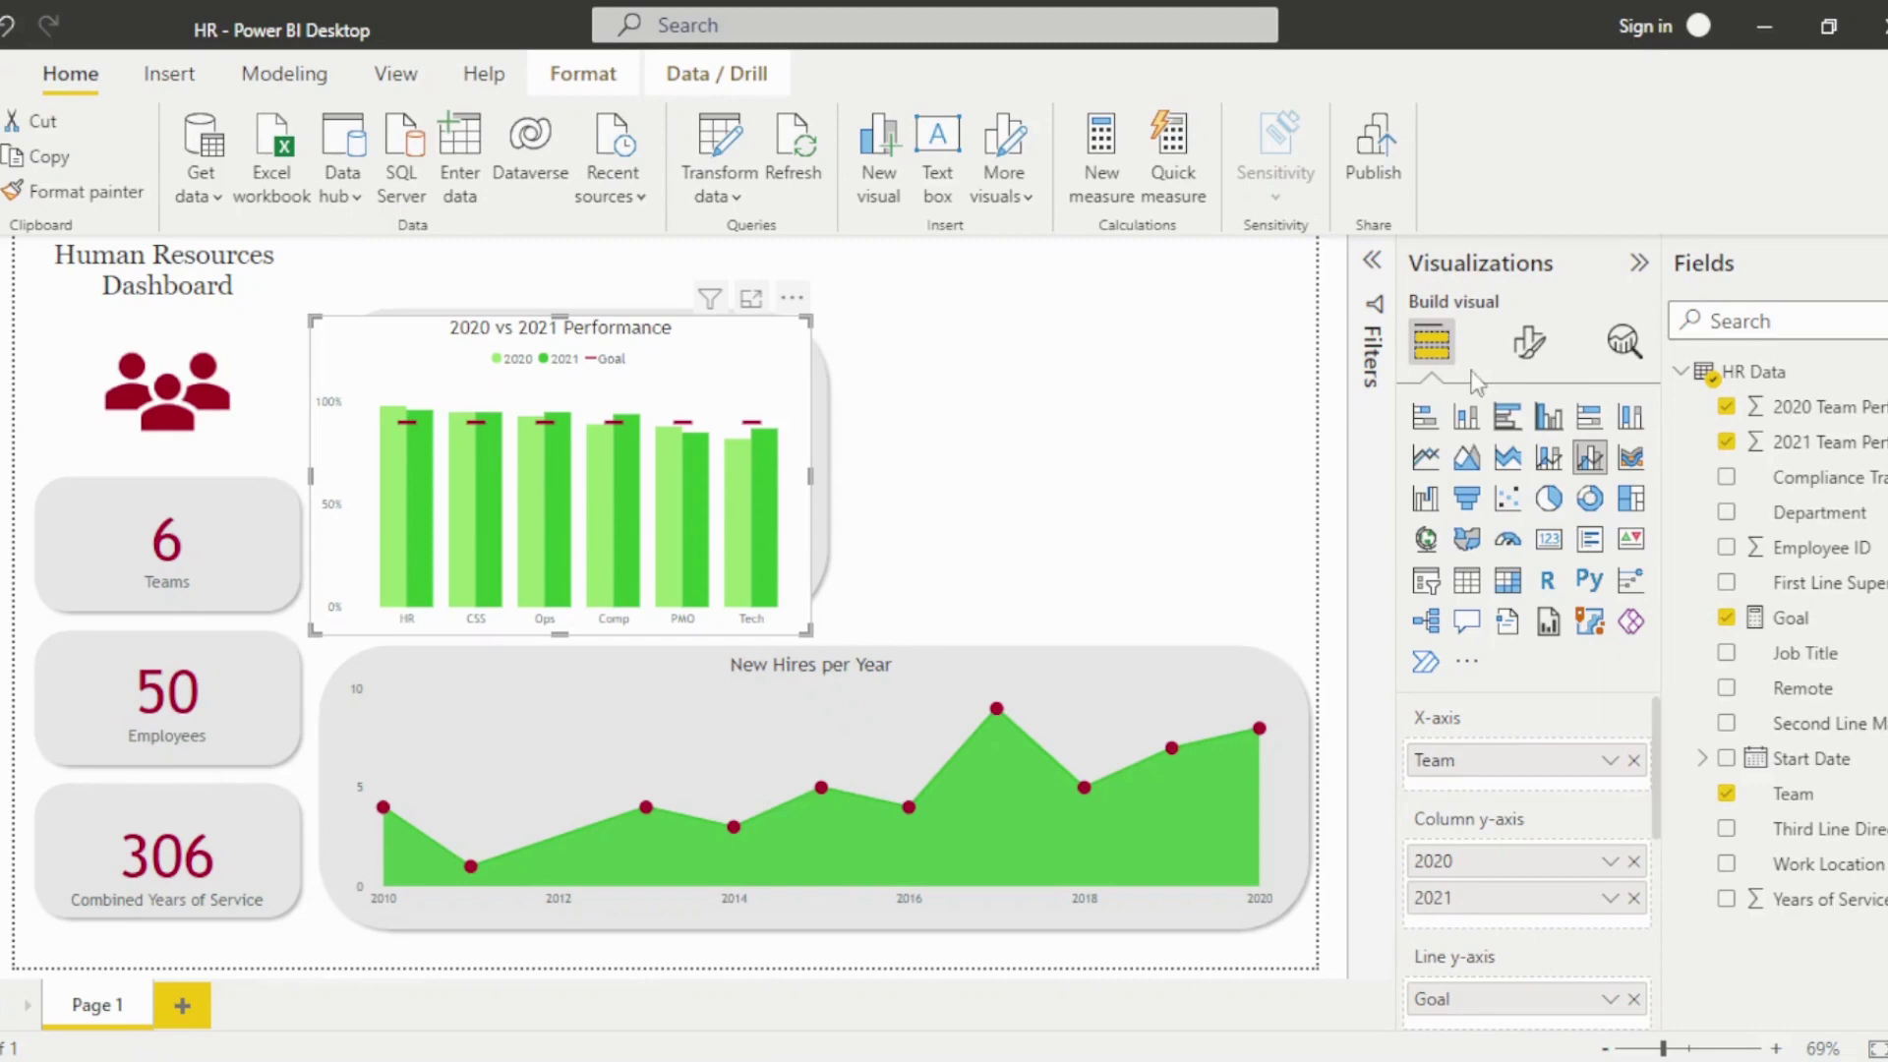
{"action": "left_click", "coordinate": [1540, 356]}
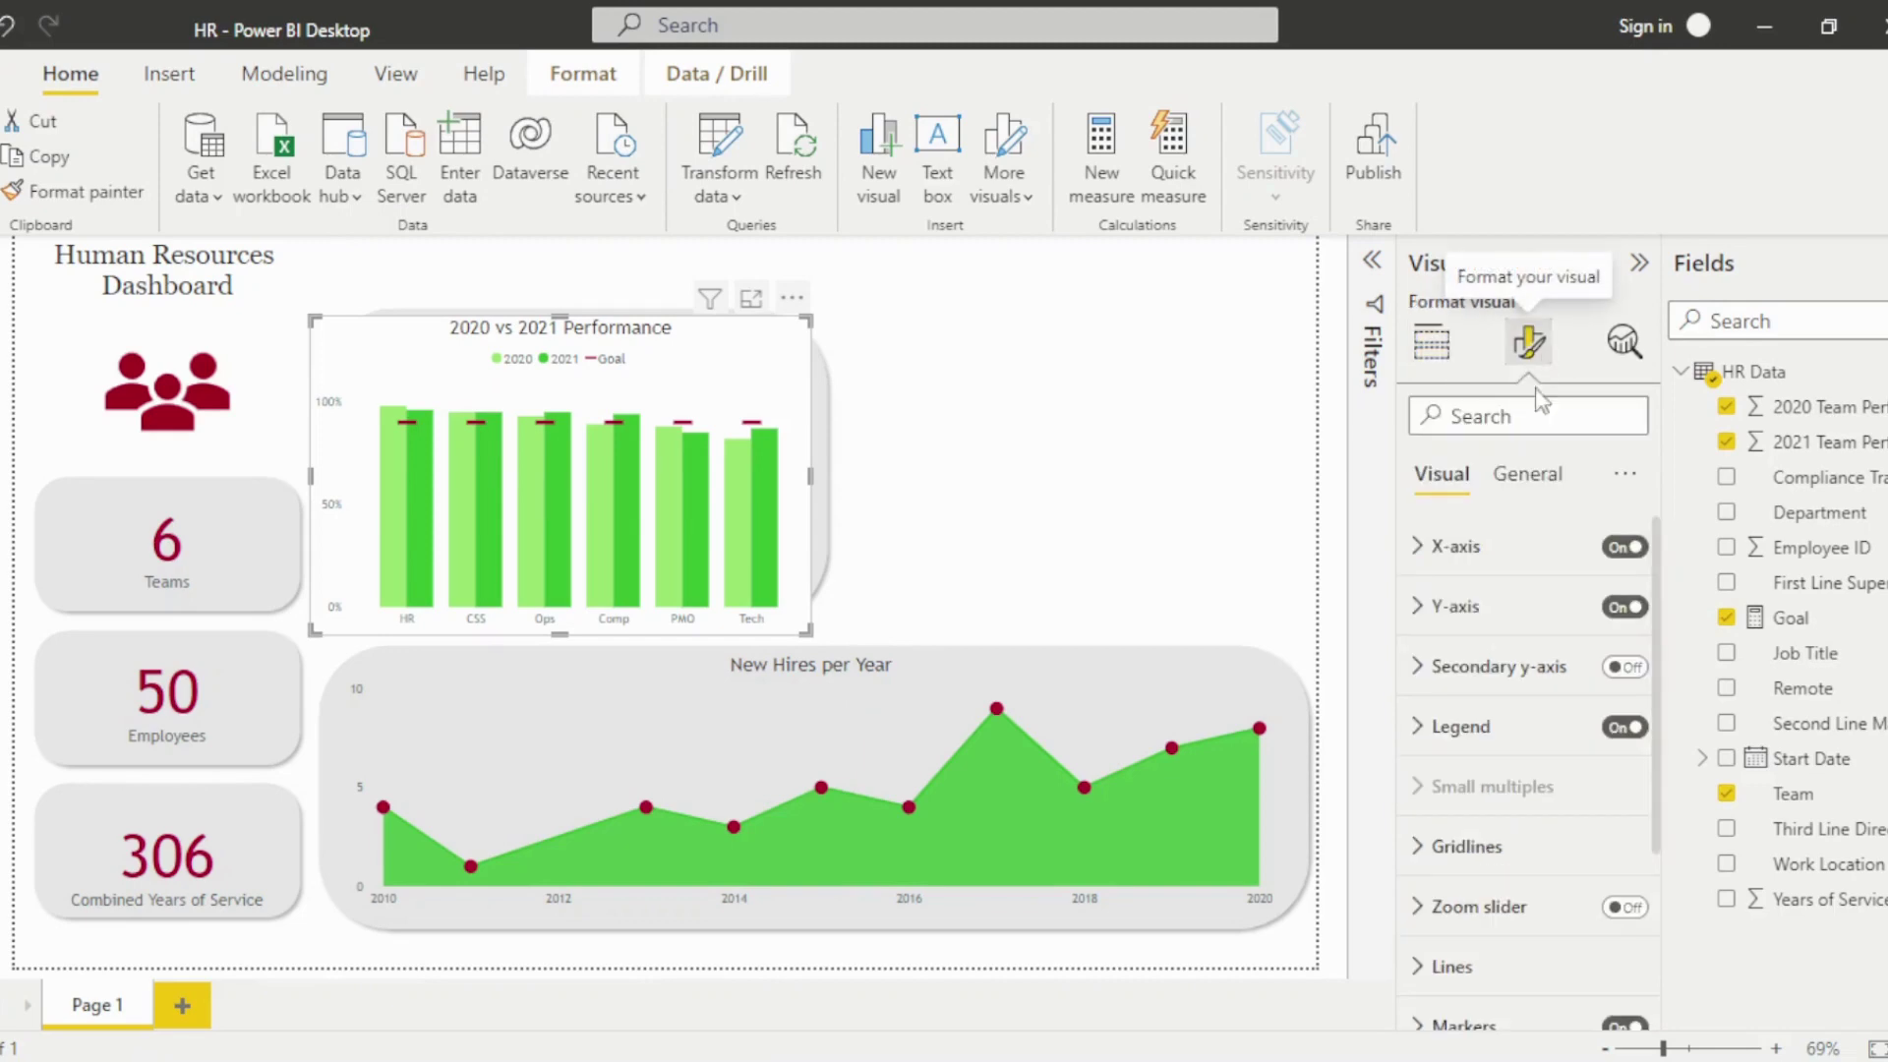
{"action": "left_click", "coordinate": [1524, 482]}
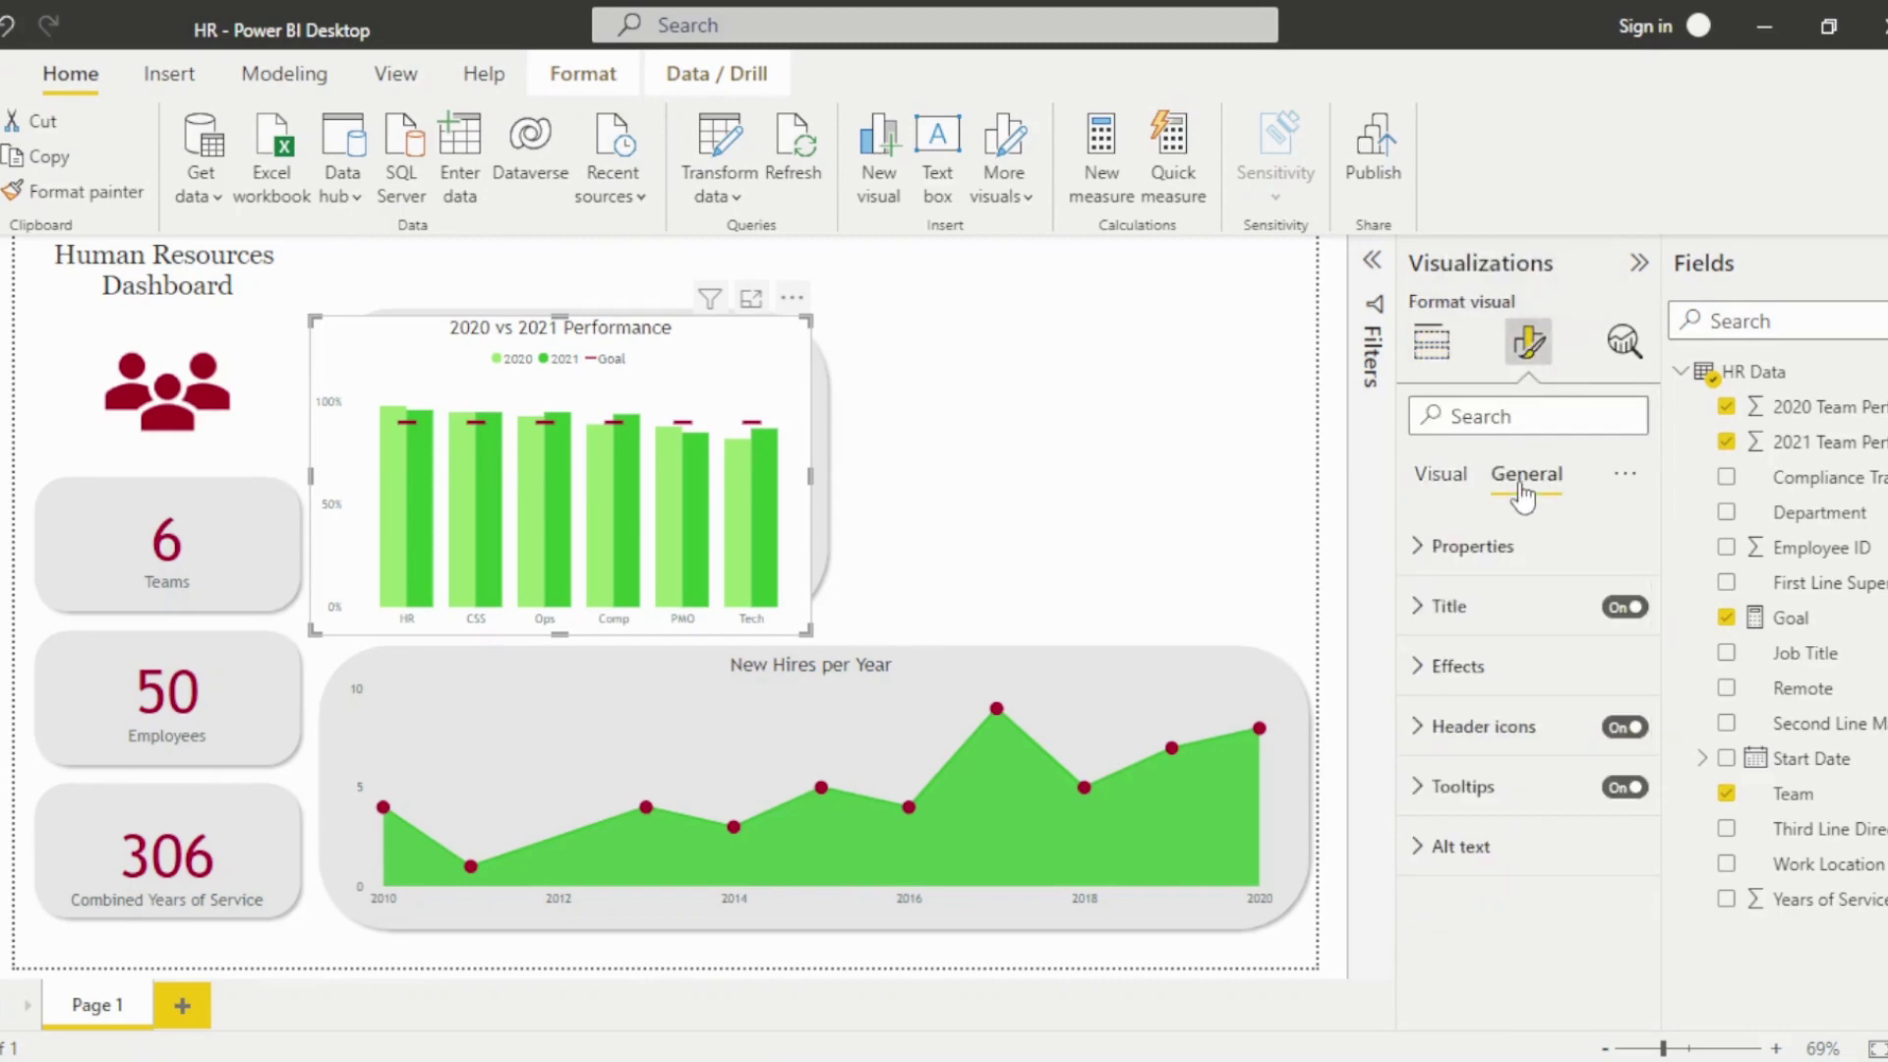
{"action": "left_click", "coordinate": [1445, 666]}
{"action": "left_click", "coordinate": [1607, 728]}
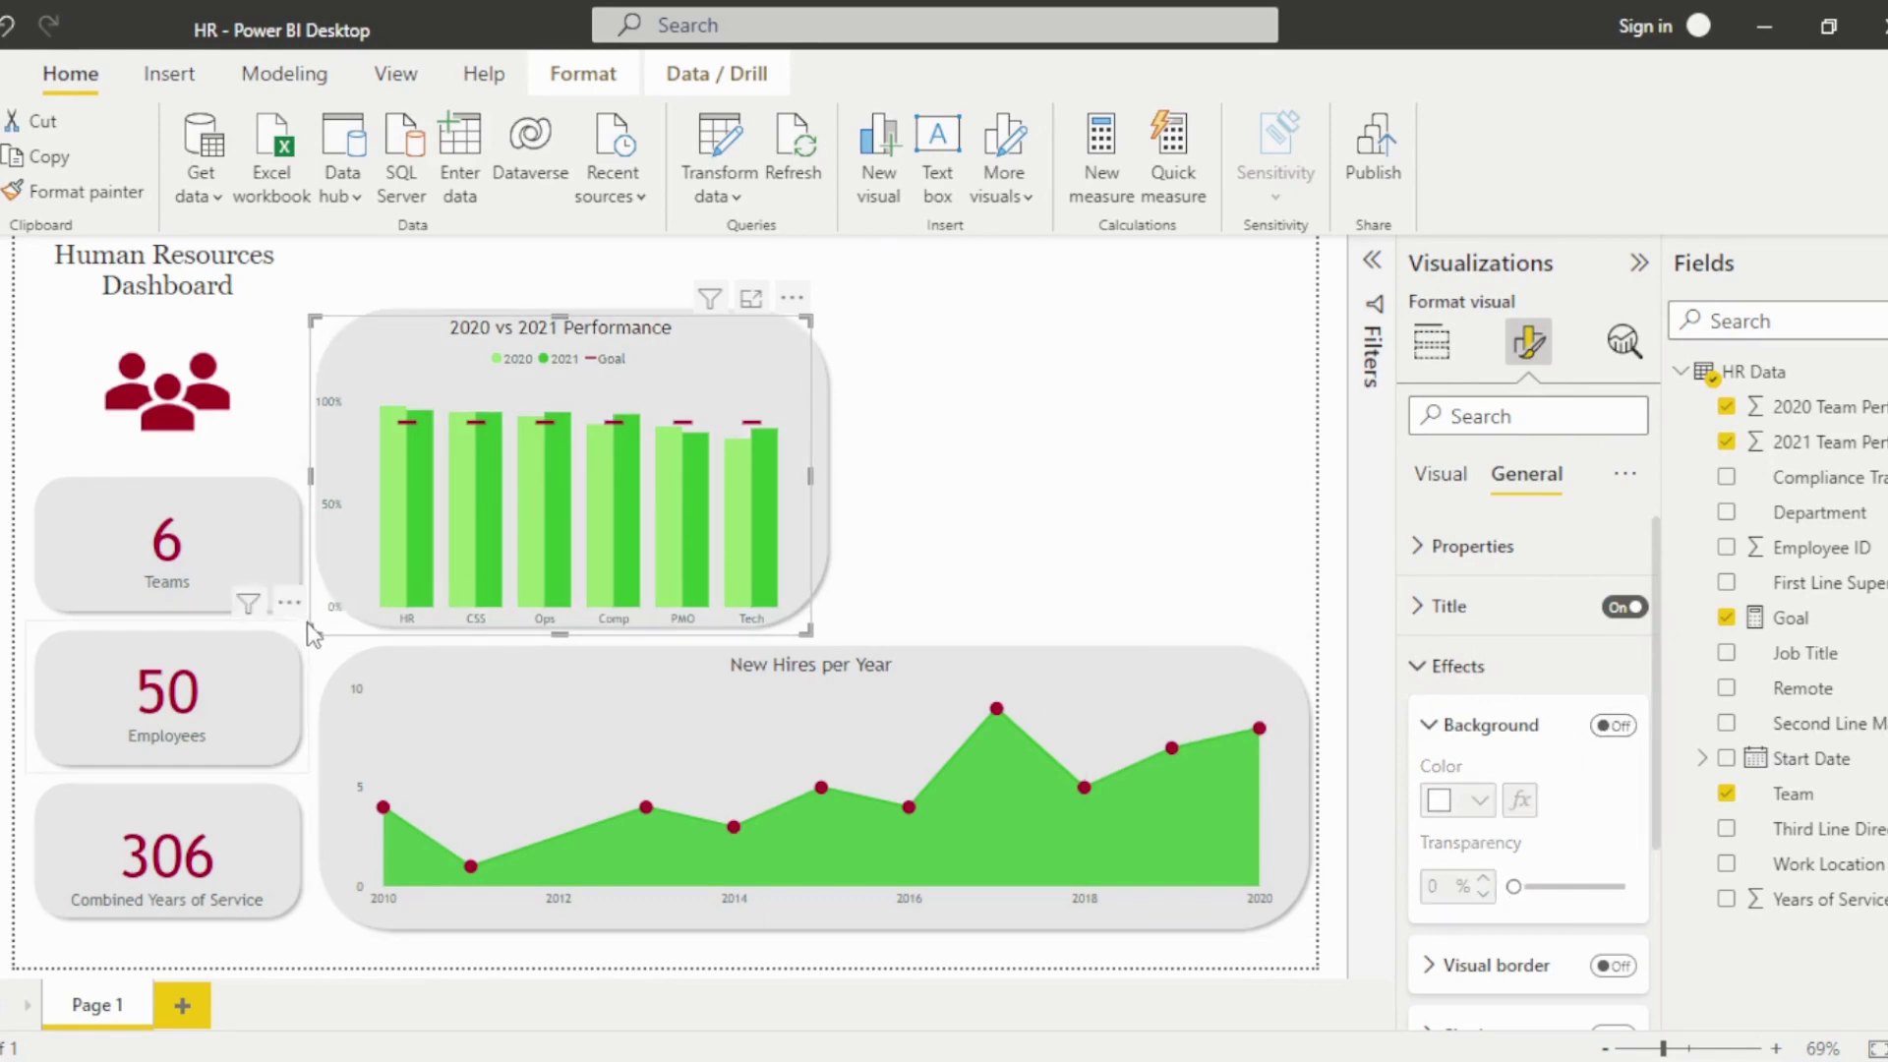
{"action": "left_click_drag", "start_coordinate": [315, 630], "coordinate": [336, 622]}
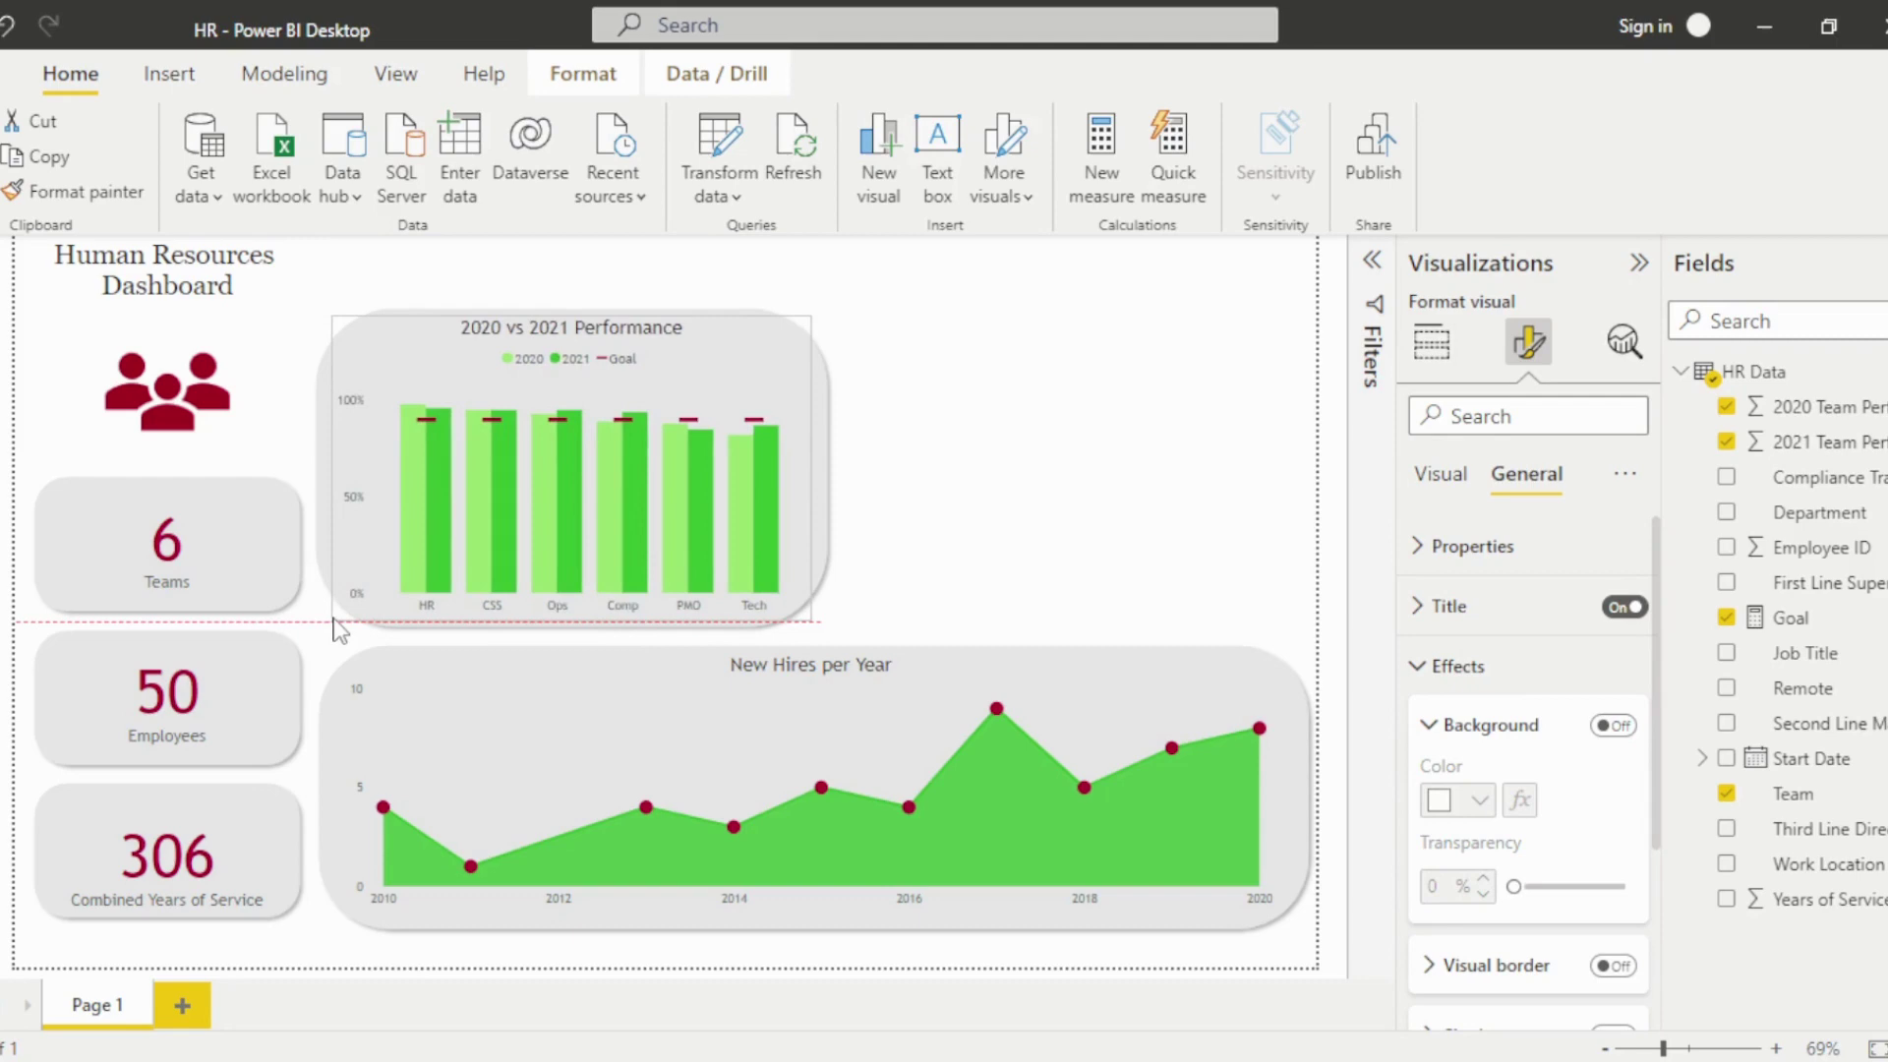
{"action": "left_click", "coordinate": [919, 578]}
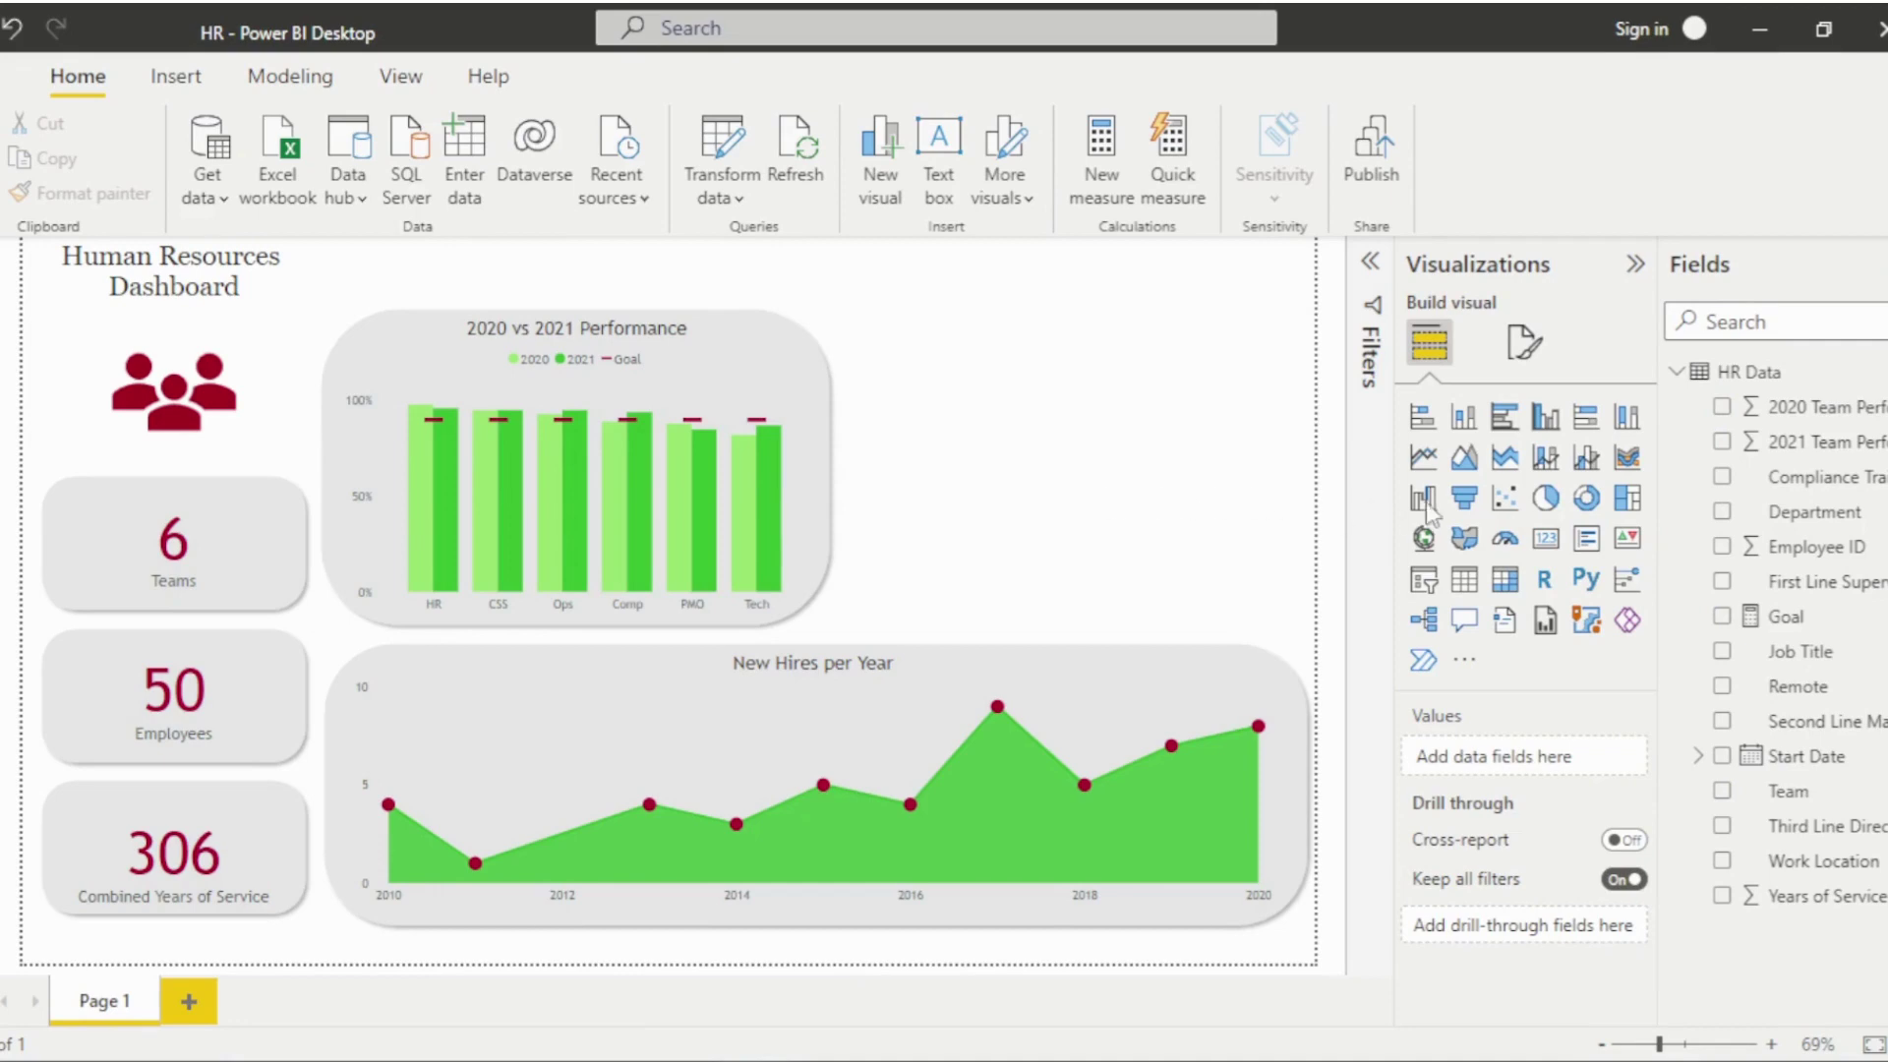
Add a donut chart with Work Location as legend and Count of Employee ID as values.
{"action": "left_click", "coordinate": [1587, 499]}
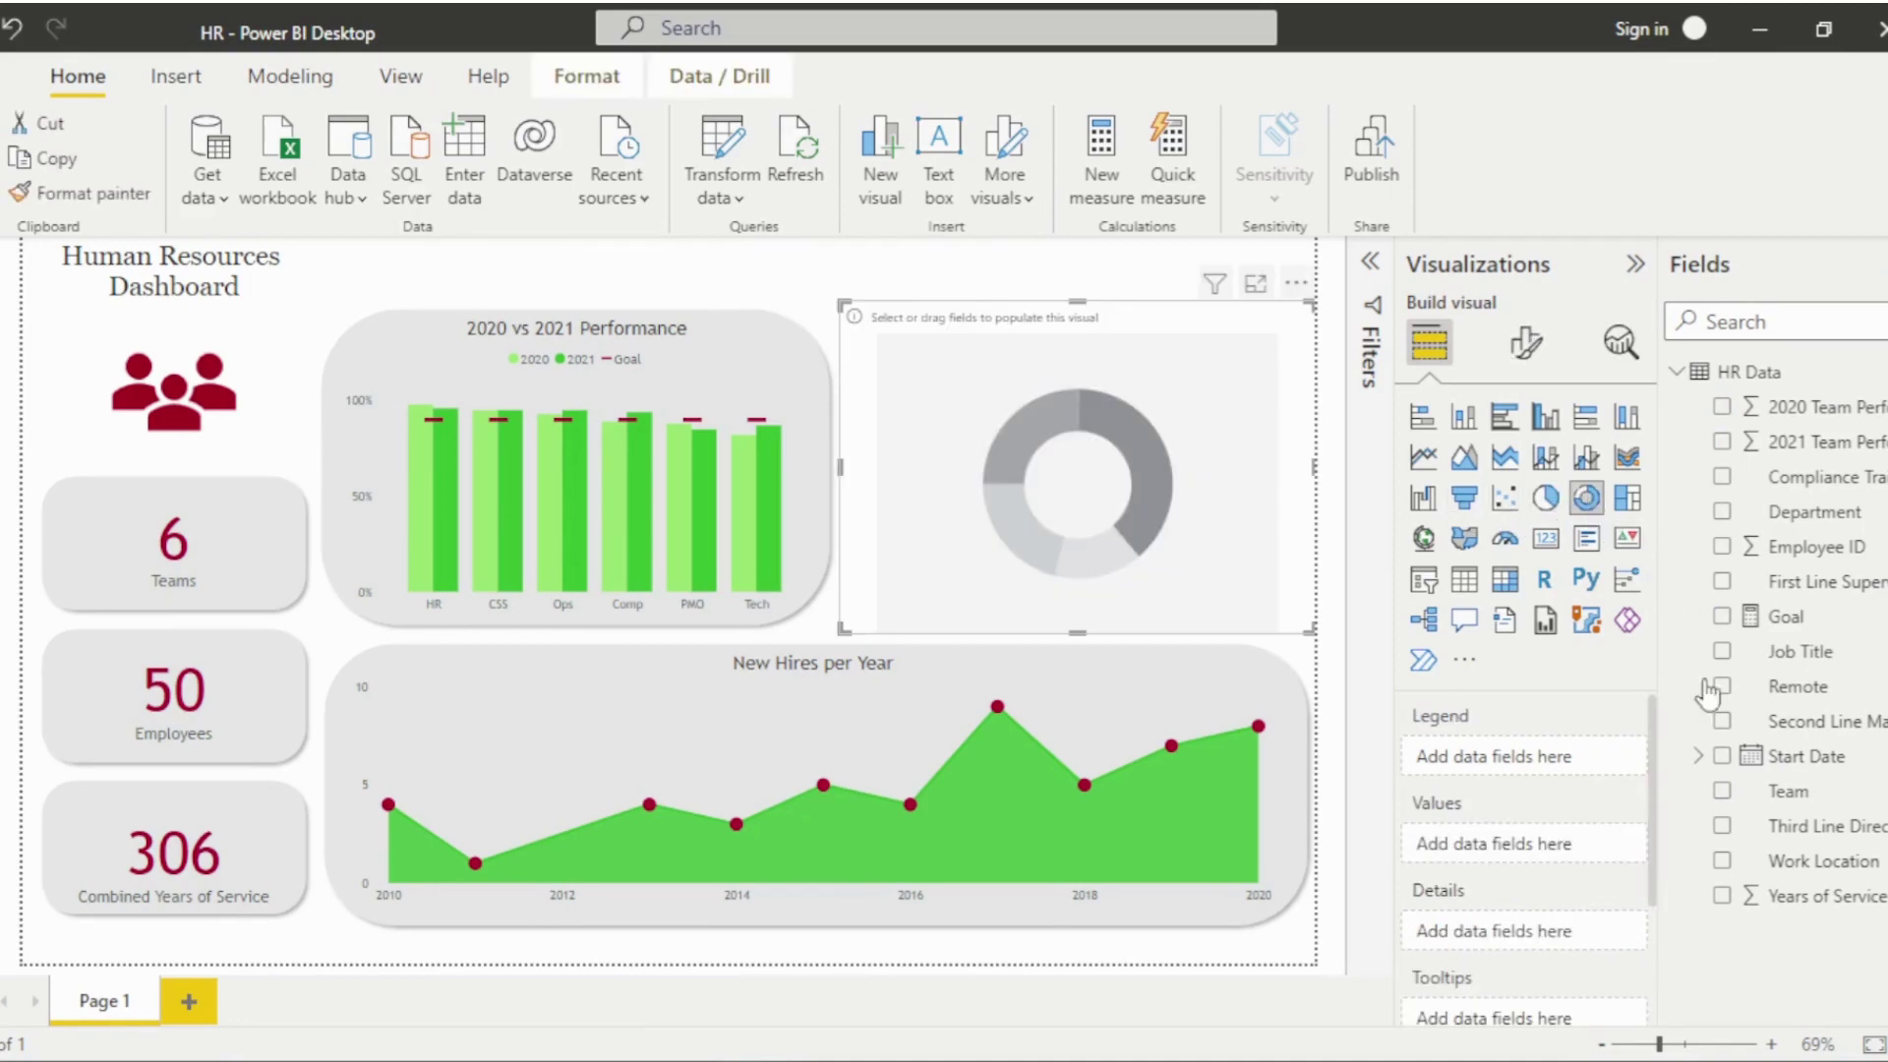
{"action": "left_click_drag", "start_coordinate": [1785, 864], "coordinate": [1538, 757]}
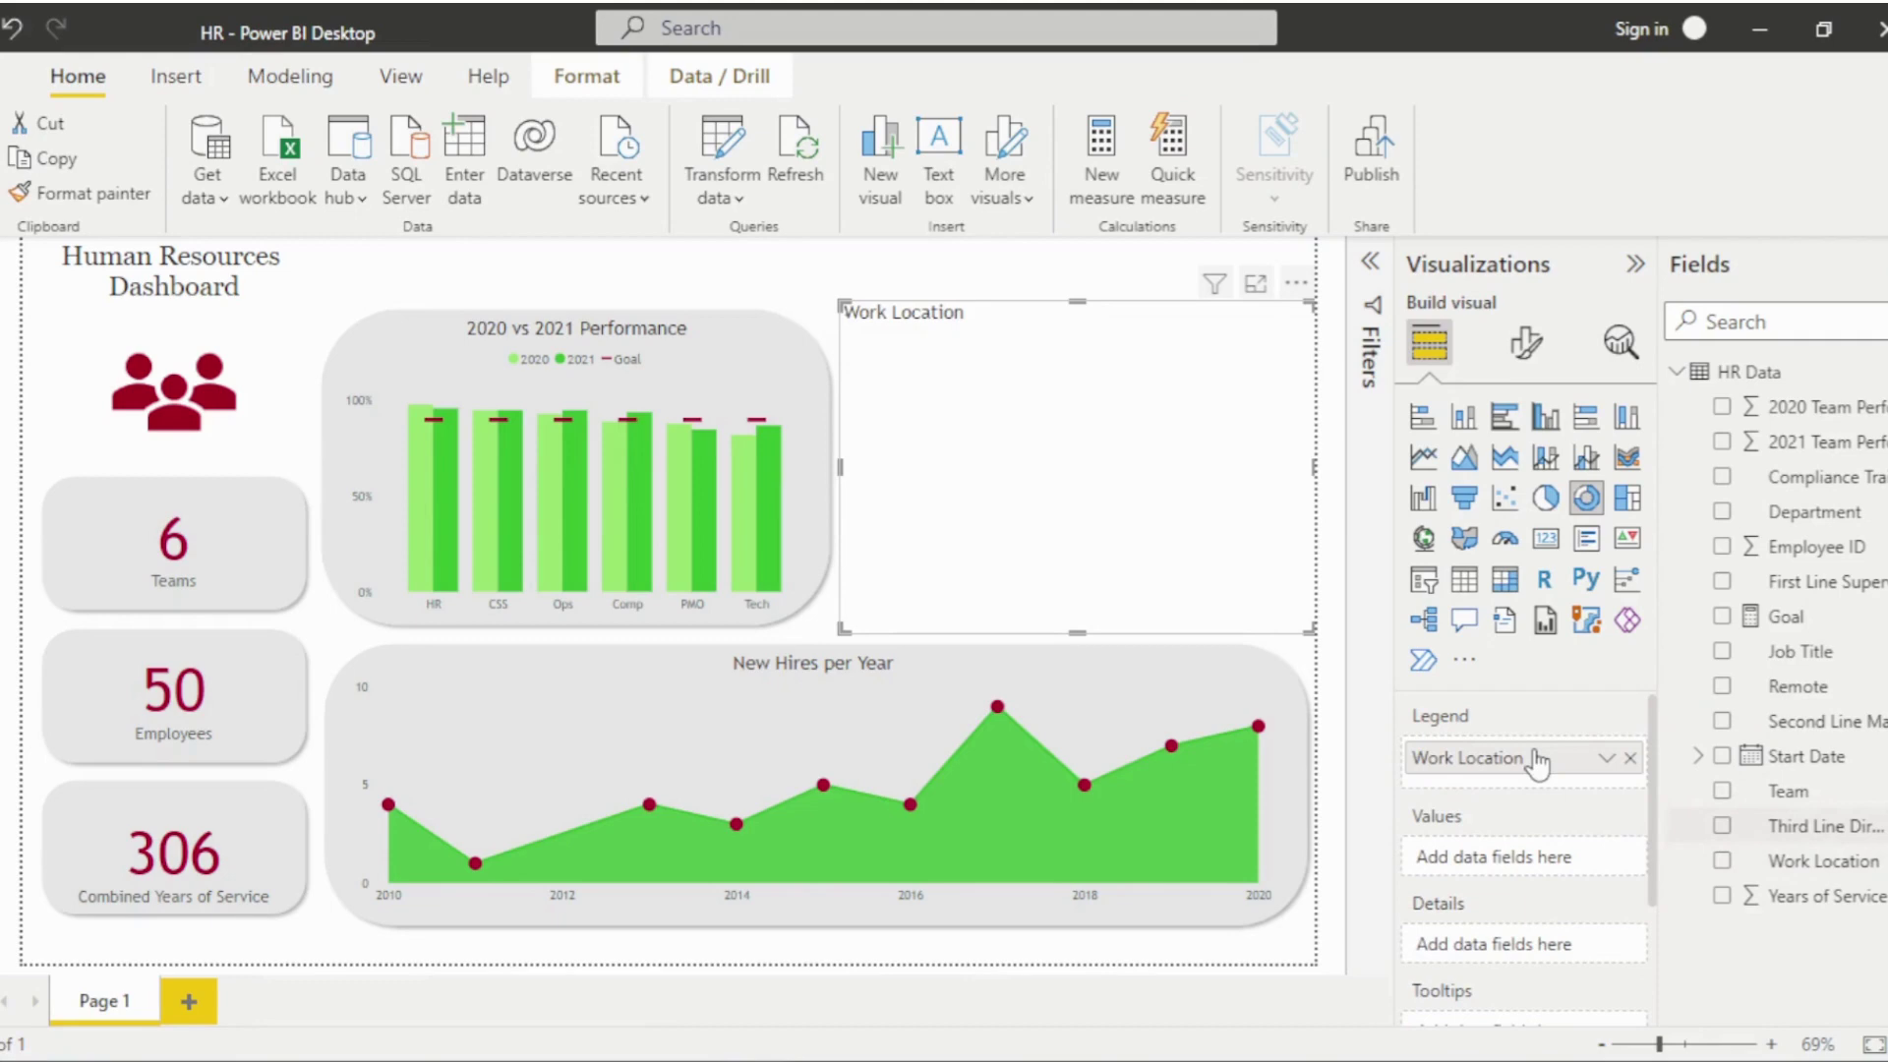
{"action": "left_click_drag", "start_coordinate": [1809, 547], "coordinate": [1577, 878]}
{"action": "left_click", "coordinate": [1604, 860]}
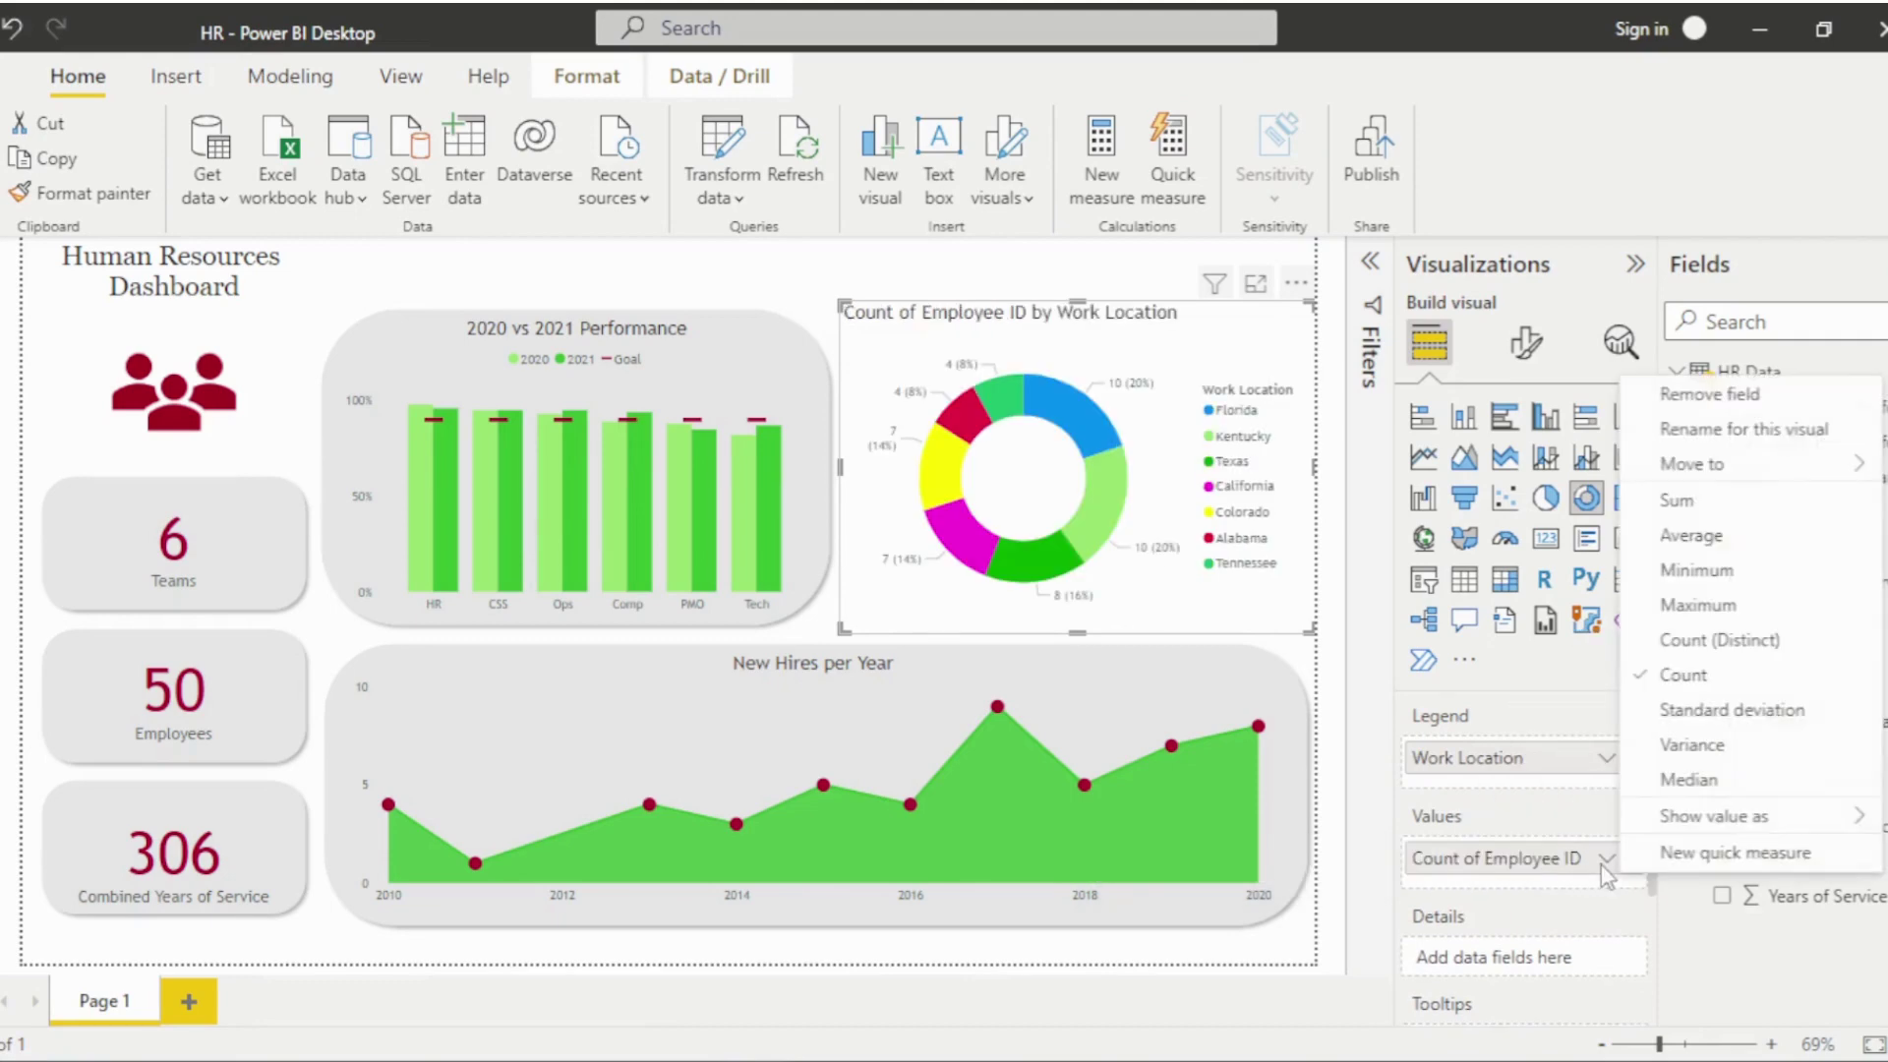
{"action": "left_click", "coordinate": [1686, 640]}
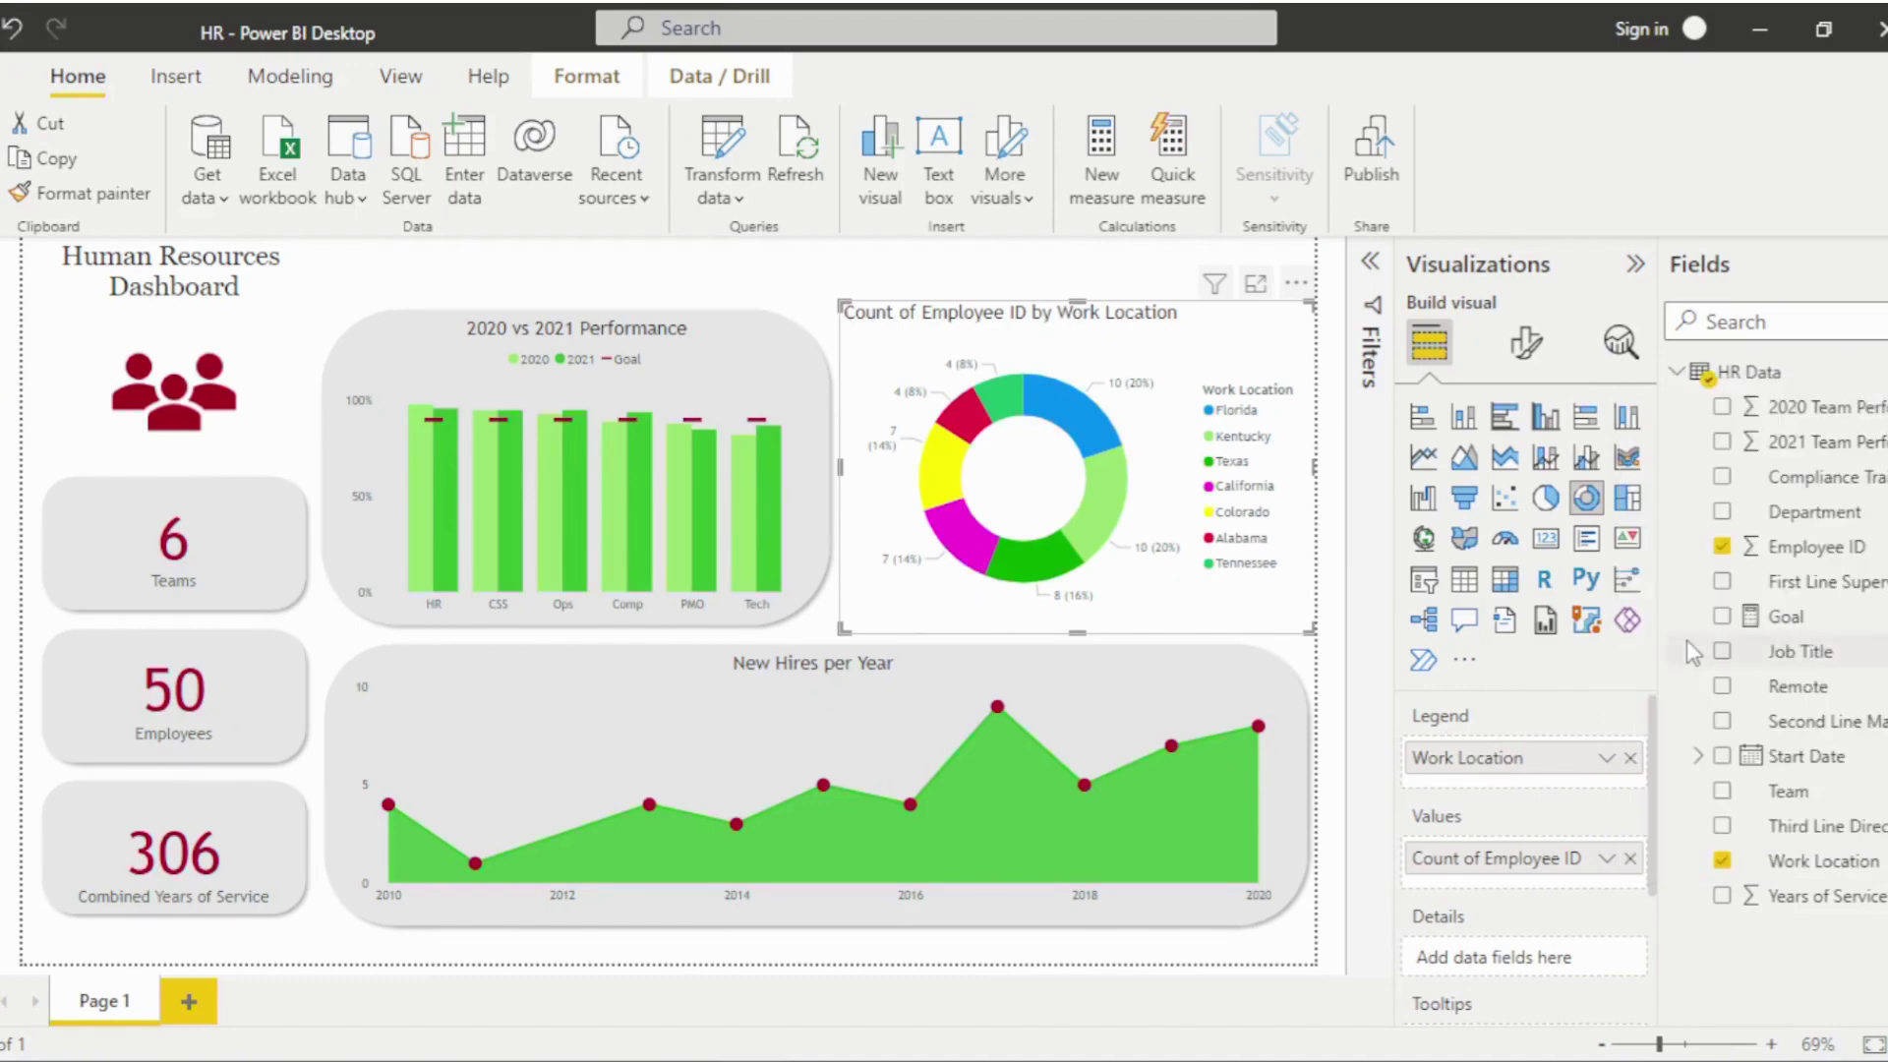
Set the donut chart's legend position to Top center.
{"action": "left_click", "coordinate": [1526, 346]}
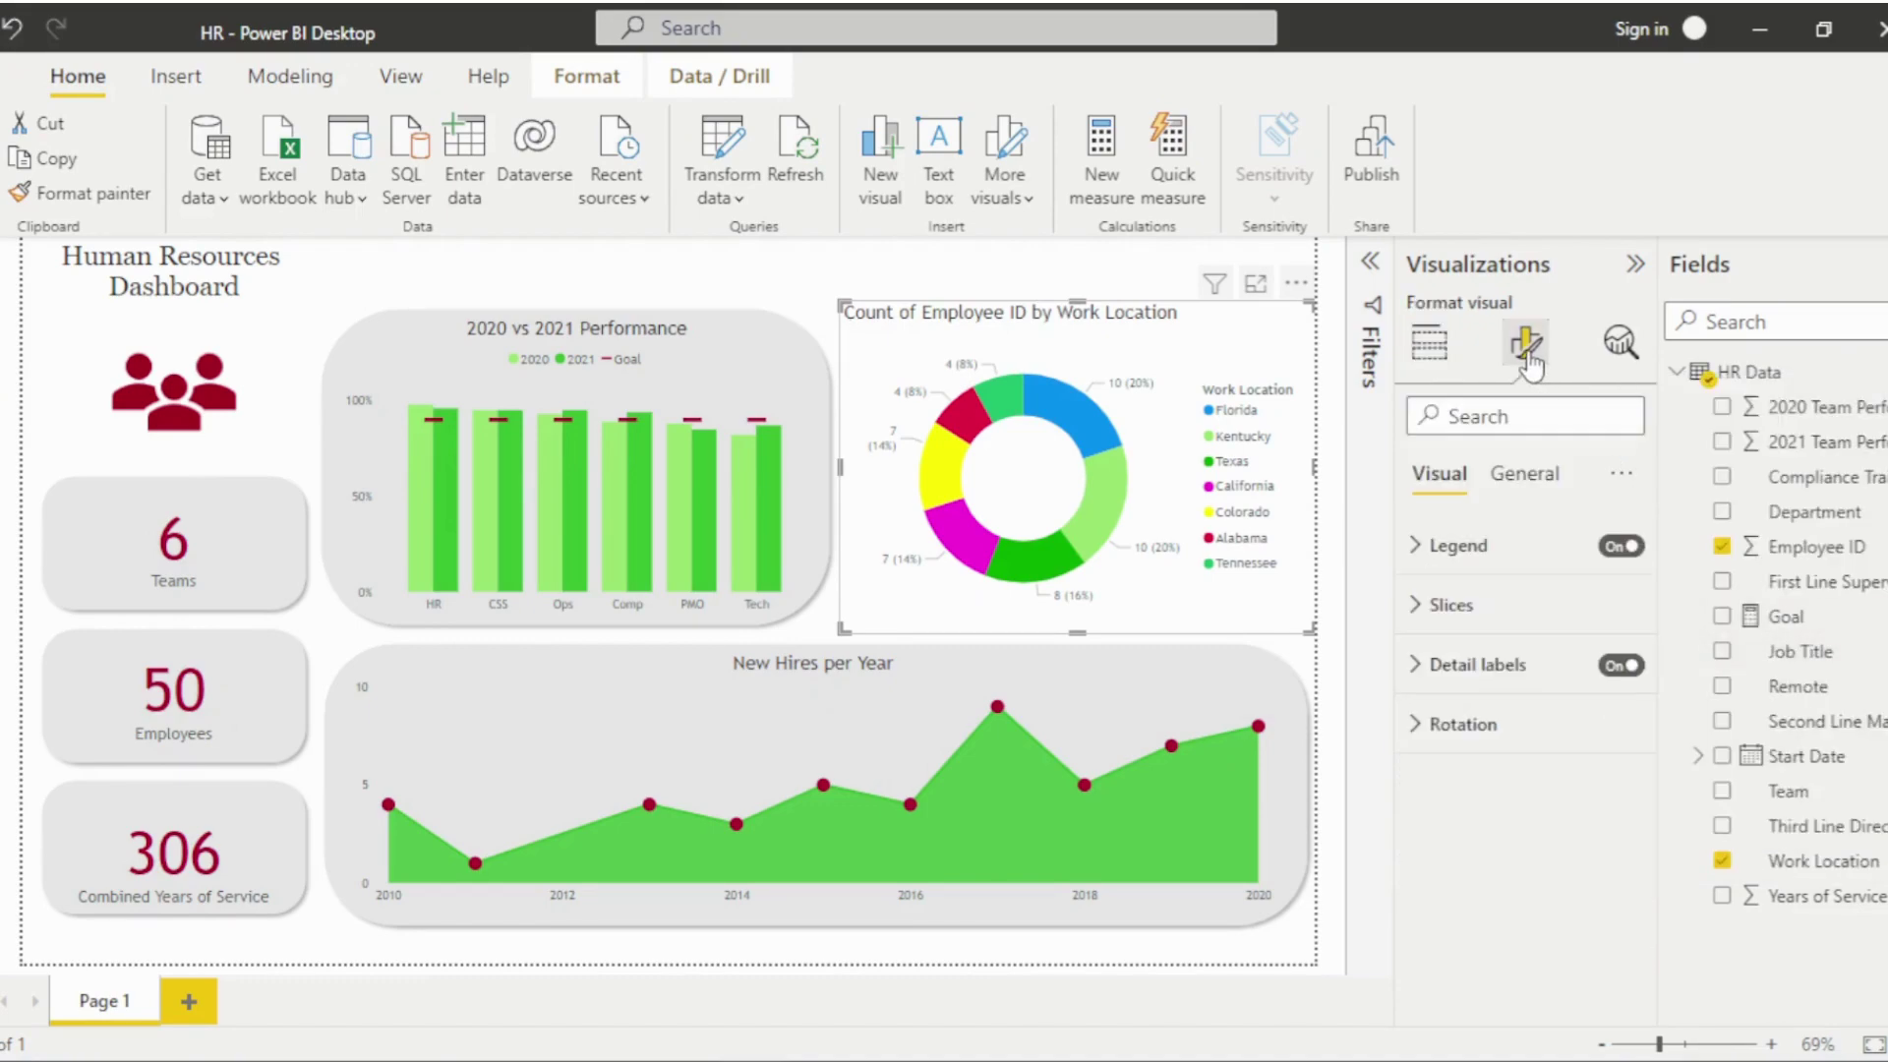
{"action": "left_click", "coordinate": [1435, 549]}
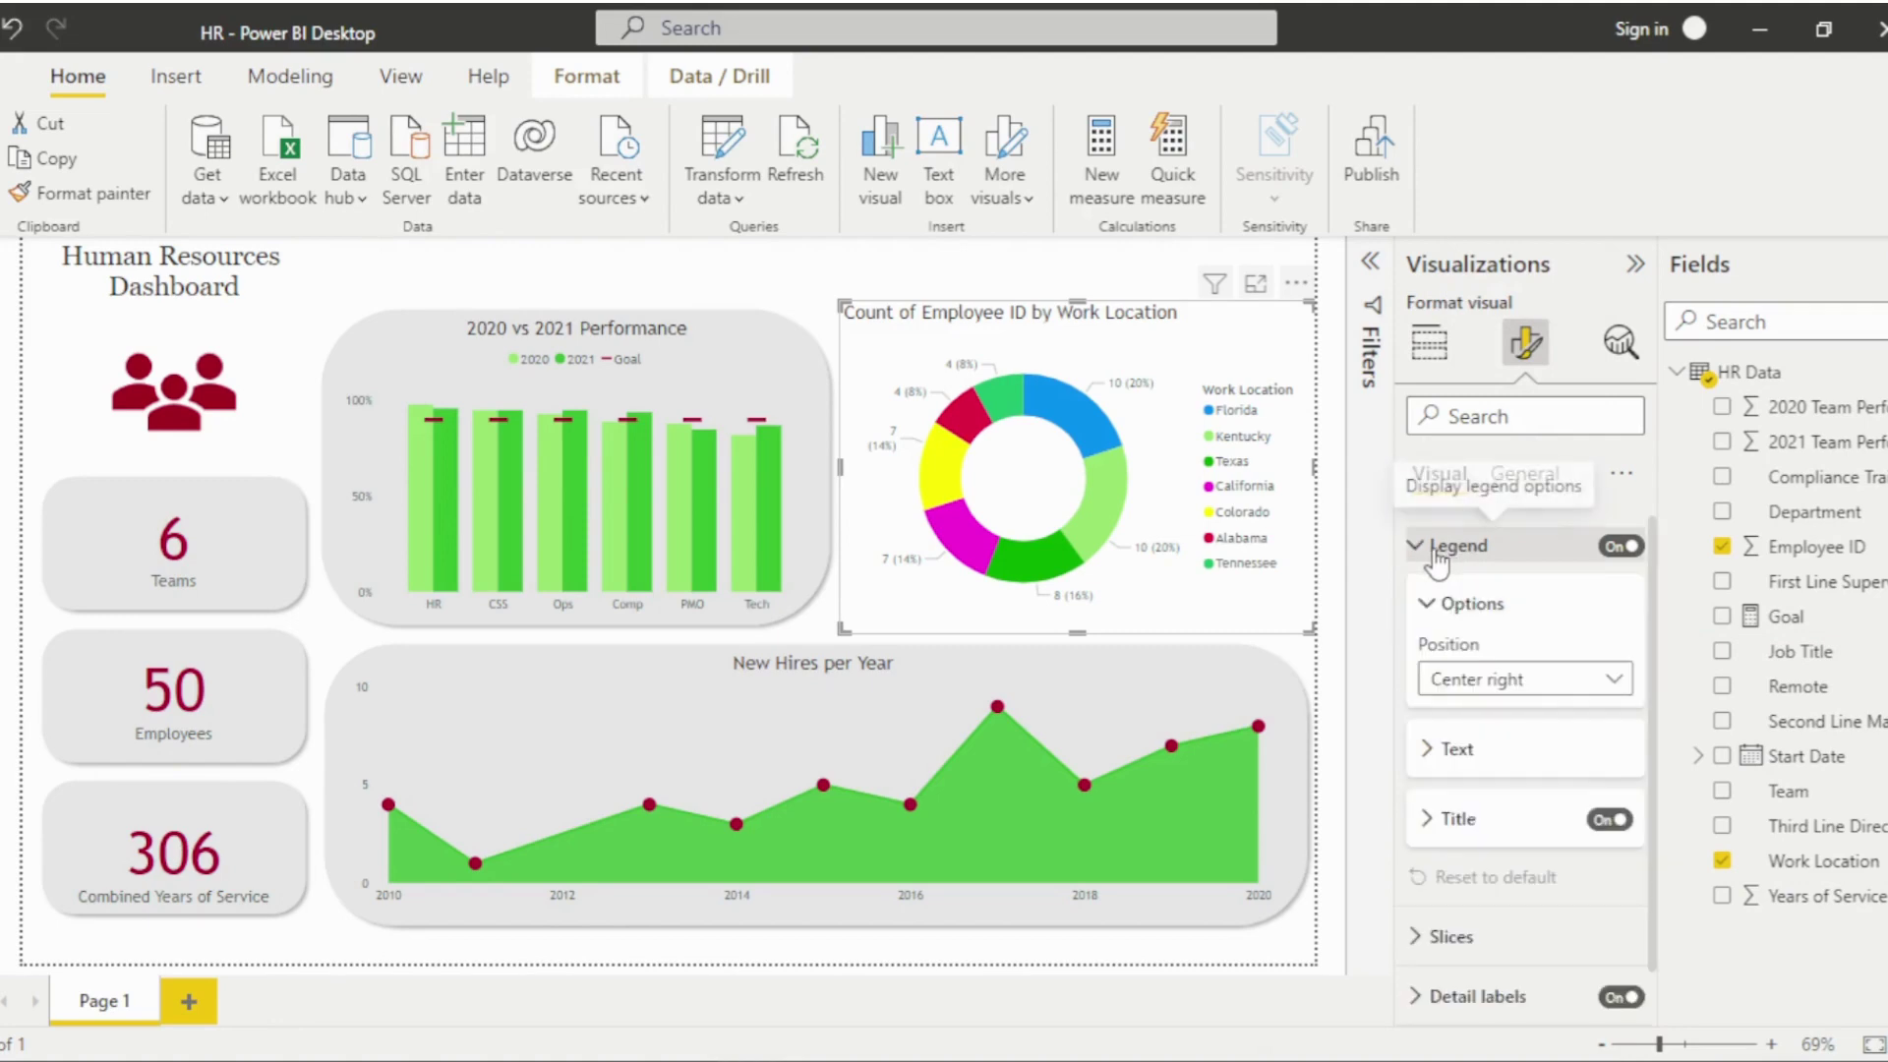
{"action": "left_click", "coordinate": [1501, 678]}
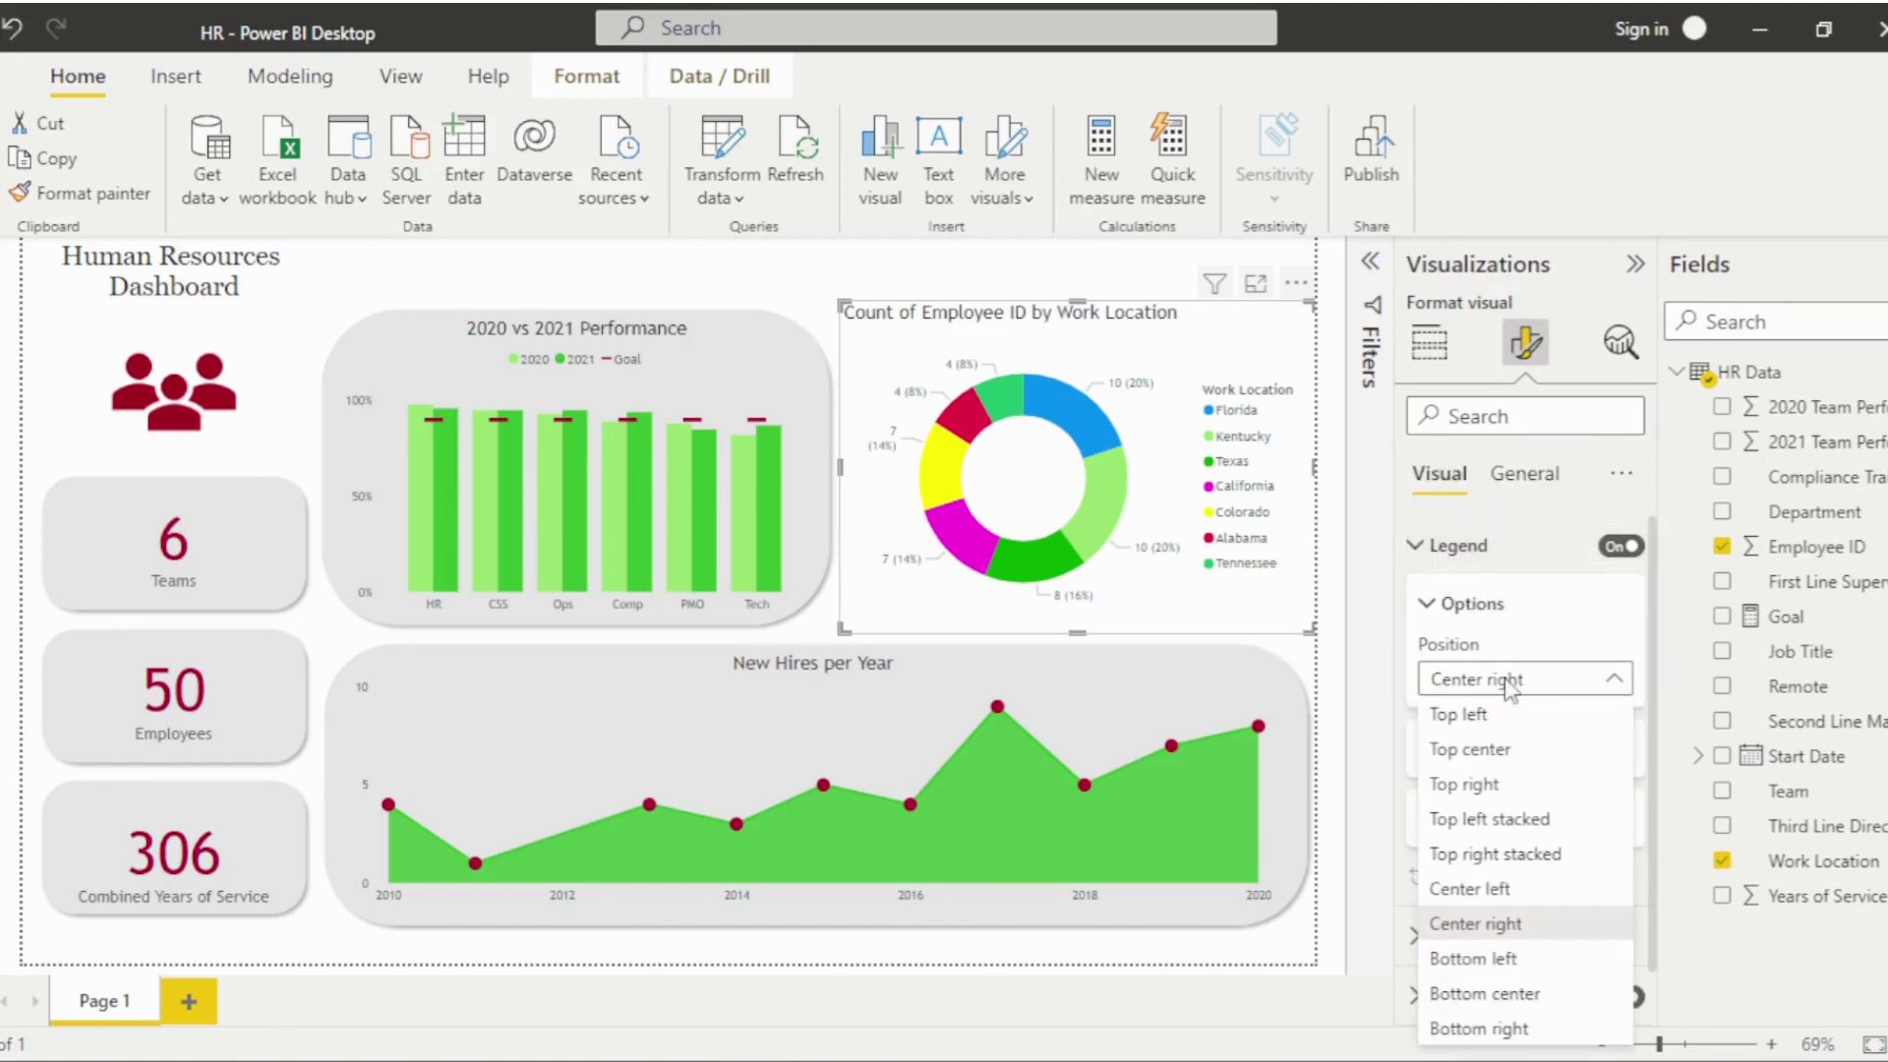
{"action": "left_click", "coordinate": [1491, 753]}
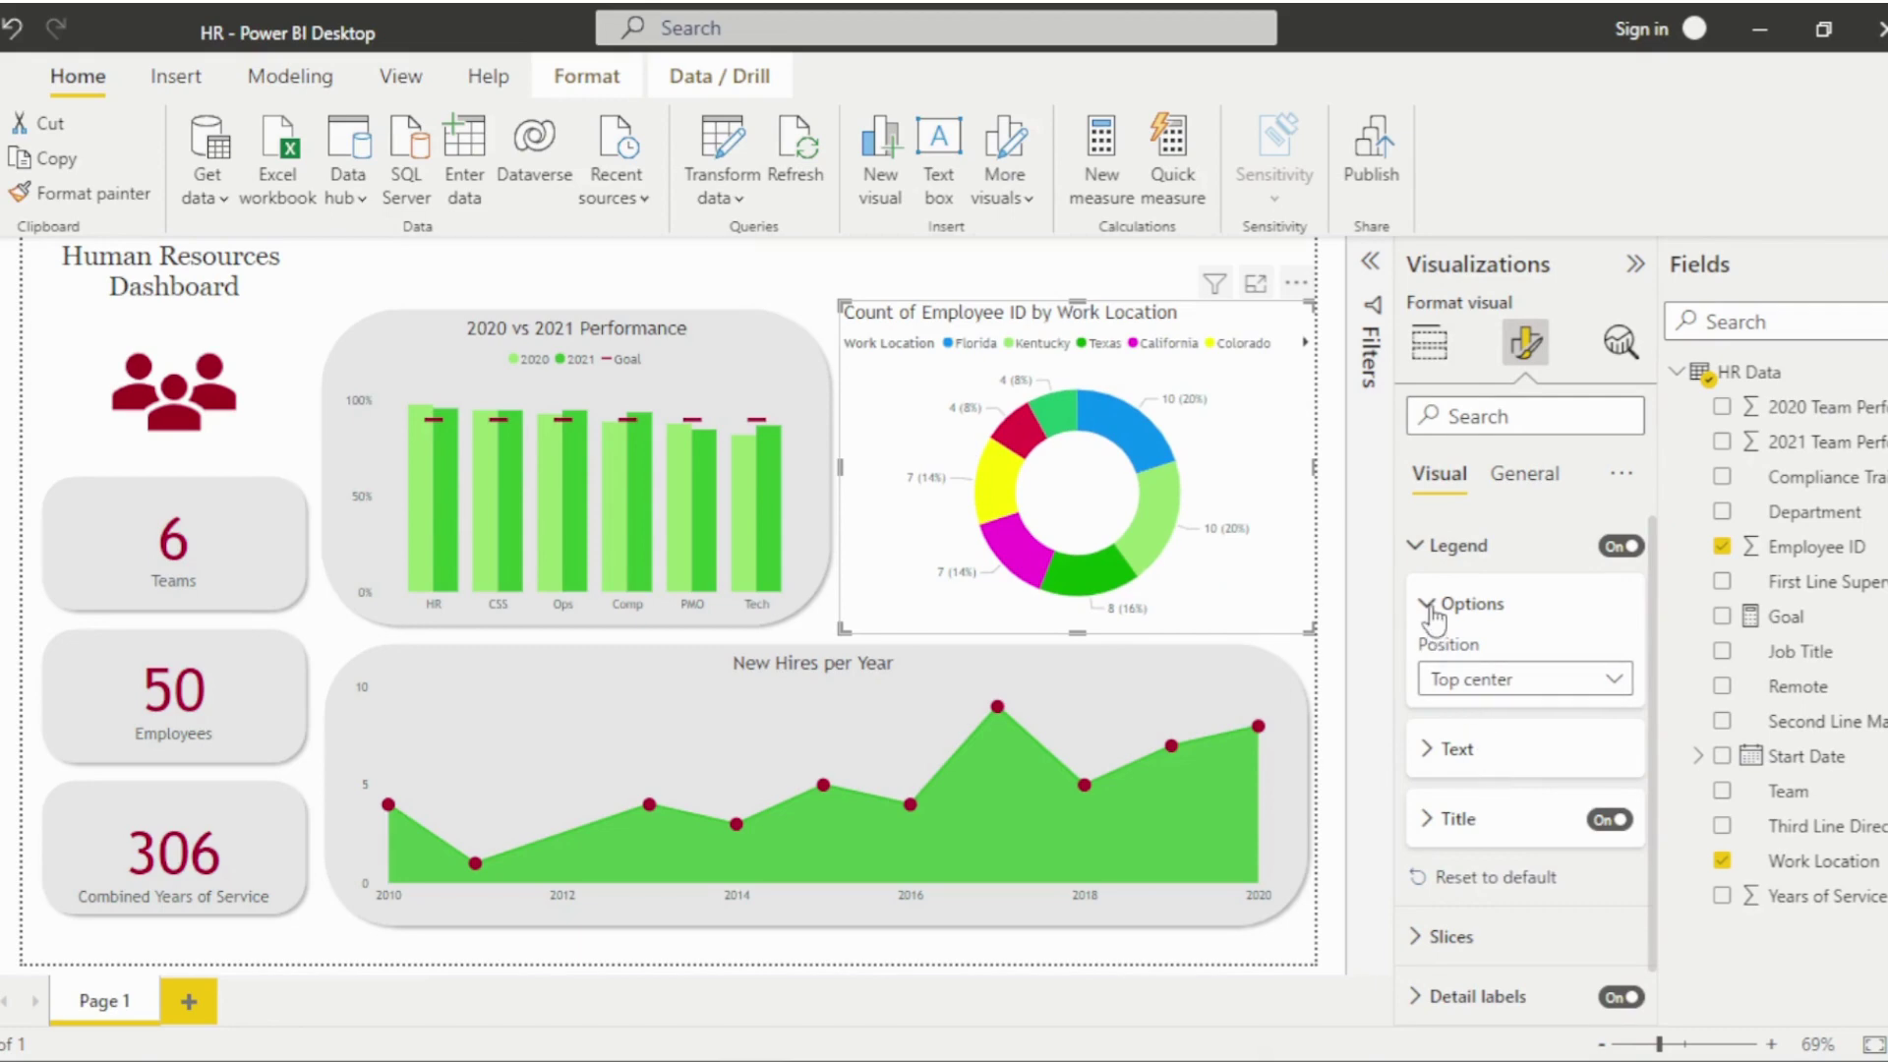
{"action": "left_click", "coordinate": [1416, 545]}
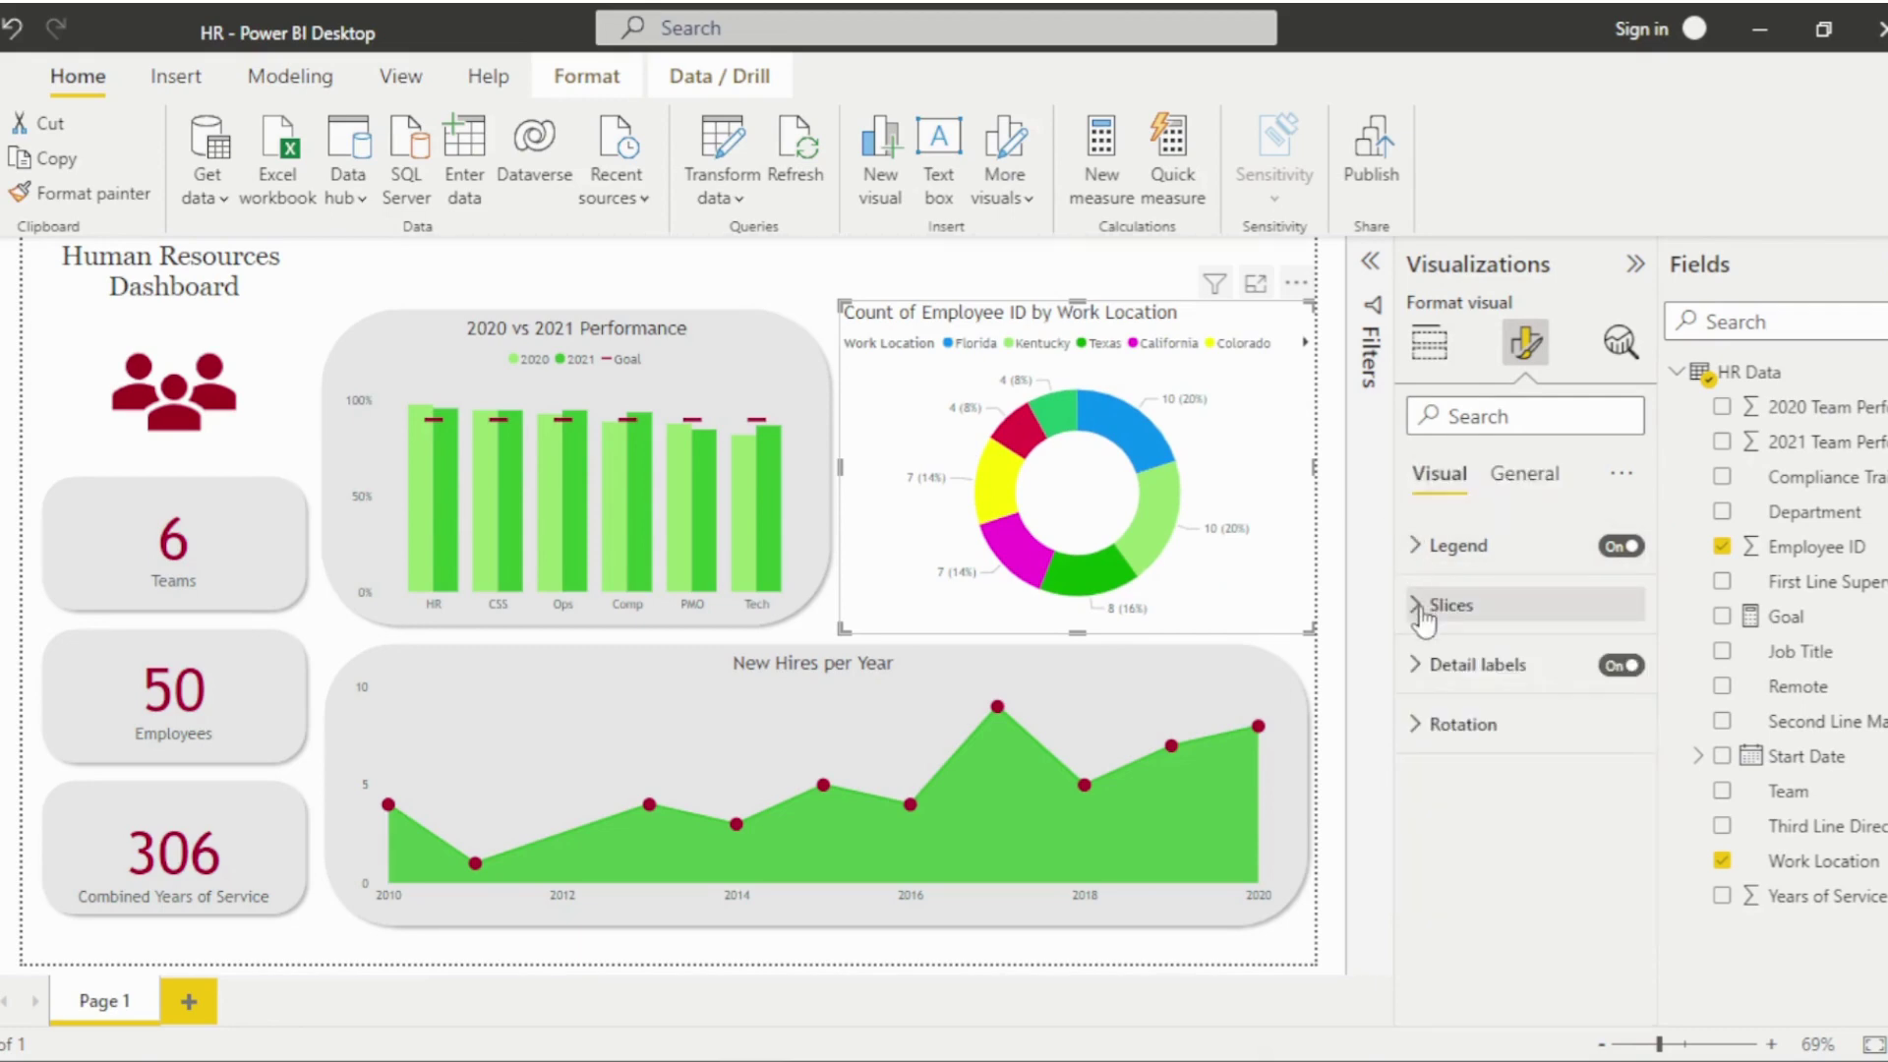
Colour the donut slices: Florida dark red, Kentucky crimson and Texas pink.
{"action": "left_click", "coordinate": [1422, 611]}
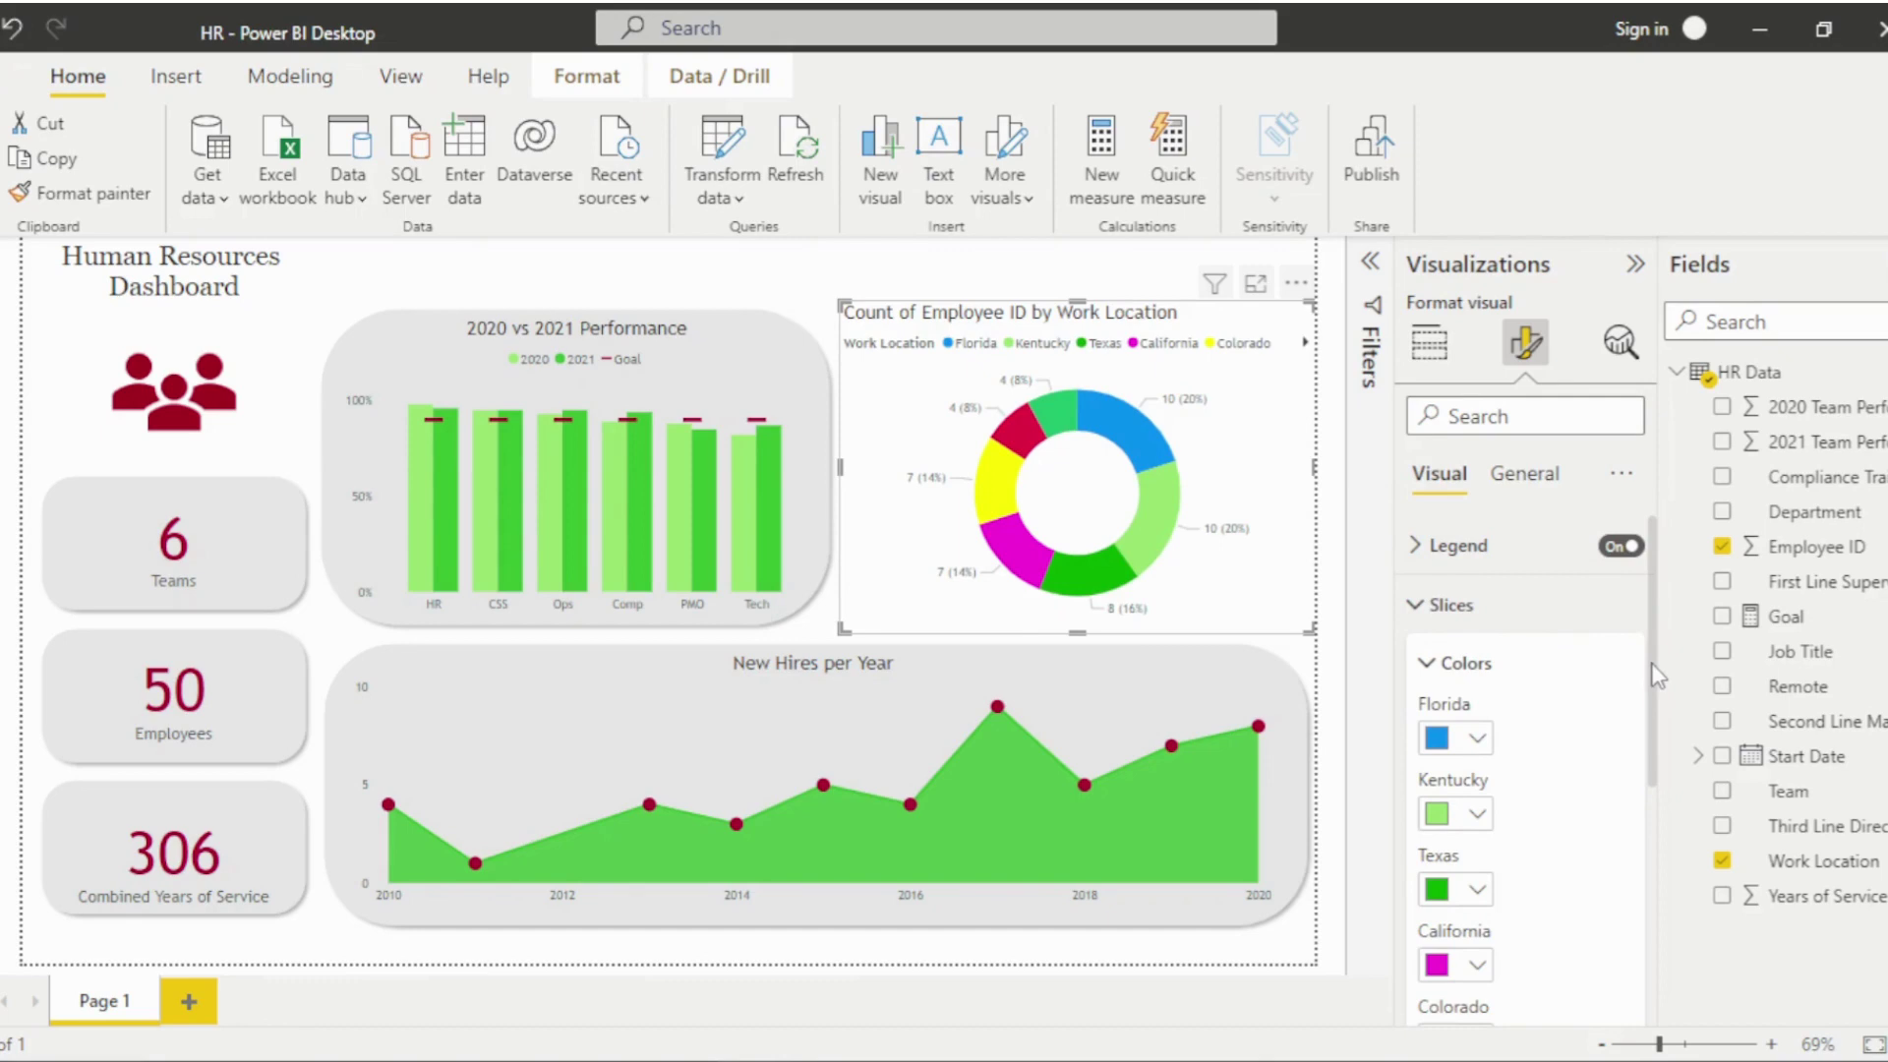
{"action": "scroll", "coordinate": [1659, 676], "scroll_direction": "down", "scroll_amount": 3}
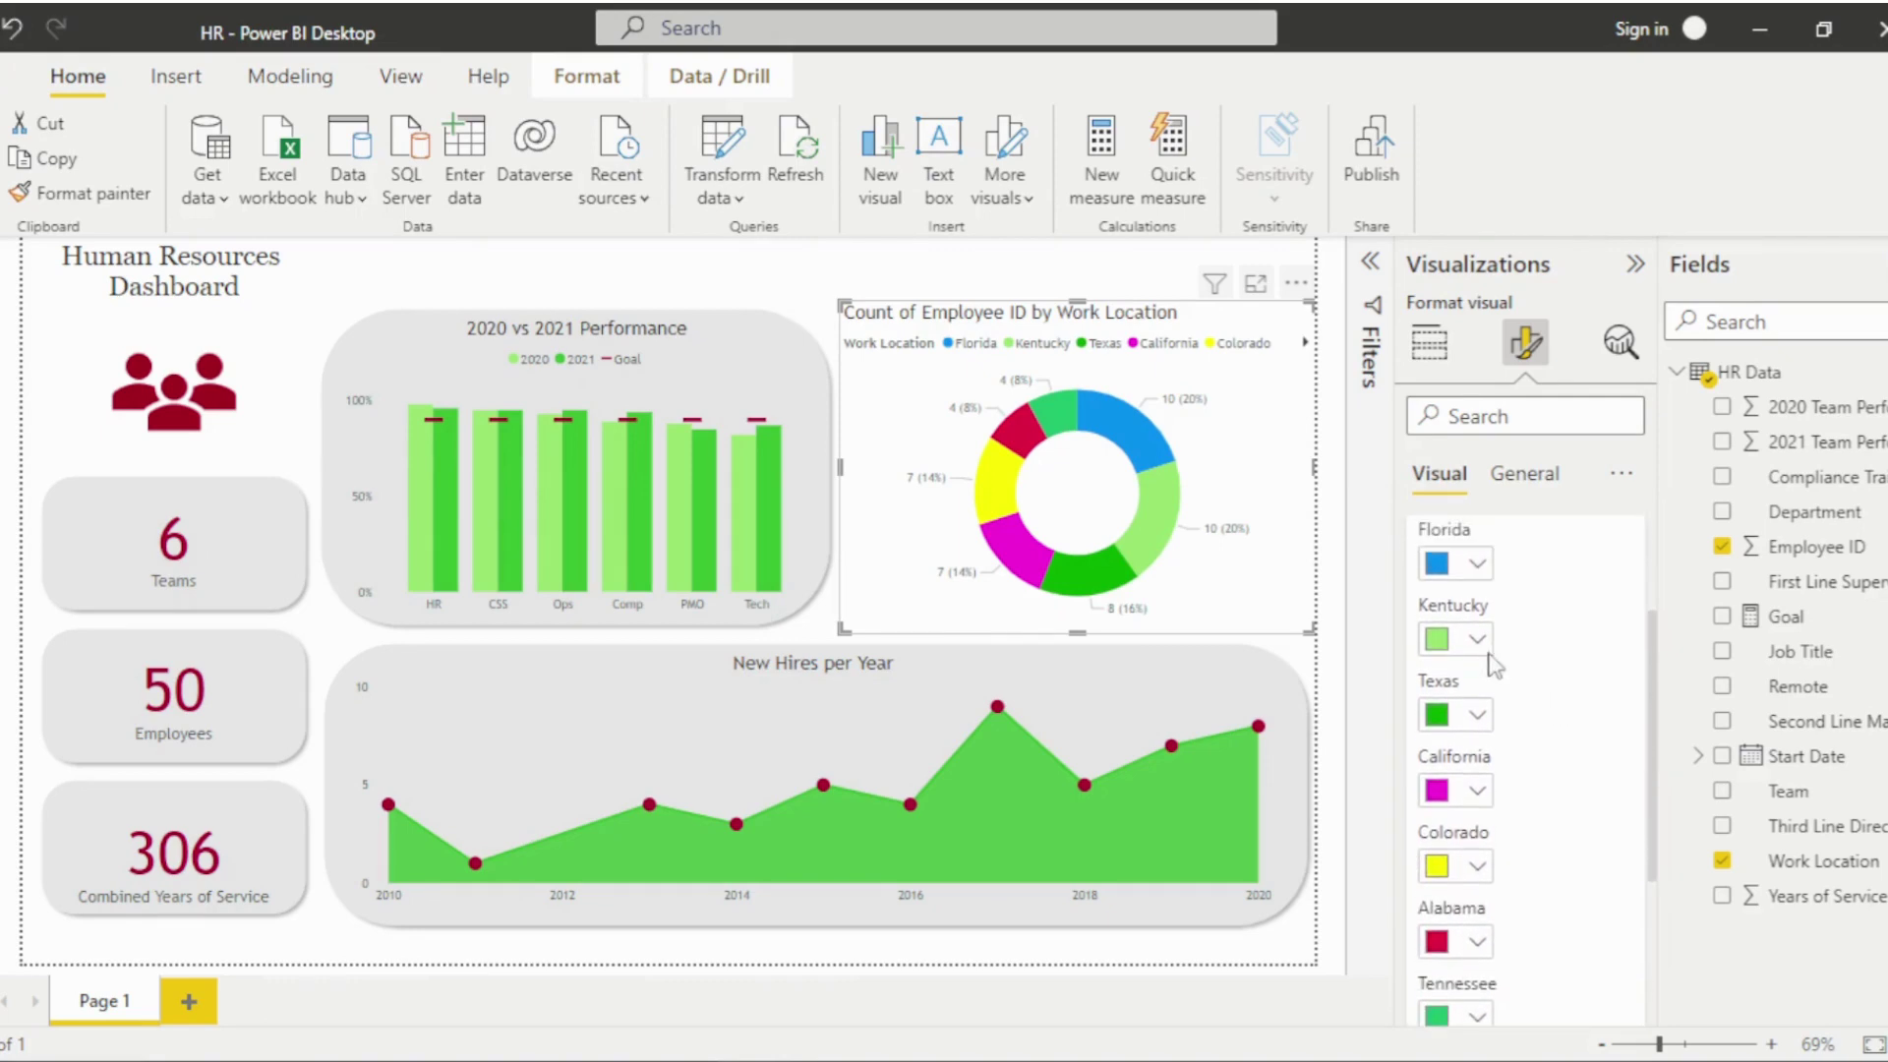
{"action": "left_click", "coordinate": [1477, 567]}
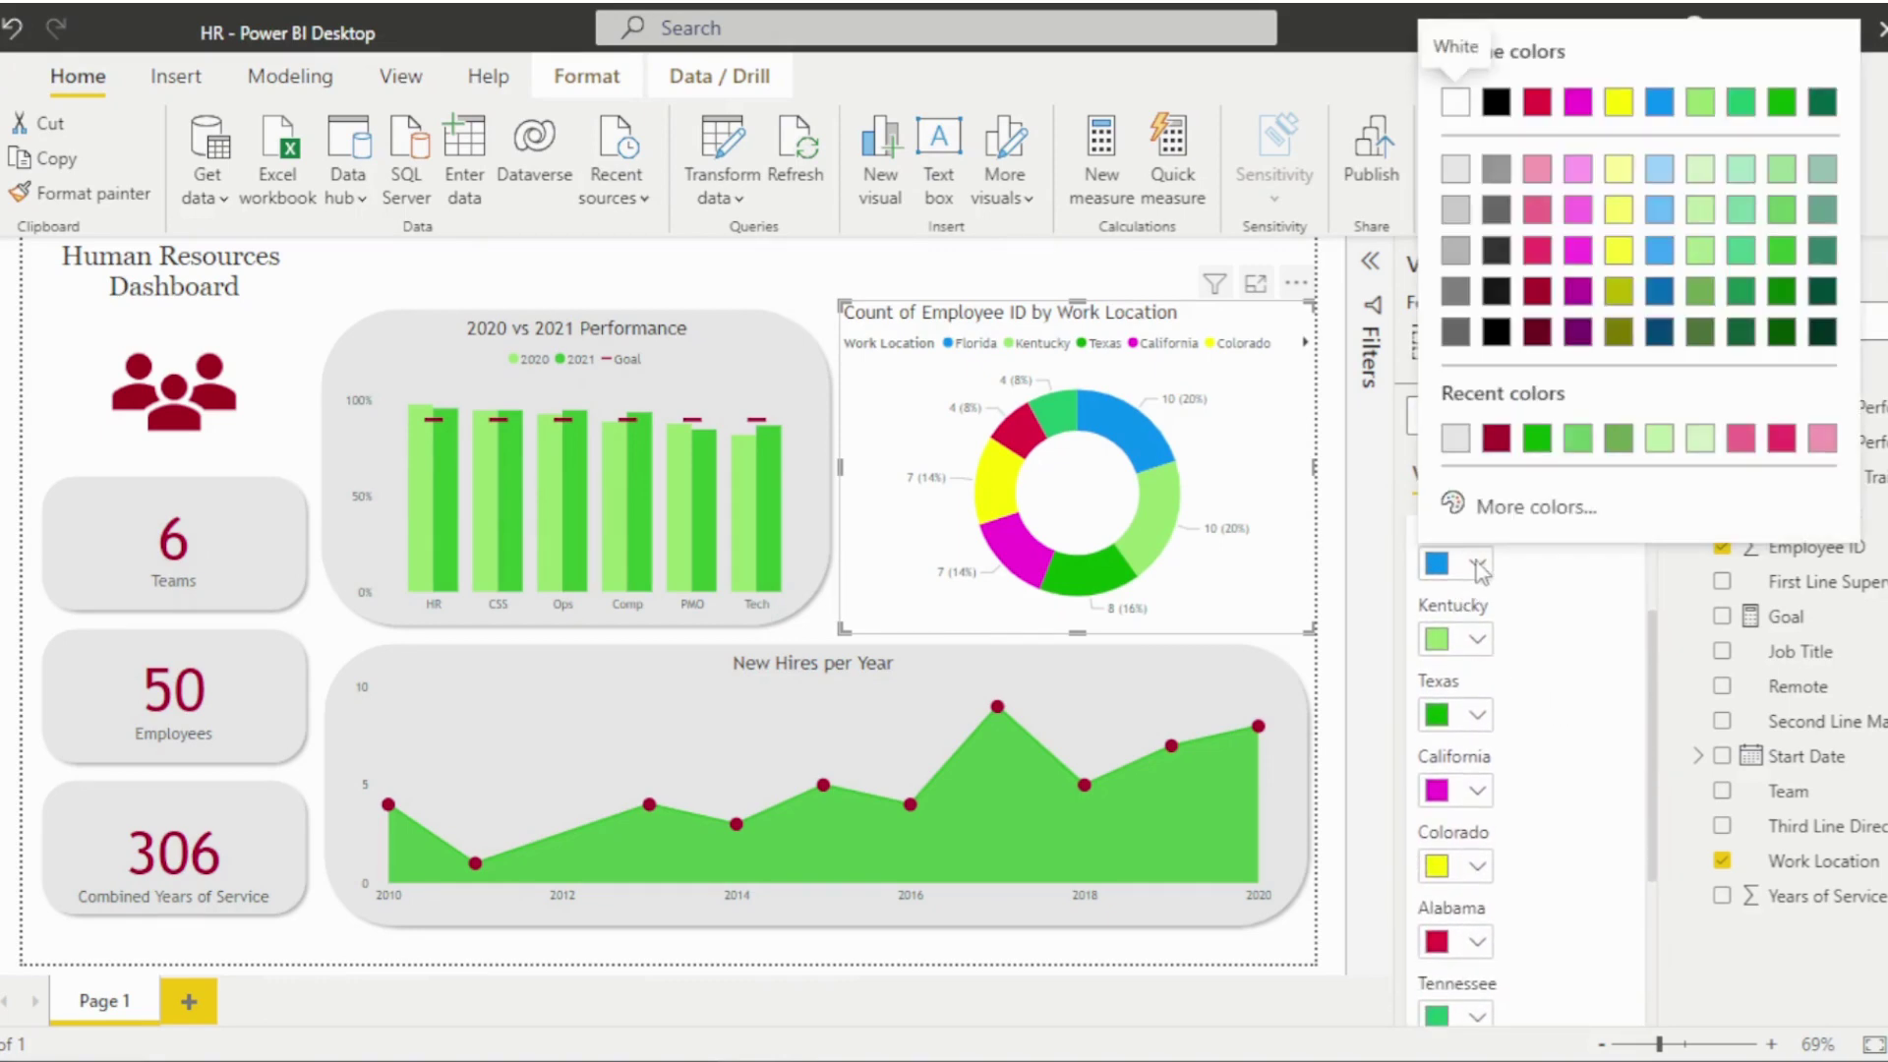
{"action": "left_click", "coordinate": [1537, 291]}
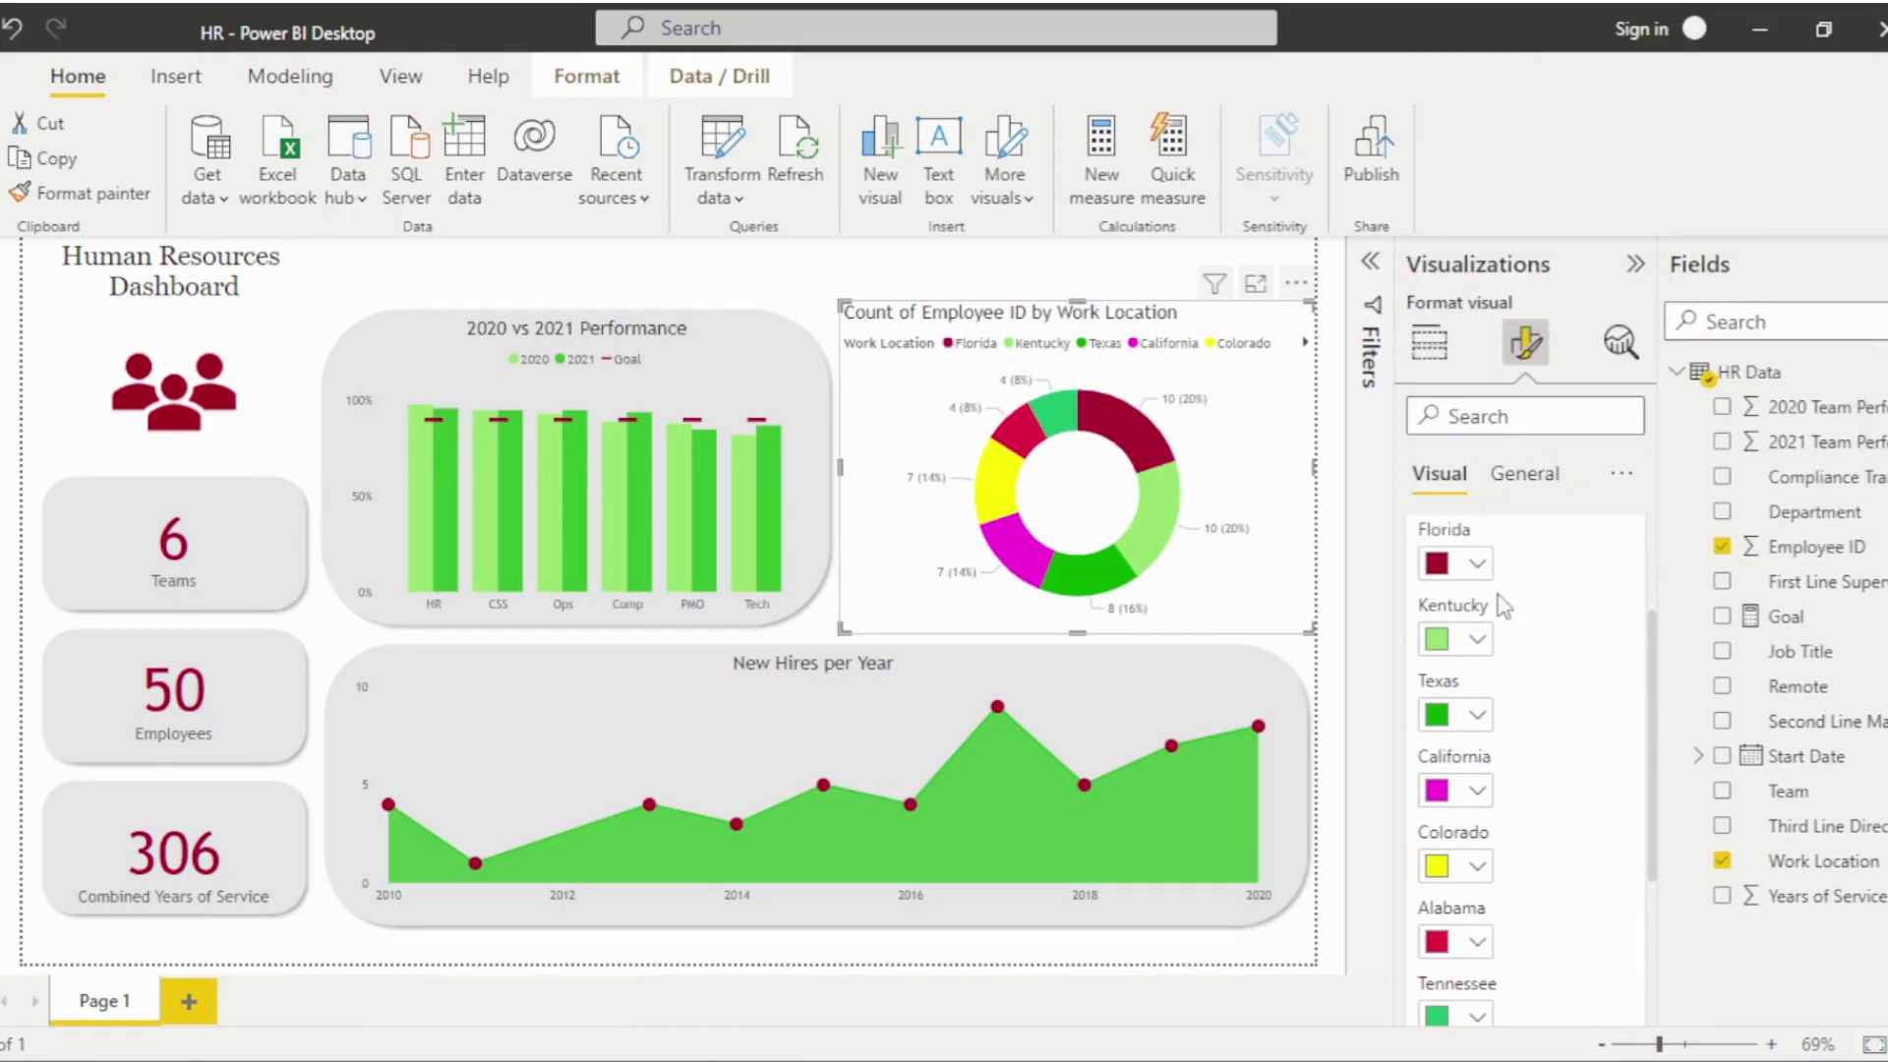
{"action": "left_click", "coordinate": [1476, 639]}
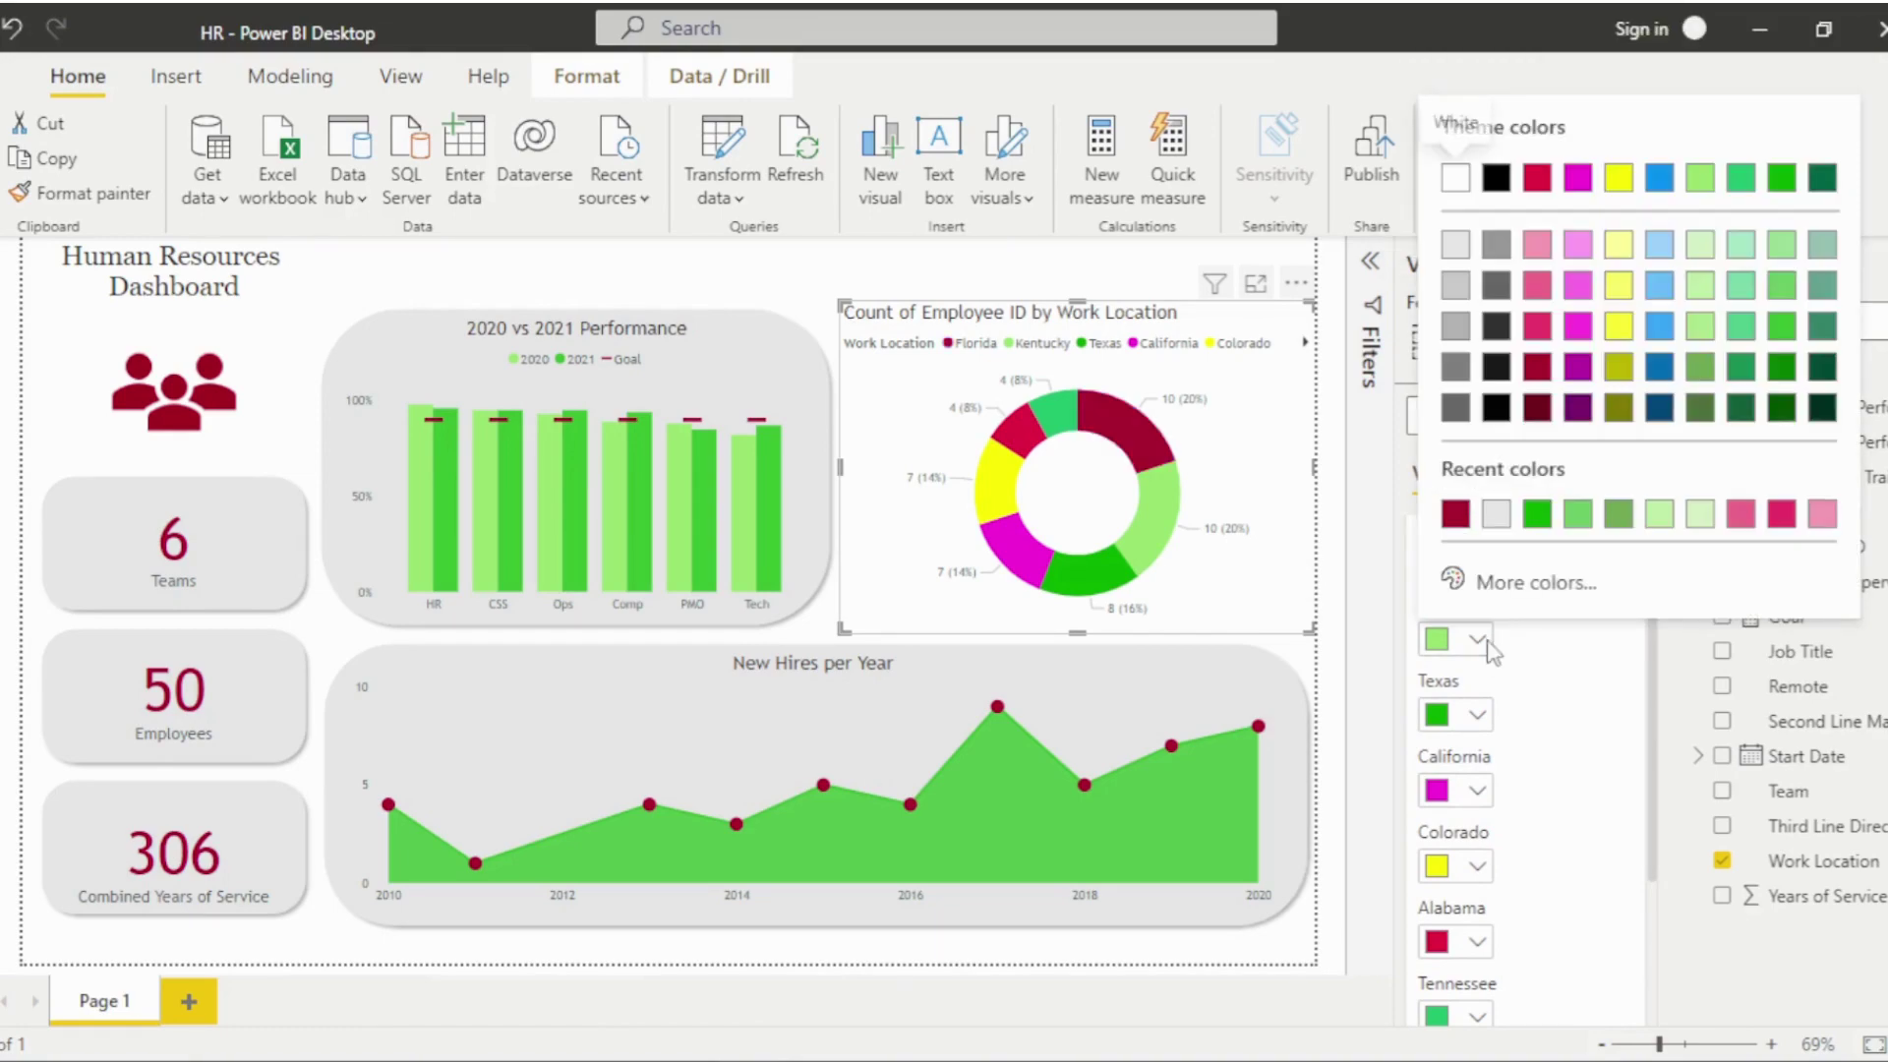
{"action": "left_click", "coordinate": [1537, 339]}
{"action": "left_click", "coordinate": [1481, 715]}
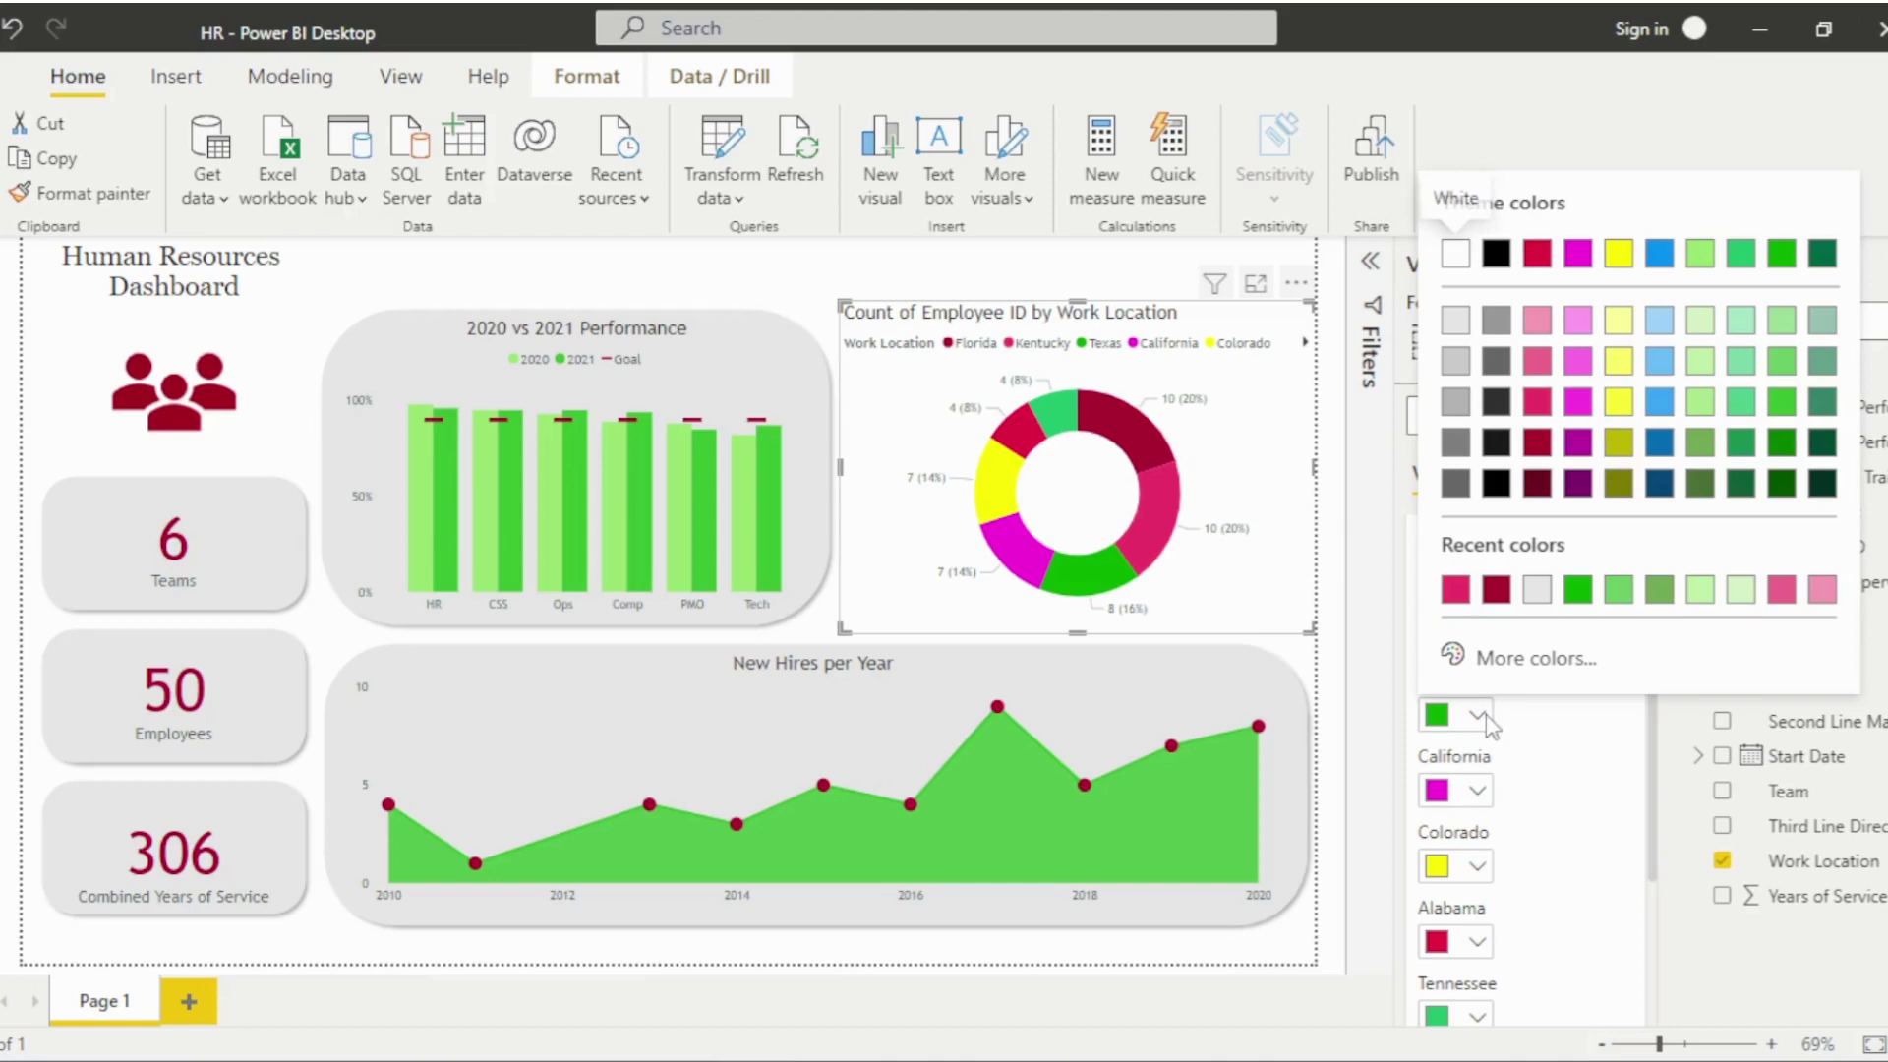
{"action": "left_click", "coordinate": [1537, 320]}
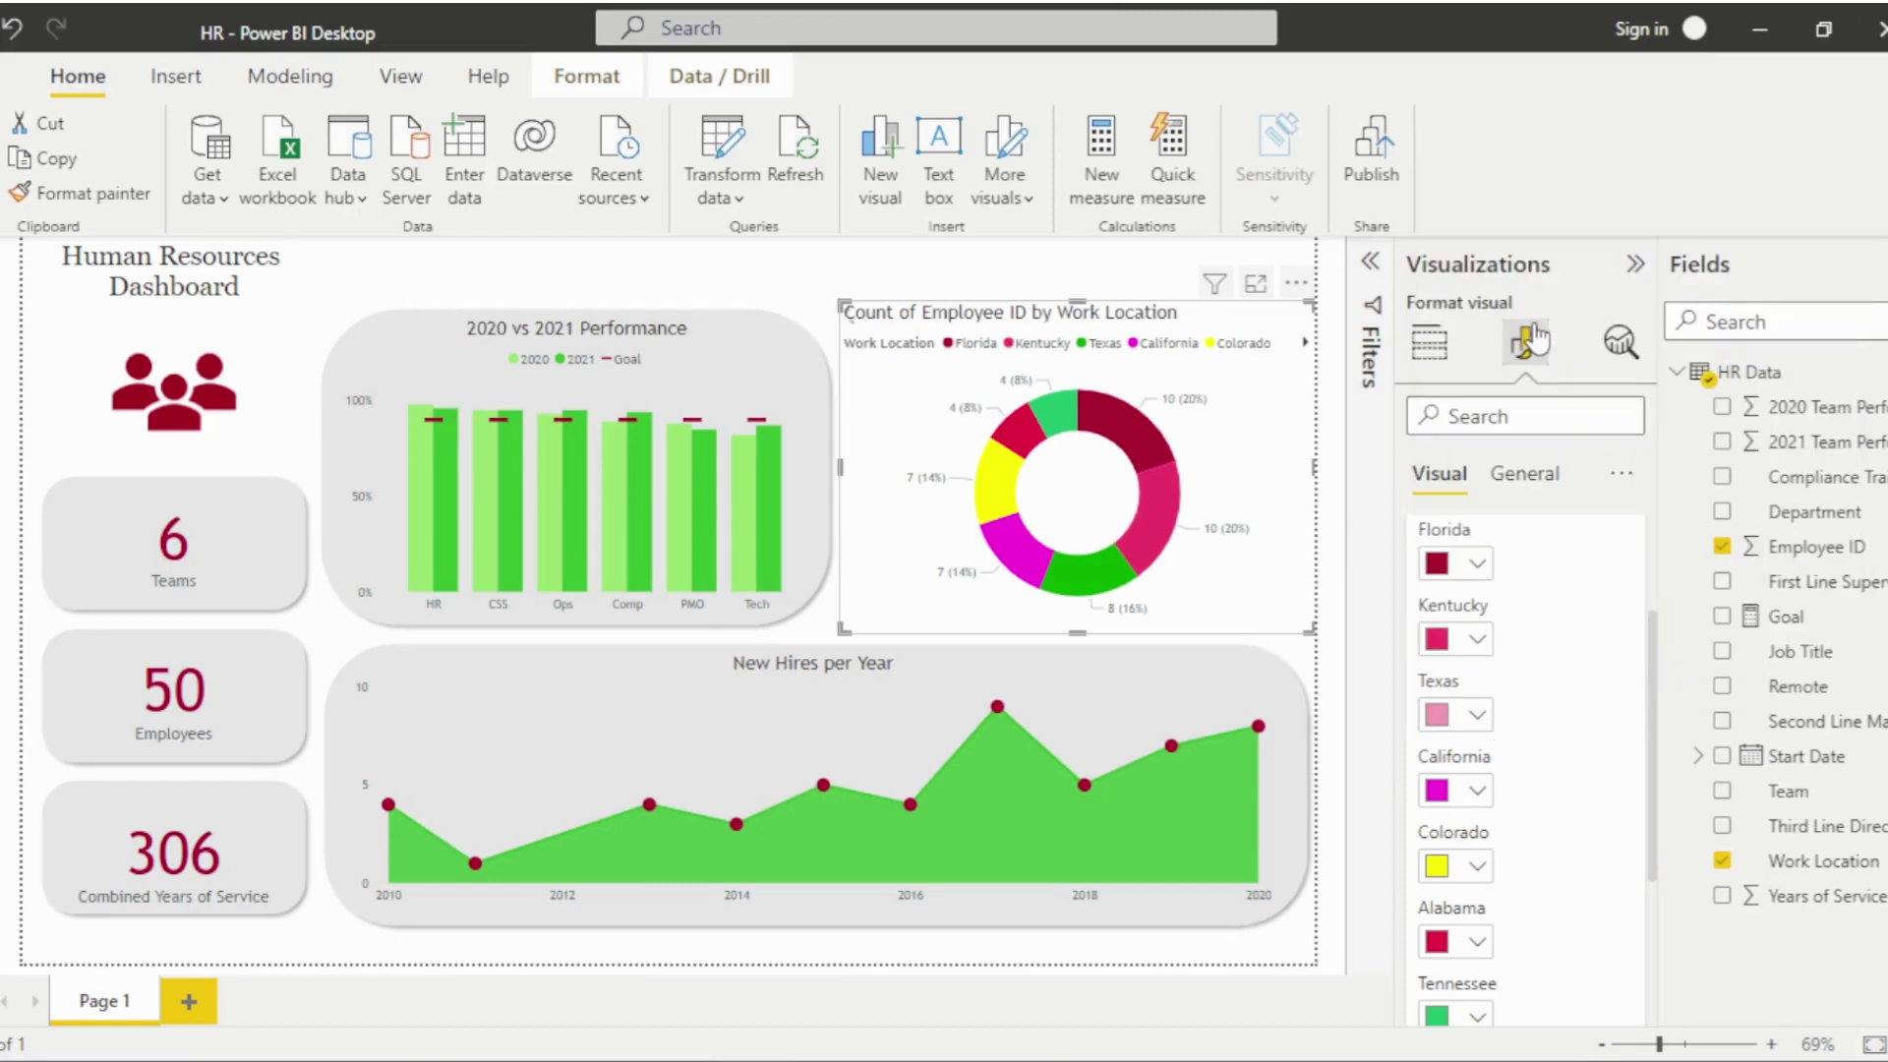
Colour California's slice dark green, and Colorado's and Alabama's slices light green.
{"action": "left_click", "coordinate": [1477, 791]}
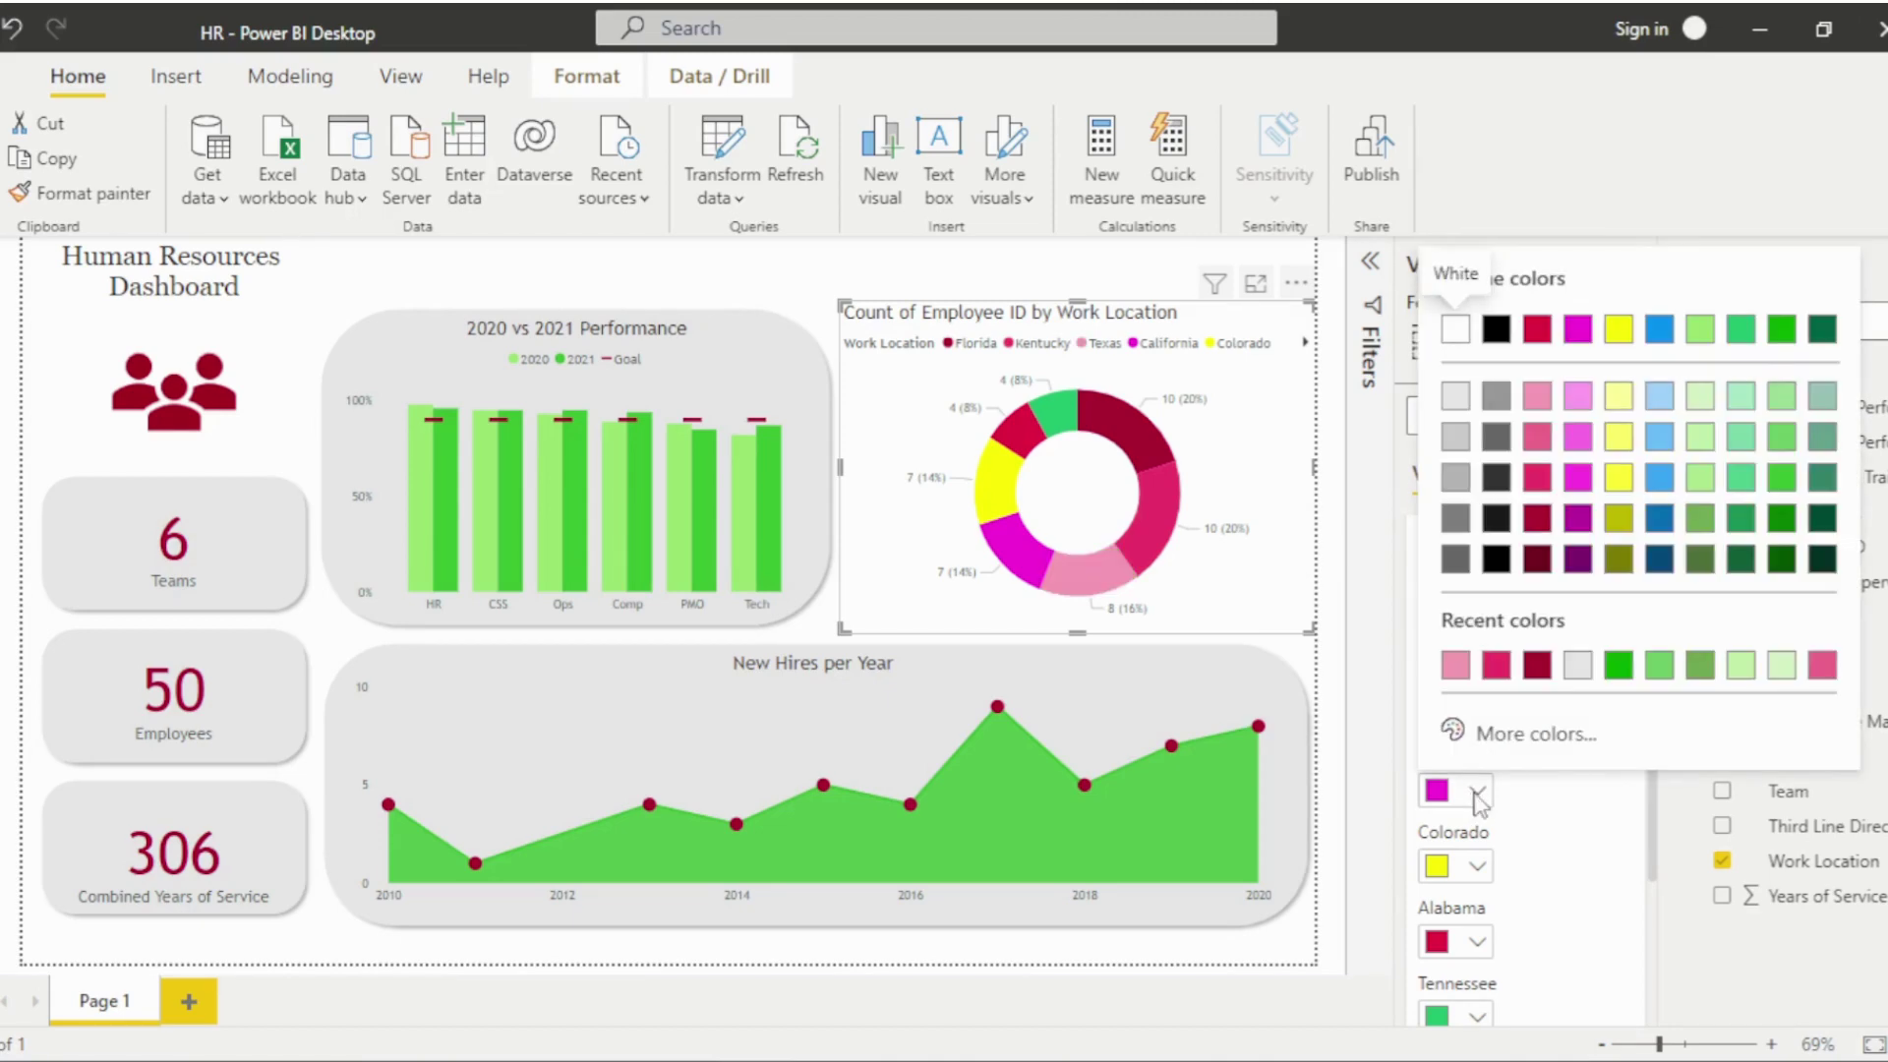
{"action": "left_click", "coordinate": [1781, 518]}
{"action": "left_click", "coordinate": [1478, 870]}
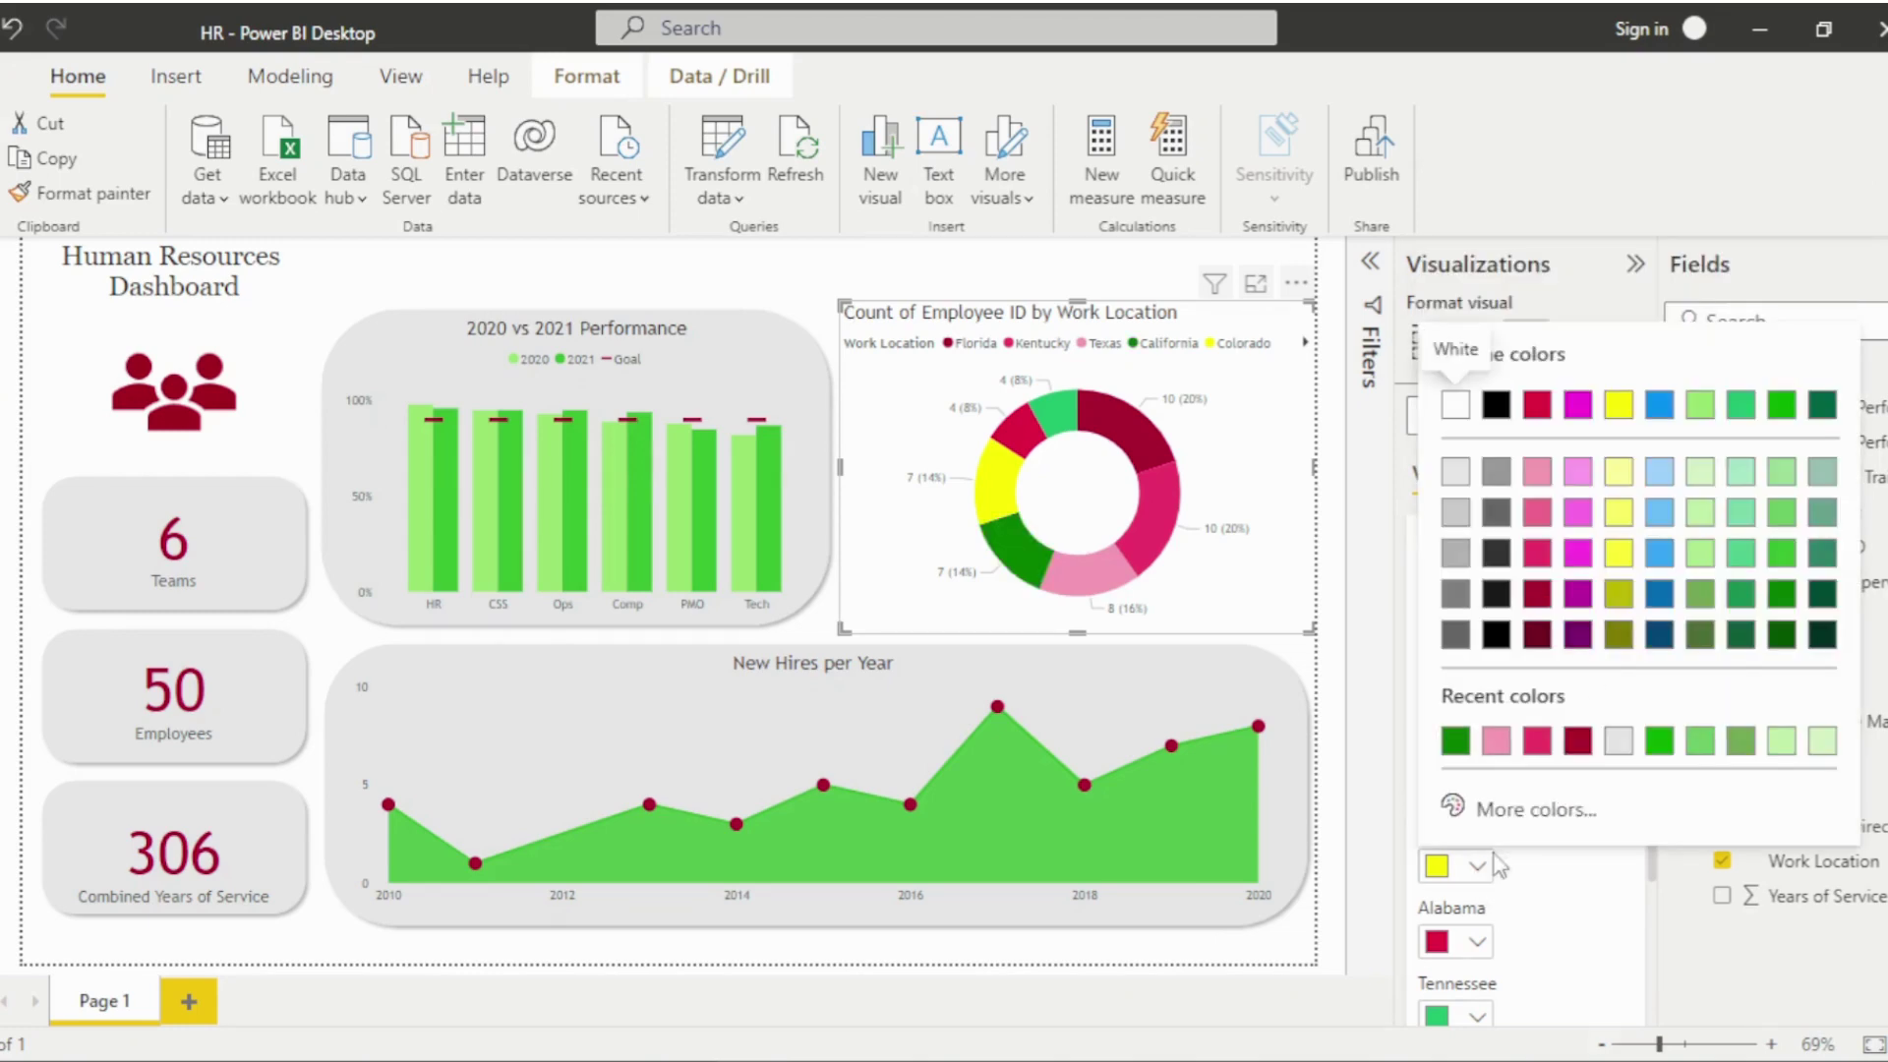
{"action": "left_click", "coordinate": [1780, 564]}
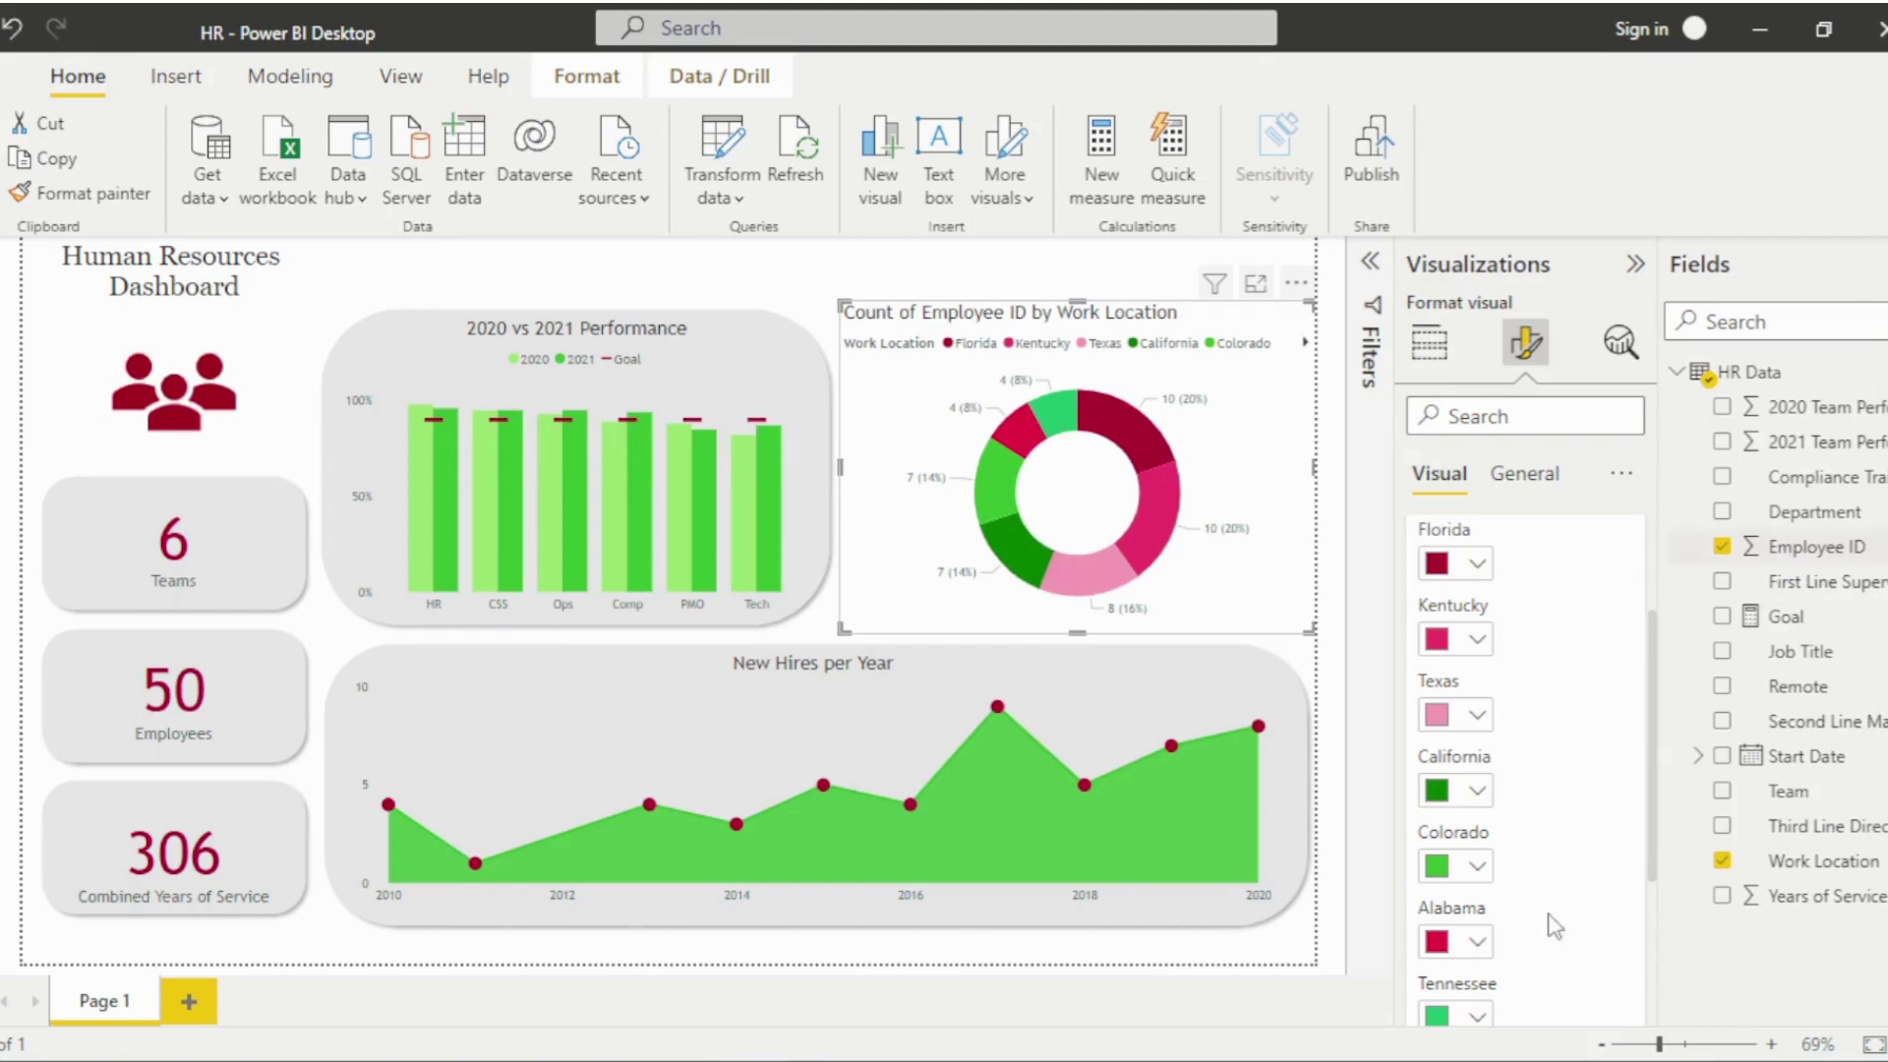
{"action": "left_click", "coordinate": [1478, 942]}
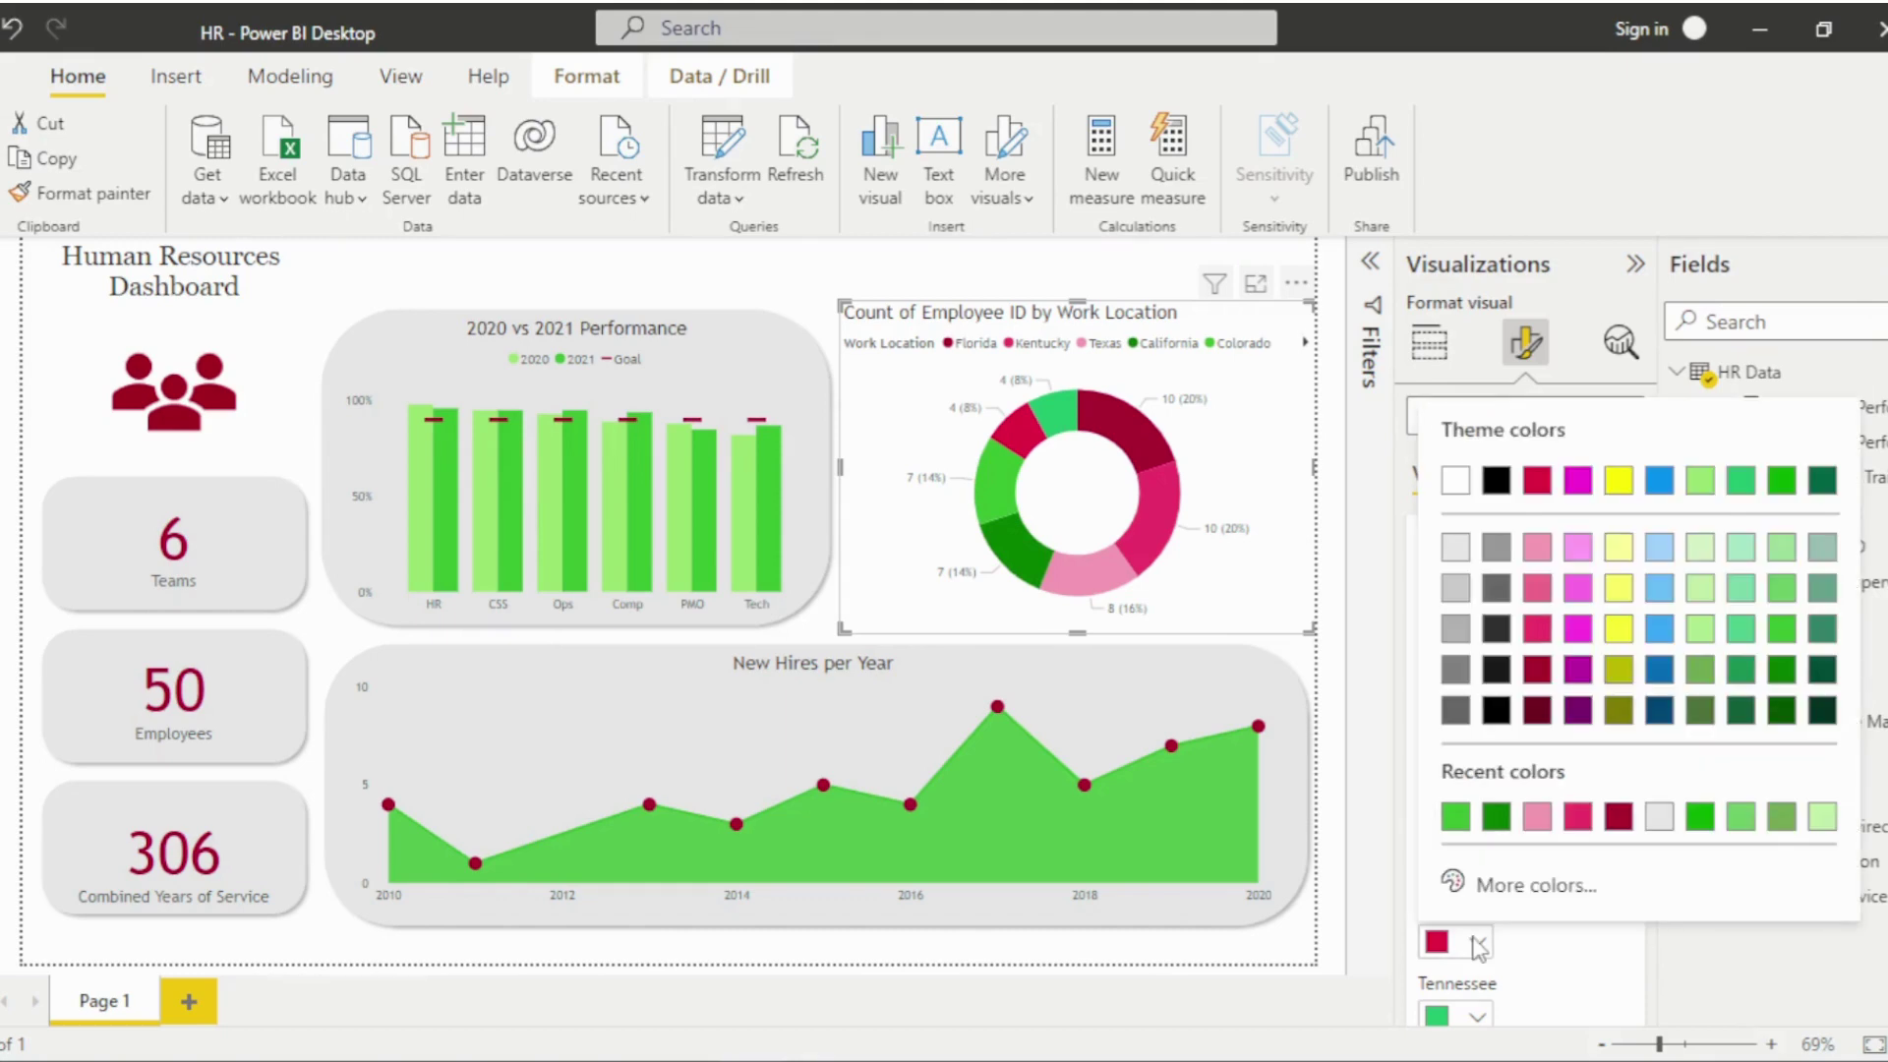
{"action": "left_click", "coordinate": [1697, 637]}
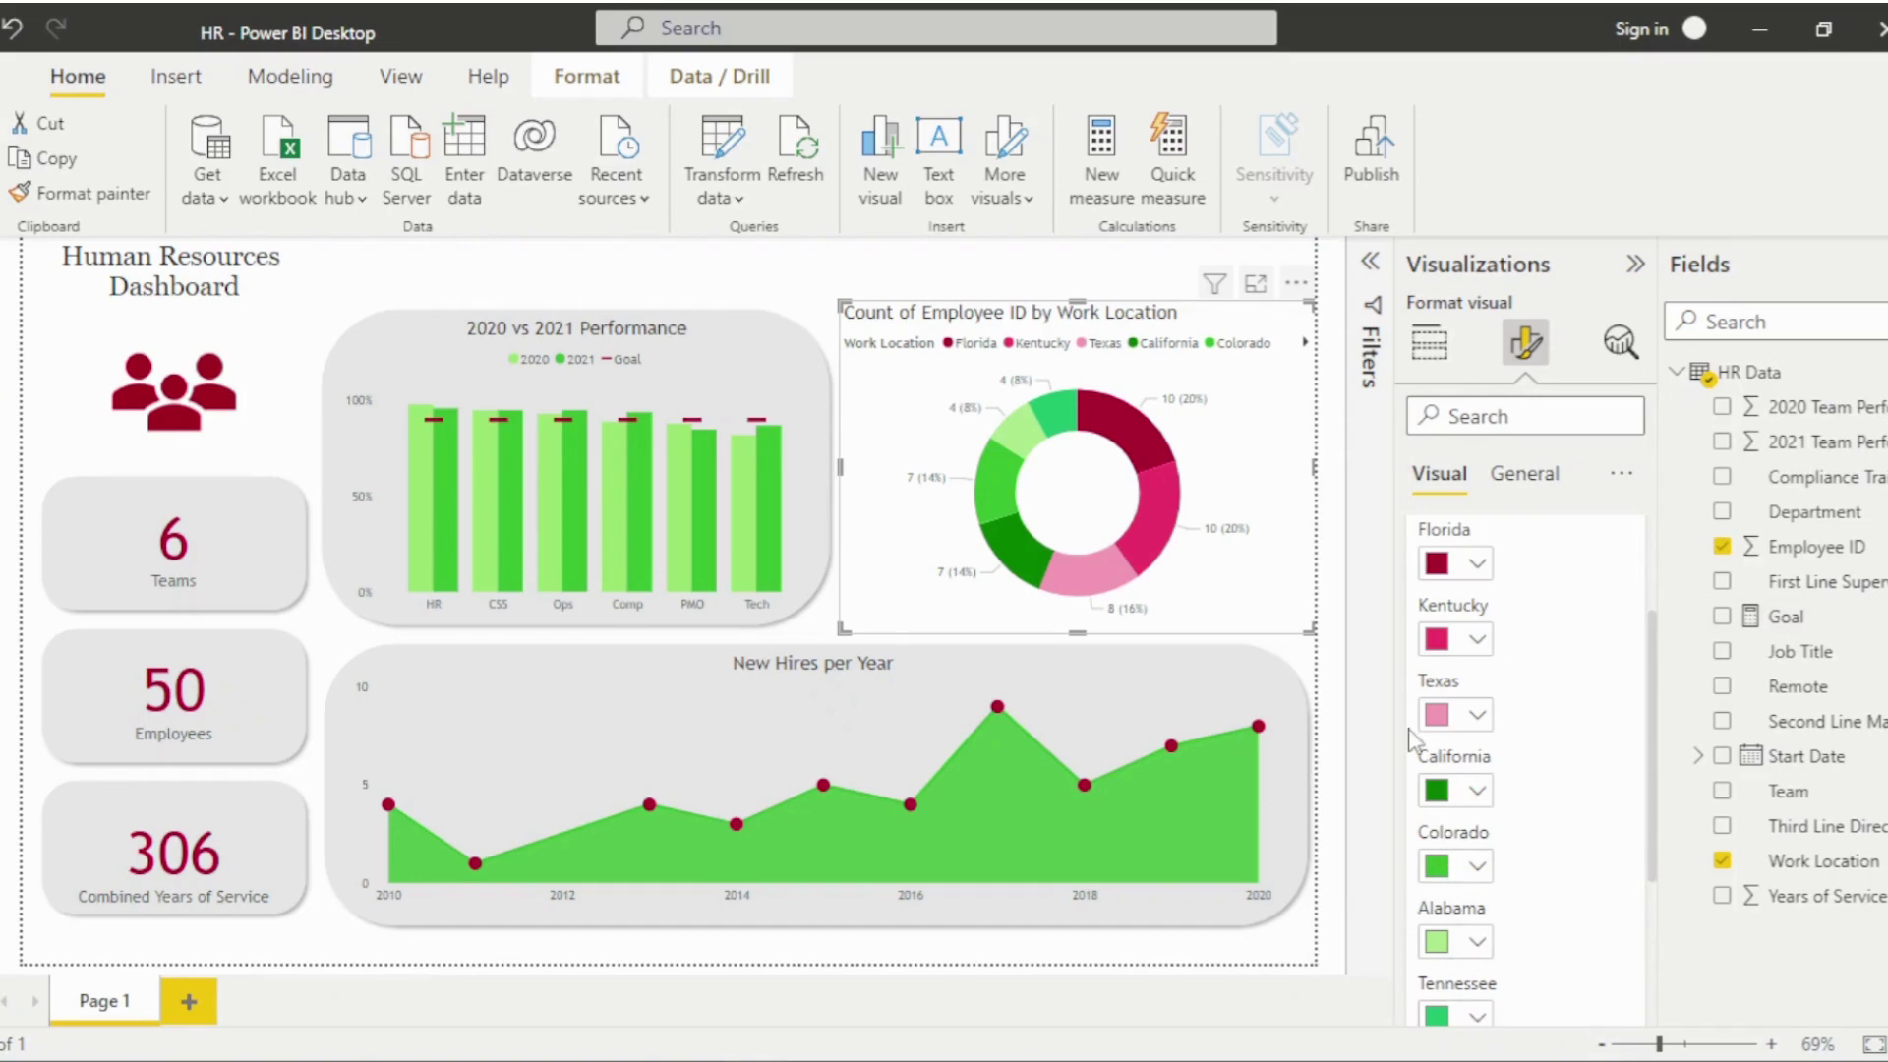
{"action": "left_click_drag", "start_coordinate": [1652, 729], "coordinate": [1659, 778]}
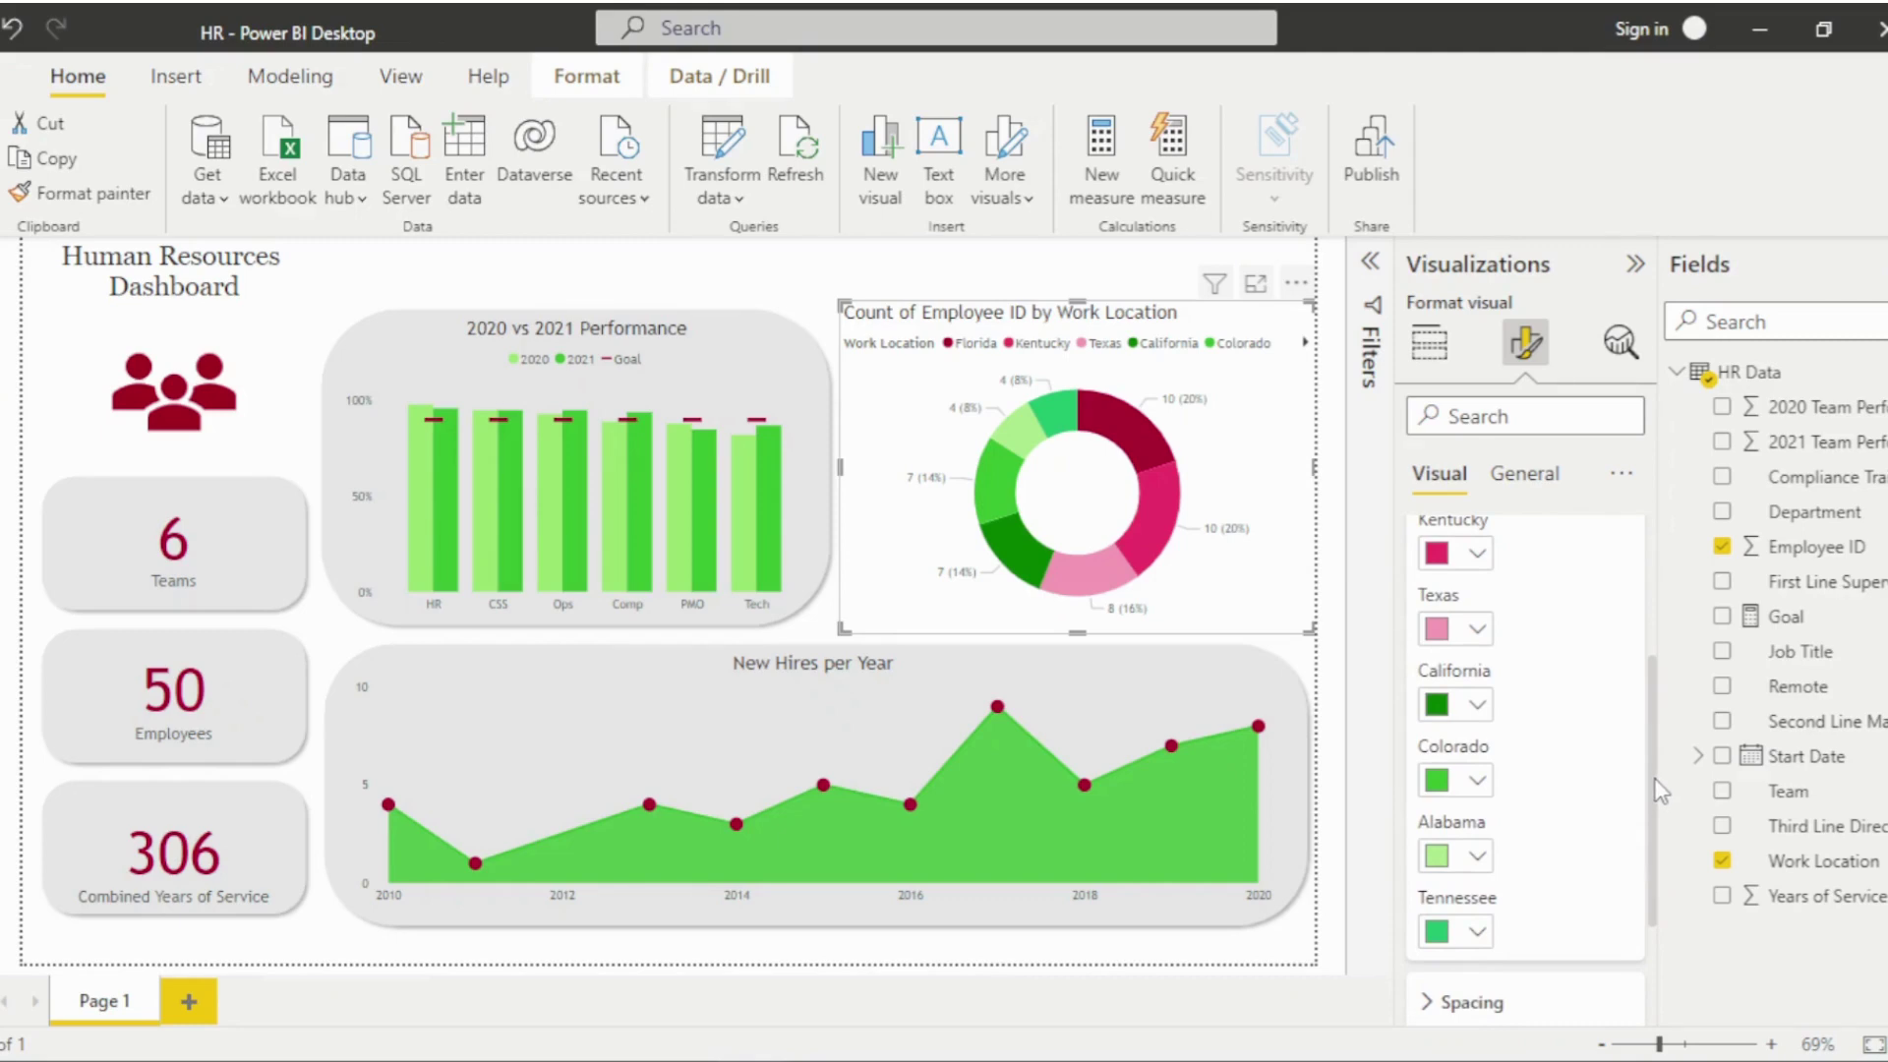
Replace the donut's title text with 'Work Location' and centre it horizontally.
{"action": "left_click_drag", "start_coordinate": [1660, 790], "coordinate": [1656, 594]}
{"action": "left_click", "coordinate": [1525, 477]}
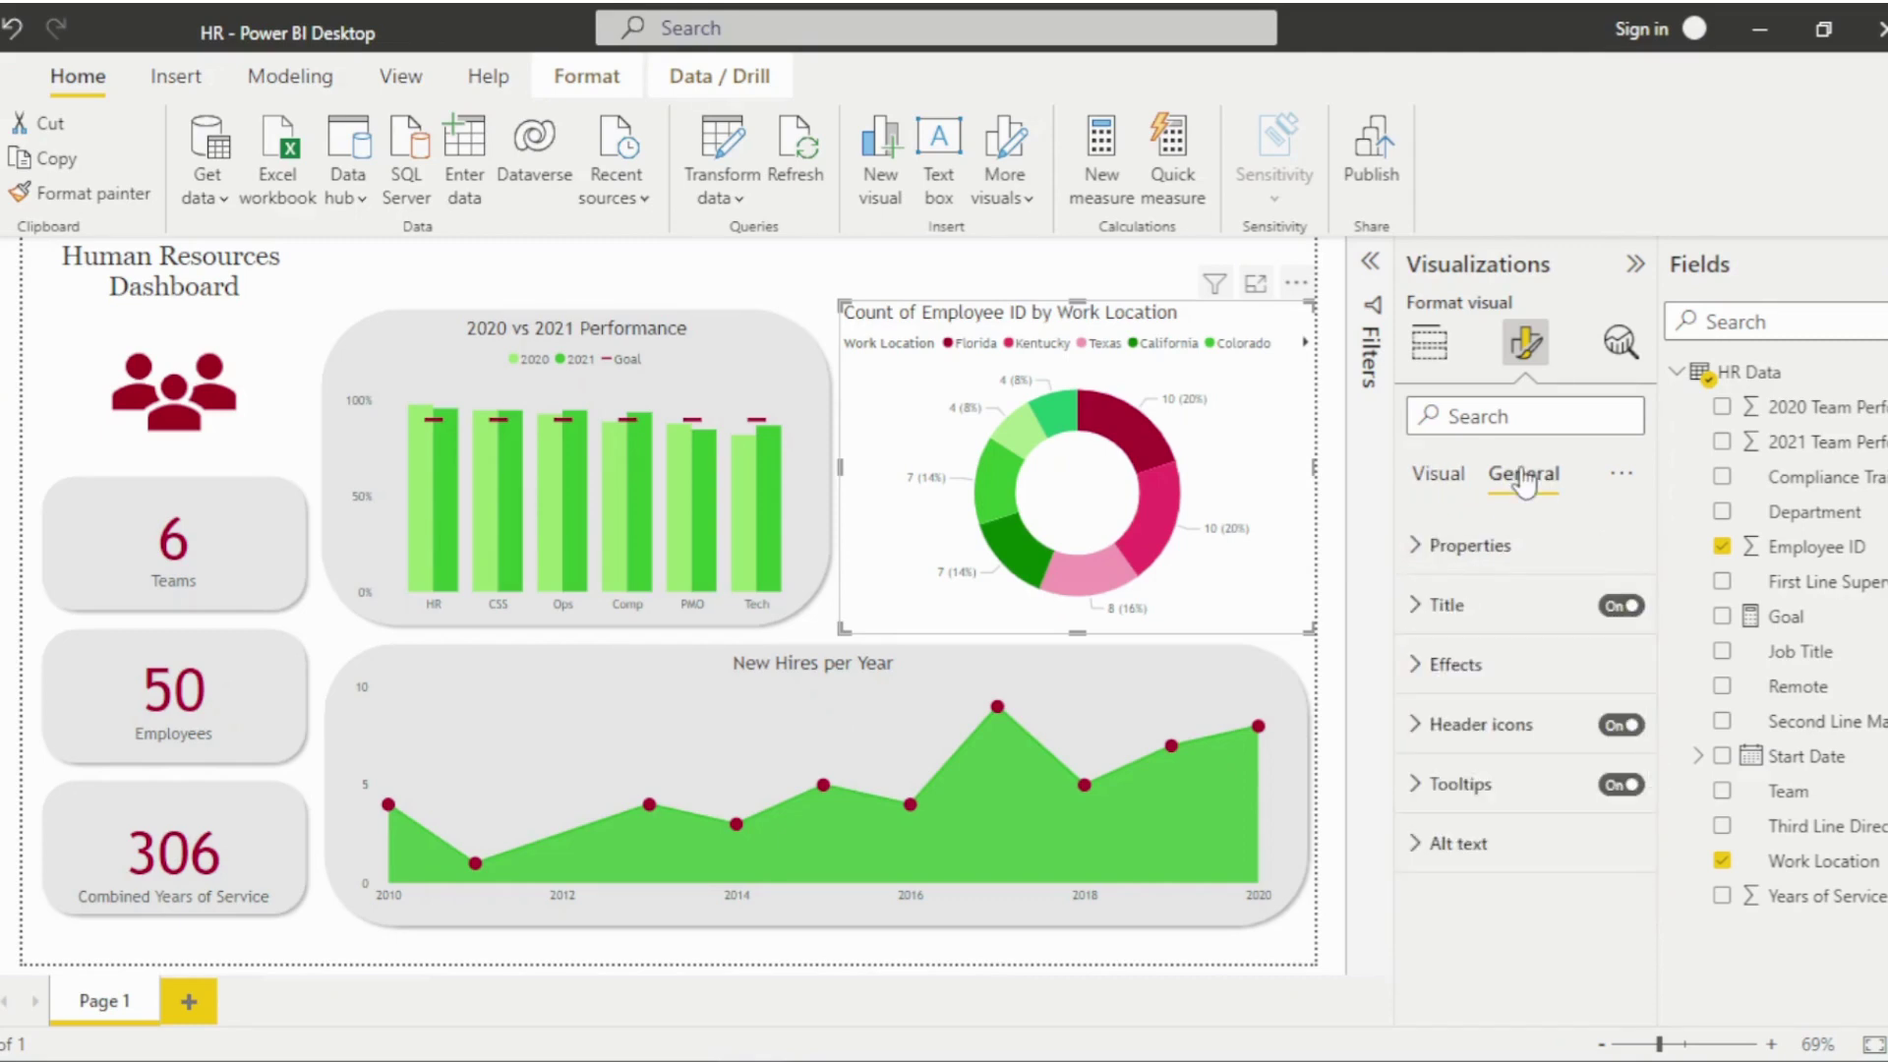
{"action": "left_click", "coordinate": [1440, 604]}
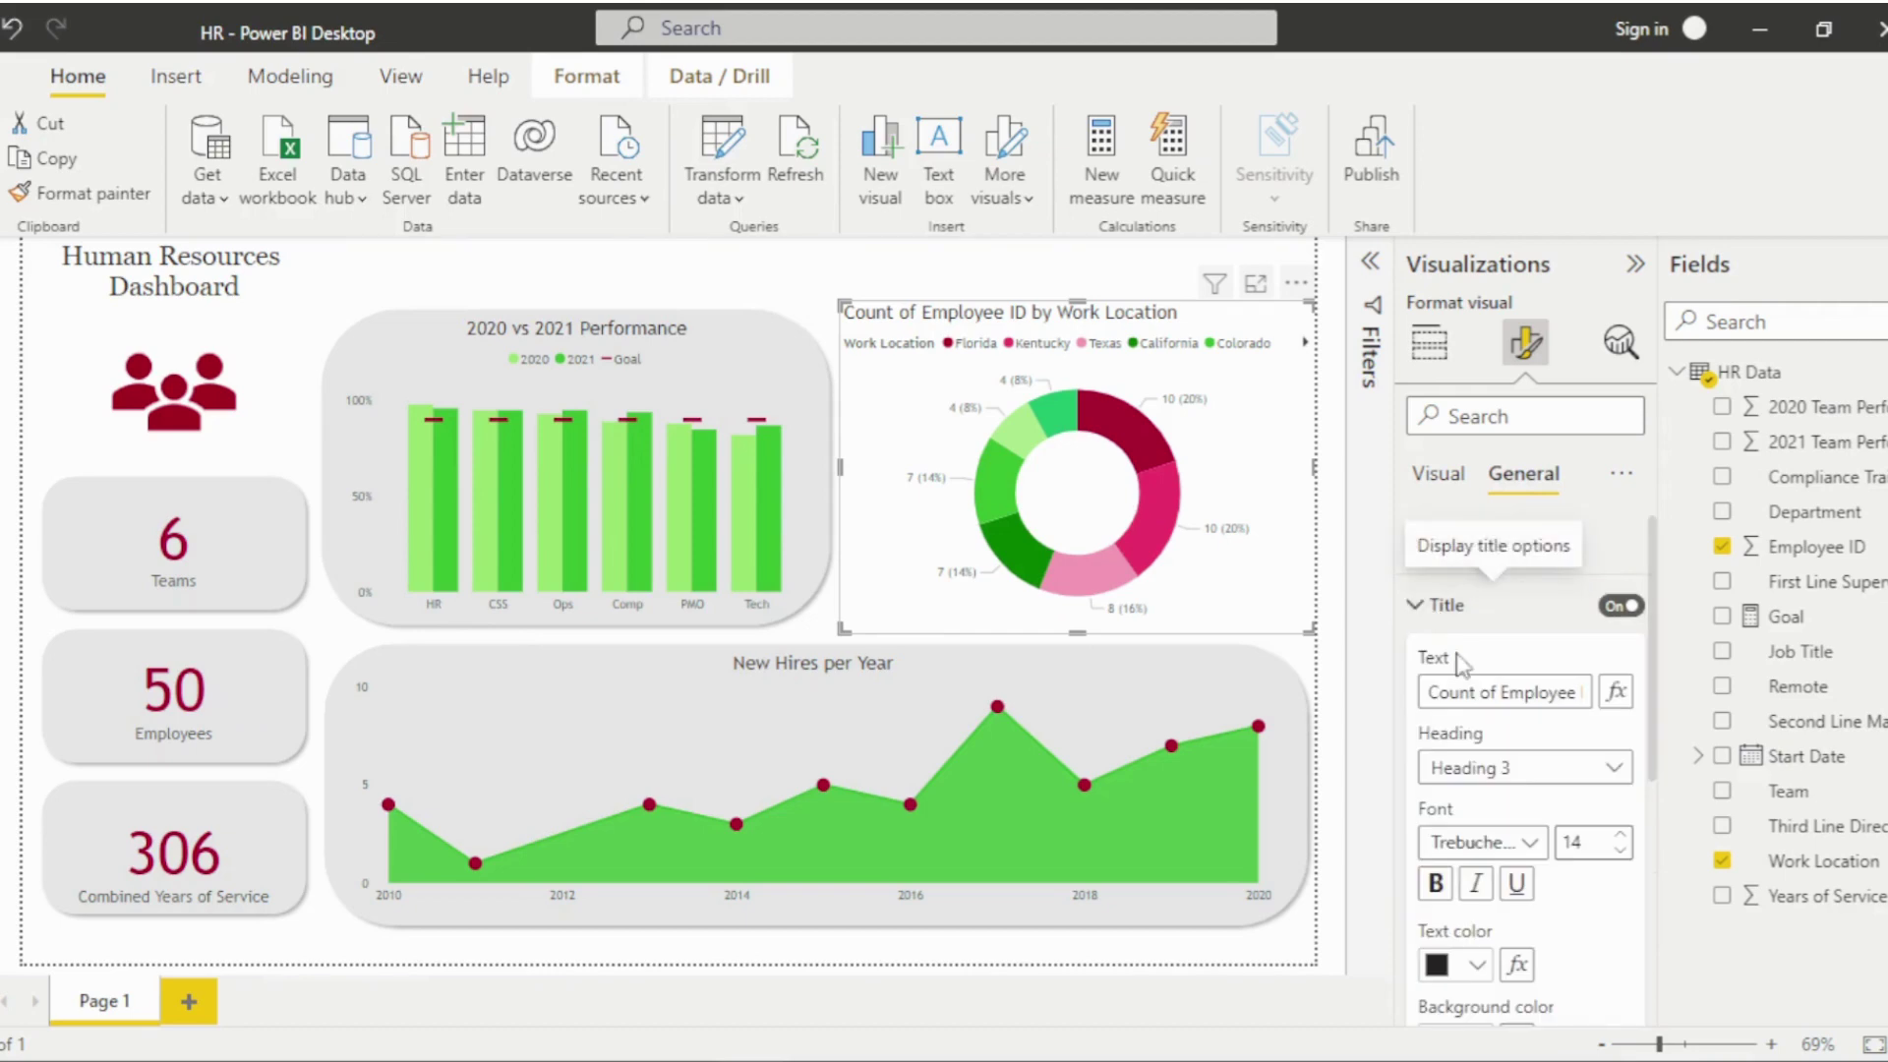
{"action": "double_click", "coordinate": [1465, 691]}
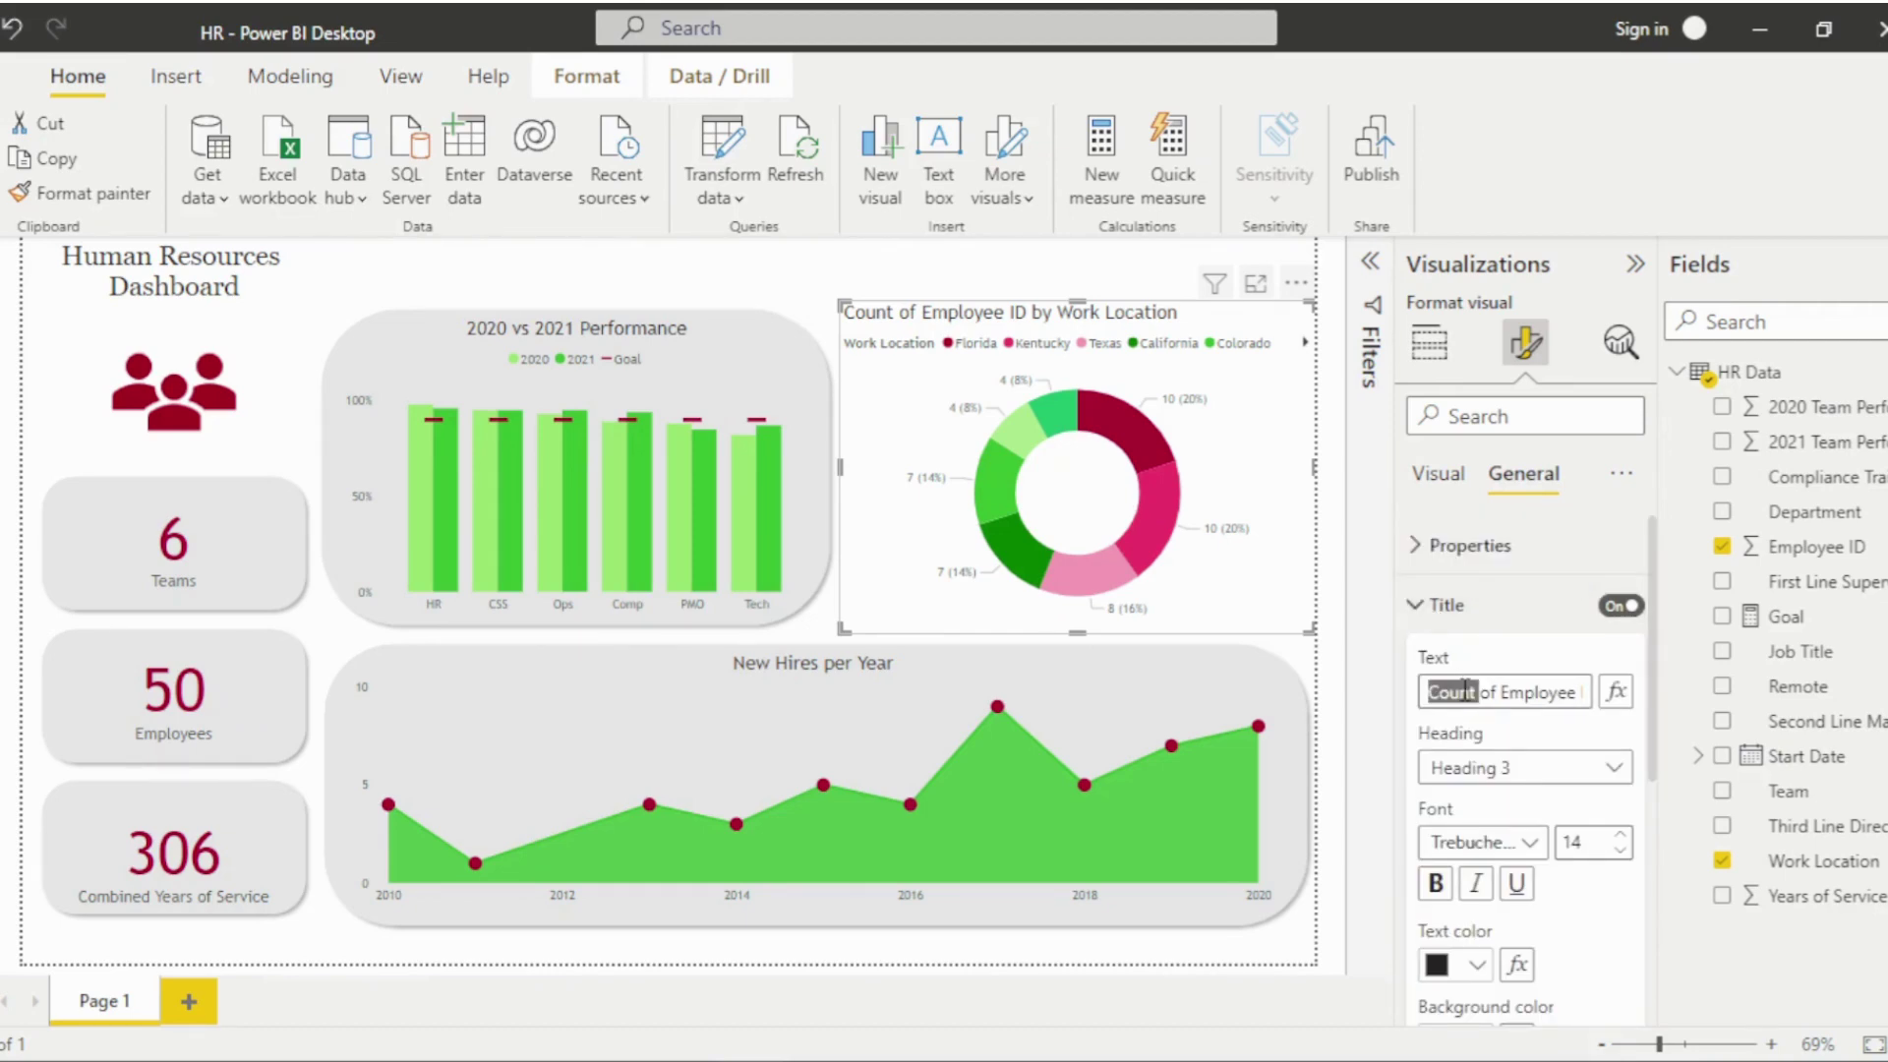
{"action": "key", "text": "ctrl+a"}
{"action": "type", "text": "Wo"}
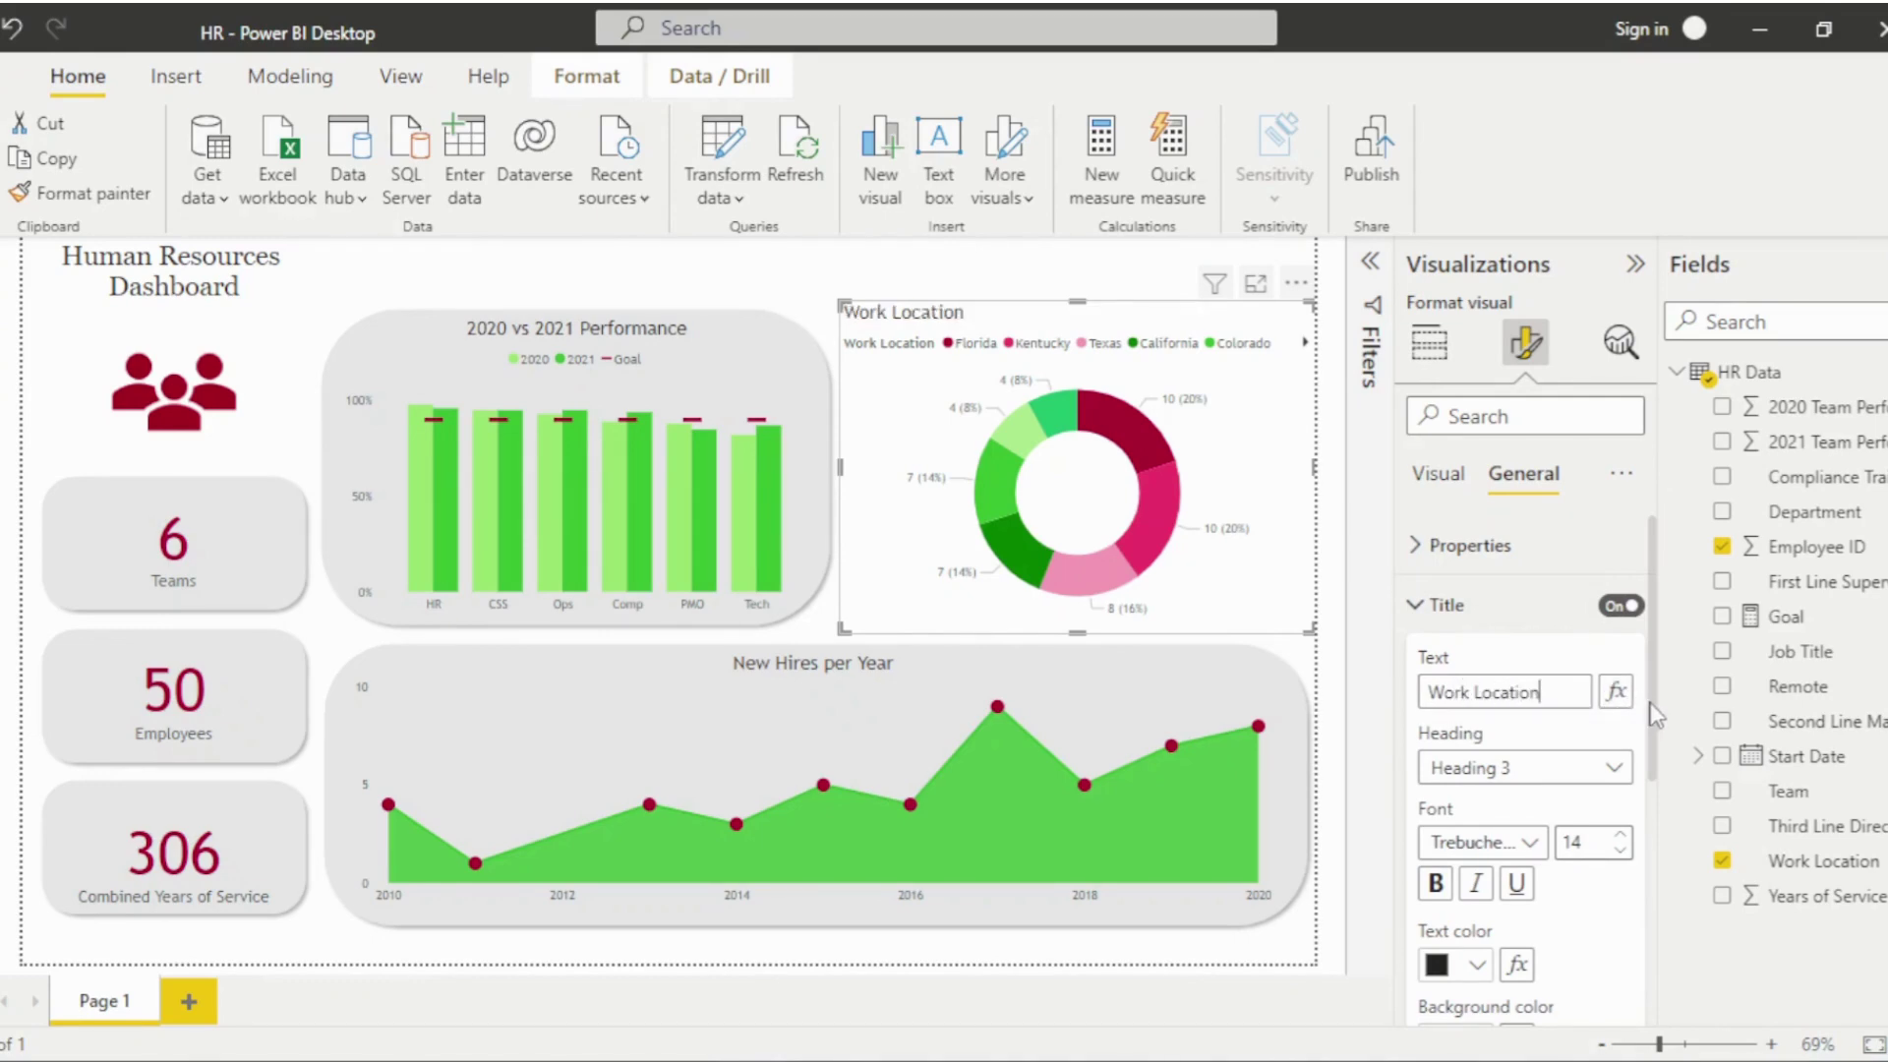
{"action": "scroll", "coordinate": [1654, 715], "scroll_direction": "down", "scroll_amount": 3}
{"action": "left_click", "coordinate": [1477, 816]}
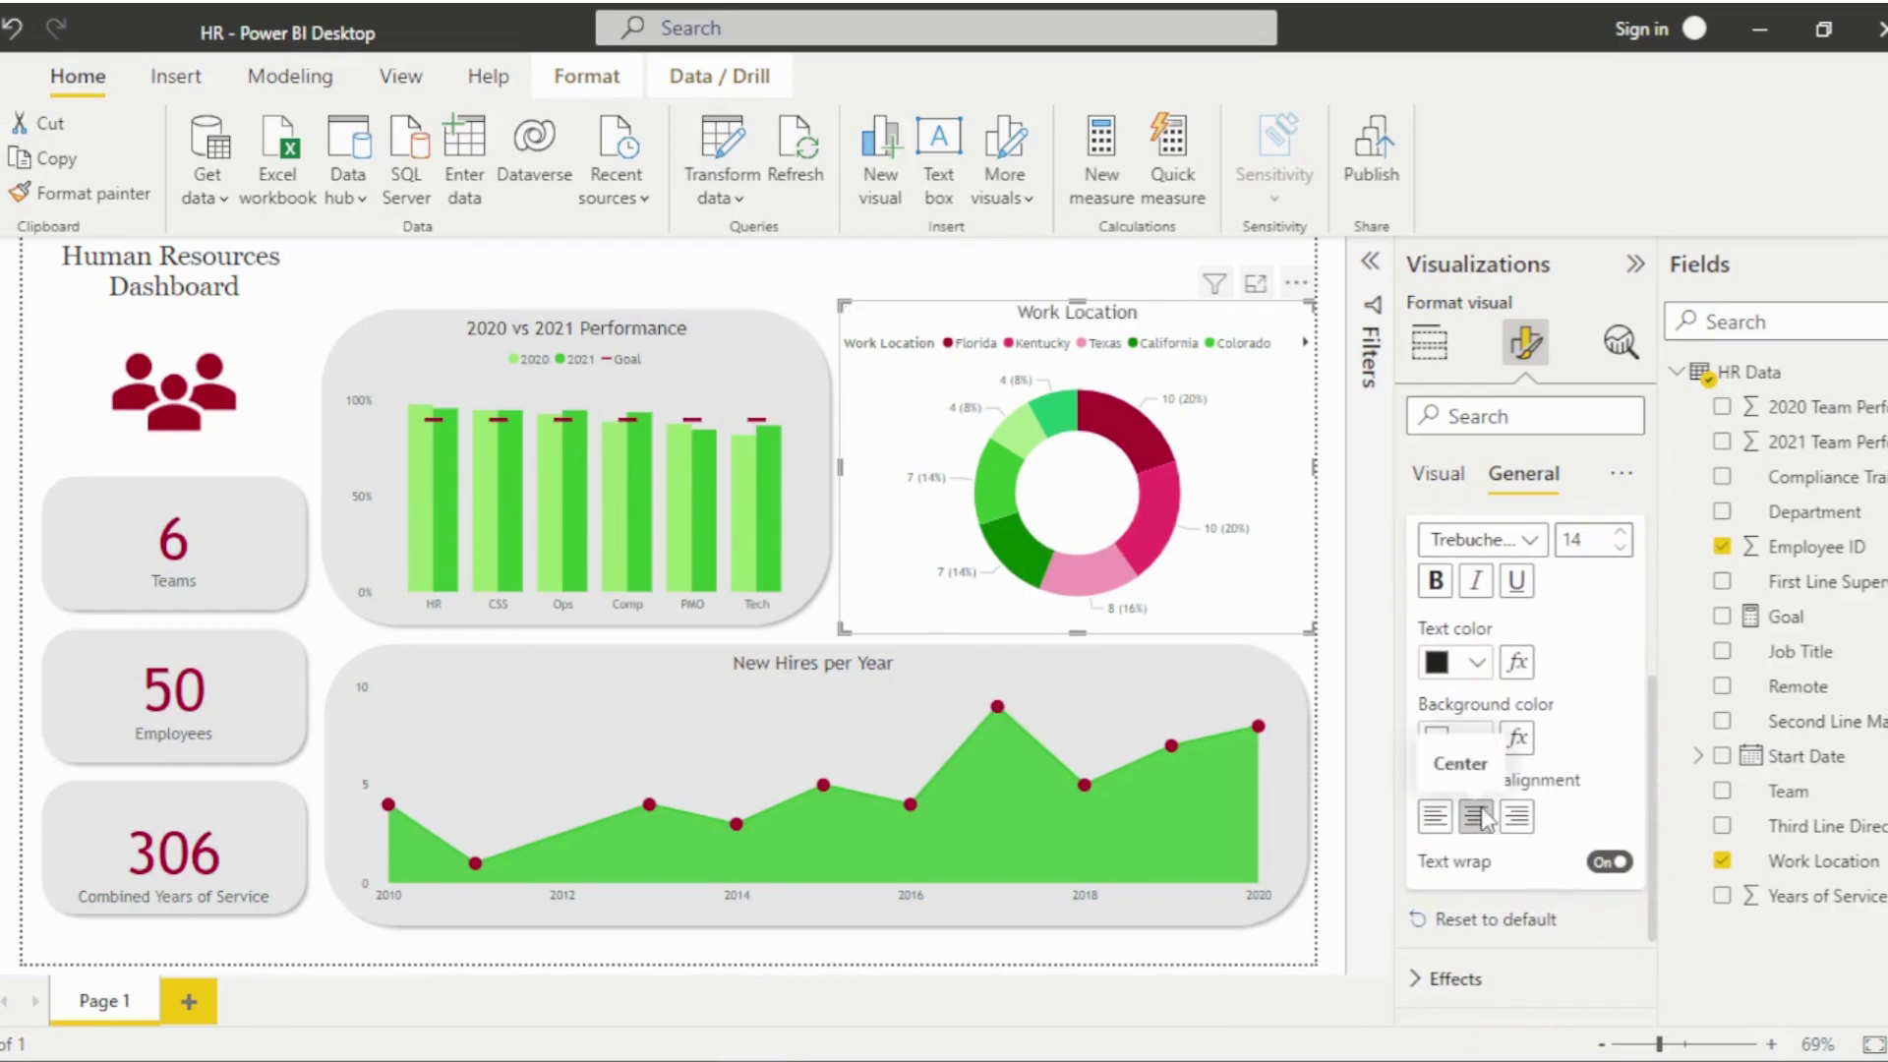
Turn off the Work Location donut's legend.
{"action": "left_click", "coordinate": [1439, 476]}
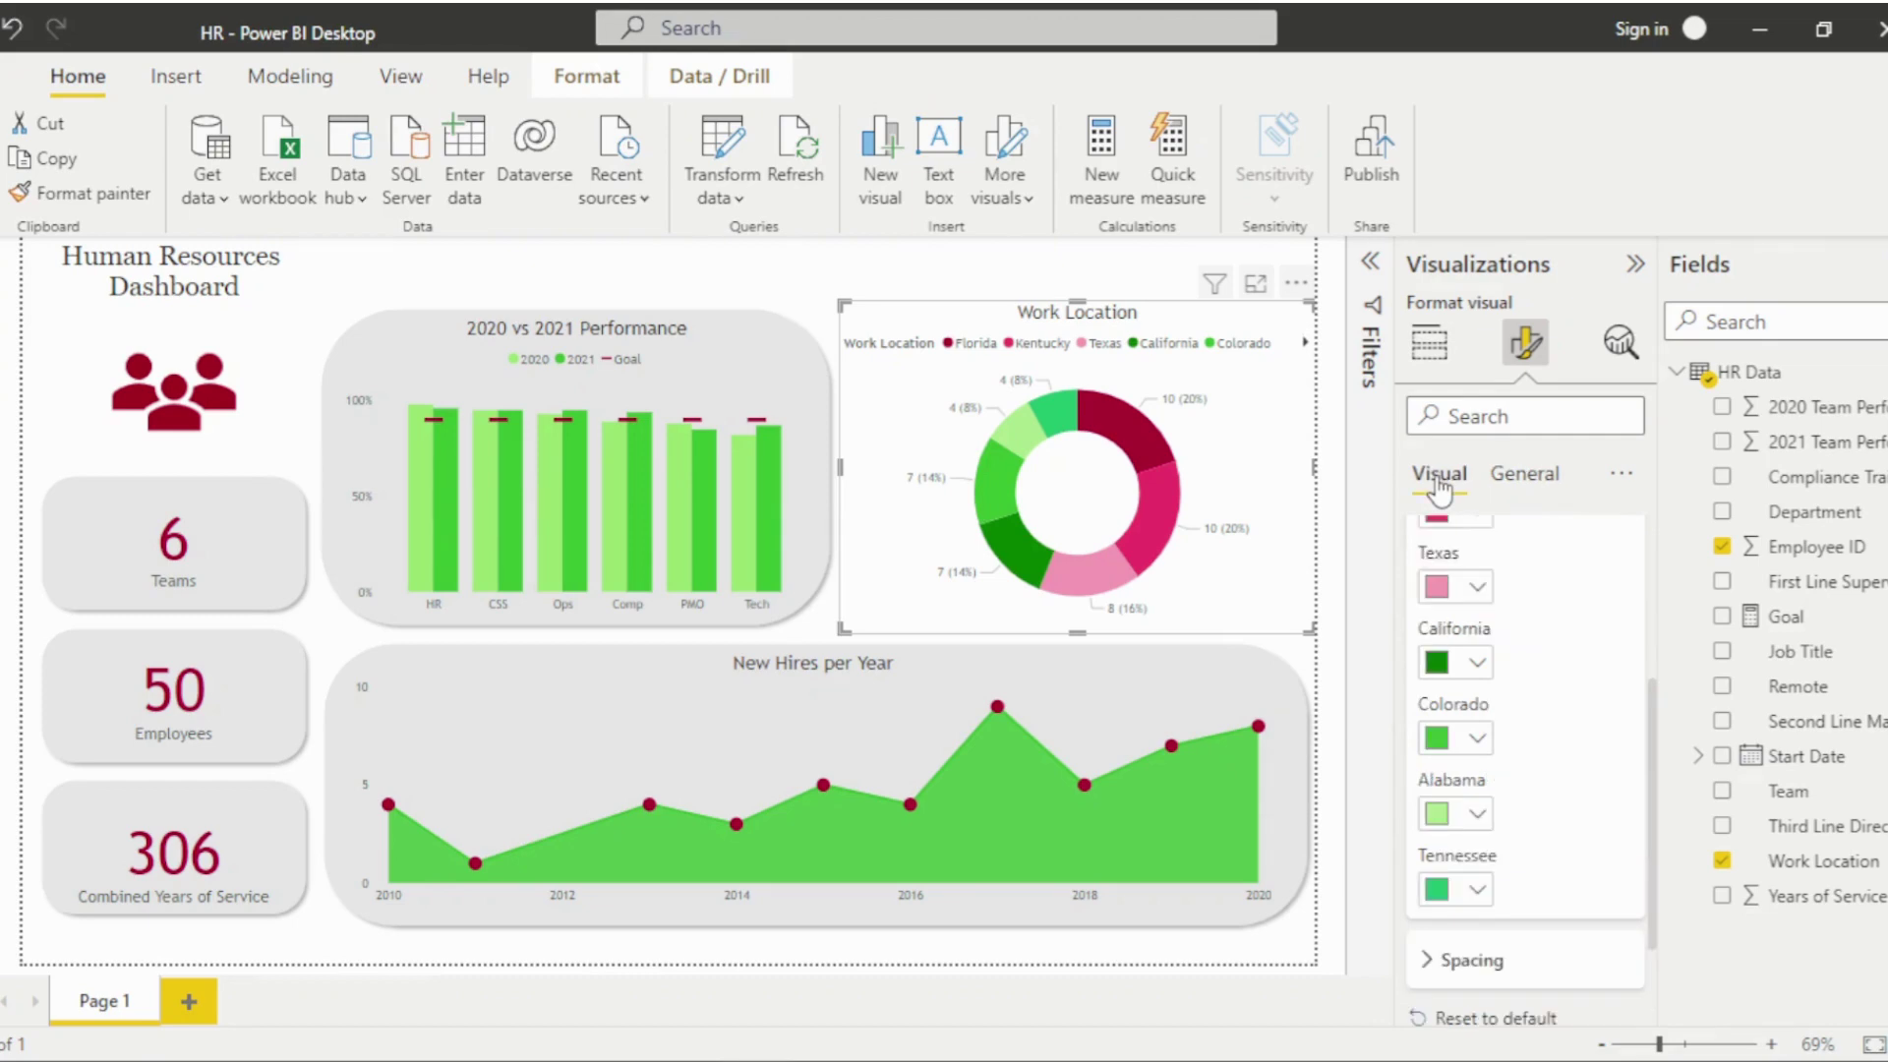
{"action": "left_click_drag", "start_coordinate": [1658, 722], "coordinate": [1653, 540]}
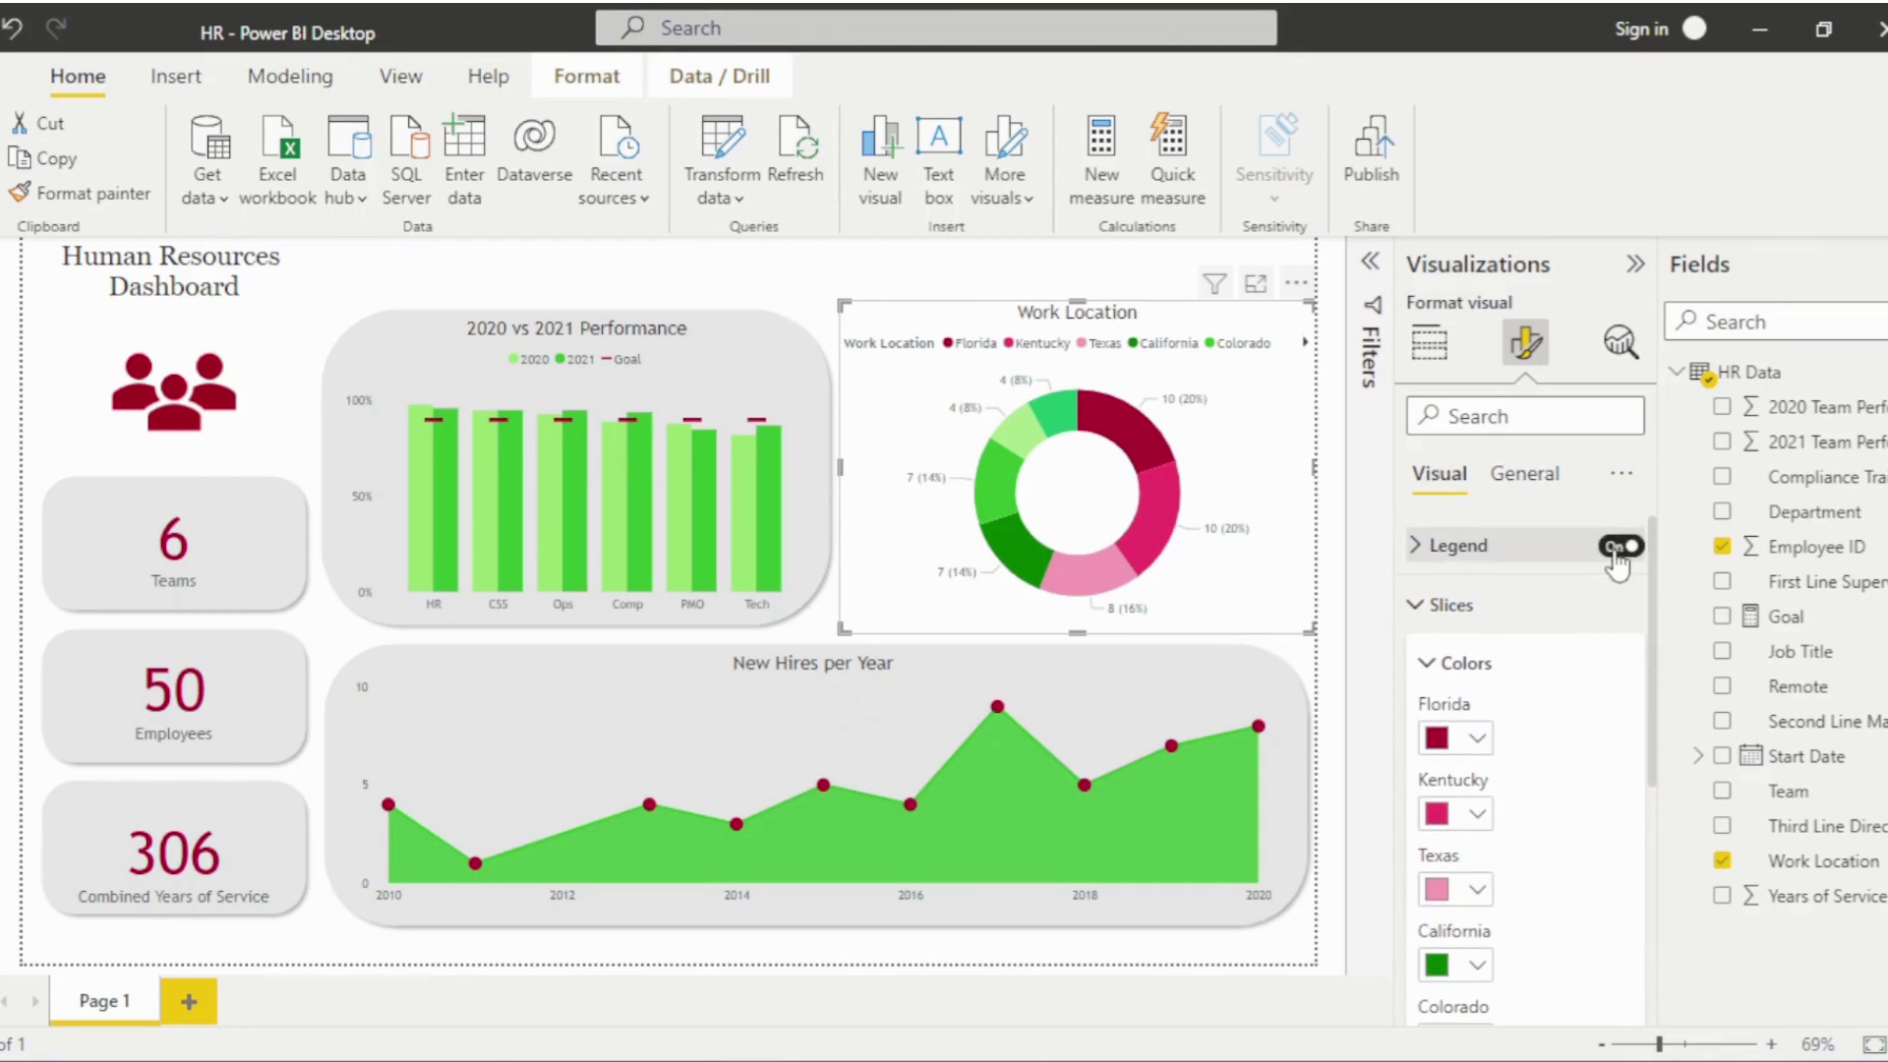
{"action": "left_click", "coordinate": [1617, 548]}
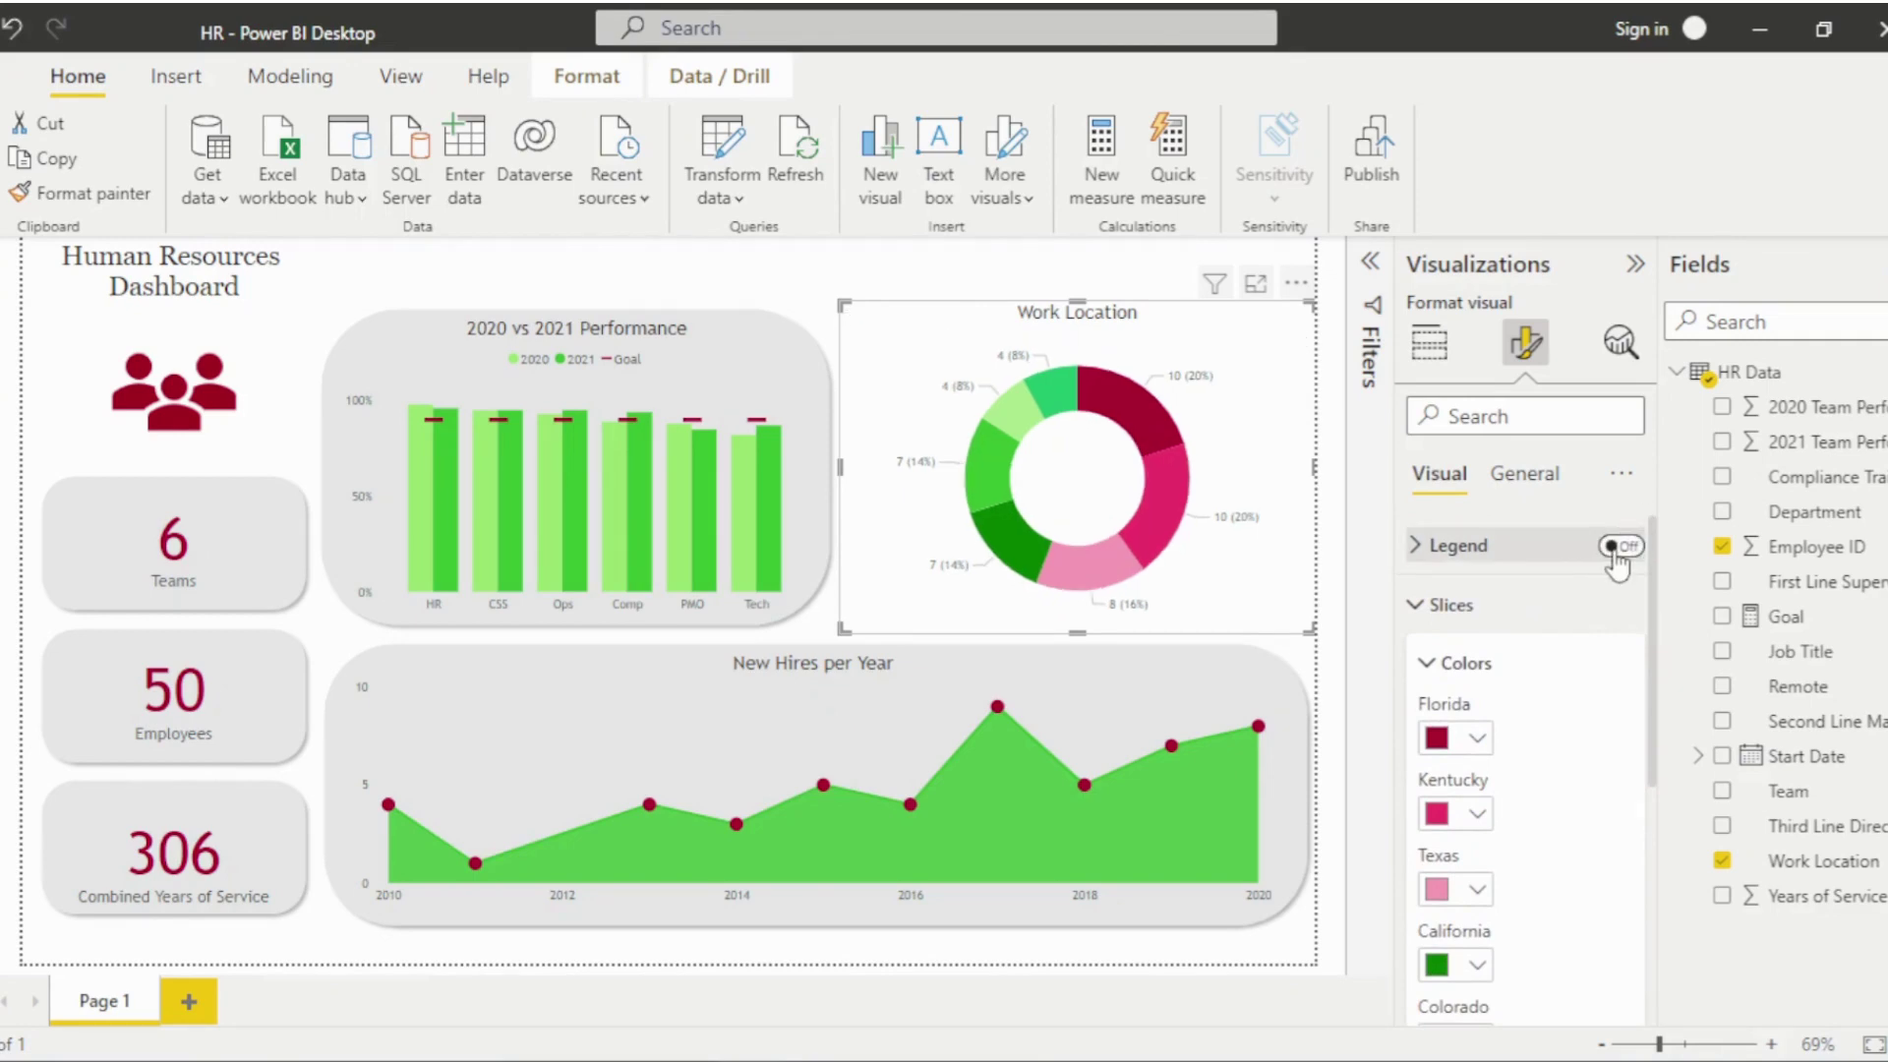
{"action": "left_click", "coordinate": [1416, 605]}
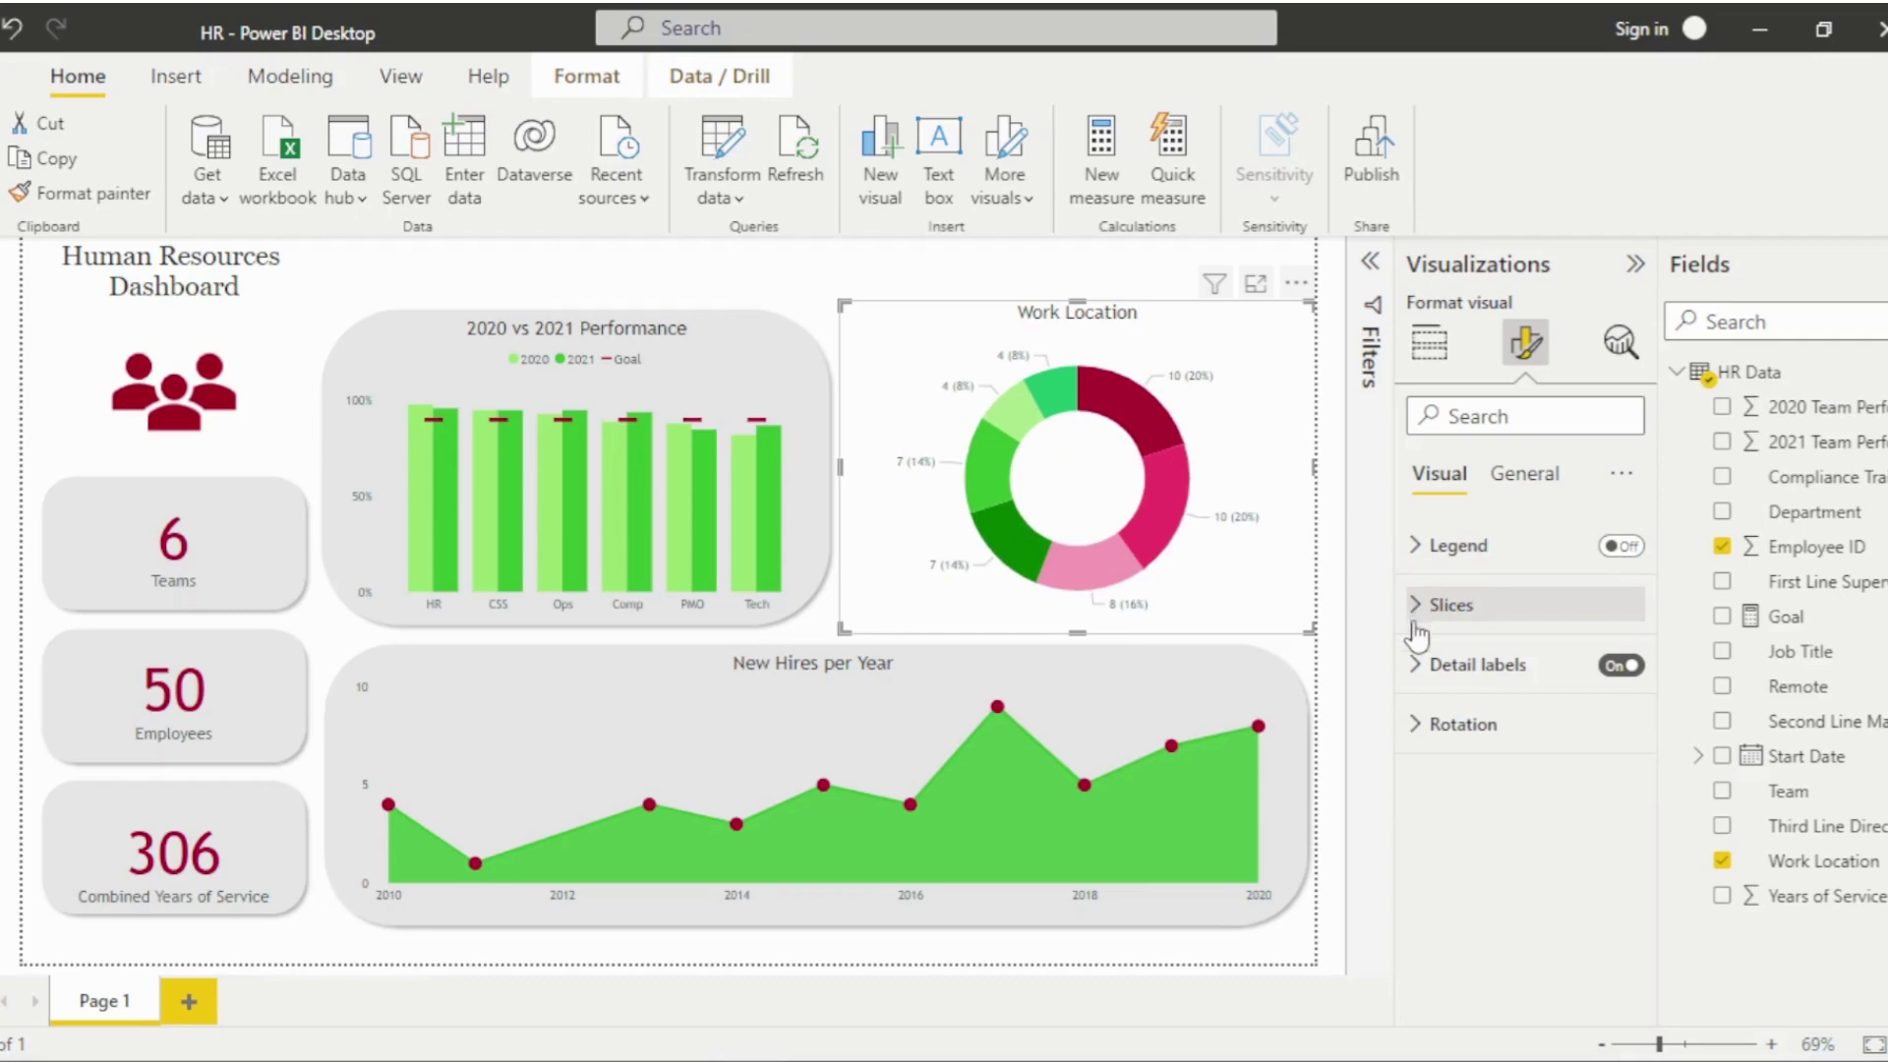
Set the donut's detail labels to show category and data value, e.g. Florida 10.
{"action": "left_click", "coordinate": [1416, 668]}
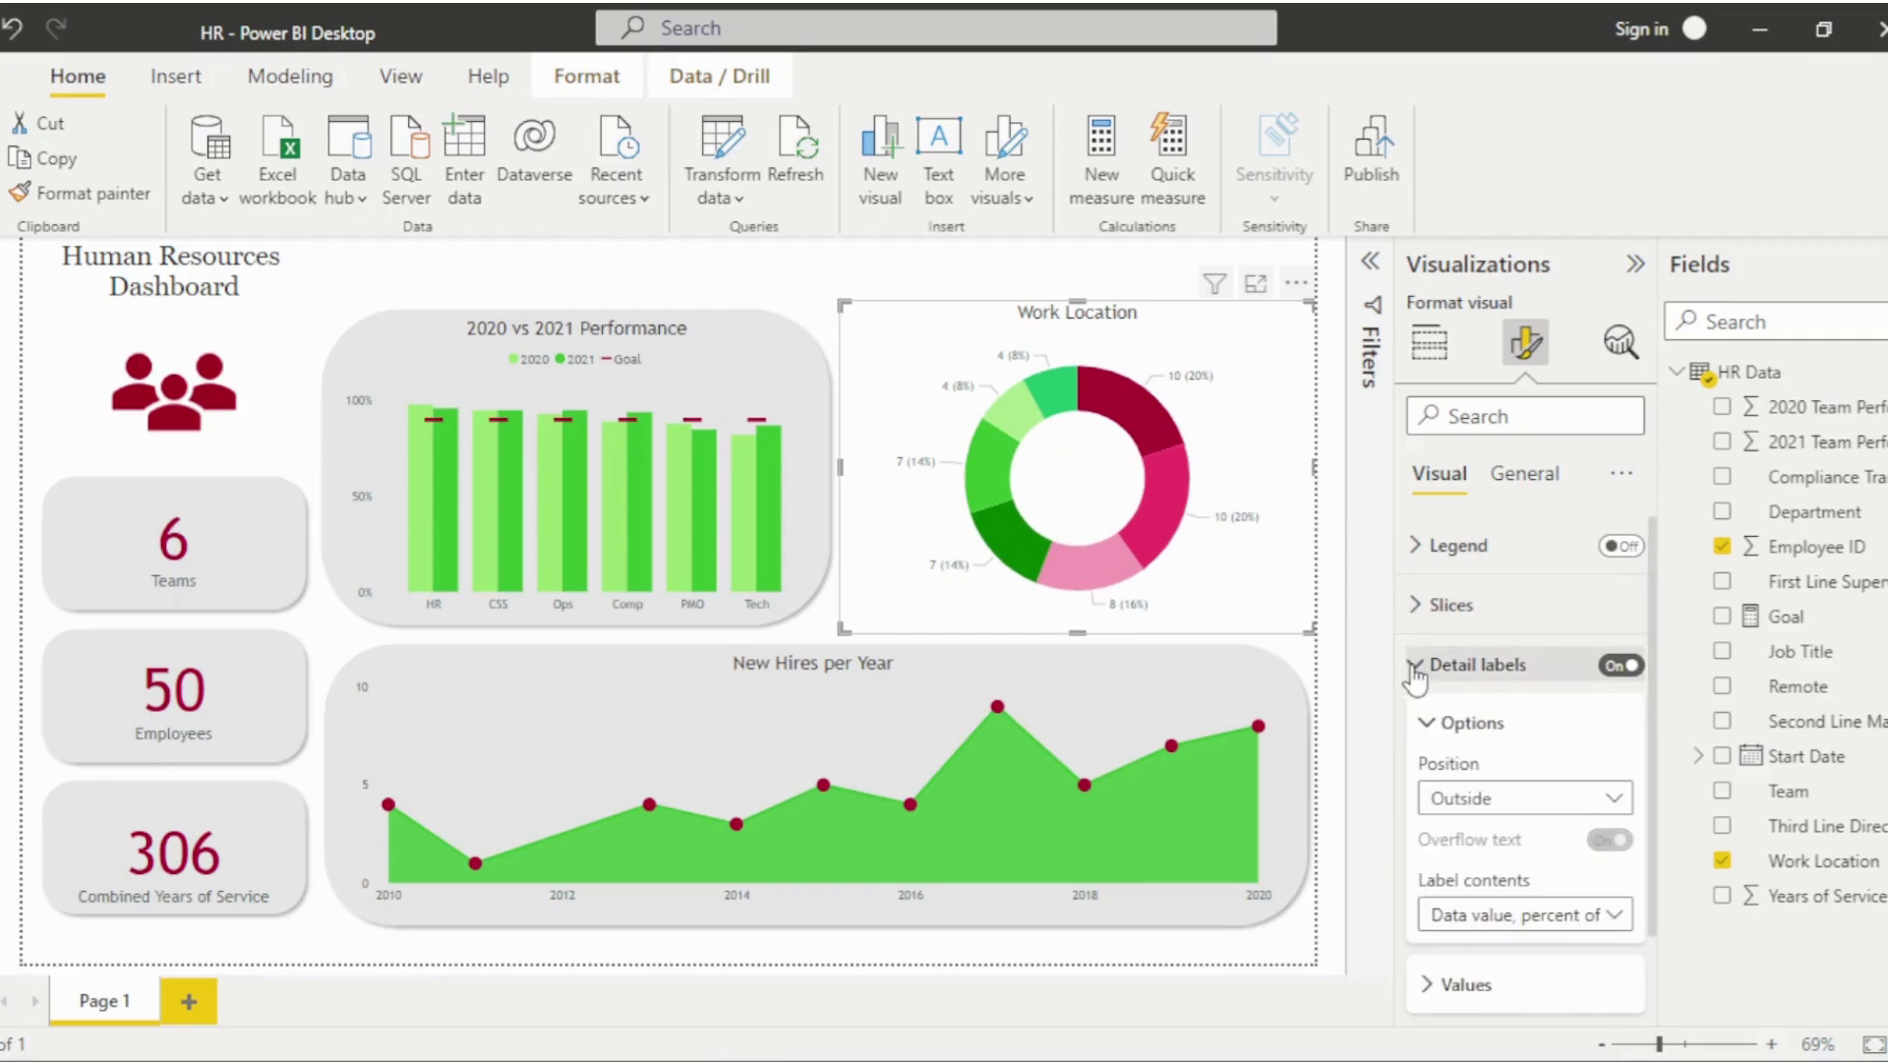
{"action": "scroll", "coordinate": [1658, 735], "scroll_direction": "down", "scroll_amount": 2}
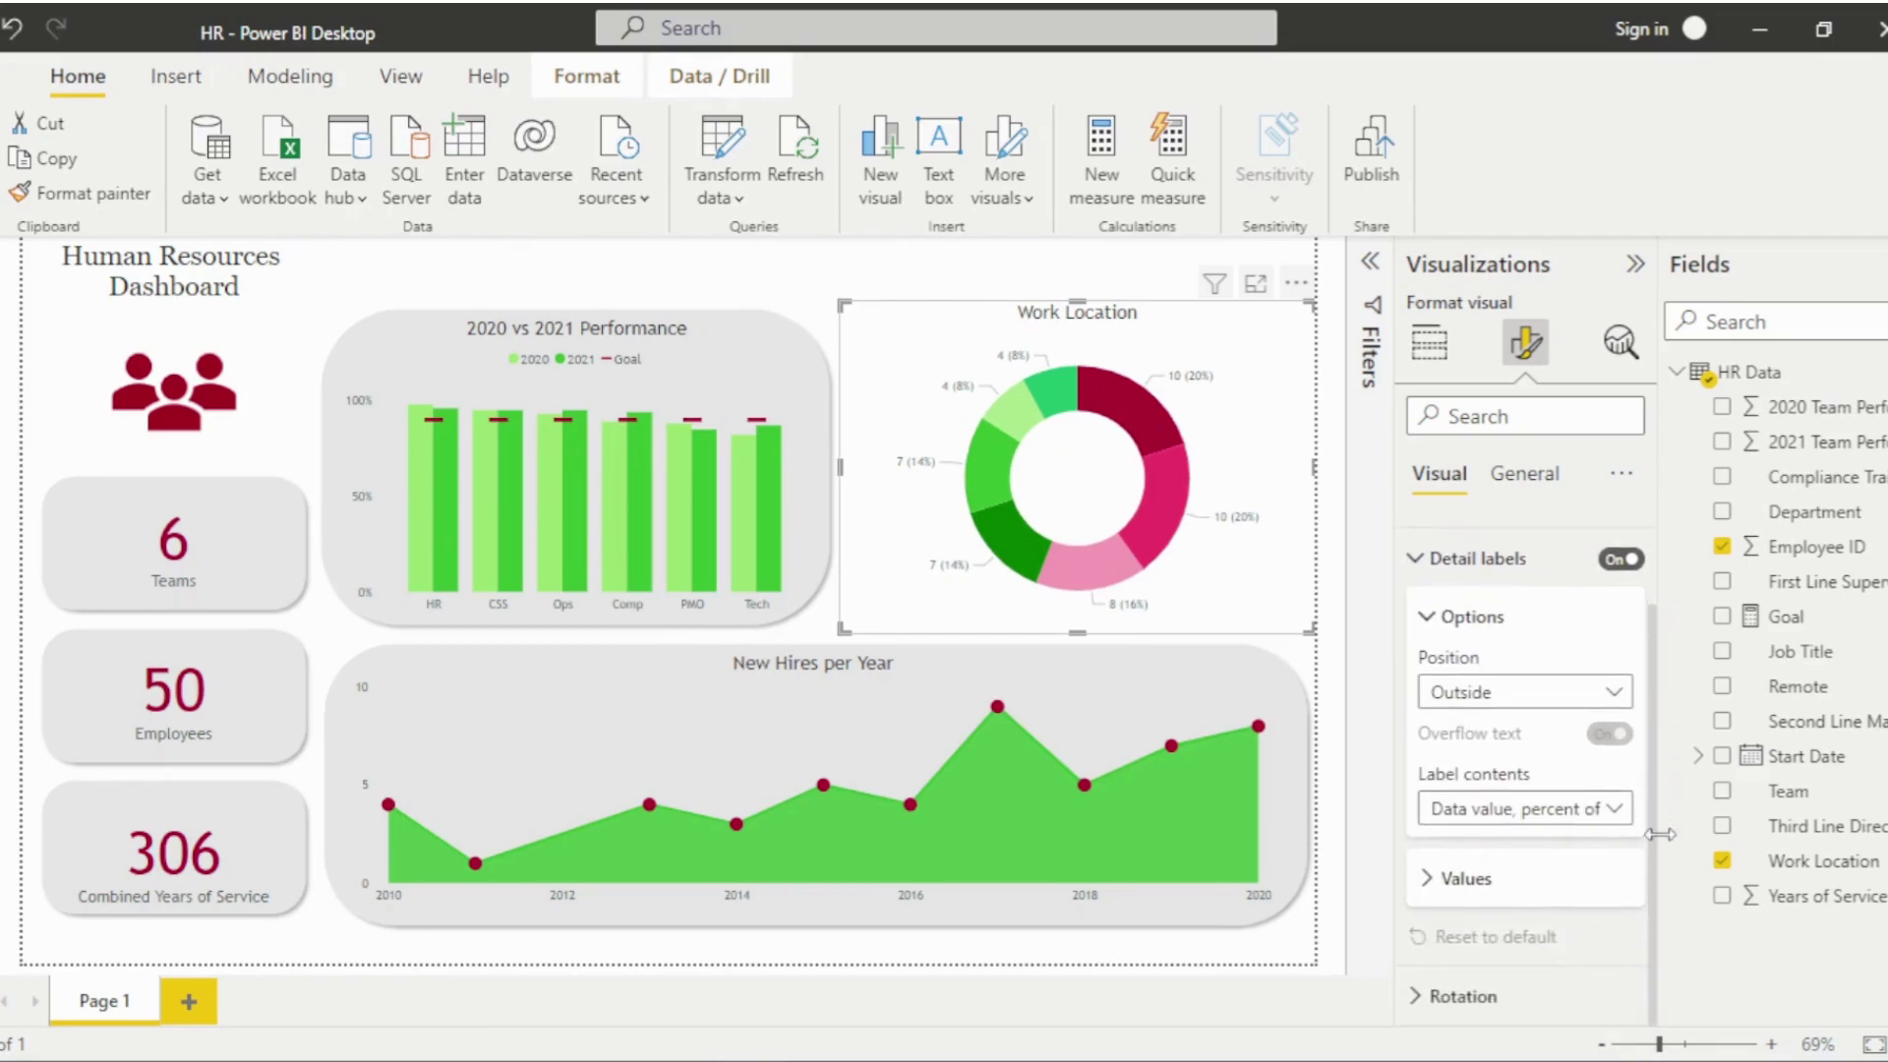
{"action": "left_click", "coordinate": [1620, 810]}
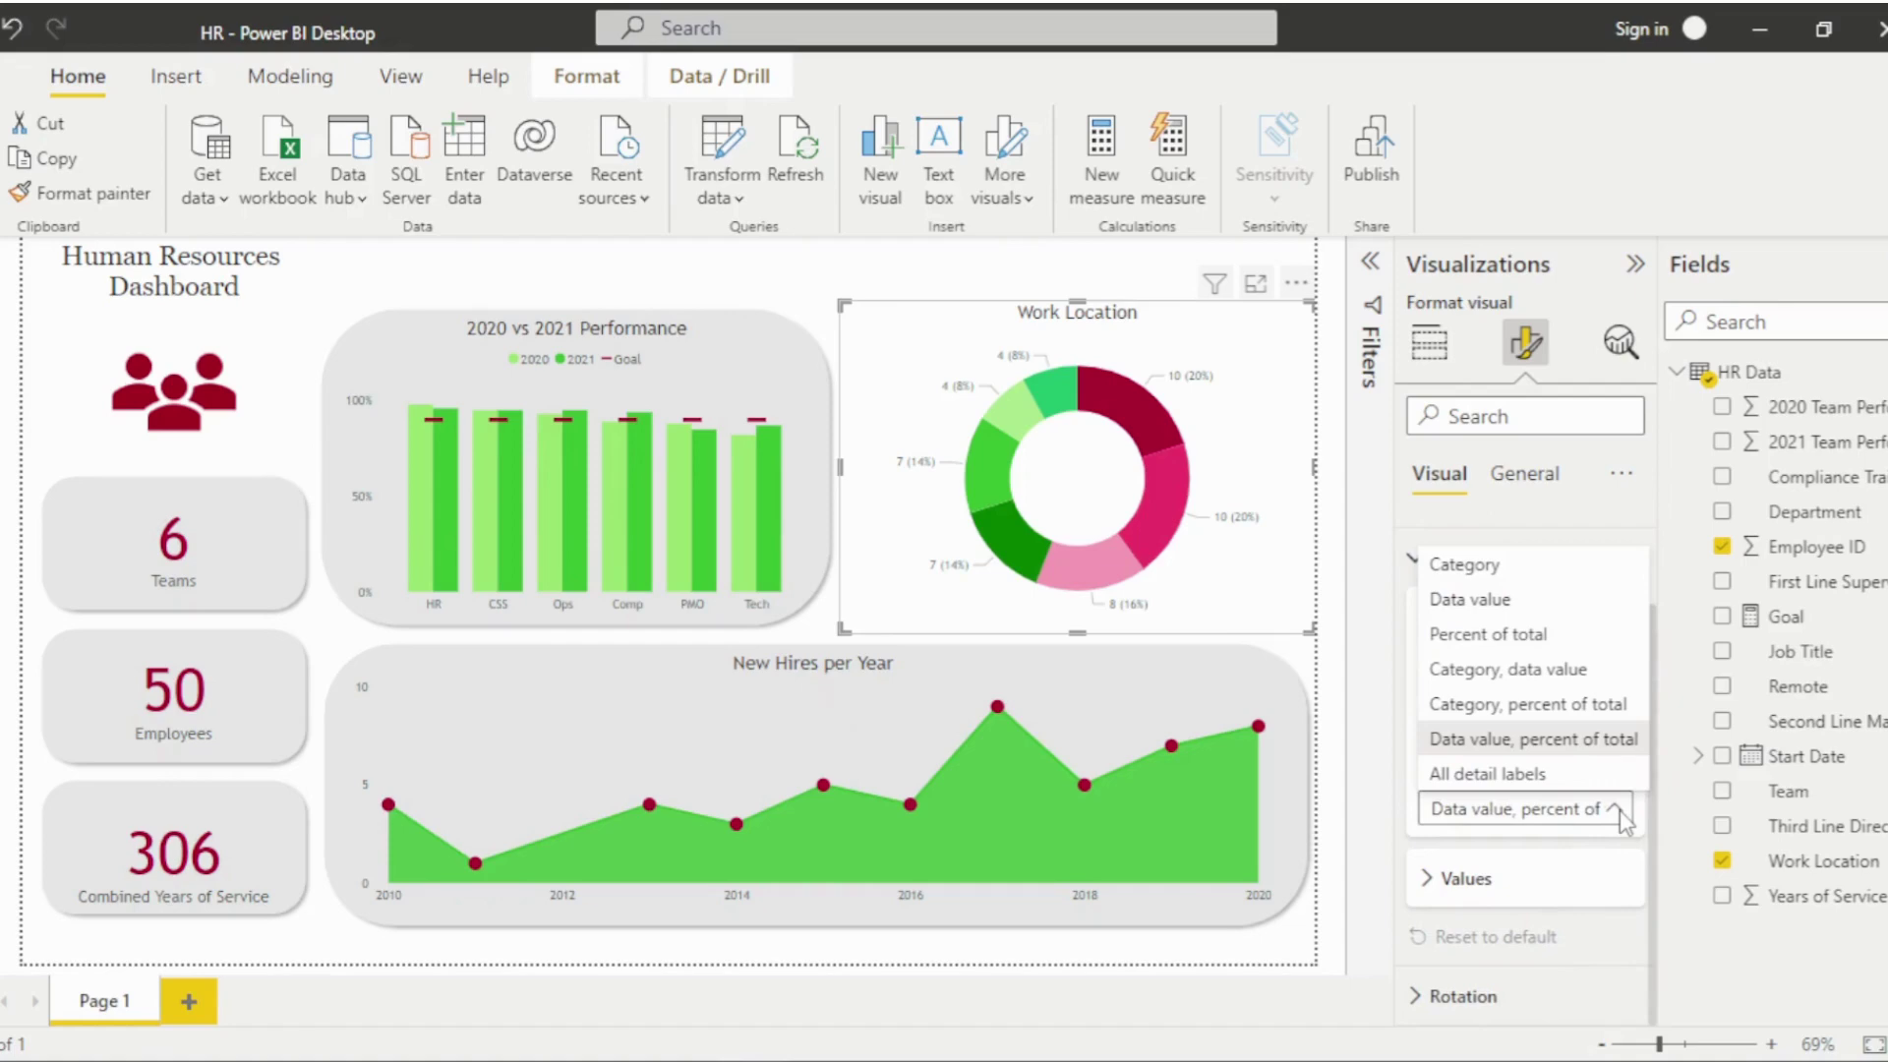
{"action": "key", "text": "Escape"}
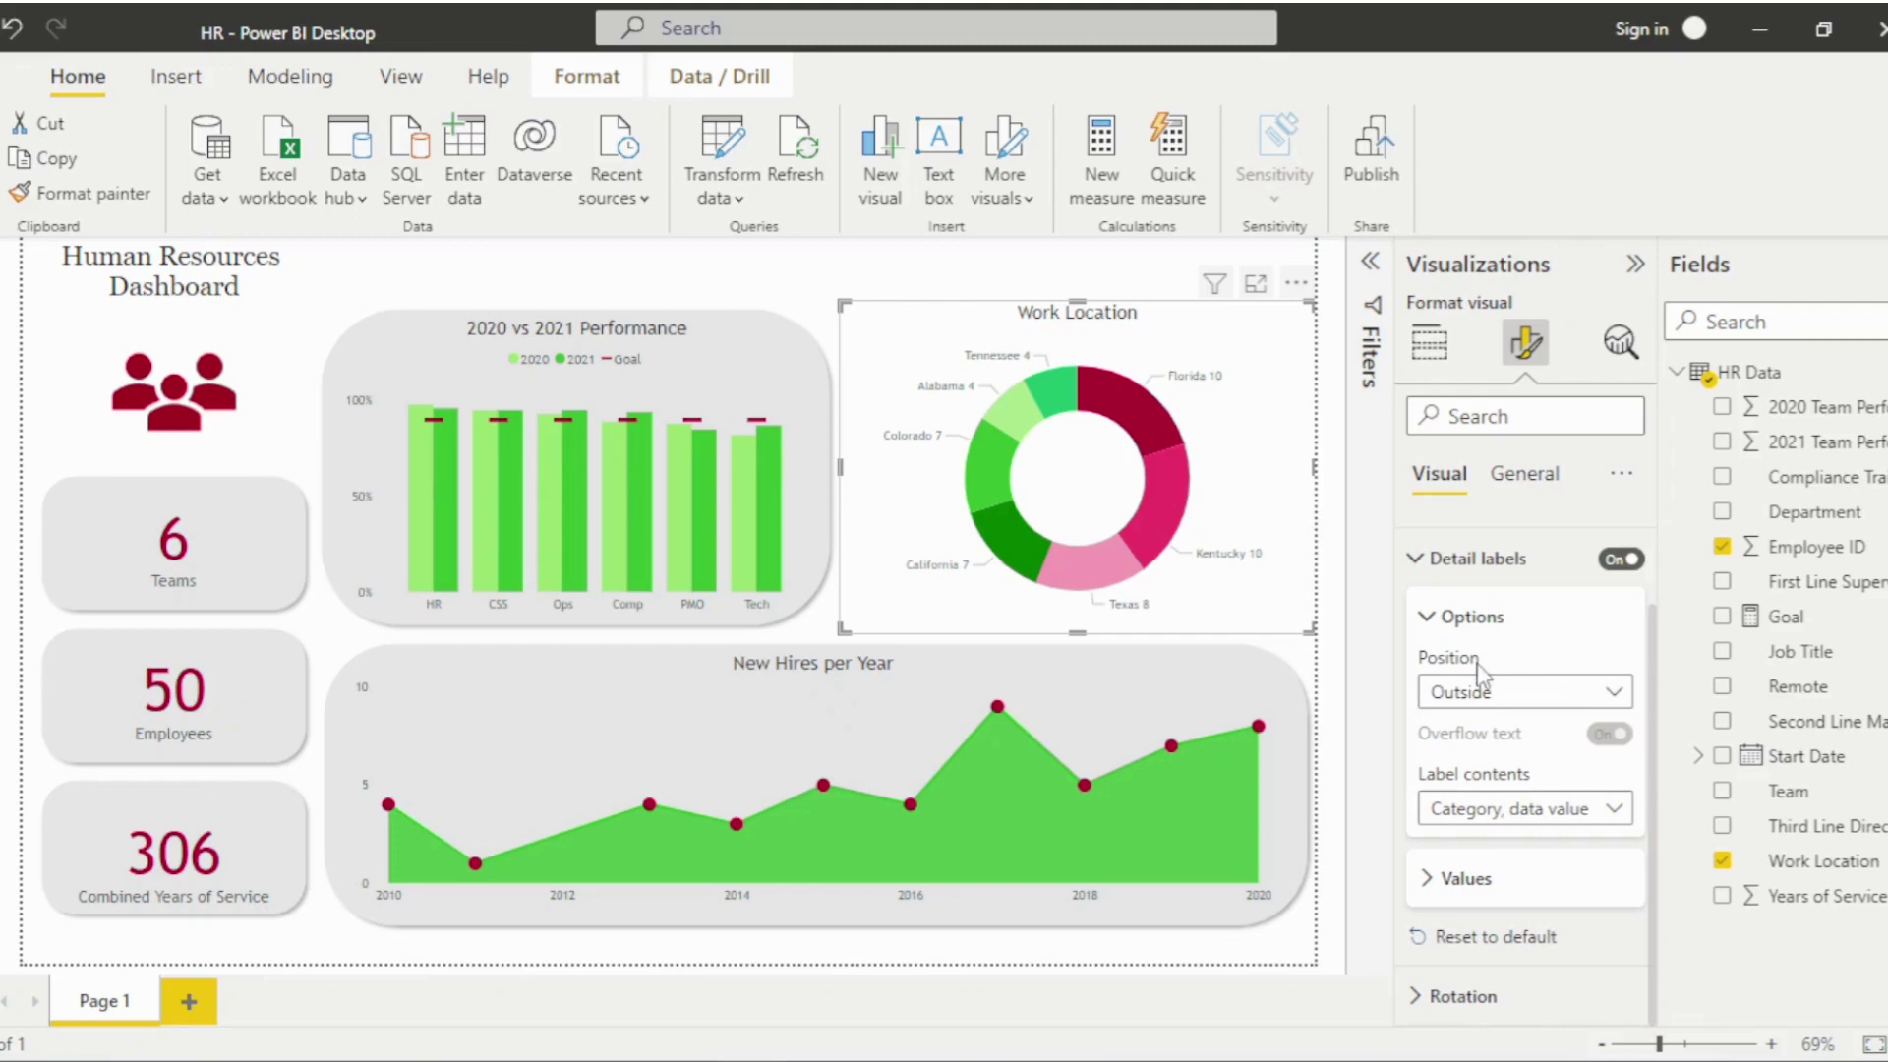
{"action": "left_click", "coordinate": [1329, 659]}
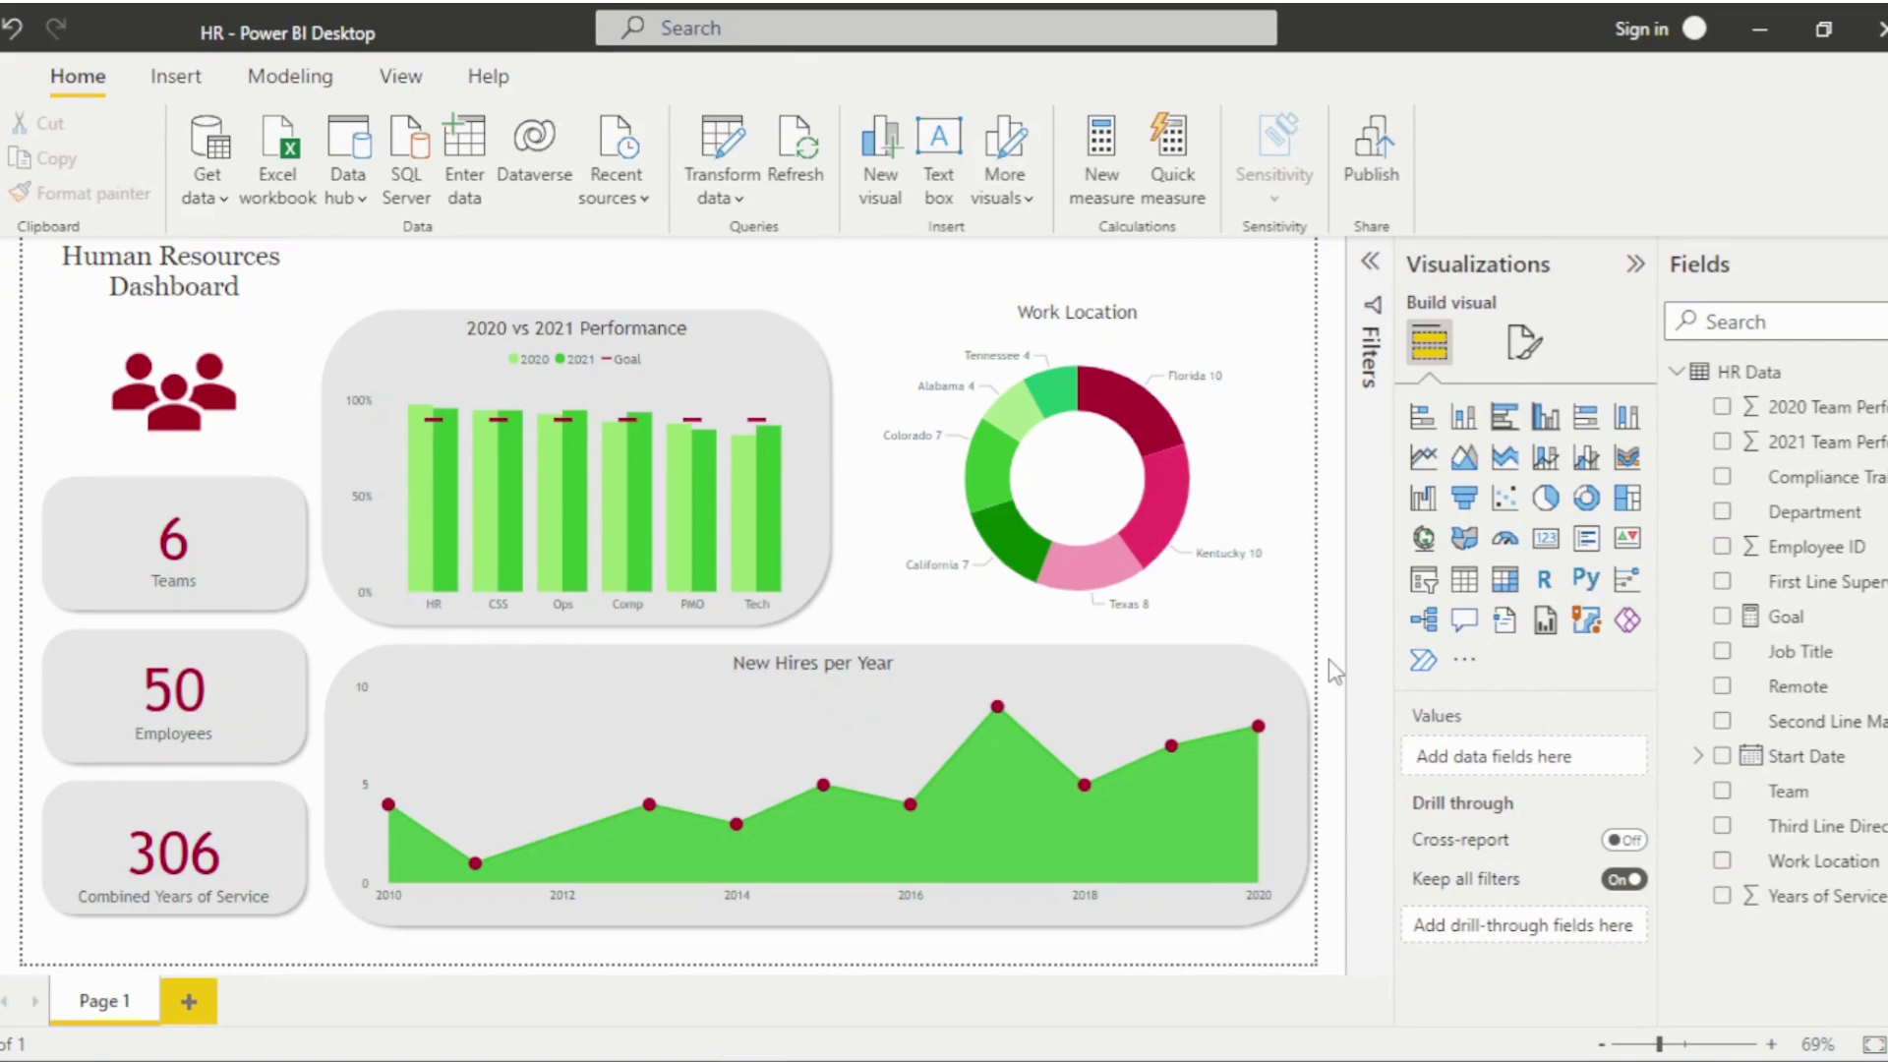
Add a card showing the count of Work Location and shrink it into the donut's hole.
{"action": "left_click", "coordinate": [1545, 539]}
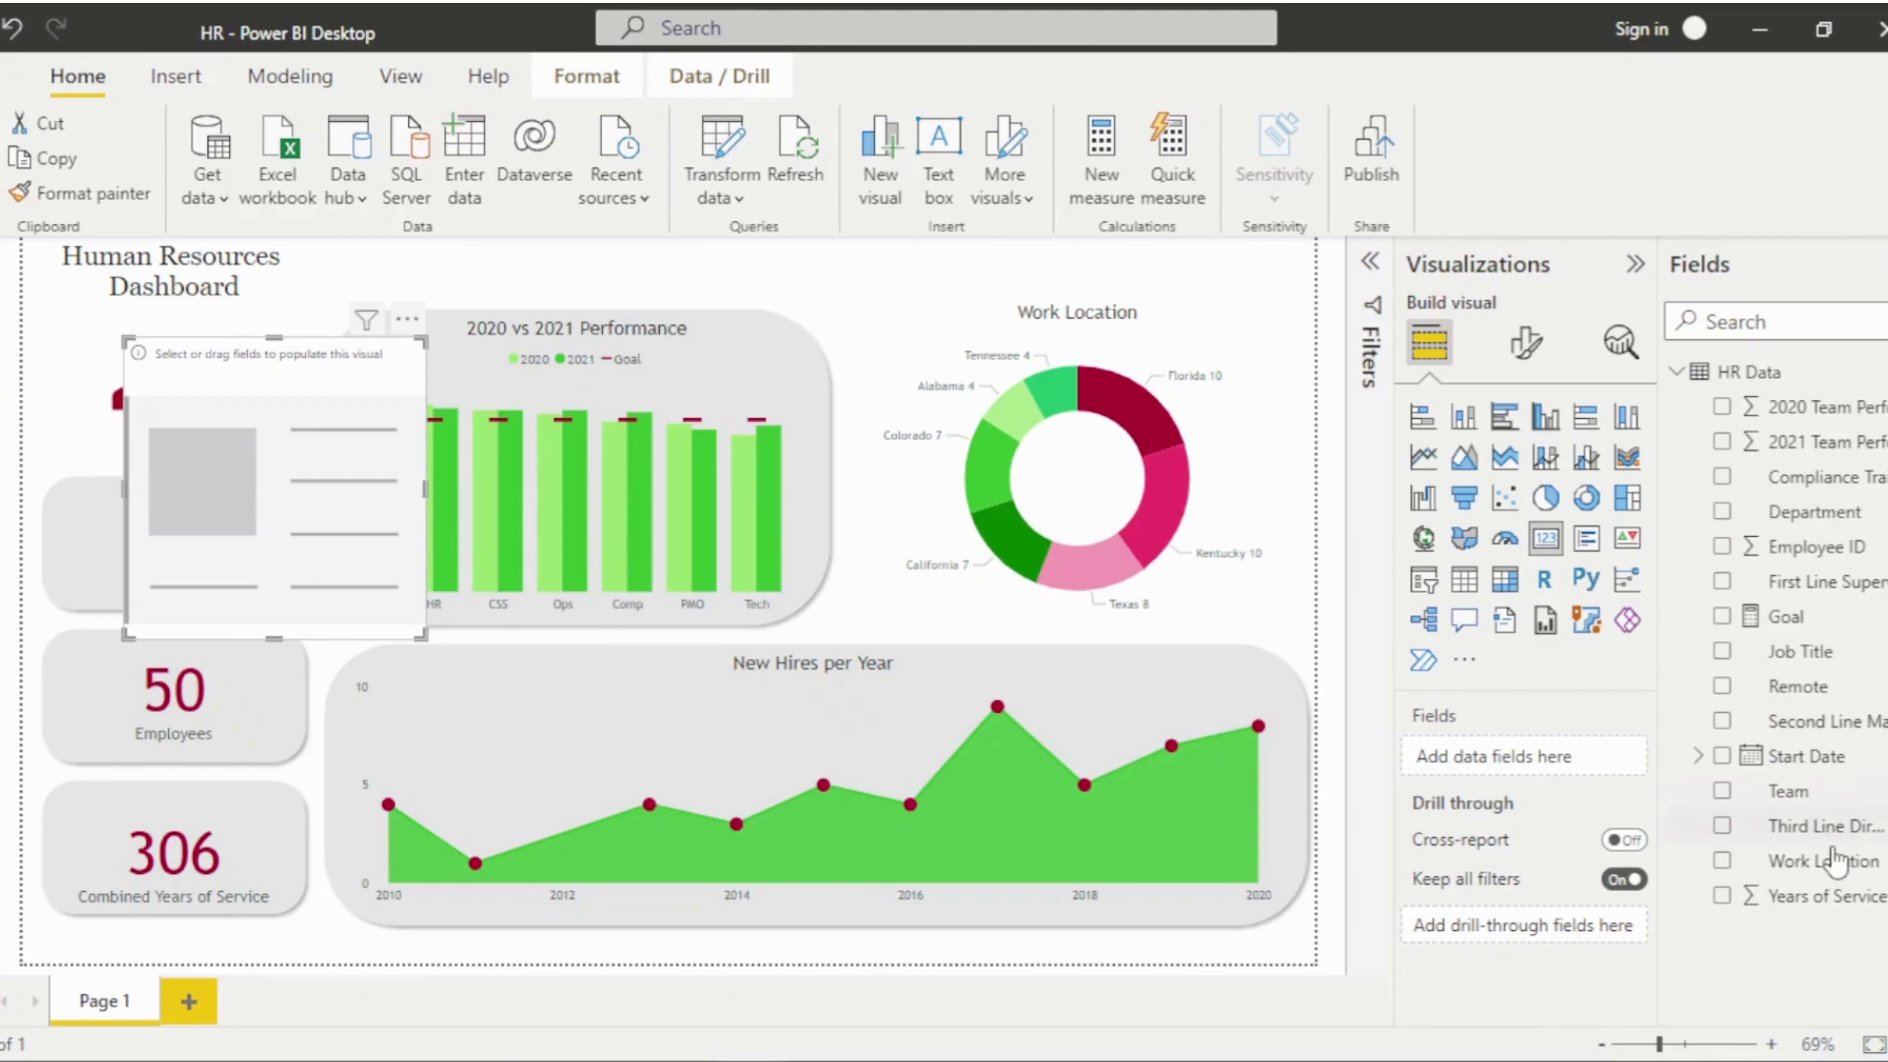
{"action": "left_click_drag", "start_coordinate": [1824, 862], "coordinate": [1560, 758]}
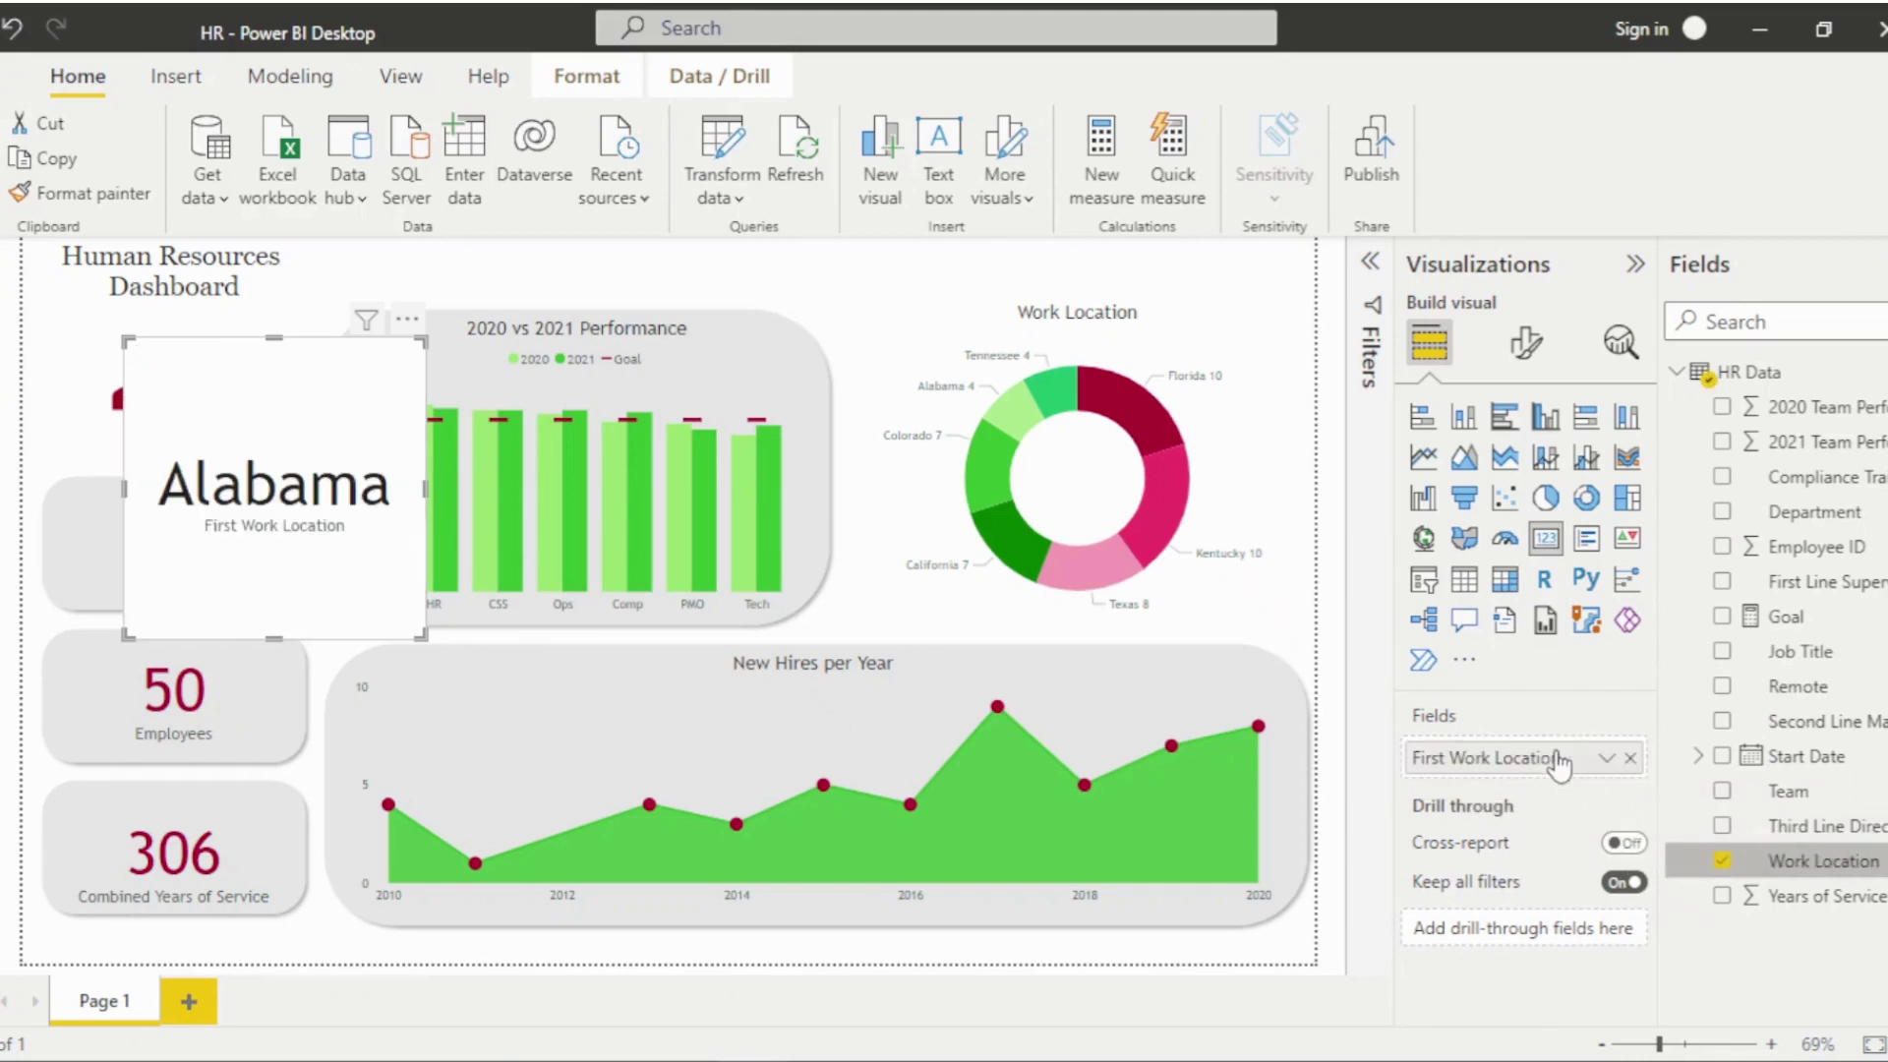
{"action": "left_click", "coordinate": [1607, 758]}
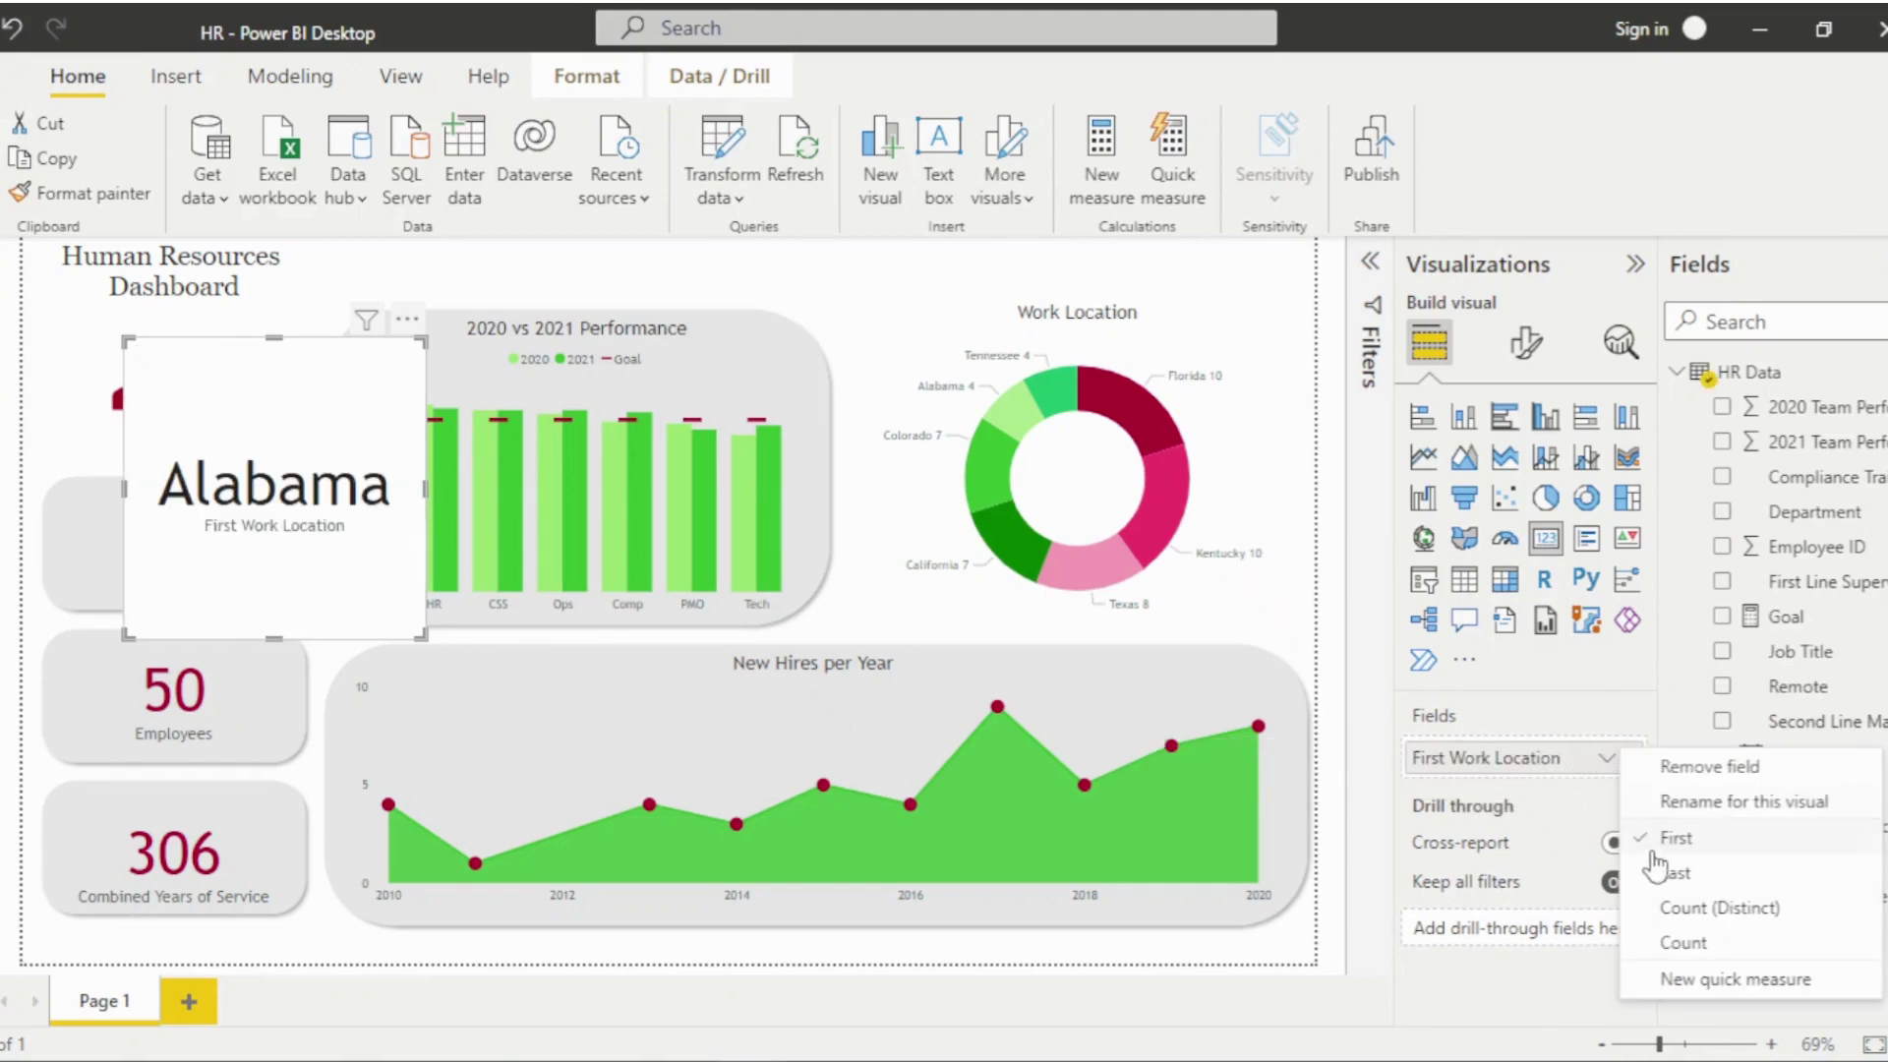
{"action": "left_click", "coordinate": [1684, 918]}
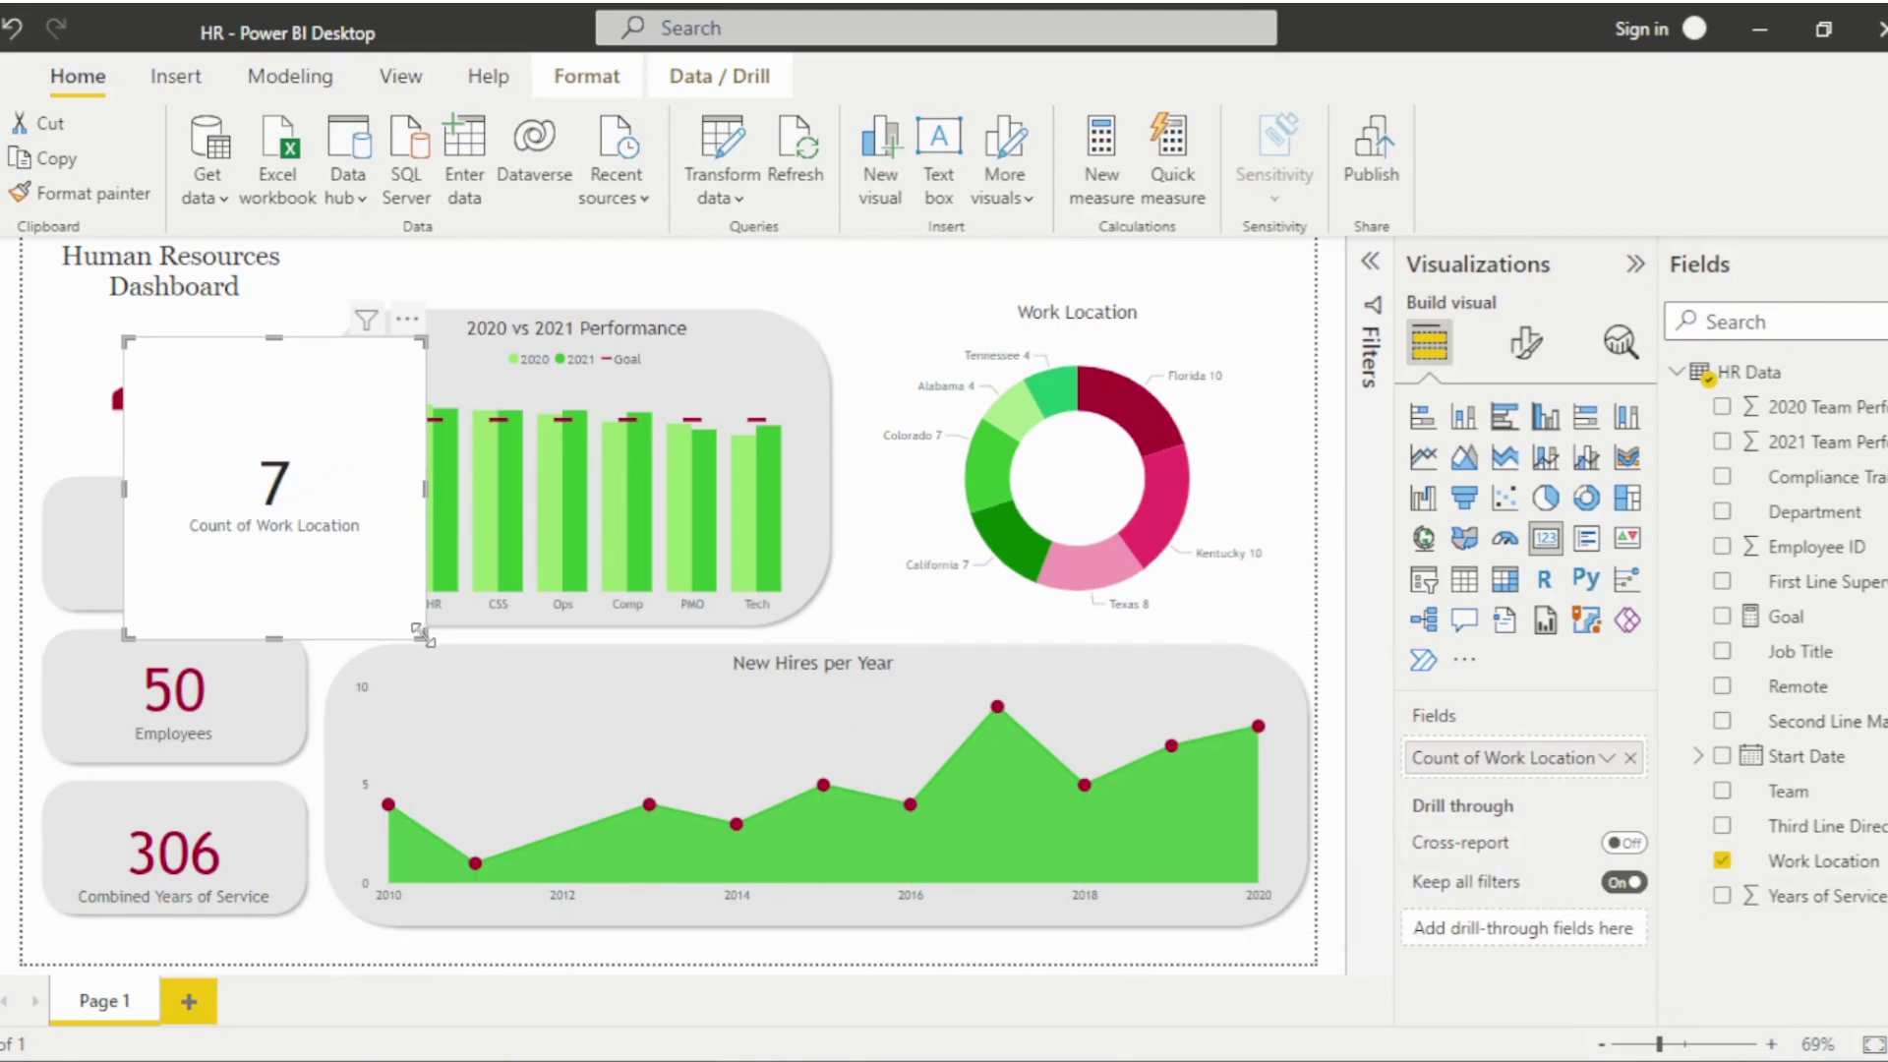
{"action": "left_click_drag", "start_coordinate": [424, 635], "coordinate": [1115, 487]}
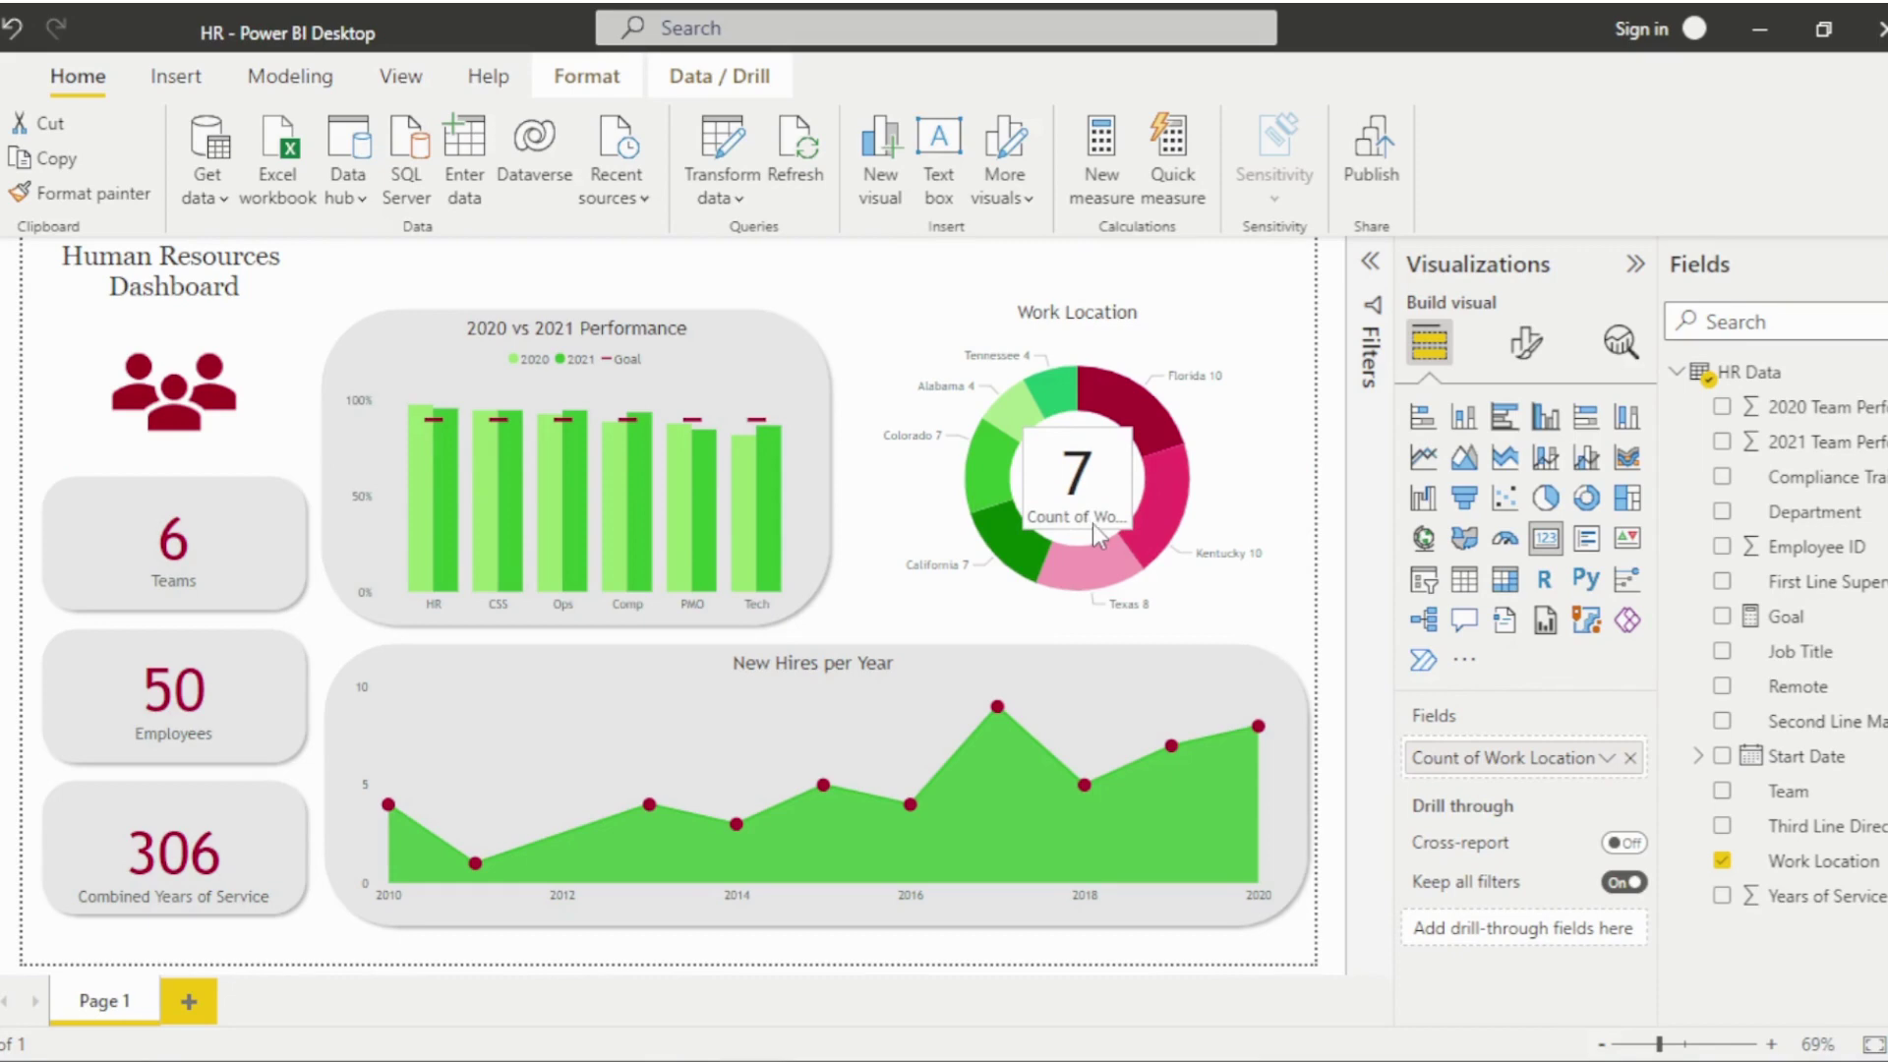
Rename the card's count field to 'States' for this visual.
{"action": "left_click", "coordinate": [1093, 523]}
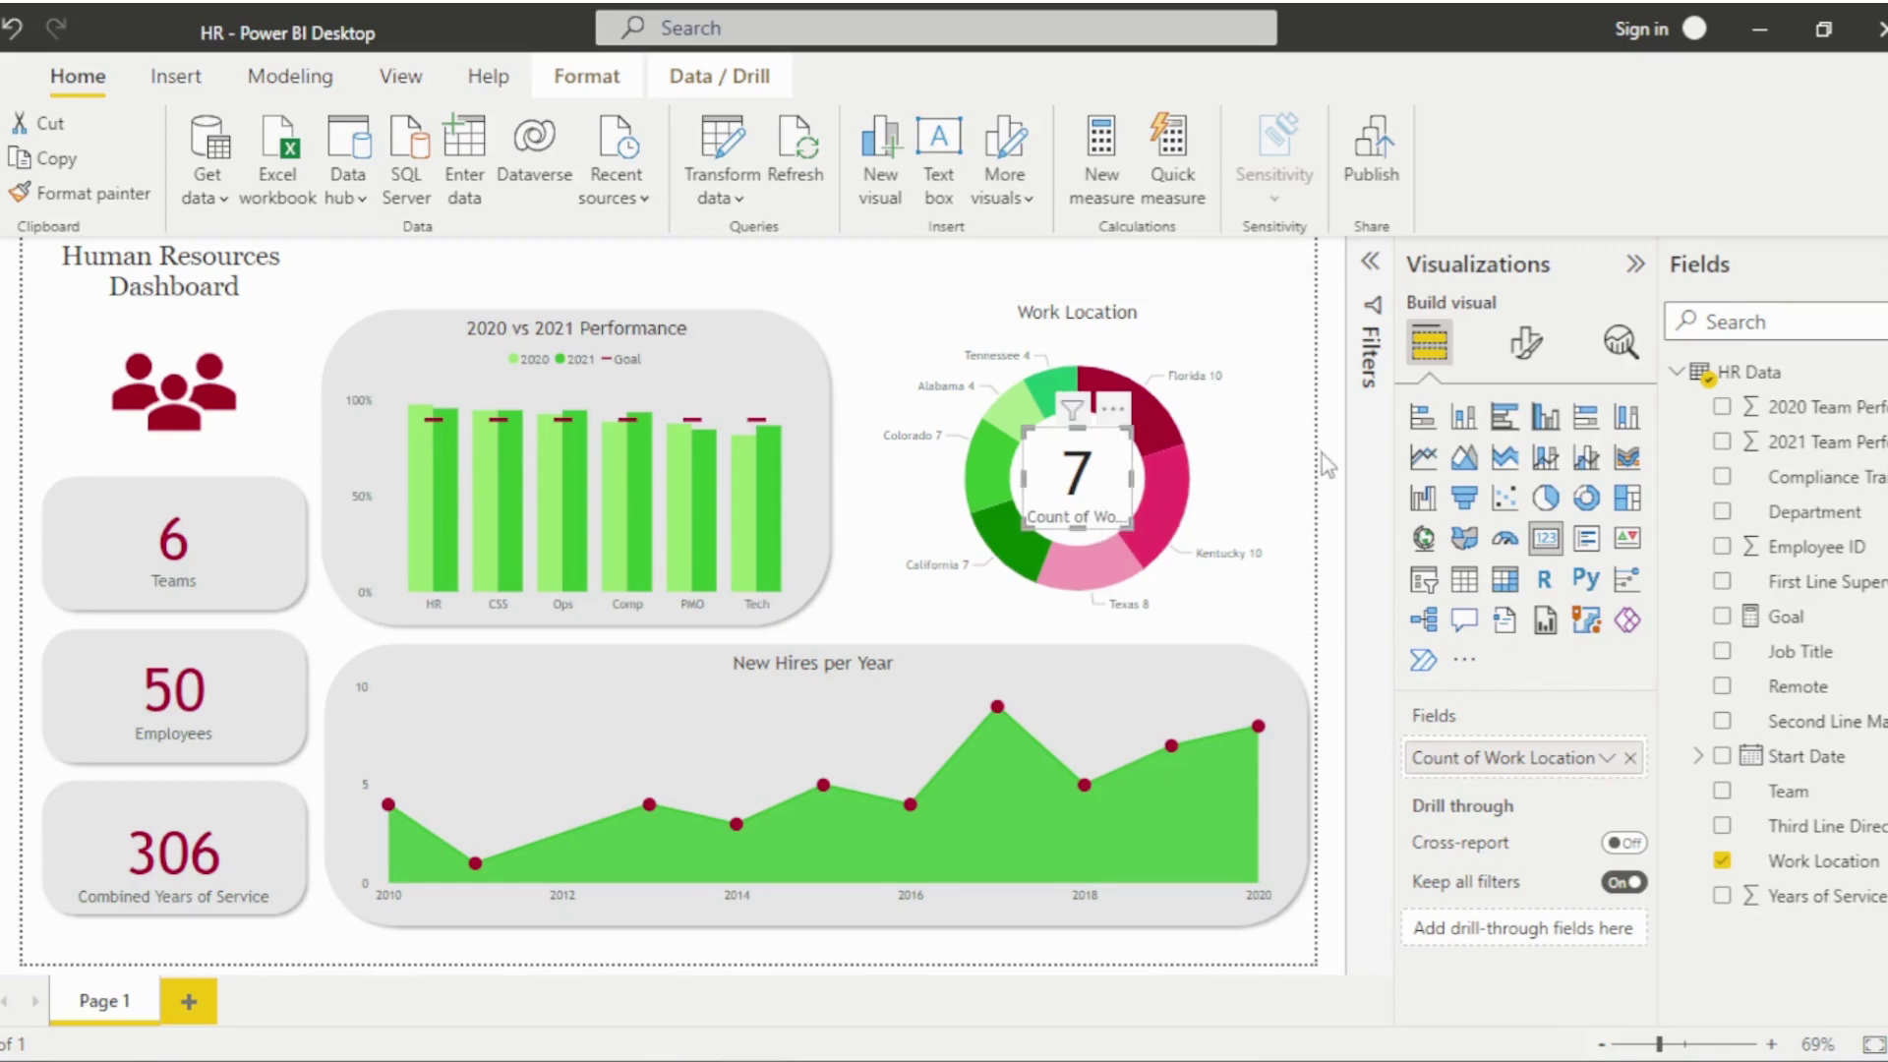
{"action": "left_click", "coordinate": [1606, 758]}
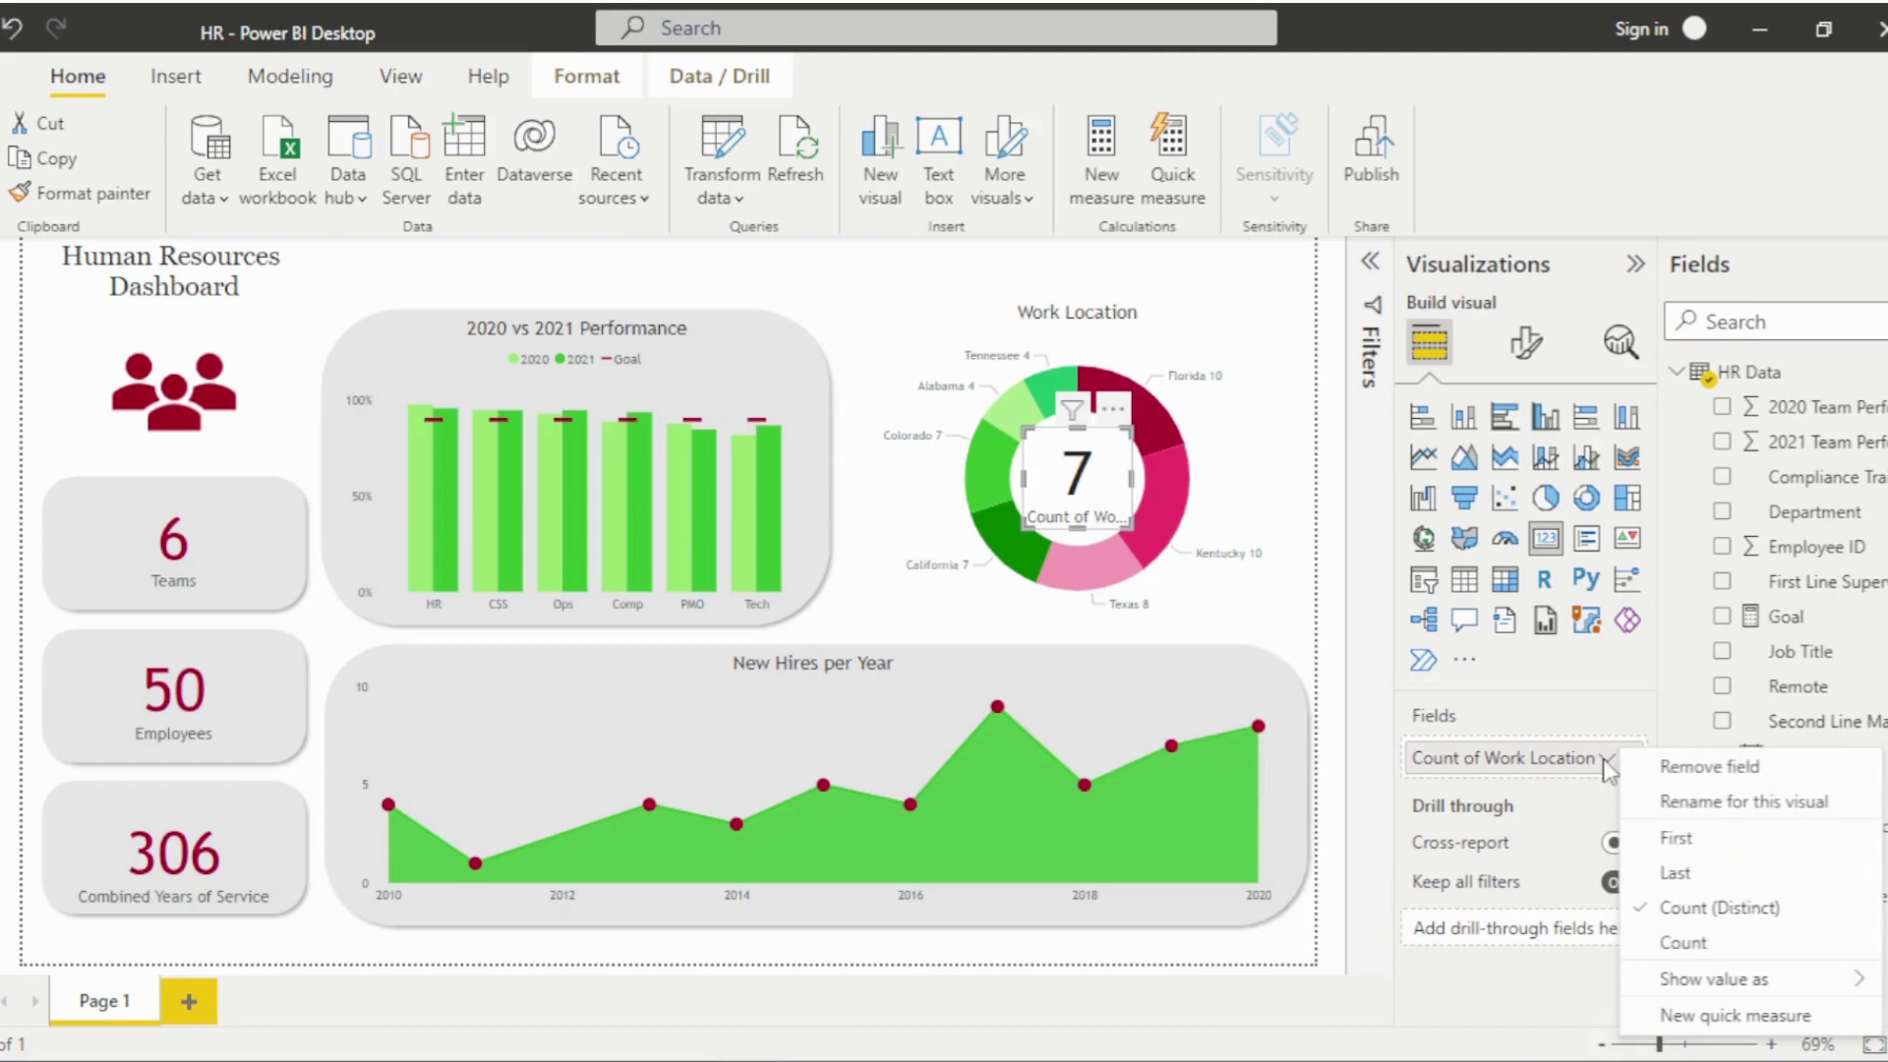
{"action": "left_click", "coordinate": [1652, 802]}
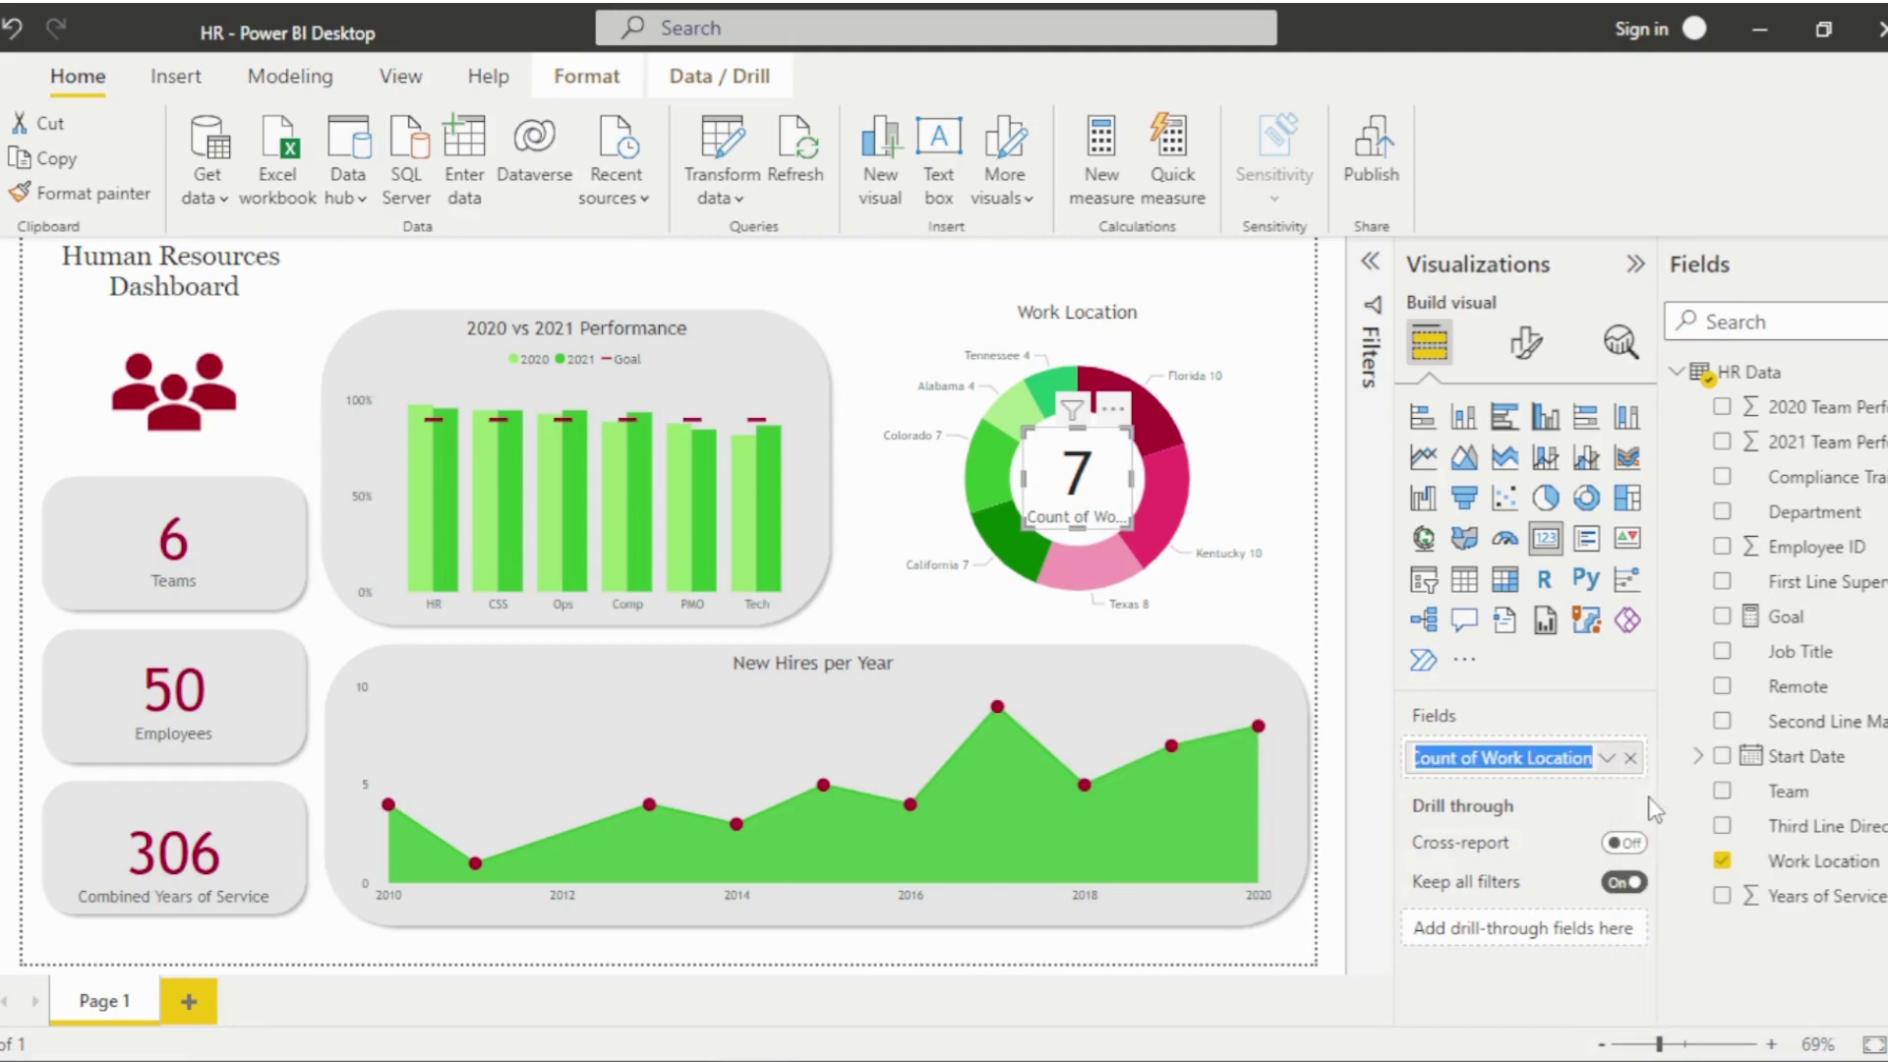
{"action": "type", "text": "States"}
{"action": "key", "text": "Return"}
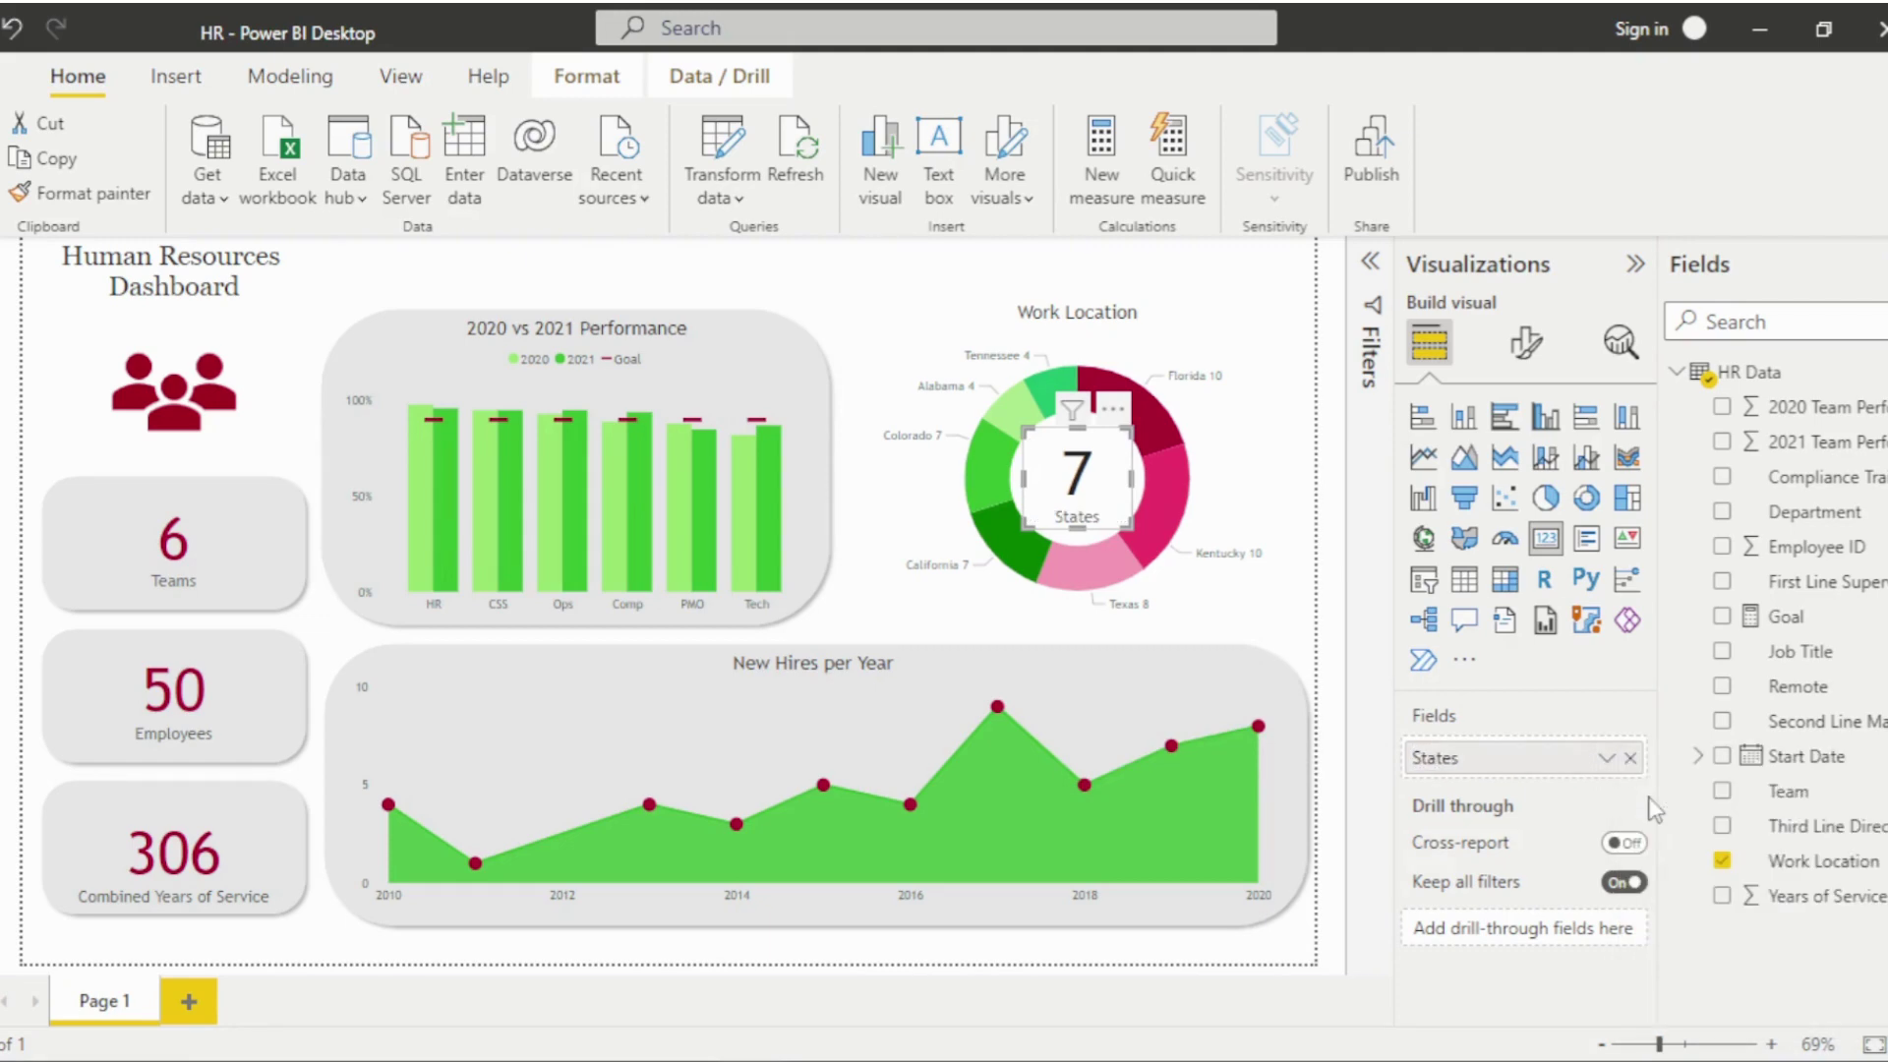
Make the States card's number 7 dark red.
{"action": "left_click", "coordinate": [1525, 356]}
{"action": "left_click", "coordinate": [1419, 551]}
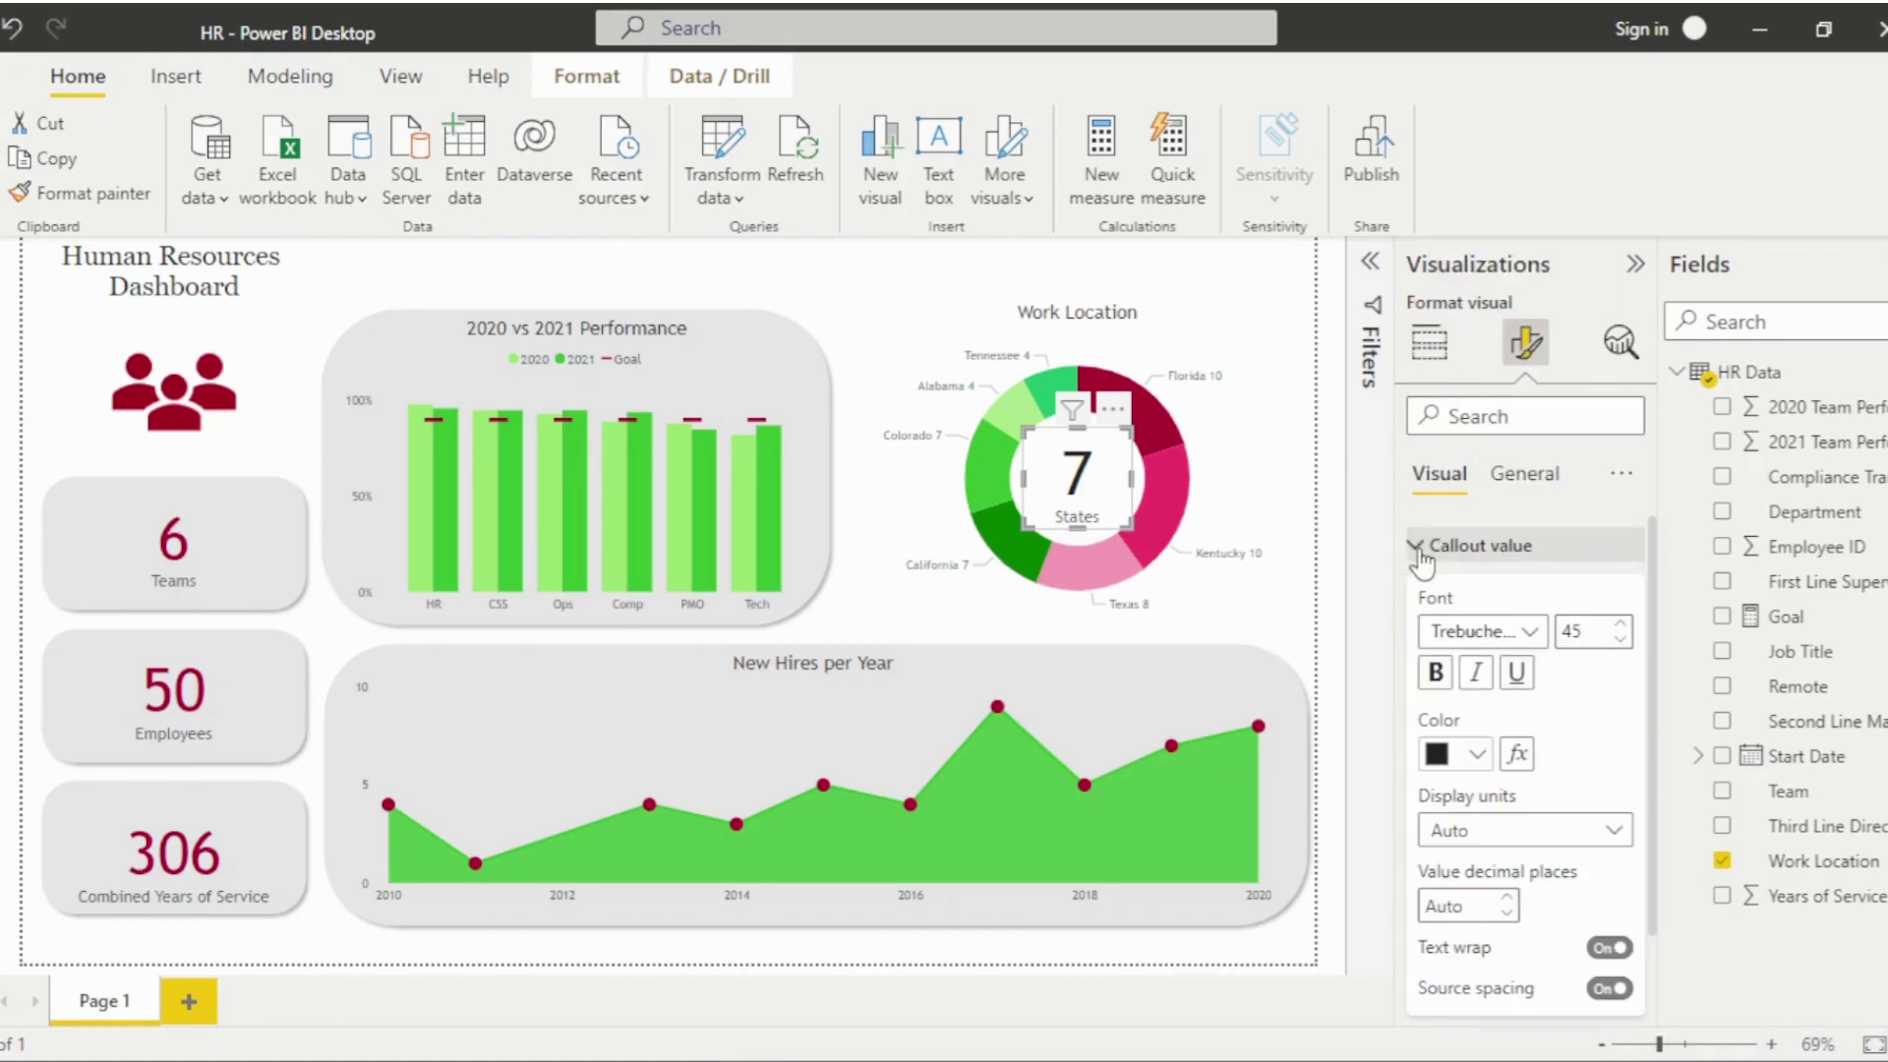
{"action": "left_click", "coordinate": [1479, 756]}
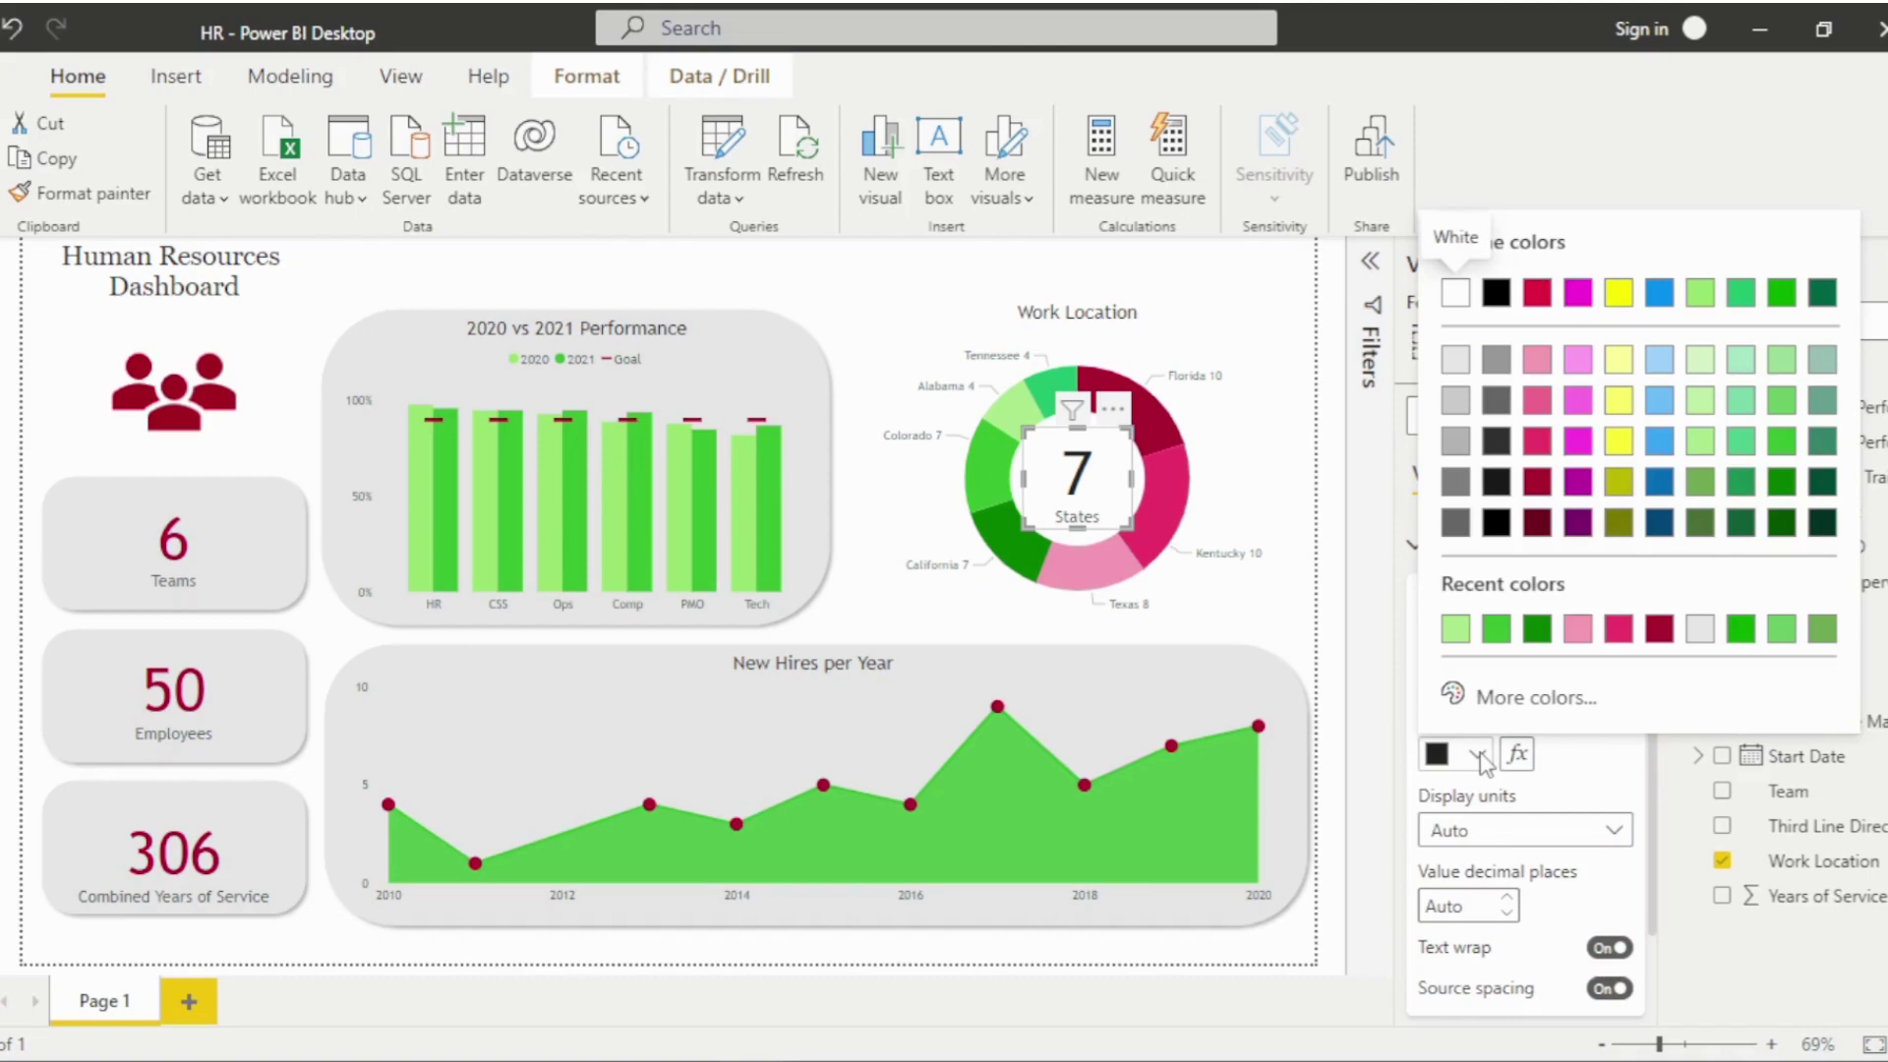
{"action": "left_click", "coordinate": [1659, 632]}
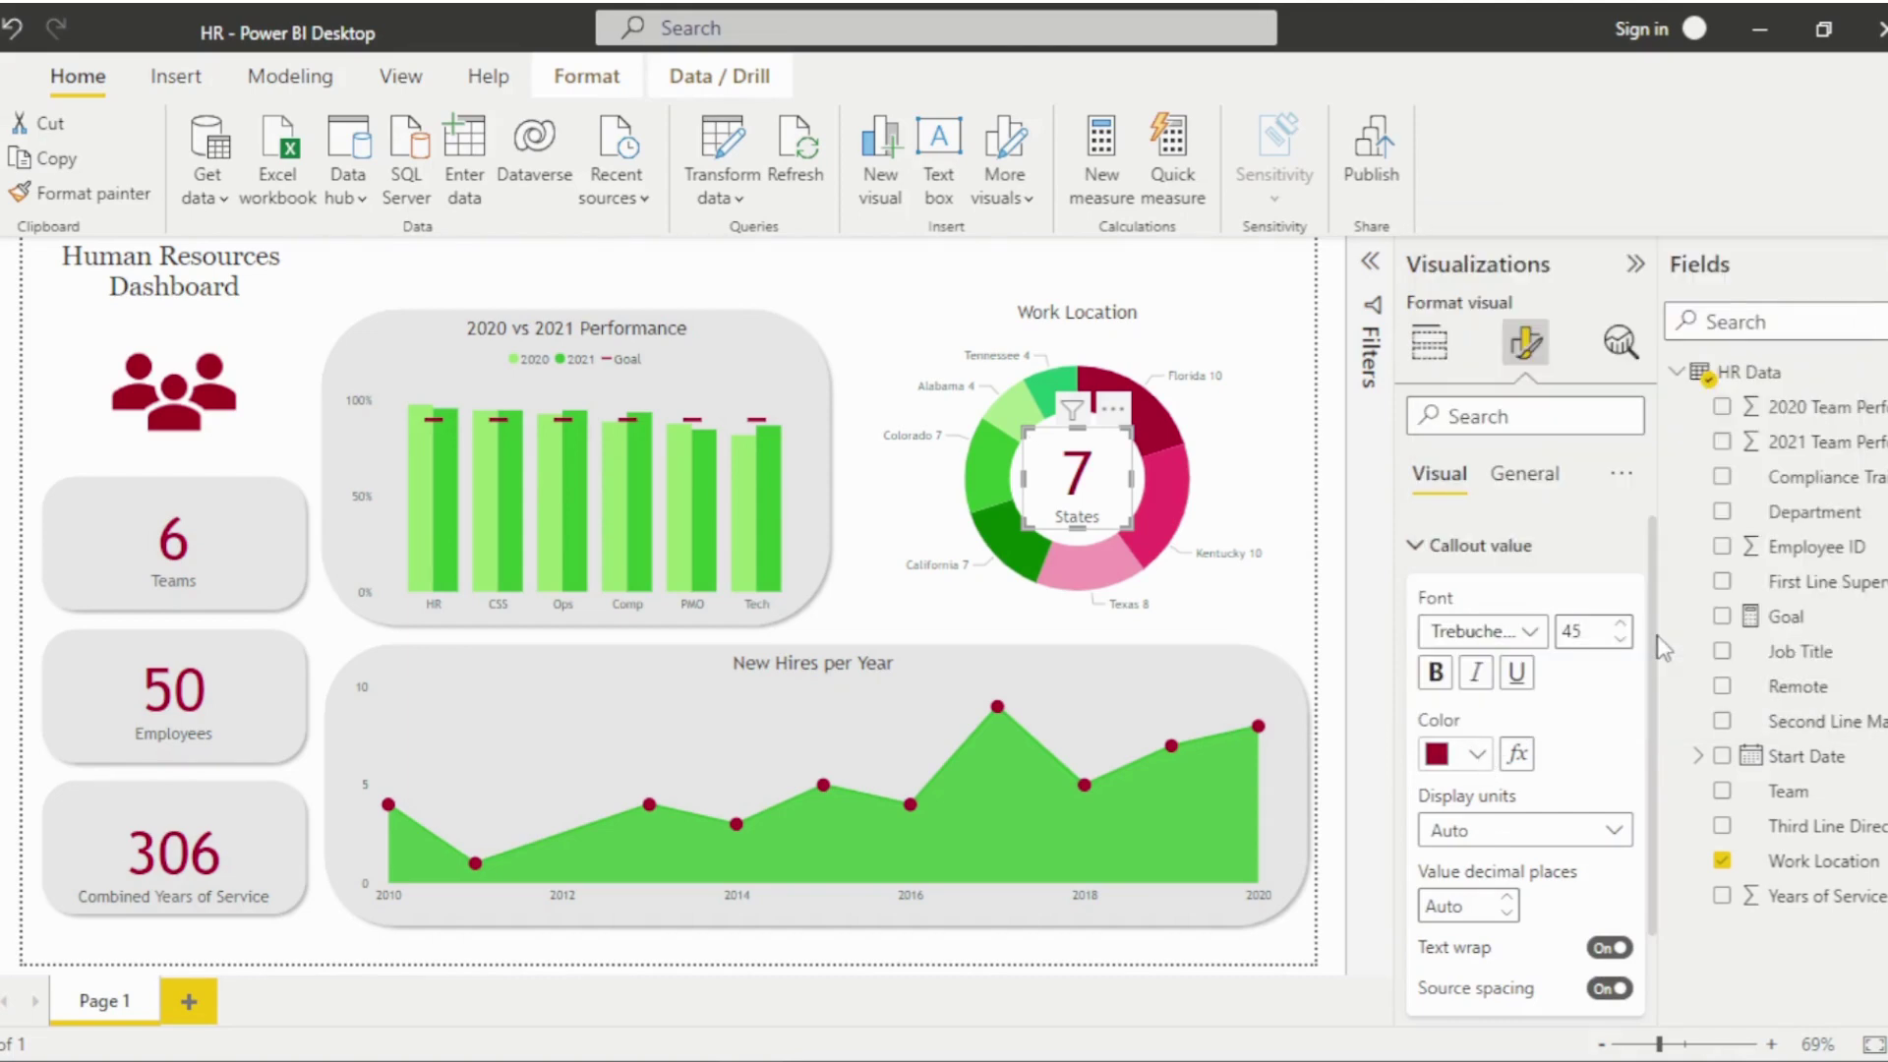
Switch off the States card's white background.
{"action": "left_click", "coordinate": [1523, 482]}
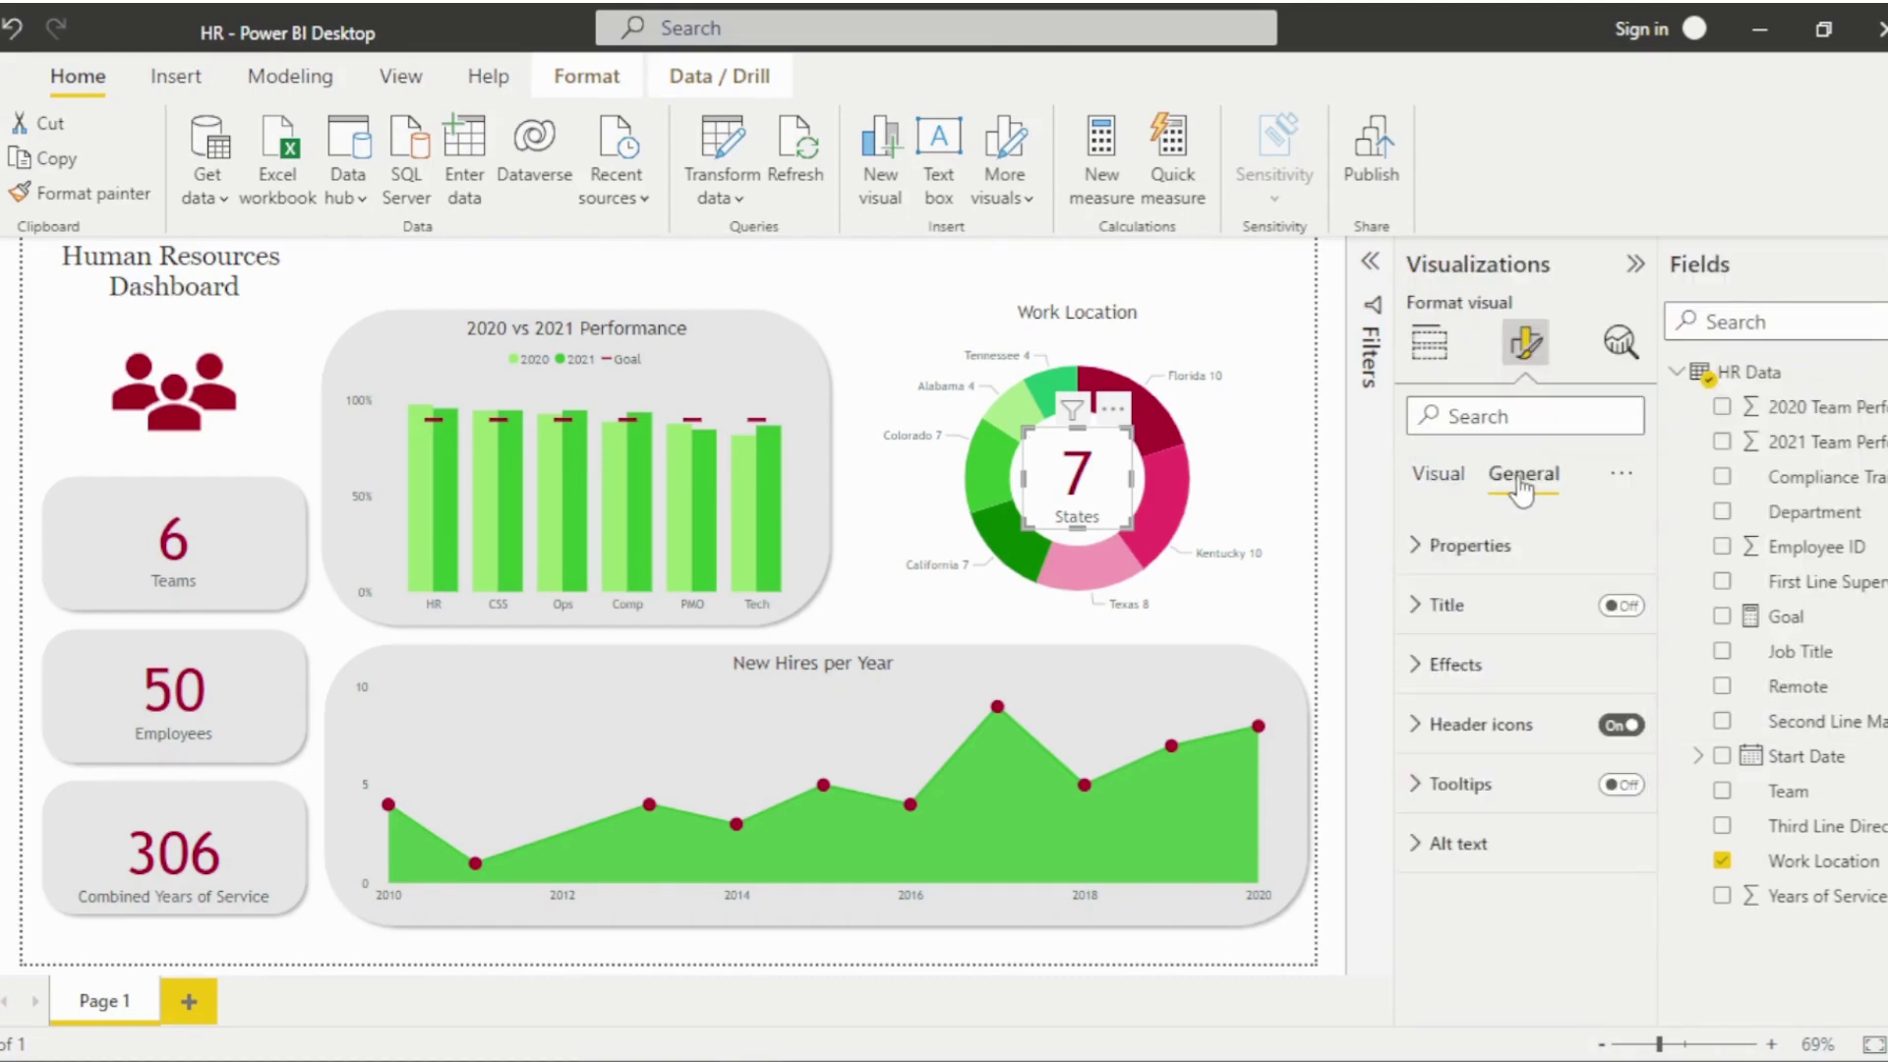
{"action": "left_click", "coordinate": [1450, 664]}
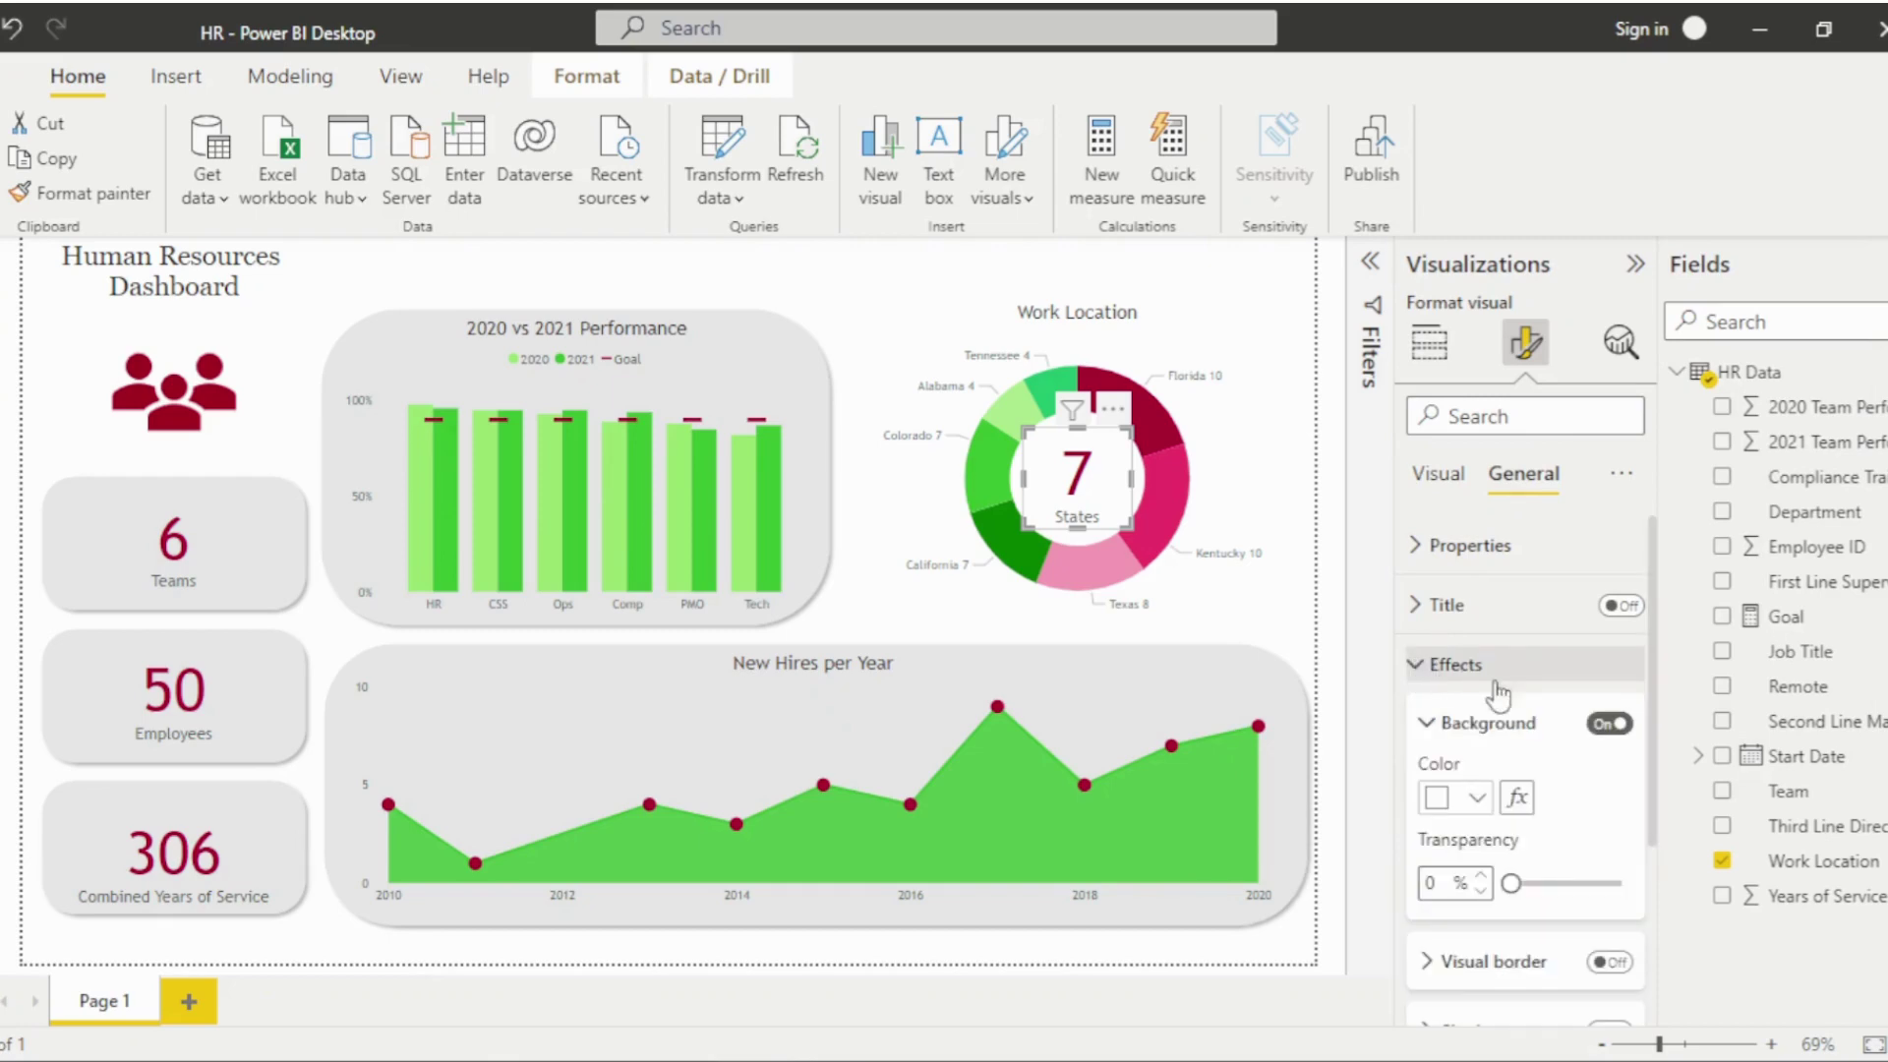
{"action": "left_click", "coordinate": [1603, 728]}
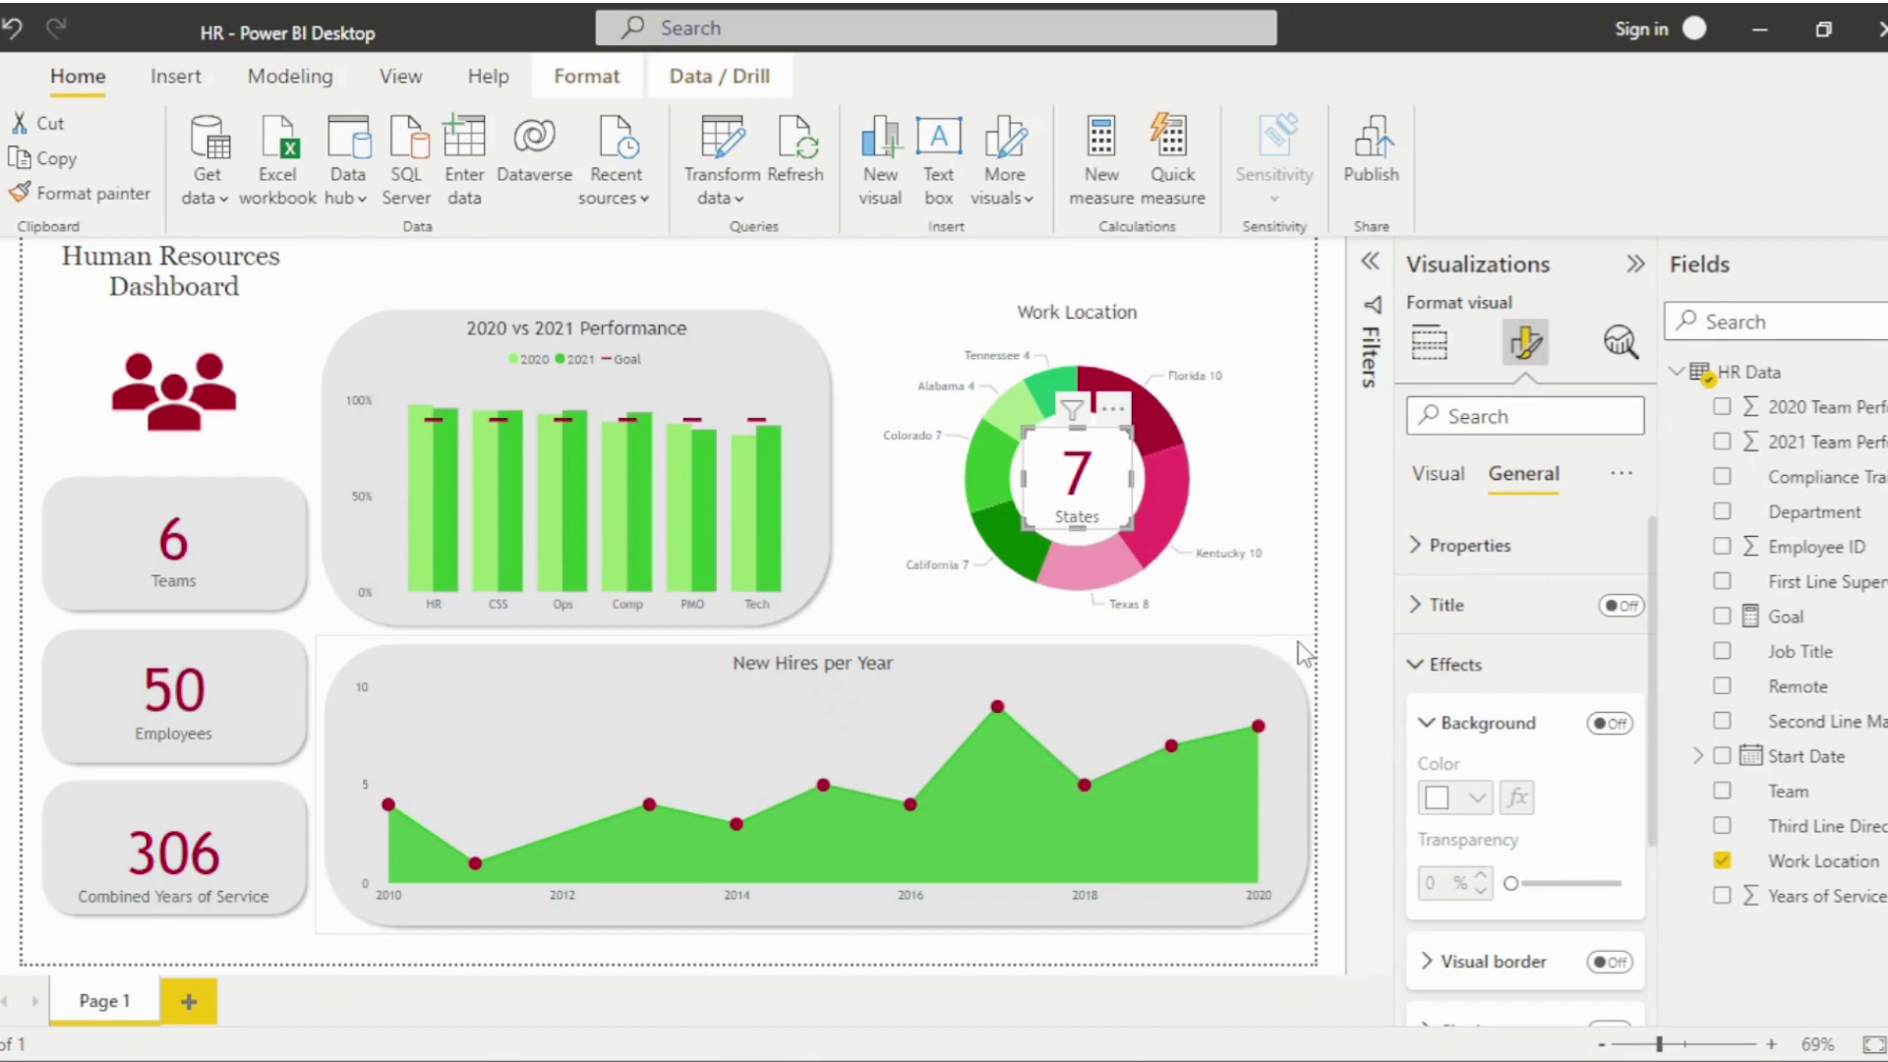
{"action": "left_click", "coordinate": [1336, 652]}
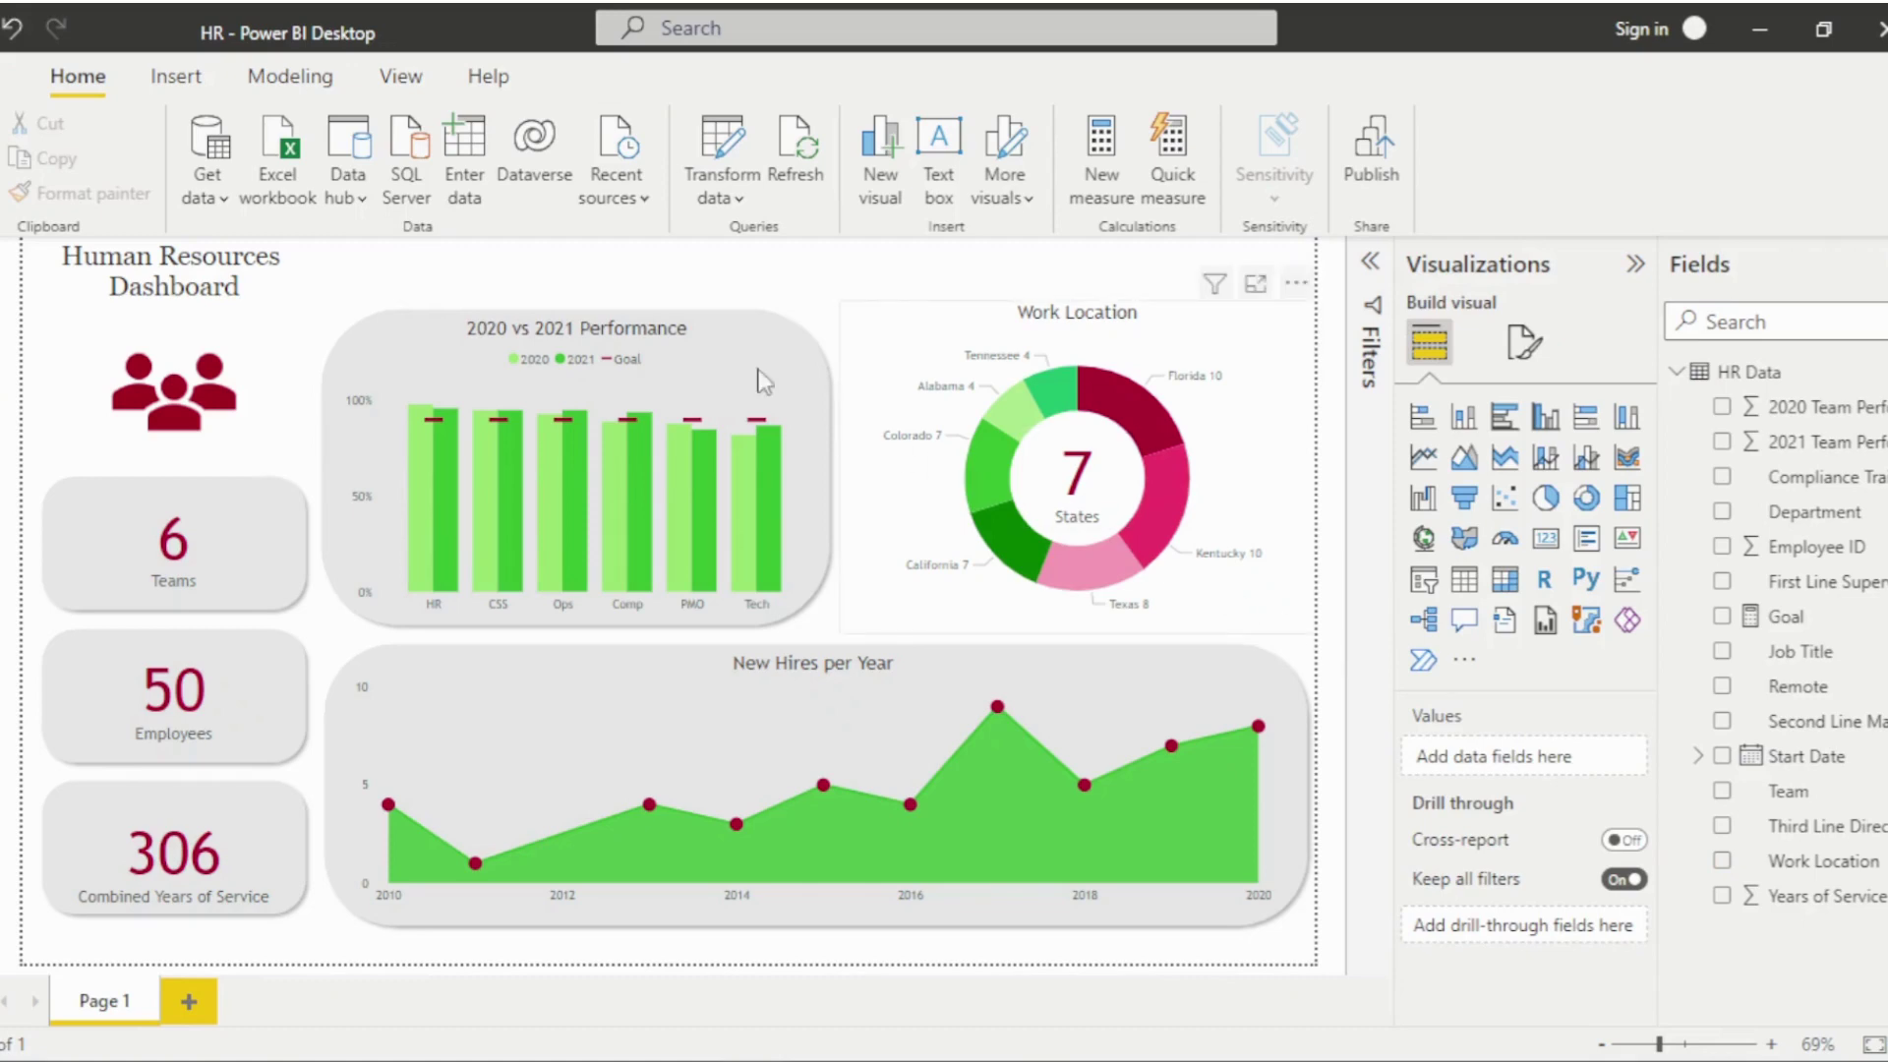
Insert a rounded rectangle with light grey fill, no border and a shadow.
{"action": "left_click", "coordinate": [196, 79]}
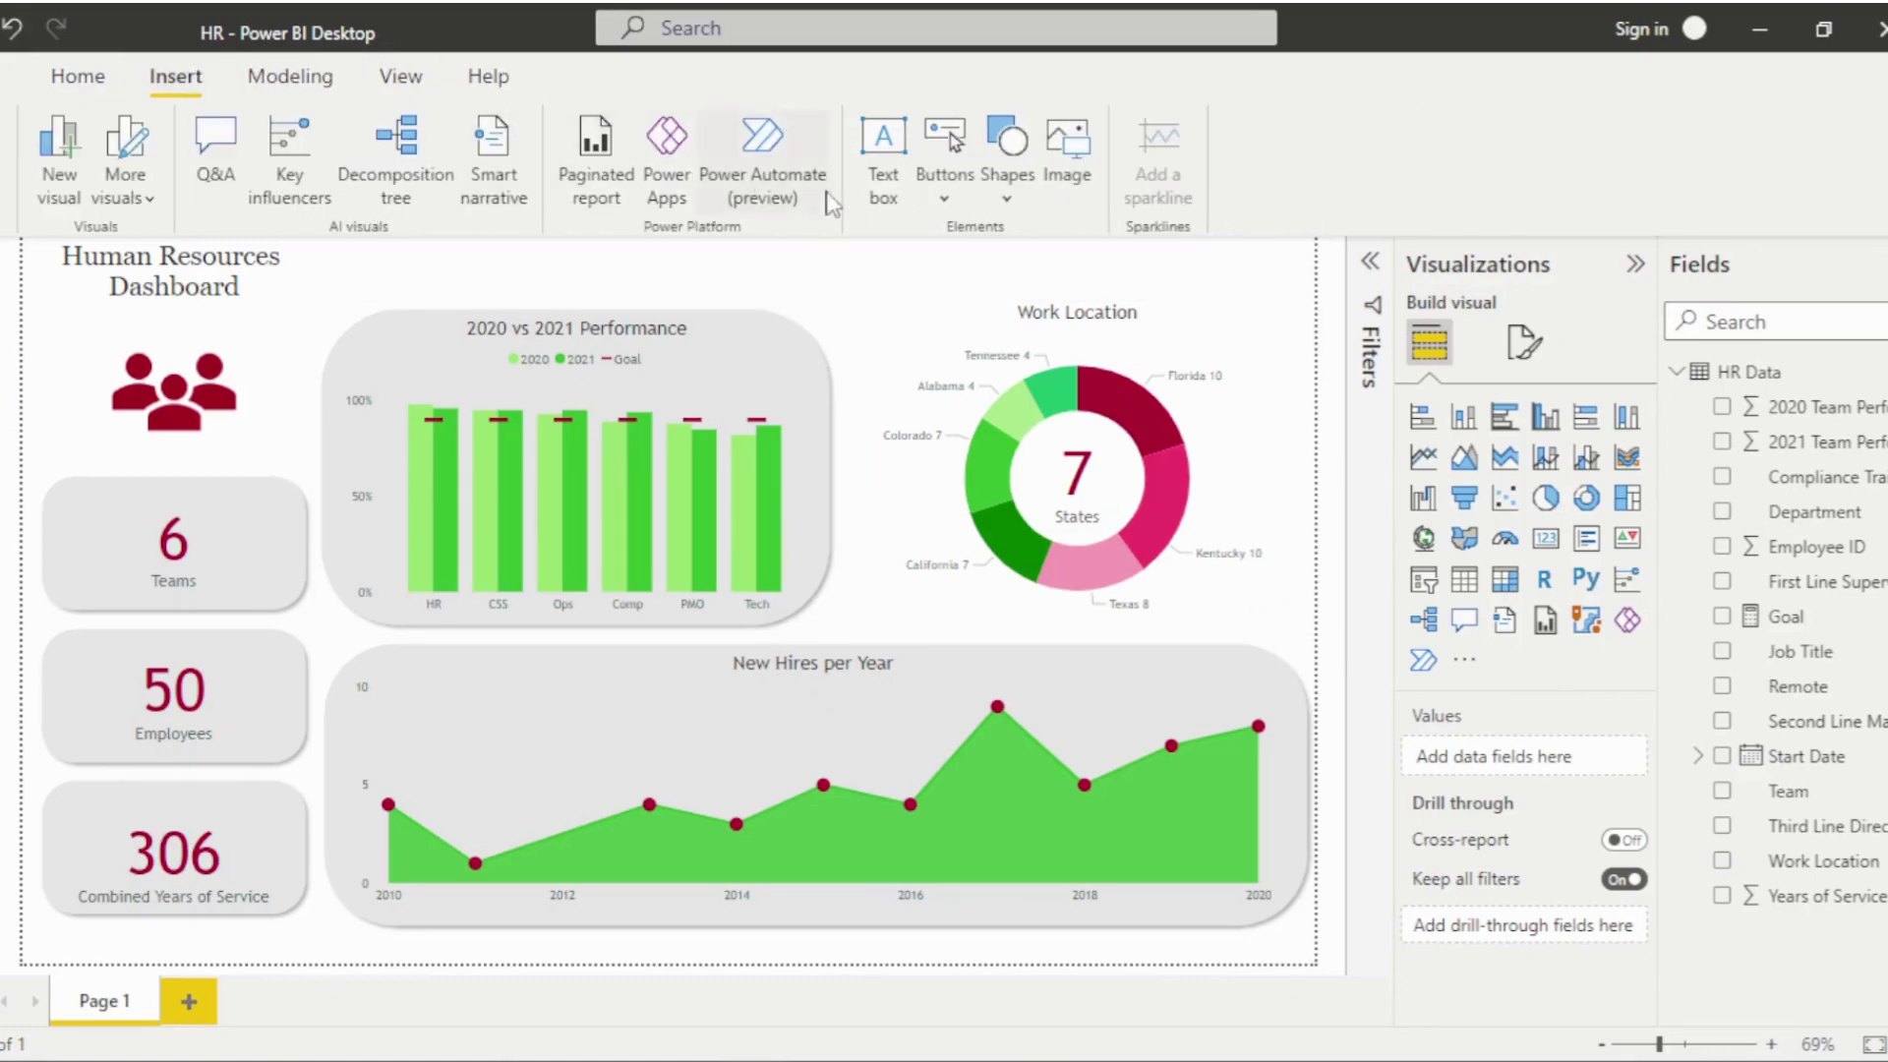
{"action": "left_click", "coordinate": [1007, 203]}
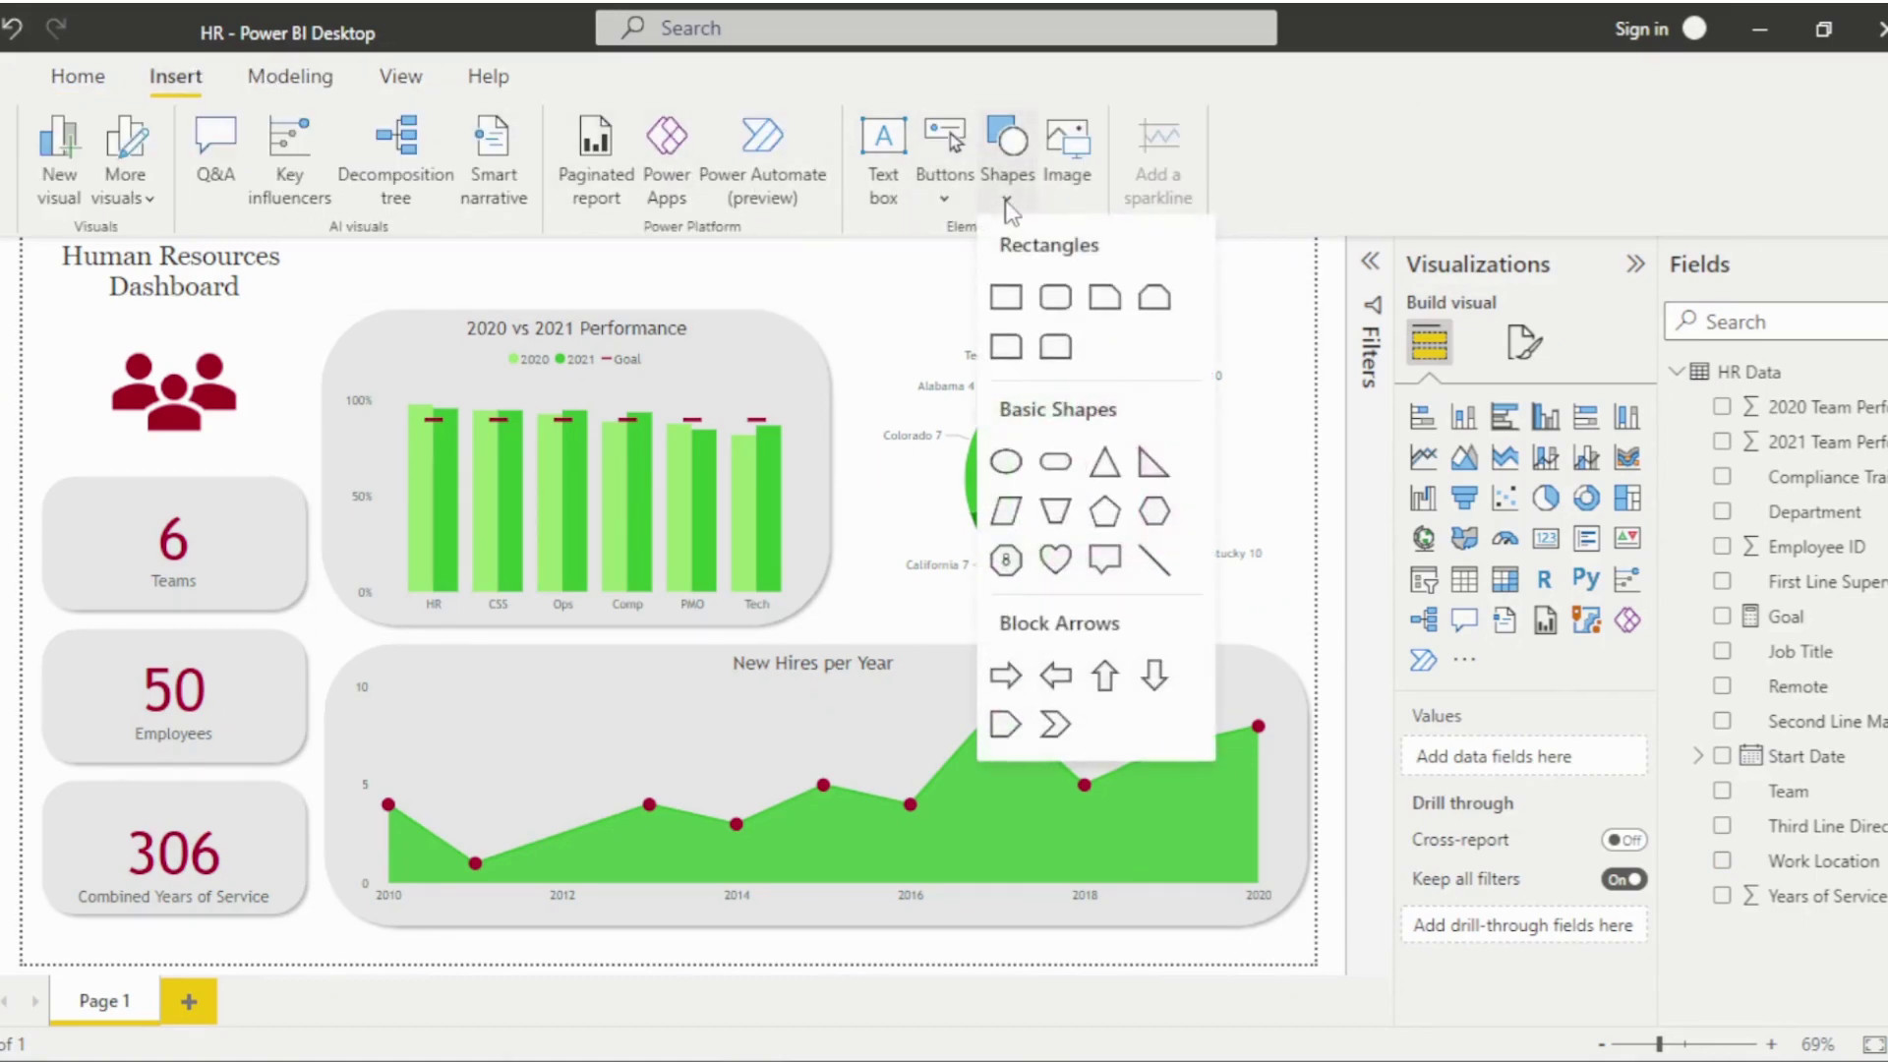
{"action": "left_click", "coordinate": [1056, 298]}
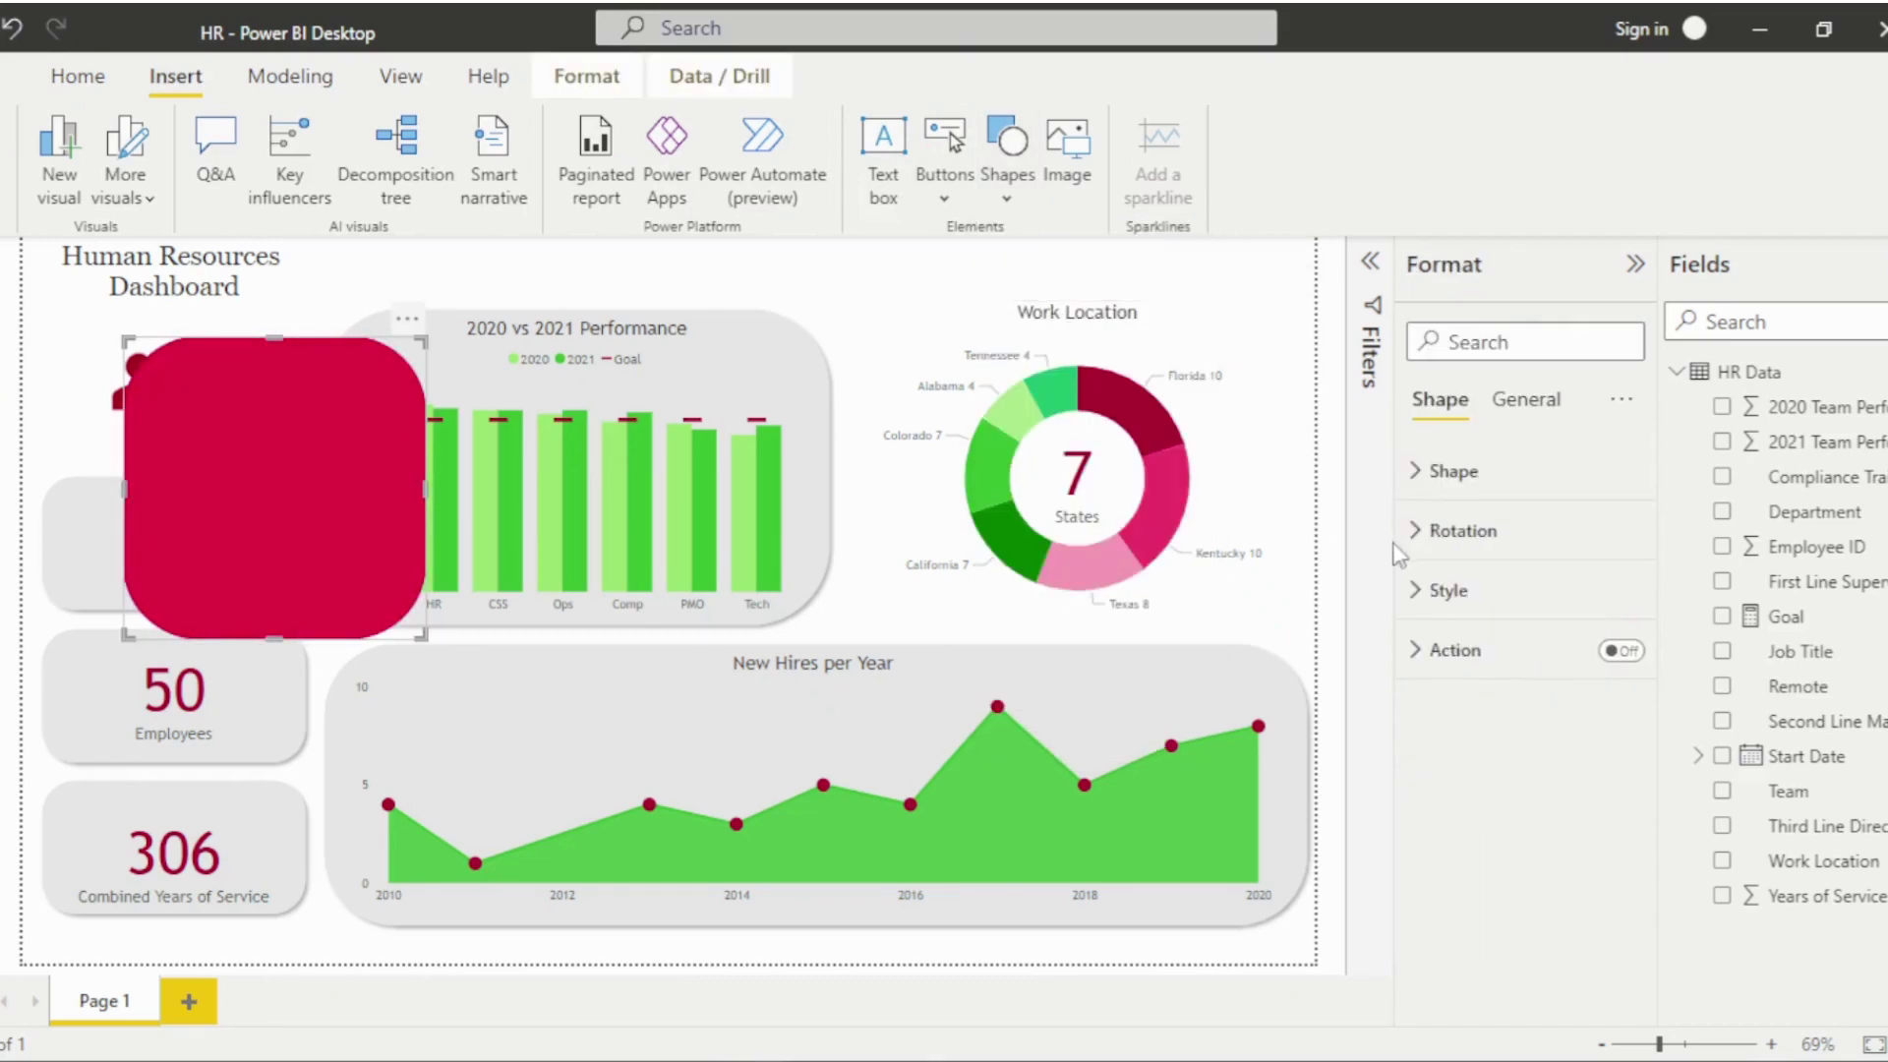
{"action": "left_click", "coordinate": [1416, 591]}
{"action": "left_click", "coordinate": [1477, 724]}
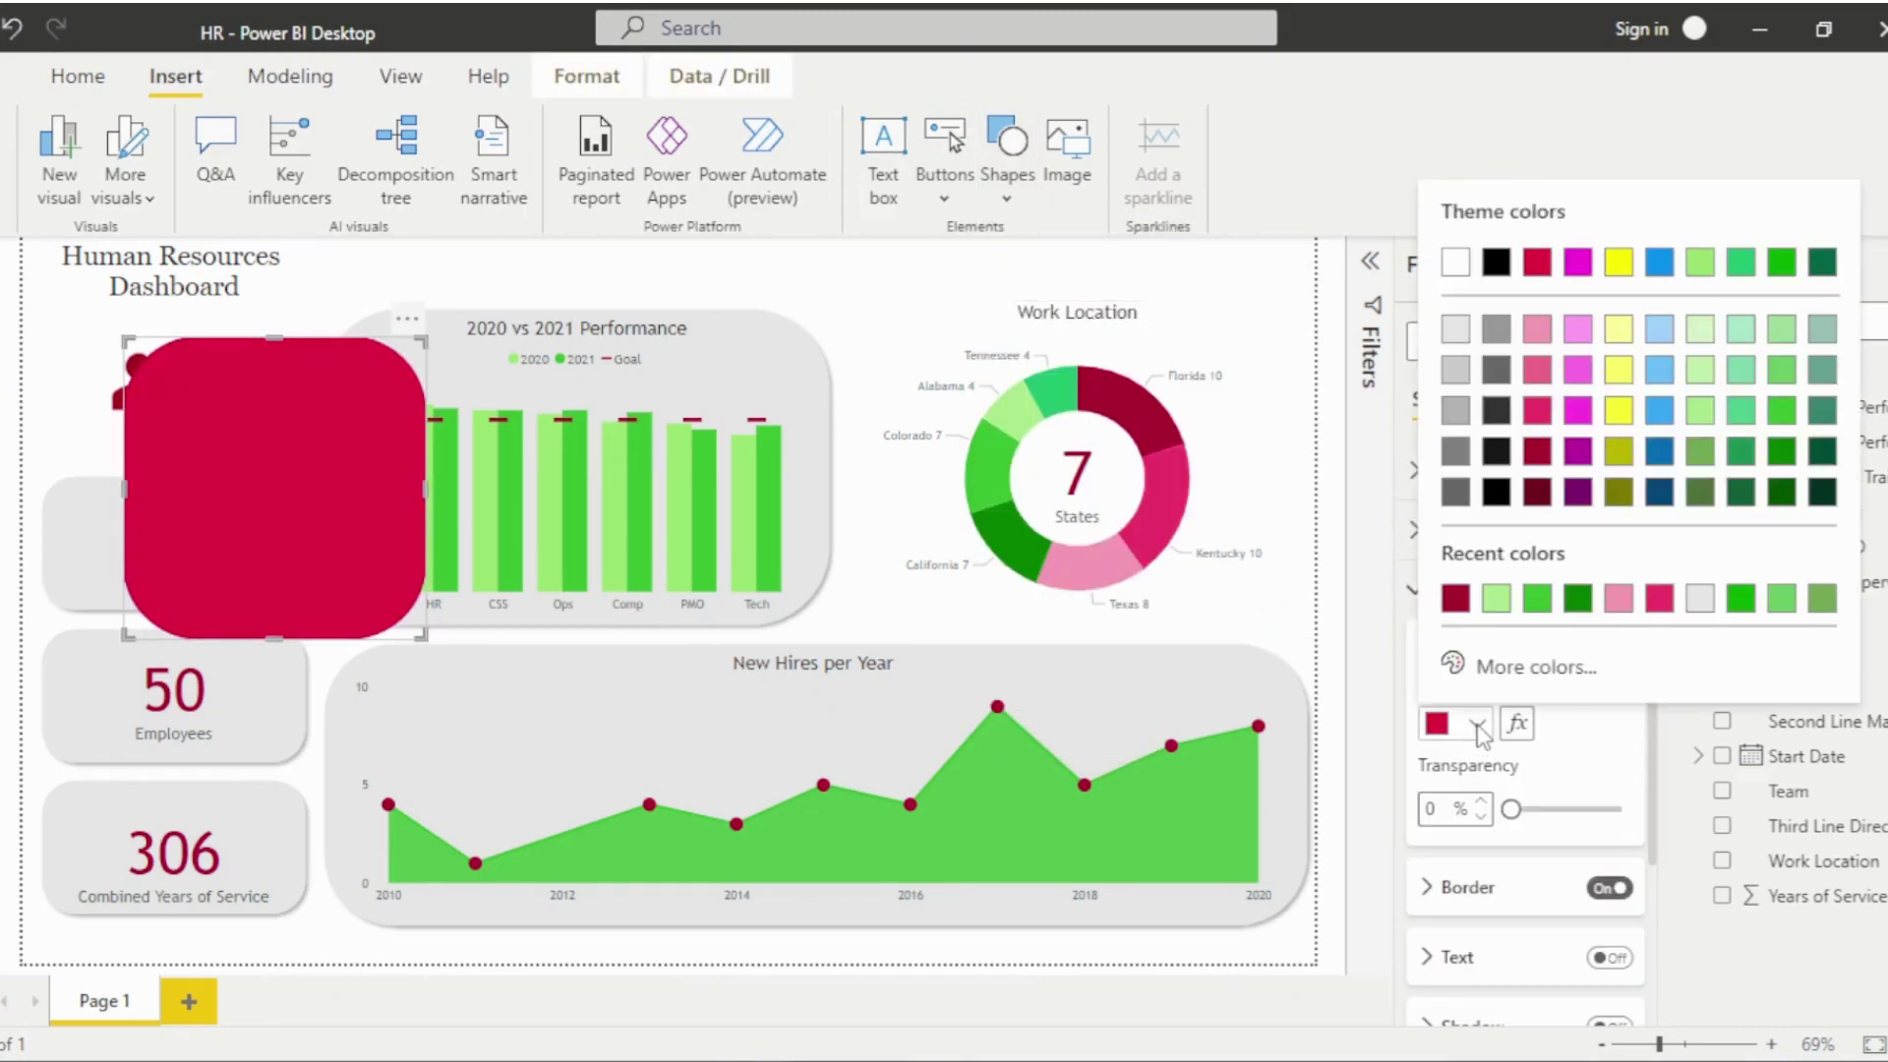
{"action": "left_click", "coordinate": [1699, 598]}
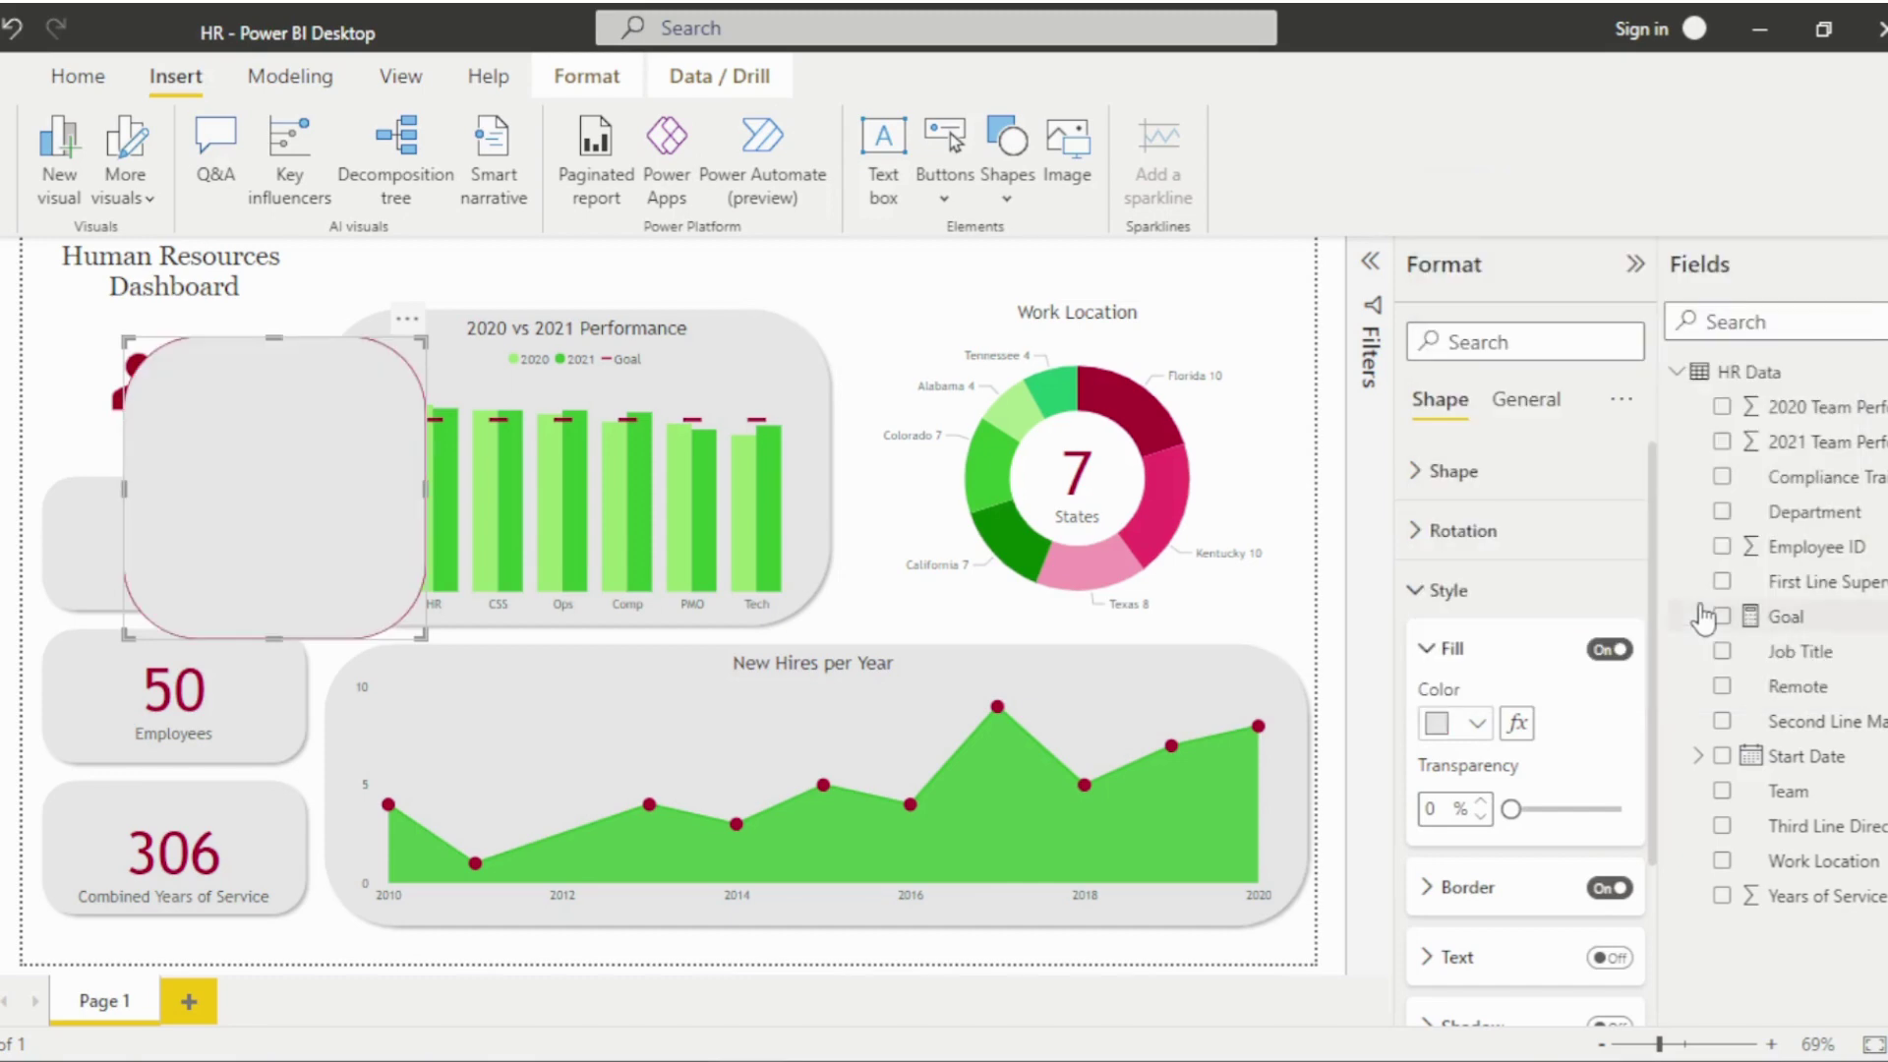
{"action": "left_click", "coordinate": [1607, 890]}
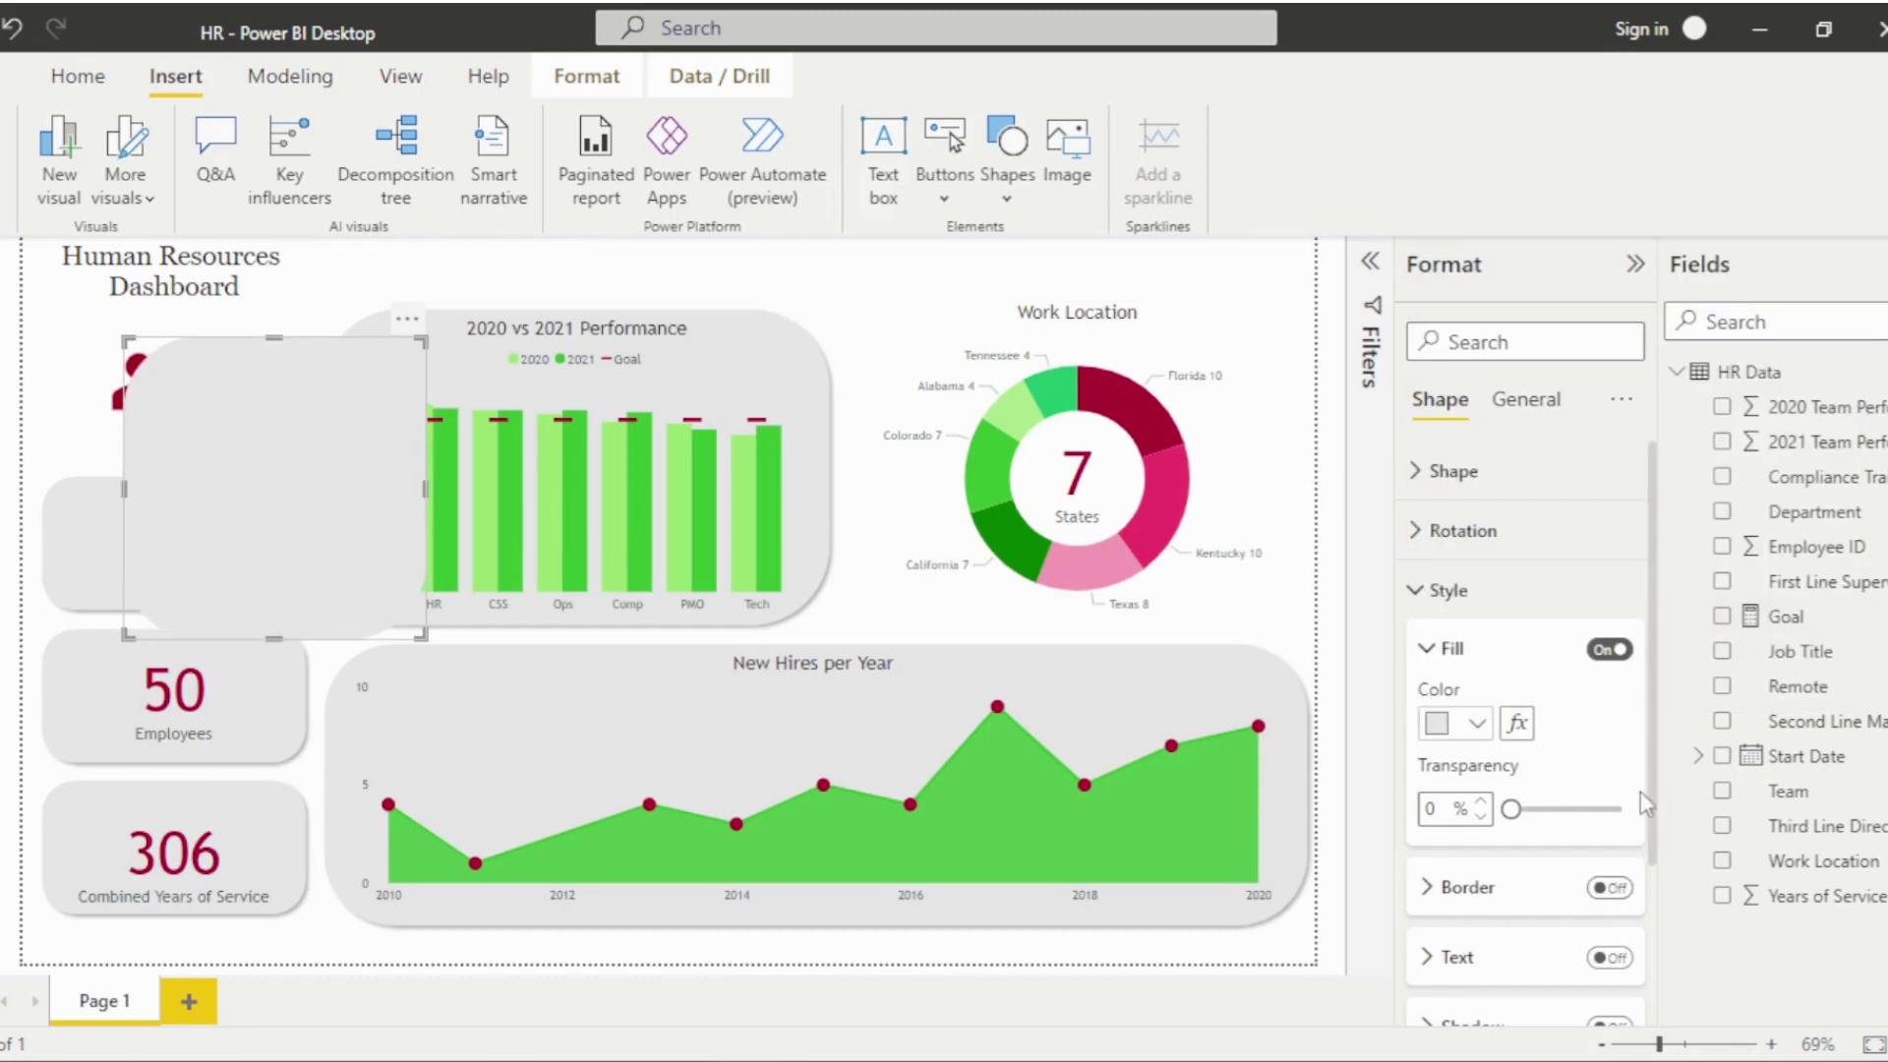
{"action": "left_click_drag", "start_coordinate": [1651, 792], "coordinate": [1670, 924]}
{"action": "left_click", "coordinate": [1609, 812]}
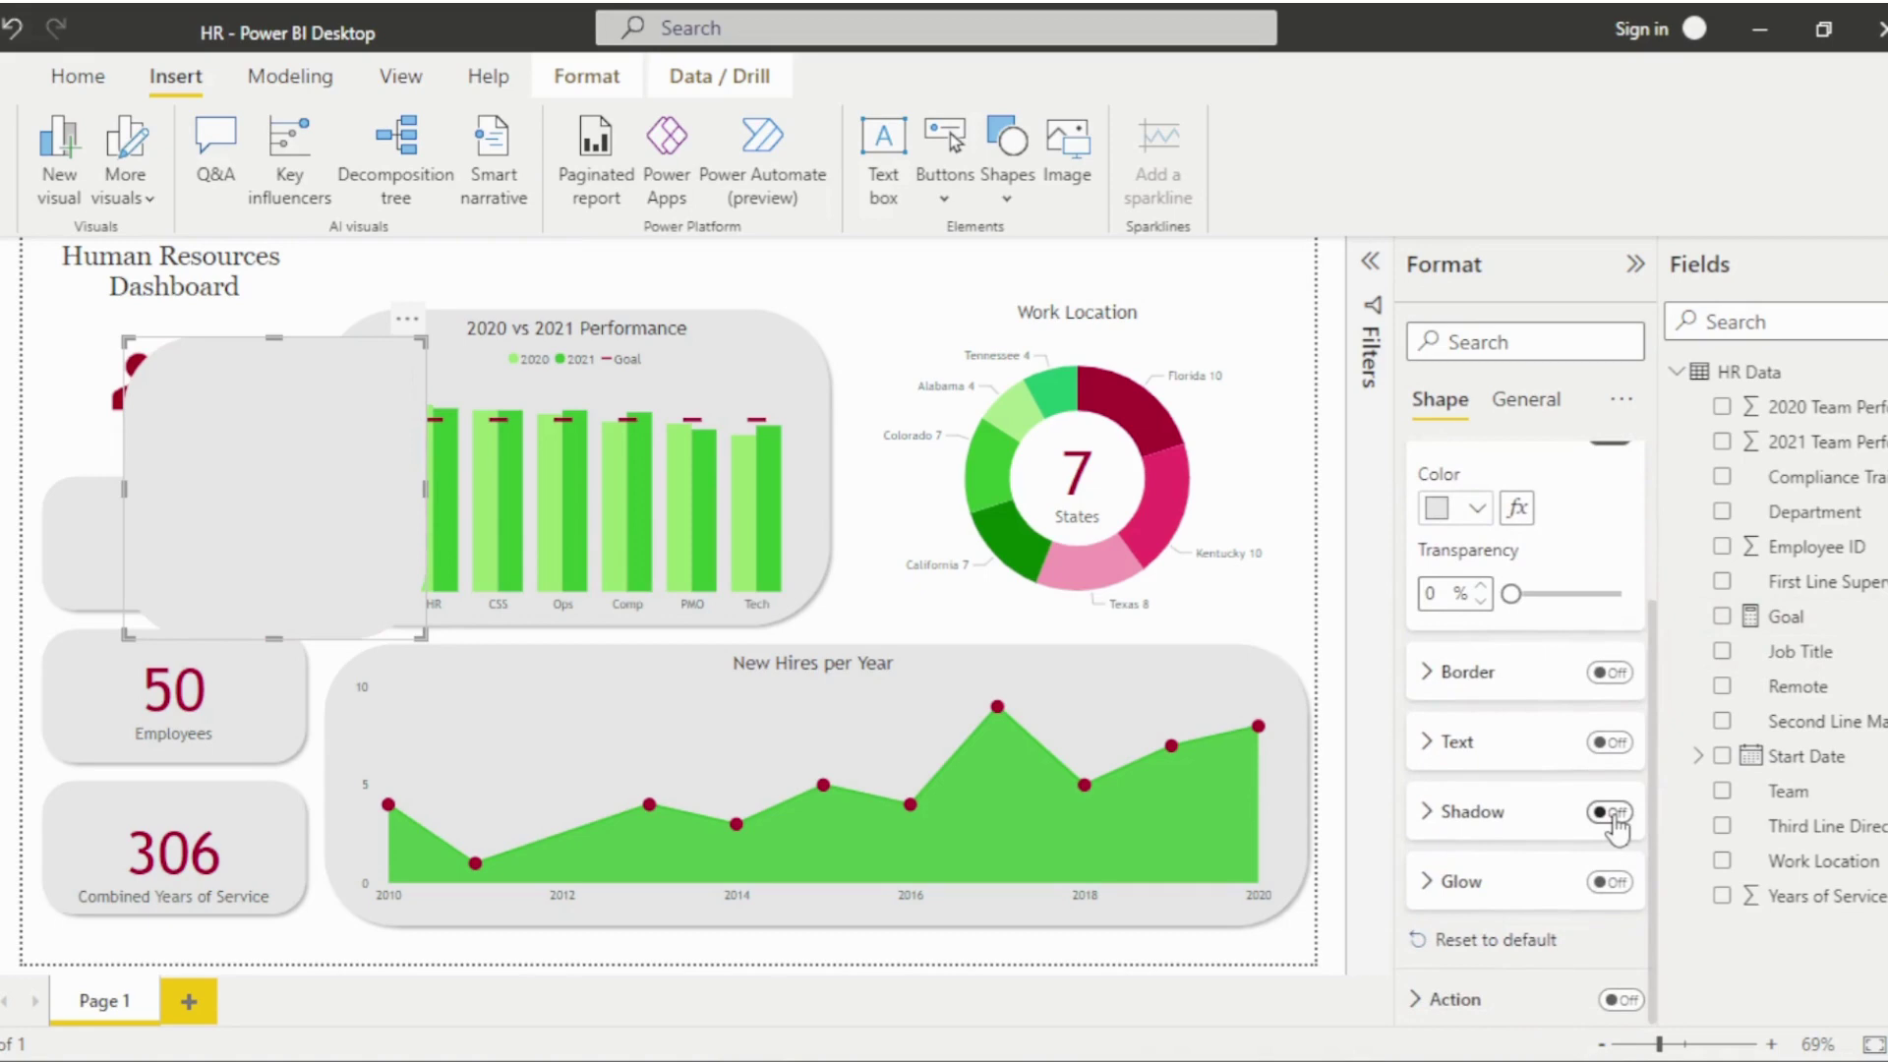
Move and enlarge the rectangle over the Work Location donut, then send it to back.
{"action": "left_click_drag", "start_coordinate": [357, 554], "coordinate": [1062, 521]}
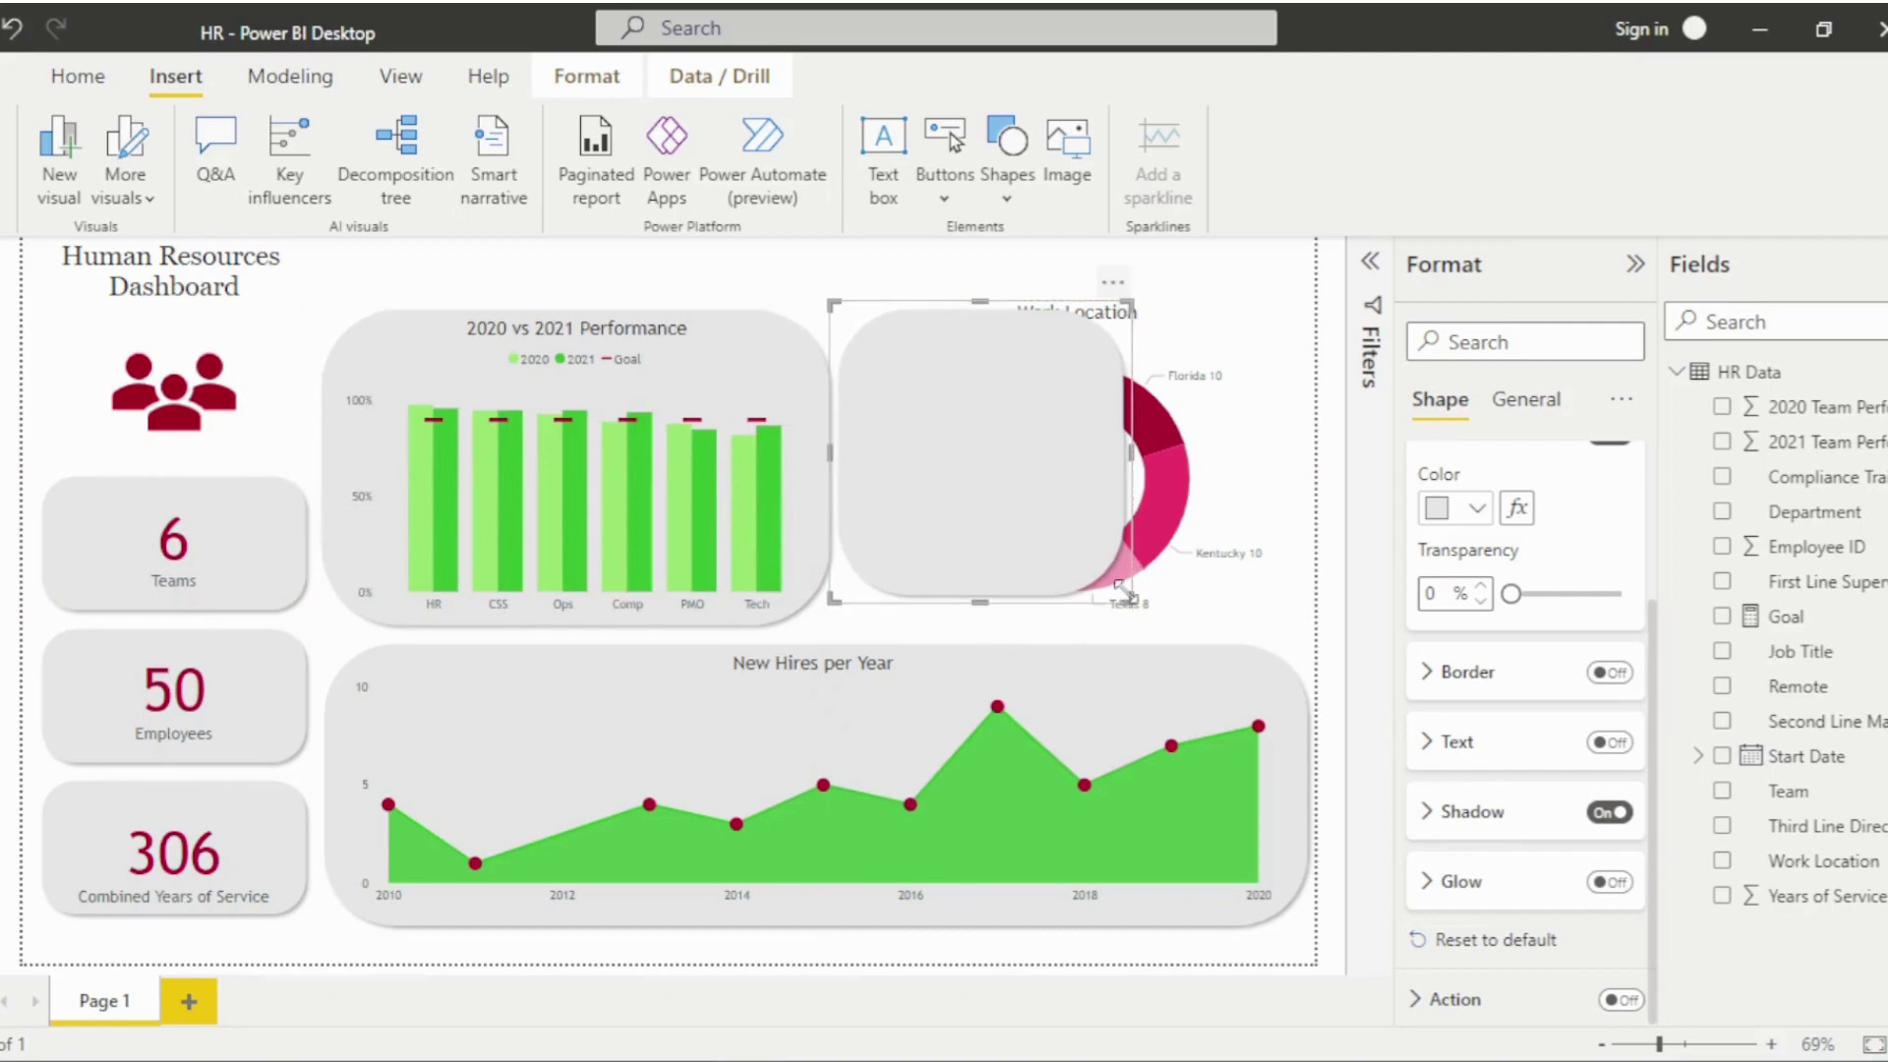
{"action": "left_click_drag", "start_coordinate": [1126, 595], "coordinate": [1322, 647]}
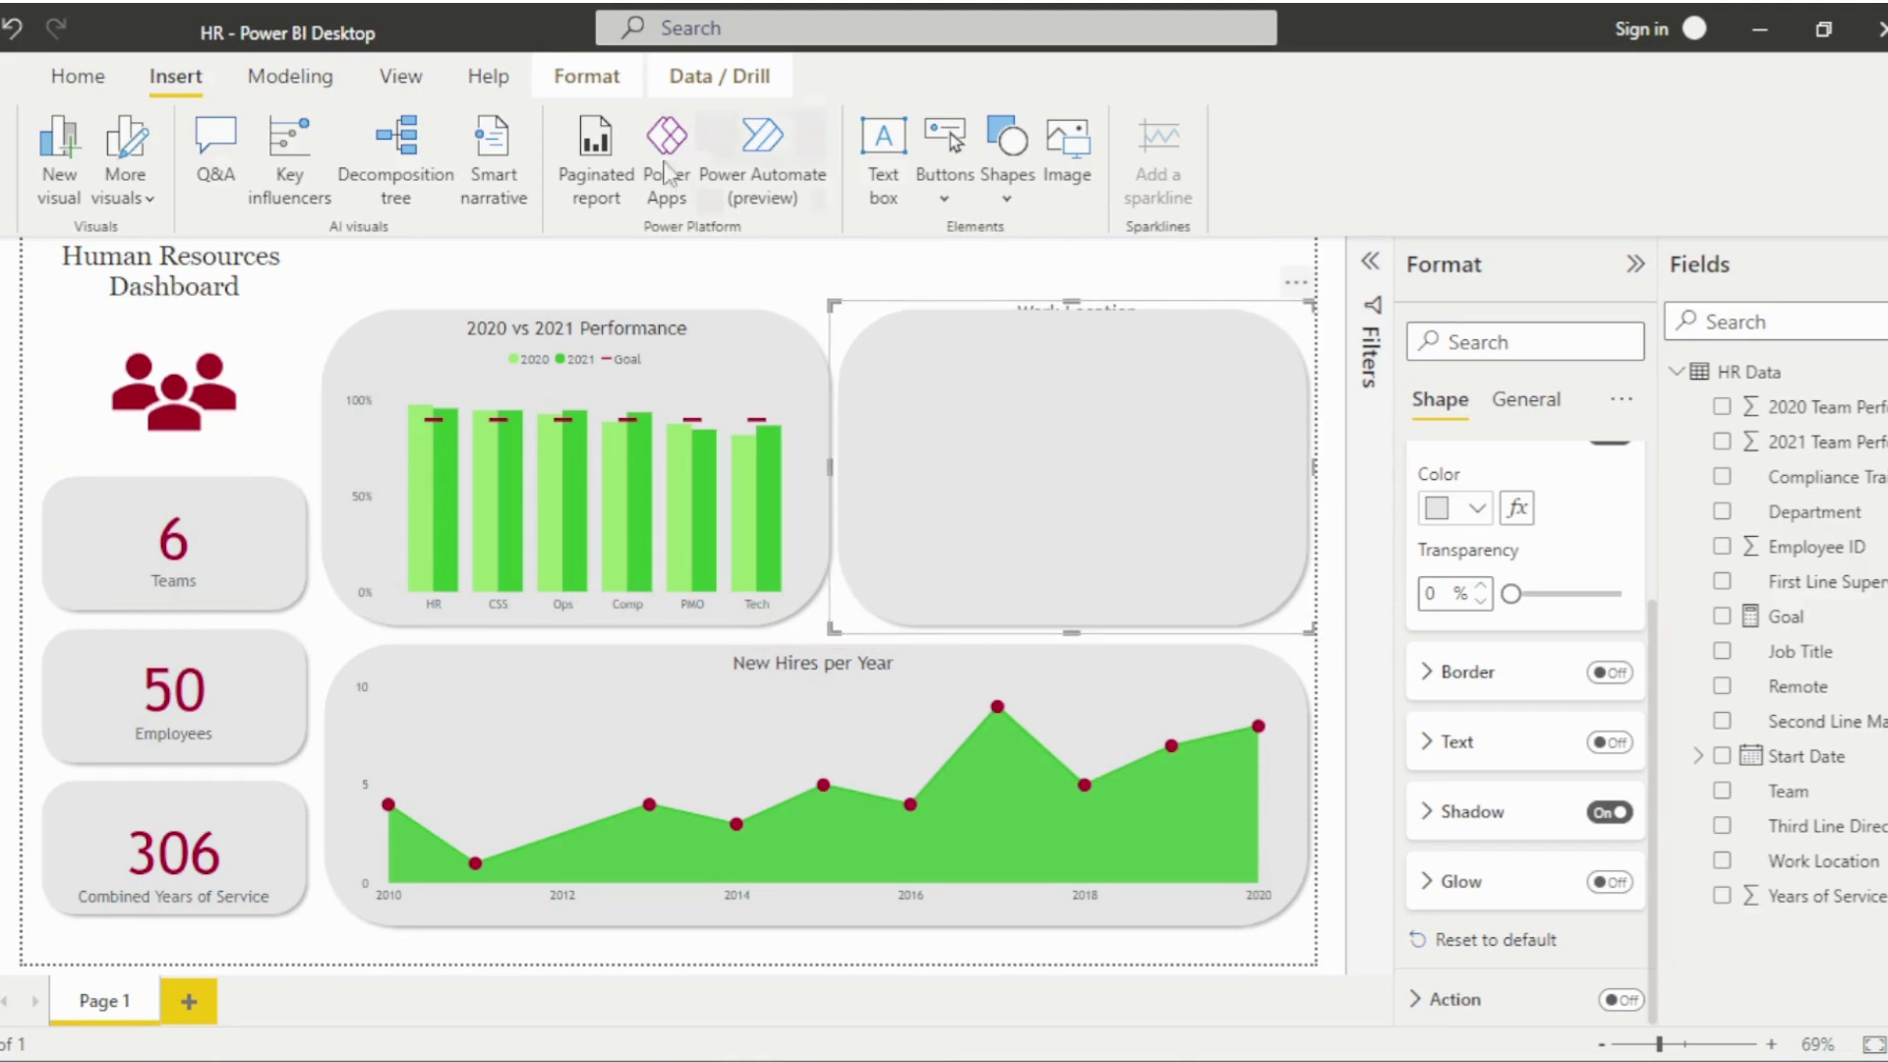
{"action": "left_click", "coordinate": [592, 79]}
{"action": "left_click", "coordinate": [408, 193]}
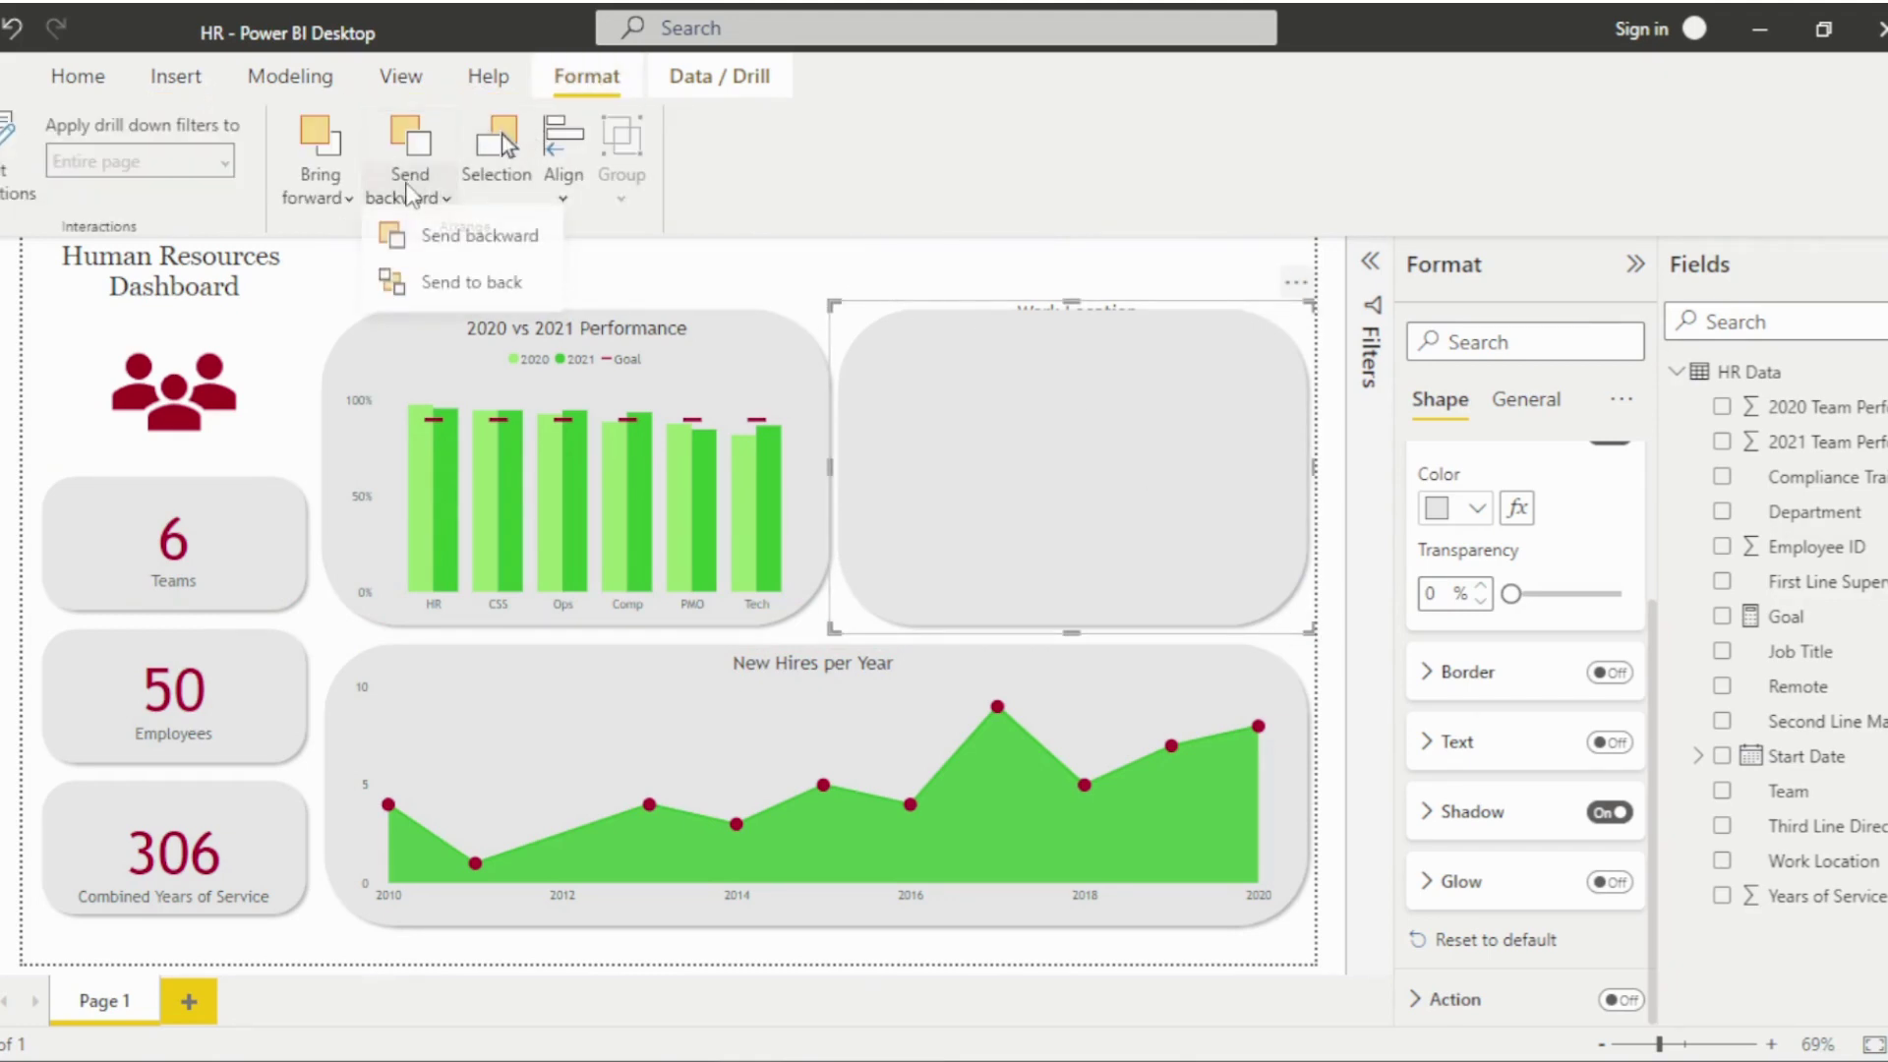
{"action": "left_click", "coordinate": [455, 293]}
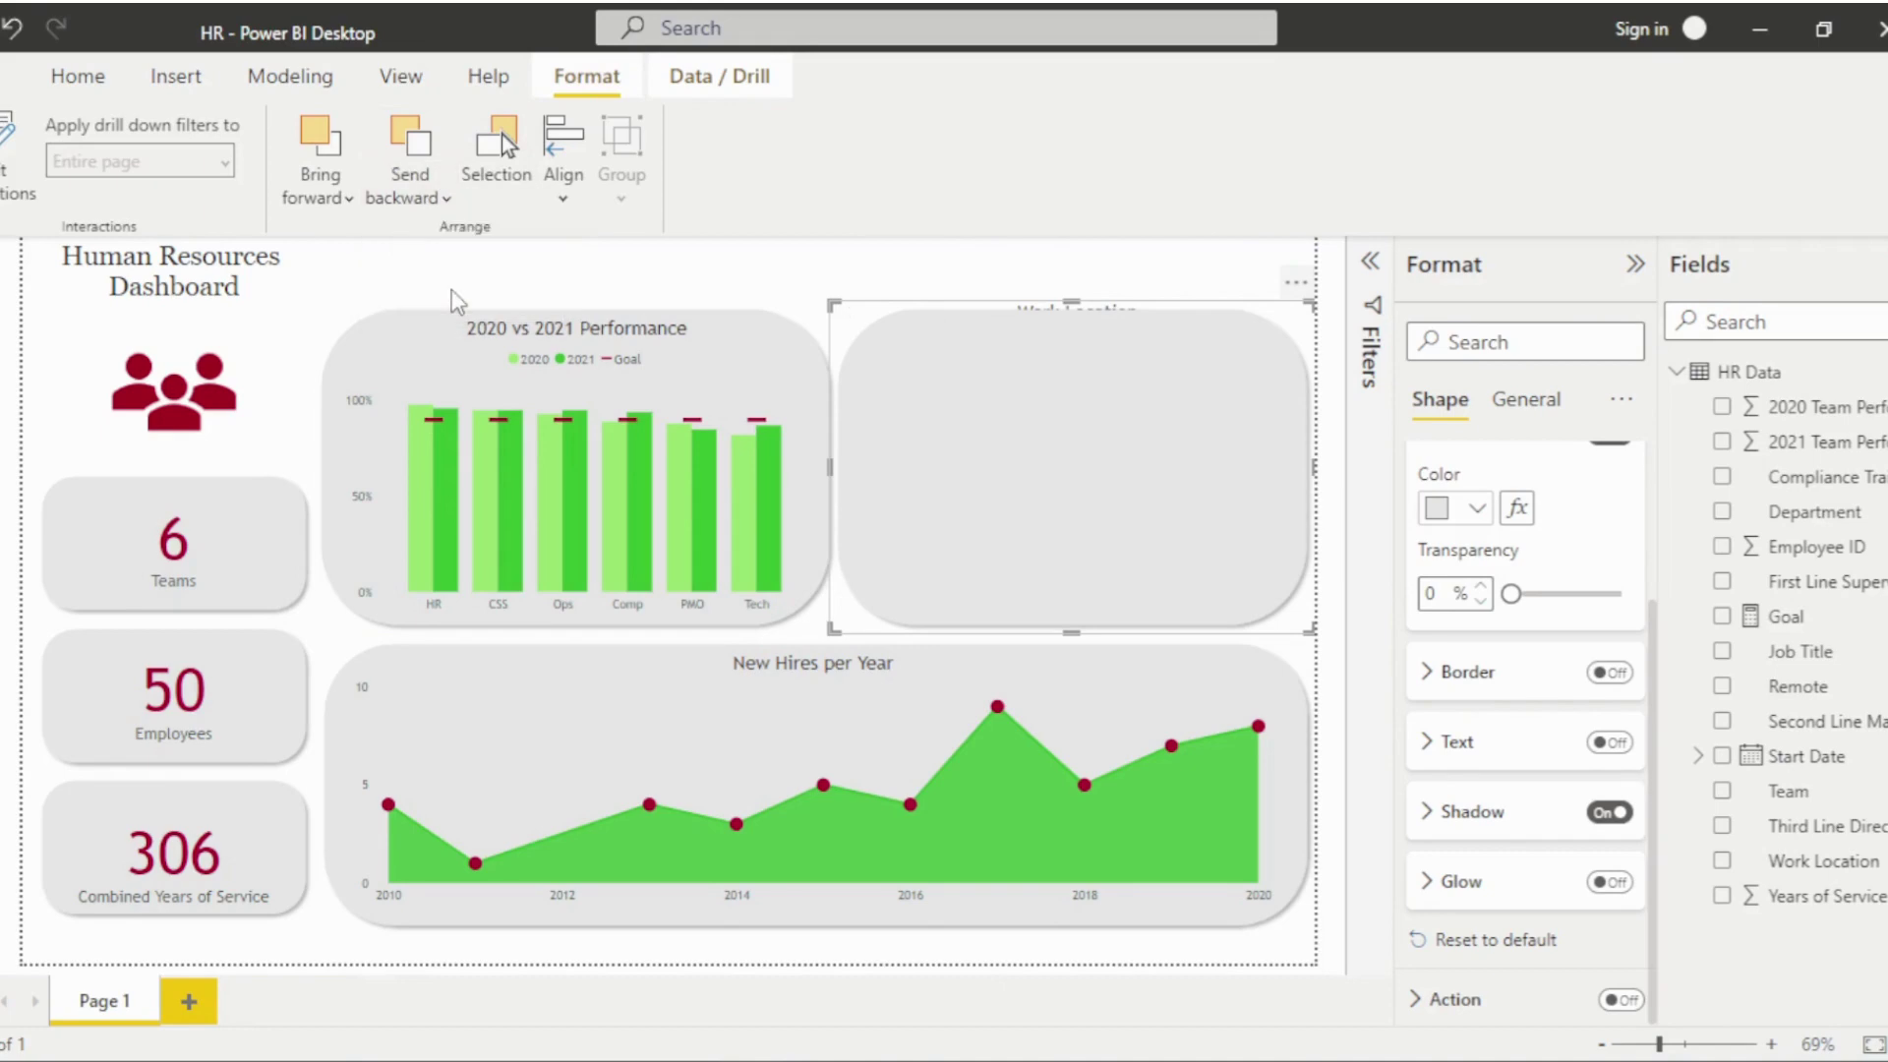
Turn off the Work Location donut's background and nudge it slightly lower on the grey panel.
{"action": "left_click", "coordinate": [882, 287]}
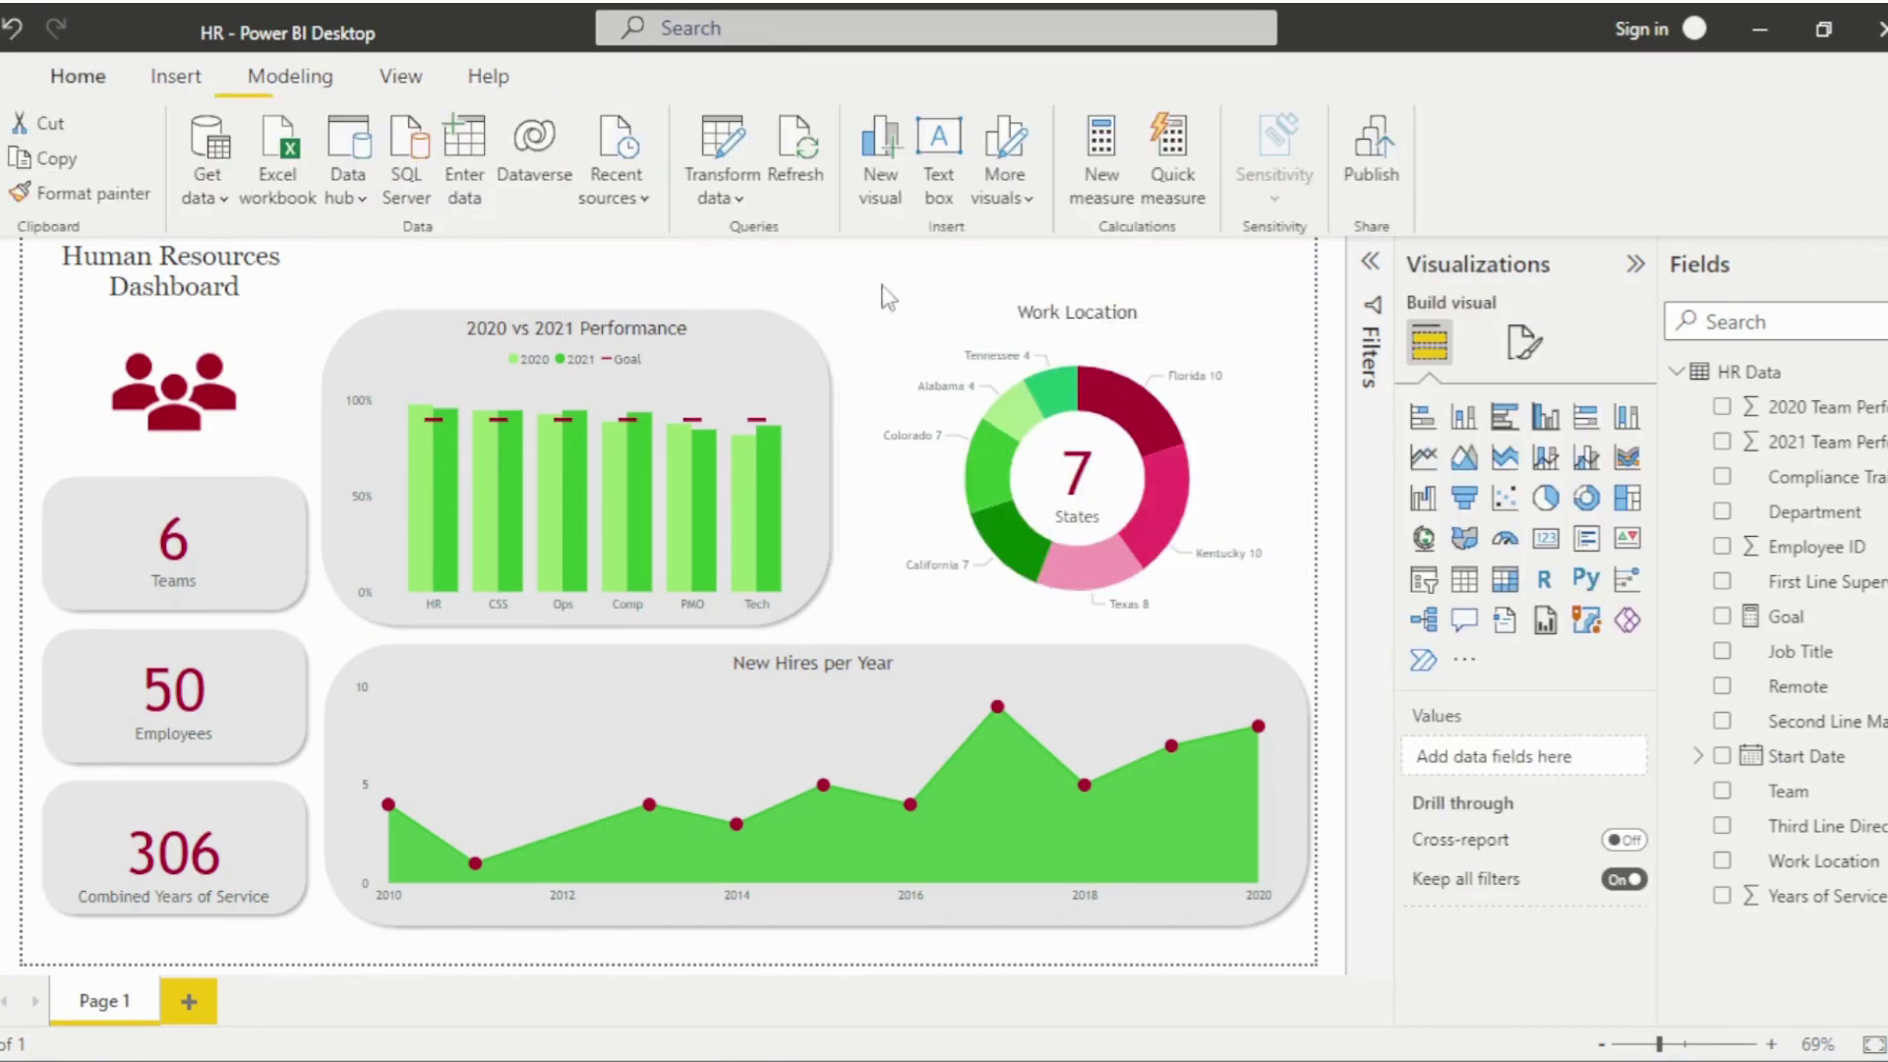
{"action": "left_click", "coordinate": [987, 327]}
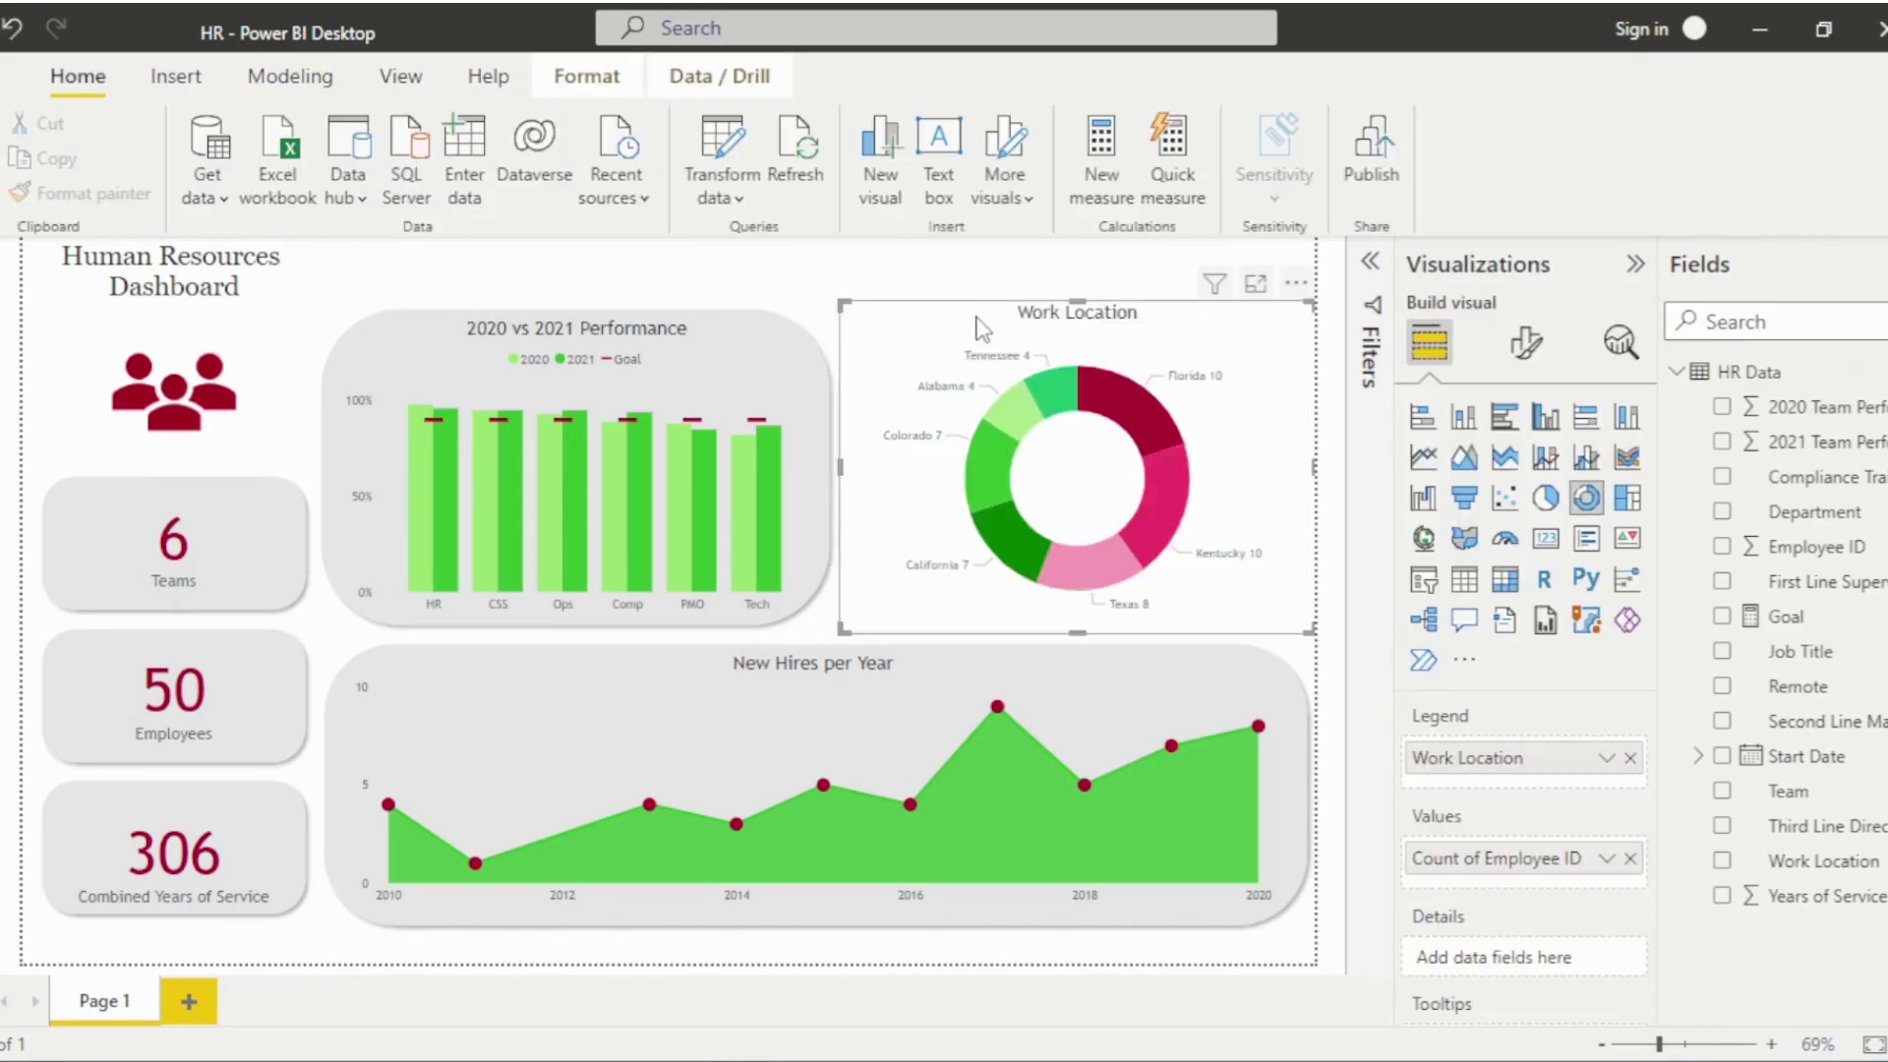
{"action": "left_click", "coordinate": [1530, 350]}
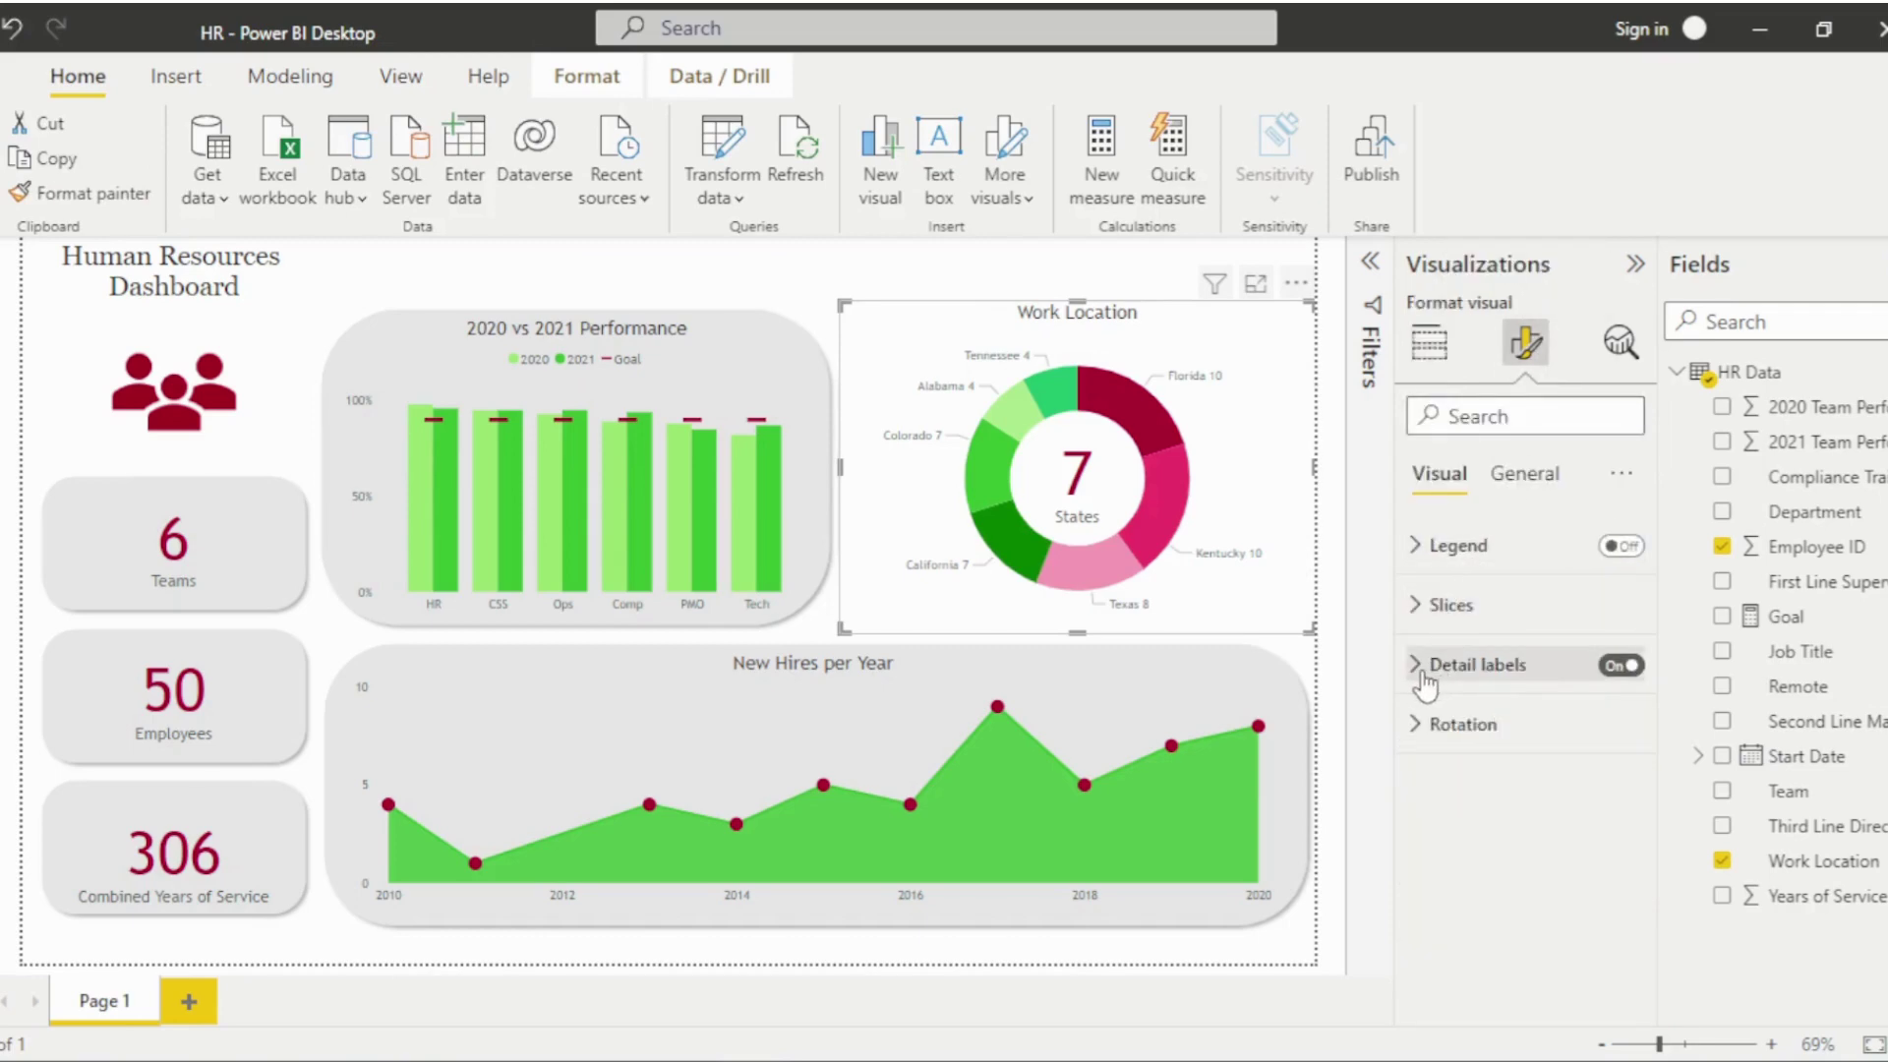
{"action": "left_click", "coordinate": [1524, 484]}
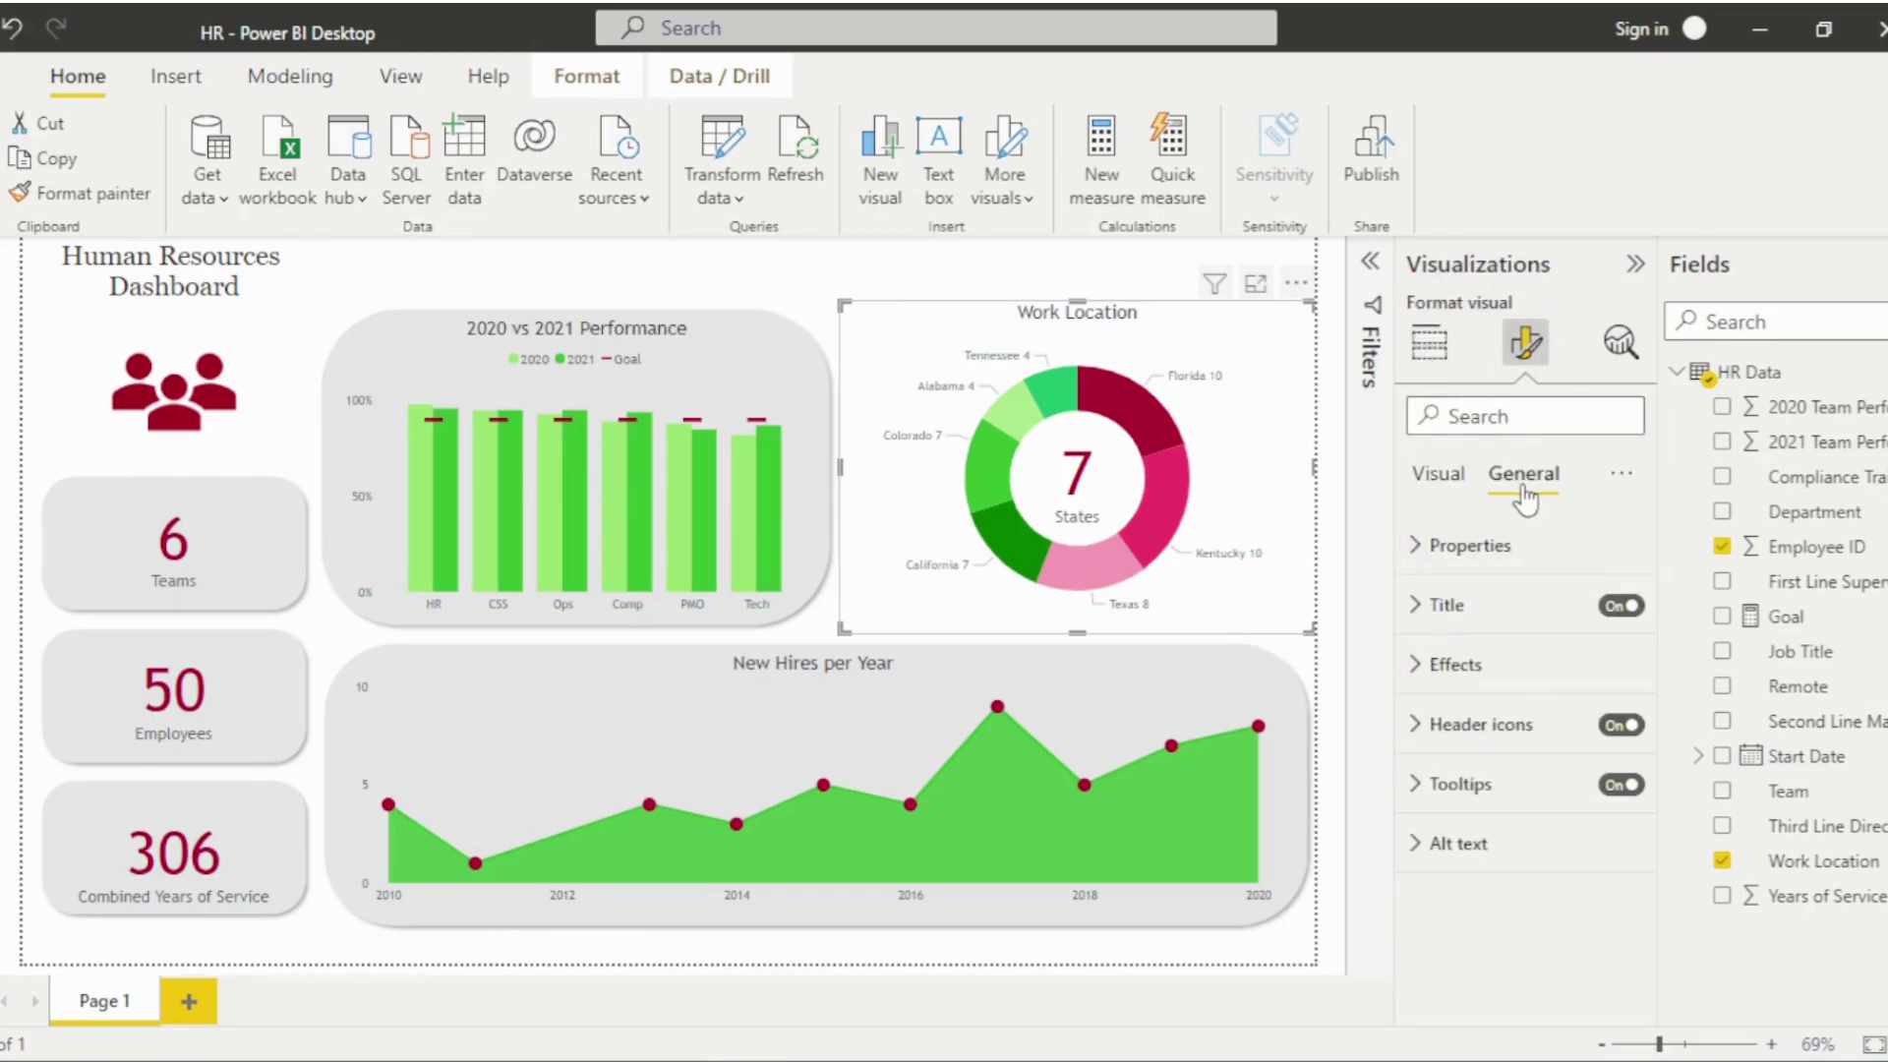
{"action": "left_click", "coordinate": [1416, 665]}
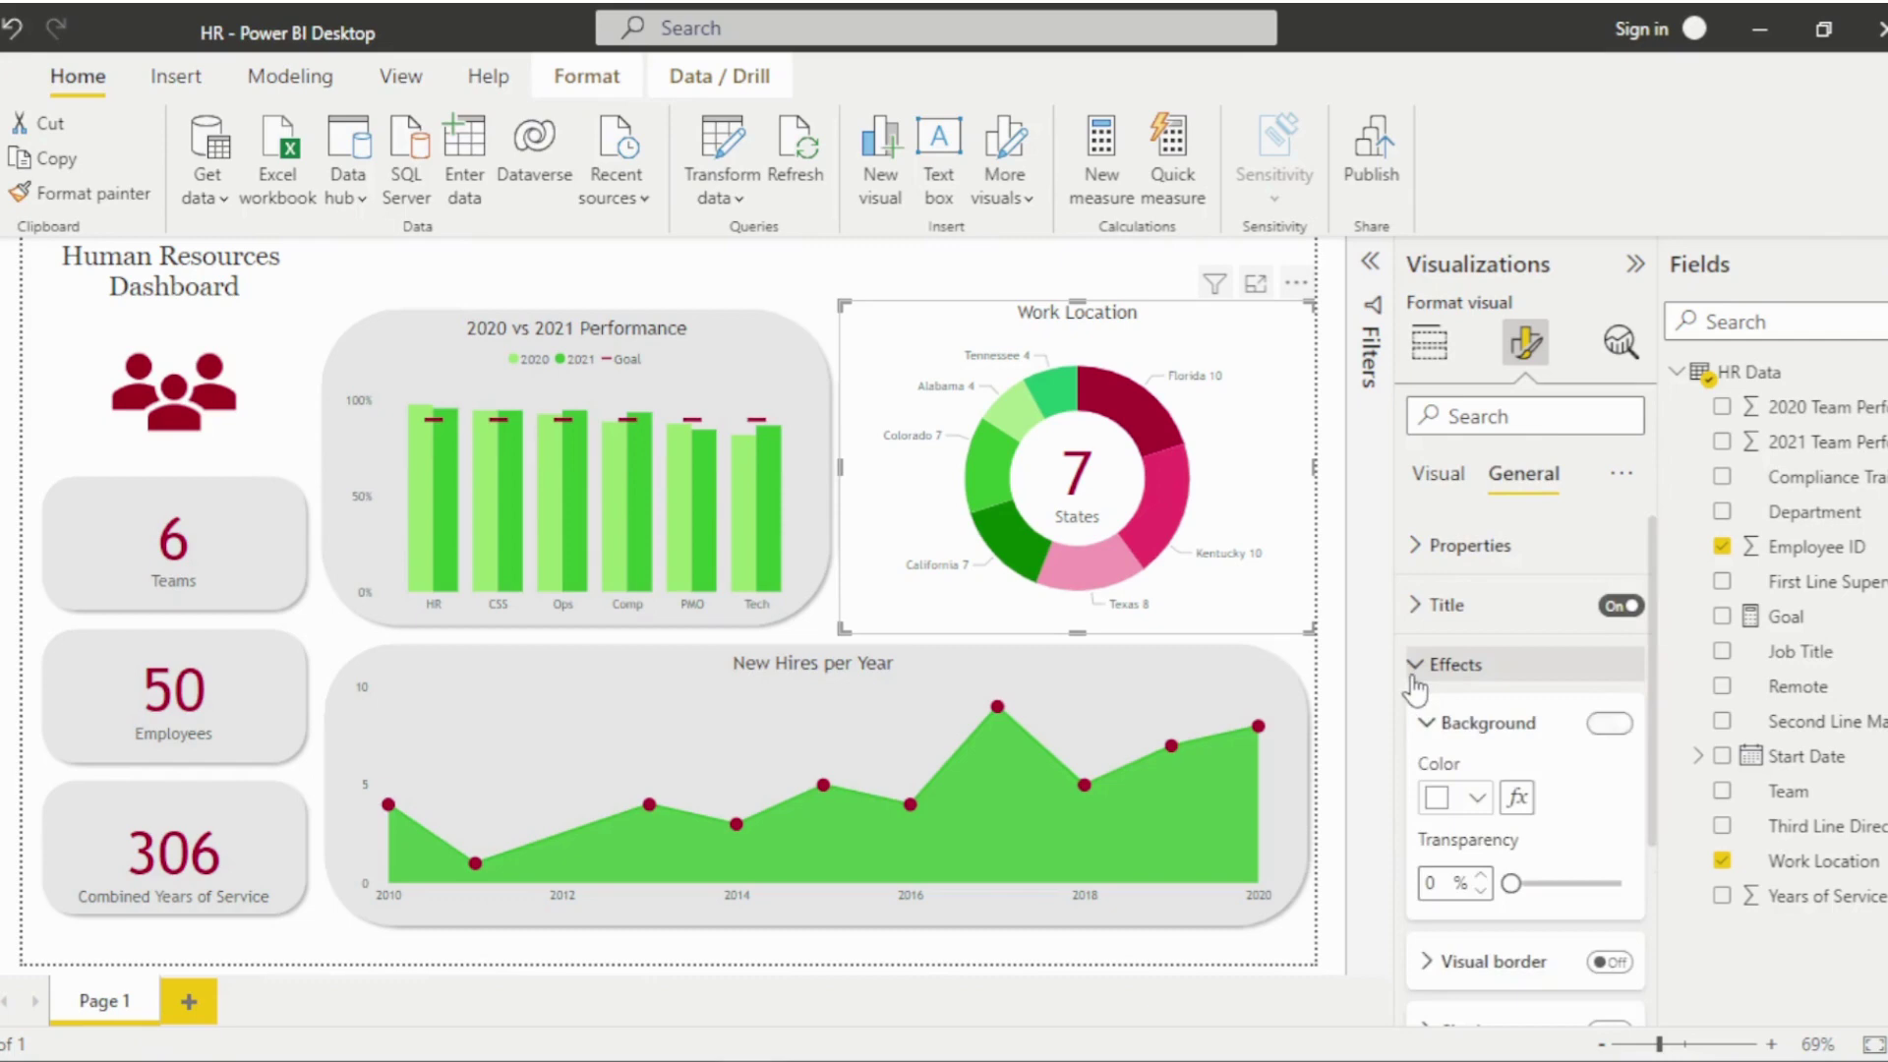
{"action": "left_click", "coordinate": [1599, 734]}
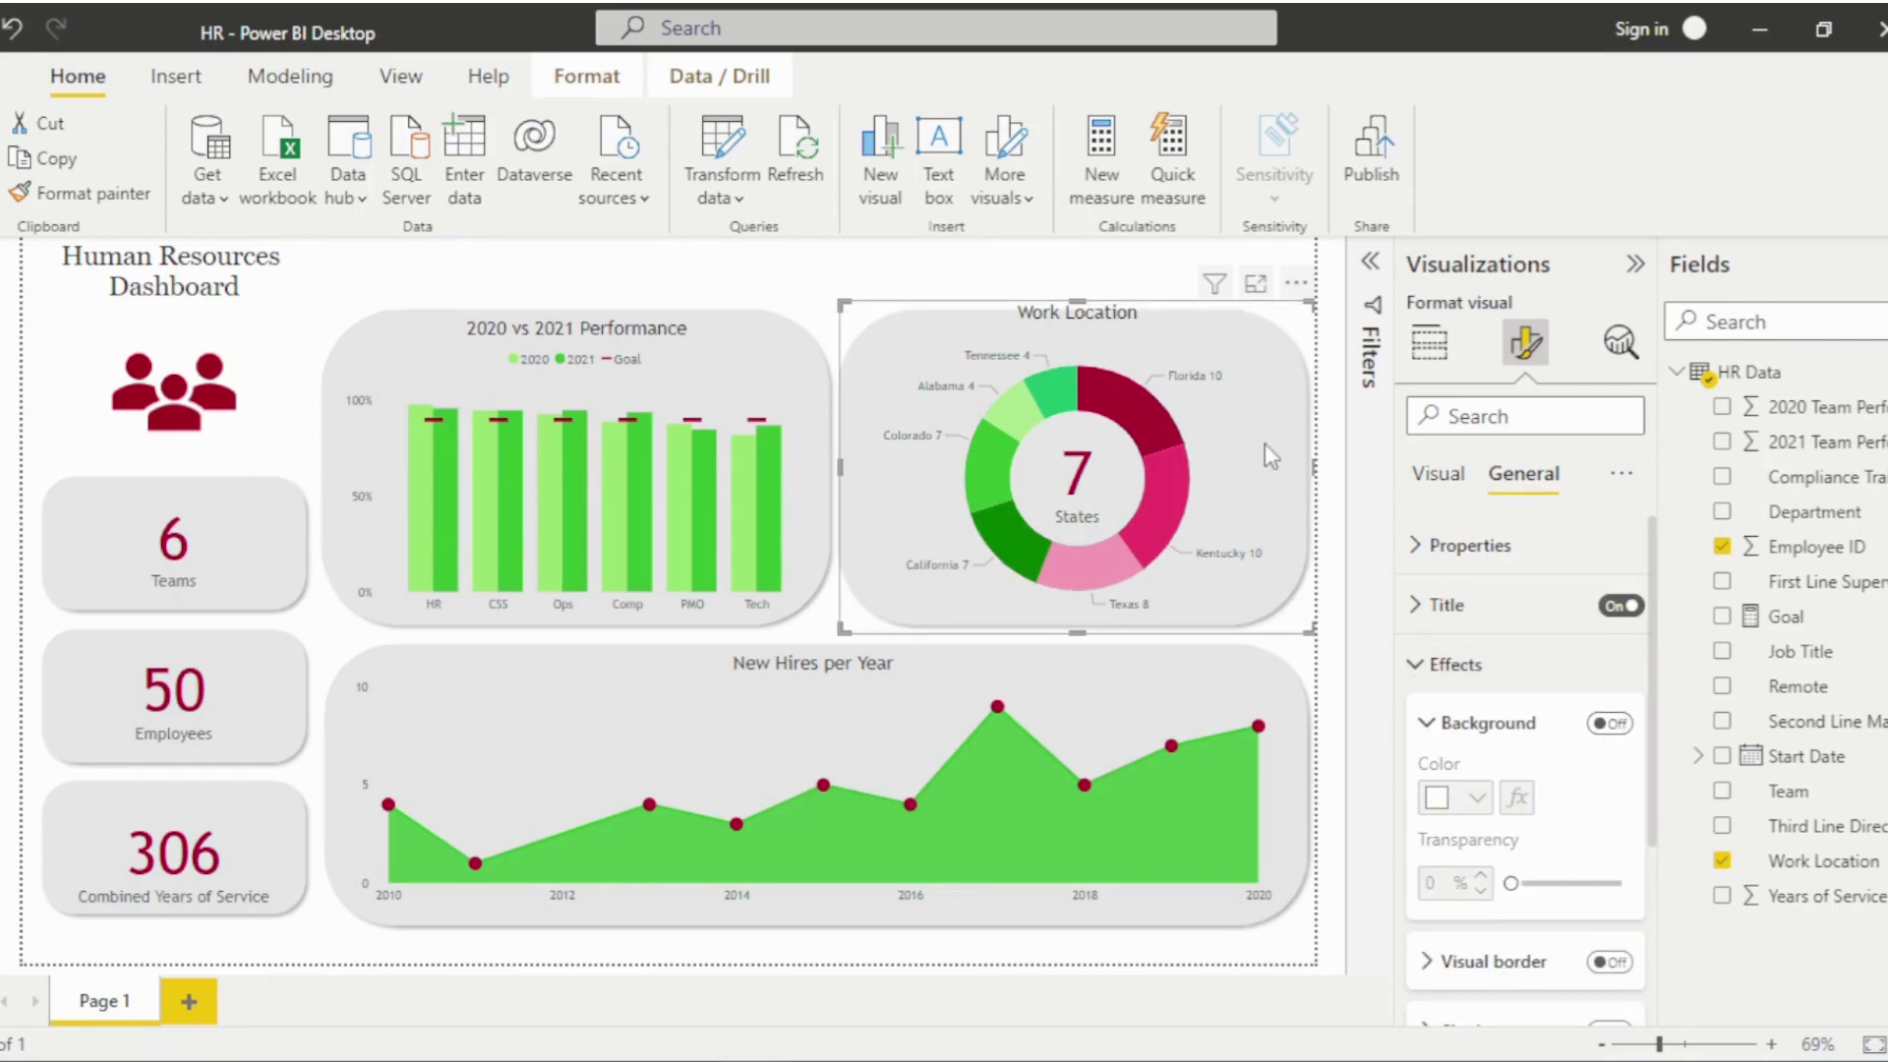
{"action": "left_click_drag", "start_coordinate": [1073, 318], "coordinate": [1076, 317]}
{"action": "left_click", "coordinate": [989, 280]}
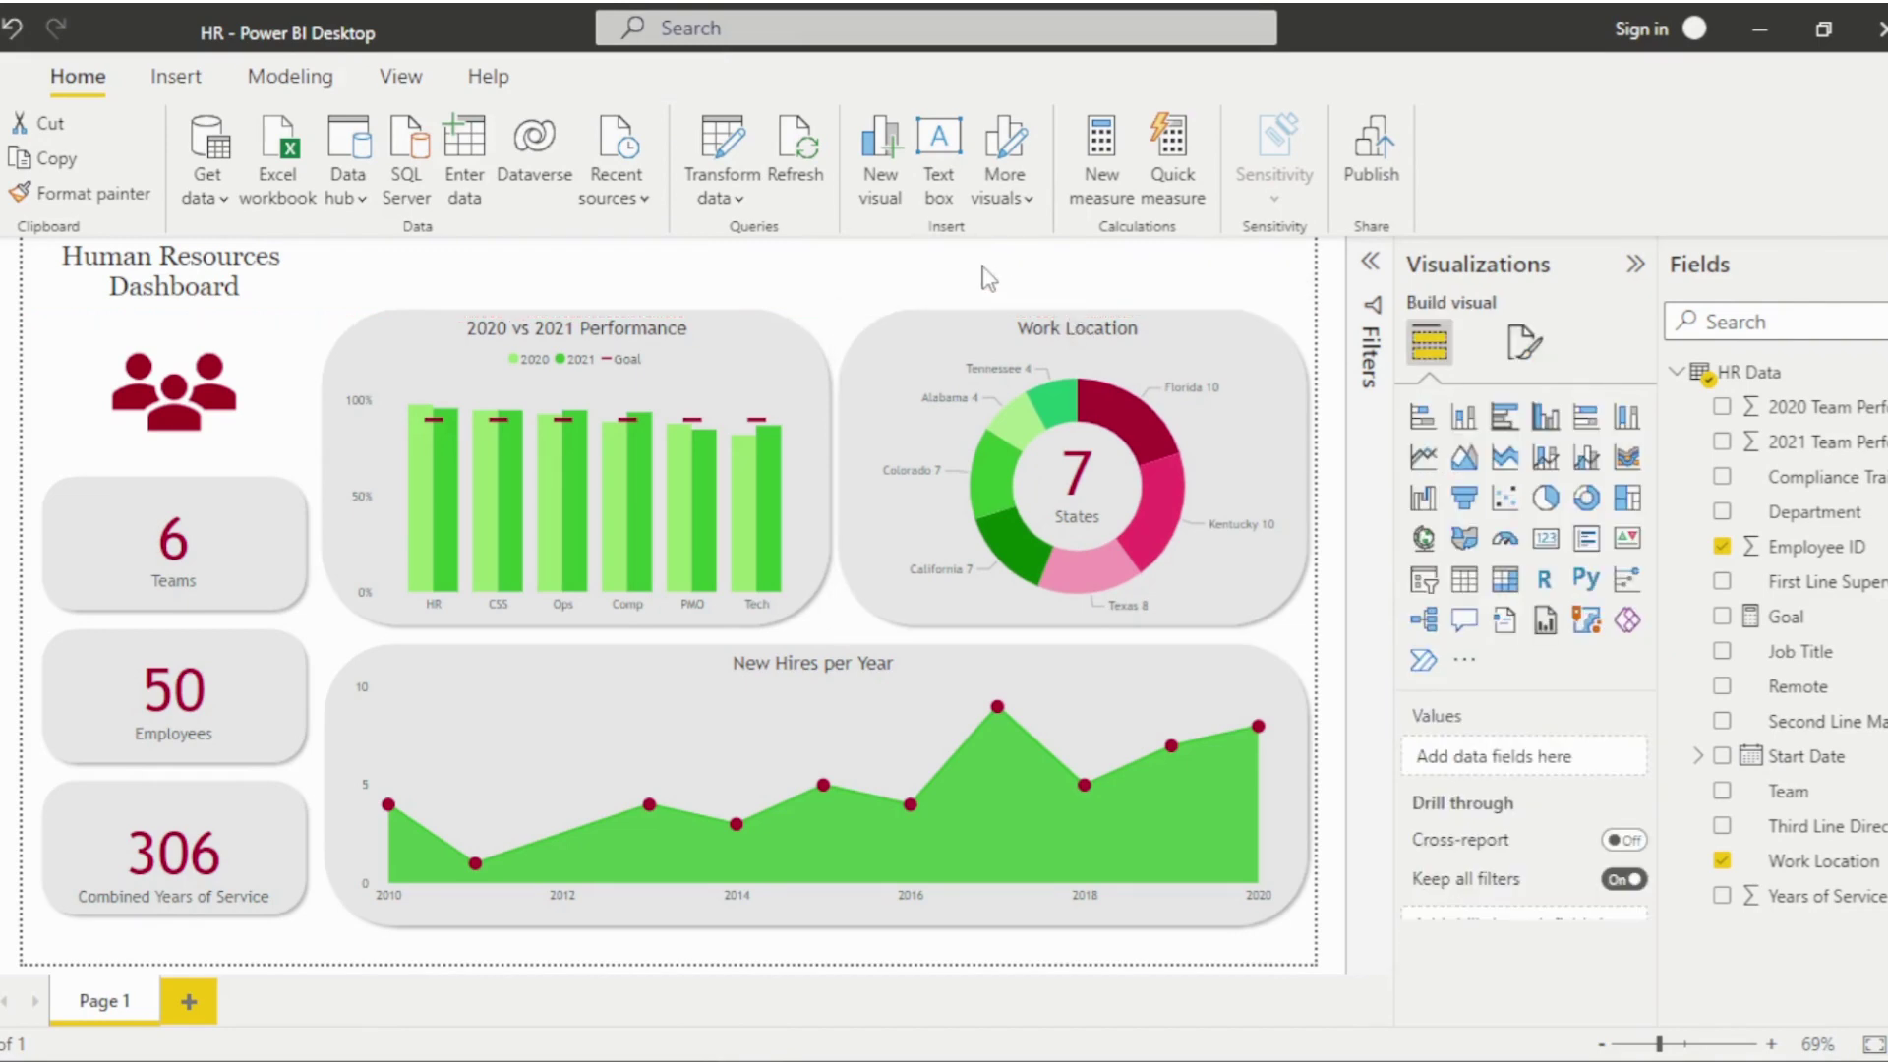
Nudge the Human Resources Dashboard title box a few pixels down.
{"action": "left_click", "coordinate": [242, 283]}
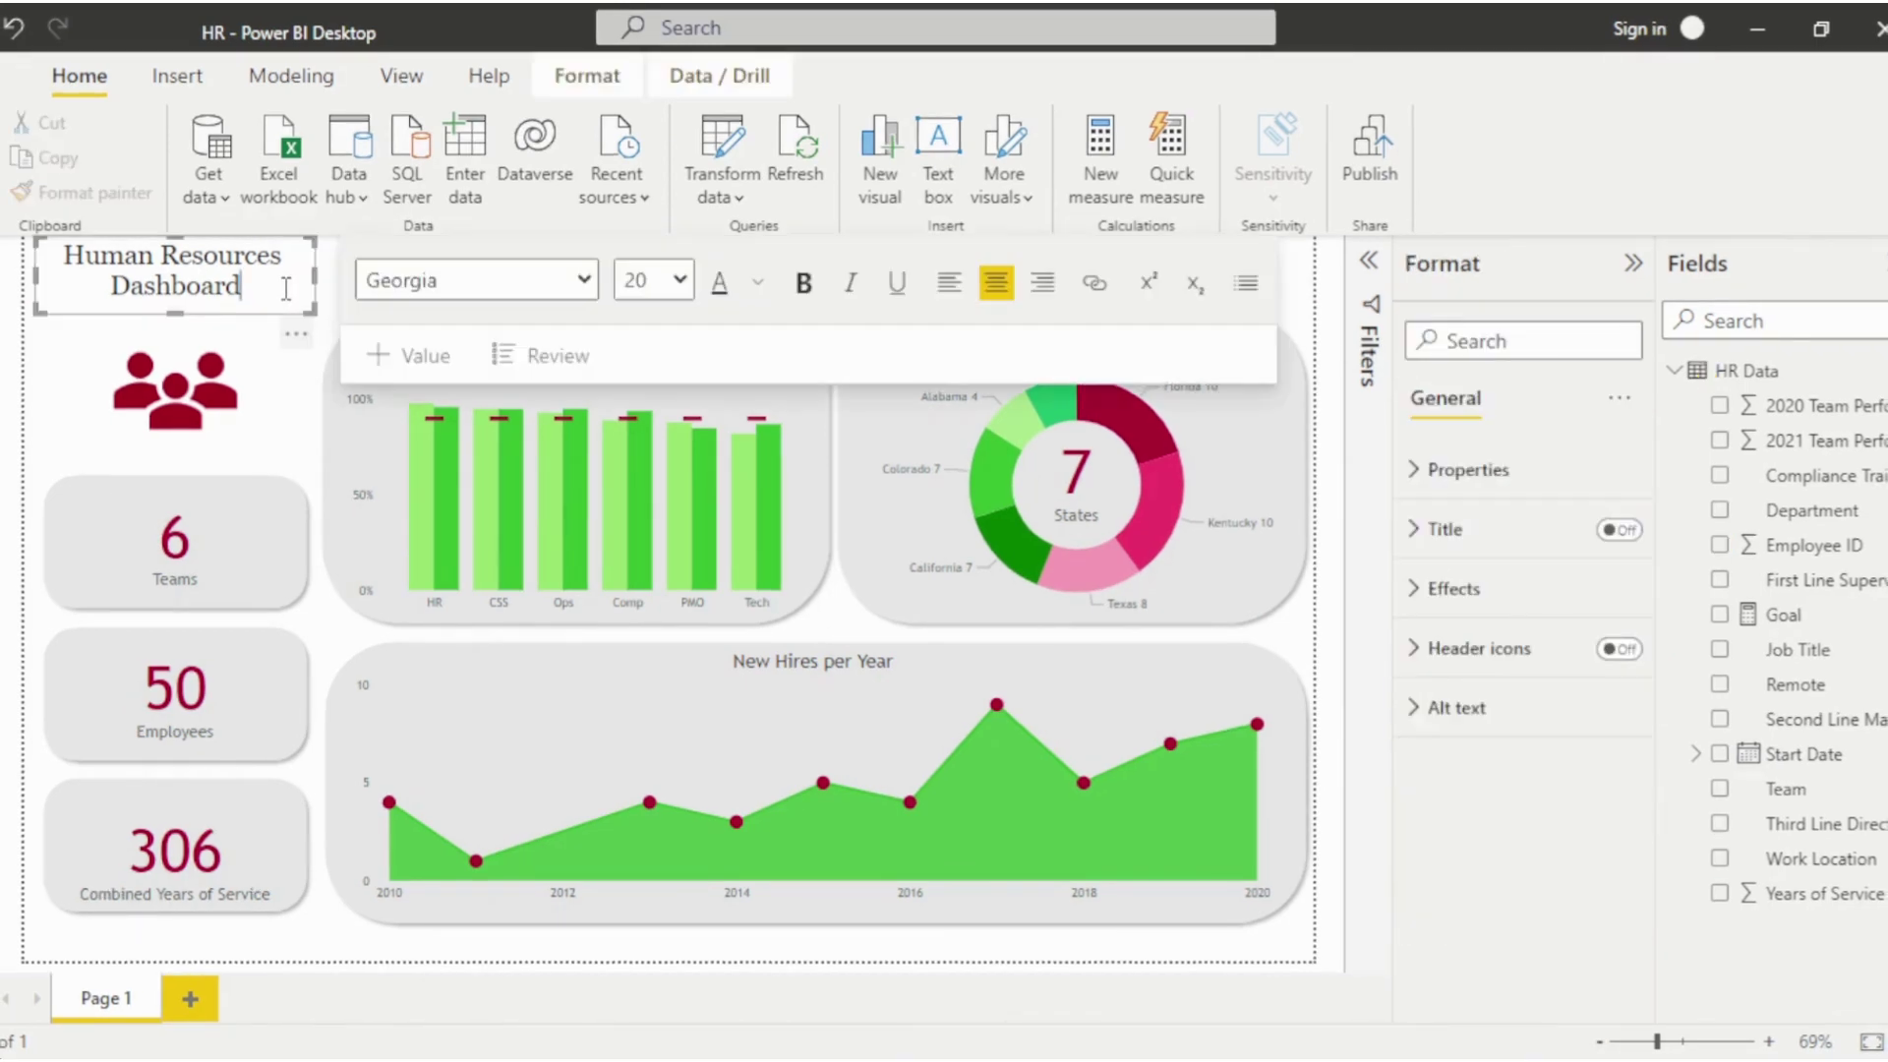
{"action": "left_click", "coordinate": [280, 236]}
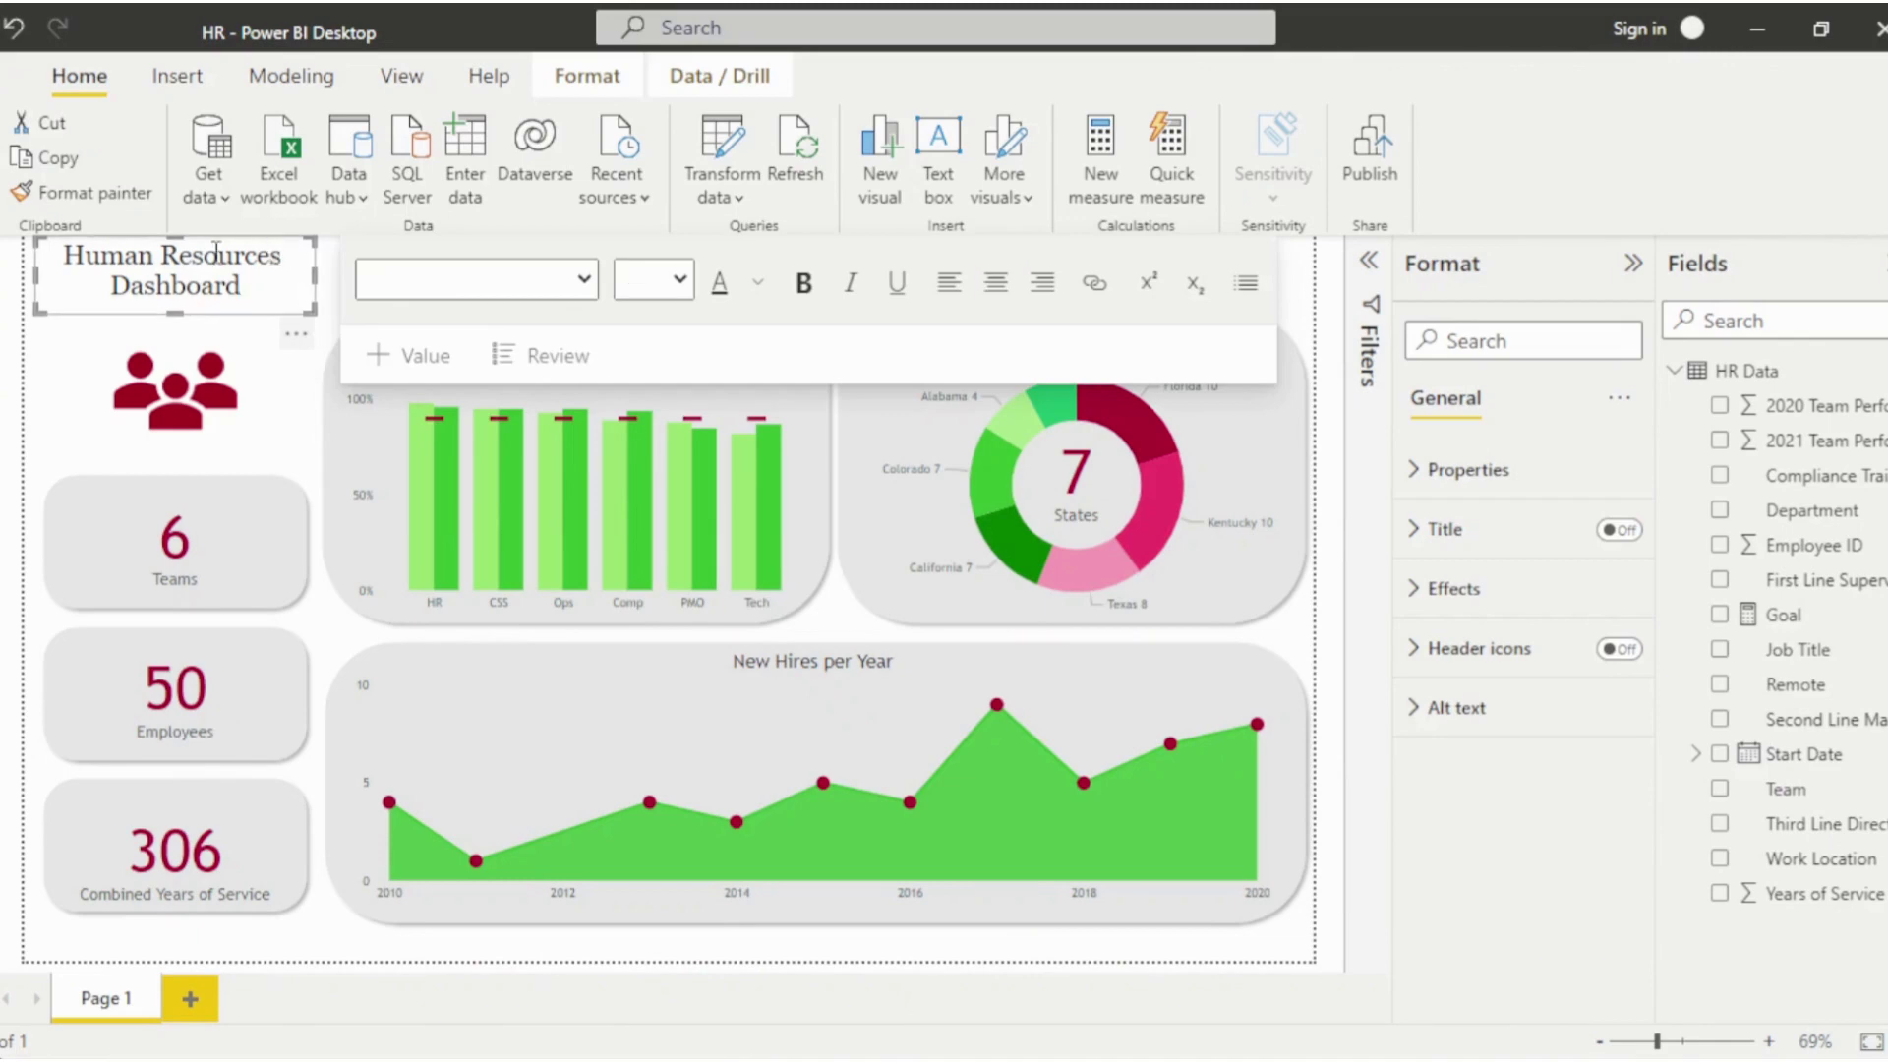
{"action": "left_click_drag", "start_coordinate": [155, 246], "coordinate": [155, 252]}
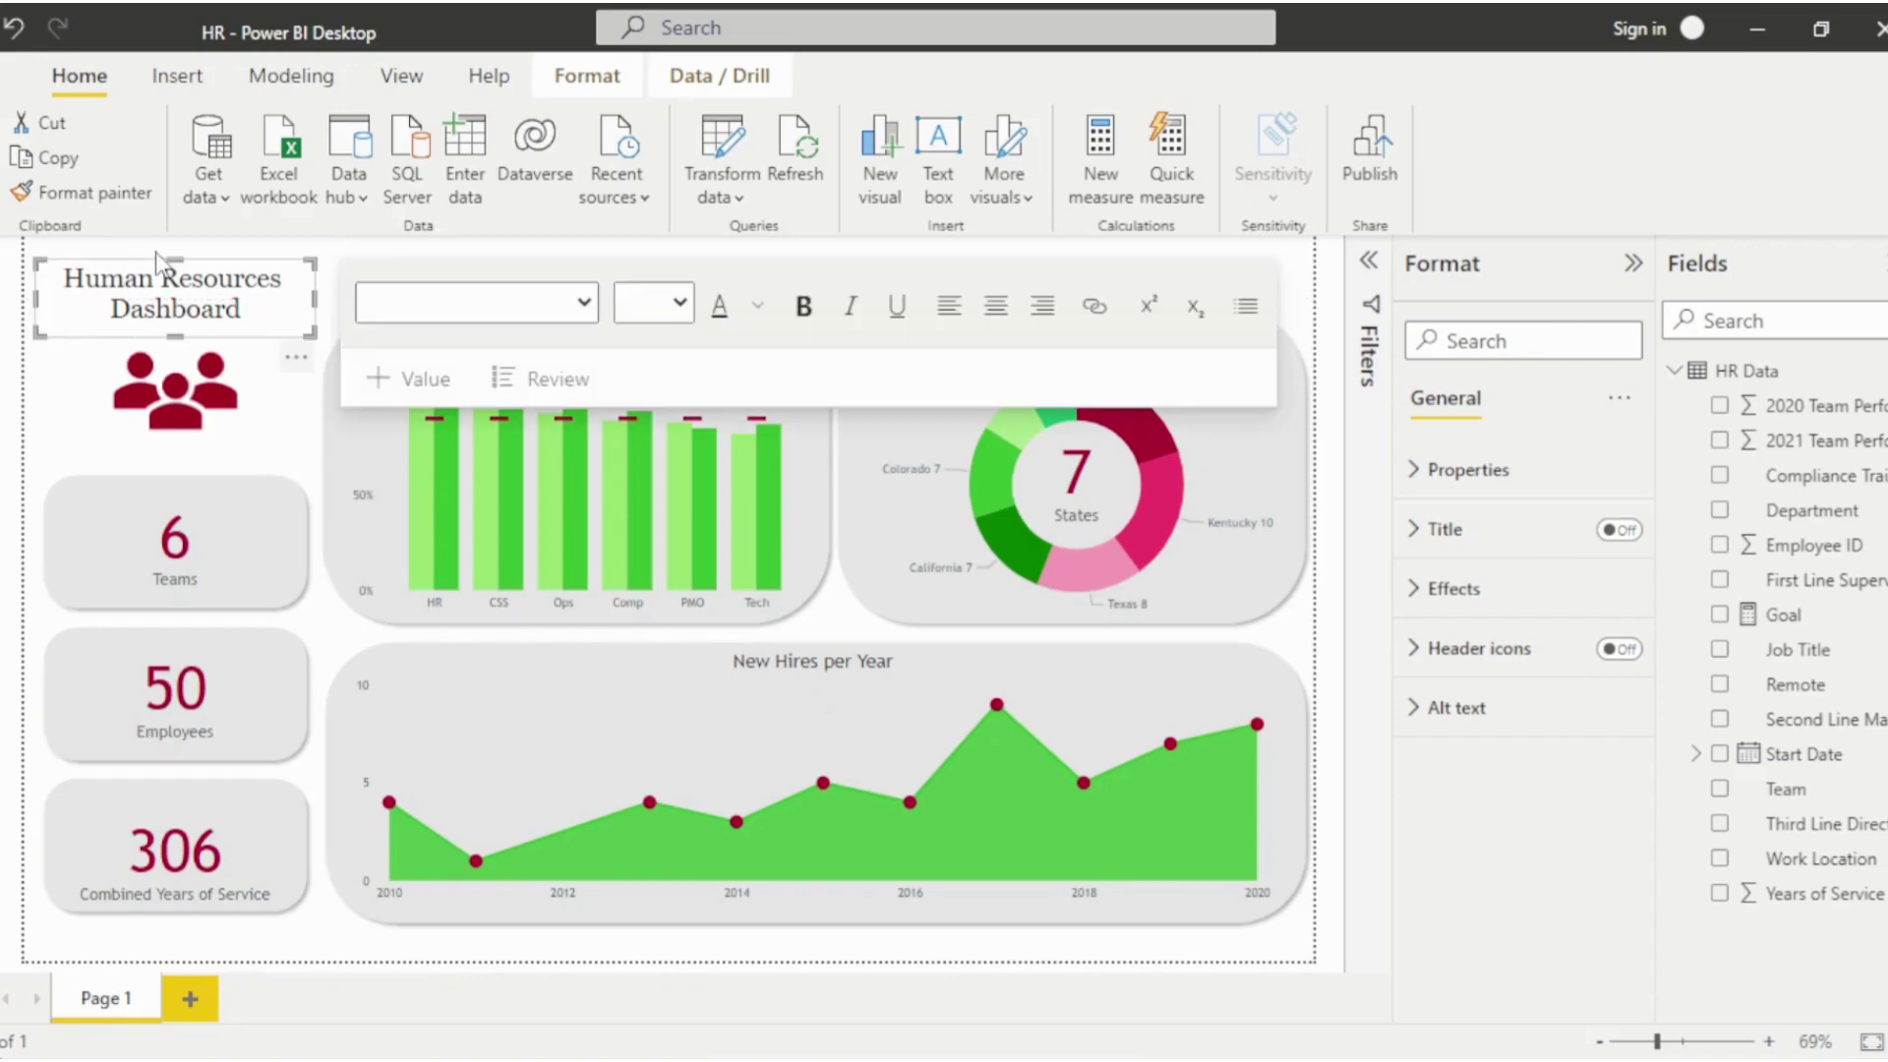
{"action": "left_click", "coordinate": [335, 259]}
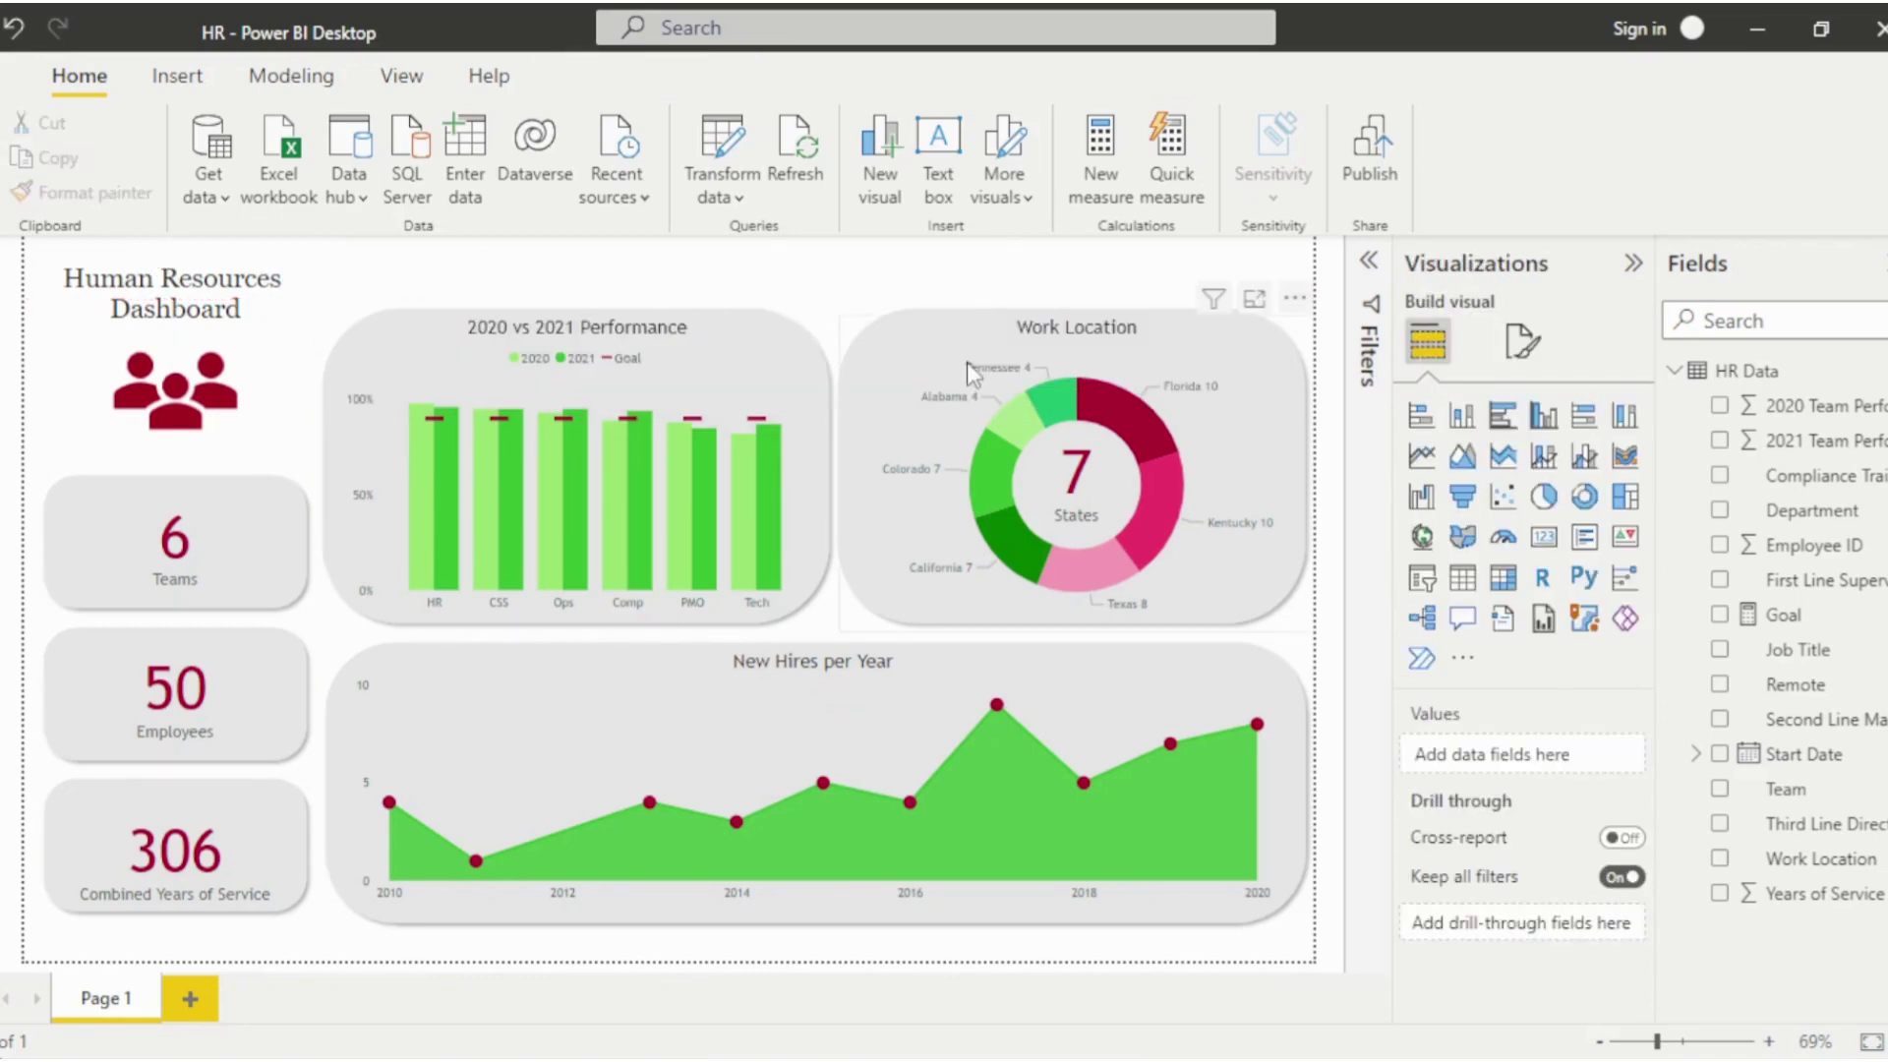
Add a Department slicer with horizontal orientation and its header turned off.
{"action": "left_click", "coordinate": [1422, 580]}
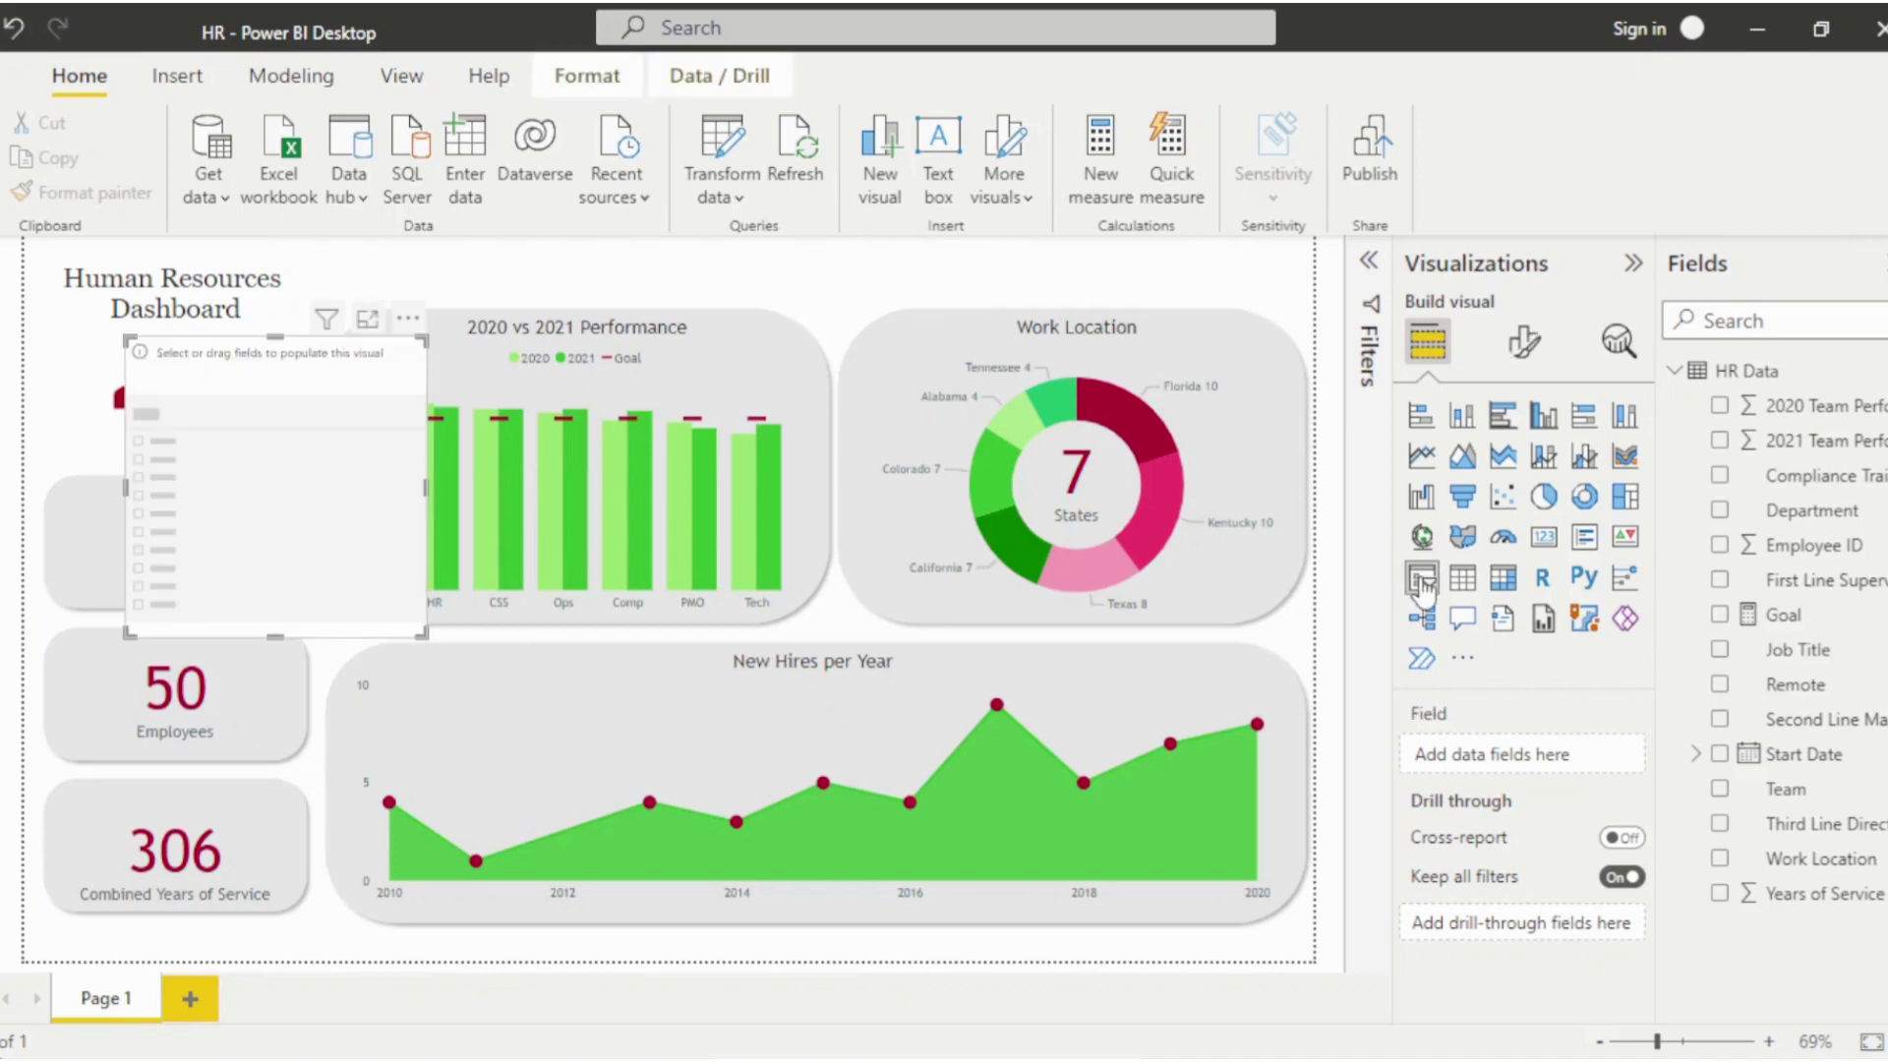
{"action": "left_click", "coordinate": [1721, 511]}
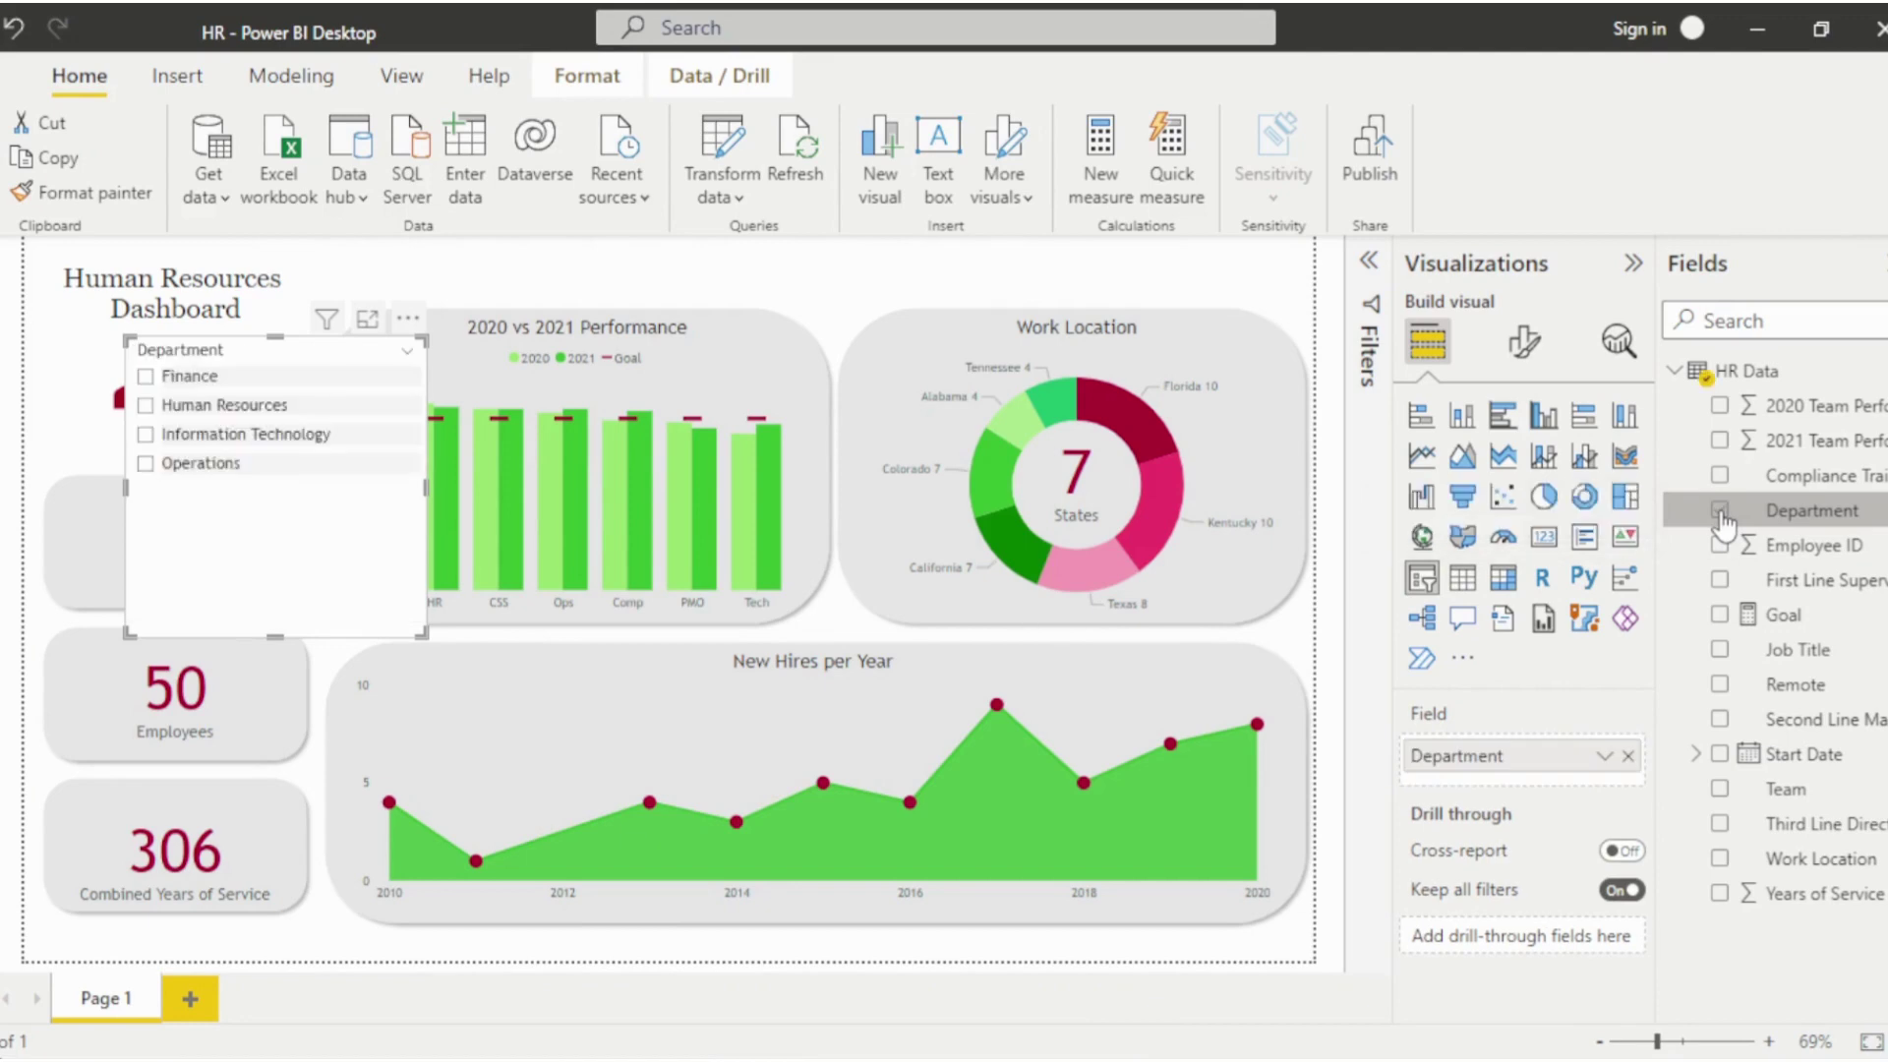
{"action": "left_click", "coordinate": [1521, 346]}
{"action": "left_click", "coordinate": [1418, 546]}
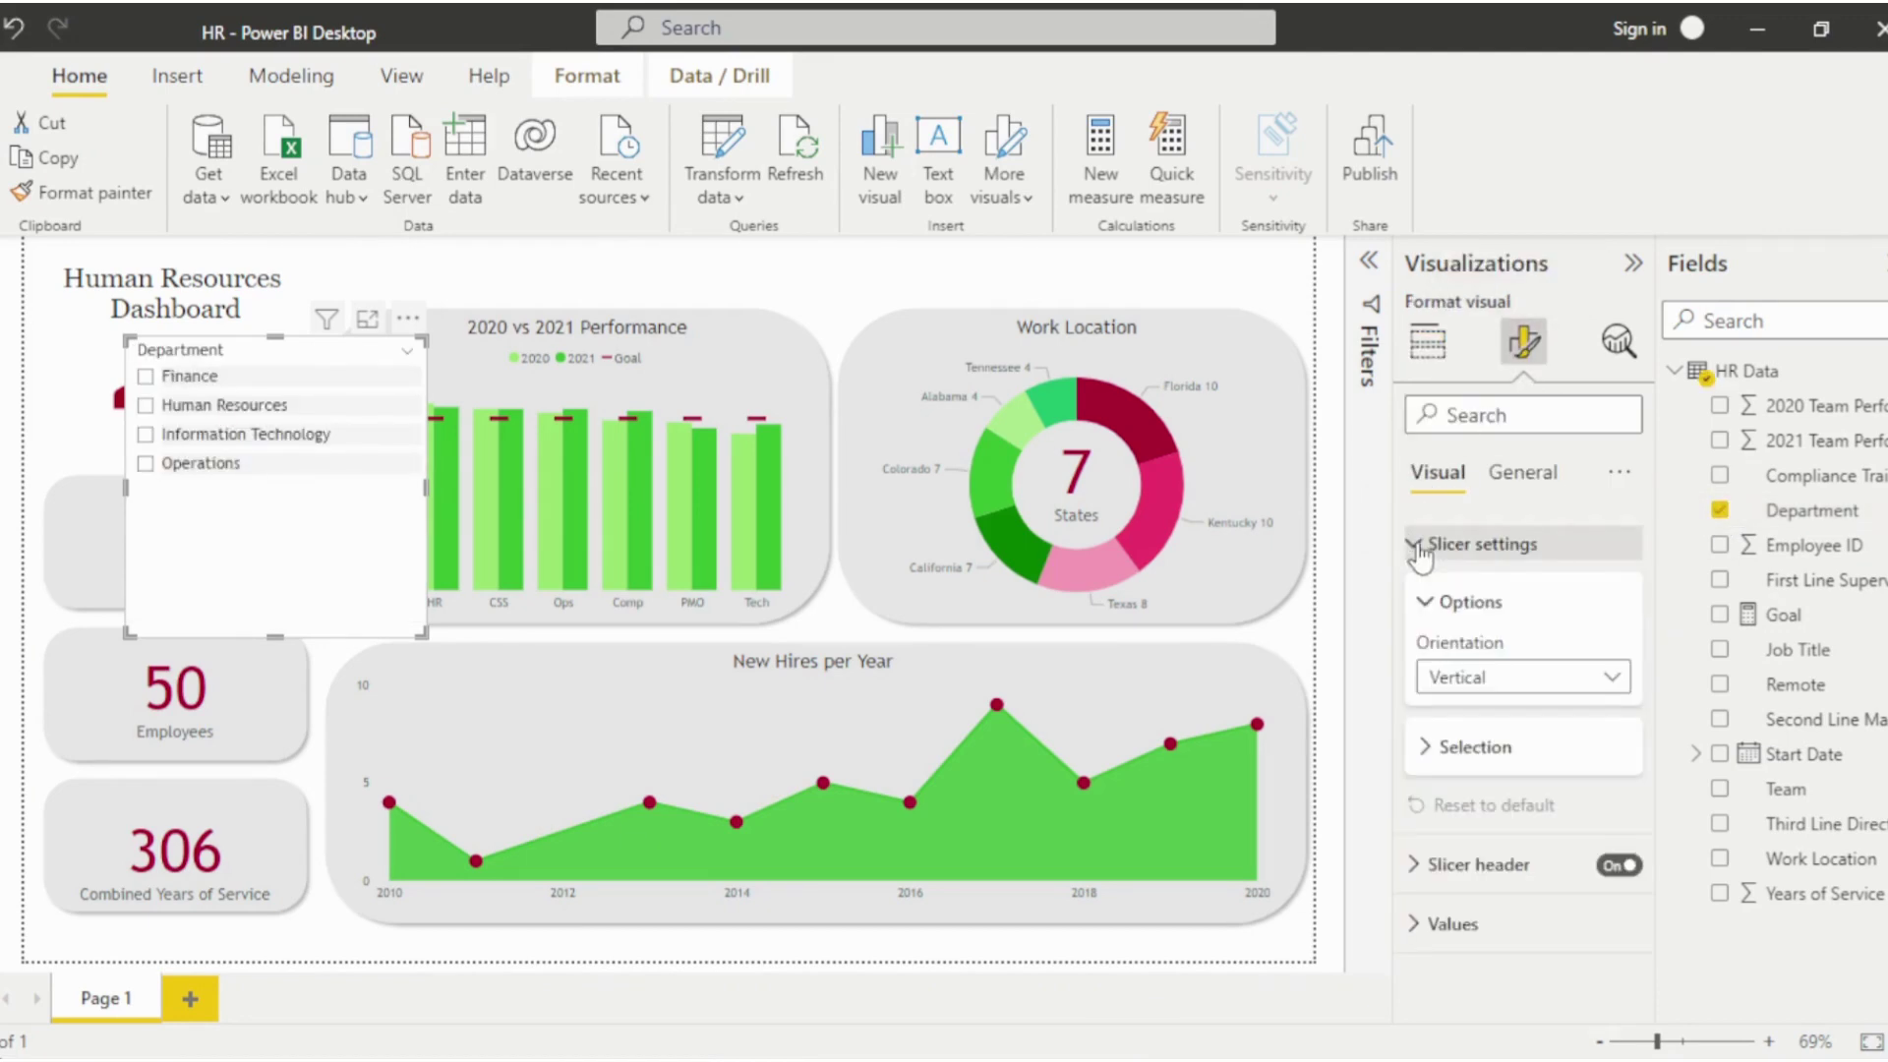
{"action": "left_click", "coordinate": [1475, 678]}
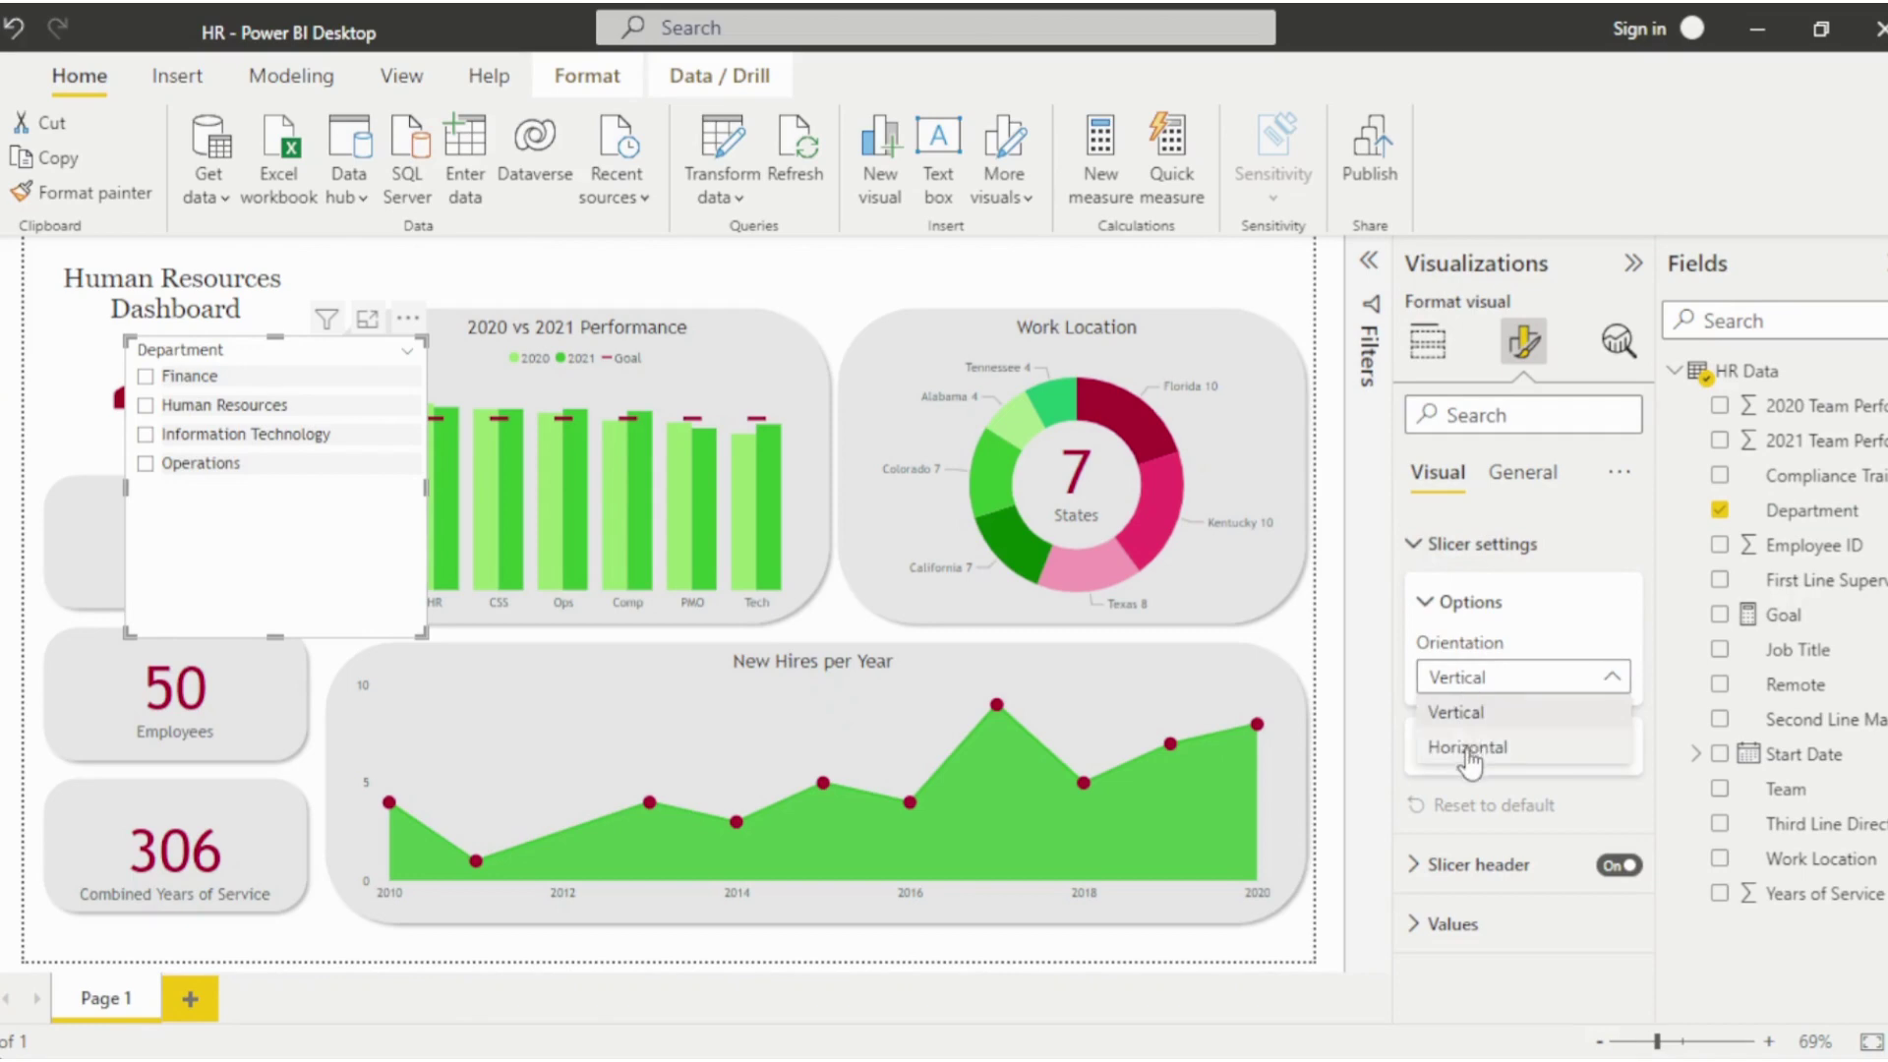
{"action": "left_click", "coordinate": [1469, 747]}
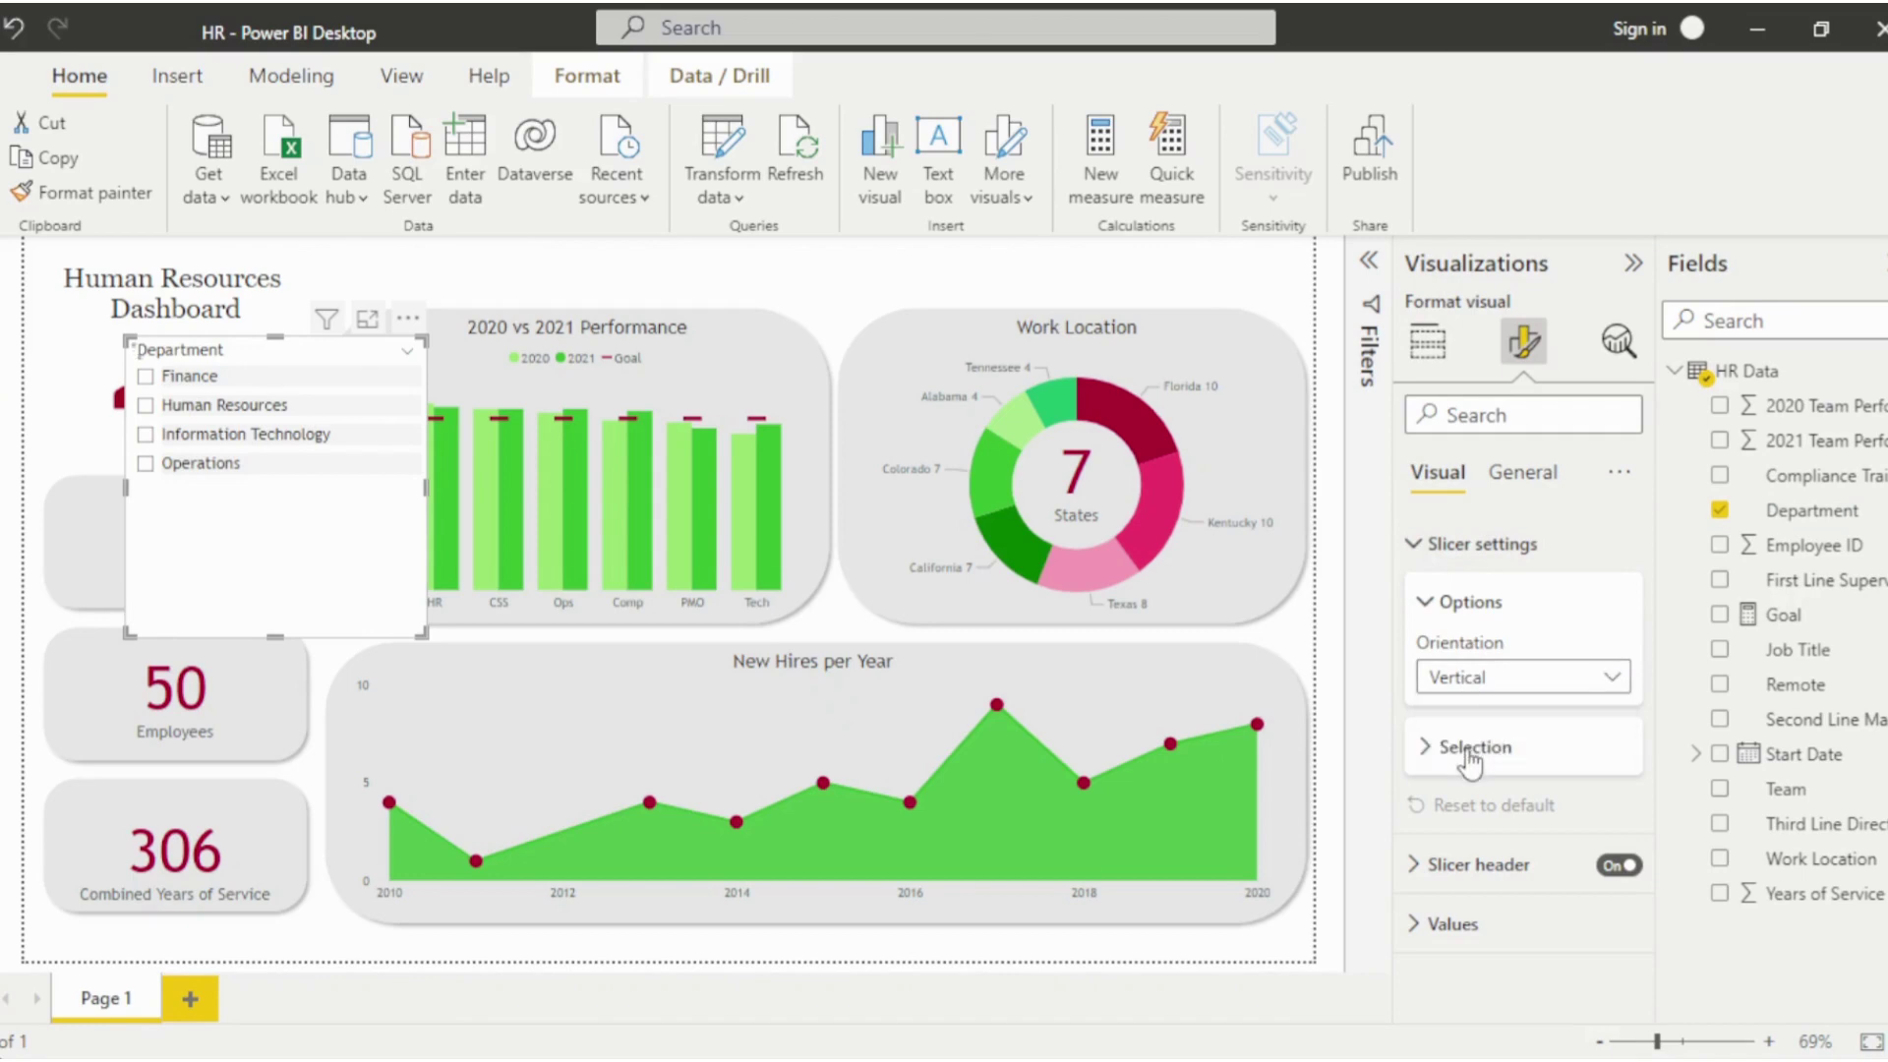
{"action": "left_click", "coordinate": [1615, 867]}
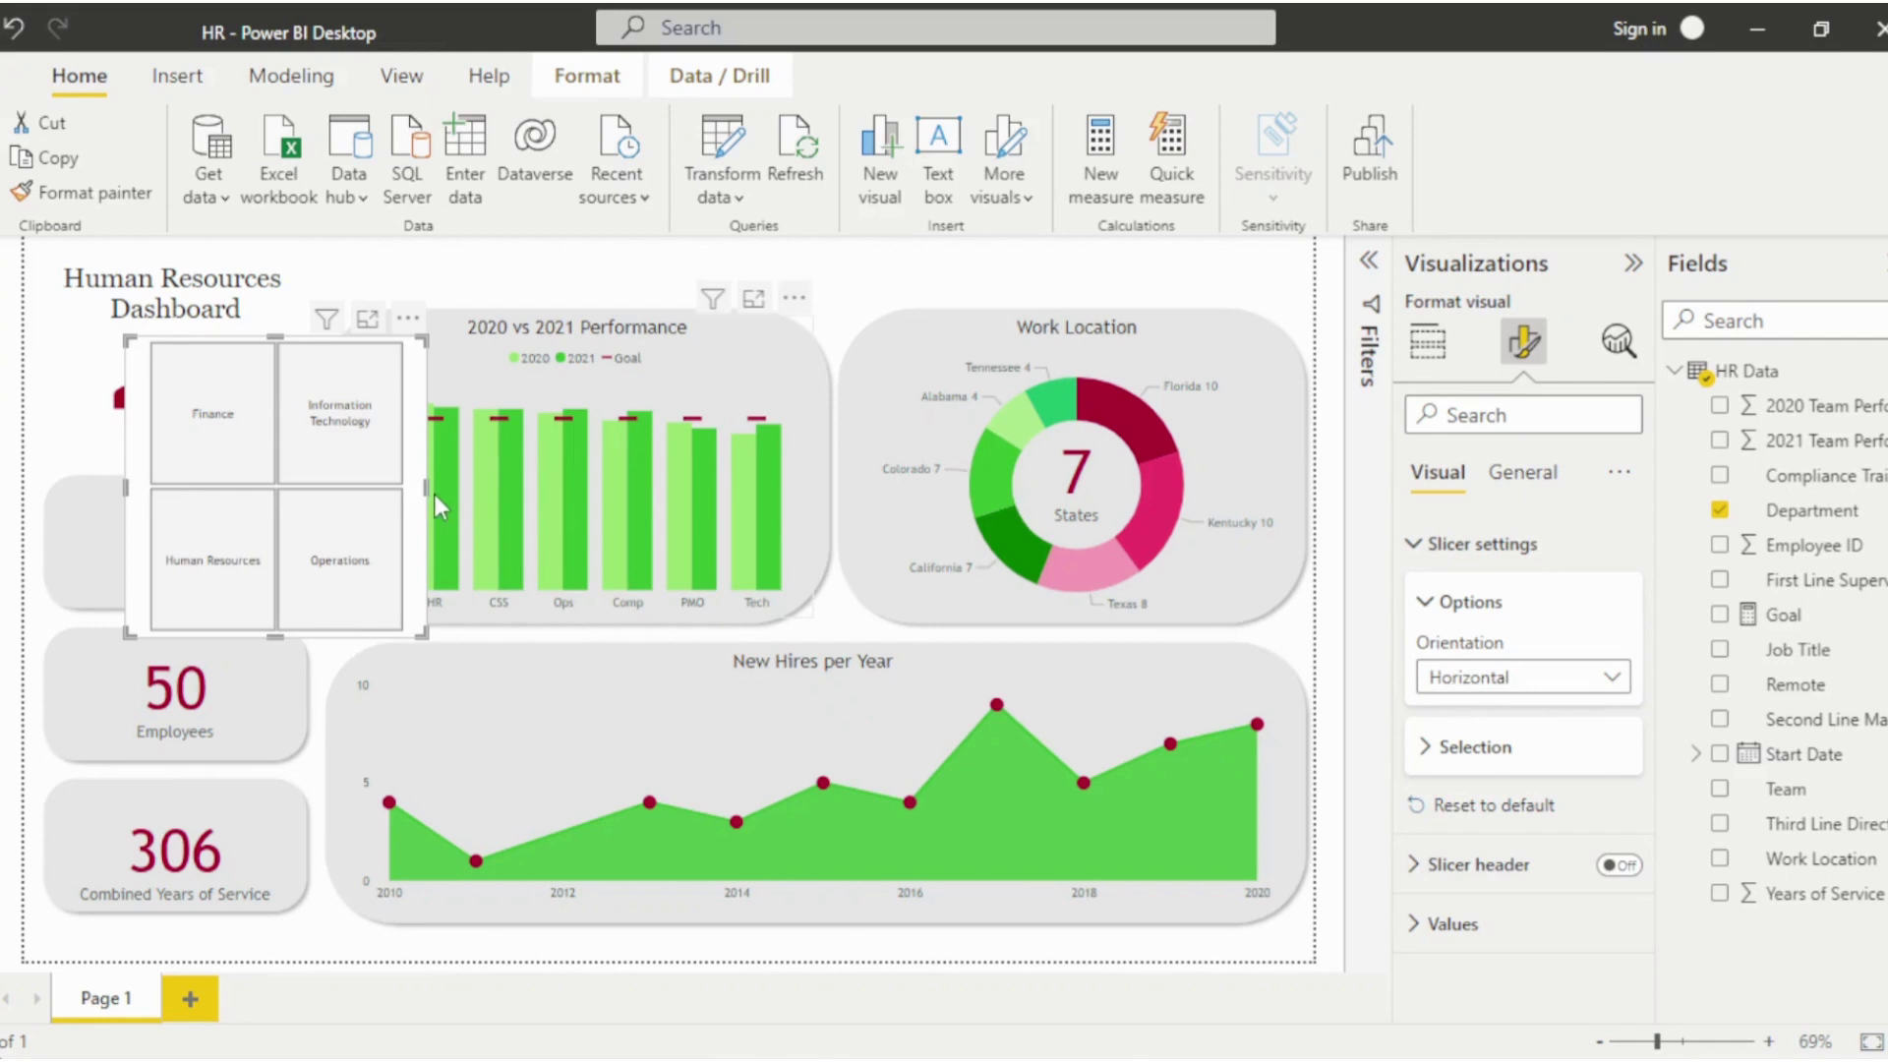